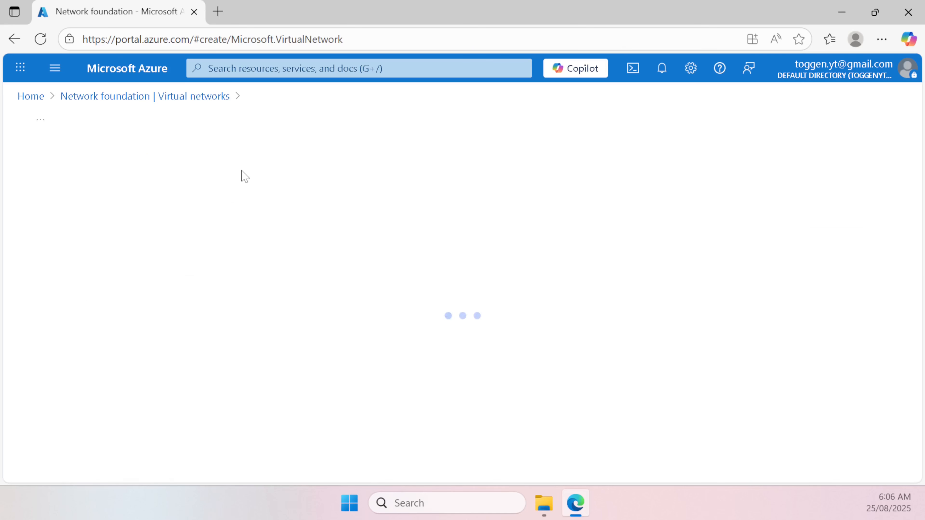
Step: Put the new virtual network in resource group tgnrg01
{"action": "scroll", "coordinate": [284, 221], "scroll_direction": "down", "scroll_amount": 2}
{"action": "scroll", "coordinate": [283, 221], "scroll_direction": "down", "scroll_amount": 2}
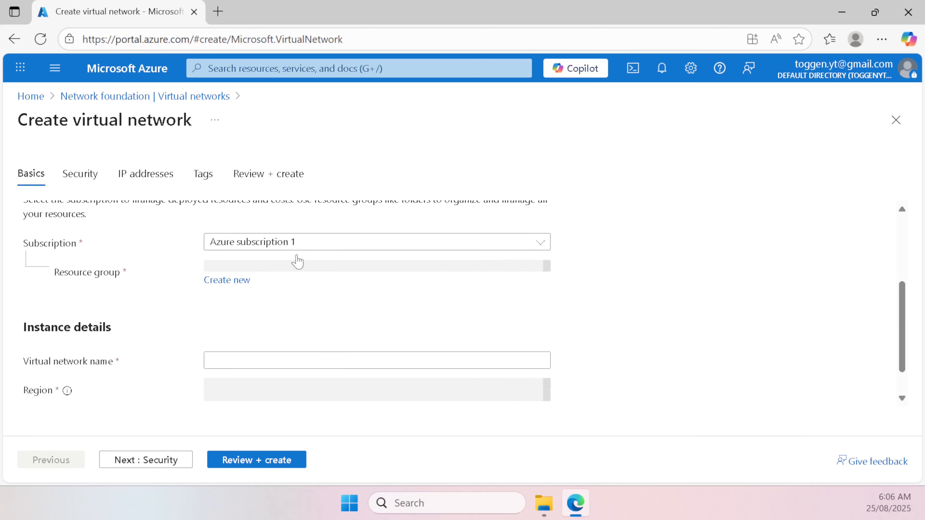
{"action": "left_click", "coordinate": [296, 271]}
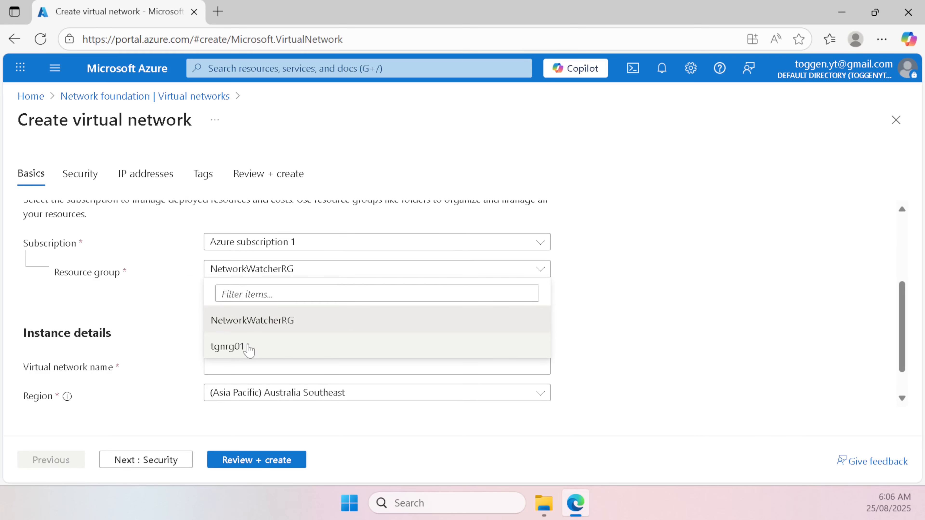
{"action": "left_click", "coordinate": [249, 349]}
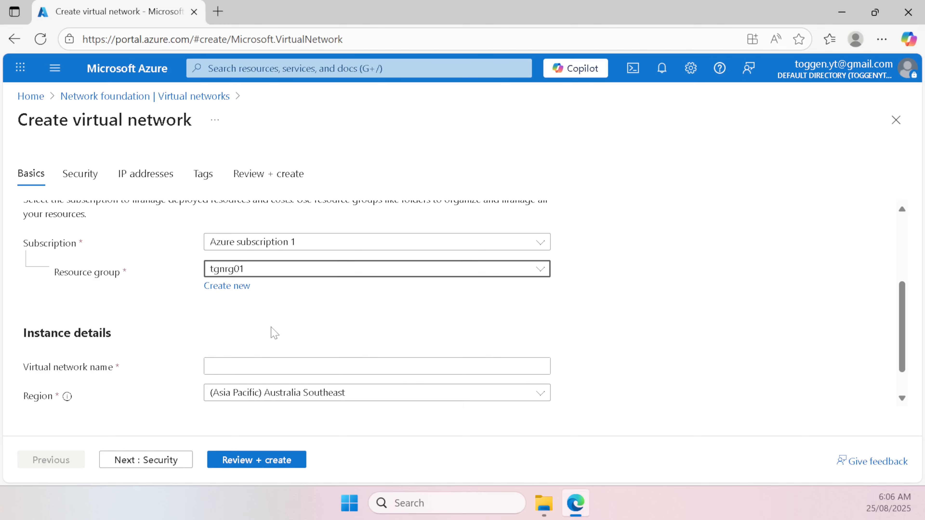
Step: Name the network TGNVNET01 in Australia Southeast and continue to Security
{"action": "left_click", "coordinate": [274, 366]}
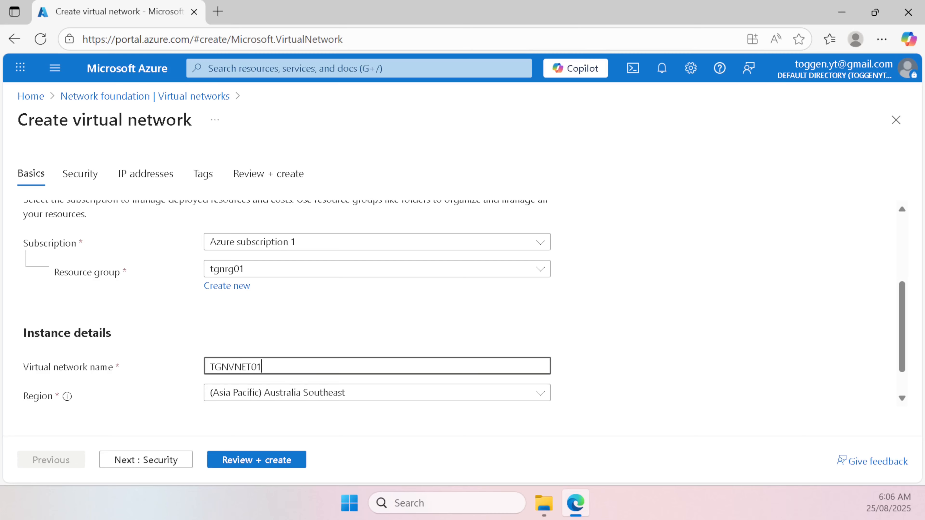
{"action": "scroll", "coordinate": [299, 374], "scroll_direction": "down", "scroll_amount": 1}
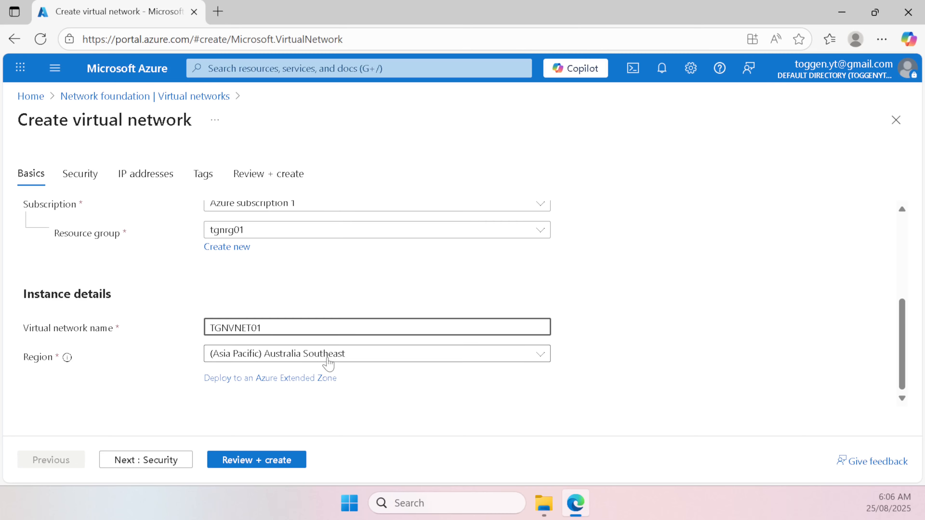
{"action": "scroll", "coordinate": [318, 374], "scroll_direction": "up", "scroll_amount": 3}
{"action": "scroll", "coordinate": [310, 379], "scroll_direction": "down", "scroll_amount": 2}
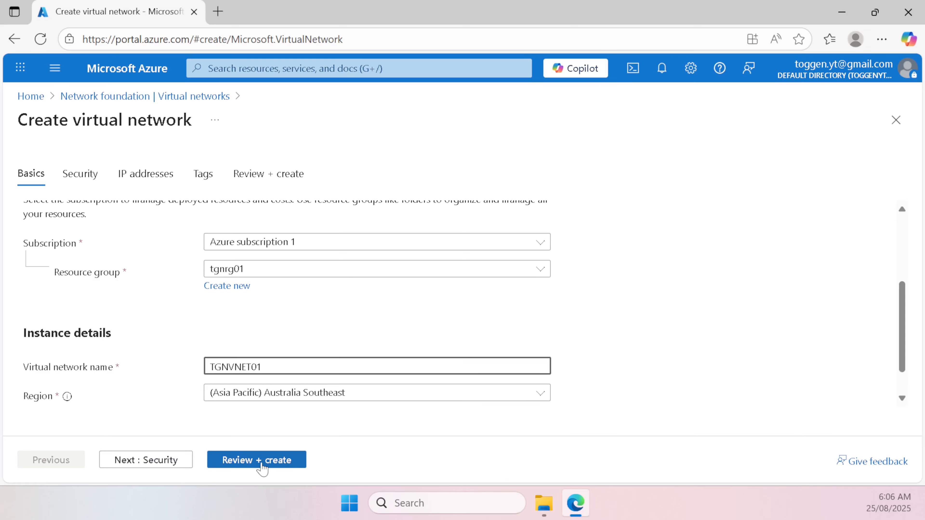
{"action": "left_click", "coordinate": [158, 462]}
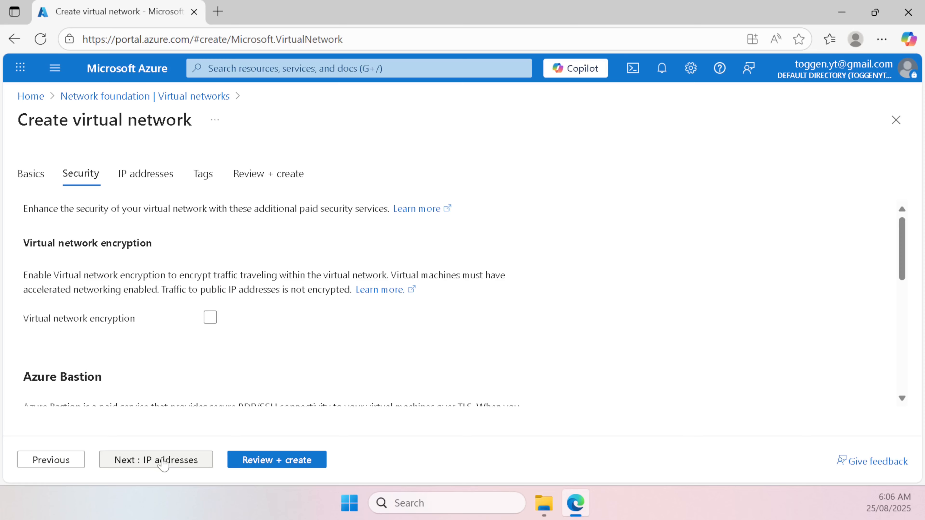
Step: On IP addresses, change the IPv4 address space to 10.28.0.0/16
{"action": "left_click", "coordinate": [163, 461]}
{"action": "scroll", "coordinate": [140, 378], "scroll_direction": "down", "scroll_amount": 4}
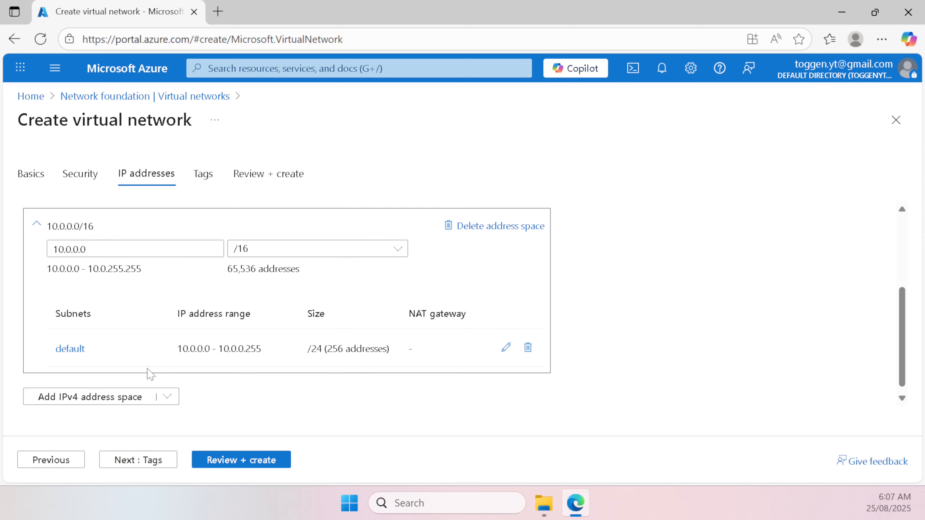
{"action": "scroll", "coordinate": [167, 323], "scroll_direction": "up", "scroll_amount": 3}
{"action": "scroll", "coordinate": [165, 321], "scroll_direction": "down", "scroll_amount": 2}
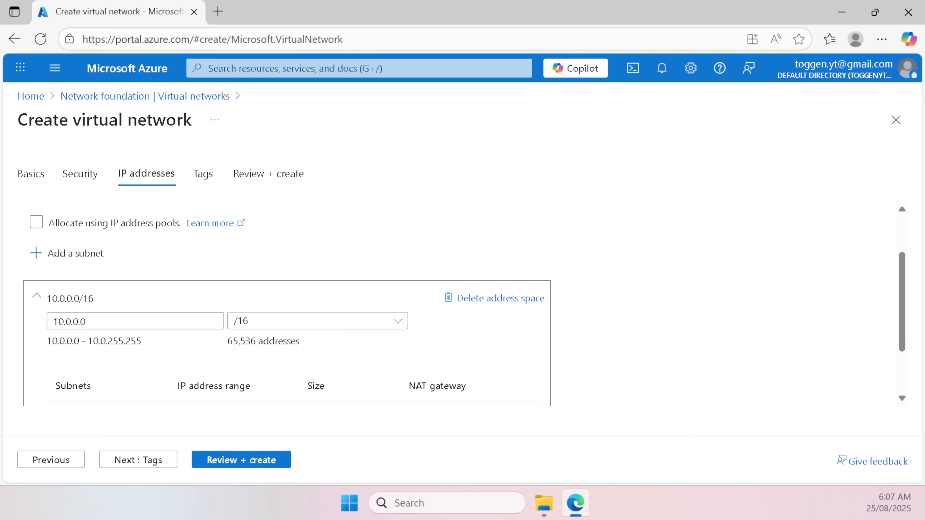
{"action": "left_click", "coordinate": [70, 321]}
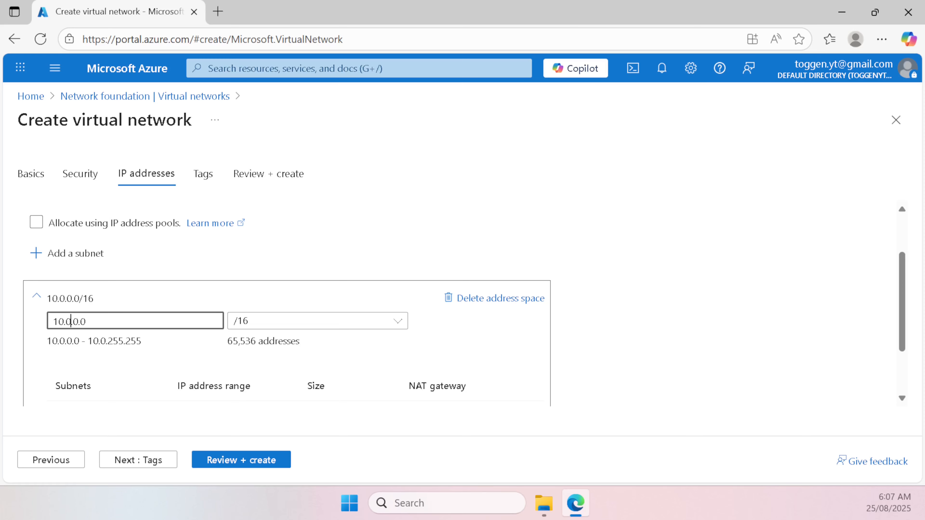
{"action": "key", "text": "BackSpace"}
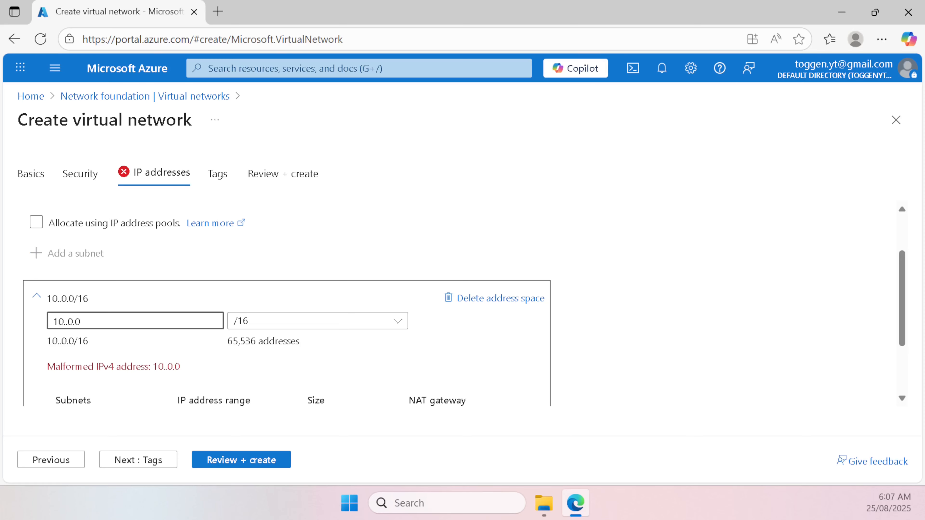
{"action": "type", "text": "28"}
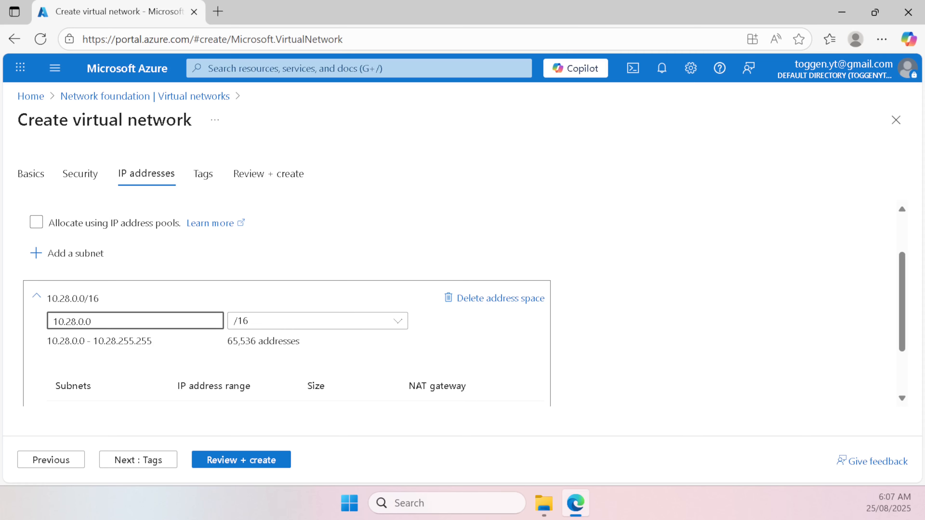
Step: Add IPv6 address space fd00:ed5:61be::/48 and open the default subnet for editing
{"action": "scroll", "coordinate": [157, 343], "scroll_direction": "down", "scroll_amount": 2}
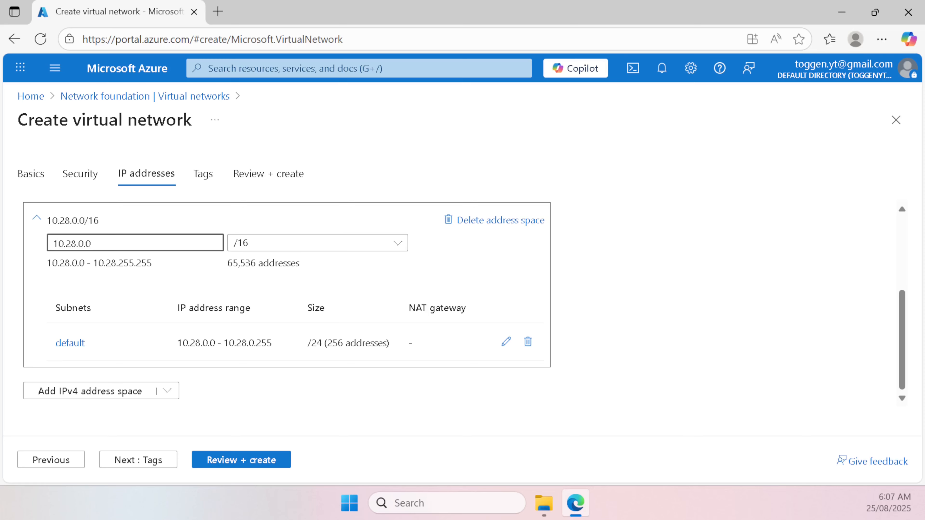
{"action": "left_click", "coordinate": [169, 391]}
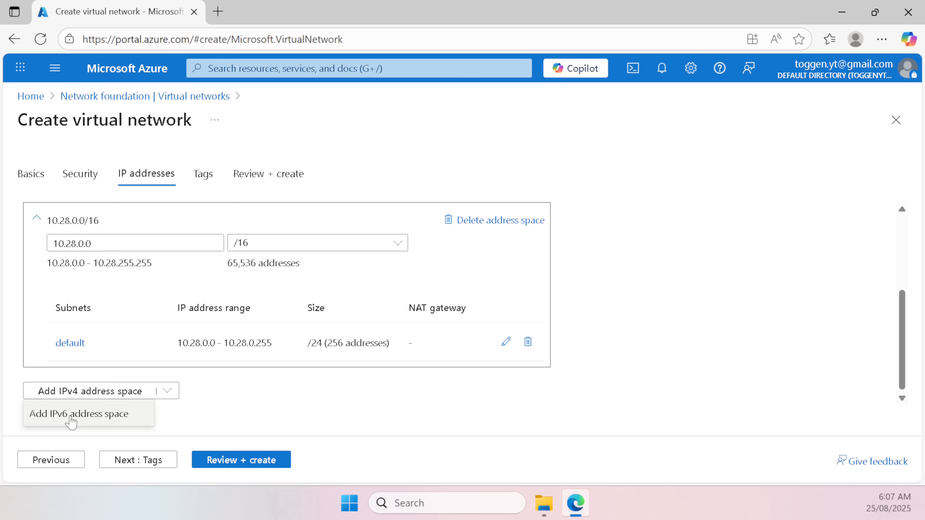
{"action": "left_click", "coordinate": [72, 419]}
{"action": "scroll", "coordinate": [162, 359], "scroll_direction": "up", "scroll_amount": 4}
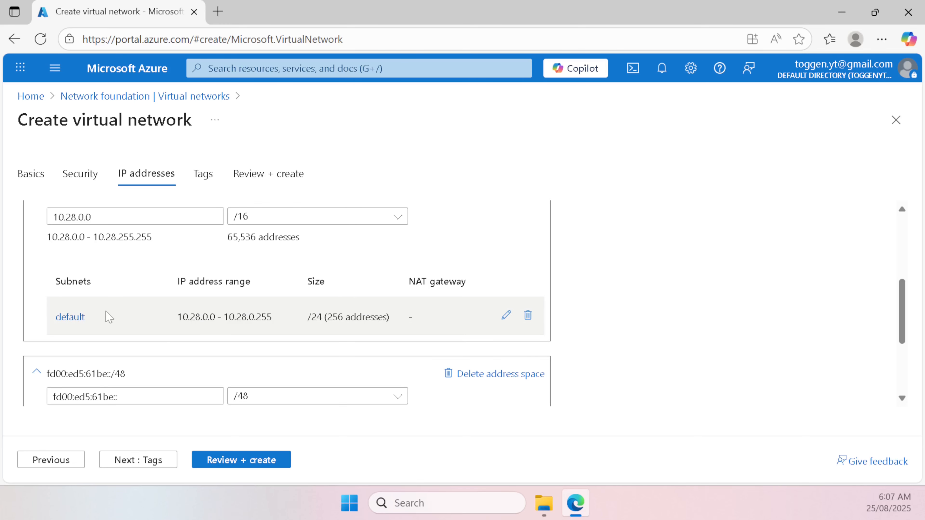
{"action": "left_click", "coordinate": [506, 315]}
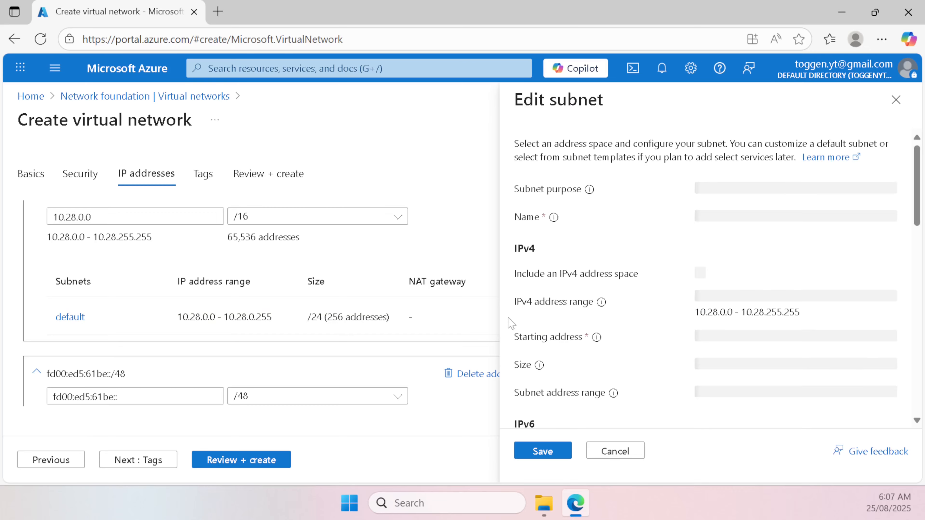
Step: Rename the default subnet to WAN with an IPv6 range included, and save it
{"action": "left_click_drag", "start_coordinate": [742, 218], "coordinate": [657, 223]}
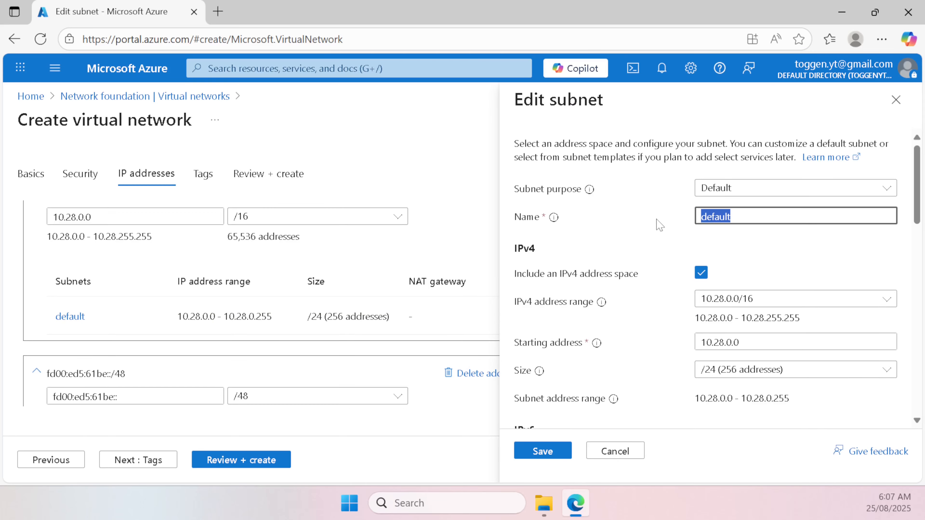
{"action": "type", "text": "WAN"}
{"action": "scroll", "coordinate": [678, 229], "scroll_direction": "down", "scroll_amount": 5}
{"action": "left_click", "coordinate": [702, 166]}
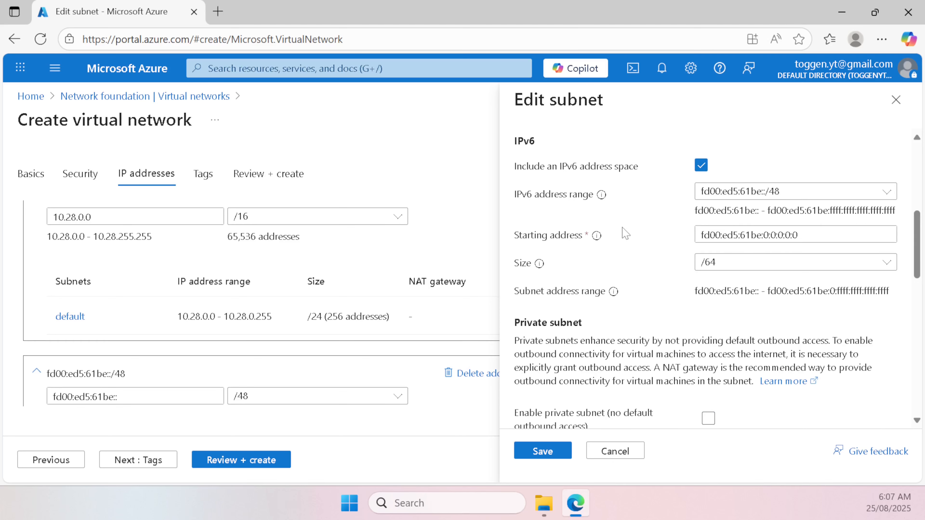
{"action": "scroll", "coordinate": [625, 234], "scroll_direction": "up", "scroll_amount": 5}
{"action": "scroll", "coordinate": [632, 237], "scroll_direction": "down", "scroll_amount": 6}
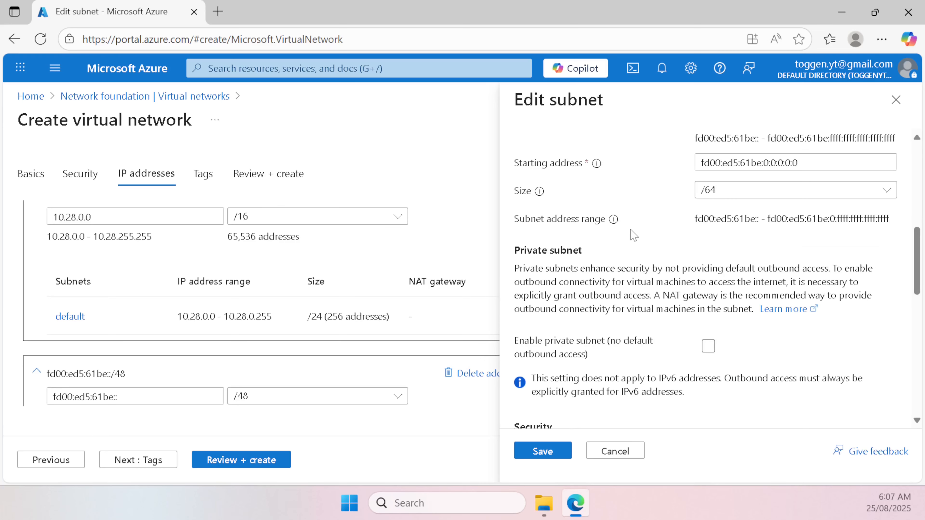
{"action": "left_click", "coordinate": [543, 452]}
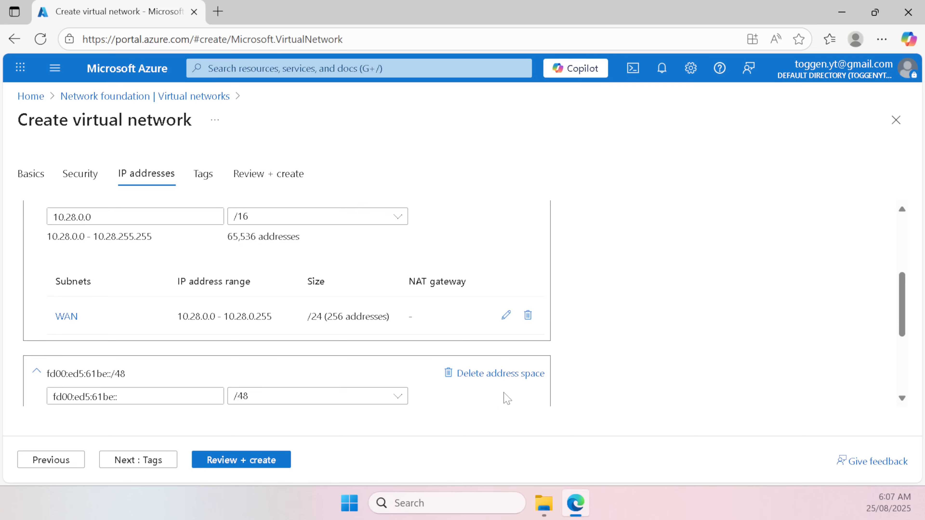
Step: Add a LAN subnet at 10.28.1.0/24 with its own IPv6 /64 range
{"action": "scroll", "coordinate": [507, 398], "scroll_direction": "up", "scroll_amount": 5}
{"action": "scroll", "coordinate": [507, 398], "scroll_direction": "down", "scroll_amount": 2}
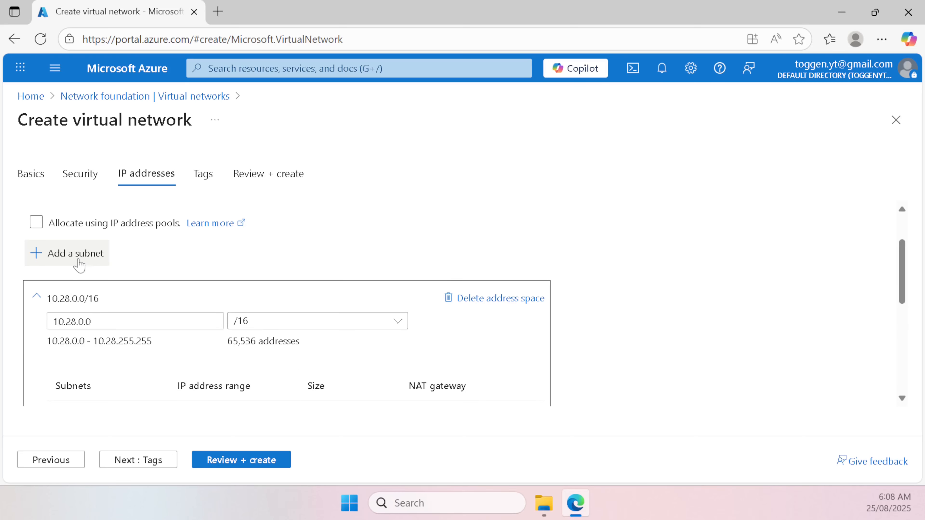
{"action": "left_click", "coordinate": [76, 253]}
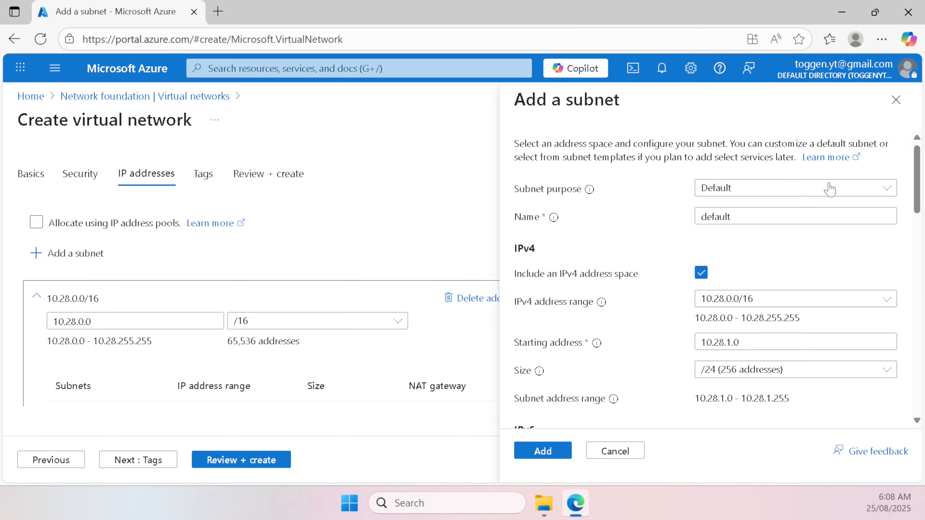
{"action": "key", "text": "Tab"}
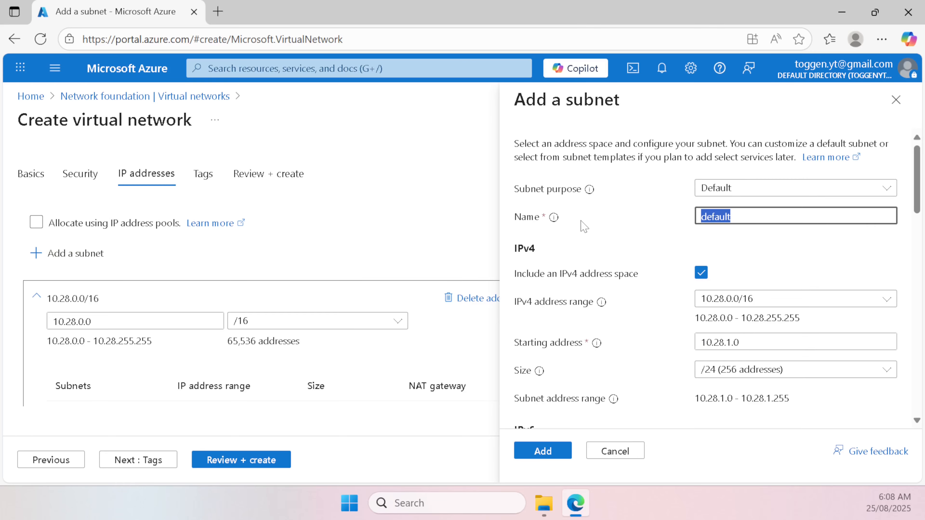
{"action": "type", "text": "LAN"}
{"action": "scroll", "coordinate": [832, 201], "scroll_direction": "down", "scroll_amount": 4}
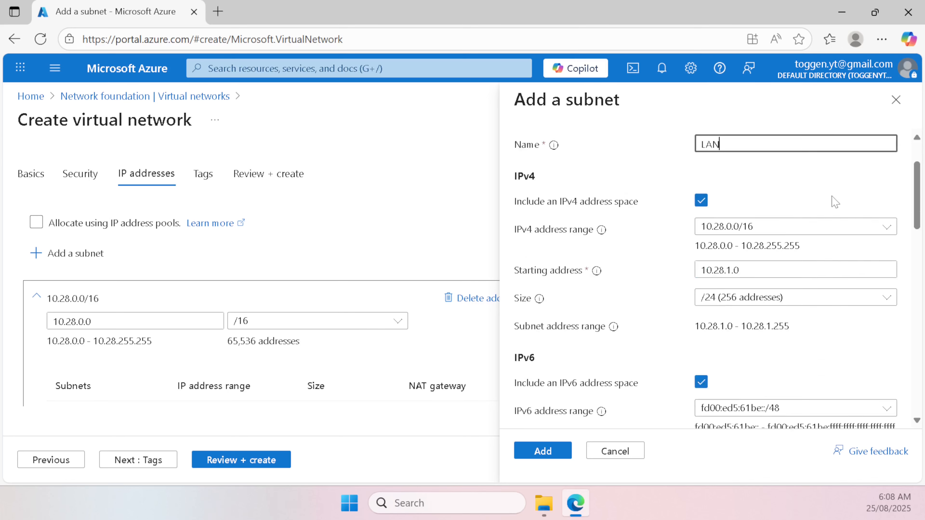
{"action": "scroll", "coordinate": [812, 231], "scroll_direction": "down", "scroll_amount": 2}
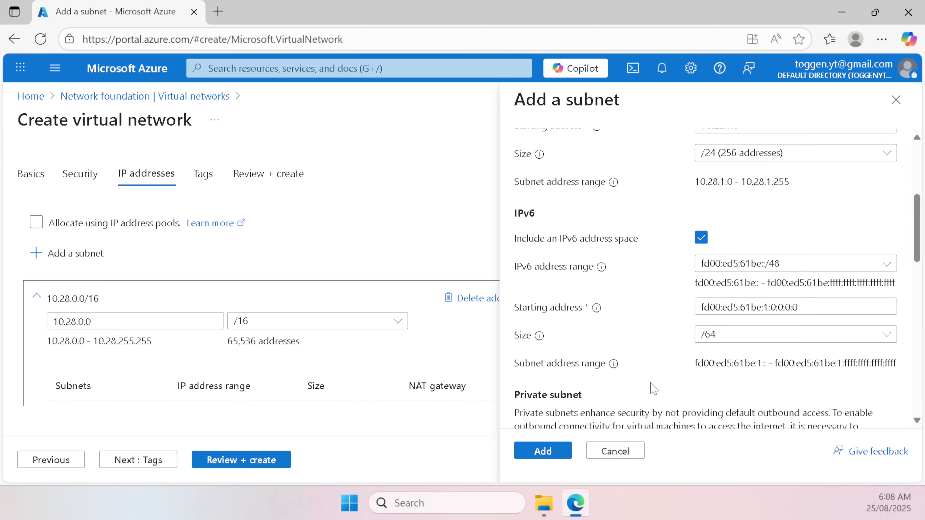
{"action": "left_click", "coordinate": [555, 451]}
Step: Send the network settings to Review + create for validation
{"action": "scroll", "coordinate": [382, 354], "scroll_direction": "down", "scroll_amount": 4}
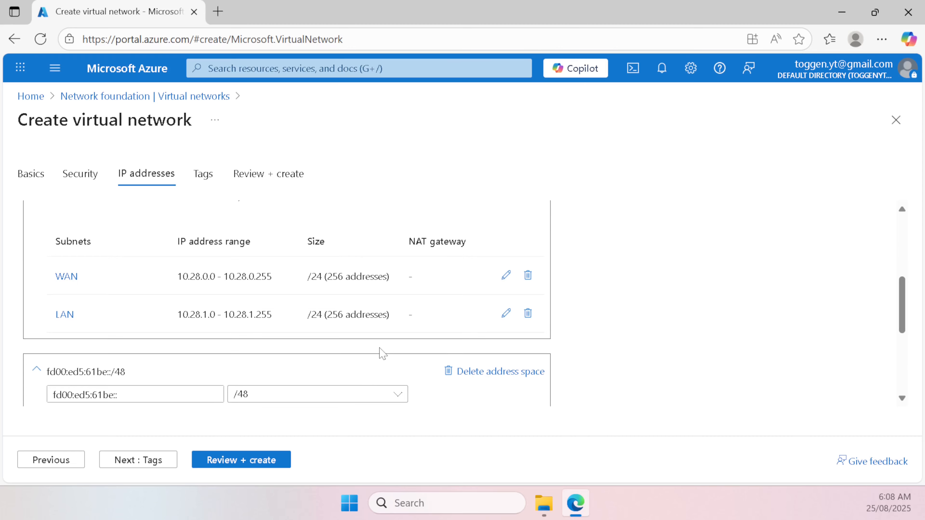
{"action": "scroll", "coordinate": [352, 359], "scroll_direction": "down", "scroll_amount": 6}
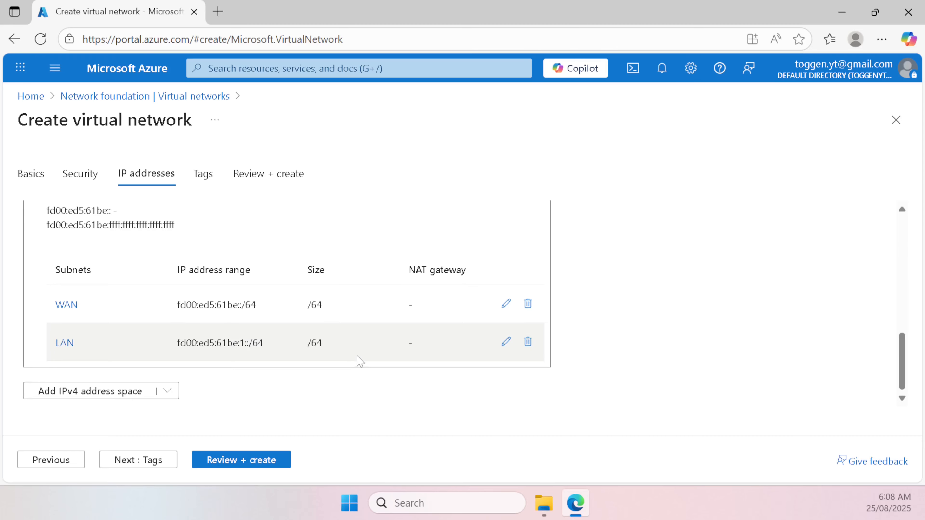
{"action": "left_click", "coordinate": [226, 462]}
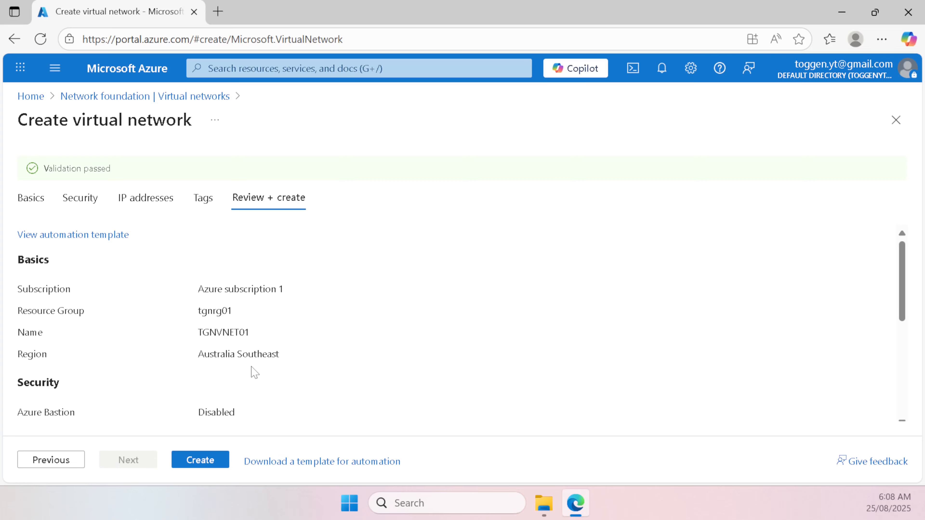
Step: Create TGNVNET01, then find and open the Disks service via portal search for 'disk'
{"action": "left_click", "coordinate": [203, 462]}
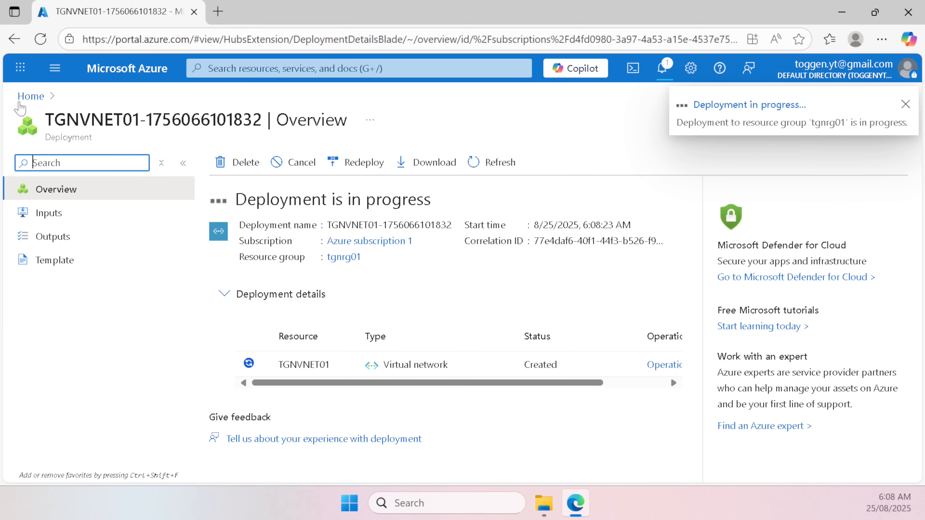
{"action": "left_click", "coordinate": [40, 98]}
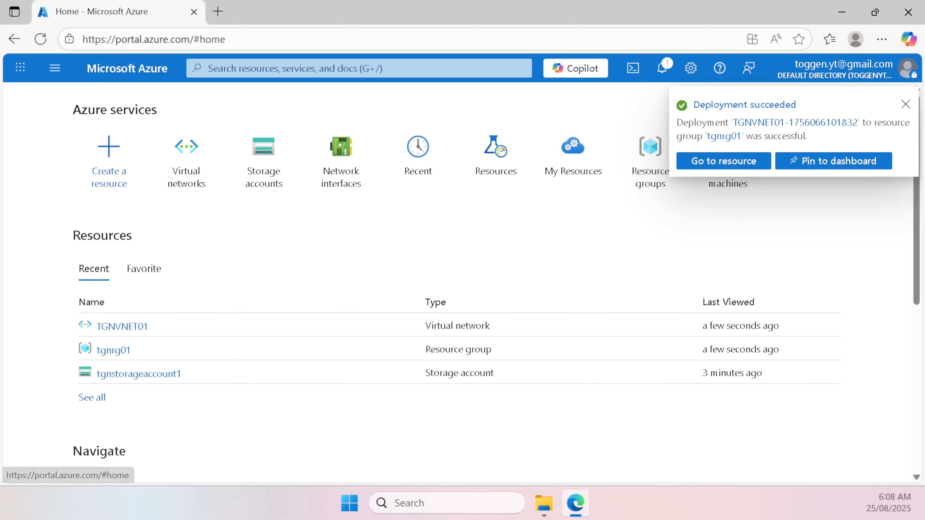
{"action": "left_click", "coordinate": [420, 73]}
{"action": "type", "text": "disk"}
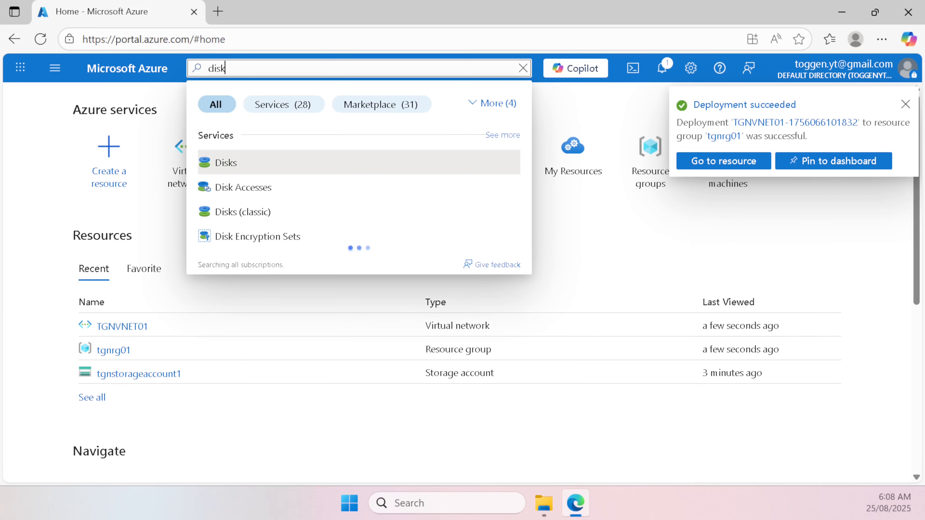
{"action": "left_click", "coordinate": [401, 165]}
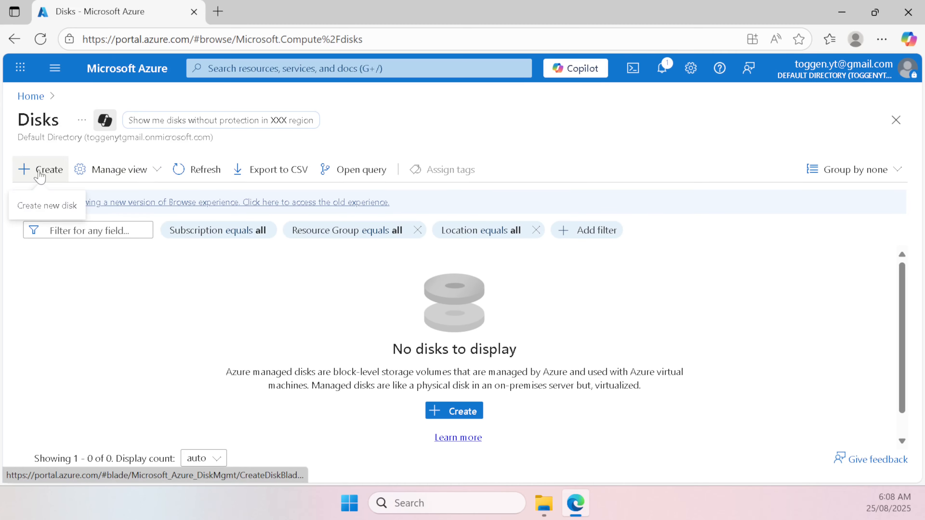
Step: Start a new managed disk in resource group tgnrg01
{"action": "left_click", "coordinate": [41, 172]}
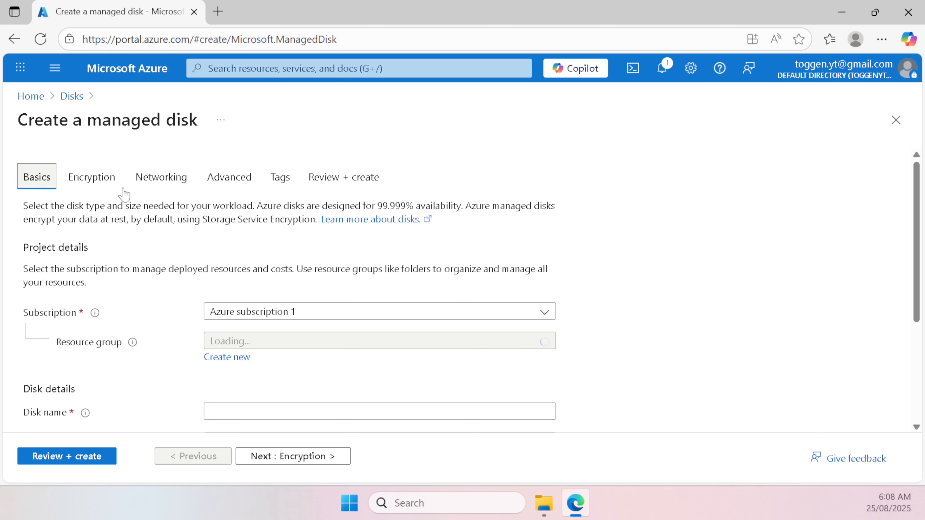
{"action": "scroll", "coordinate": [120, 193], "scroll_direction": "down", "scroll_amount": 2}
{"action": "left_click", "coordinate": [305, 270]}
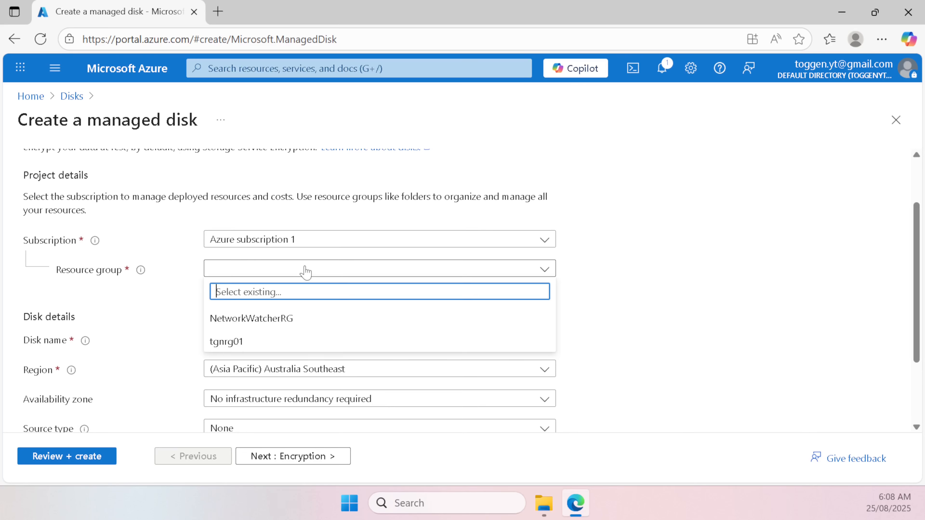
{"action": "left_click", "coordinate": [275, 339]}
Step: Name the disk pfs_osdisk and set its source type to Storage blob
{"action": "left_click", "coordinate": [274, 340]}
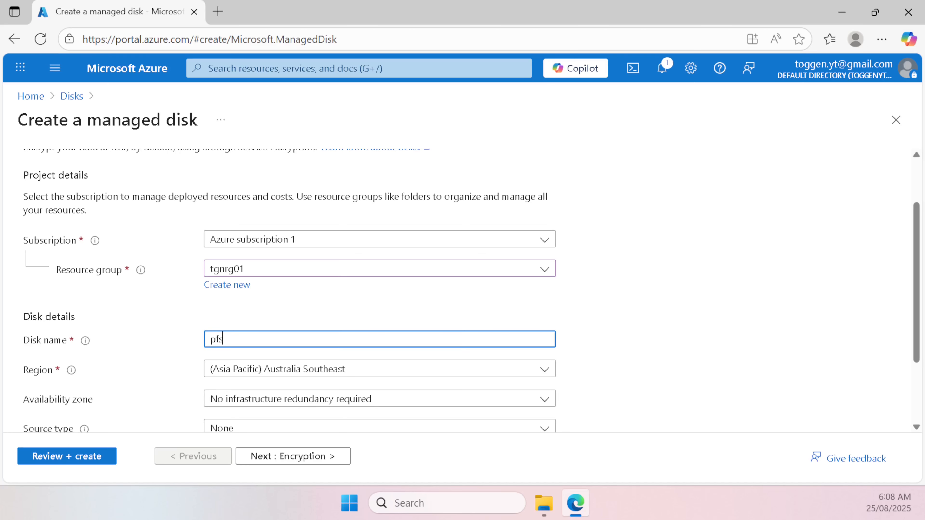
{"action": "type", "text": "pfs_osdisk"}
{"action": "scroll", "coordinate": [251, 330], "scroll_direction": "down", "scroll_amount": 3}
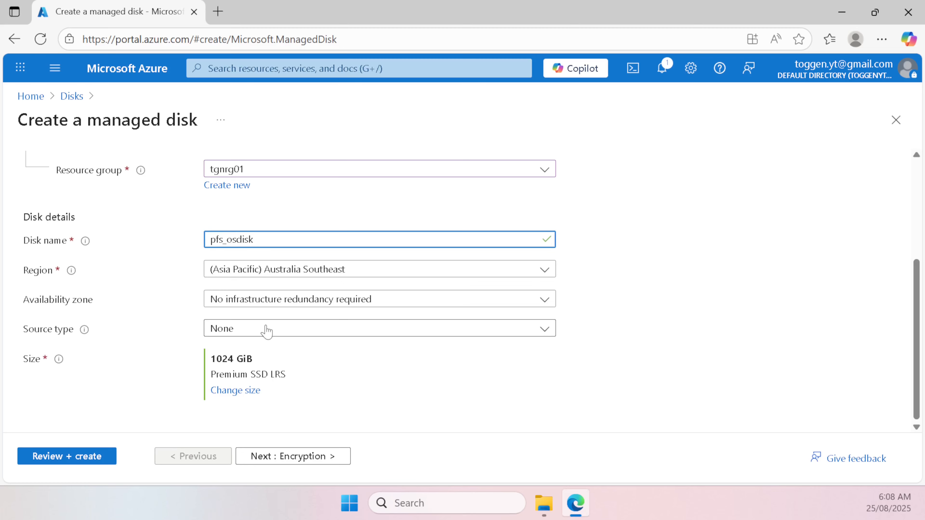
{"action": "left_click", "coordinate": [255, 337]}
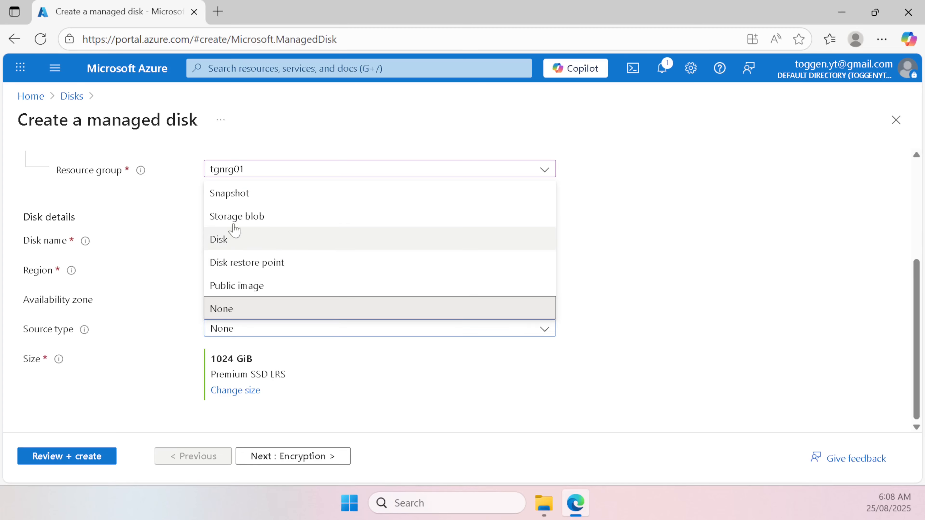
{"action": "left_click", "coordinate": [242, 216]}
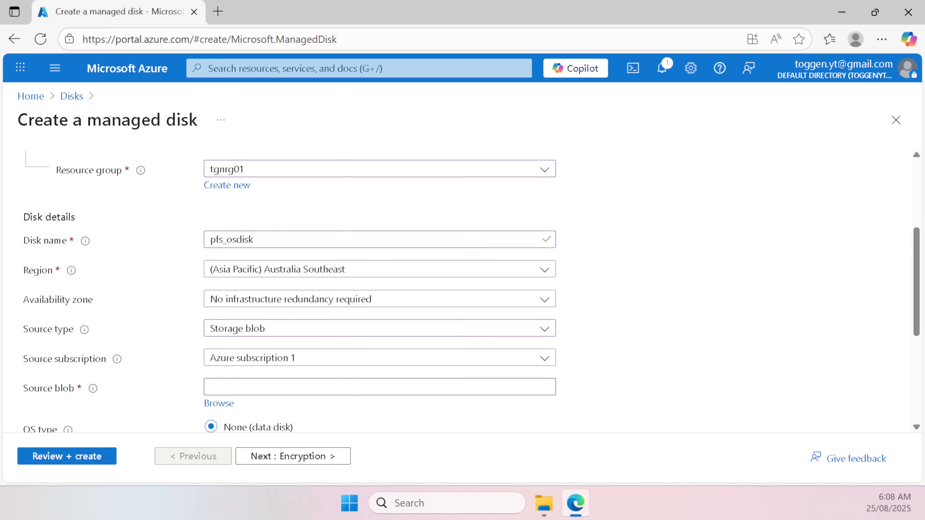
Step: Use PFS280CE-converted.vhd from tgnstorageaccount1's osdisk container as the source blob
{"action": "left_click", "coordinate": [216, 403]}
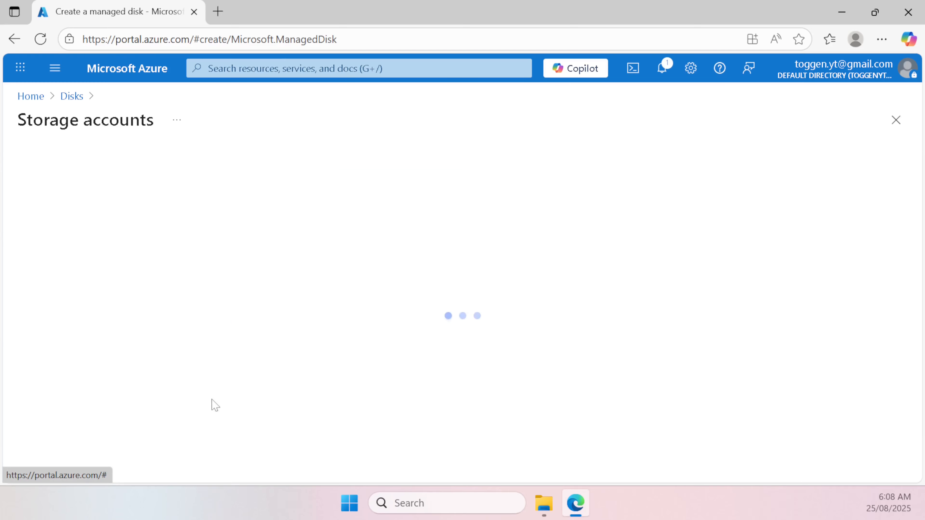
{"action": "left_click", "coordinate": [79, 251]}
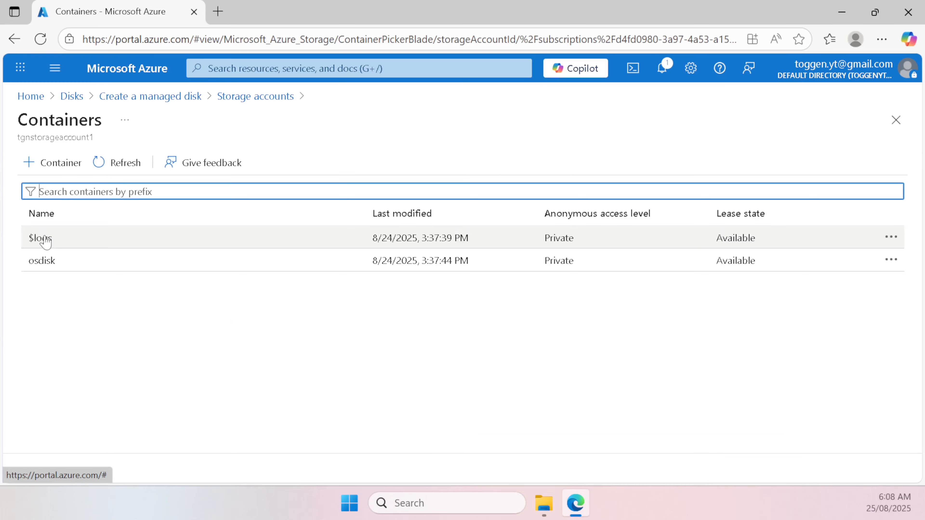
{"action": "left_click", "coordinate": [76, 261]}
{"action": "left_click", "coordinate": [123, 328]}
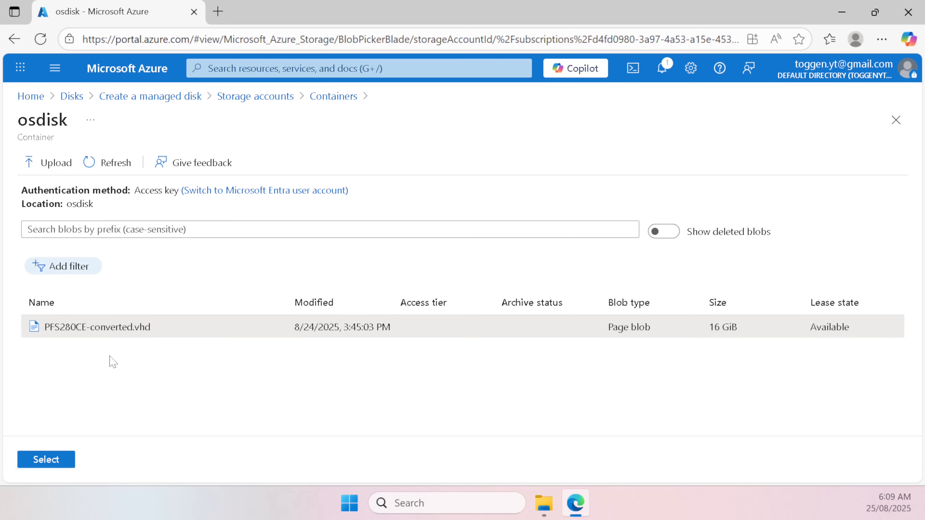
{"action": "left_click", "coordinate": [60, 460]}
Step: Set the disk's OS type to Linux and VM generation to Generation 2
{"action": "scroll", "coordinate": [270, 370], "scroll_direction": "down", "scroll_amount": 6}
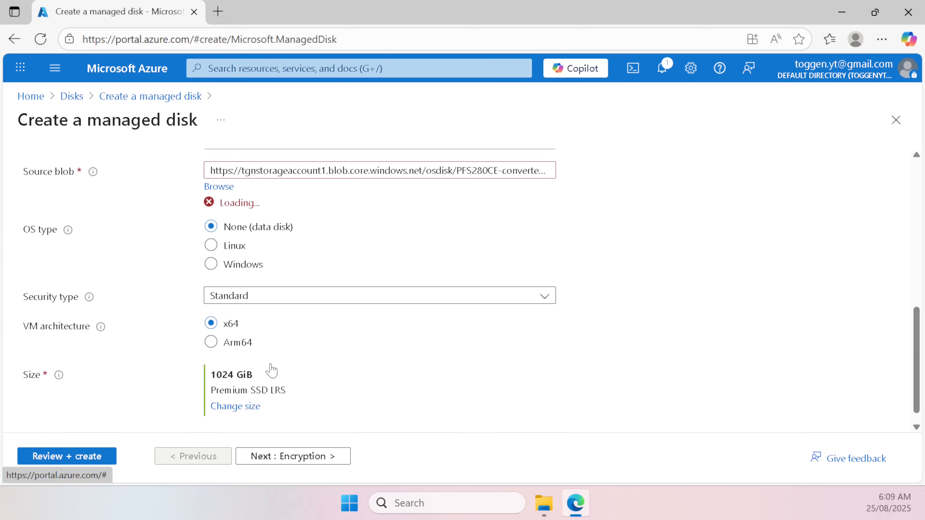
{"action": "left_click", "coordinate": [215, 230]}
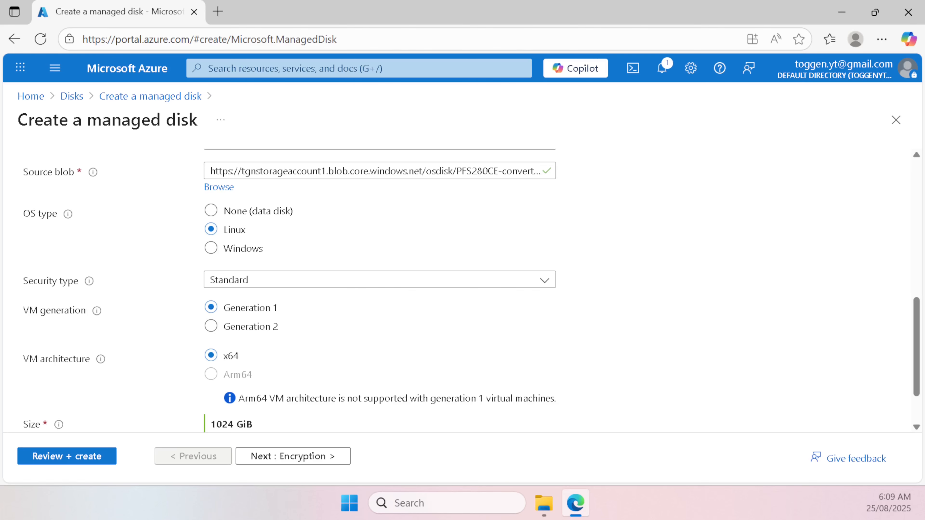
{"action": "left_click", "coordinate": [218, 327]}
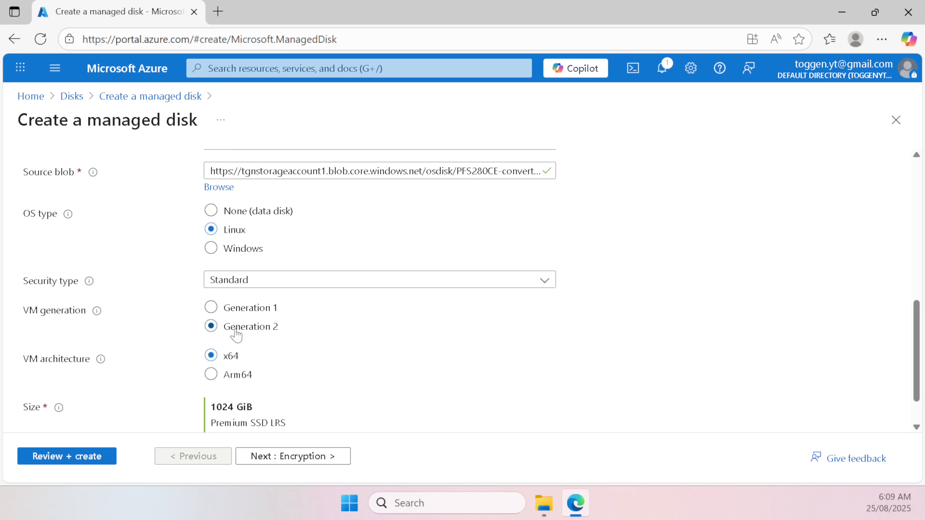
{"action": "scroll", "coordinate": [295, 341], "scroll_direction": "down", "scroll_amount": 2}
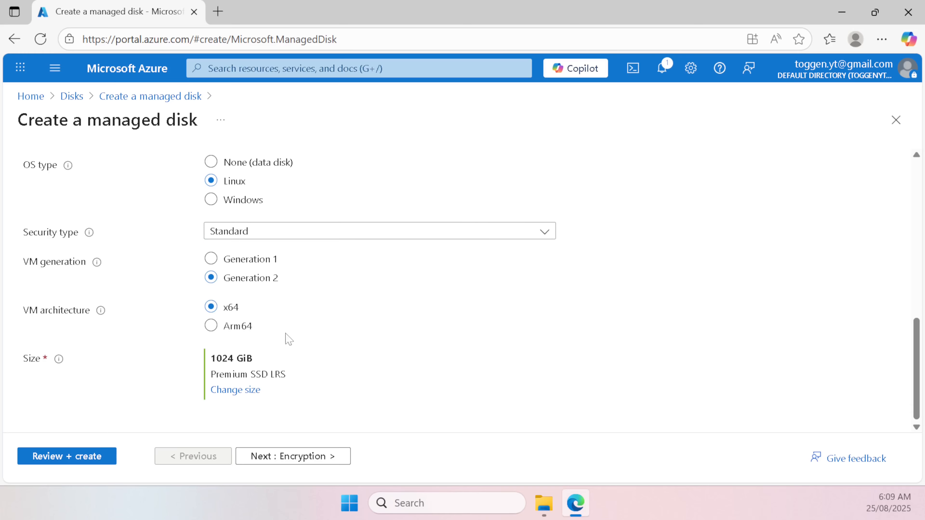
Step: Change the disk size to 16 GiB (P3)
{"action": "left_click", "coordinate": [238, 390]}
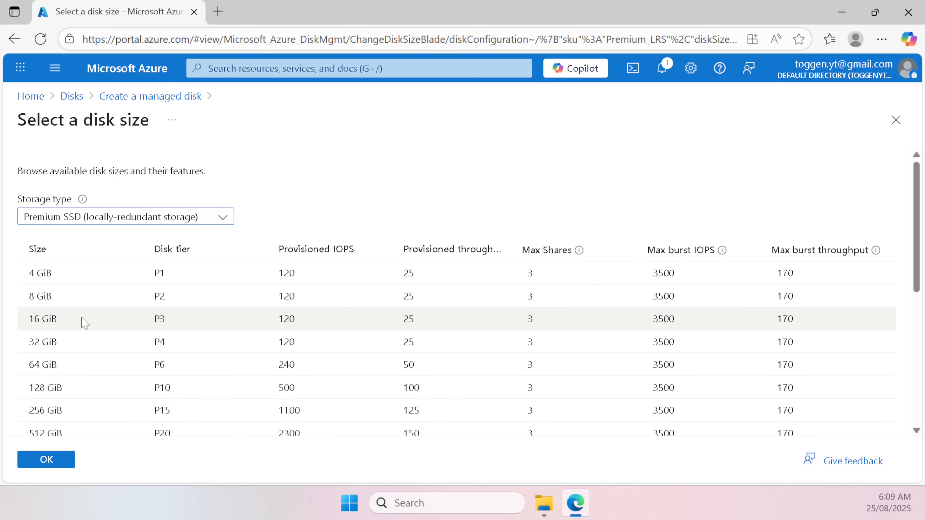
{"action": "left_click", "coordinate": [160, 319]}
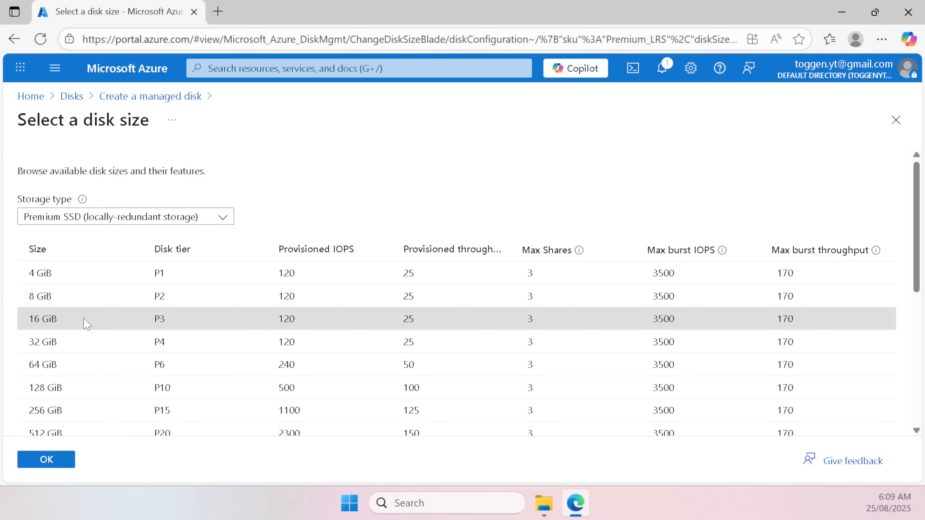
{"action": "scroll", "coordinate": [85, 323], "scroll_direction": "down", "scroll_amount": 2}
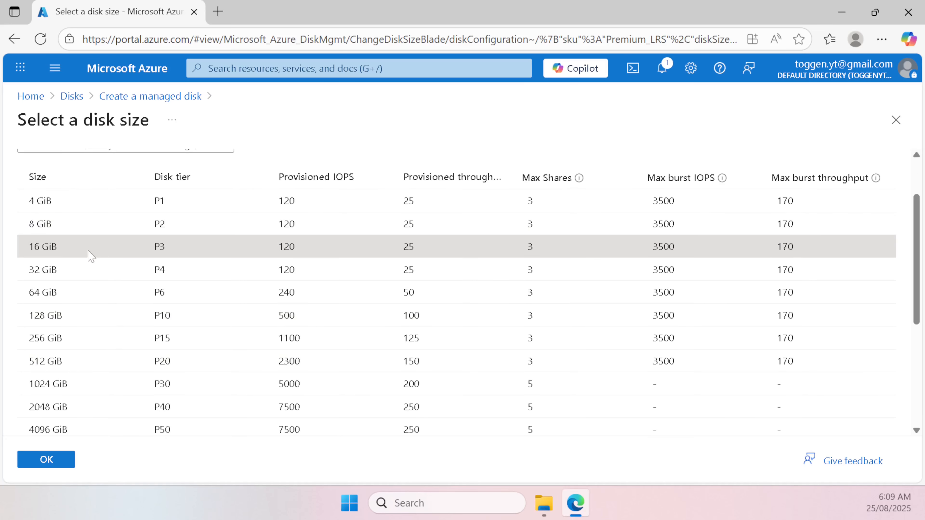
{"action": "left_click", "coordinate": [58, 473]}
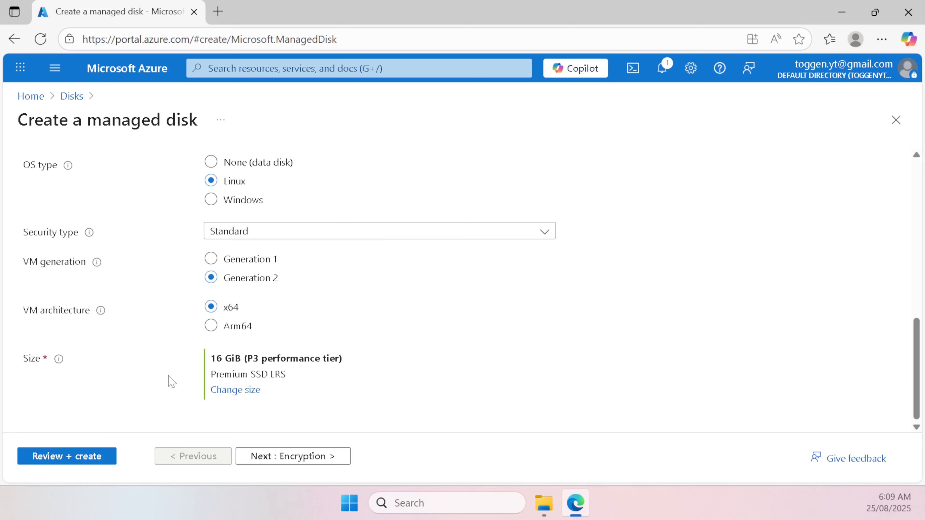
Step: Step past Encryption, Networking, Advanced and Tags to Review + create, then create pfs_osdisk
{"action": "scroll", "coordinate": [172, 382], "scroll_direction": "up", "scroll_amount": 5}
{"action": "scroll", "coordinate": [170, 381], "scroll_direction": "down", "scroll_amount": 5}
{"action": "left_click", "coordinate": [289, 457]}
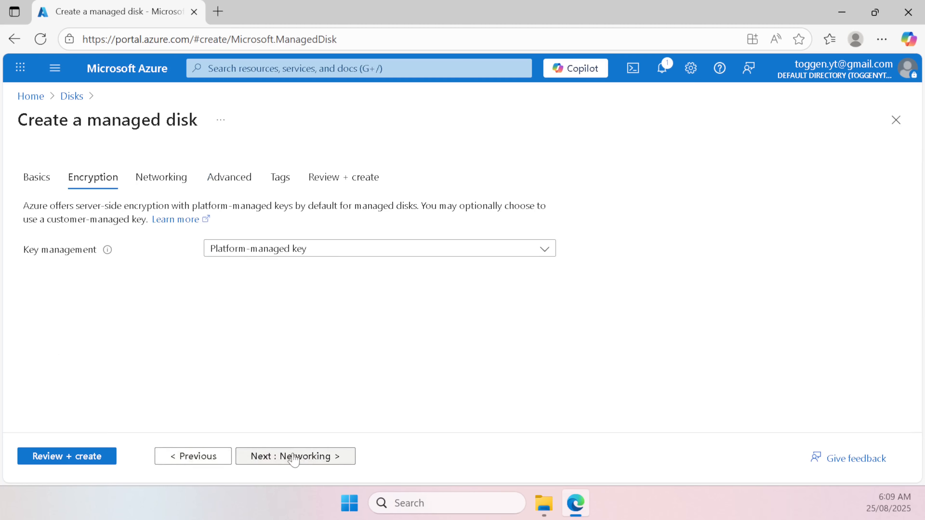
{"action": "left_click", "coordinate": [282, 456]}
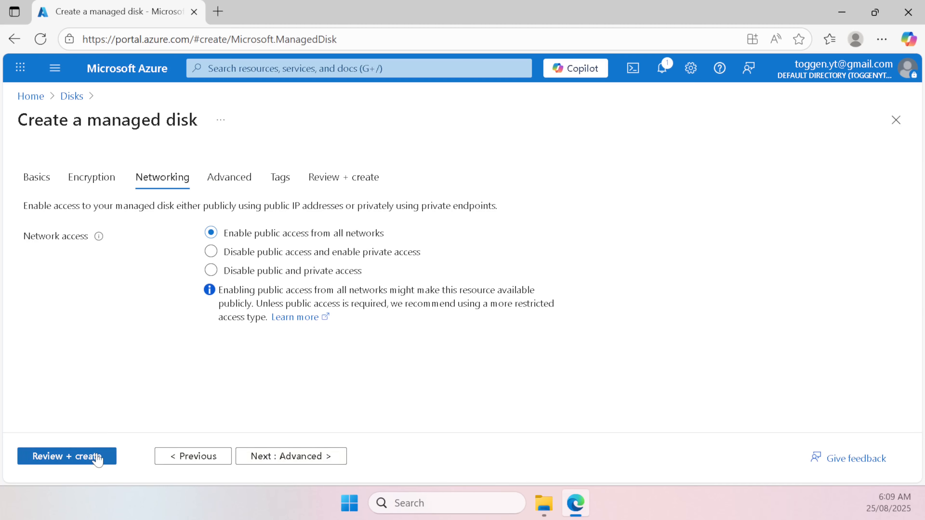
{"action": "left_click", "coordinate": [294, 462]}
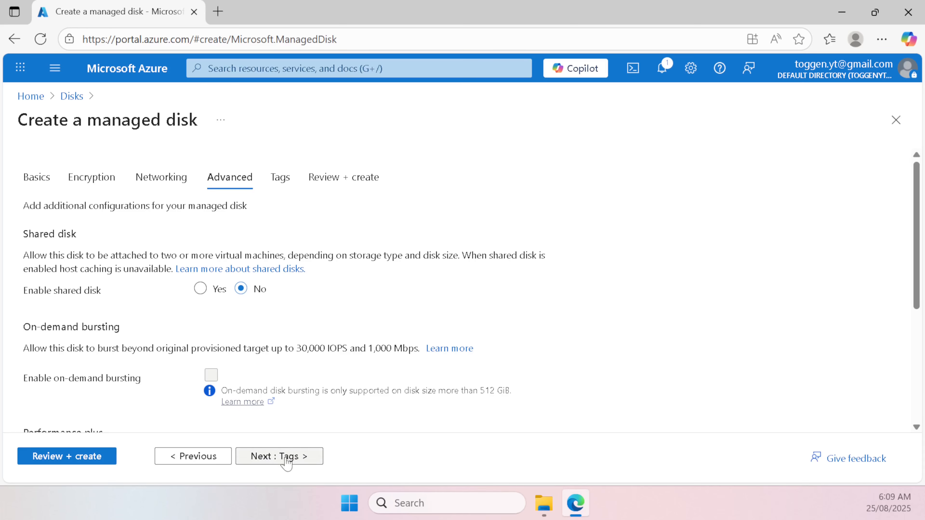
{"action": "left_click", "coordinate": [287, 460]}
{"action": "left_click", "coordinate": [287, 459]}
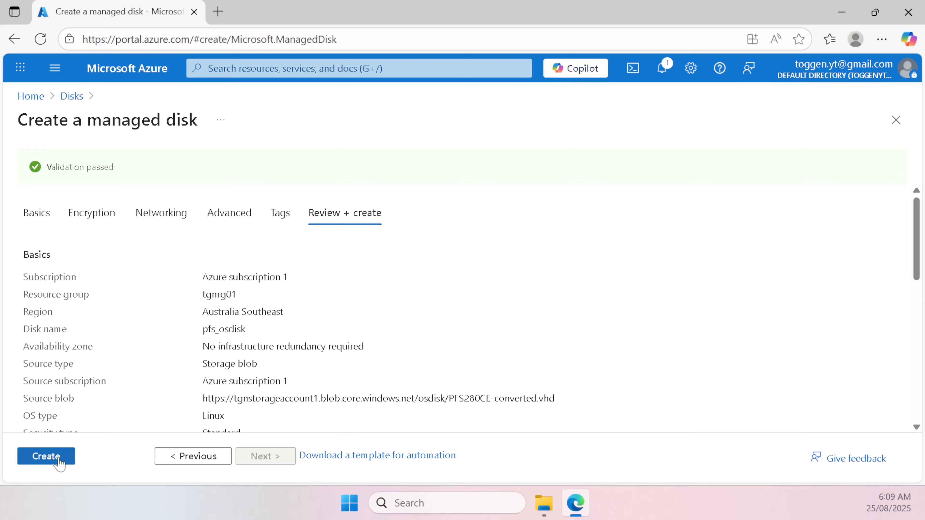
{"action": "left_click", "coordinate": [59, 460]}
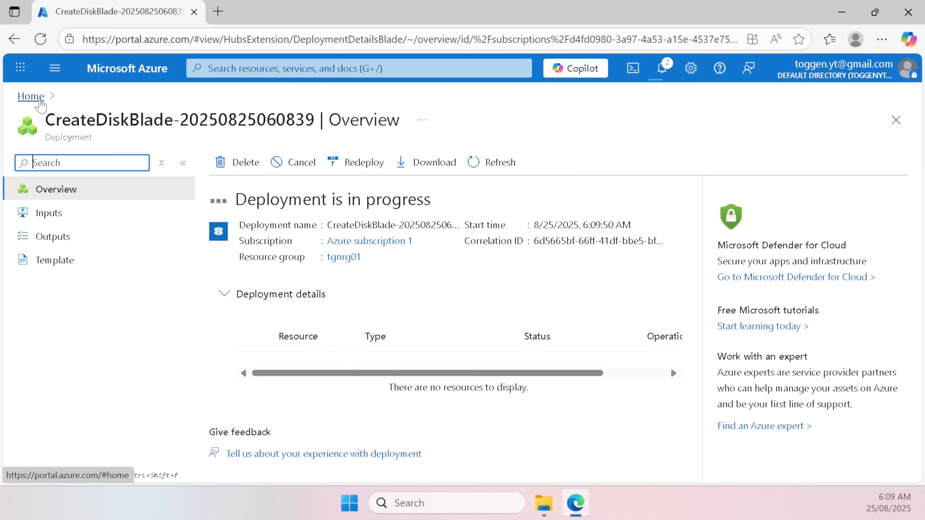
Step: From Home, go to Disks and open the pfs_osdisk overview
{"action": "left_click", "coordinate": [40, 99]}
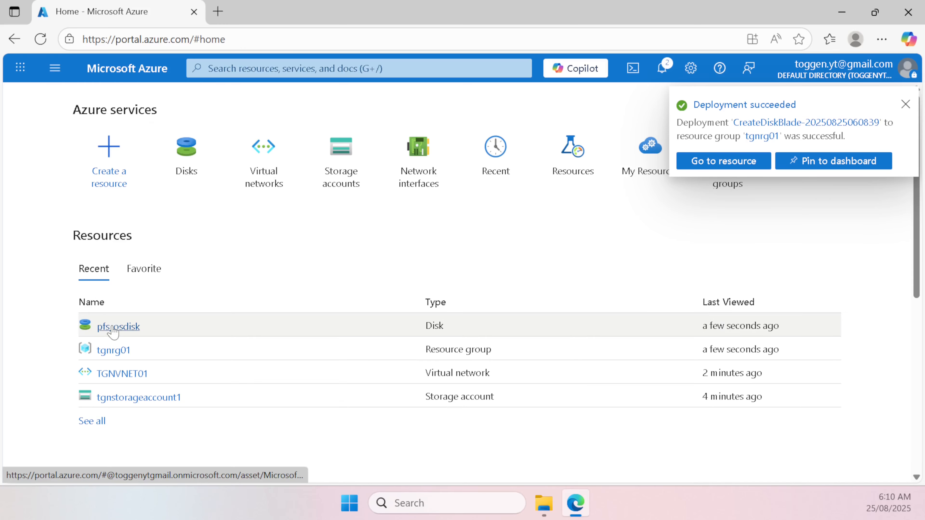
{"action": "left_click", "coordinate": [187, 166]}
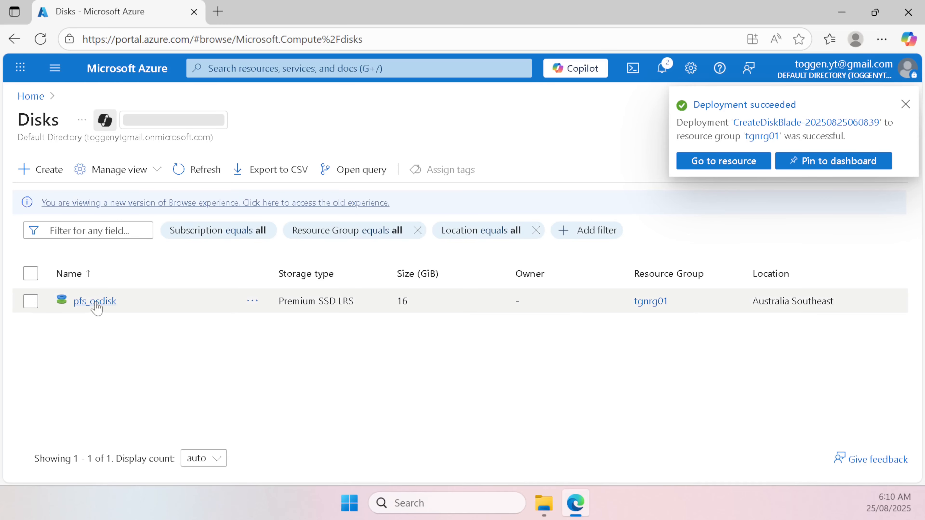
{"action": "left_click", "coordinate": [96, 302]}
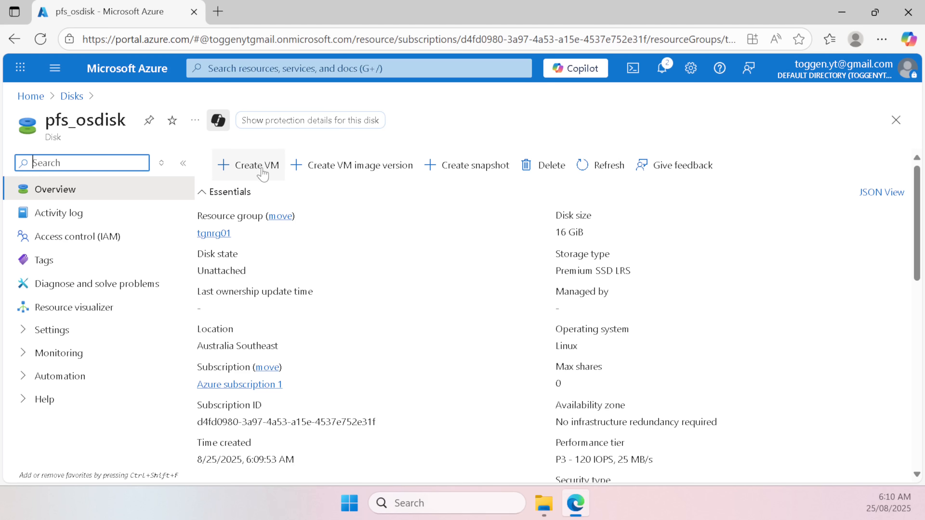
Step: Start creating the TGNPFS virtual machine from pfs_osdisk, keeping size Standard_B1s
{"action": "left_click", "coordinate": [242, 174]}
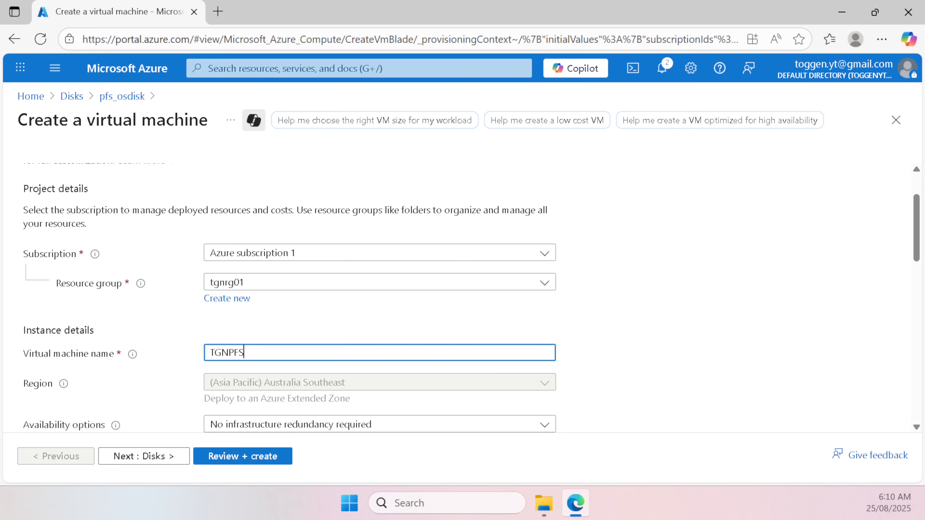
{"action": "scroll", "coordinate": [298, 332], "scroll_direction": "down", "scroll_amount": 3}
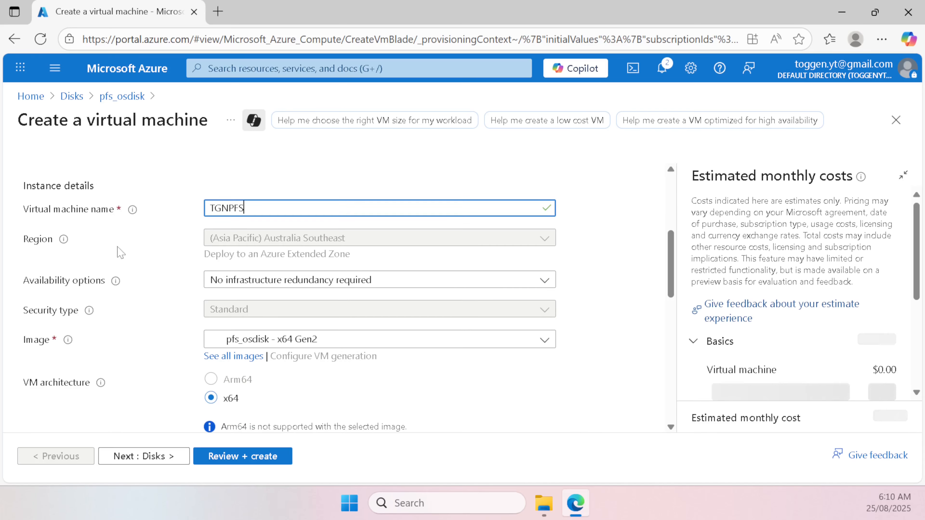
{"action": "scroll", "coordinate": [335, 233], "scroll_direction": "down", "scroll_amount": 2}
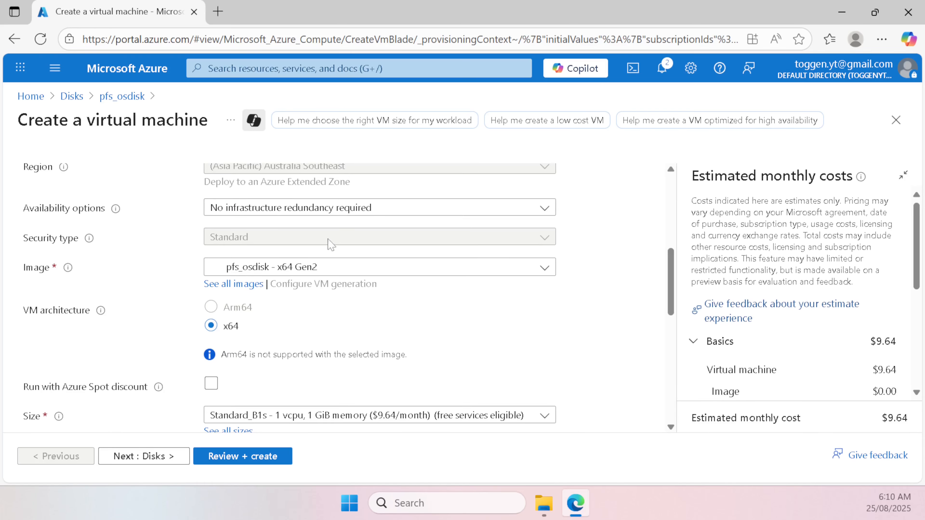
{"action": "scroll", "coordinate": [290, 332], "scroll_direction": "down", "scroll_amount": 2}
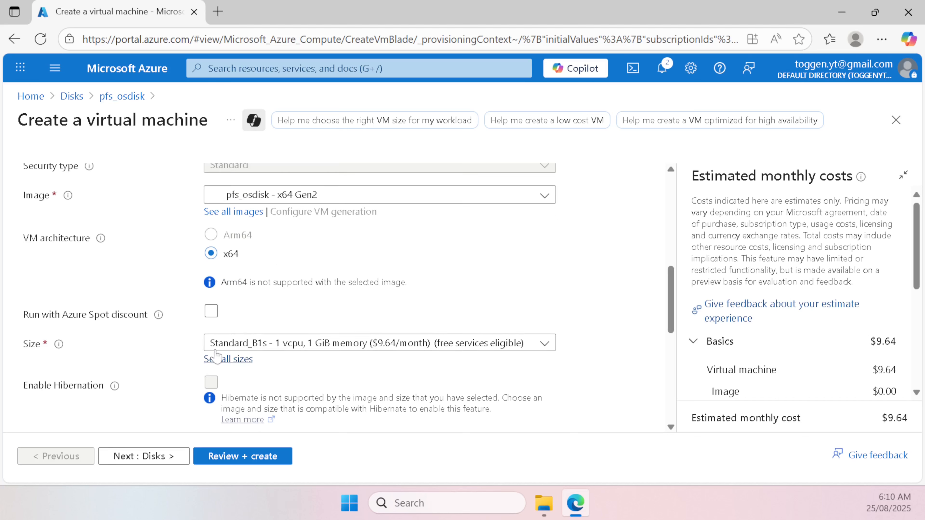
{"action": "left_click", "coordinate": [340, 349]}
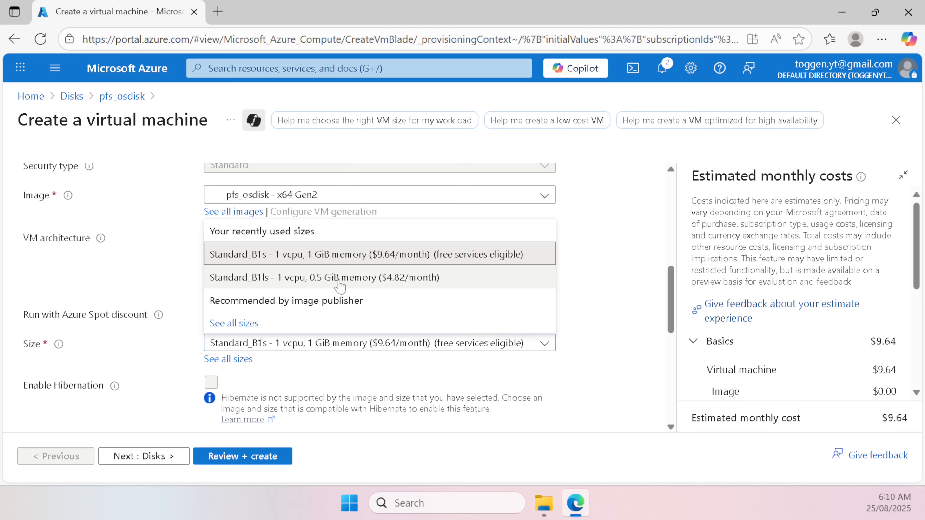
{"action": "left_click", "coordinate": [361, 255]}
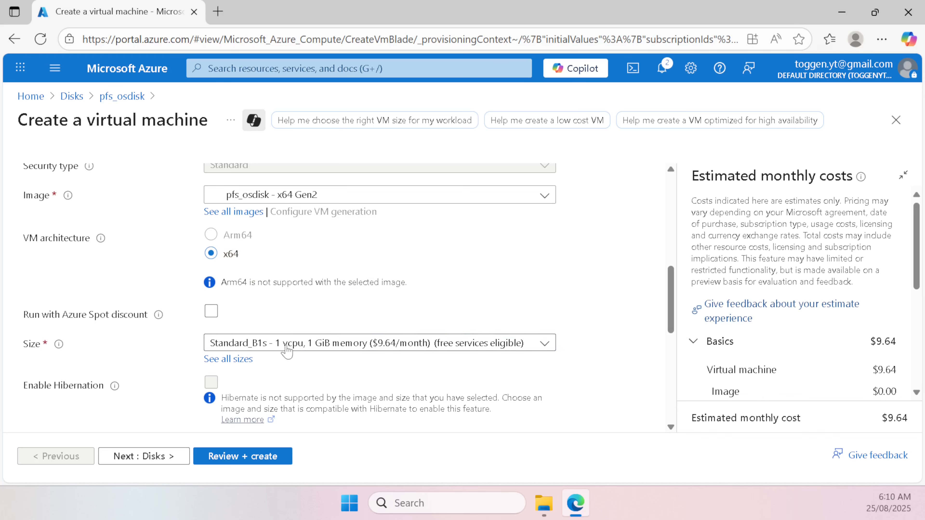
Step: Set public inbound ports to None
{"action": "scroll", "coordinate": [408, 357], "scroll_direction": "down", "scroll_amount": 5}
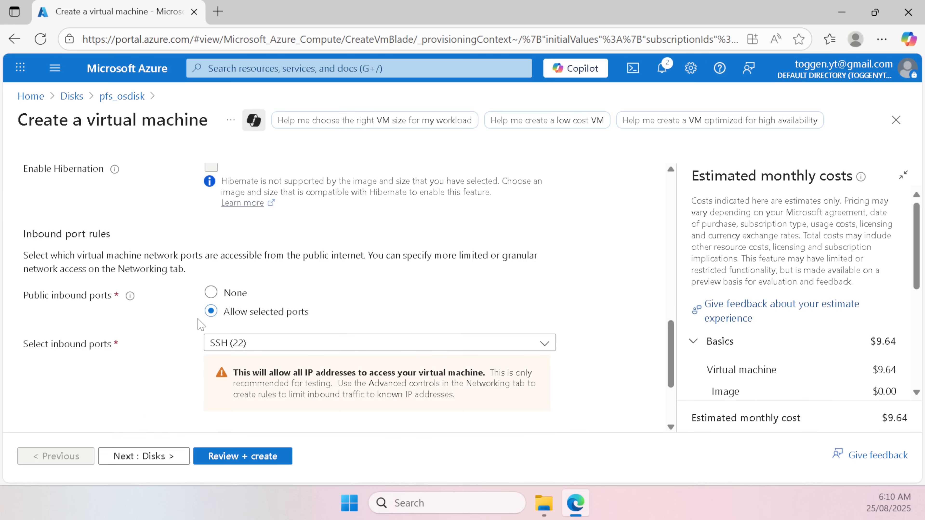
{"action": "left_click", "coordinate": [212, 293]}
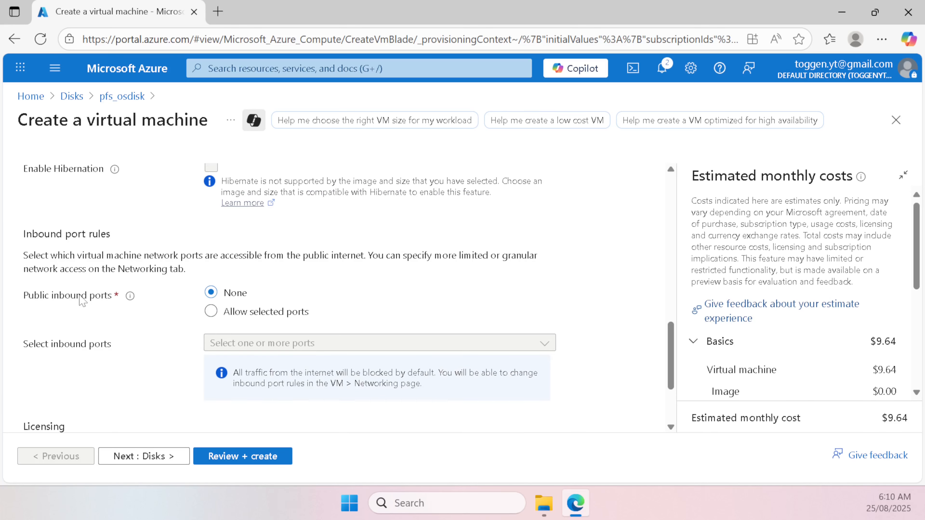
{"action": "scroll", "coordinate": [295, 301], "scroll_direction": "up", "scroll_amount": 10}
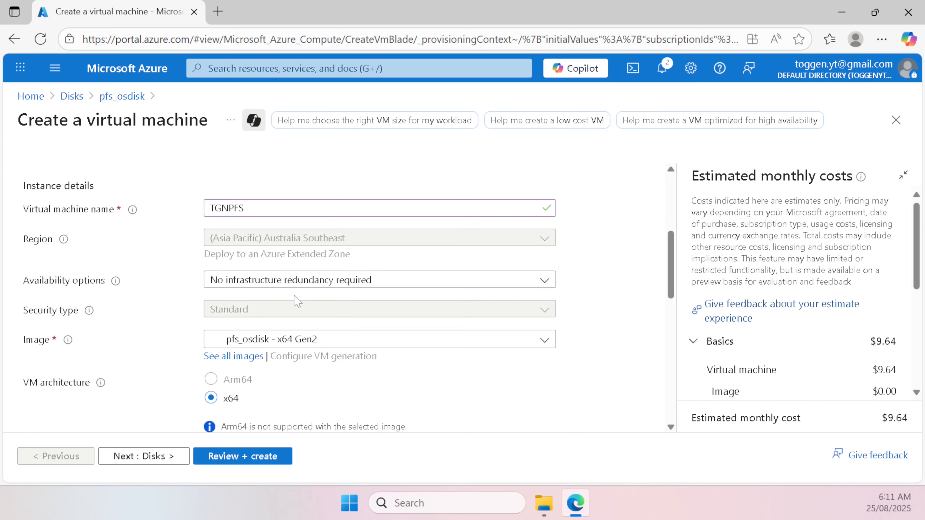
{"action": "scroll", "coordinate": [296, 302], "scroll_direction": "down", "scroll_amount": 10}
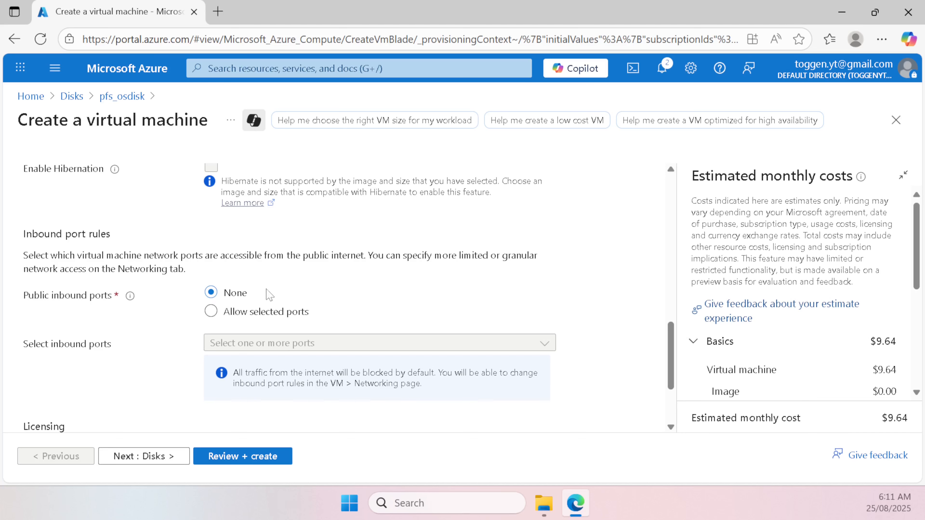
{"action": "scroll", "coordinate": [306, 303], "scroll_direction": "up", "scroll_amount": 15}
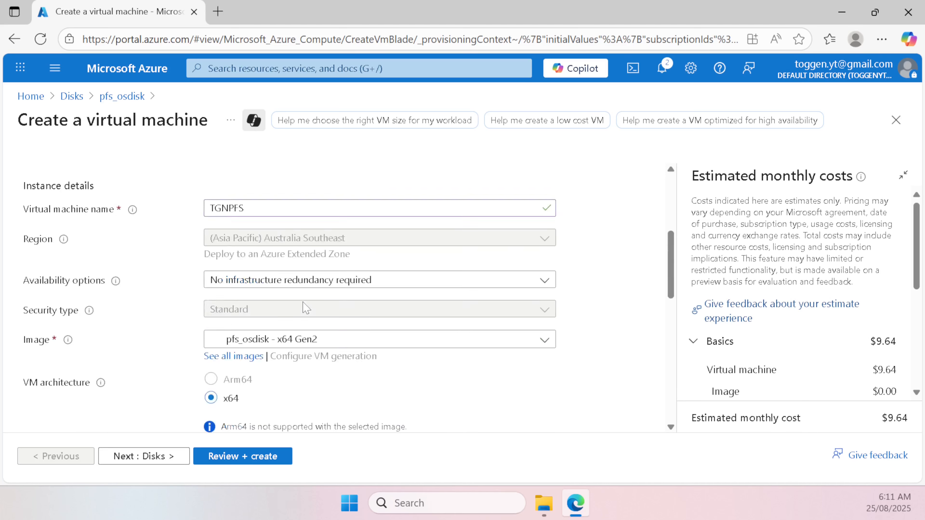
{"action": "scroll", "coordinate": [296, 308], "scroll_direction": "down", "scroll_amount": 10}
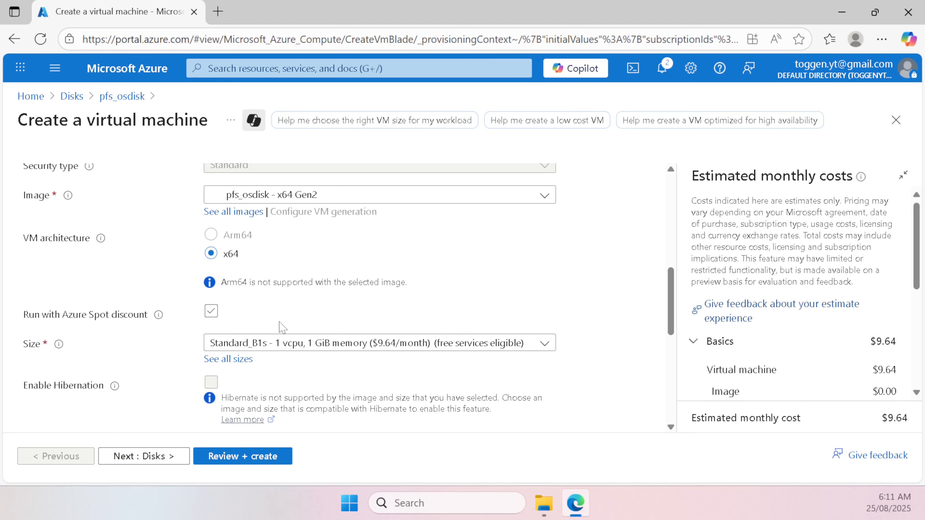
{"action": "scroll", "coordinate": [282, 328], "scroll_direction": "up", "scroll_amount": 10}
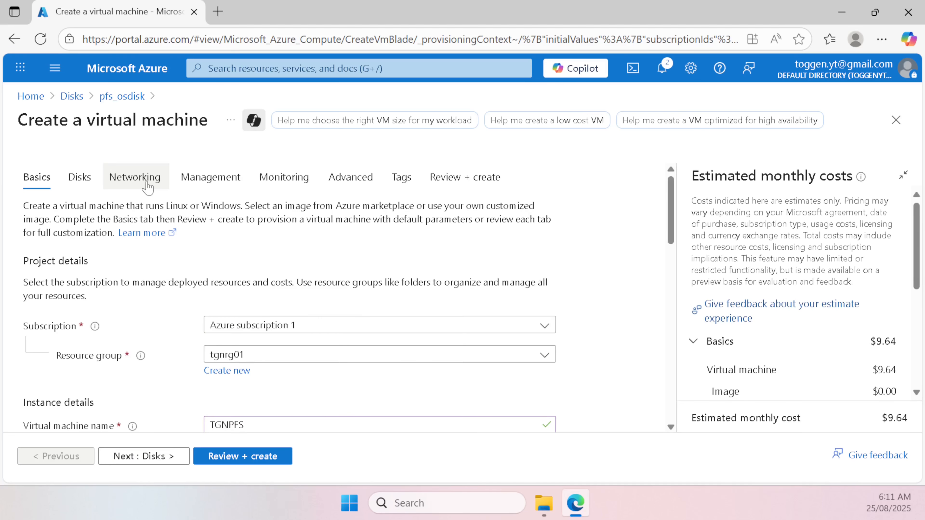
Step: In Networking, attach the VM's network interface to the WAN subnet
{"action": "left_click", "coordinate": [140, 181]}
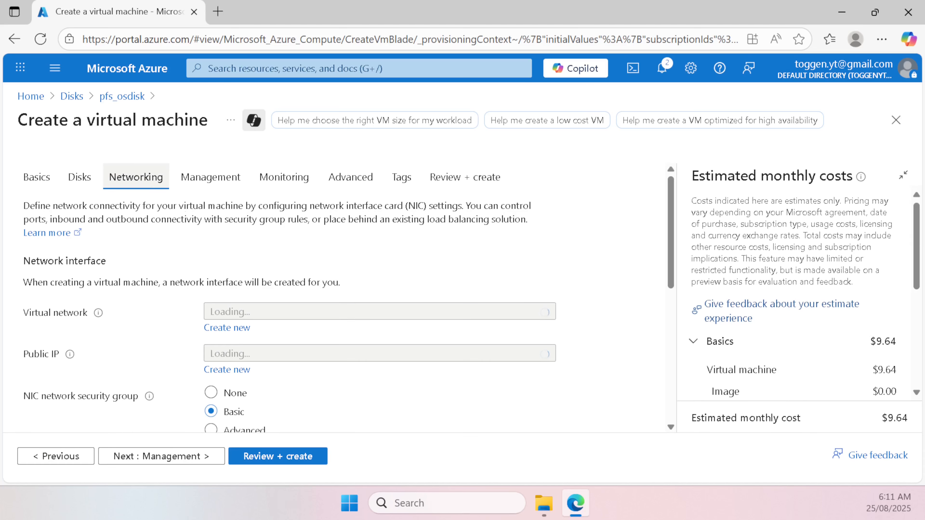
{"action": "scroll", "coordinate": [269, 292], "scroll_direction": "down", "scroll_amount": 2}
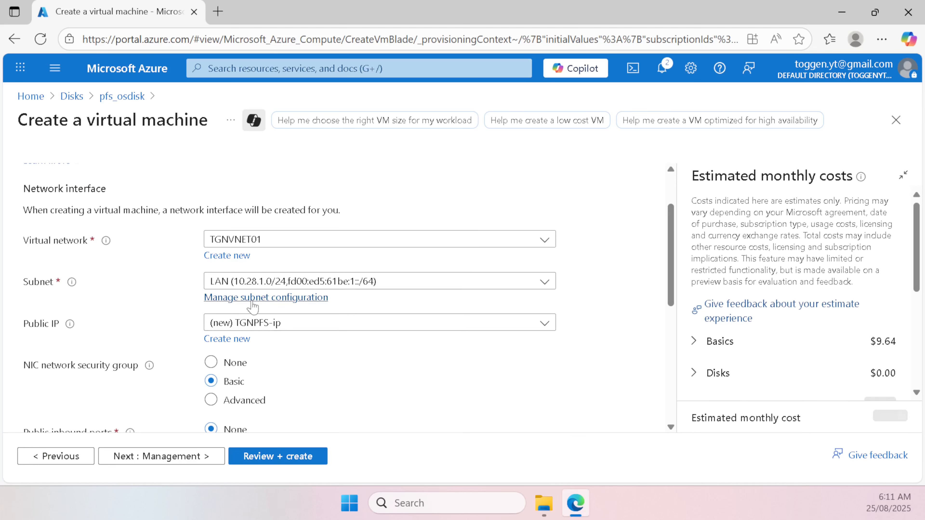
{"action": "left_click", "coordinate": [270, 283]}
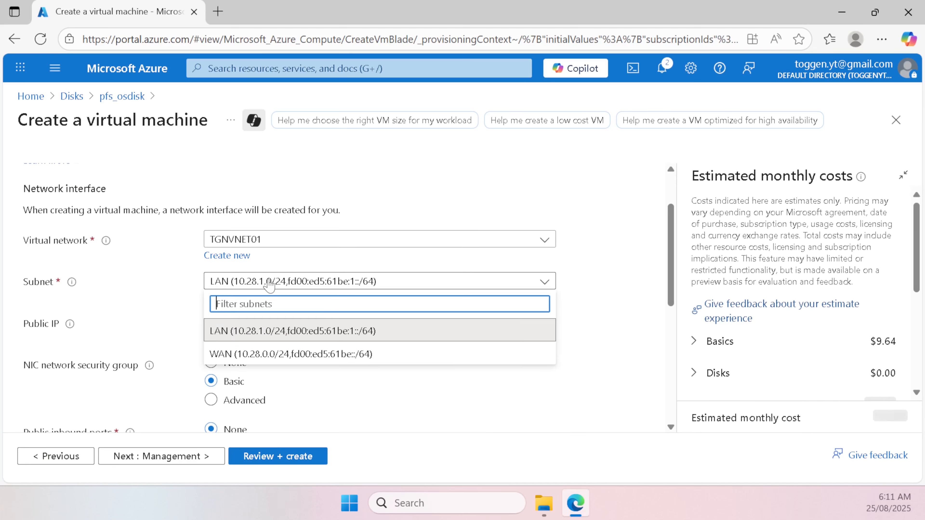
{"action": "left_click", "coordinate": [260, 356]}
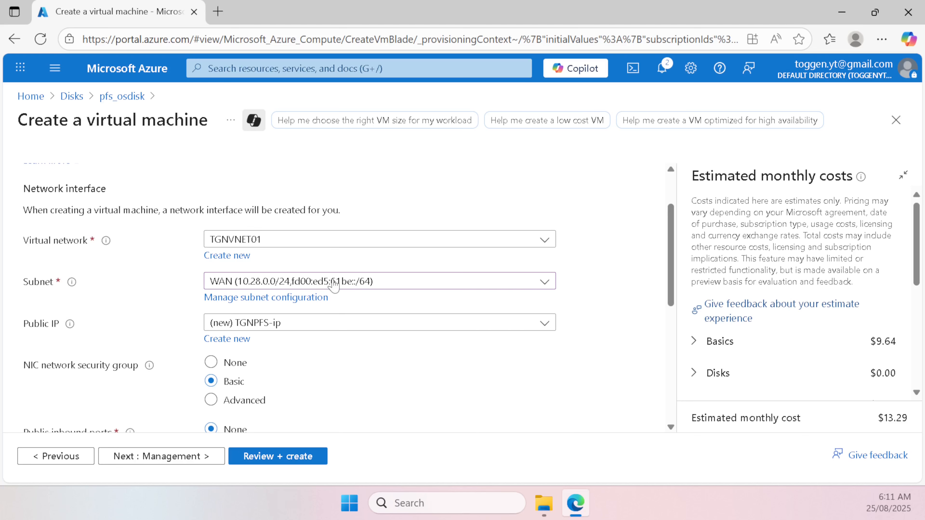
Step: Run Review + create to validate the TGNPFS VM configuration
{"action": "scroll", "coordinate": [361, 306], "scroll_direction": "down", "scroll_amount": 2}
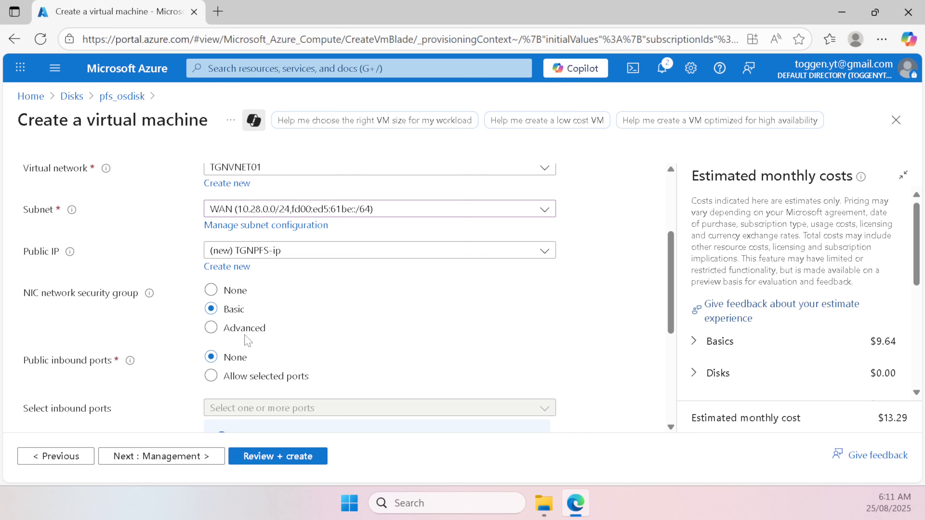
{"action": "scroll", "coordinate": [242, 336], "scroll_direction": "down", "scroll_amount": 5}
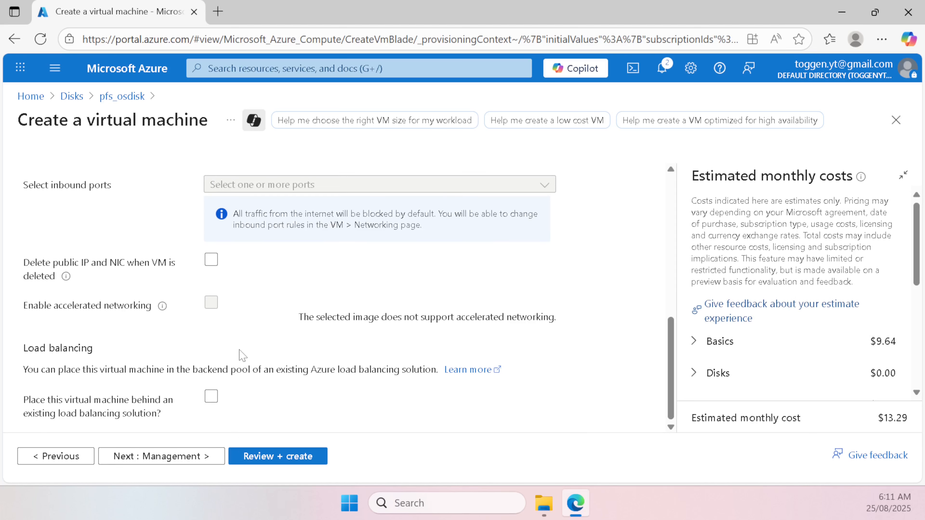
{"action": "scroll", "coordinate": [267, 429], "scroll_direction": "up", "scroll_amount": 10}
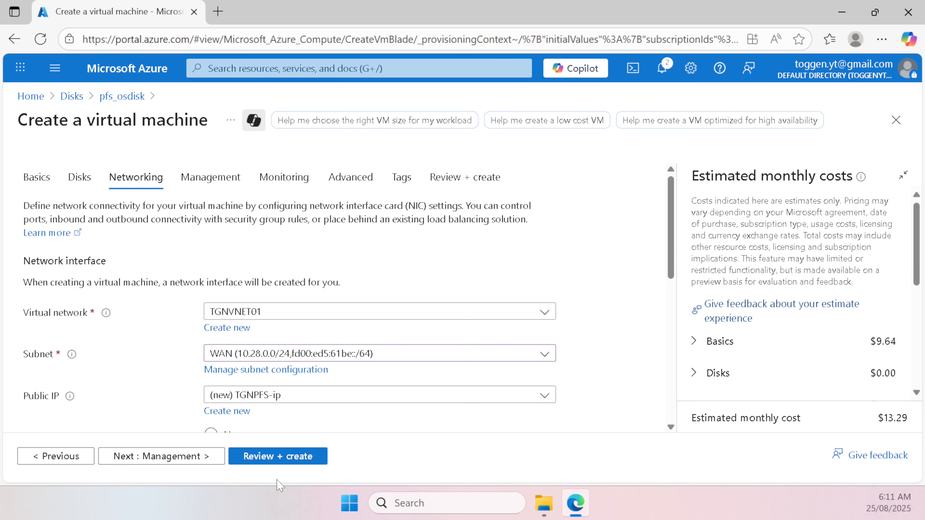
{"action": "left_click", "coordinate": [300, 459]}
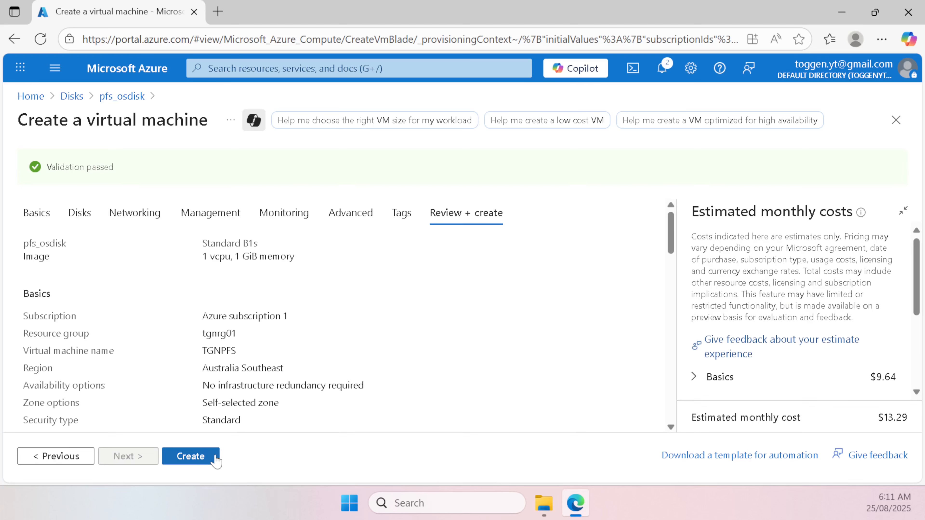
Step: Launch the TGNPFS VM deployment to tgnrg01, keep the page, and return to Home
{"action": "left_click", "coordinate": [195, 463]}
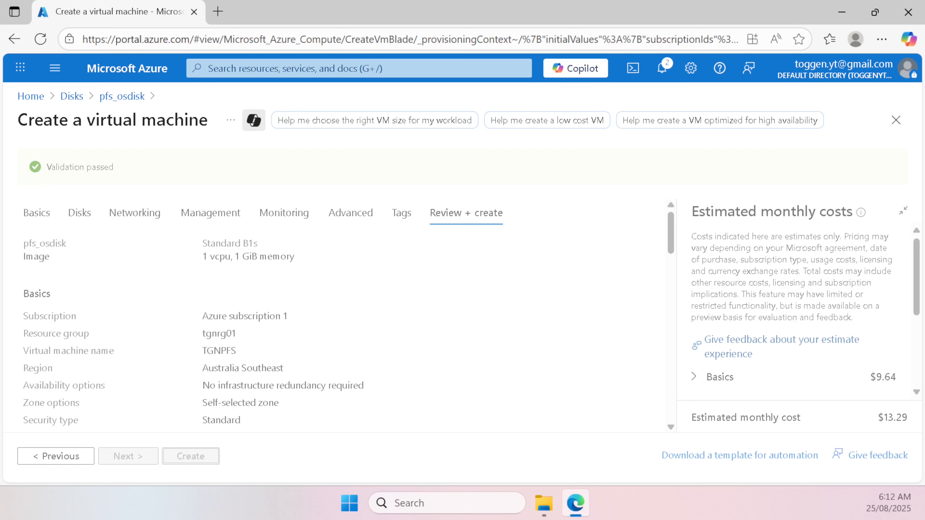
{"action": "left_click", "coordinate": [295, 68]}
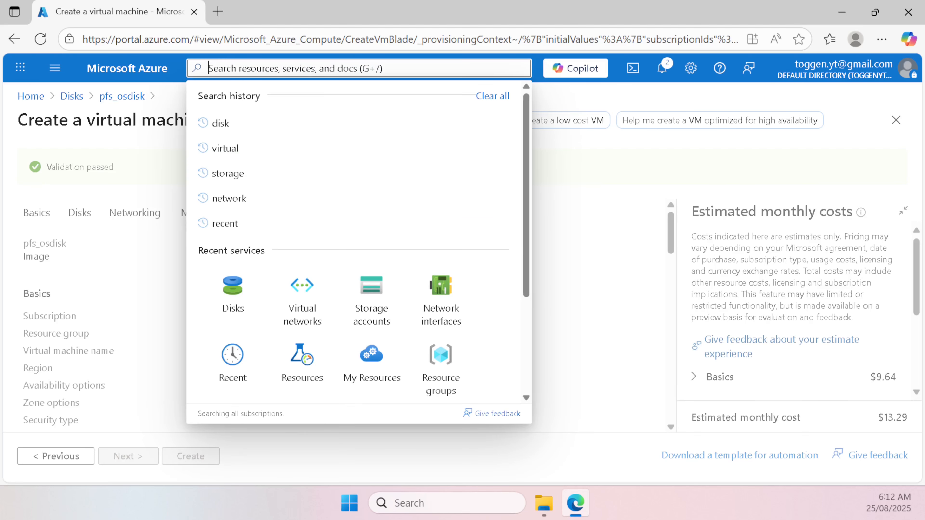
{"action": "type", "text": "virtual"}
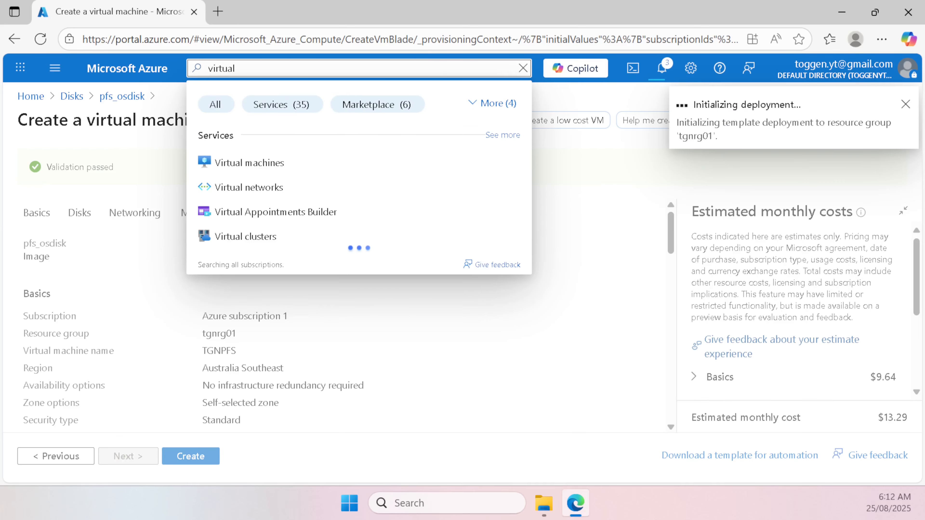
{"action": "left_click", "coordinate": [461, 160]}
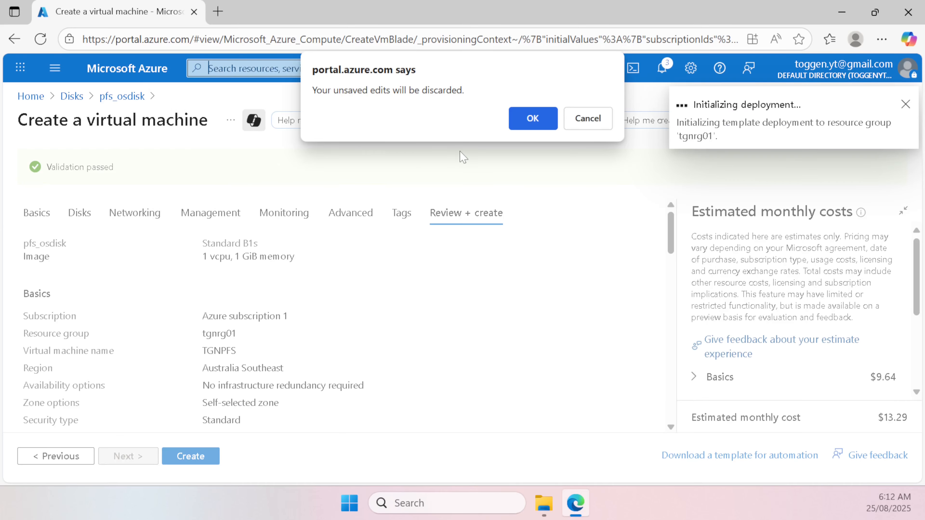
{"action": "left_click", "coordinate": [600, 118]}
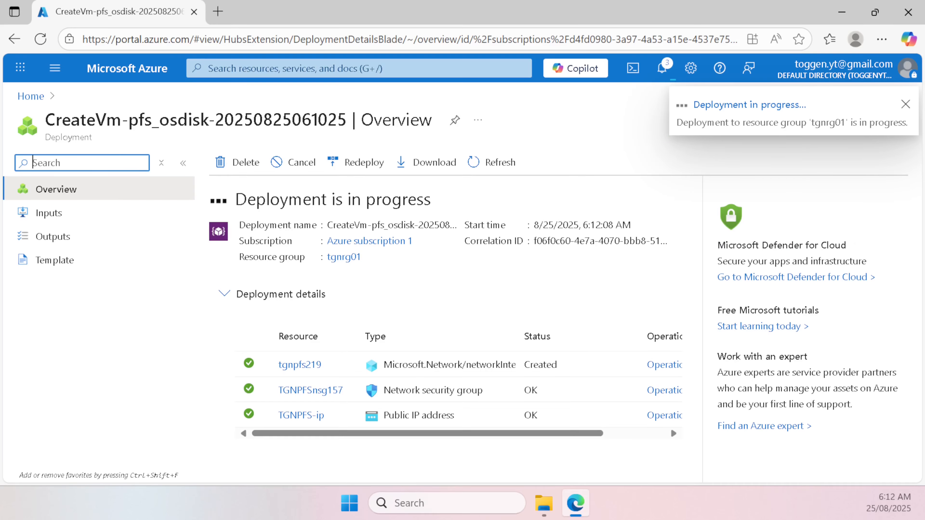
{"action": "left_click", "coordinate": [30, 96]}
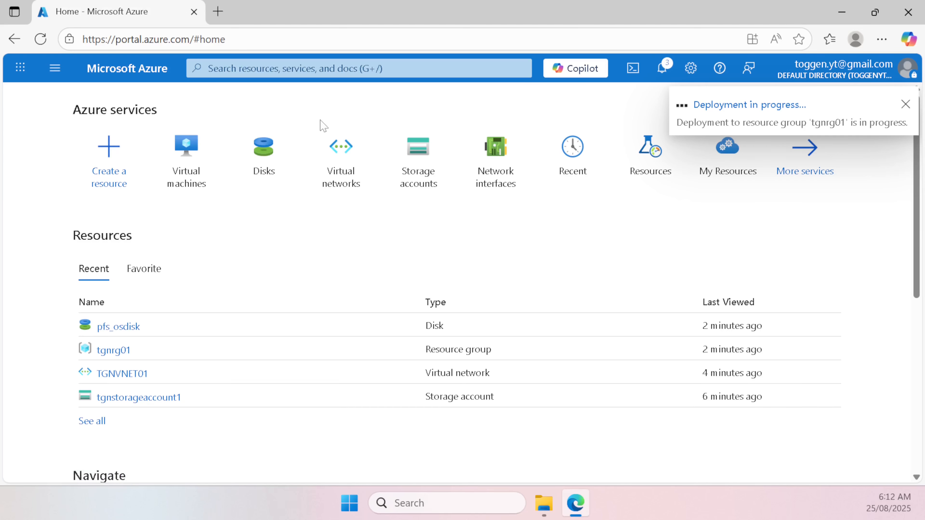
Step: Confirm in Notifications that TGNPFS deployed, then reopen the Virtual machines list showing it
{"action": "left_click", "coordinate": [201, 165]}
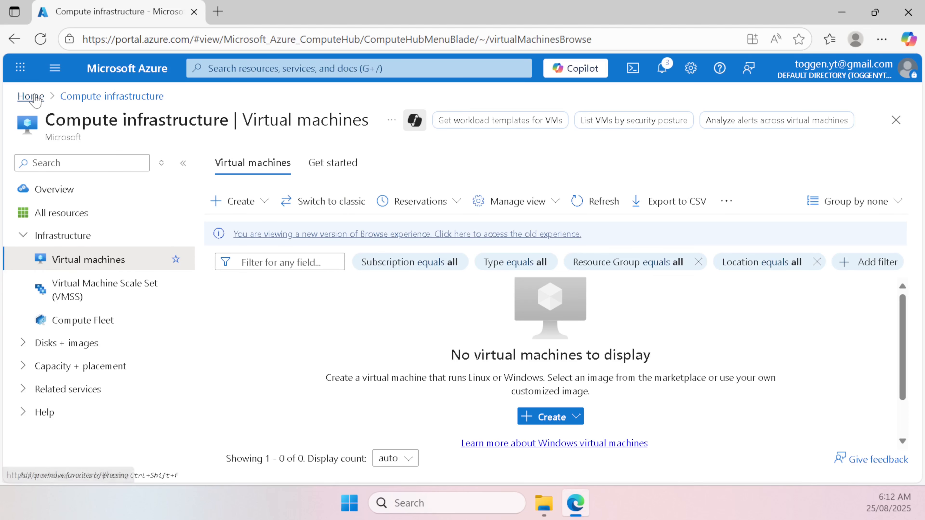
{"action": "left_click", "coordinate": [25, 96]}
{"action": "left_click", "coordinate": [124, 325]}
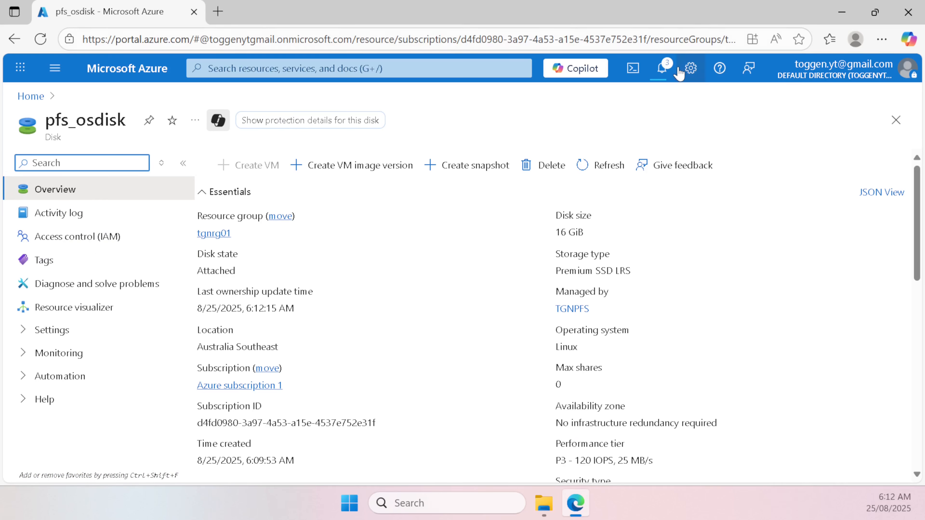
{"action": "left_click", "coordinate": [673, 70]}
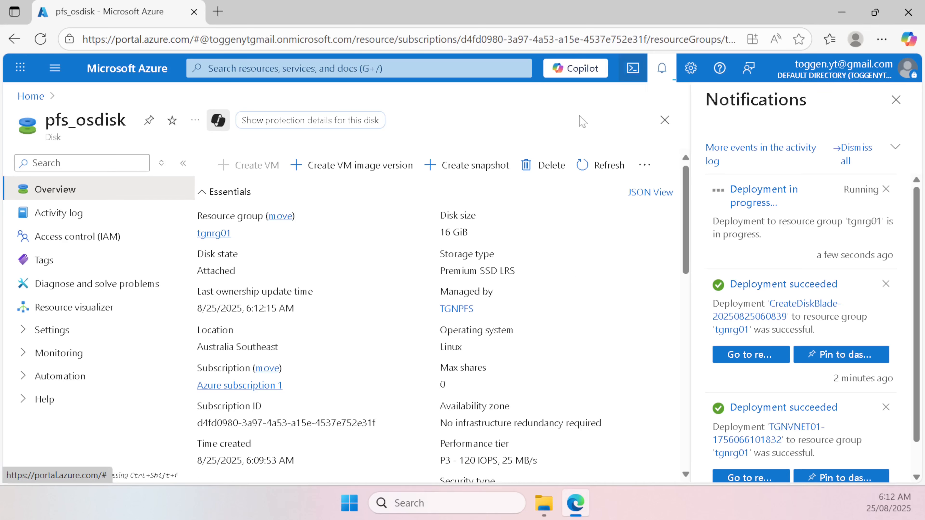
{"action": "left_click", "coordinate": [31, 96]}
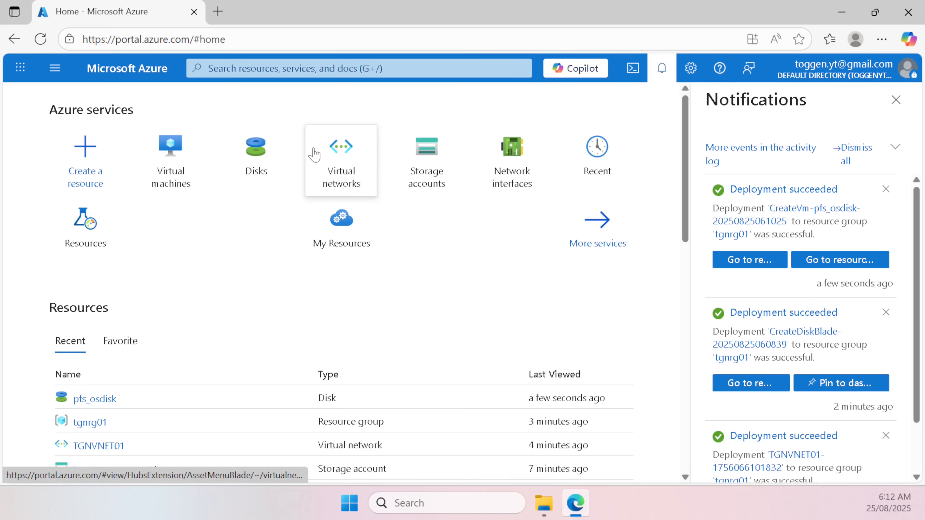
{"action": "left_click", "coordinate": [176, 165]}
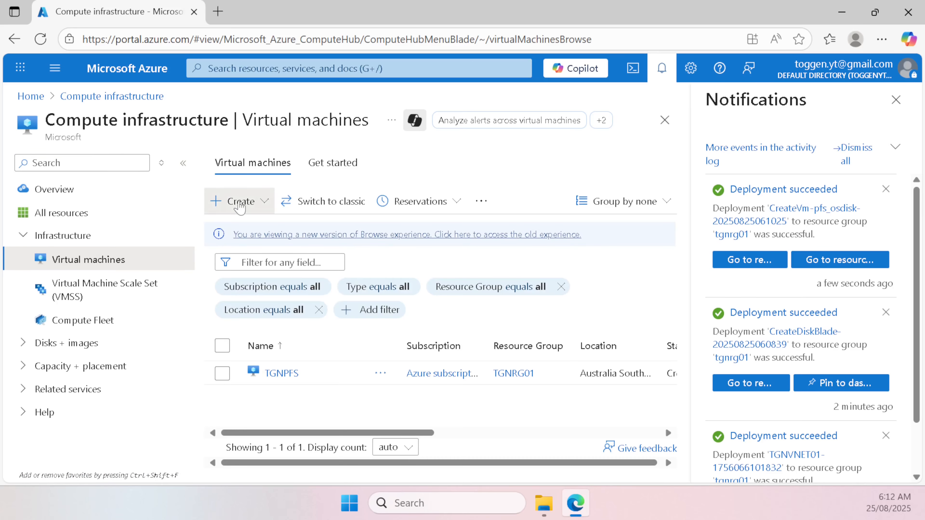
{"action": "left_click", "coordinate": [263, 208]}
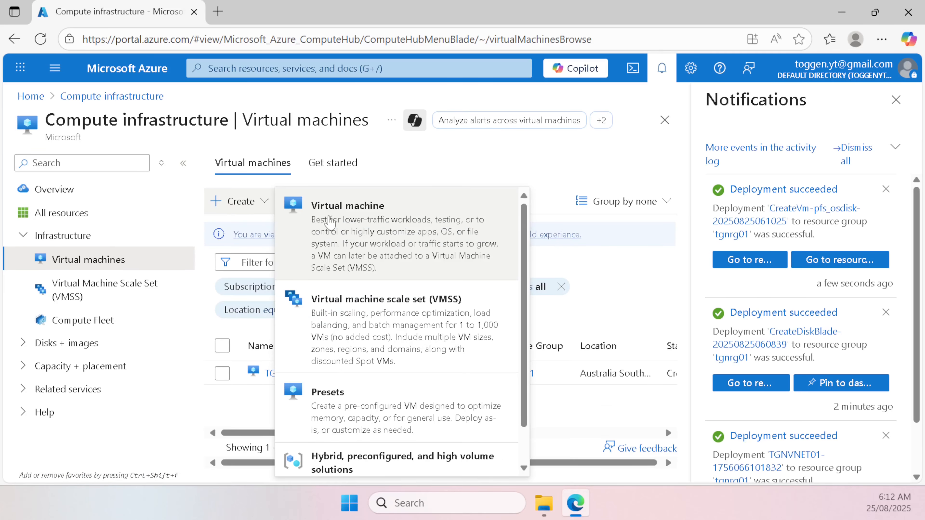
Step: Start a new virtual machine named TGNTESTVM0 in resource group tgnrg01
{"action": "left_click", "coordinate": [323, 221]}
{"action": "scroll", "coordinate": [350, 292], "scroll_direction": "down", "scroll_amount": 3}
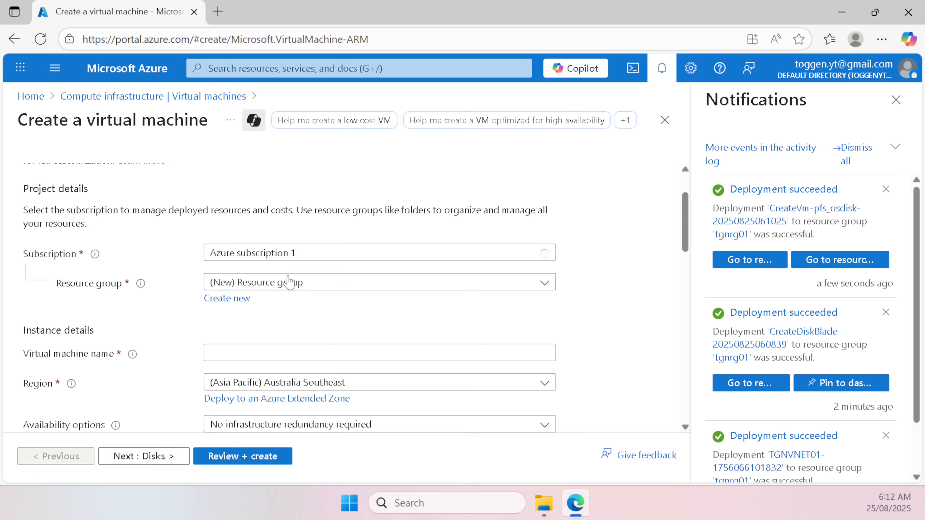
{"action": "left_click", "coordinate": [272, 282]}
{"action": "left_click", "coordinate": [272, 356]}
{"action": "left_click", "coordinate": [273, 353]}
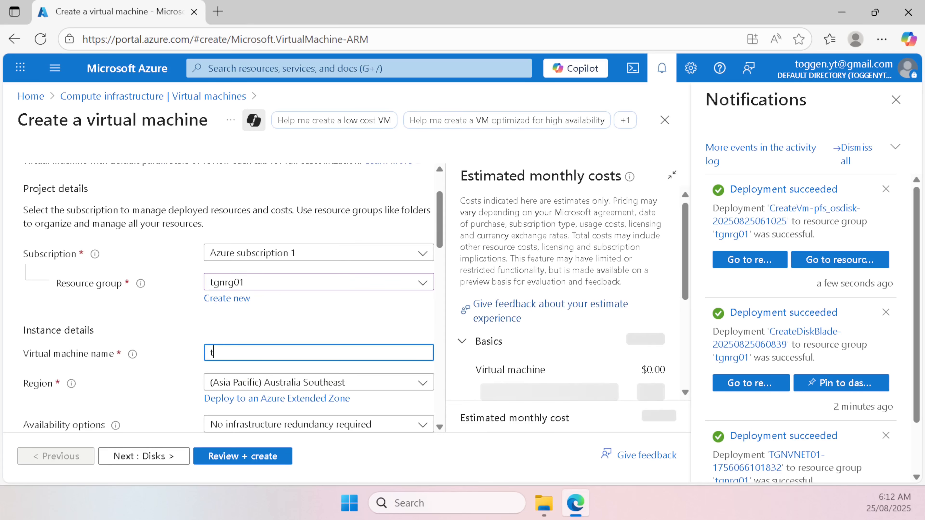
{"action": "type", "text": "TGNTESTVM01"}
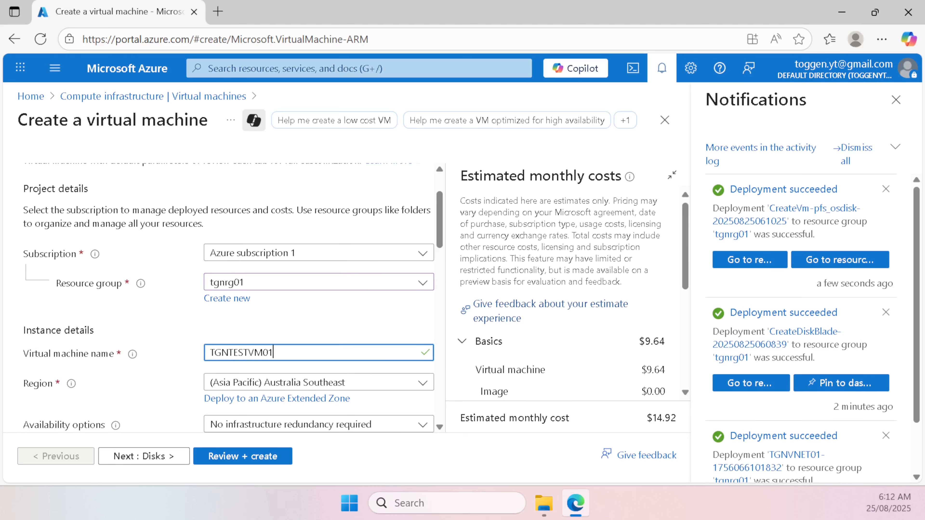
Step: Scroll down to the Administrator account section and bring up Windows search
{"action": "scroll", "coordinate": [299, 345], "scroll_direction": "down", "scroll_amount": 6}
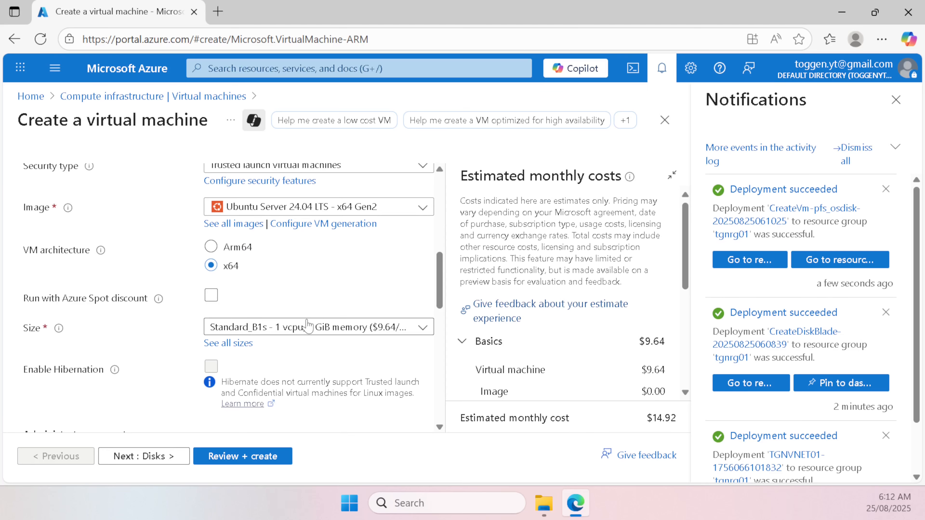
{"action": "scroll", "coordinate": [342, 302], "scroll_direction": "down", "scroll_amount": 2}
{"action": "scroll", "coordinate": [340, 300], "scroll_direction": "down", "scroll_amount": 4}
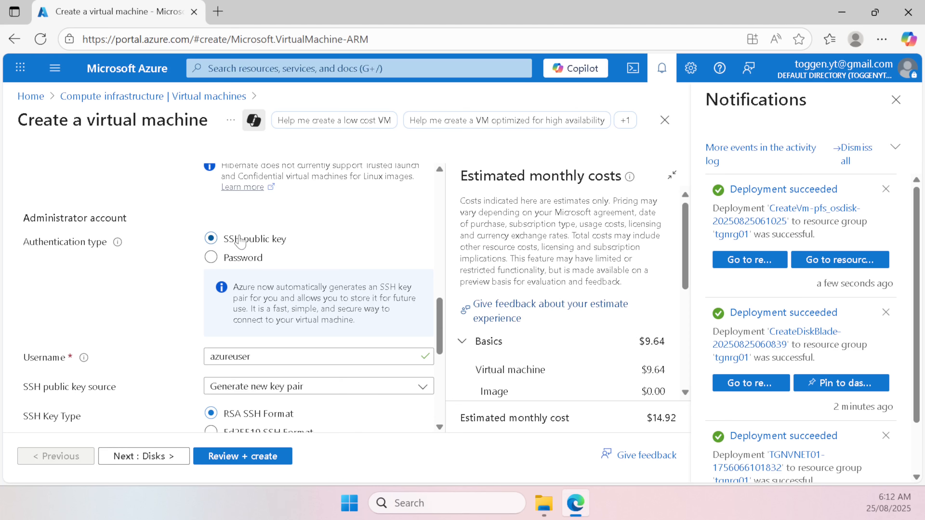
{"action": "left_click", "coordinate": [395, 503]}
Step: Open Terminal, move into the .ssh folder and list its files
{"action": "type", "text": "terminal"}
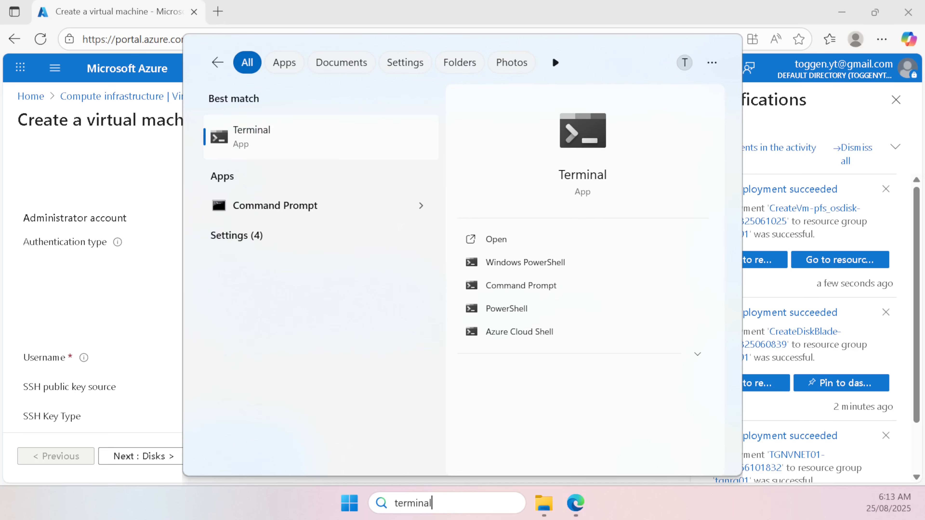
{"action": "key", "text": "Escape"}
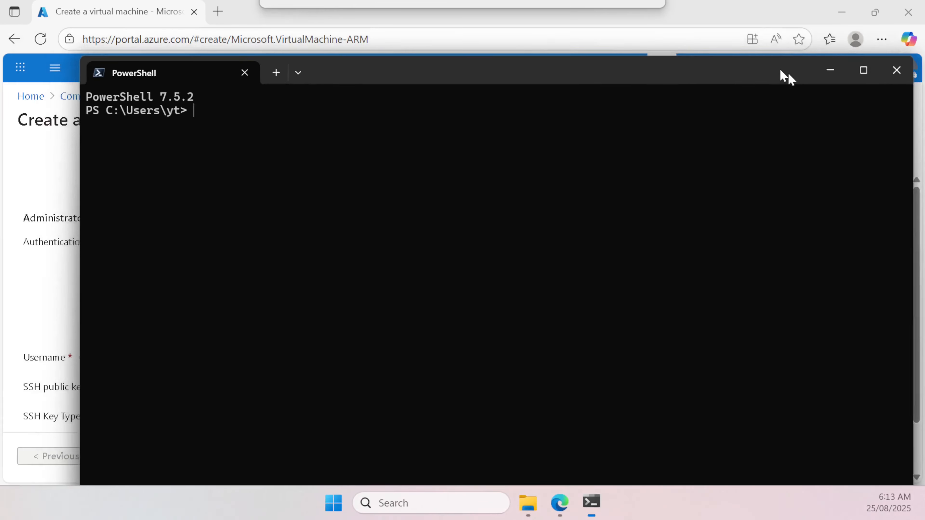
{"action": "left_click_drag", "start_coordinate": [788, 71], "coordinate": [809, 78]}
{"action": "type", "text": "cd ."}
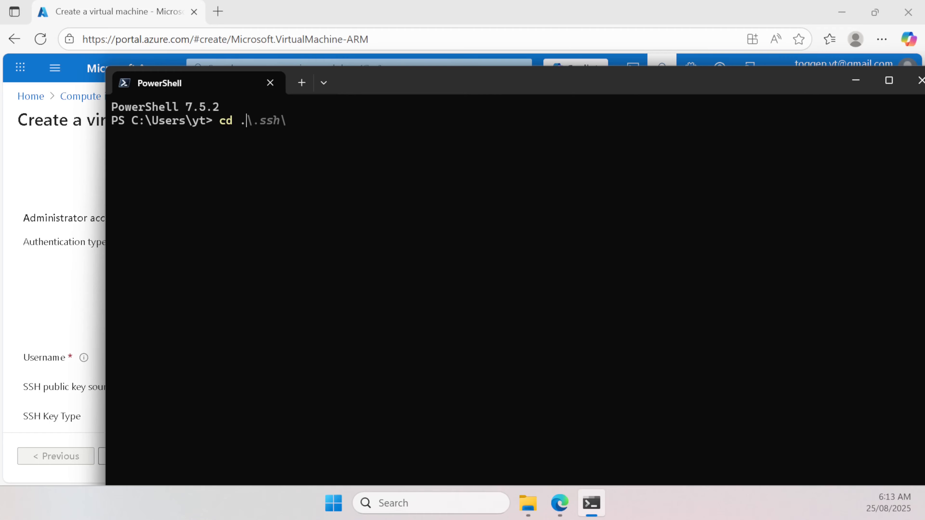
{"action": "type", "text": "\\.ss"}
{"action": "key", "text": "Tab"}
{"action": "key", "text": "Return"}
{"action": "type", "text": "ls"}
{"action": "key", "text": "Return"}
Step: Print id_ed25519.pub and copy the public key line to the clipboard
{"action": "type", "text": "cat .\\i"}
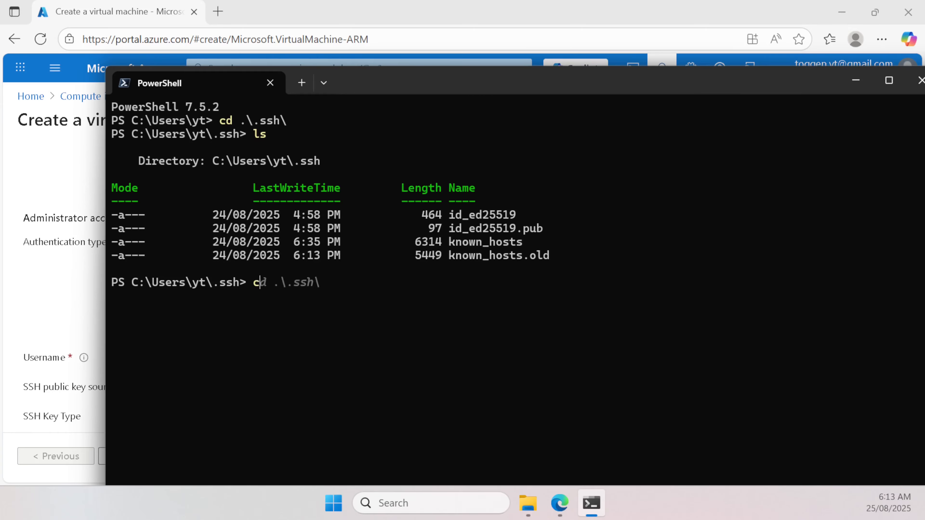
{"action": "key", "text": "Tab"}
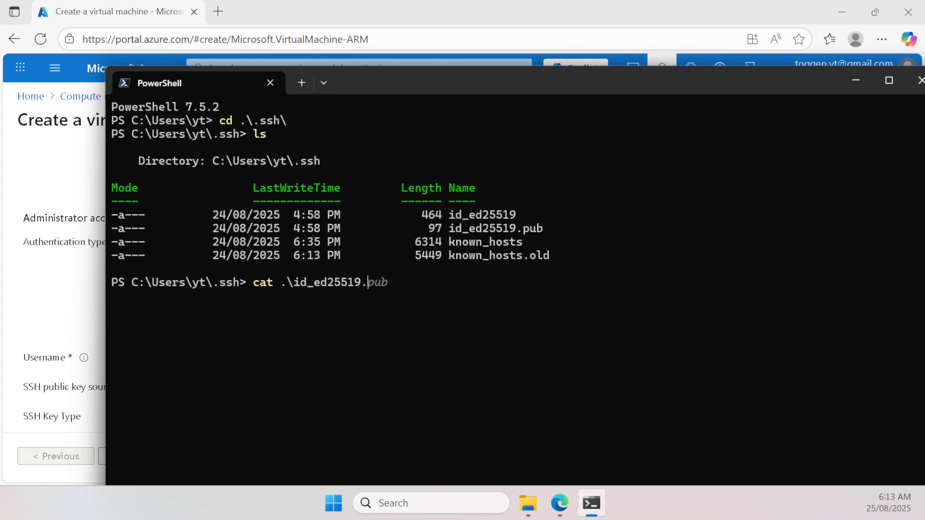
{"action": "key", "text": "Return"}
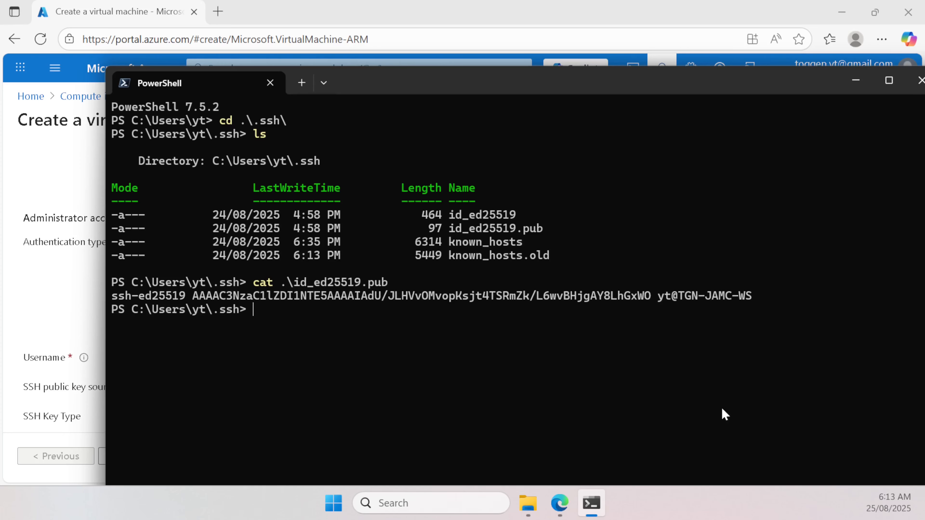
{"action": "left_click_drag", "start_coordinate": [112, 296], "coordinate": [748, 302]}
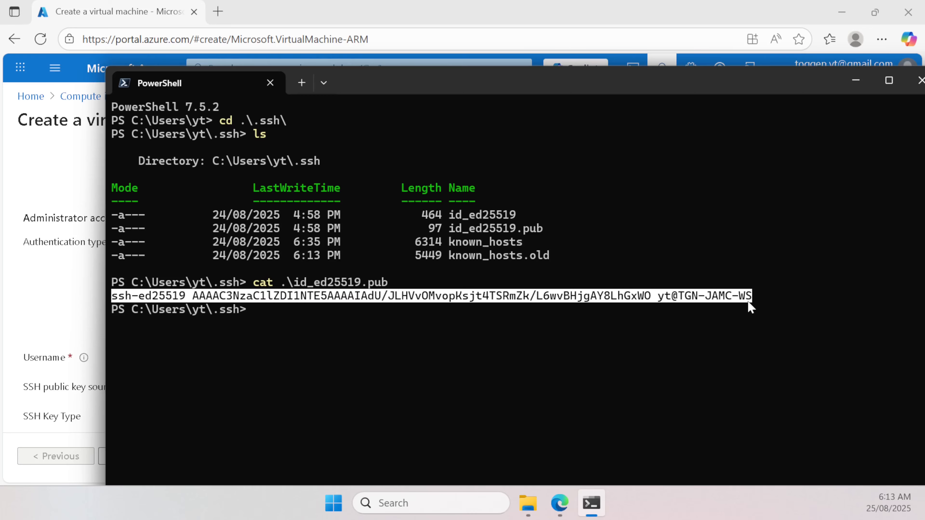
{"action": "right_click", "coordinate": [751, 298]}
Step: Replace the admin username and paste the copied key as an existing SSH public key
{"action": "left_click", "coordinate": [51, 322]}
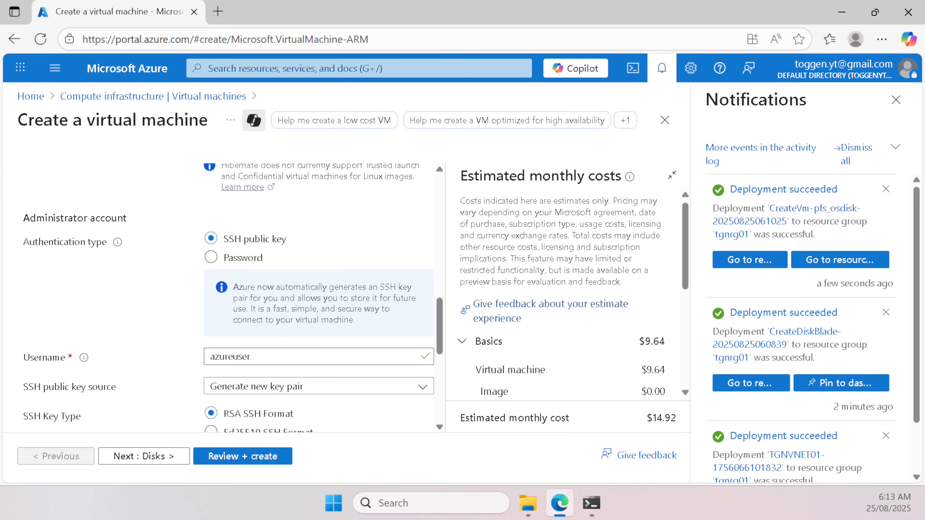
{"action": "left_click_drag", "start_coordinate": [251, 357], "coordinate": [1, 341]}
{"action": "type", "text": "ja"}
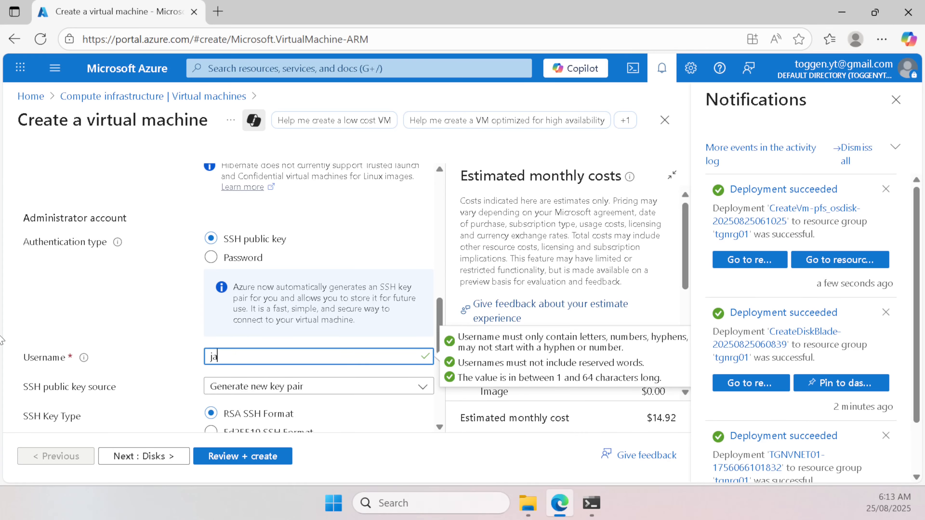
{"action": "scroll", "coordinate": [305, 235], "scroll_direction": "down", "scroll_amount": 2}
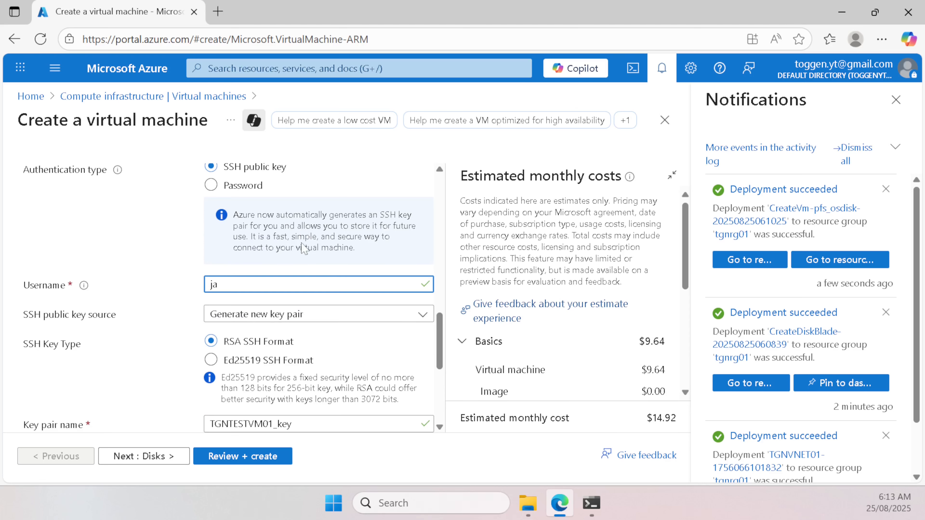
{"action": "left_click", "coordinate": [277, 315]}
{"action": "left_click", "coordinate": [289, 383]}
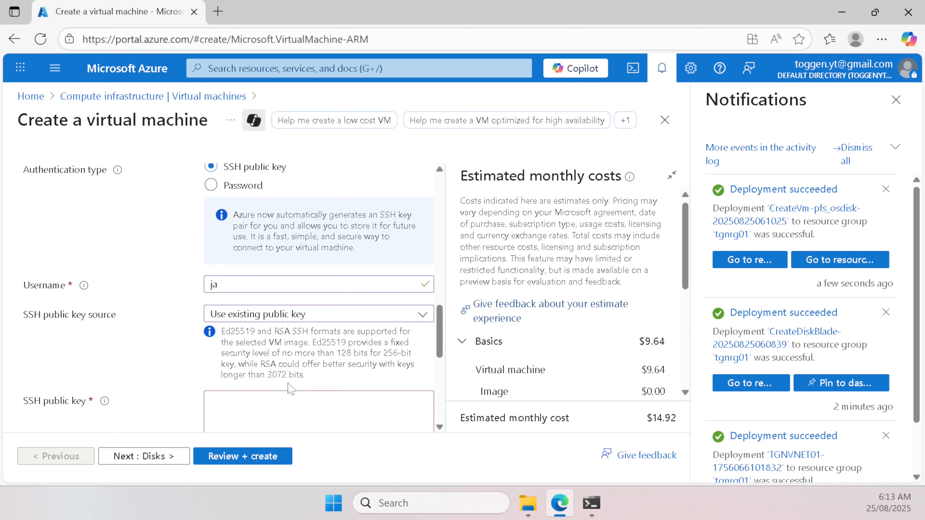
{"action": "left_click", "coordinate": [275, 390]}
{"action": "key", "text": "ctrl+v"}
Step: Set Public inbound ports to None, then review and create the test VM
{"action": "scroll", "coordinate": [312, 390], "scroll_direction": "down", "scroll_amount": 4}
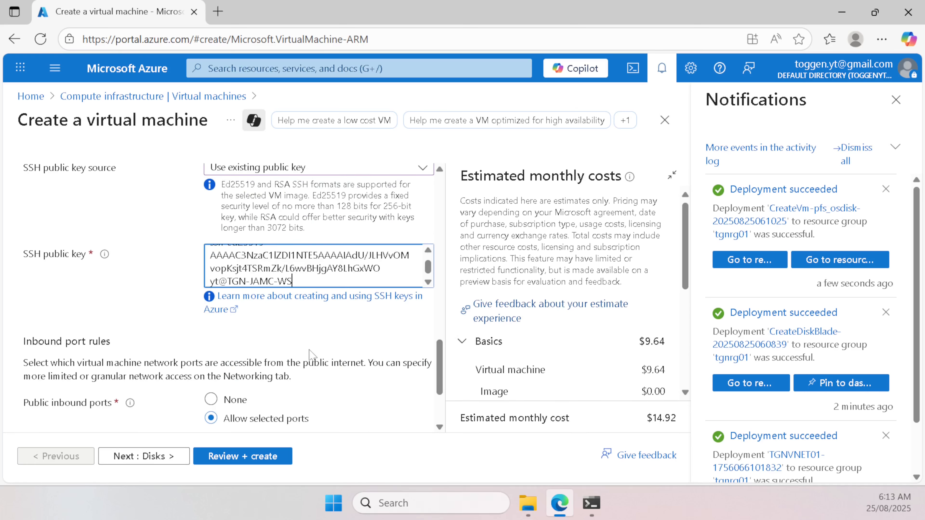
{"action": "scroll", "coordinate": [309, 353], "scroll_direction": "down", "scroll_amount": 3}
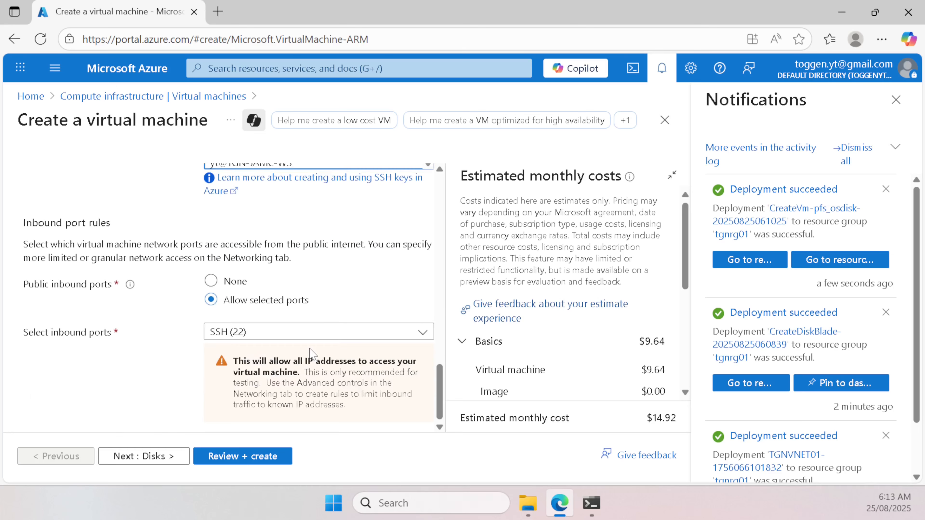
{"action": "left_click", "coordinate": [234, 282]}
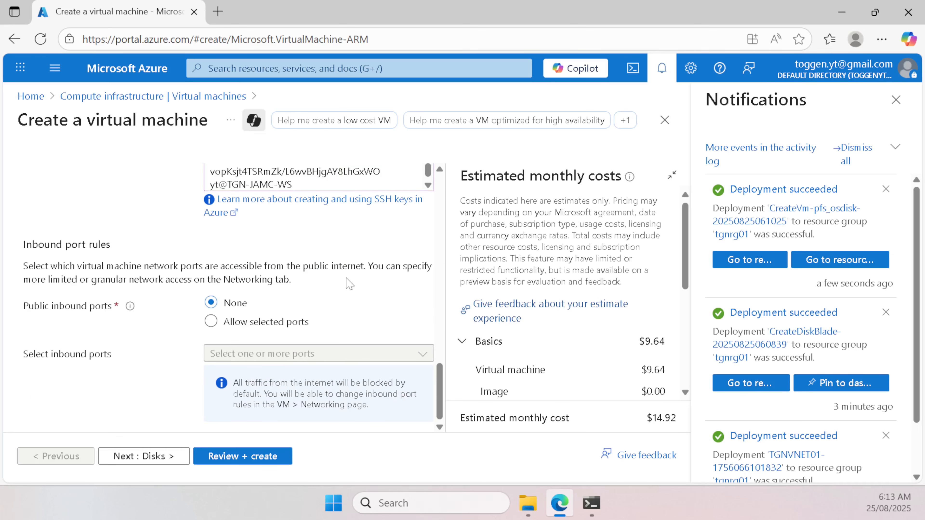
{"action": "scroll", "coordinate": [349, 285], "scroll_direction": "up", "scroll_amount": 15}
{"action": "scroll", "coordinate": [350, 288], "scroll_direction": "down", "scroll_amount": 8}
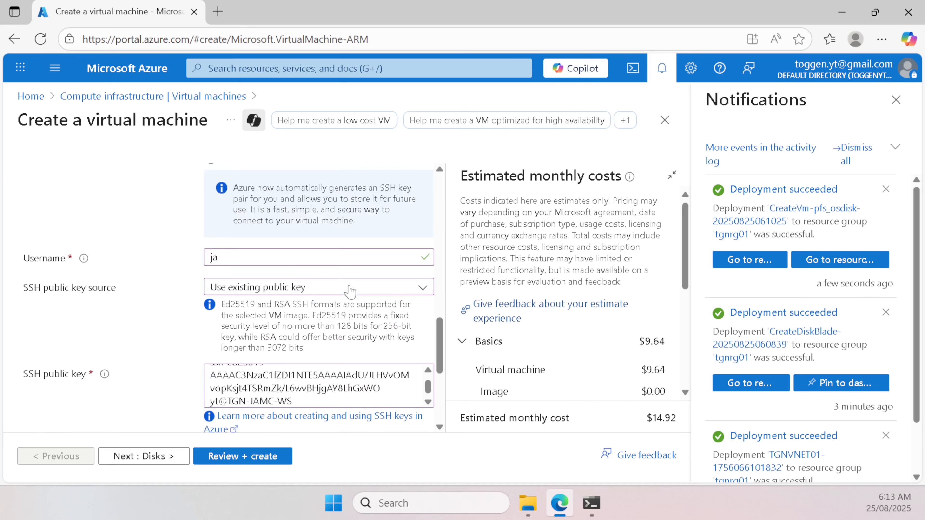
{"action": "scroll", "coordinate": [350, 291], "scroll_direction": "down", "scroll_amount": 5}
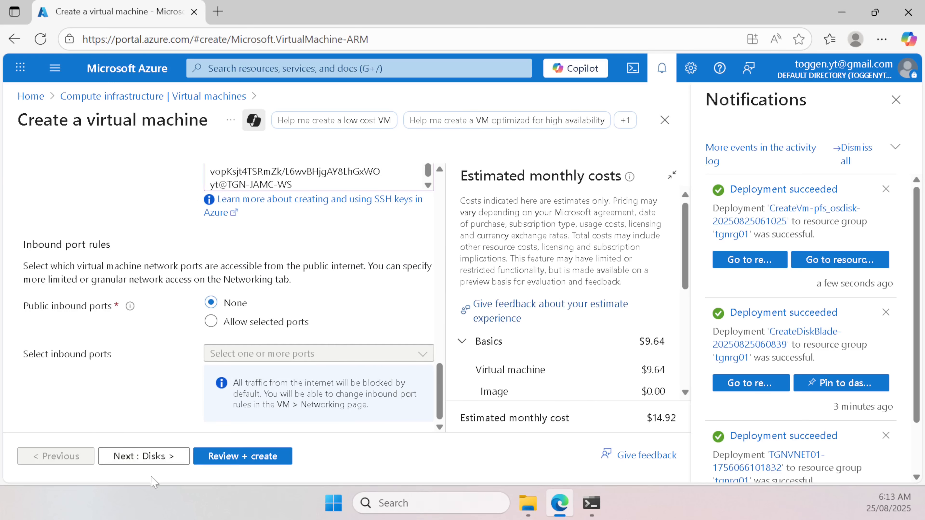
{"action": "left_click", "coordinate": [242, 461]}
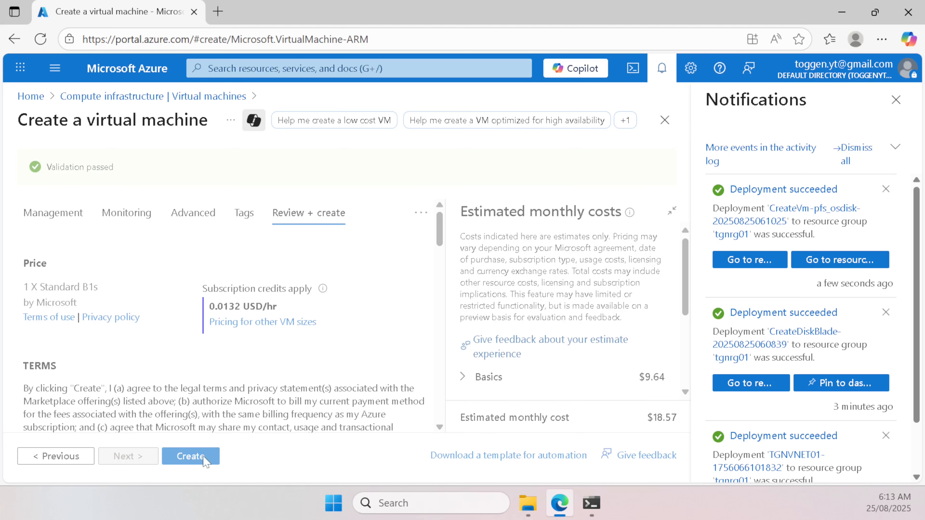
{"action": "left_click", "coordinate": [206, 460]}
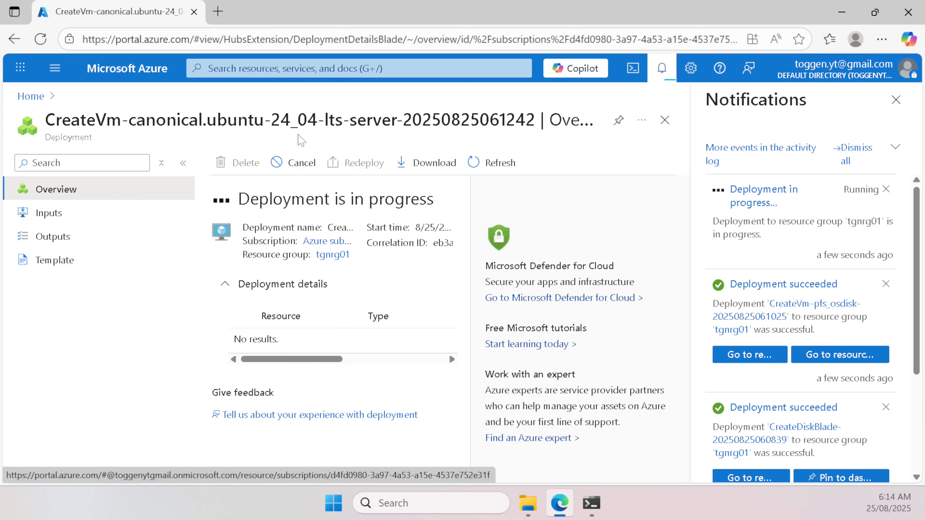
Step: Dismiss notifications and open the Virtual machines list from the Home page
{"action": "left_click", "coordinate": [897, 100]}
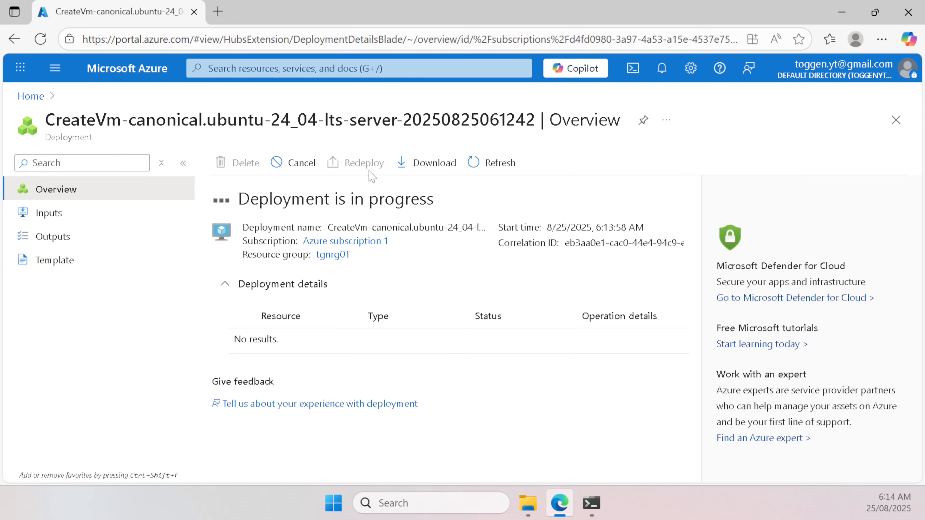
{"action": "left_click", "coordinate": [38, 96]}
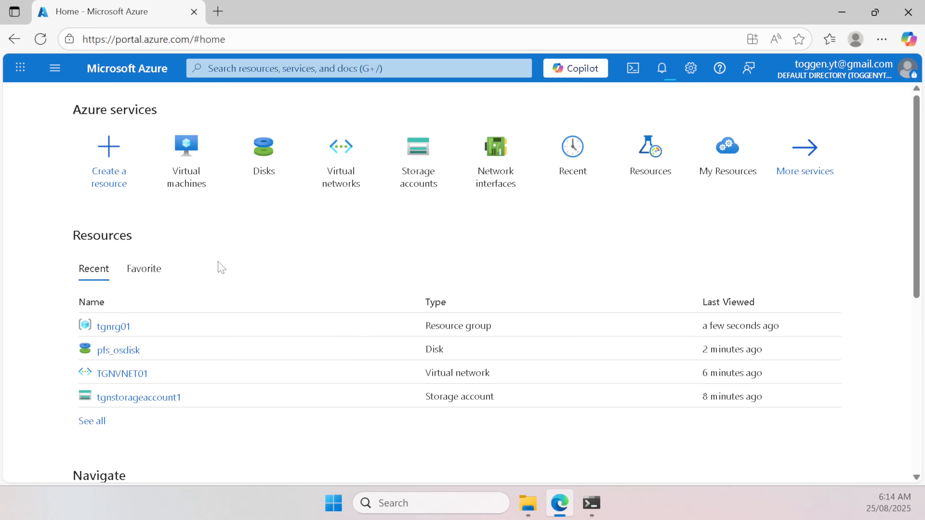
{"action": "mouse_move", "coordinate": [186, 174]}
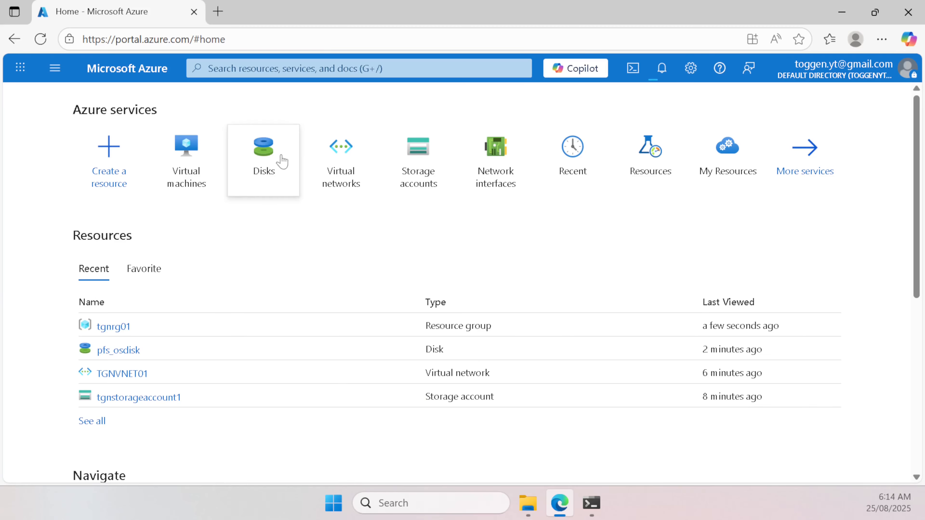
{"action": "left_click", "coordinate": [184, 176]}
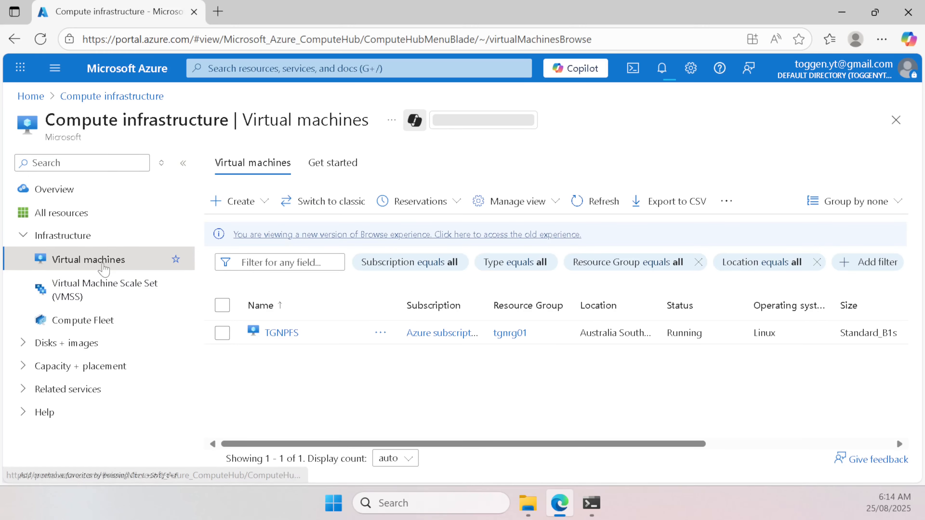
Step: Stop the TGNPFS virtual machine, then search the portal for 'network'
{"action": "left_click", "coordinate": [291, 337]}
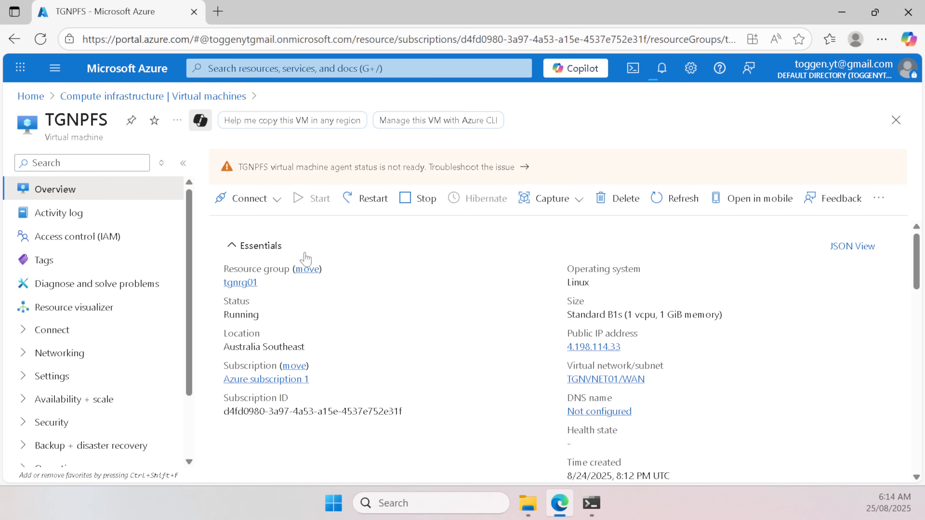
{"action": "left_click", "coordinate": [415, 201]}
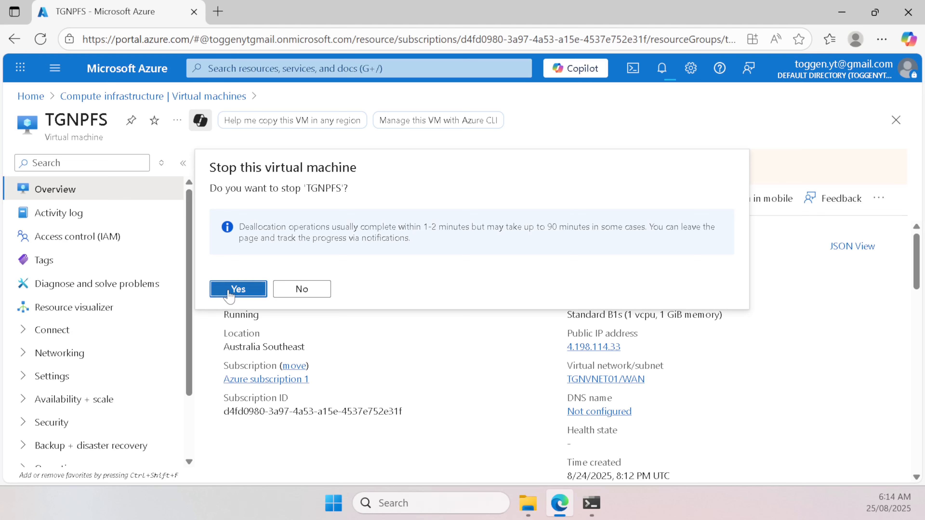
{"action": "left_click", "coordinate": [238, 291]}
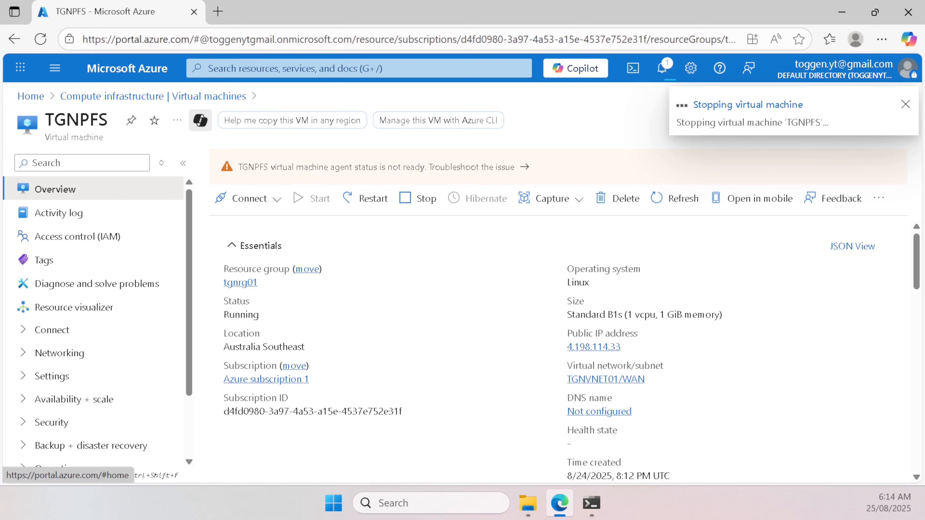
{"action": "key", "text": "g+slash"}
{"action": "type", "text": "network"}
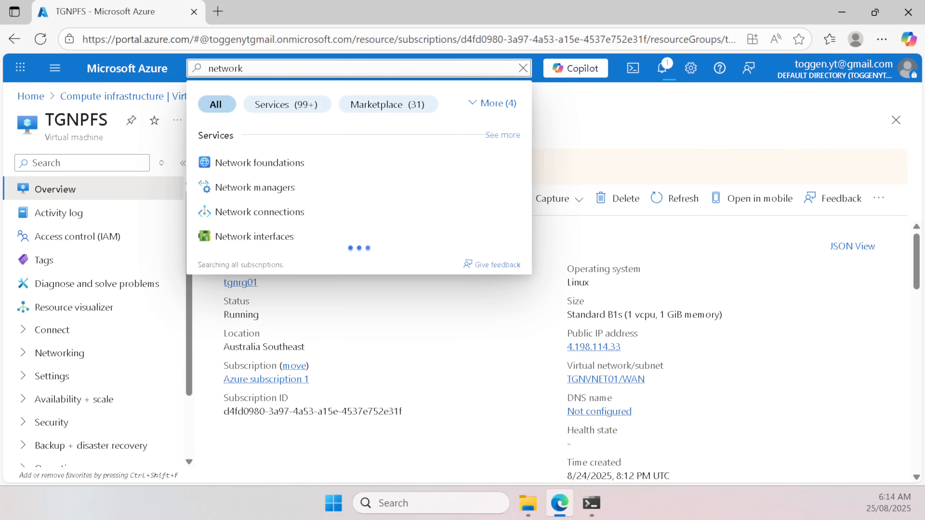
Step: Start a new network interface named TGNPFS-LAN-NIC in resource group tgnrg01
{"action": "left_click", "coordinate": [304, 236]}
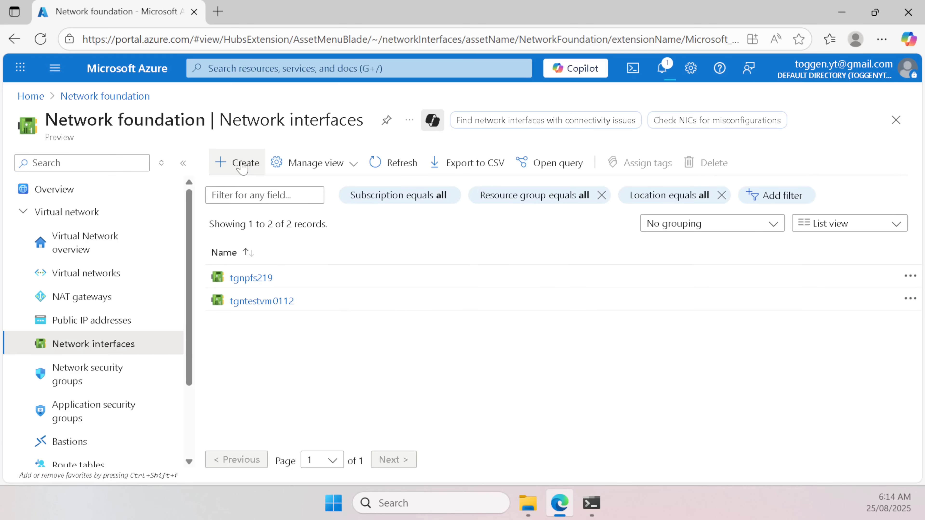
{"action": "left_click", "coordinate": [243, 165]}
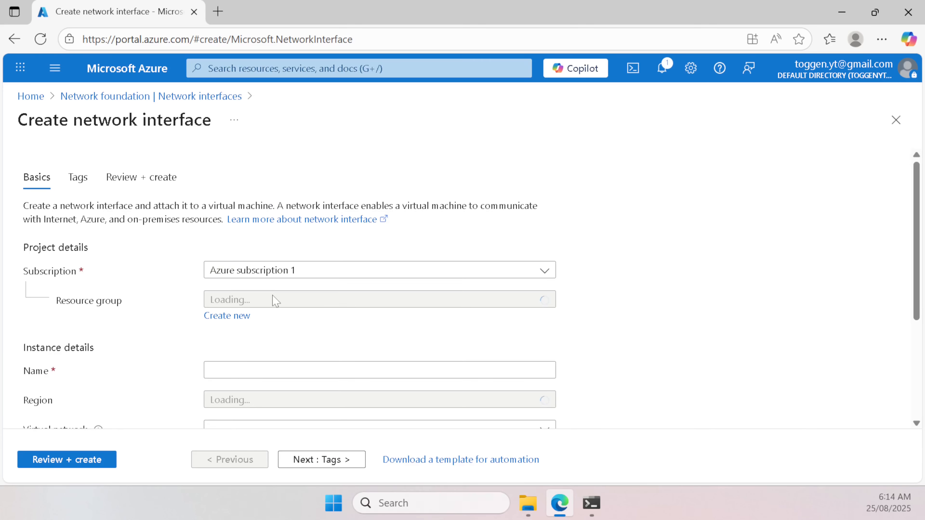
{"action": "left_click", "coordinate": [270, 302]}
{"action": "left_click", "coordinate": [248, 374]}
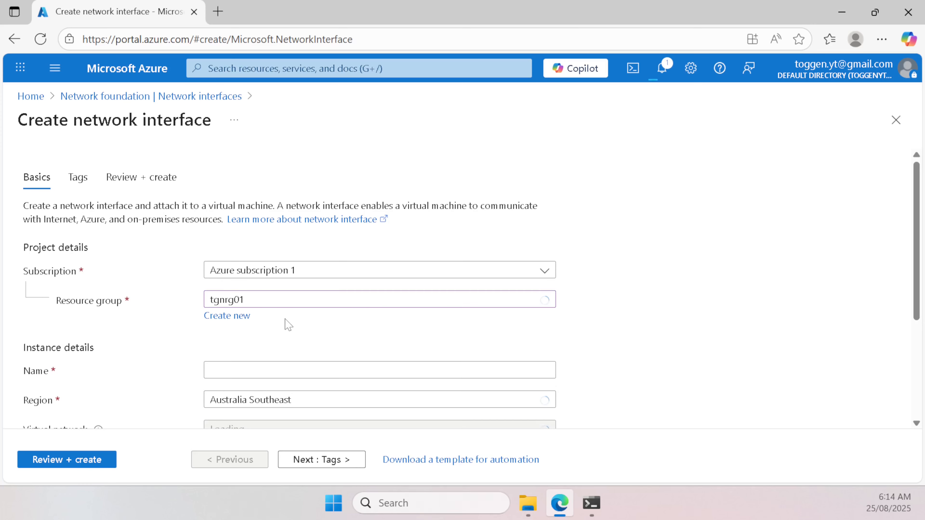
{"action": "scroll", "coordinate": [284, 320], "scroll_direction": "down", "scroll_amount": 3}
{"action": "left_click", "coordinate": [251, 226]}
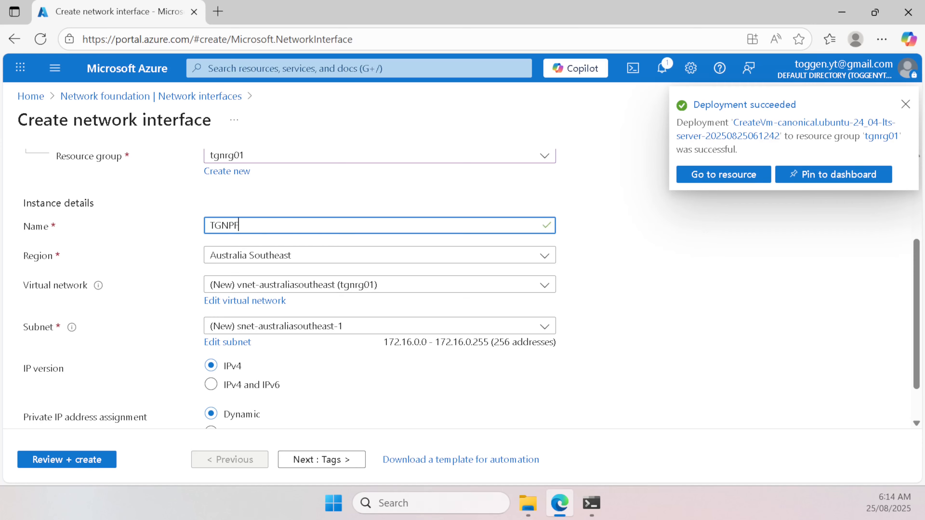
{"action": "type", "text": "S-LAN-"}
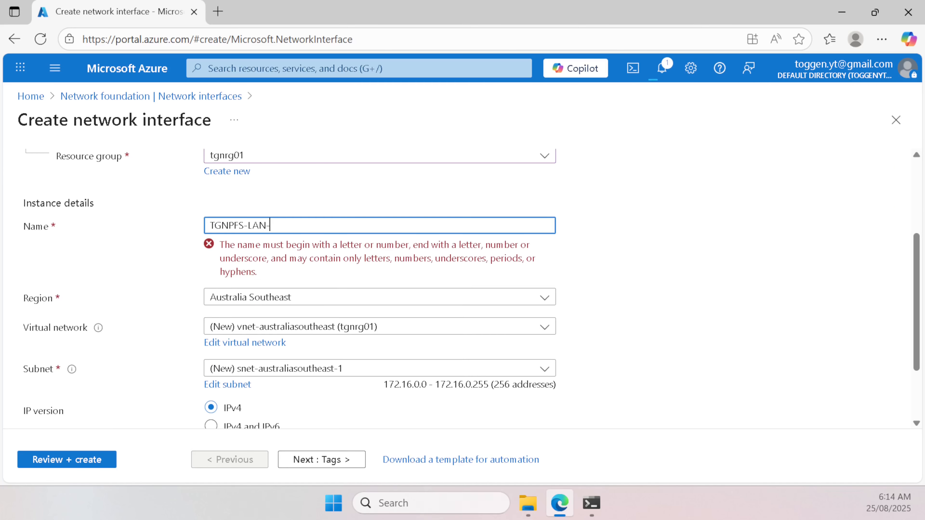
{"action": "type", "text": "NIC"}
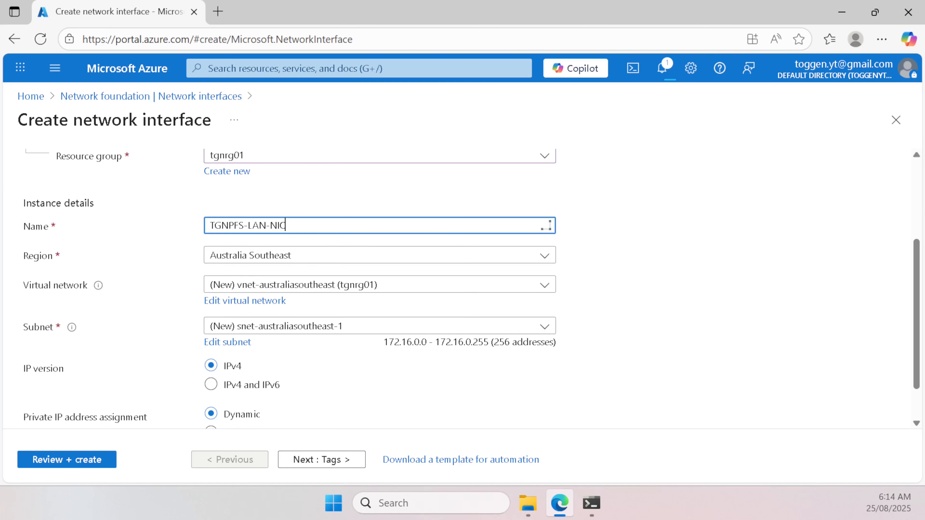
Step: Place it on TGNVNET01's LAN subnet 10.28.1.0/24 with both IPv4 and IPv6
{"action": "left_click", "coordinate": [316, 286]}
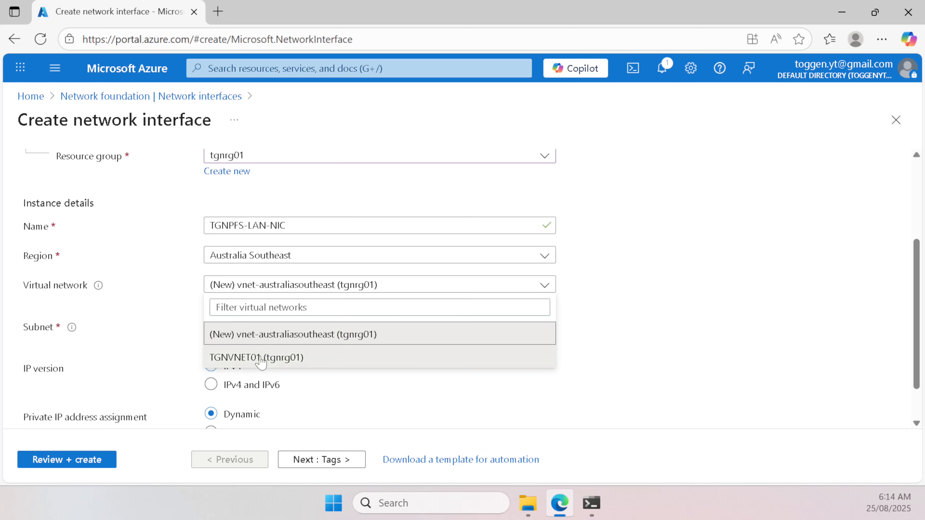
{"action": "left_click", "coordinate": [261, 358]}
{"action": "left_click", "coordinate": [250, 327]}
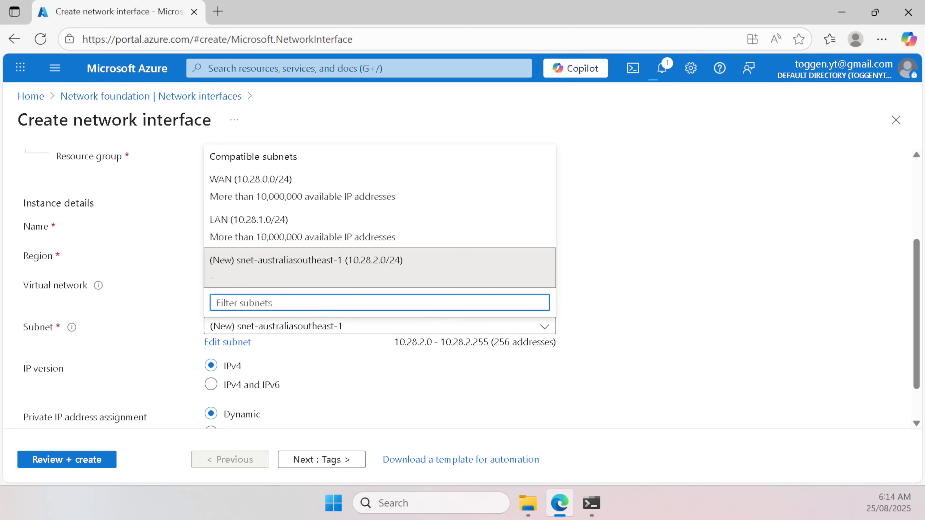
{"action": "left_click", "coordinate": [249, 221]}
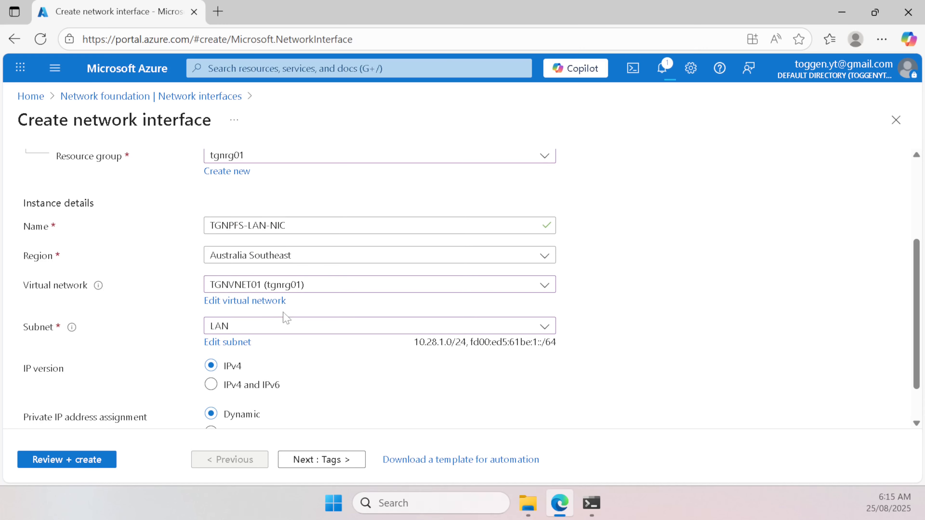
{"action": "scroll", "coordinate": [286, 318], "scroll_direction": "down", "scroll_amount": 2}
{"action": "left_click", "coordinate": [211, 335]}
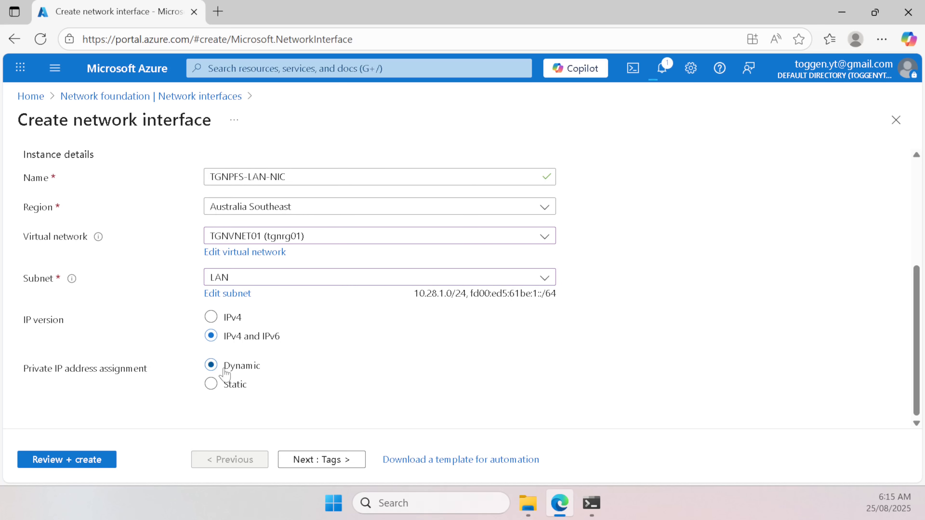
Step: Review and create the TGNPFS-LAN-NIC interface, then return to the portal Home page
{"action": "scroll", "coordinate": [331, 366], "scroll_direction": "up", "scroll_amount": 5}
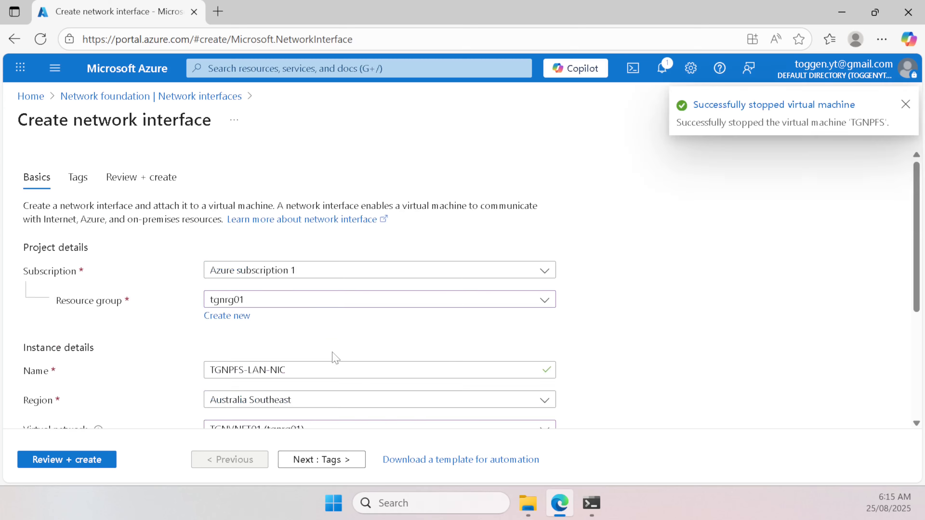
{"action": "scroll", "coordinate": [336, 359], "scroll_direction": "down", "scroll_amount": 5}
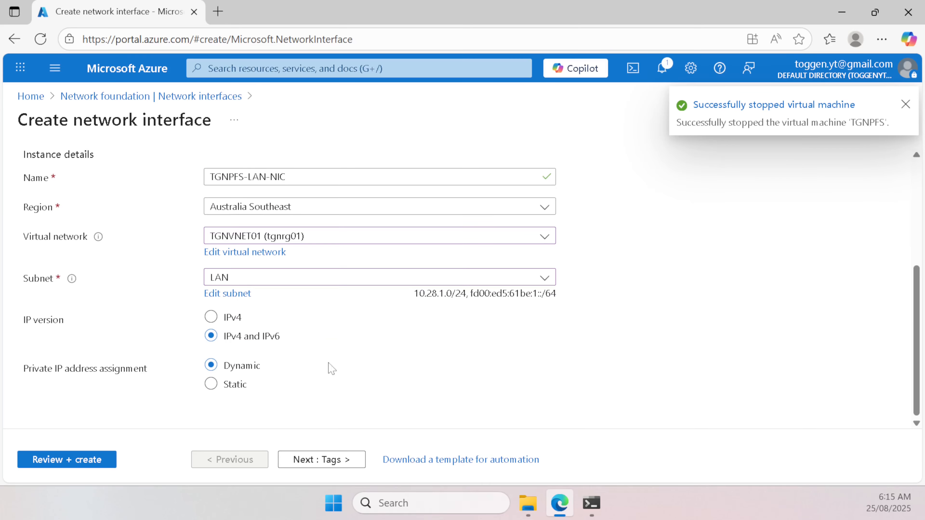
{"action": "left_click", "coordinate": [66, 465]}
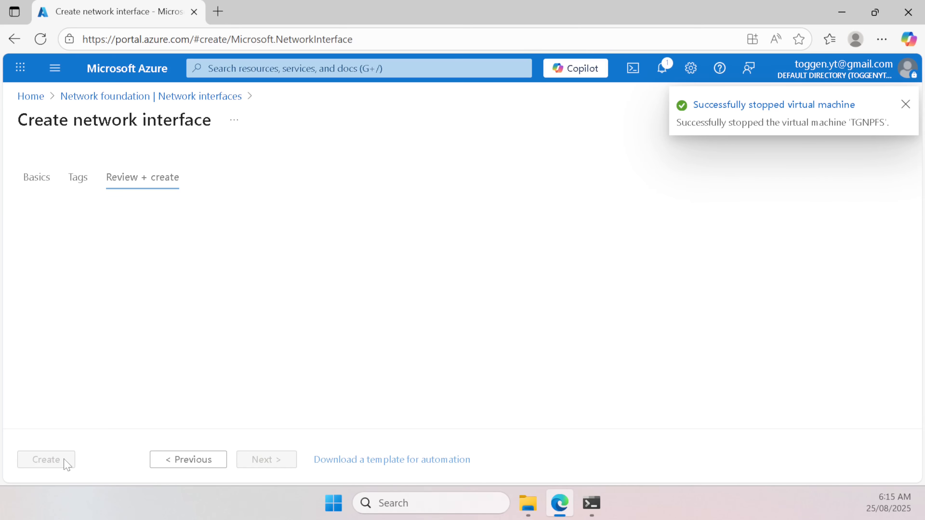
{"action": "left_click", "coordinate": [55, 462]}
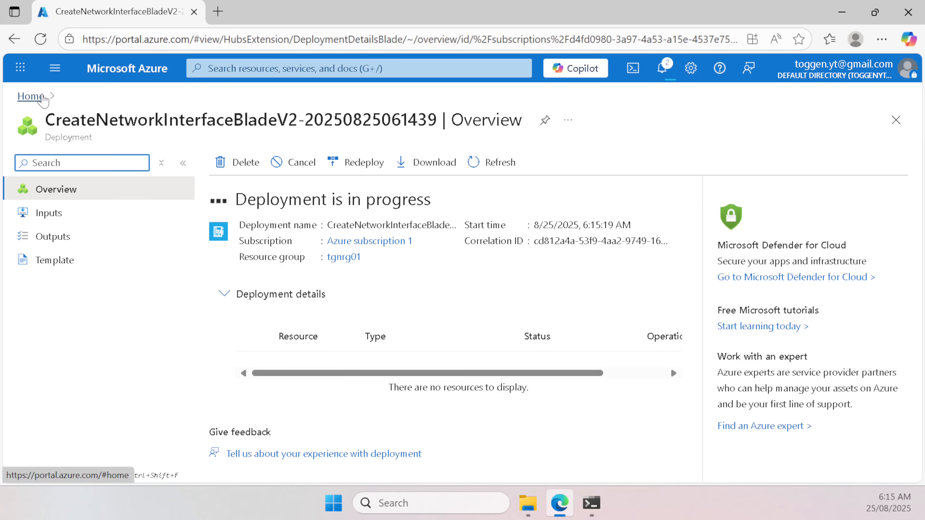
{"action": "left_click", "coordinate": [43, 99]}
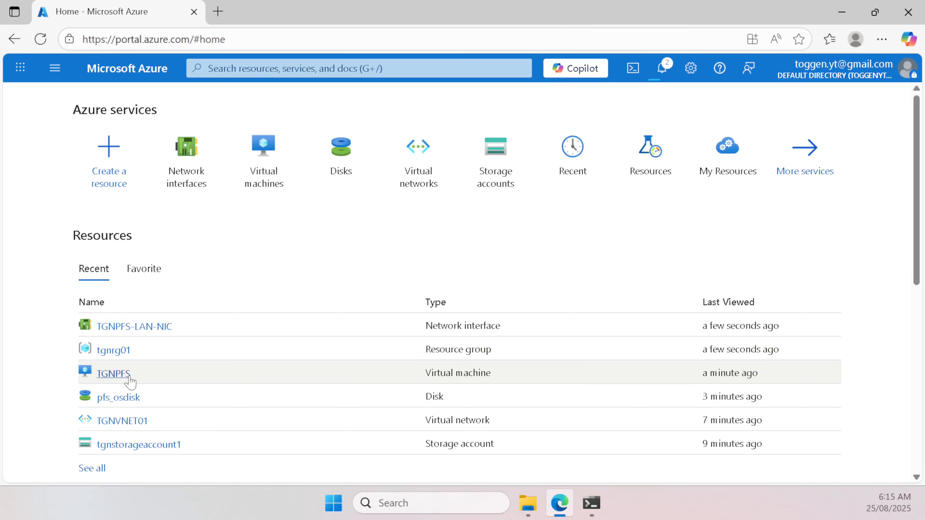
{"action": "mouse_move", "coordinate": [122, 381]}
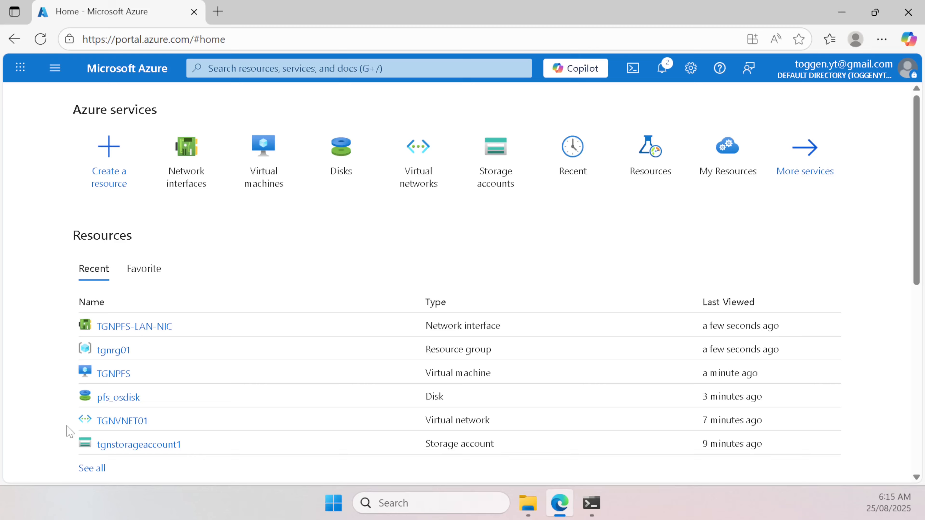
Step: Attach TGNPFS-LAN-NIC to the TGNPFS VM from its Networking > Network settings page
{"action": "left_click", "coordinate": [113, 373]}
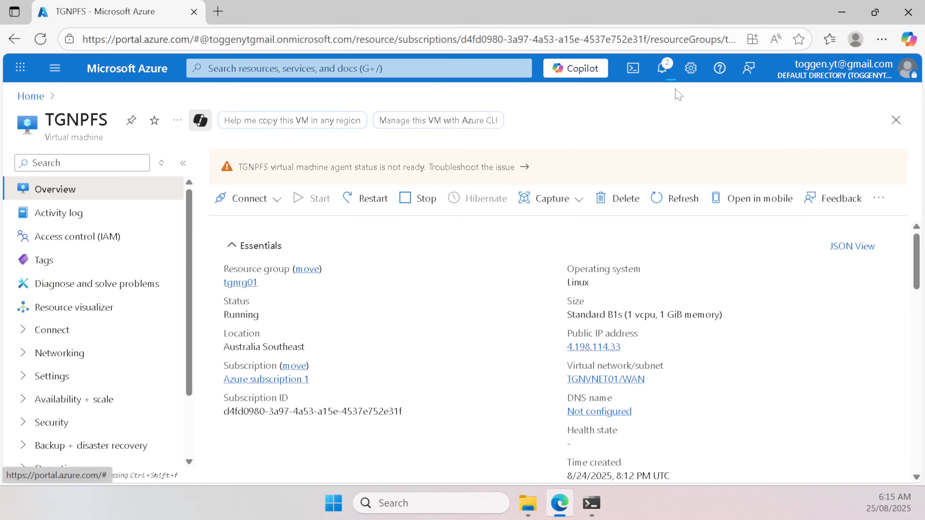
{"action": "scroll", "coordinate": [103, 337], "scroll_direction": "down", "scroll_amount": 3}
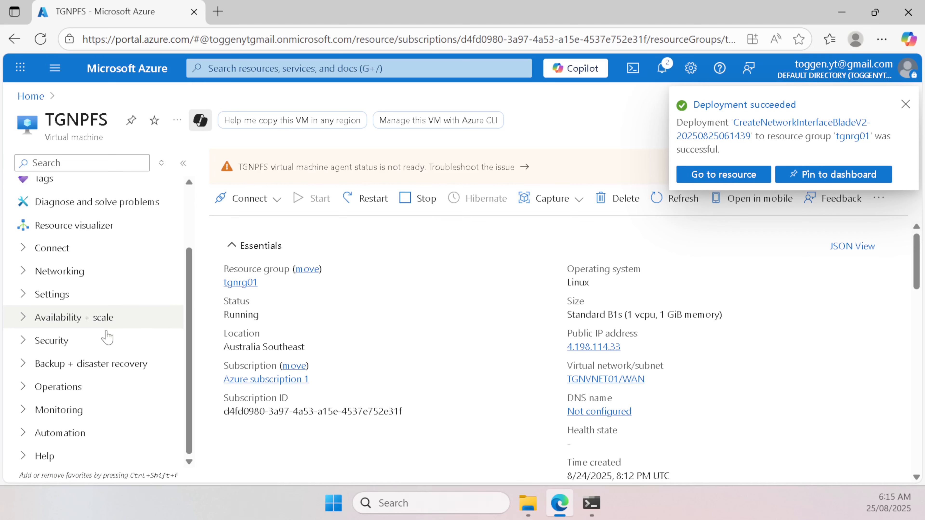
{"action": "scroll", "coordinate": [82, 341], "scroll_direction": "up", "scroll_amount": 3}
{"action": "left_click", "coordinate": [75, 353]}
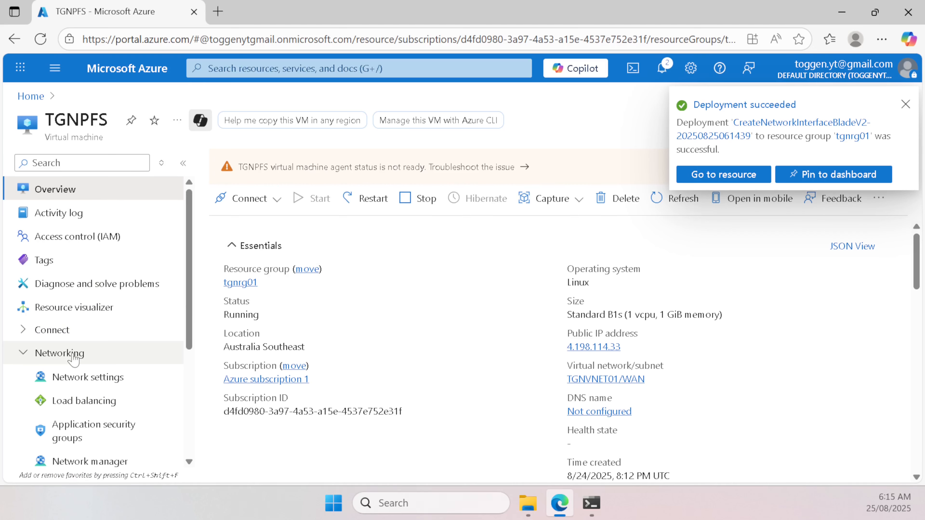
{"action": "left_click", "coordinate": [83, 379]}
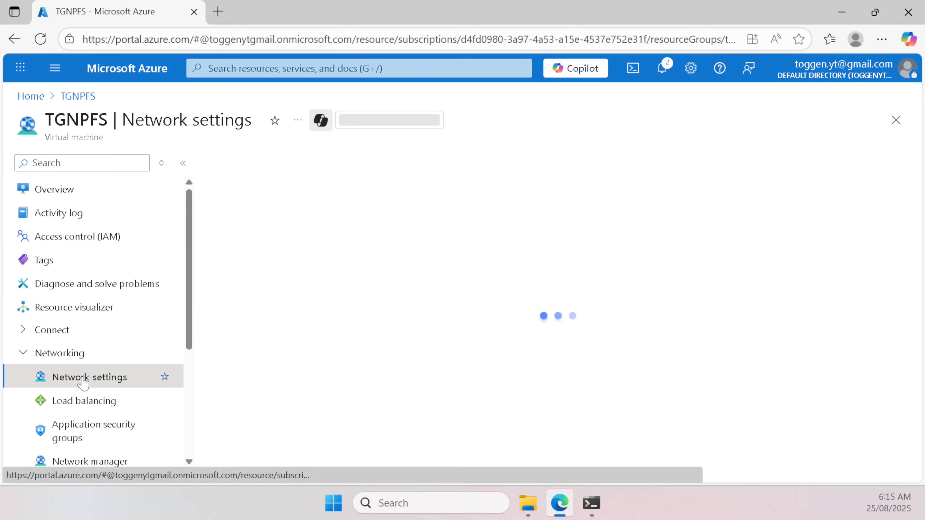
{"action": "left_click", "coordinate": [287, 197]}
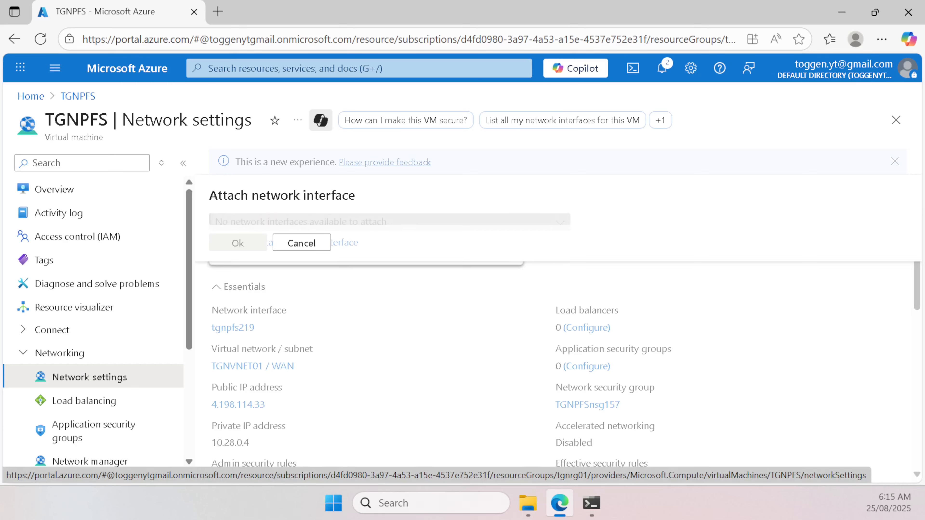
{"action": "left_click", "coordinate": [284, 224]}
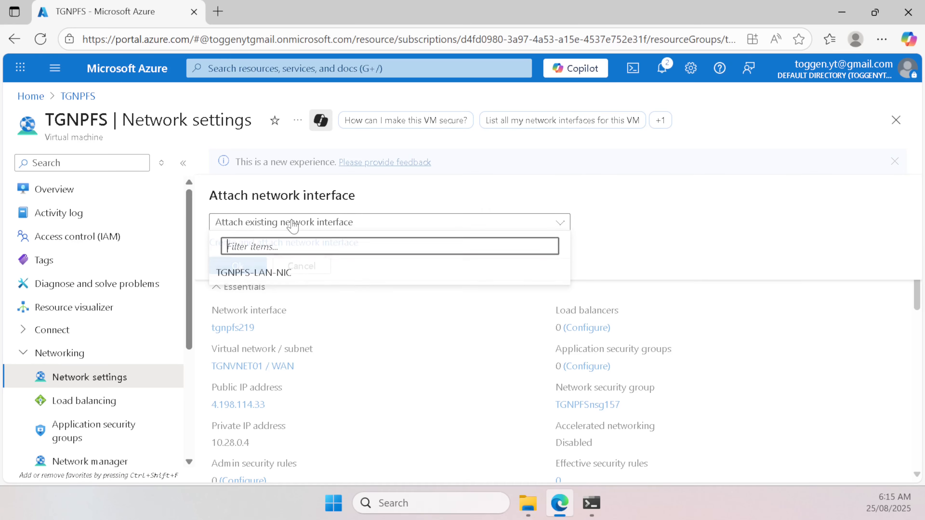
{"action": "left_click", "coordinate": [269, 279]}
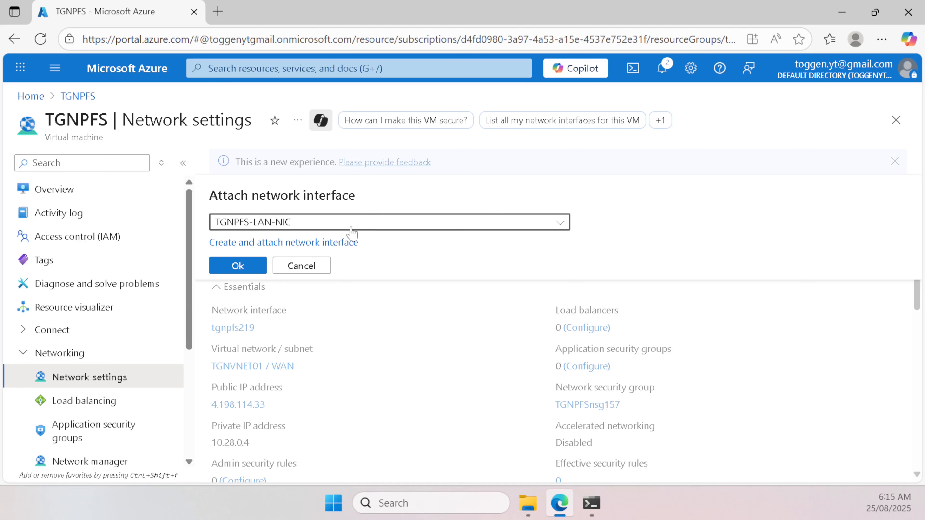
{"action": "left_click", "coordinate": [235, 265]}
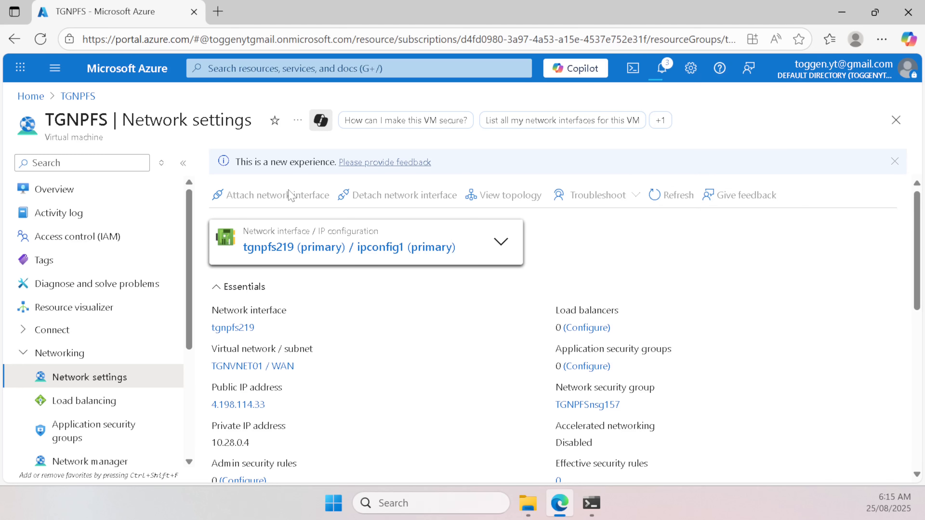
Step: Refresh the TGNPFS overview to confirm it reads Stopped (deallocated)
{"action": "left_click", "coordinate": [662, 71]}
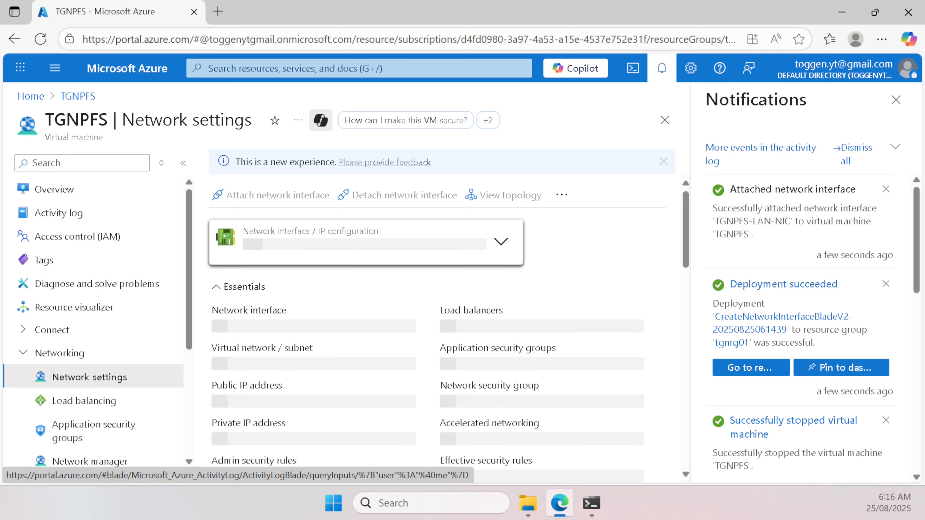
{"action": "left_click", "coordinate": [54, 190]}
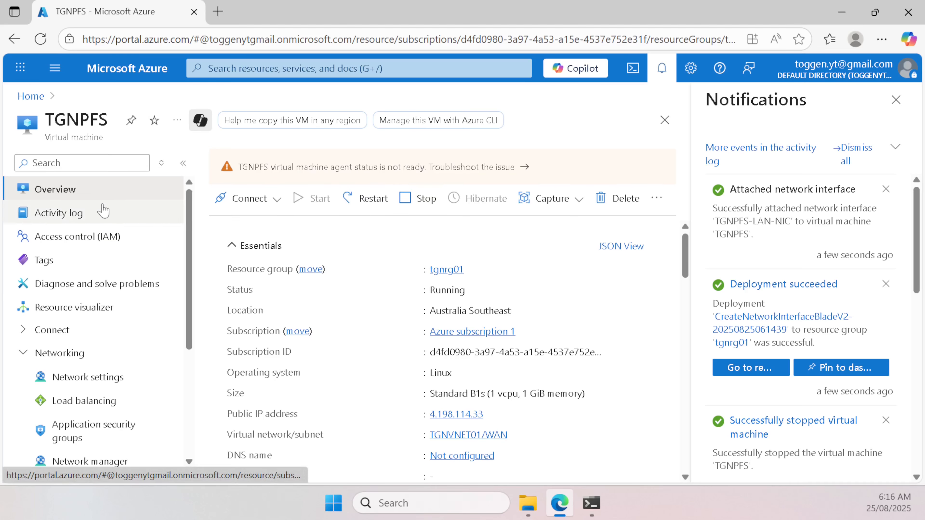
{"action": "scroll", "coordinate": [303, 261], "scroll_direction": "down", "scroll_amount": 3}
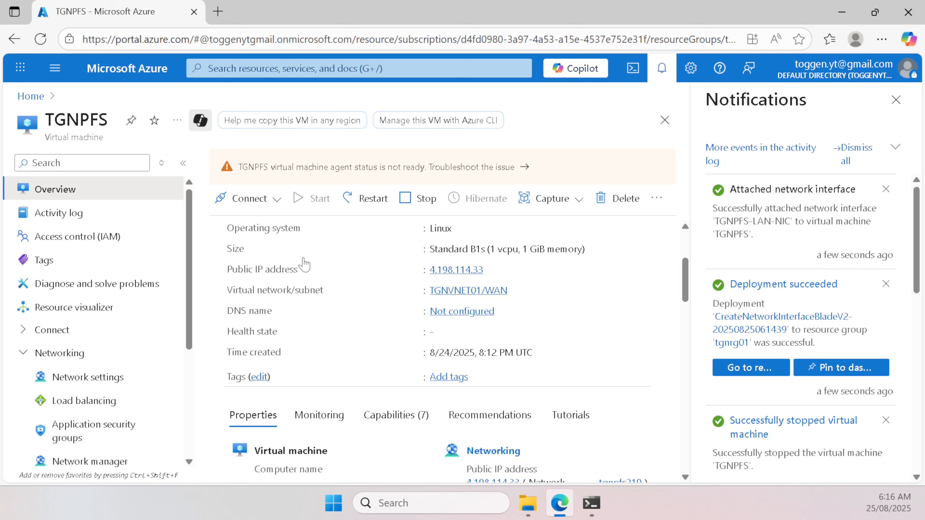
{"action": "scroll", "coordinate": [305, 262], "scroll_direction": "up", "scroll_amount": 3}
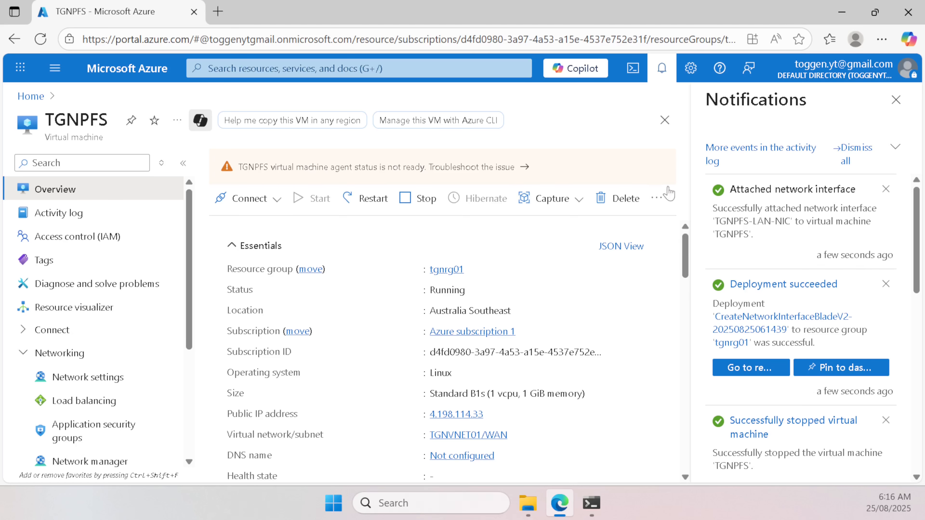
{"action": "left_click", "coordinate": [657, 198]}
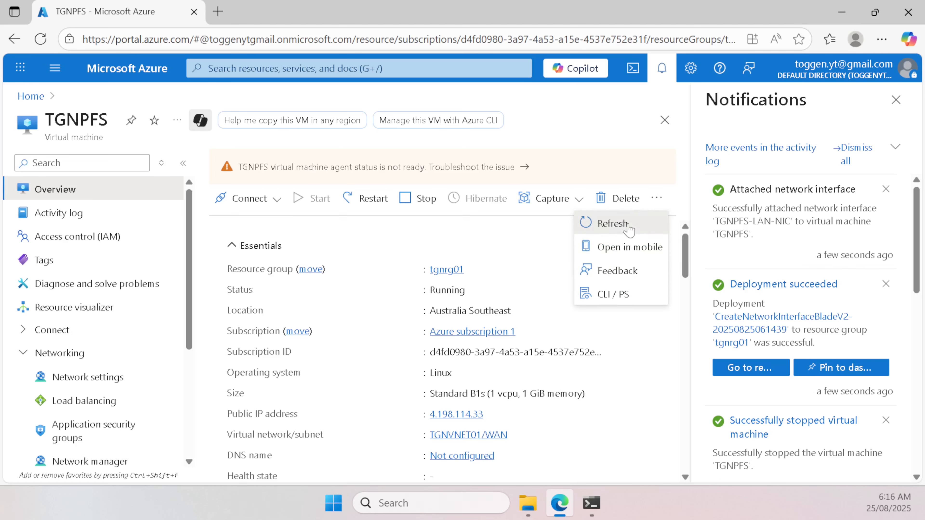
{"action": "left_click", "coordinate": [615, 223]}
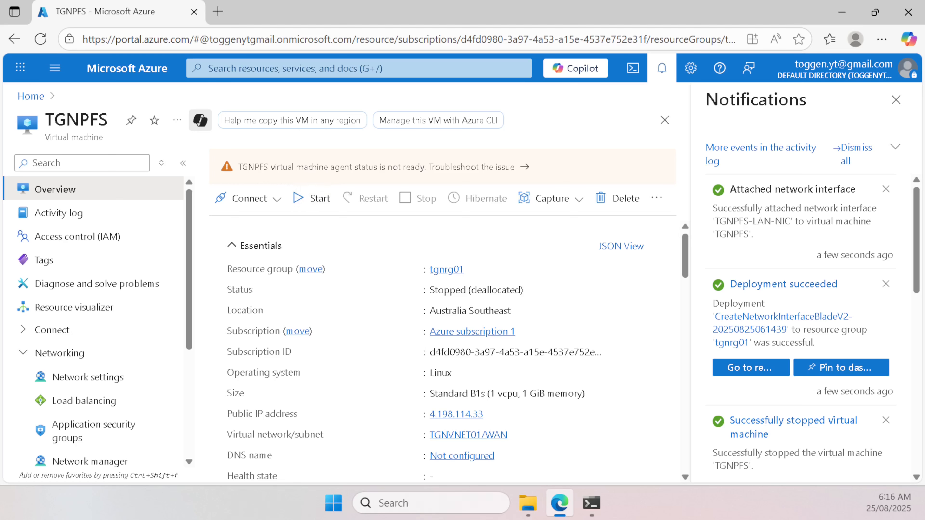
Step: Start the TGNPFS virtual machine again and expand its Help options
{"action": "left_click", "coordinate": [896, 99]}
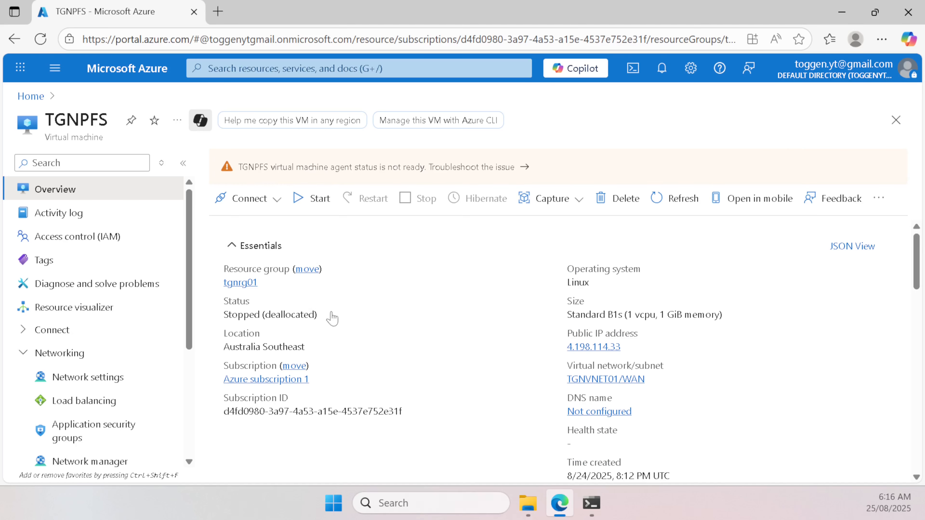
{"action": "left_click", "coordinate": [318, 200]}
{"action": "scroll", "coordinate": [86, 246], "scroll_direction": "down", "scroll_amount": 5}
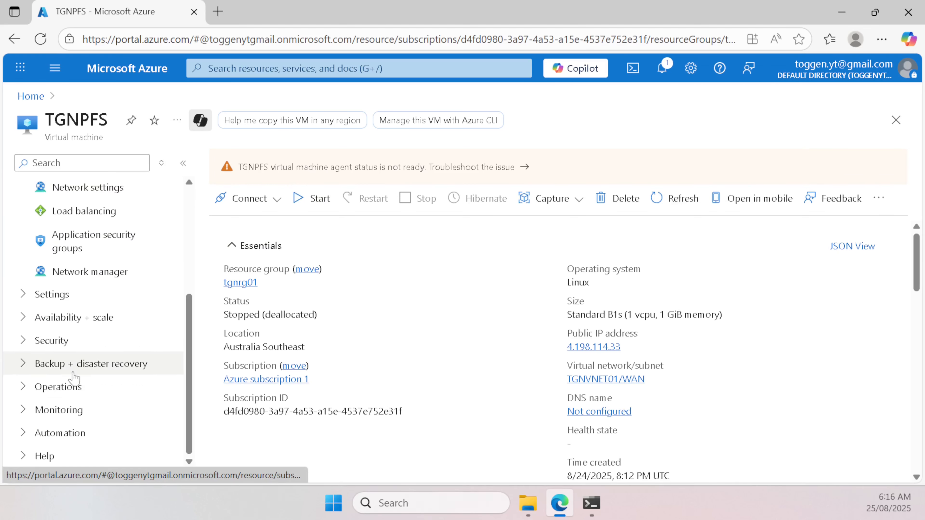
{"action": "left_click", "coordinate": [64, 454]}
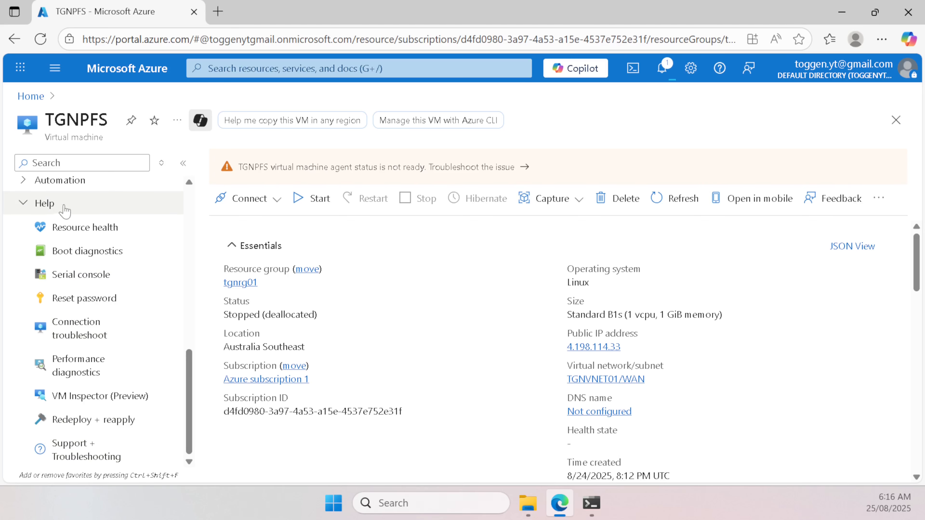
Step: Watch pfSense boot to webConfigurator startup in the serial console, then return to the VM overview
{"action": "left_click", "coordinate": [94, 285]}
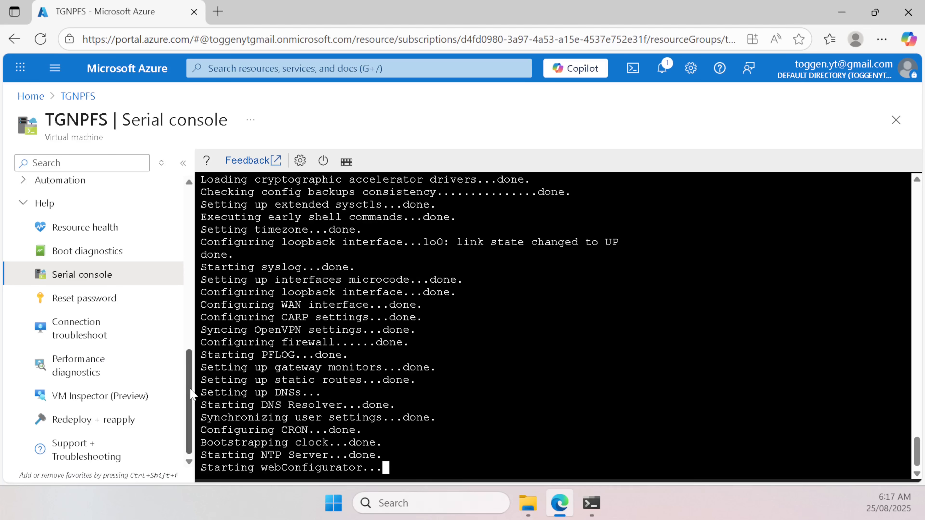
{"action": "scroll", "coordinate": [192, 395], "scroll_direction": "up", "scroll_amount": 15}
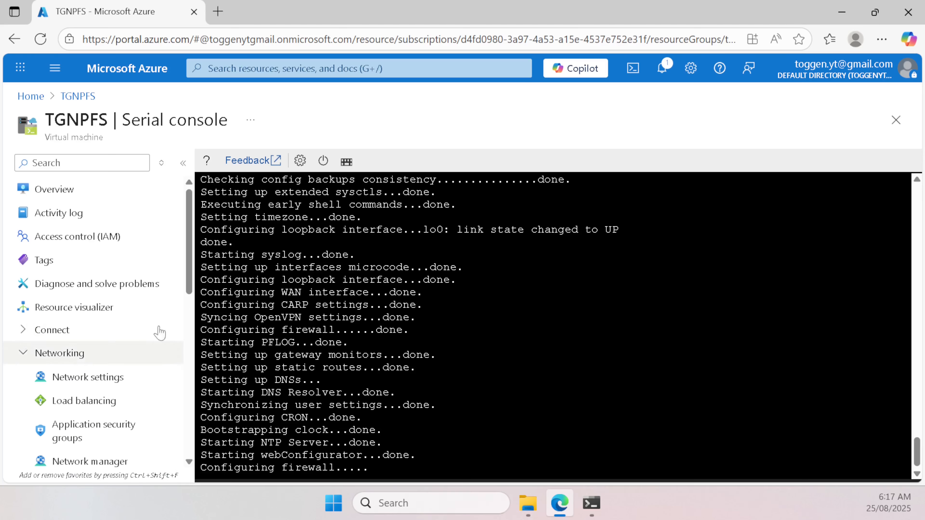
{"action": "left_click", "coordinate": [91, 192]}
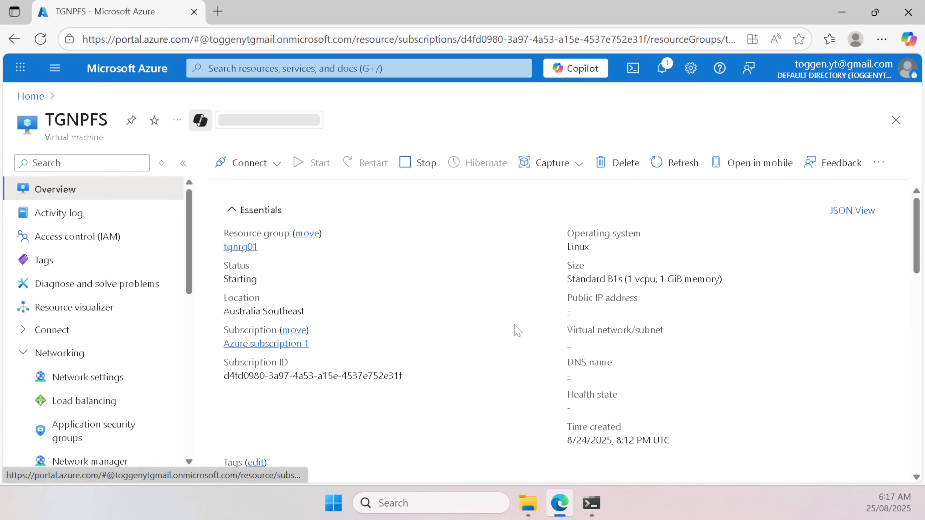
{"action": "mouse_move", "coordinate": [629, 311]}
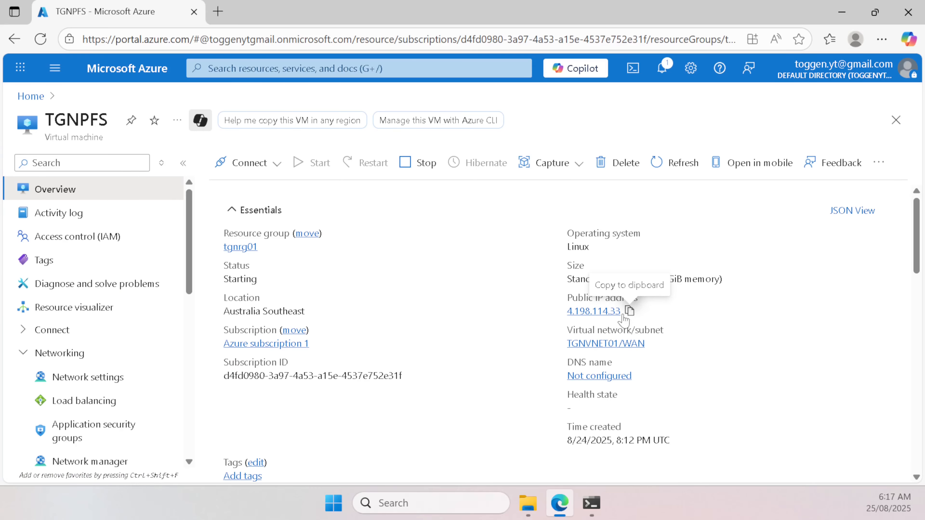
{"action": "left_click", "coordinate": [629, 311]}
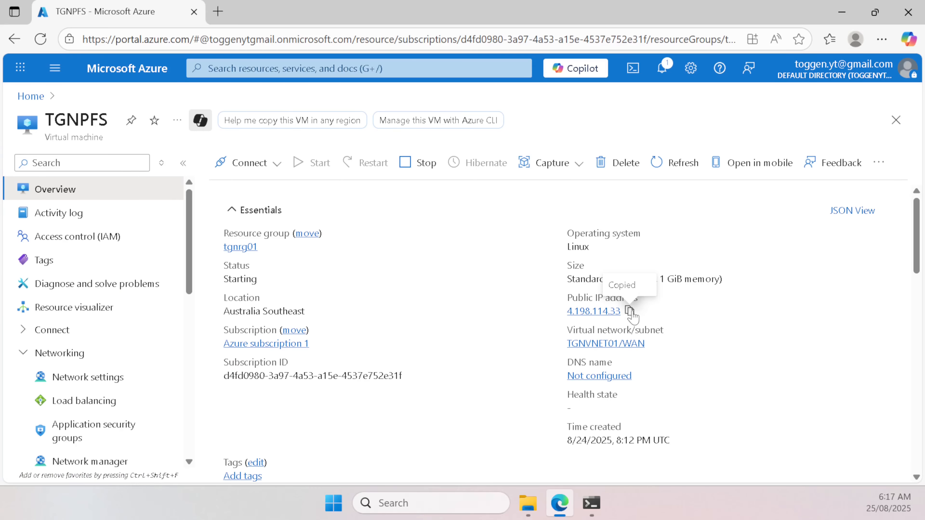
{"action": "left_click", "coordinate": [218, 12]}
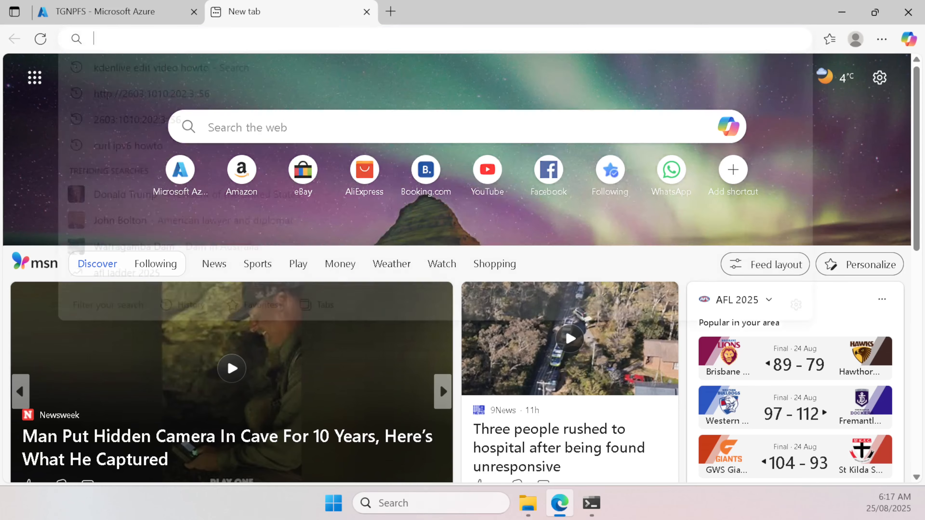
{"action": "type", "text": "https://"}
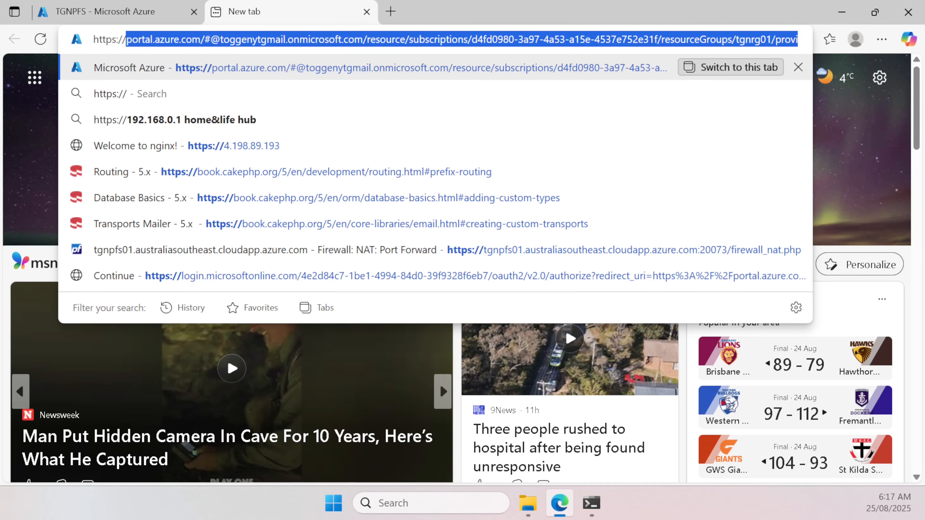
{"action": "key", "text": "ctrl+v"}
{"action": "type", "text": ":"}
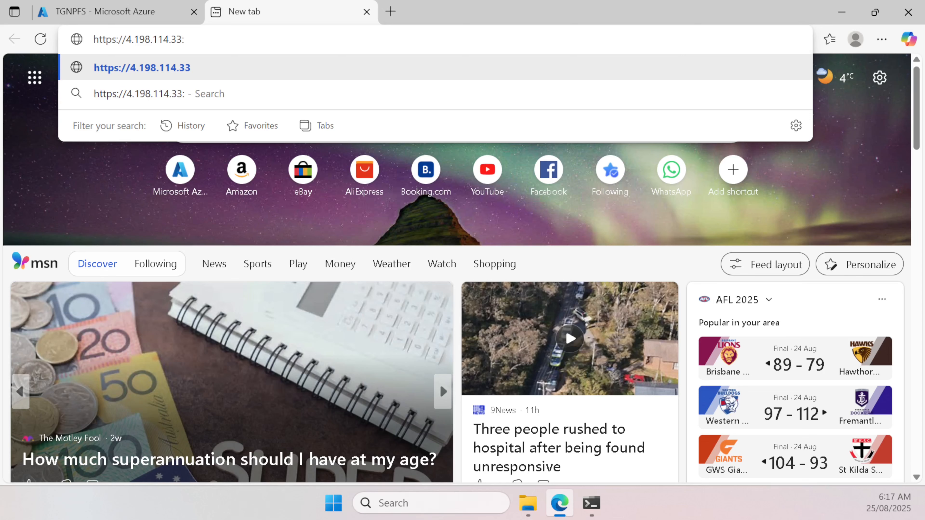
{"action": "type", "text": "20073"}
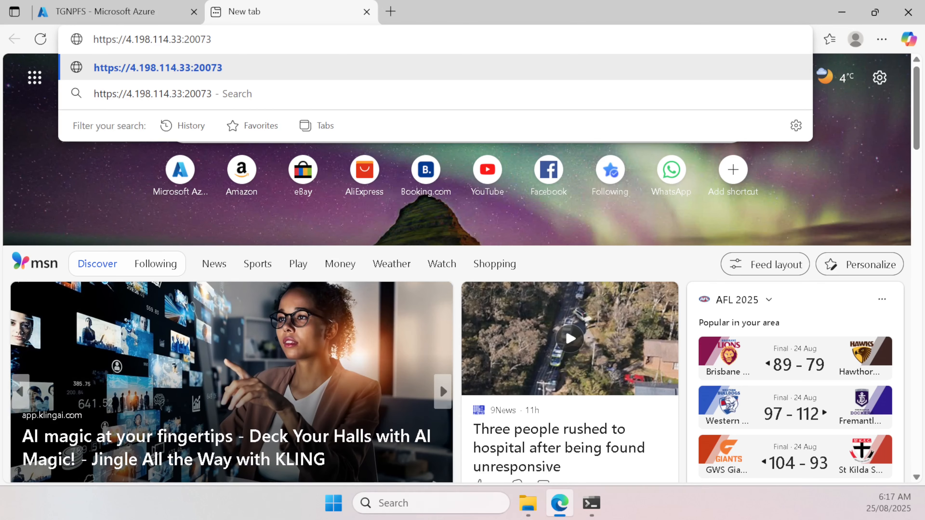
{"action": "key", "text": "Return"}
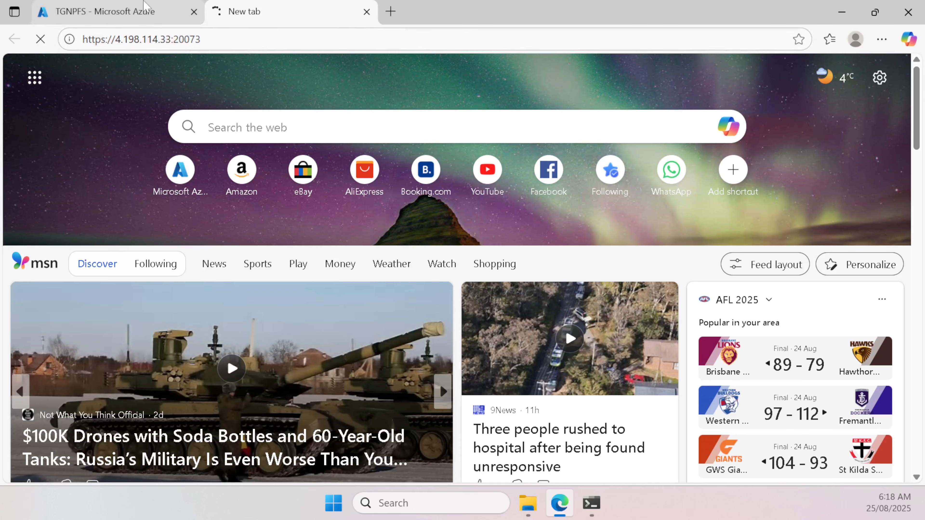
{"action": "left_click", "coordinate": [200, 16]}
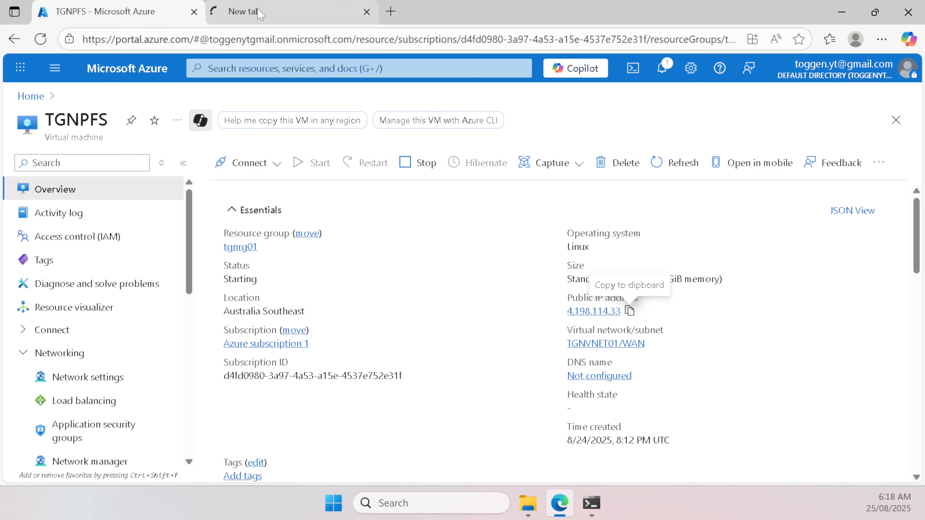
Step: Open the VM's network settings and show the tgnpfs219 network interface details
{"action": "left_click", "coordinate": [92, 375]}
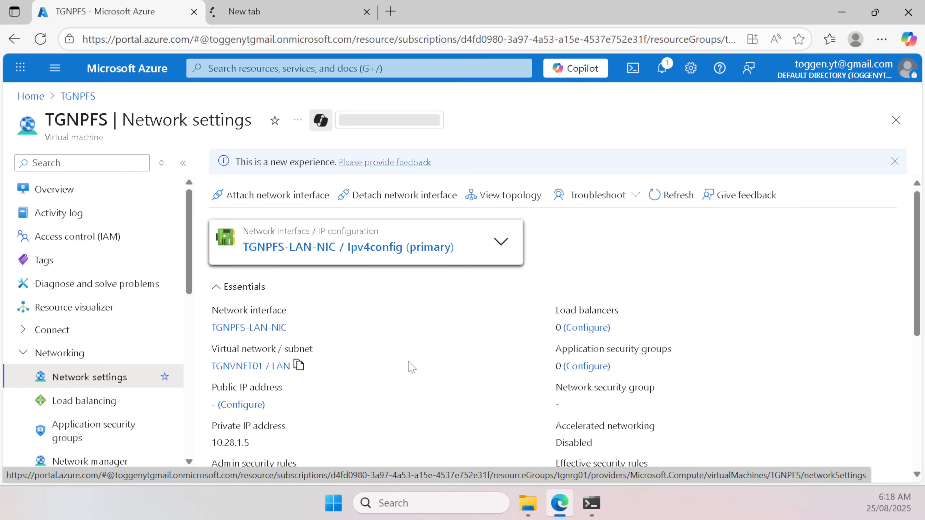
{"action": "scroll", "coordinate": [418, 369], "scroll_direction": "down", "scroll_amount": 6}
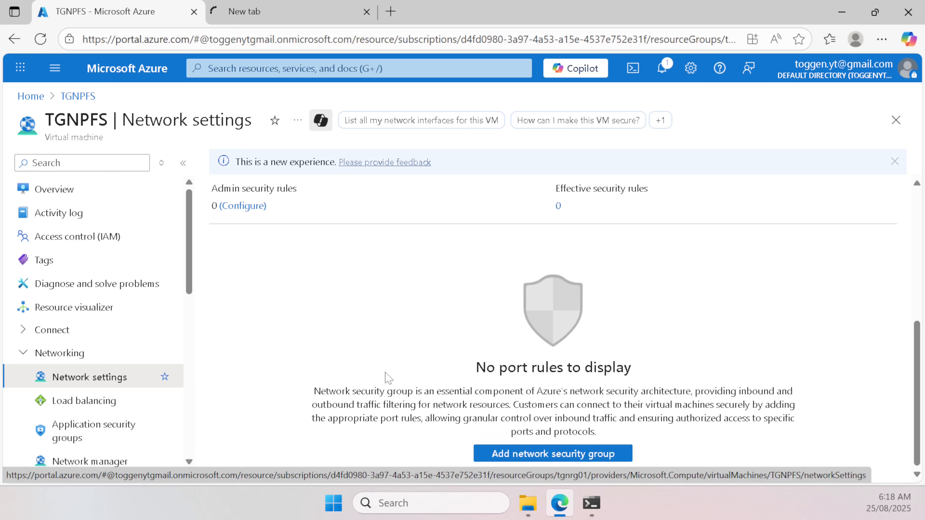
{"action": "scroll", "coordinate": [386, 378], "scroll_direction": "up", "scroll_amount": 6}
{"action": "left_click", "coordinate": [501, 243]}
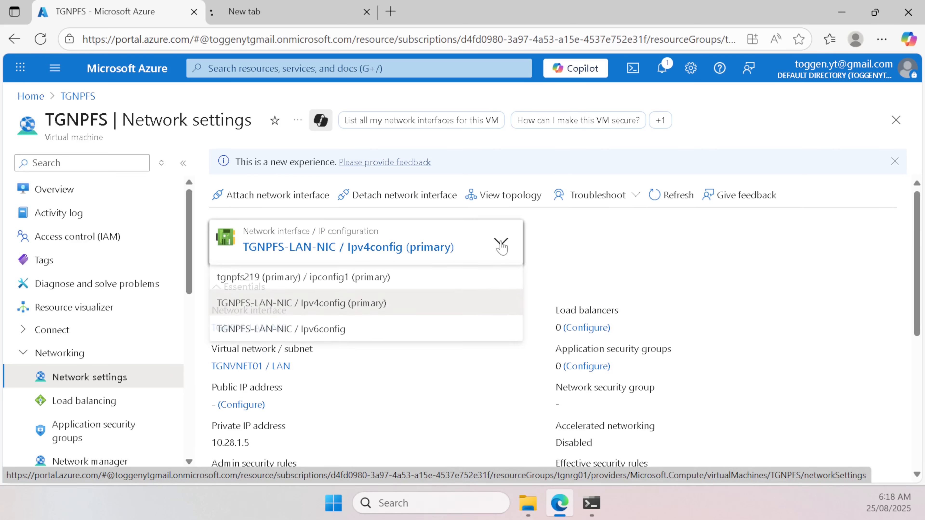
{"action": "left_click", "coordinate": [315, 277]}
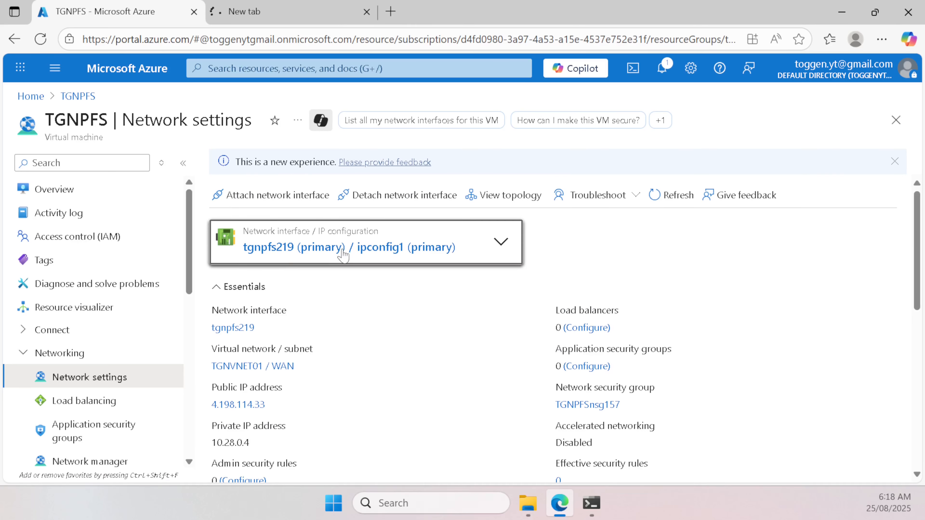
{"action": "scroll", "coordinate": [510, 263], "scroll_direction": "down", "scroll_amount": 8}
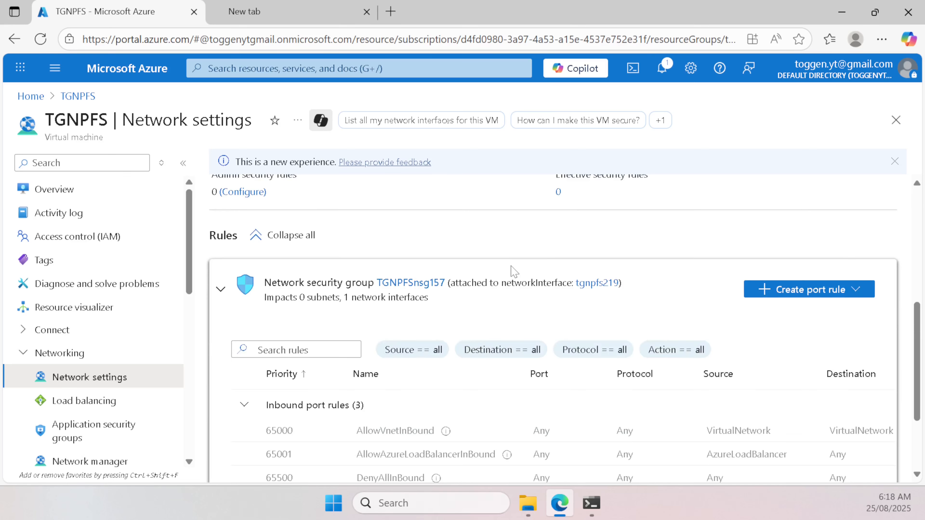
{"action": "scroll", "coordinate": [801, 248], "scroll_direction": "up", "scroll_amount": 3}
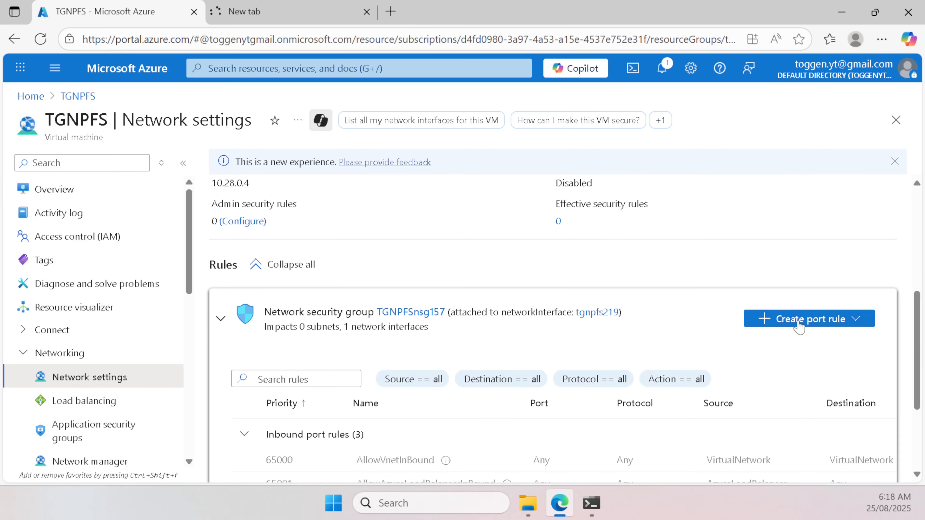
Step: Add inbound rule AllowAnyCustomAnyInbound (priority 100) with destination port ranges set to *
{"action": "left_click", "coordinate": [787, 320]}
{"action": "left_click", "coordinate": [784, 342]}
{"action": "left_click", "coordinate": [583, 348]}
{"action": "key", "text": "ctrl+a"}
{"action": "type", "text": "*"}
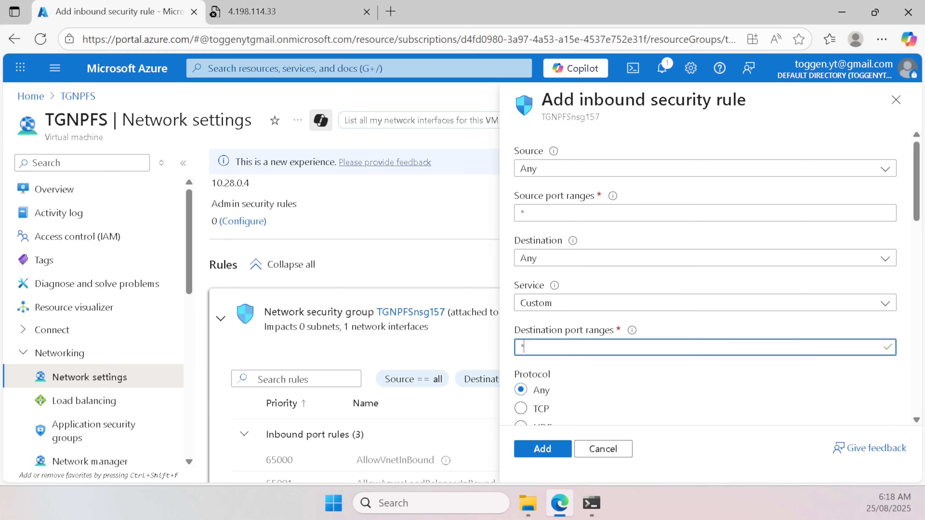
{"action": "scroll", "coordinate": [565, 283], "scroll_direction": "down", "scroll_amount": 4}
{"action": "scroll", "coordinate": [609, 279], "scroll_direction": "down", "scroll_amount": 4}
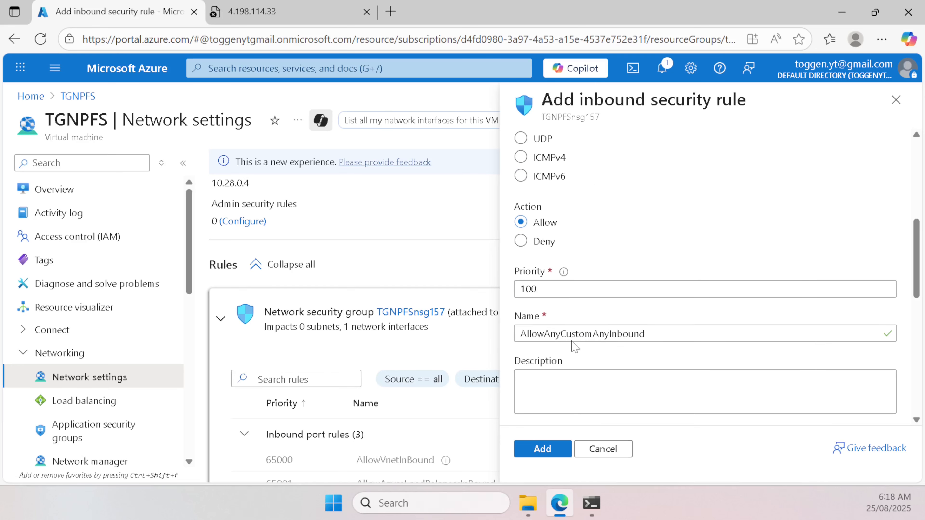
{"action": "left_click", "coordinate": [559, 456]}
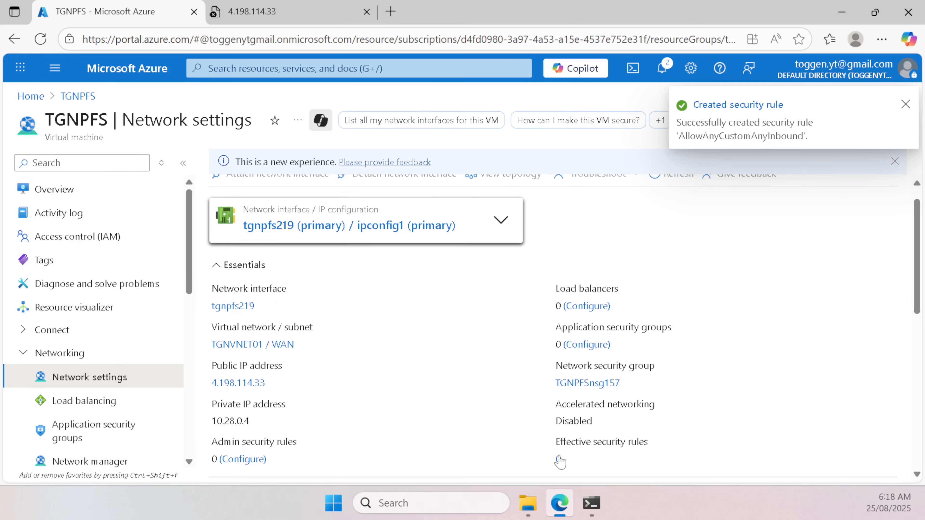
{"action": "scroll", "coordinate": [439, 370], "scroll_direction": "down", "scroll_amount": 10}
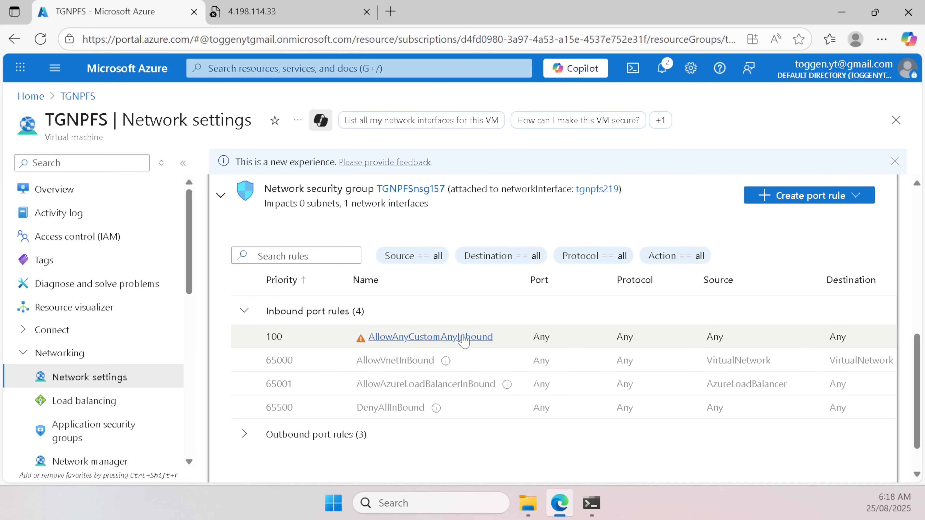
{"action": "left_click", "coordinate": [328, 11]}
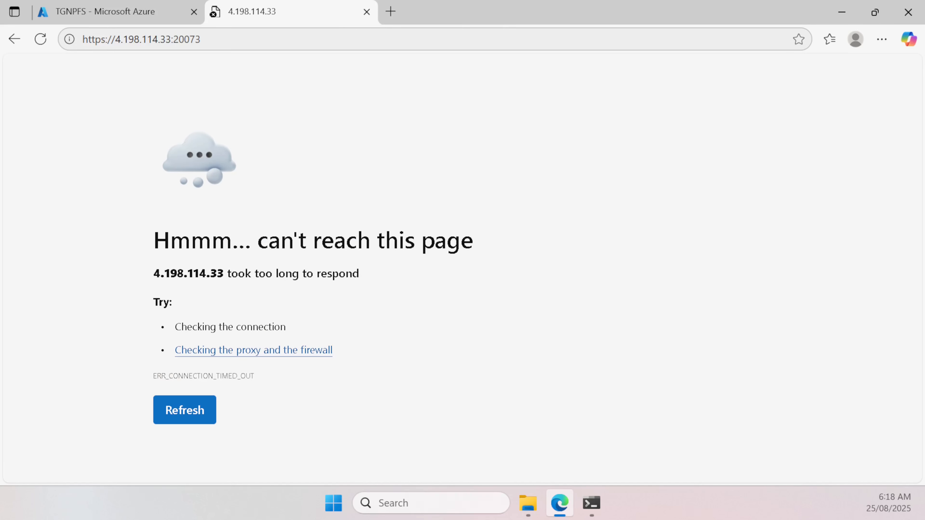
{"action": "left_click", "coordinate": [234, 39]}
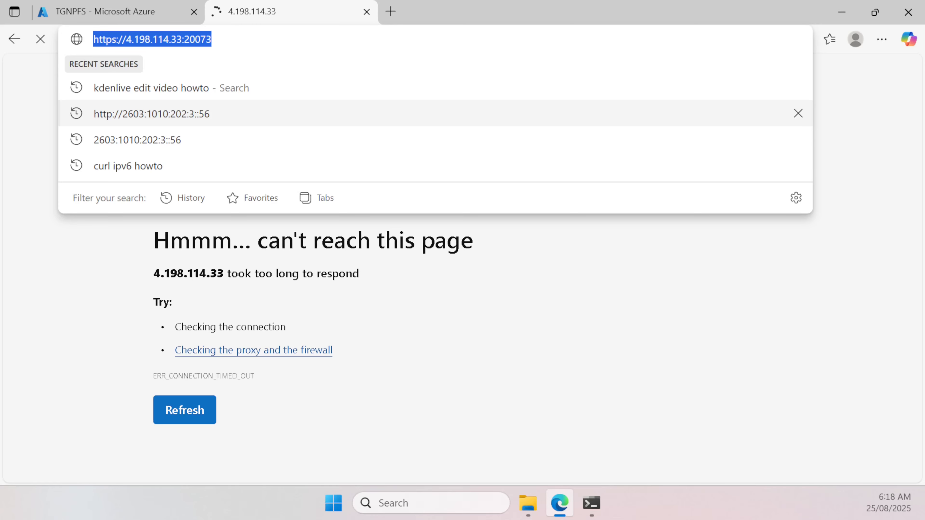
{"action": "key", "text": "Return"}
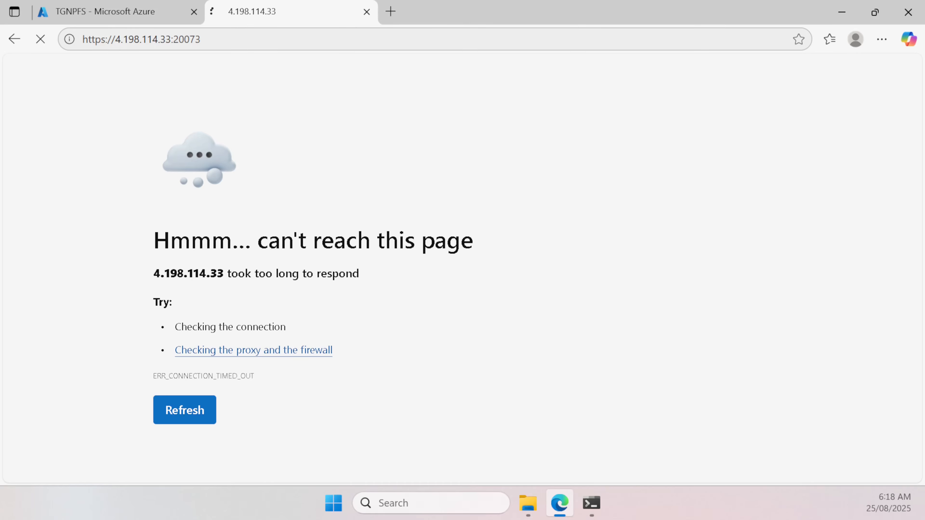
{"action": "left_click_drag", "start_coordinate": [102, 40], "coordinate": [94, 39]}
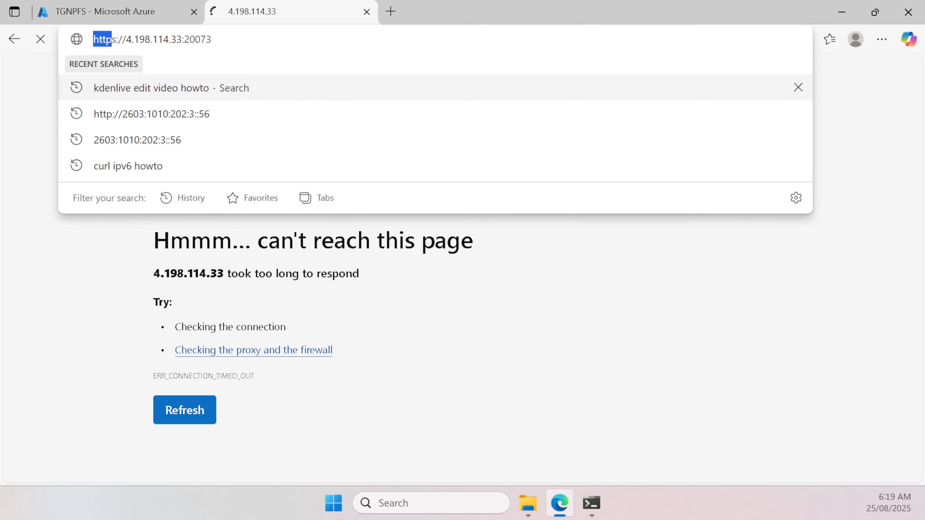
{"action": "left_click", "coordinate": [215, 39]}
{"action": "left_click", "coordinate": [285, 11]}
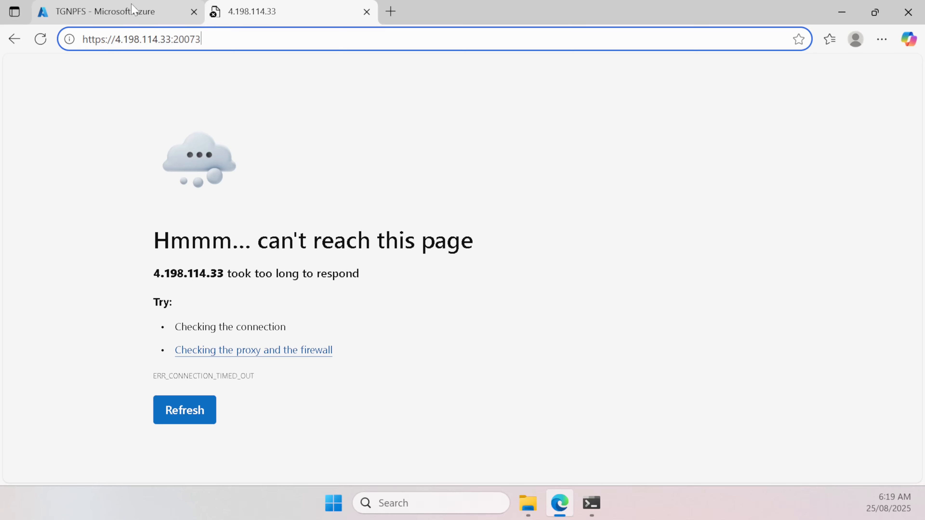
{"action": "key", "text": "Return"}
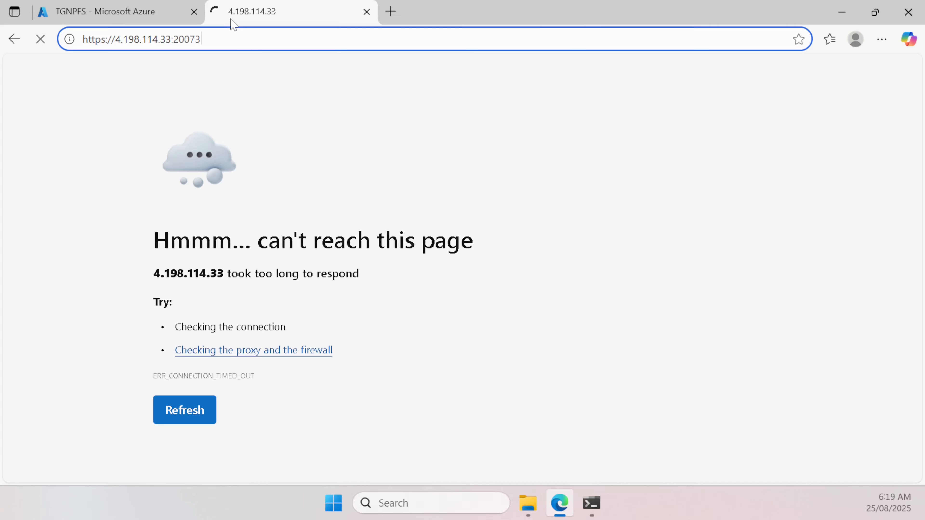
{"action": "left_click", "coordinate": [155, 19]}
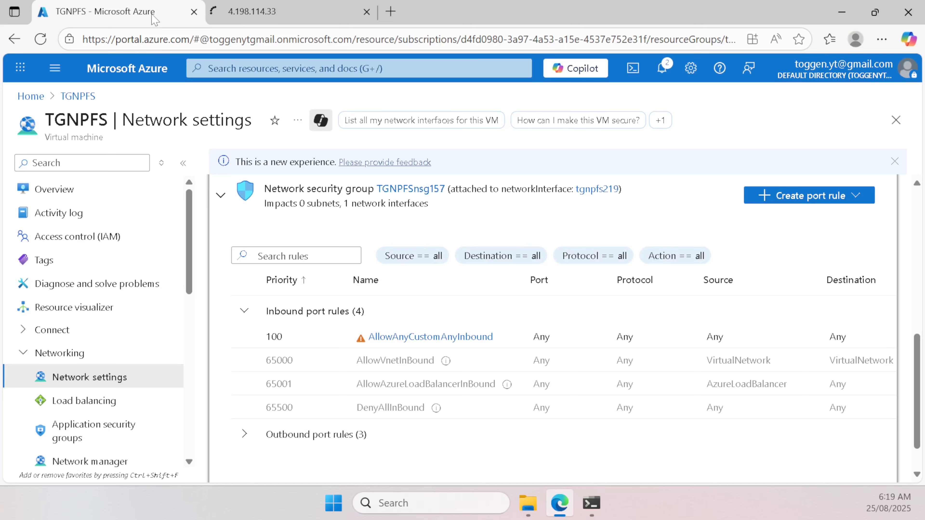
{"action": "left_click", "coordinate": [241, 21]}
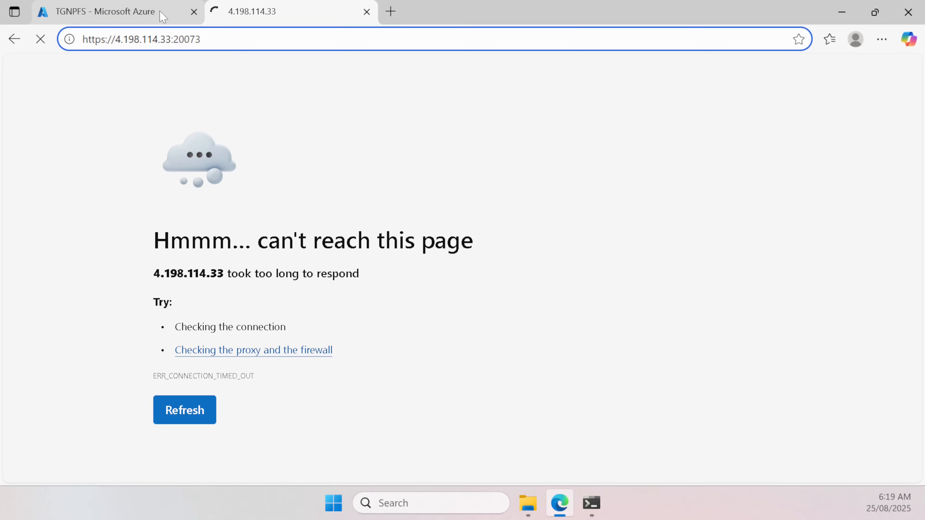
{"action": "mouse_move", "coordinate": [163, 17]}
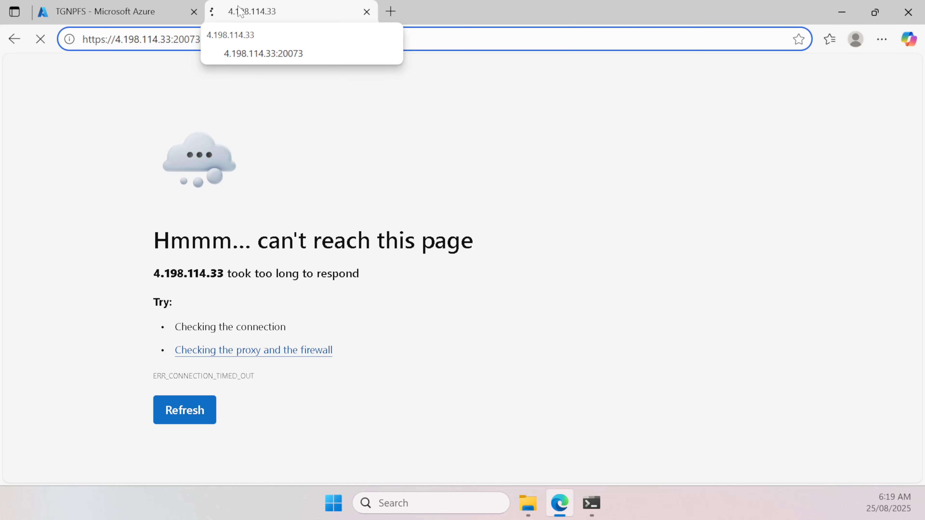
{"action": "key", "text": "Return"}
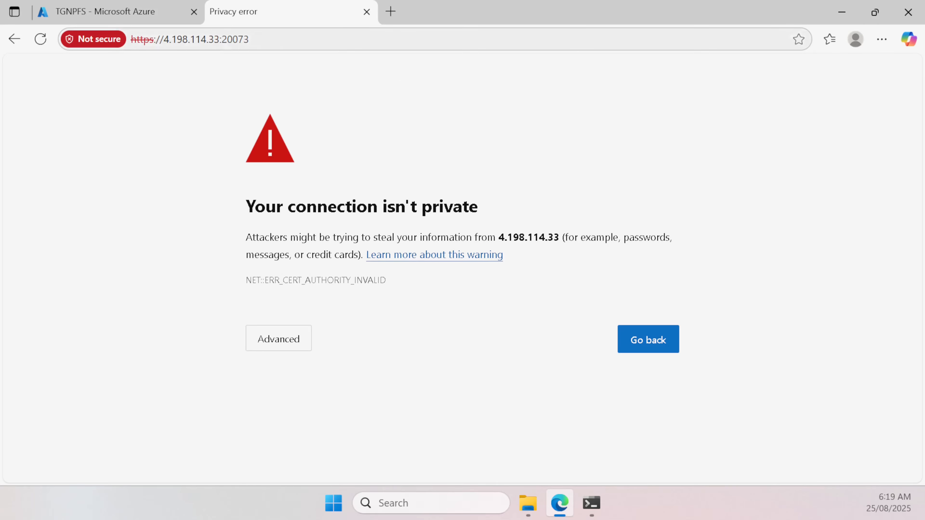
Step: Proceed past the certificate warning to 4.198.114.33, sign in as admin, and save the login
{"action": "left_click", "coordinate": [277, 340]}
{"action": "scroll", "coordinate": [278, 343], "scroll_direction": "down", "scroll_amount": 1}
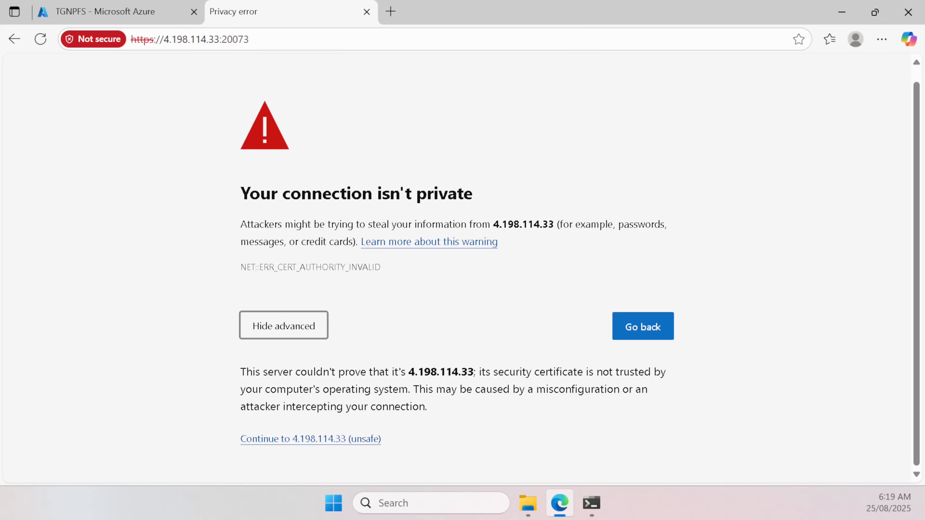
{"action": "left_click", "coordinate": [321, 440]}
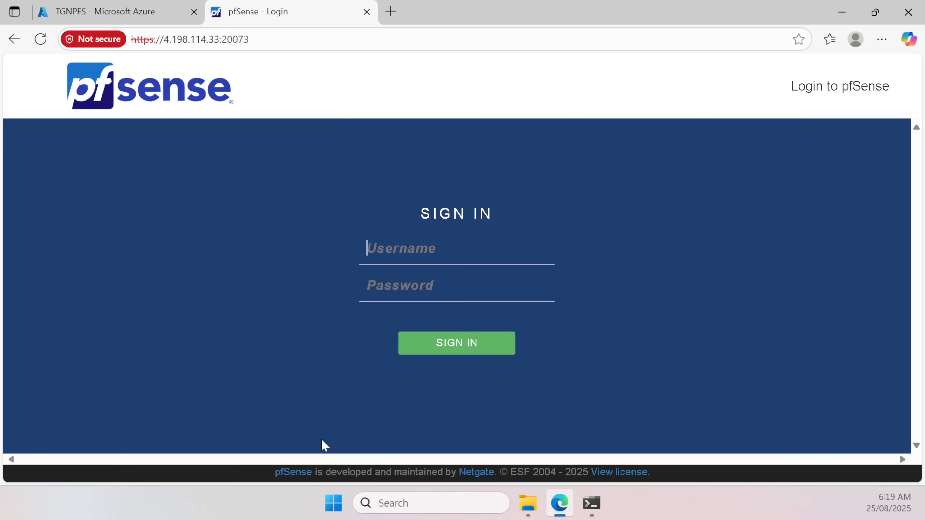
{"action": "type", "text": "admin"}
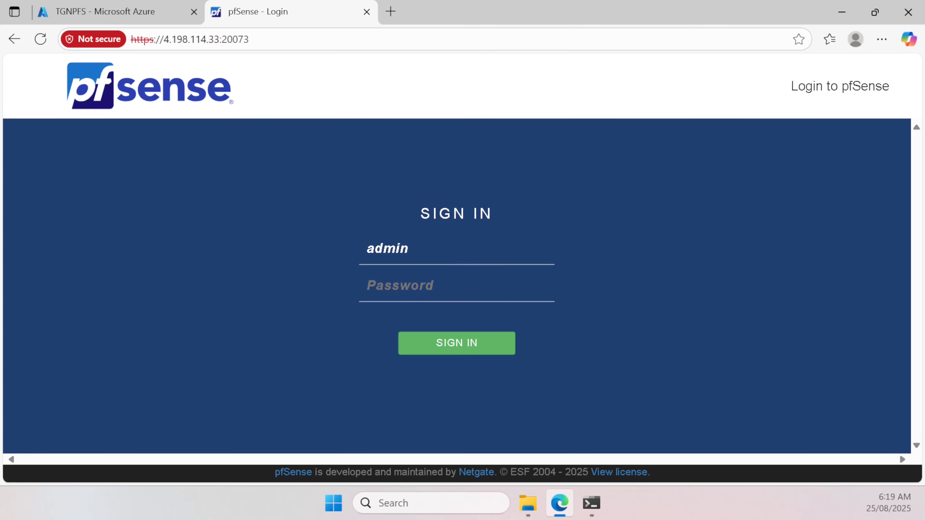
{"action": "key", "text": "Tab"}
{"action": "type", "text": "pfs"}
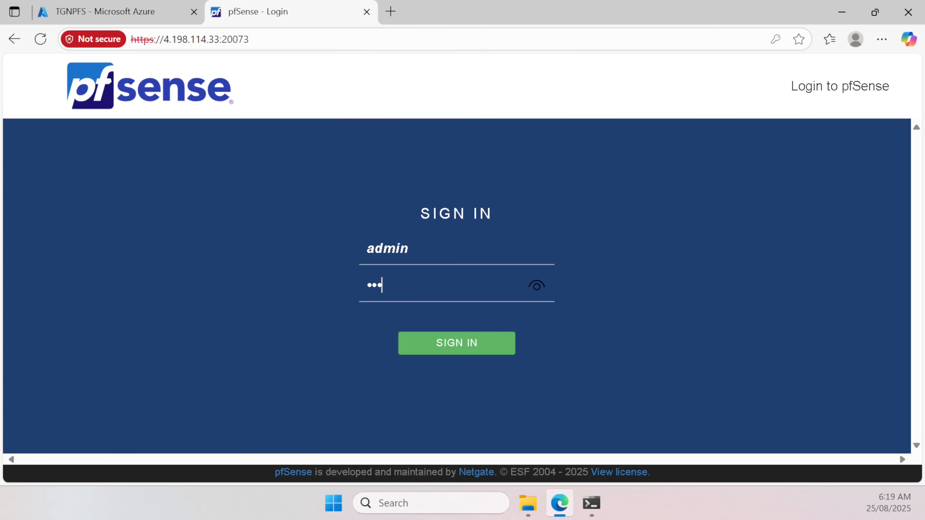
{"action": "type", "text": "ens"}
{"action": "key", "text": "Return"}
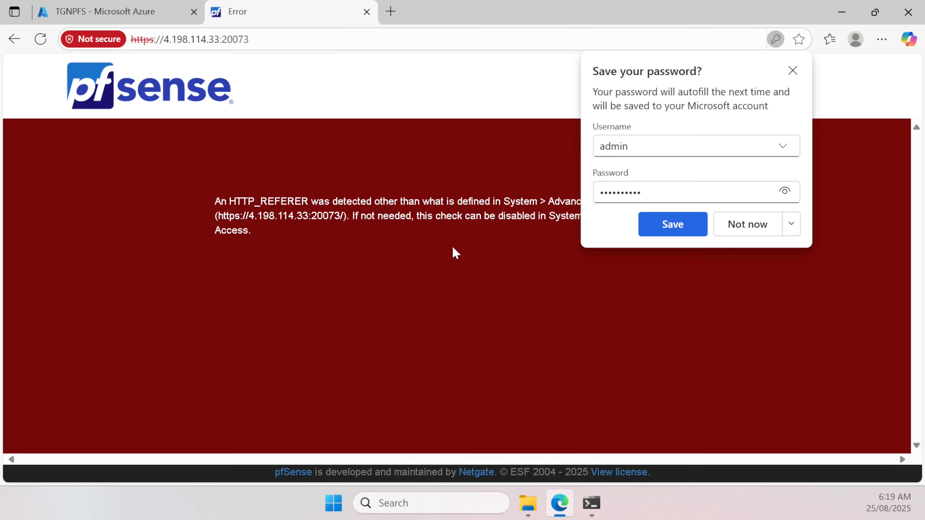
{"action": "left_click", "coordinate": [691, 233]}
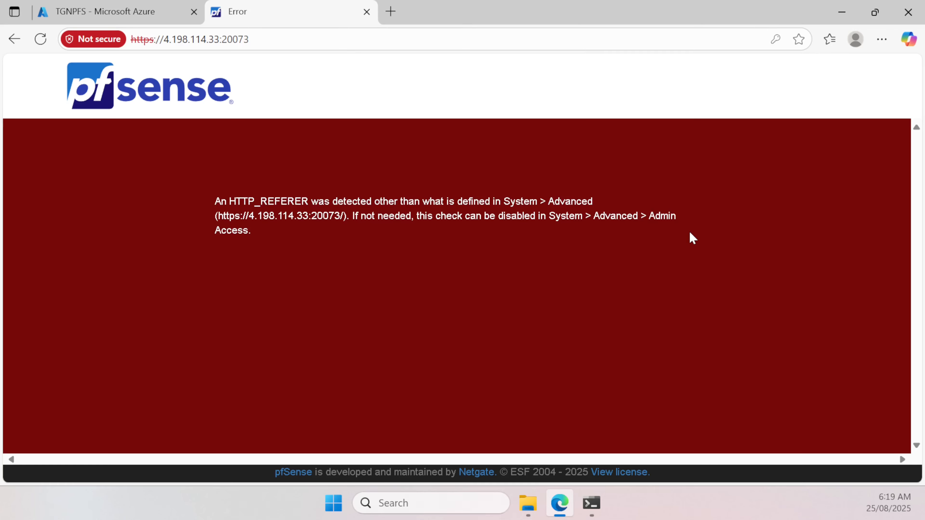
Step: Select the HTTP_REFERER error message, then the IP address in the page address
{"action": "left_click_drag", "start_coordinate": [206, 203], "coordinate": [270, 249]}
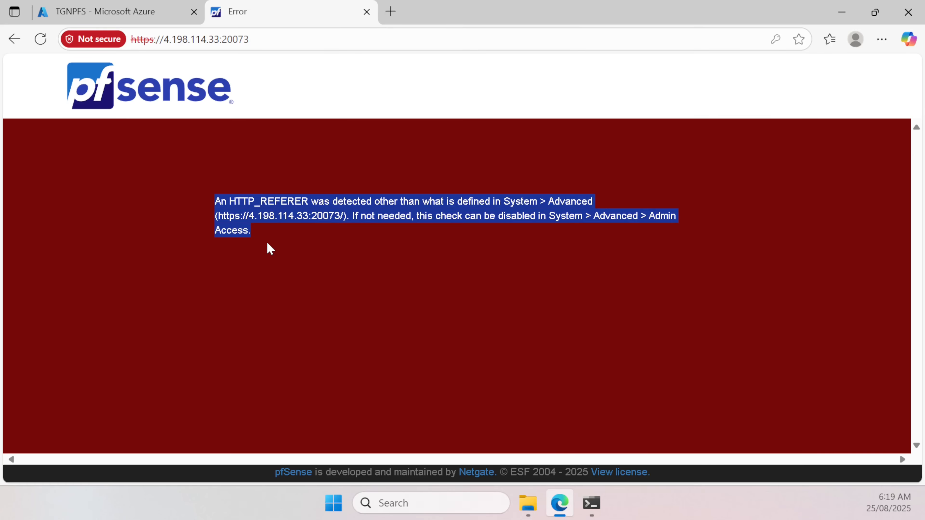
{"action": "left_click", "coordinate": [417, 151]}
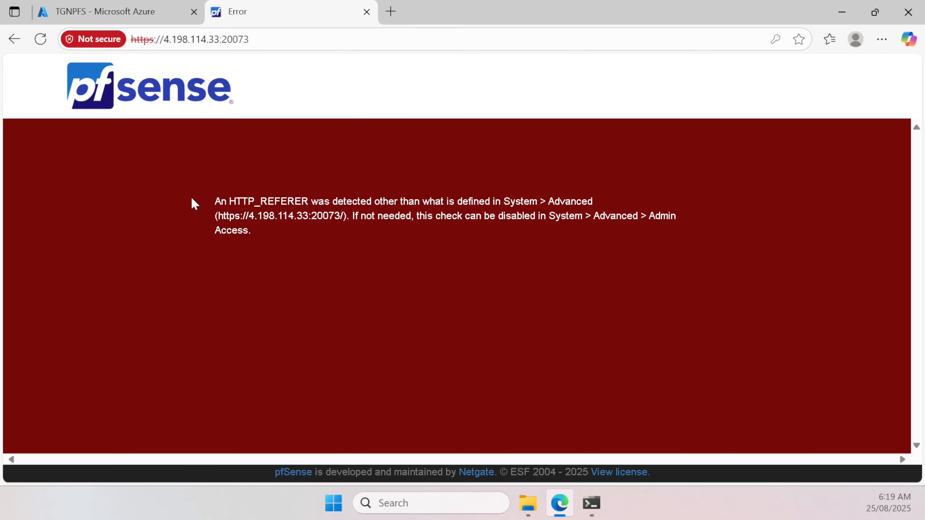
{"action": "left_click_drag", "start_coordinate": [213, 203], "coordinate": [270, 250]}
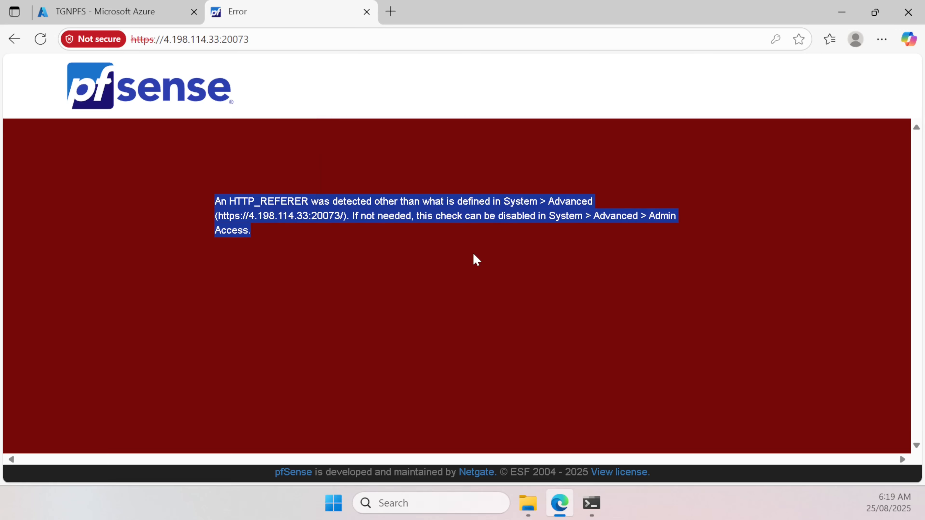
{"action": "left_click", "coordinate": [193, 200]}
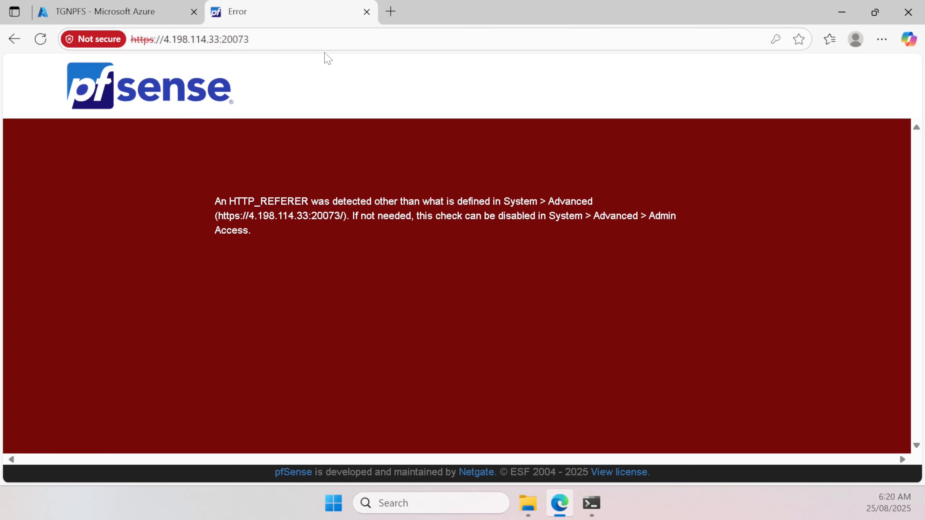
{"action": "left_click_drag", "start_coordinate": [220, 39], "coordinate": [170, 39]}
{"action": "key", "text": "ctrl+c"}
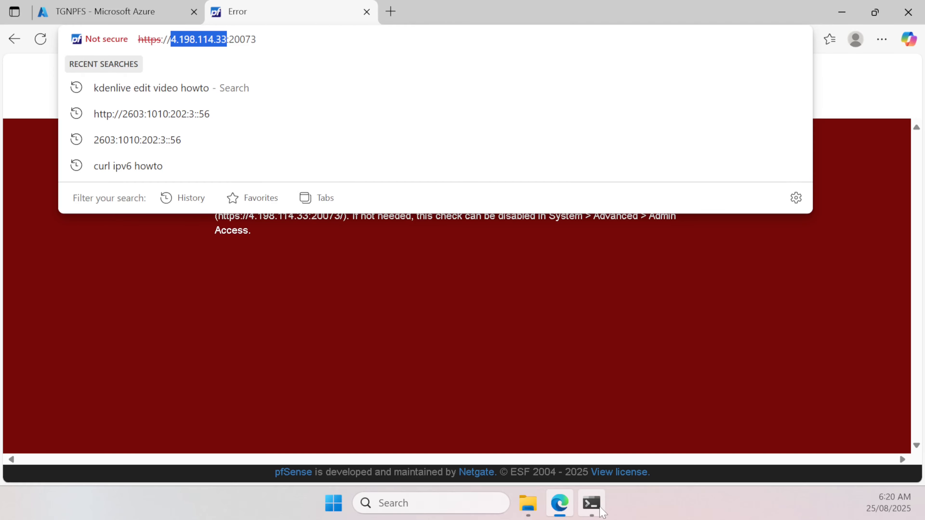
Step: Run ssh -l admin 4.198.114.33 in PowerShell
{"action": "left_click", "coordinate": [592, 502]}
{"action": "type", "text": "s"}
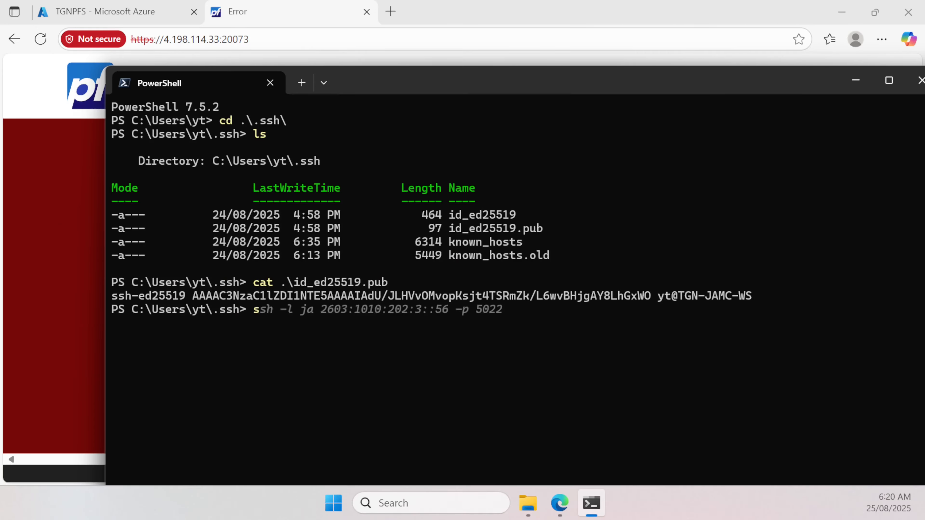
{"action": "type", "text": "sh -l admin"}
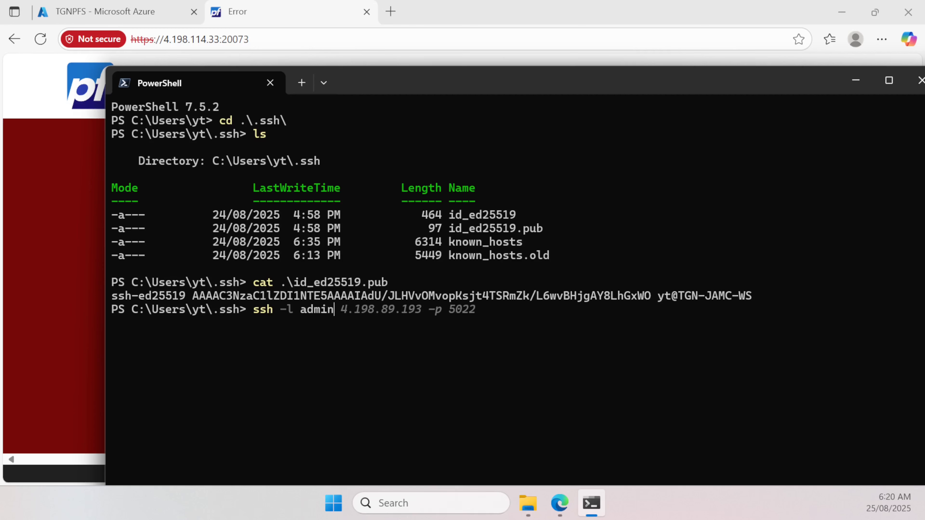
{"action": "key", "text": "ctrl+v"}
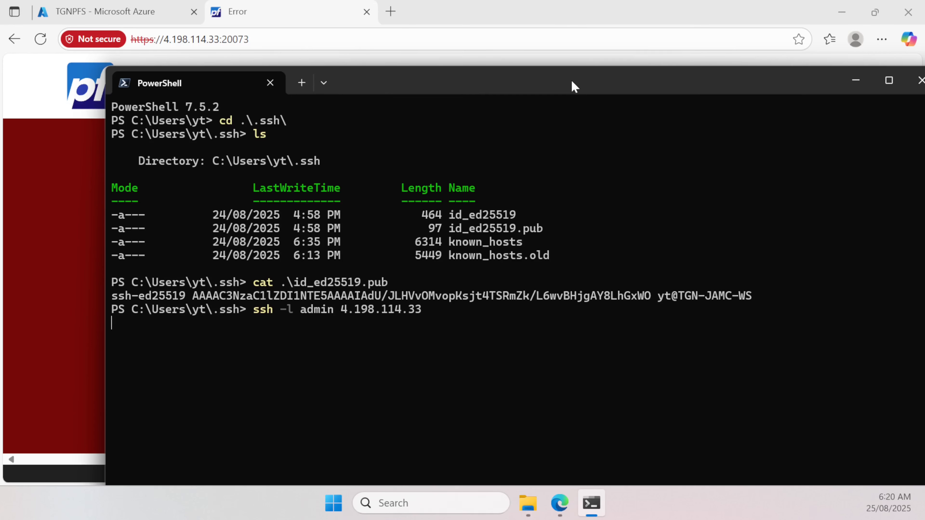
{"action": "left_click_drag", "start_coordinate": [572, 85], "coordinate": [613, 57]}
{"action": "key", "text": "Return"}
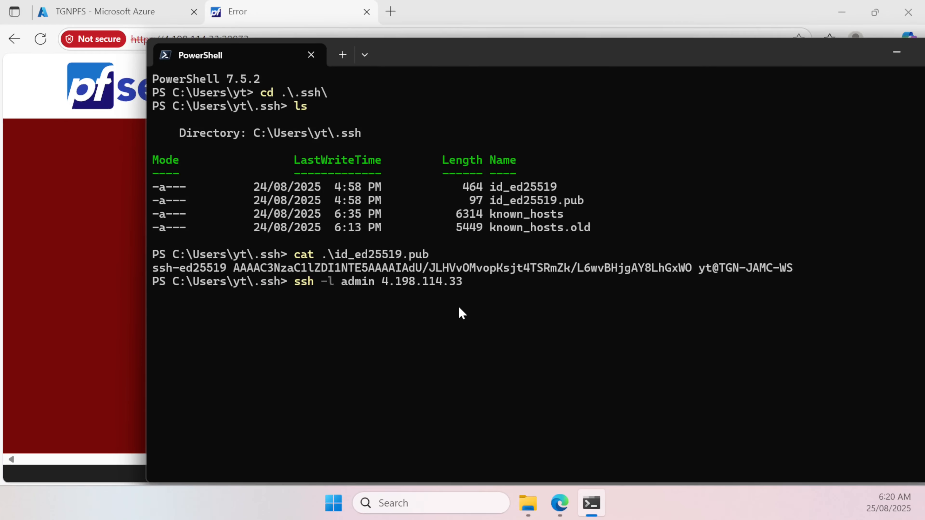
Step: Open the TGNPFS VM's serial console in the Azure portal
{"action": "left_click", "coordinate": [147, 12]}
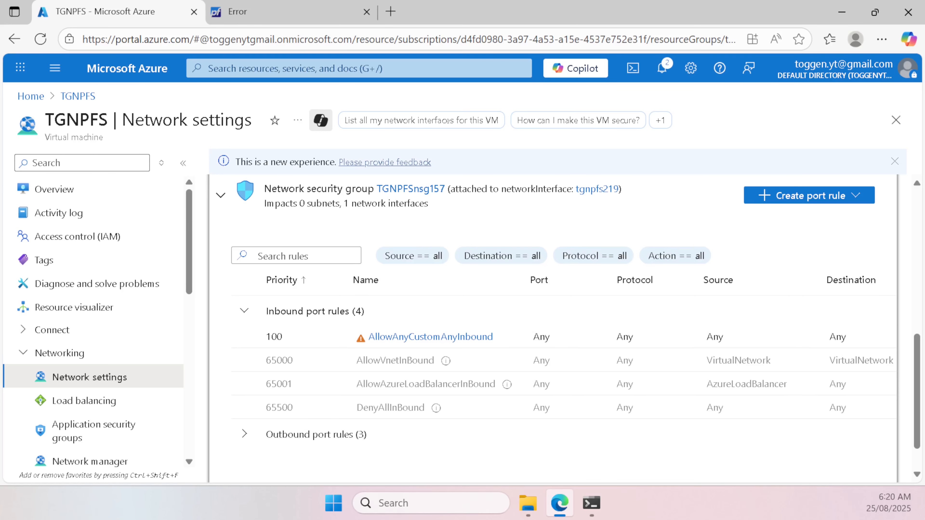
{"action": "scroll", "coordinate": [145, 267], "scroll_direction": "down", "scroll_amount": 10}
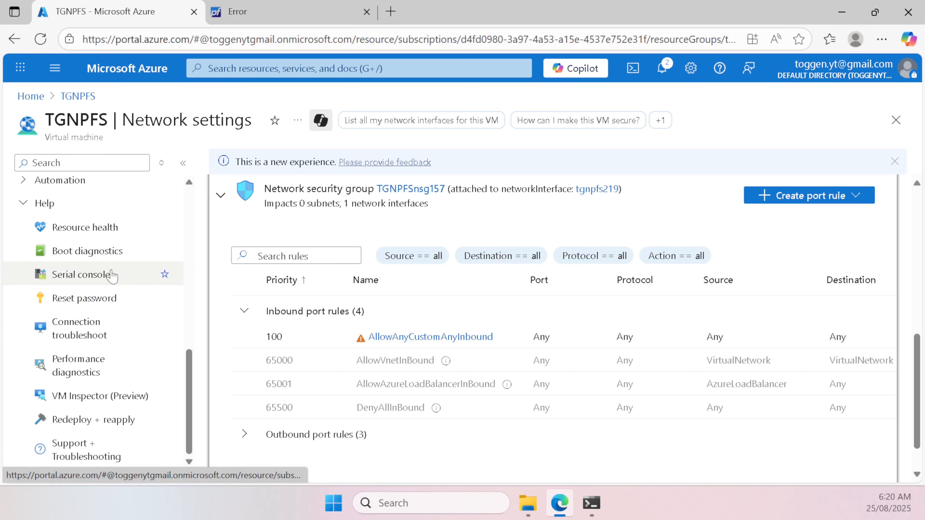
{"action": "left_click", "coordinate": [101, 279]}
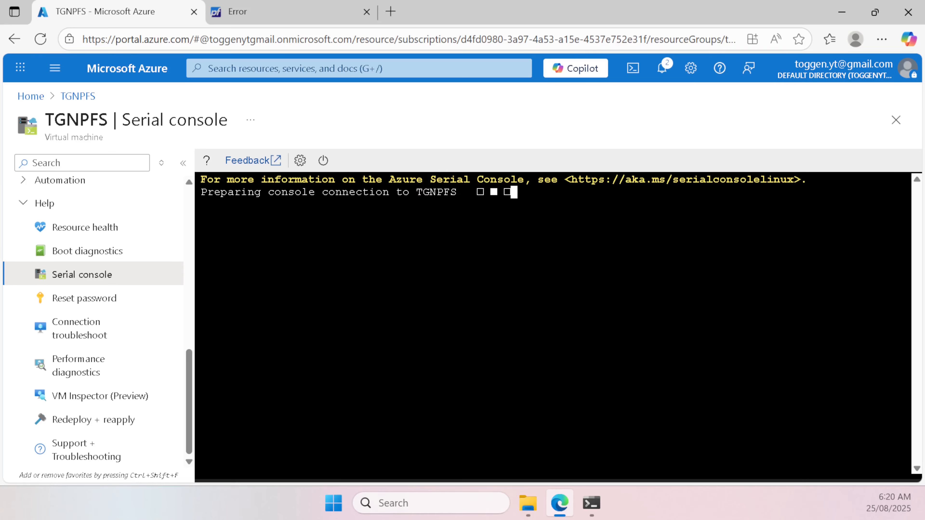
Step: Choose pfSense console option 14 and answer y to enable SSHD
{"action": "left_click", "coordinate": [291, 11]}
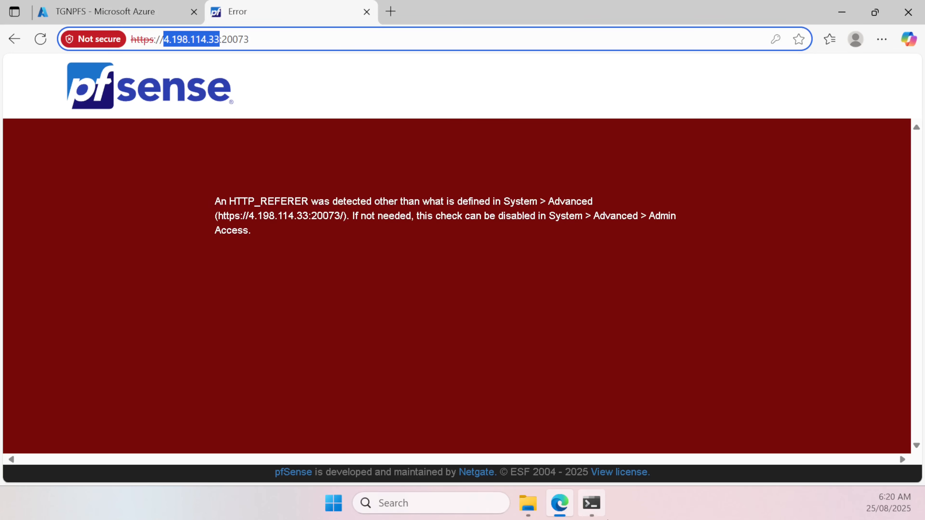
{"action": "left_click", "coordinate": [592, 503]}
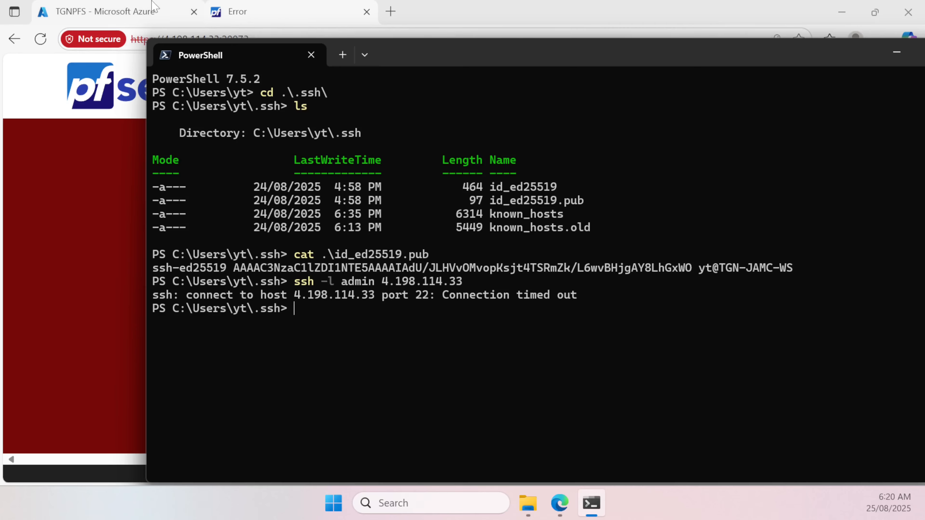
{"action": "left_click", "coordinate": [153, 4]}
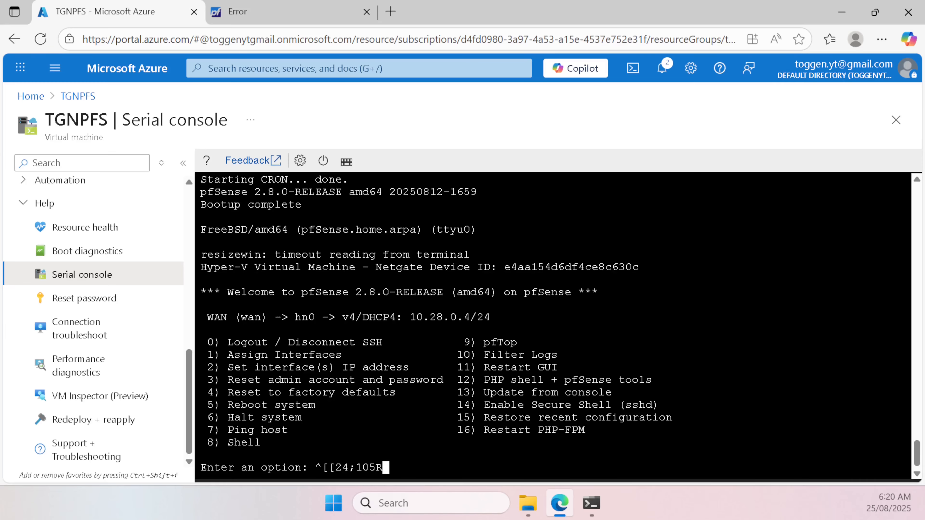
{"action": "key", "text": "BackSpace"}
{"action": "key", "text": "BackSpace"}
{"action": "key", "text": "BackSpace"}
{"action": "key", "text": "BackSpace"}
{"action": "key", "text": "BackSpace"}
{"action": "key", "text": "BackSpace"}
{"action": "key", "text": "BackSpace"}
{"action": "key", "text": "BackSpace"}
{"action": "key", "text": "BackSpace"}
{"action": "key", "text": "BackSpace"}
{"action": "type", "text": "1"}
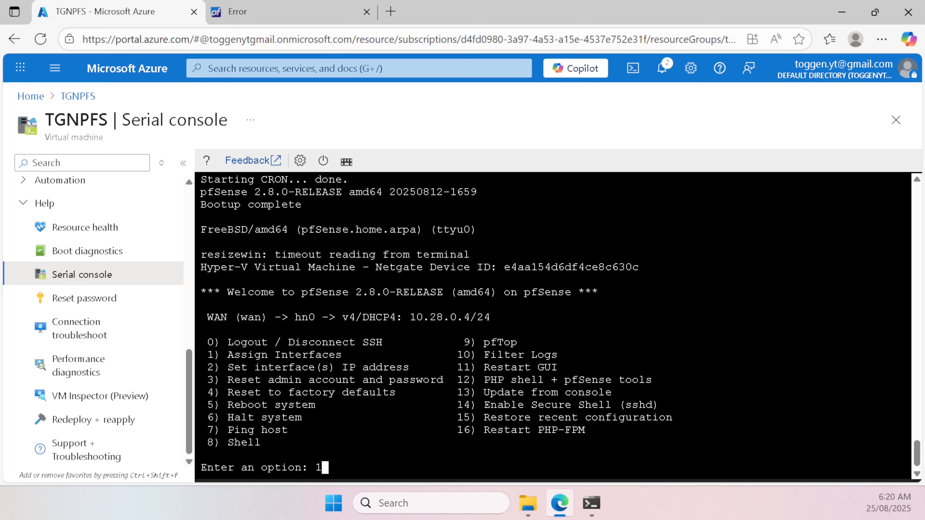
{"action": "type", "text": "4"}
{"action": "key", "text": "Return"}
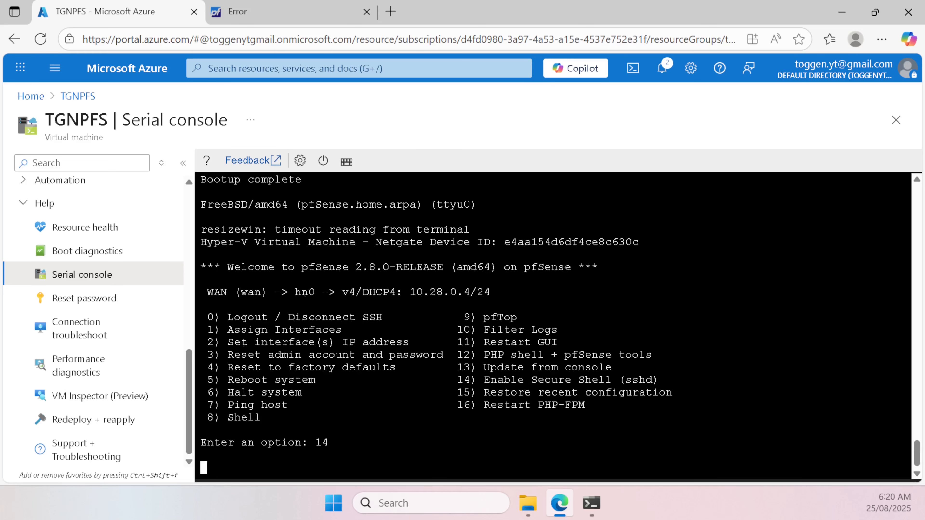
{"action": "type", "text": "y"}
{"action": "key", "text": "Return"}
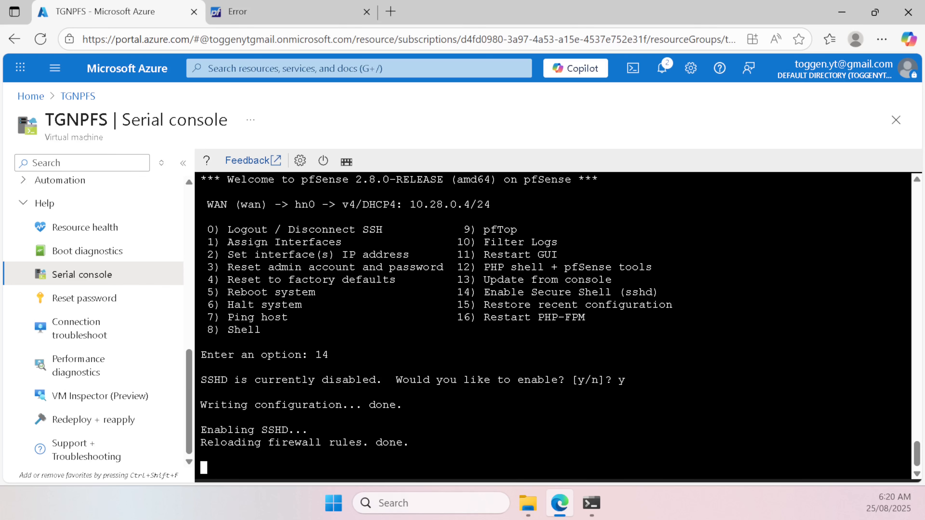
Step: Run the ssh command with -L 20073:localhost:20073, accept the host key, and log in as admin
{"action": "left_click", "coordinate": [592, 504]}
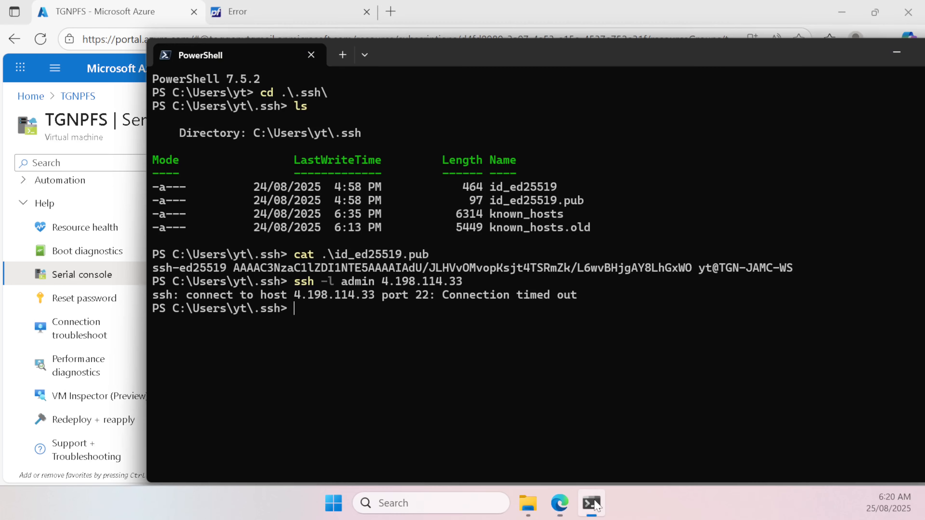
{"action": "key", "text": "Up"}
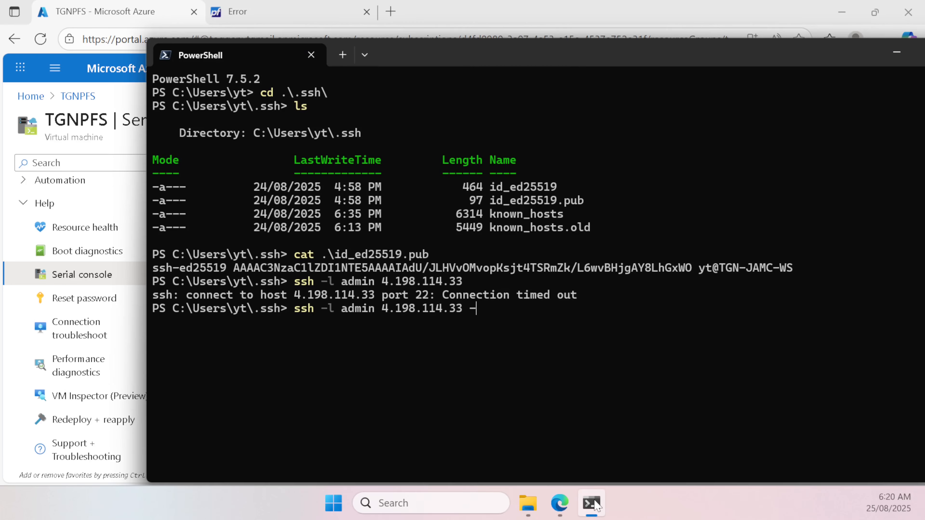
{"action": "type", "text": "-L 20073:loca"}
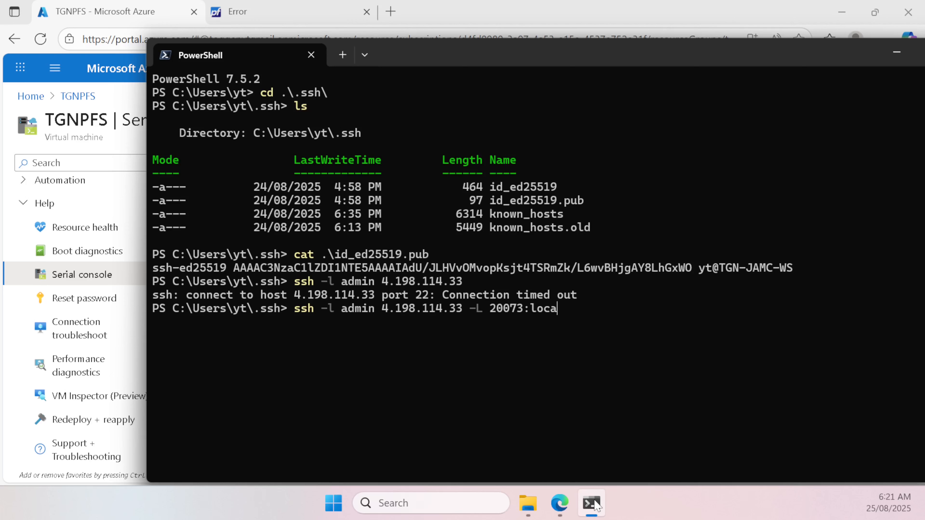
{"action": "type", "text": "lhost:2007"}
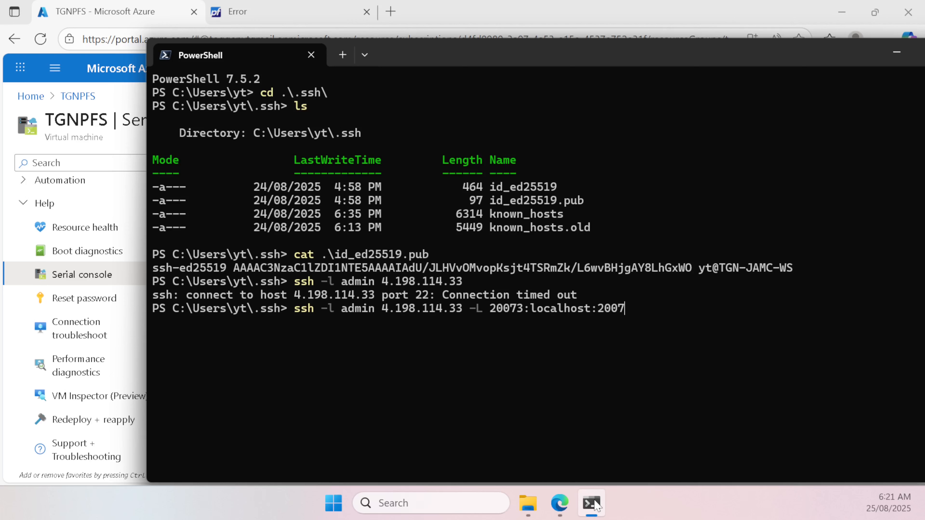
{"action": "type", "text": "3"}
{"action": "key", "text": "Return"}
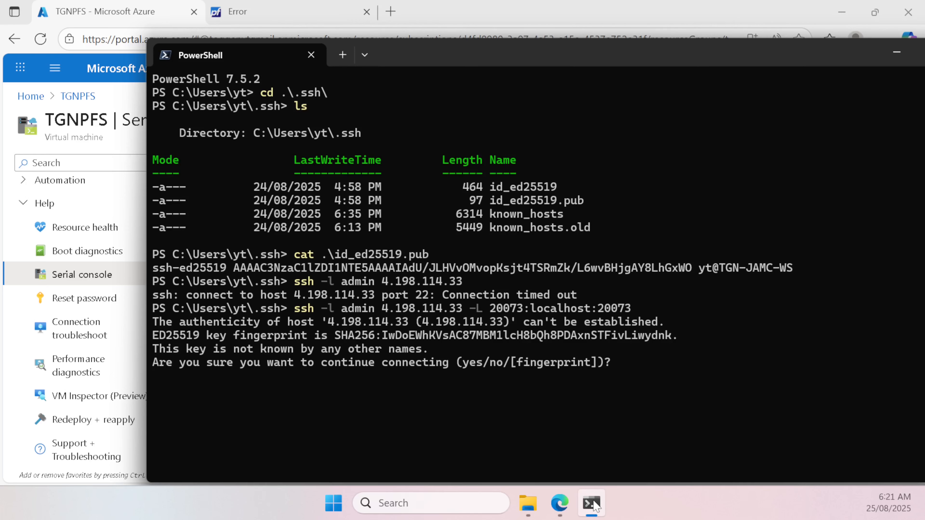
{"action": "type", "text": "yes"}
{"action": "key", "text": "Return"}
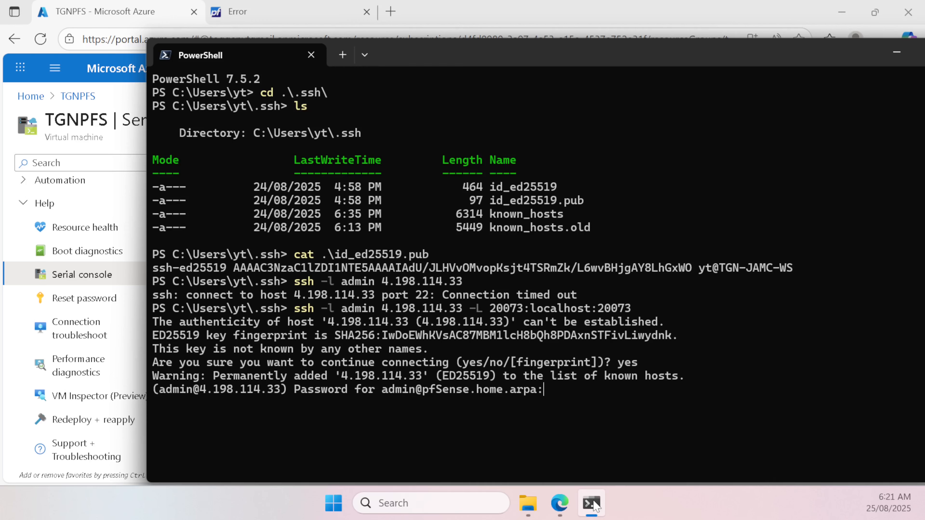
{"action": "key", "text": "Return"}
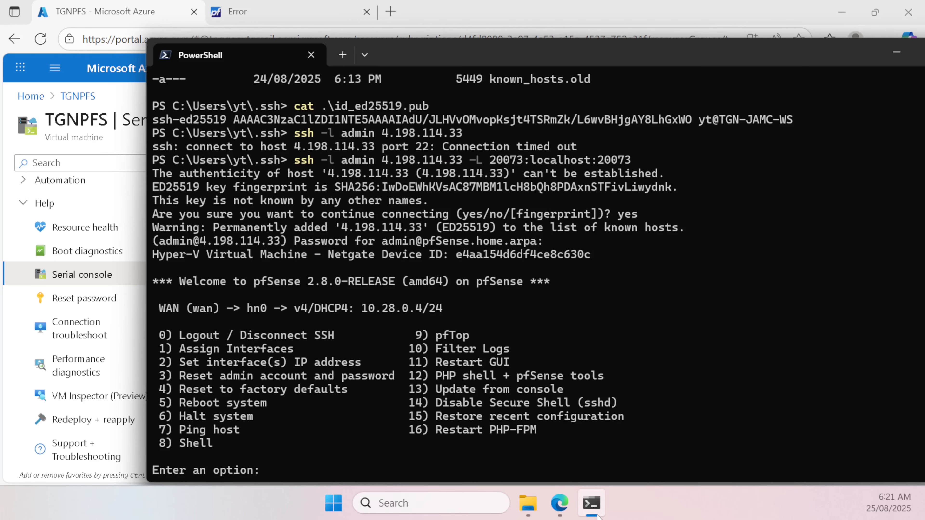
{"action": "left_click", "coordinate": [132, 145]}
{"action": "left_click", "coordinate": [237, 12]}
{"action": "left_click", "coordinate": [250, 39]}
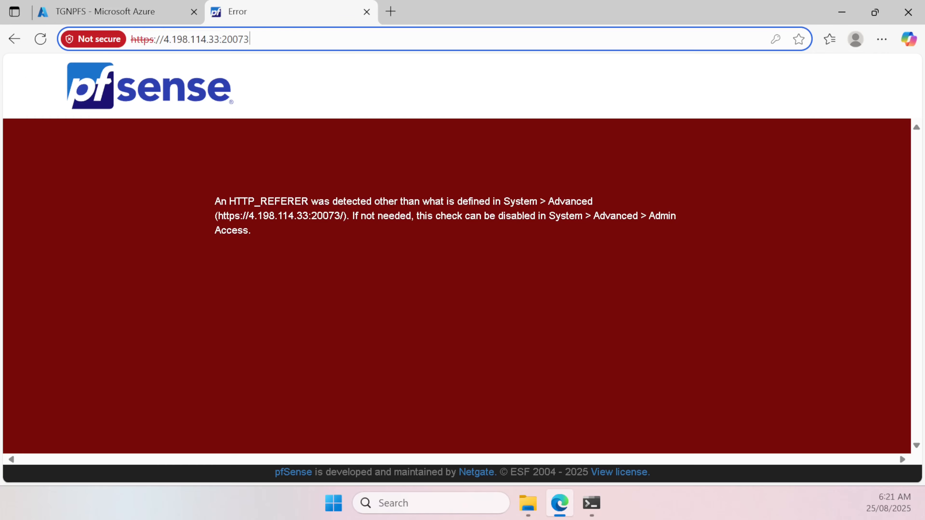
{"action": "key", "text": "ctrl+a"}
{"action": "key", "text": "ctrl+c"}
{"action": "left_click", "coordinate": [391, 11]}
{"action": "key", "text": "ctrl+v"}
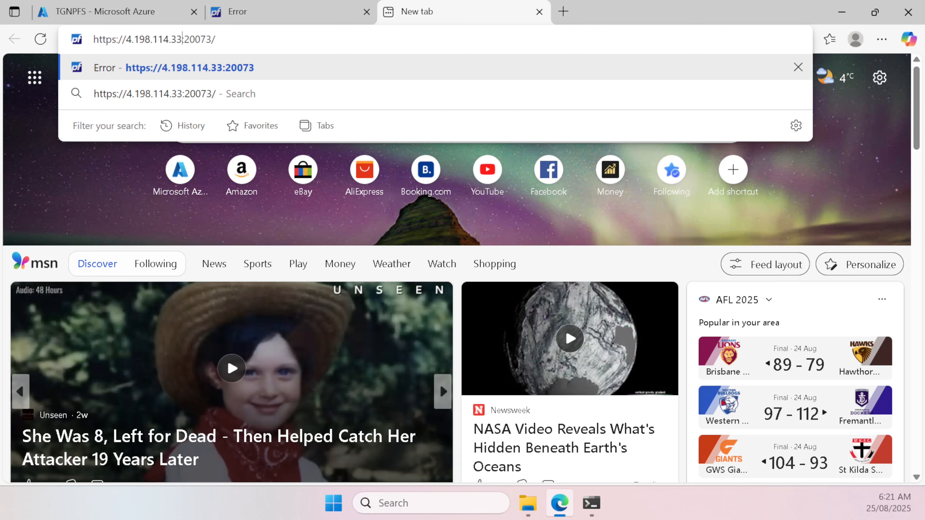
{"action": "key", "text": "BackSpace"}
{"action": "key", "text": "BackSpace"}
{"action": "key", "text": "BackSpace"}
{"action": "key", "text": "BackSpace"}
{"action": "key", "text": "BackSpace"}
{"action": "key", "text": "BackSpace"}
{"action": "key", "text": "BackSpace"}
{"action": "key", "text": "BackSpace"}
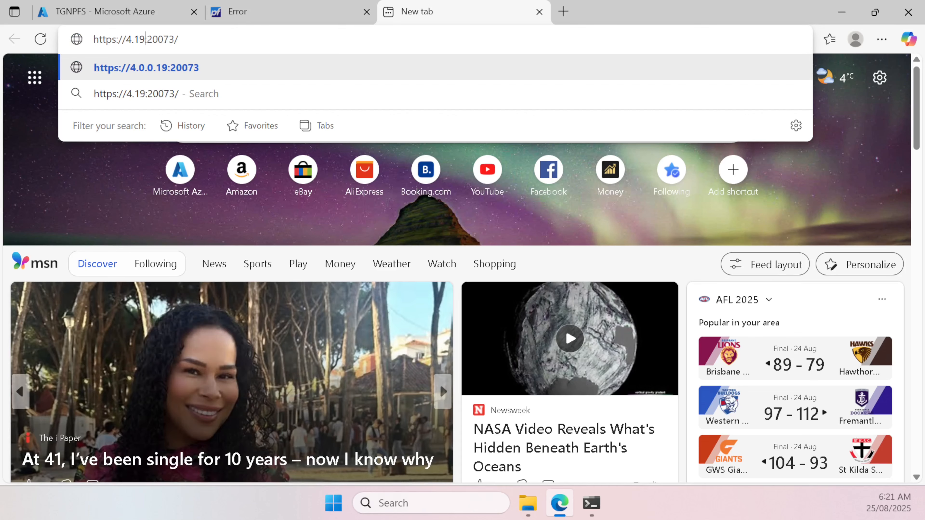
{"action": "key", "text": "BackSpace"}
{"action": "key", "text": "BackSpace"}
{"action": "key", "text": "BackSpace"}
{"action": "key", "text": "BackSpace"}
{"action": "type", "text": ";p"}
{"action": "key", "text": "BackSpace"}
{"action": "key", "text": "BackSpace"}
{"action": "type", "text": "la"}
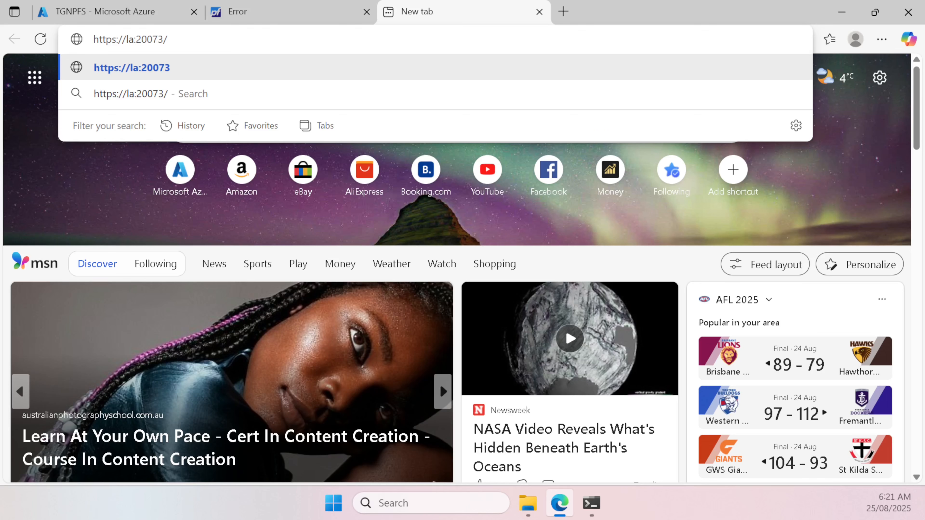
{"action": "key", "text": "BackSpace"}
{"action": "type", "text": "ocalhost"}
{"action": "key", "text": "Return"}
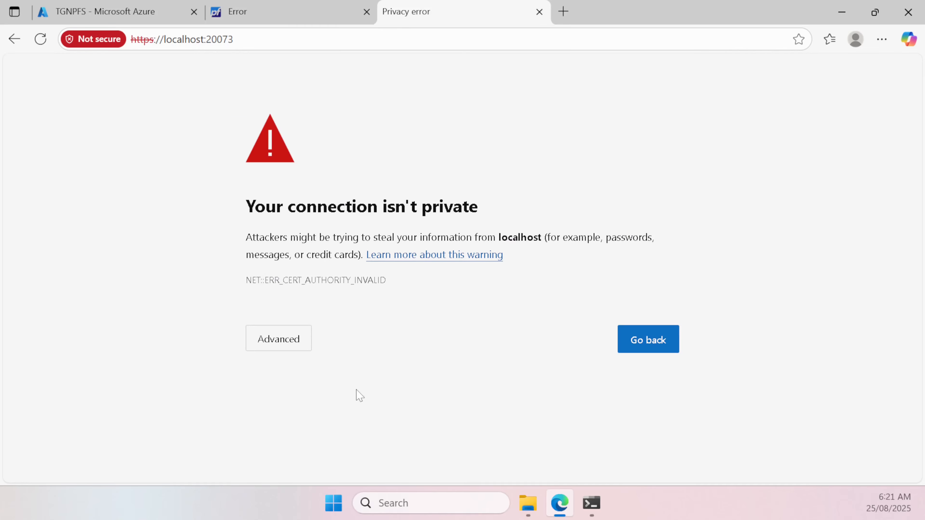
Step: Continue past the certificate warning and log in to pfSense as admin
{"action": "left_click", "coordinate": [257, 341]}
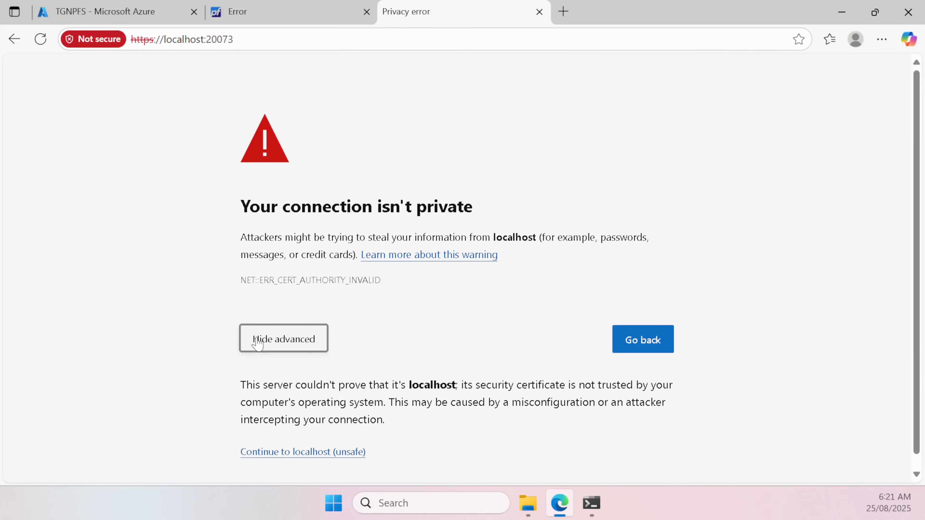
{"action": "left_click", "coordinate": [318, 439]}
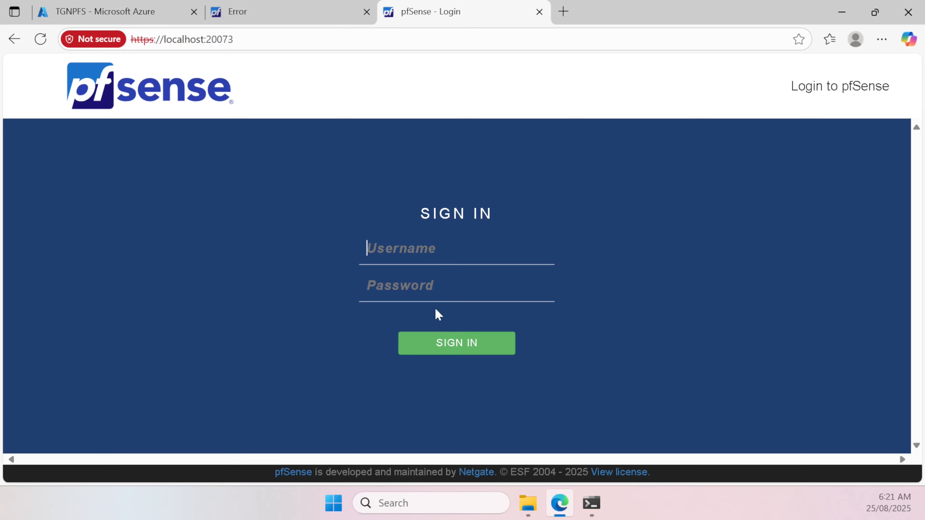
{"action": "type", "text": "admin"}
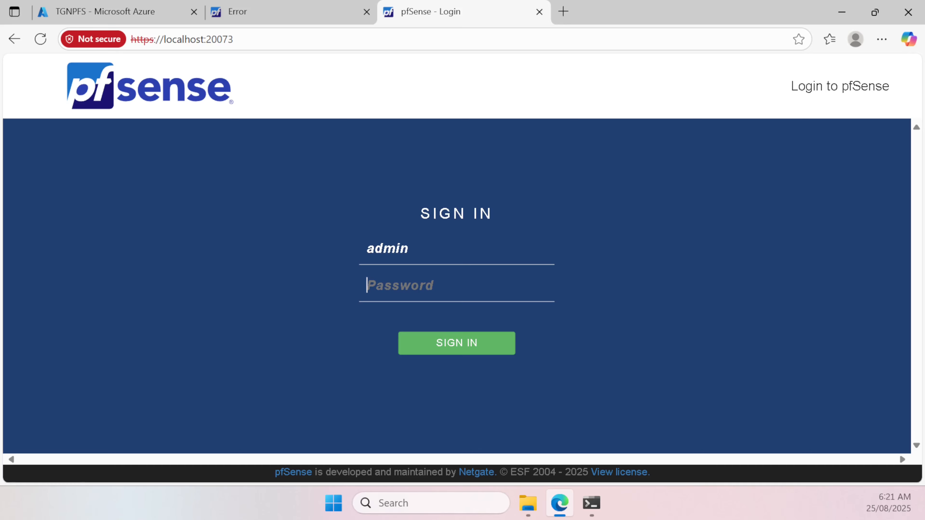
{"action": "type", "text": "pfs"}
{"action": "type", "text": "•••"}
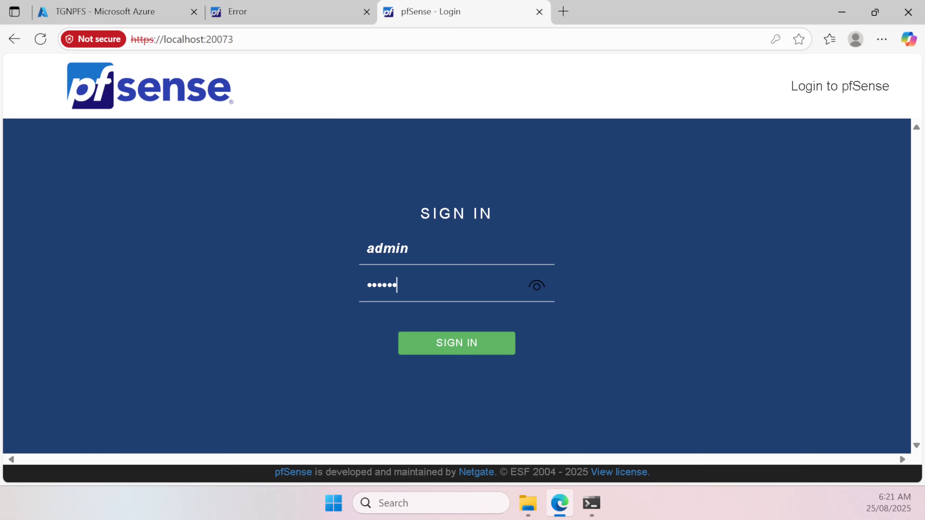
{"action": "type", "text": "••"}
{"action": "key", "text": "Return"}
Step: Select the IP 4.198.114.33 in the error tab's address, then return to the dashboard
{"action": "left_click", "coordinate": [306, 17]}
{"action": "left_click", "coordinate": [209, 39]}
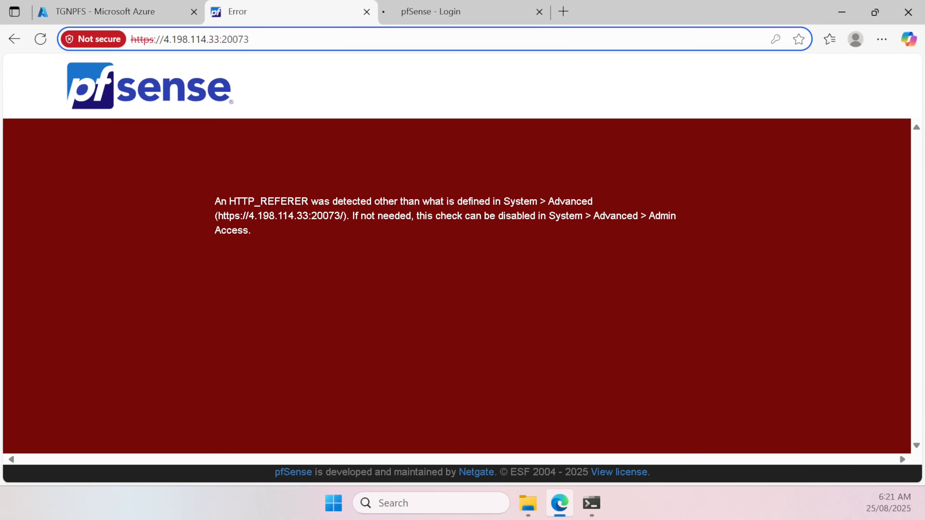
{"action": "left_click_drag", "start_coordinate": [219, 39], "coordinate": [164, 39]}
{"action": "key", "text": "ctrl+c"}
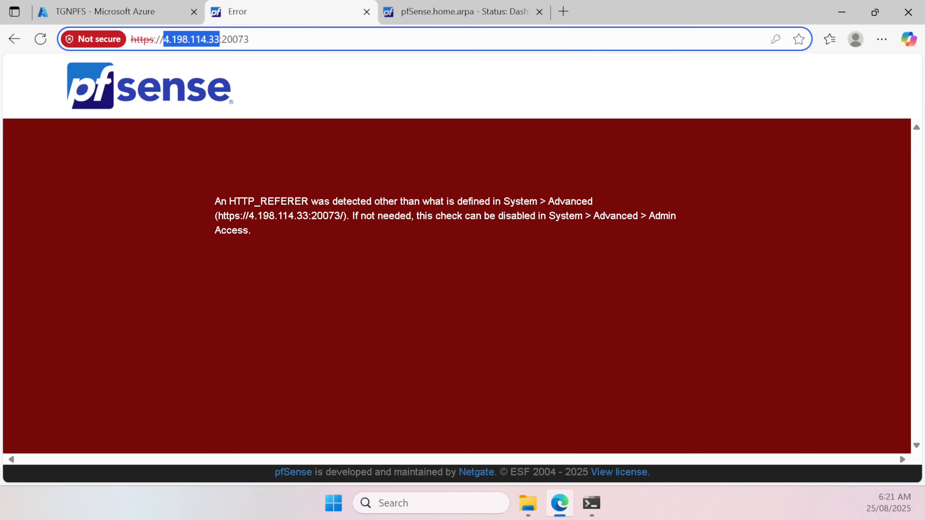
{"action": "left_click", "coordinate": [506, 13]}
{"action": "scroll", "coordinate": [747, 284], "scroll_direction": "down", "scroll_amount": 4}
Step: Accept the copyright notice, dismiss the survey, and open System > Advanced > Admin Access
{"action": "left_click", "coordinate": [754, 442]}
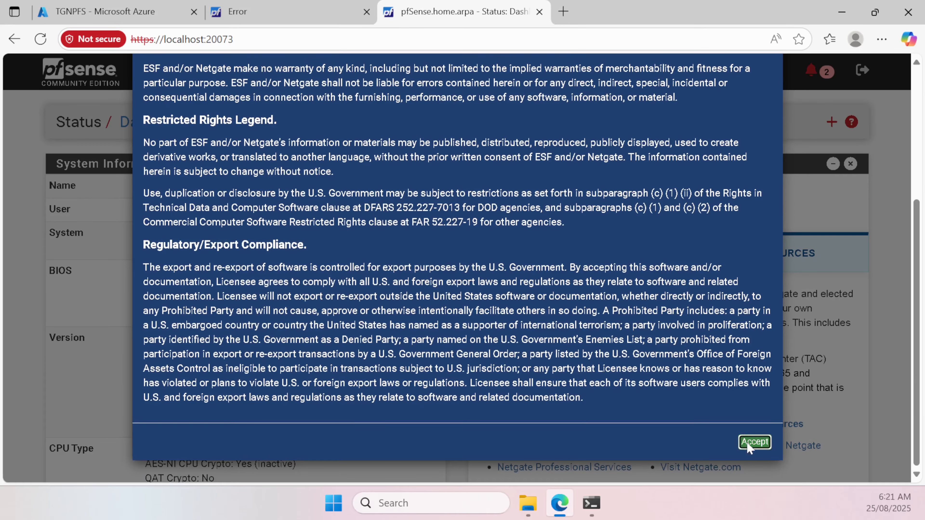
{"action": "left_click", "coordinate": [765, 218]}
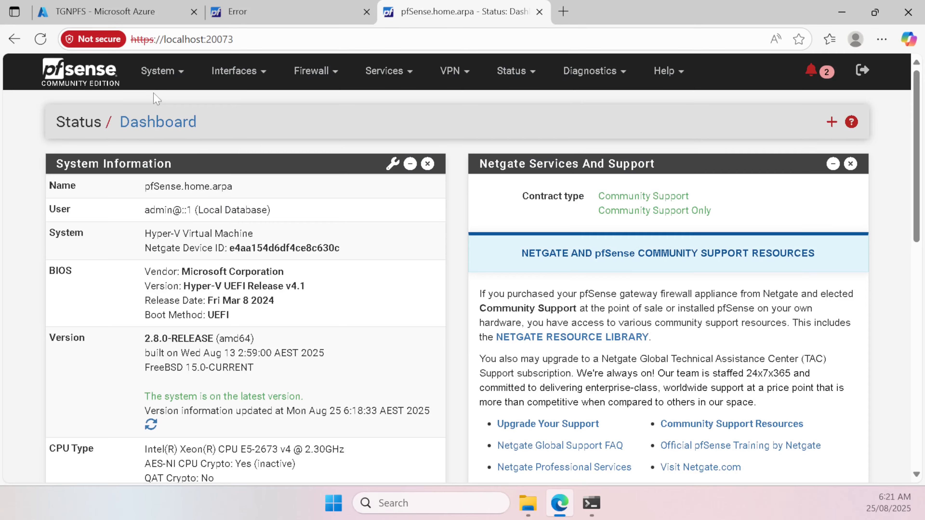
{"action": "left_click", "coordinate": [151, 71]}
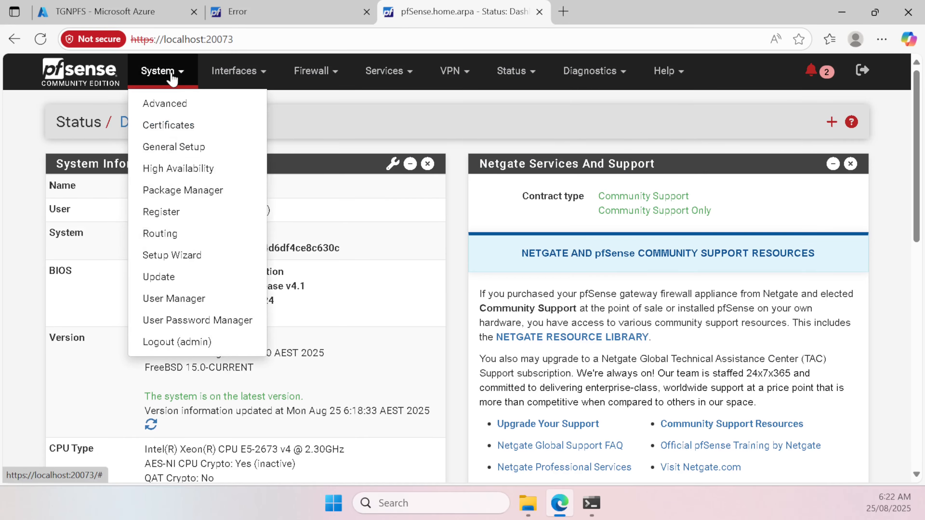
{"action": "left_click", "coordinate": [193, 106]}
{"action": "scroll", "coordinate": [274, 278], "scroll_direction": "down", "scroll_amount": 20}
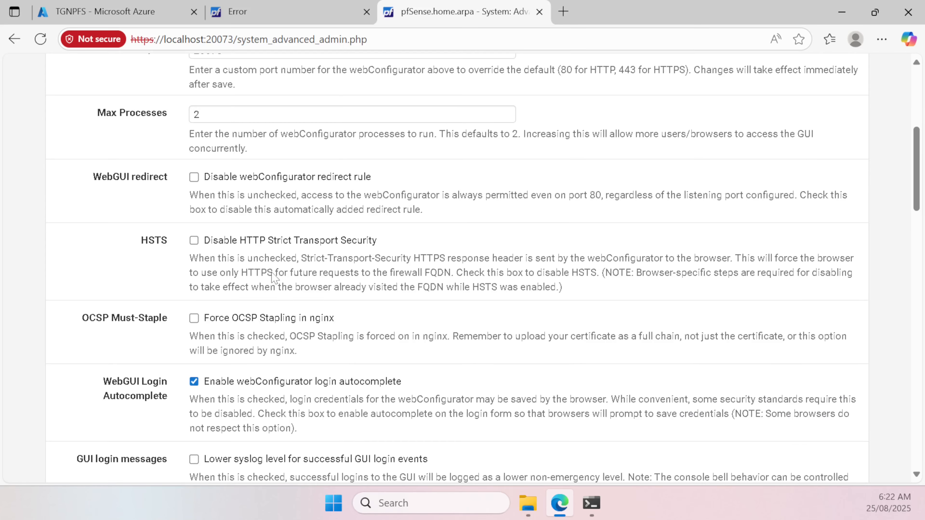
Step: Paste the IP 4.198.114.33 into Alternate Hostnames and save the admin access settings
{"action": "left_click", "coordinate": [236, 223]}
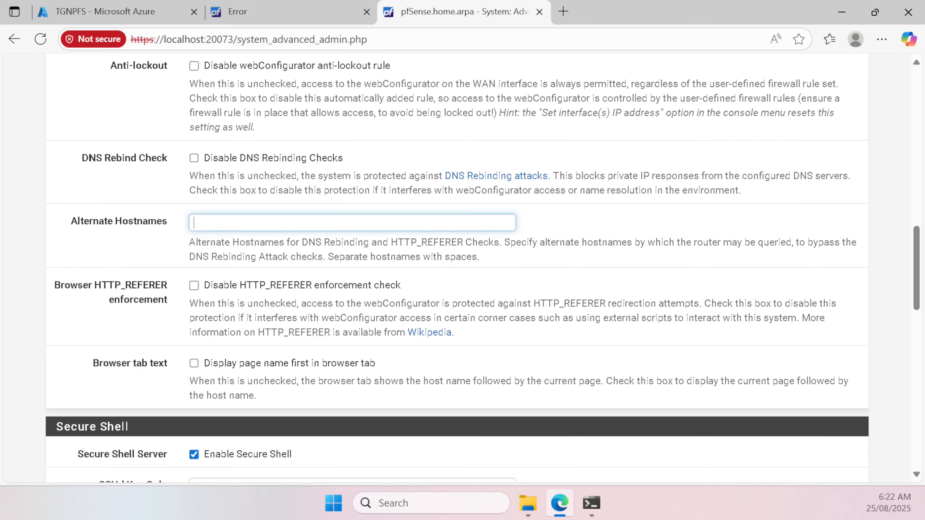
{"action": "key", "text": "ctrl+v"}
{"action": "scroll", "coordinate": [236, 239], "scroll_direction": "down", "scroll_amount": 10}
{"action": "scroll", "coordinate": [240, 244], "scroll_direction": "down", "scroll_amount": 5}
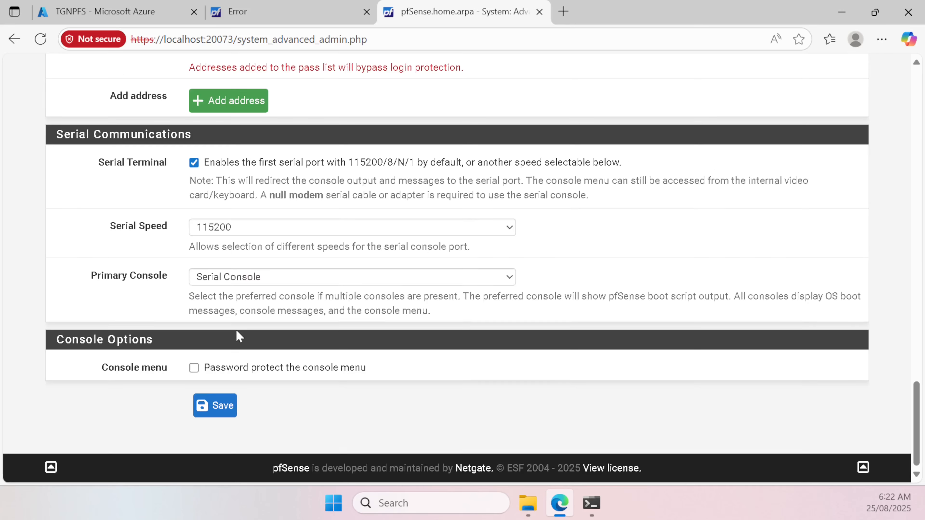
{"action": "left_click", "coordinate": [215, 405]}
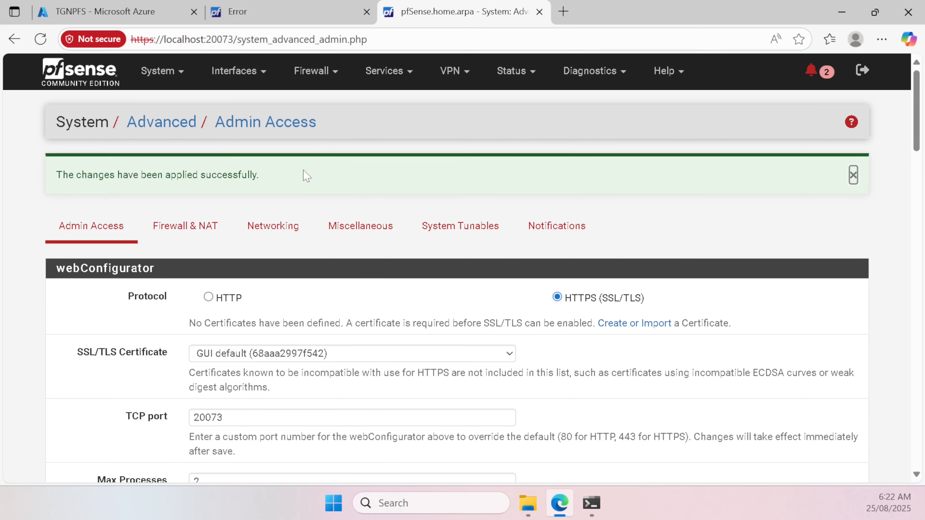
{"action": "left_click", "coordinate": [312, 17]}
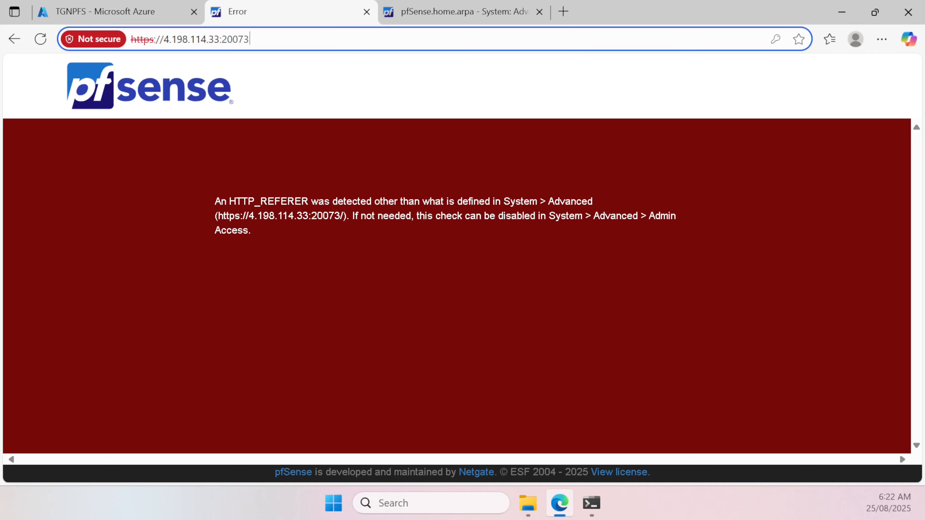
Step: Sign in to pfSense at 4.198.114.33:20073 as admin, select the system name pfSense.home.arpa, and return to Azure
{"action": "key", "text": "Return"}
{"action": "type", "text": "a"}
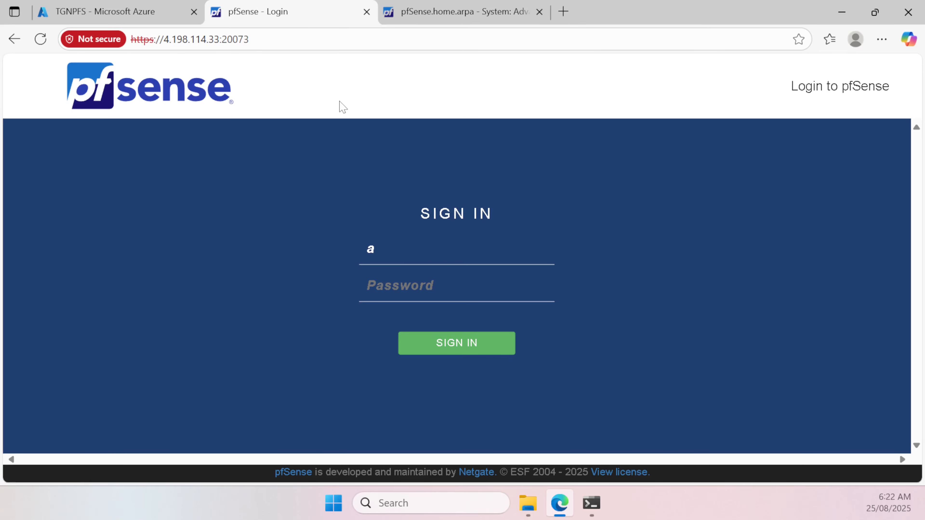
{"action": "type", "text": "dmin"}
{"action": "key", "text": "Tab"}
{"action": "type", "text": "p"}
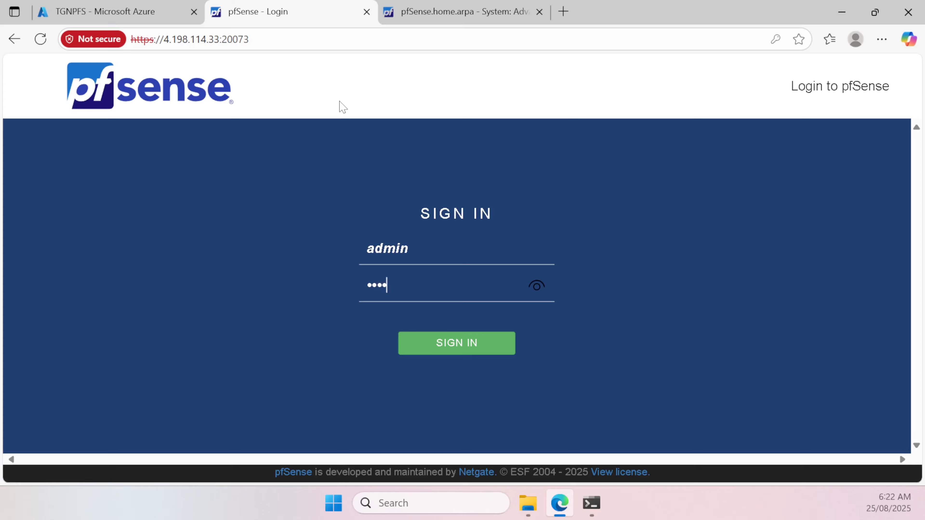
{"action": "type", "text": "••••••••"}
{"action": "key", "text": "Return"}
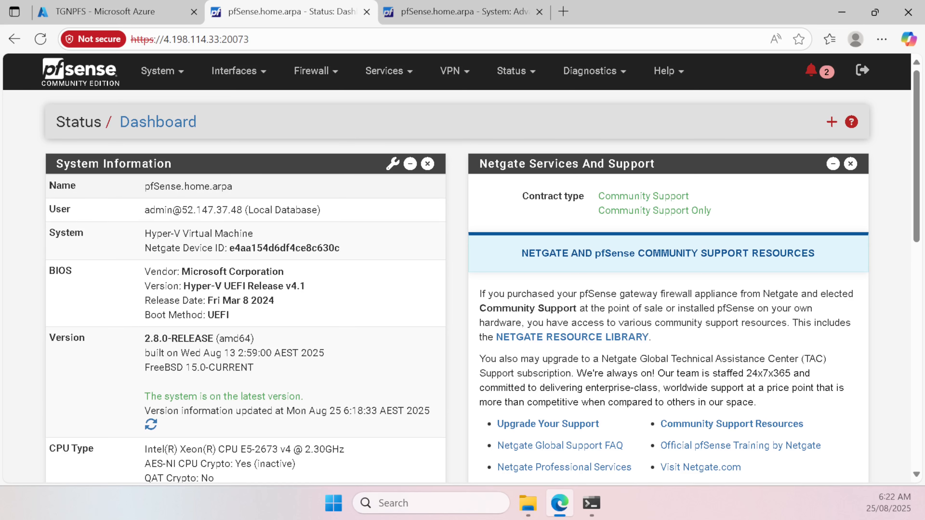
{"action": "left_click_drag", "start_coordinate": [144, 189], "coordinate": [292, 186]}
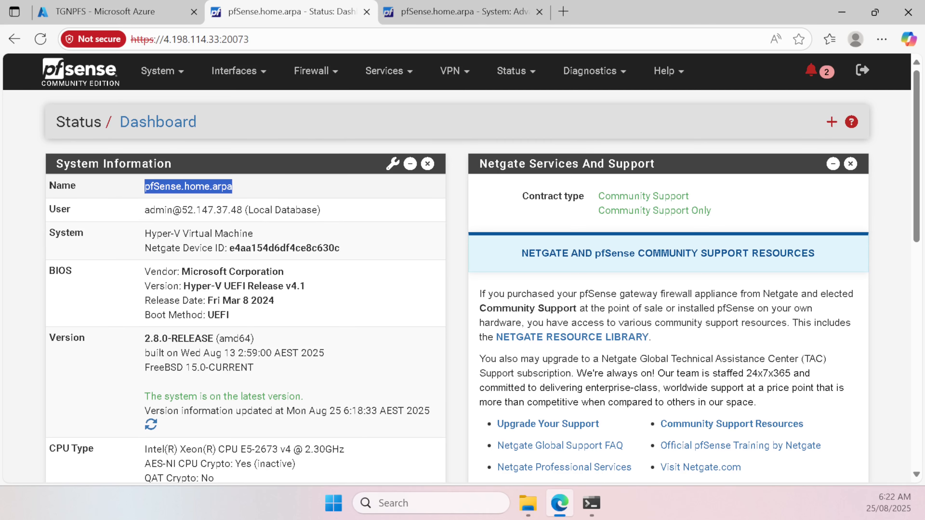
{"action": "left_click", "coordinate": [131, 10]}
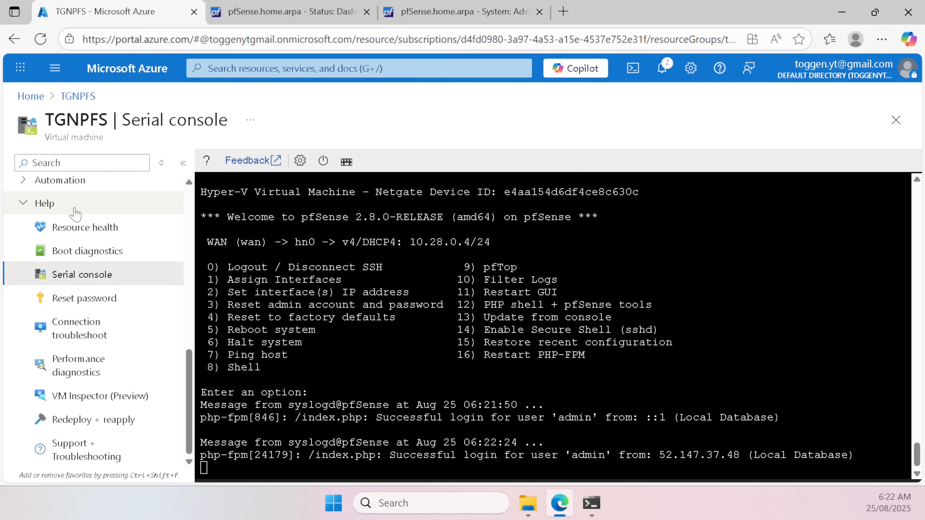
Step: Search the portal for 'Publ' and open the Public IP addresses list
{"action": "scroll", "coordinate": [97, 226], "scroll_direction": "up", "scroll_amount": 5}
{"action": "scroll", "coordinate": [97, 225], "scroll_direction": "up", "scroll_amount": 2}
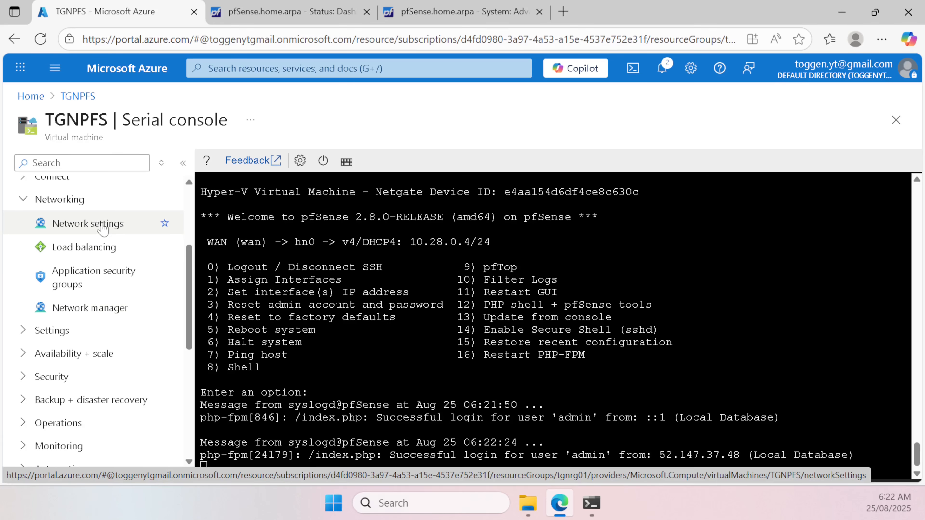
{"action": "left_click", "coordinate": [233, 68]}
{"action": "type", "text": "o"}
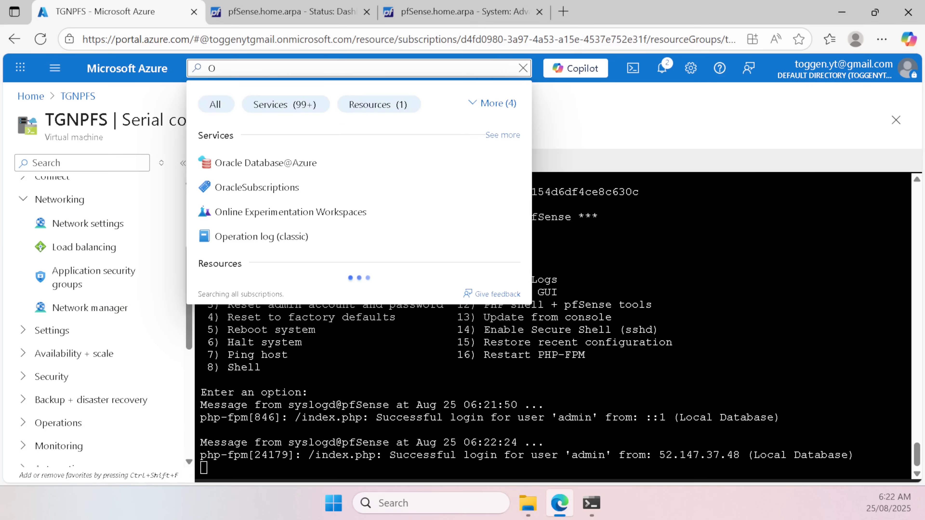
{"action": "key", "text": "BackSpace"}
{"action": "type", "text": "Pub"}
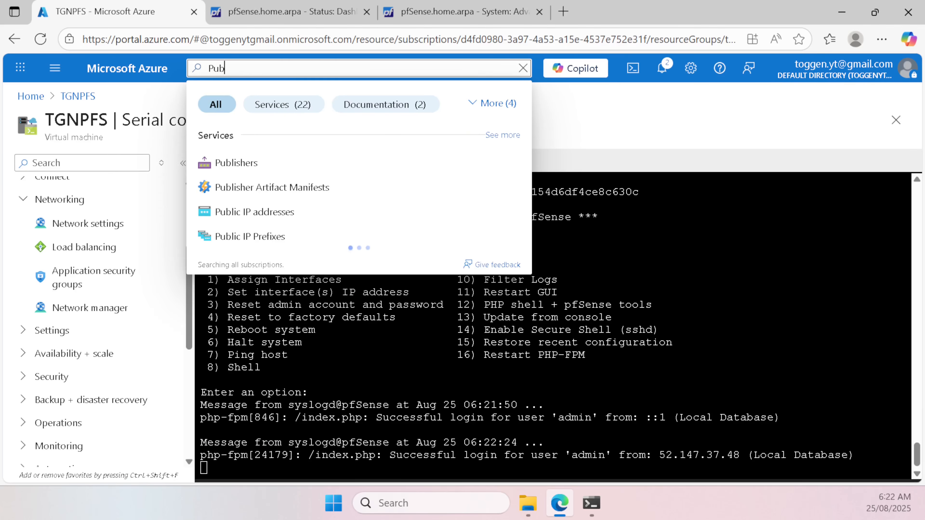
{"action": "type", "text": "l"}
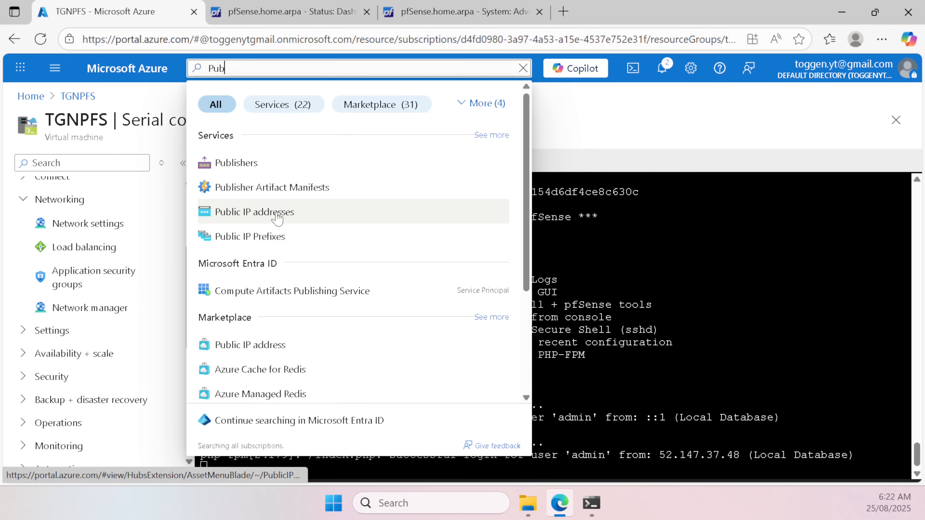
{"action": "left_click", "coordinate": [265, 211]}
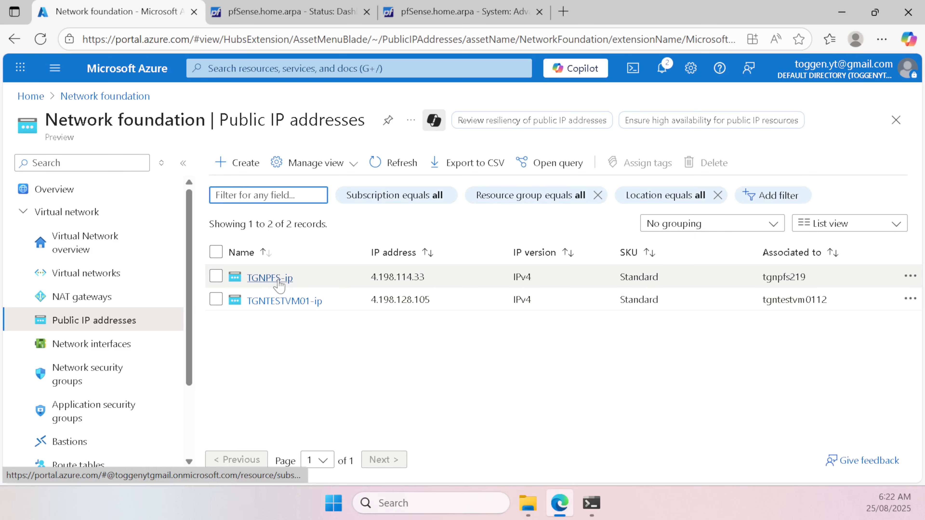
Step: Give TGNPFS-ip the DNS name label tgnpfs in its Configuration settings and save
{"action": "left_click", "coordinate": [278, 279]}
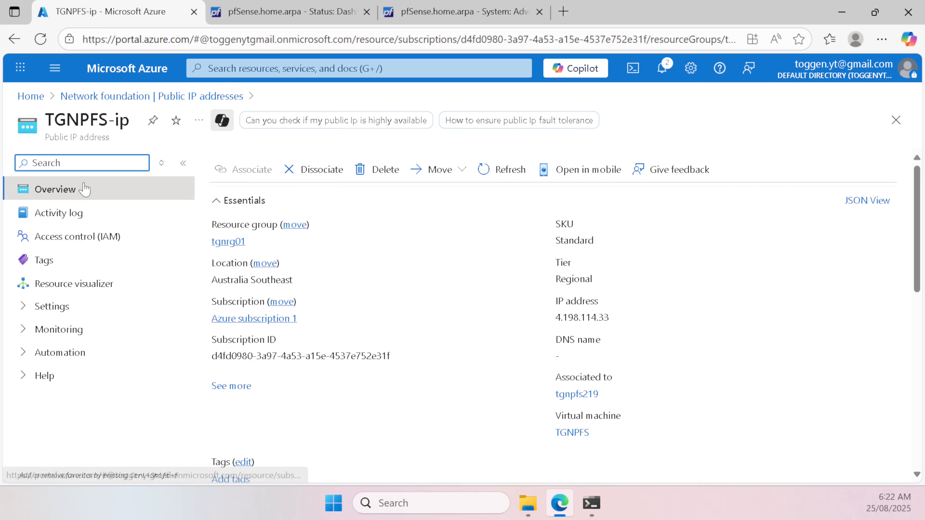
{"action": "left_click", "coordinate": [72, 307]}
{"action": "left_click", "coordinate": [104, 331]}
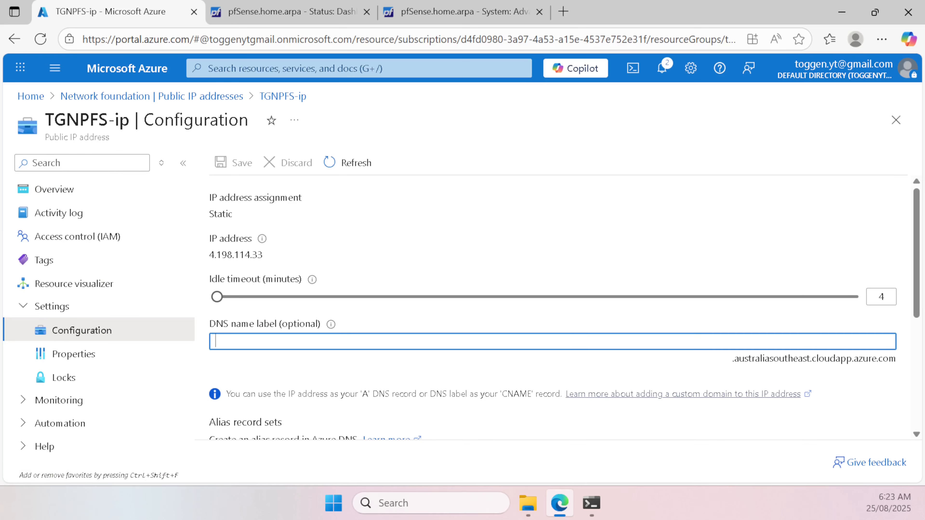
{"action": "type", "text": "tgnpfs"}
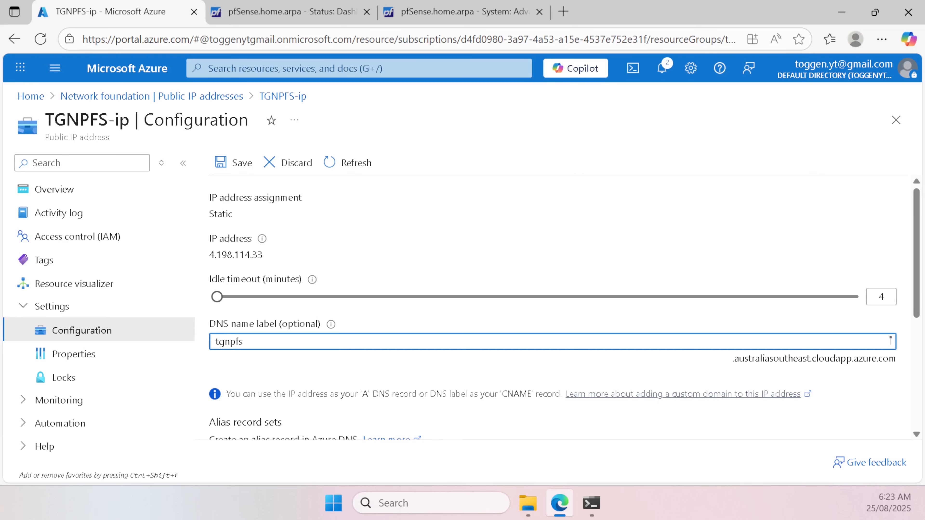
{"action": "left_click", "coordinate": [233, 163]}
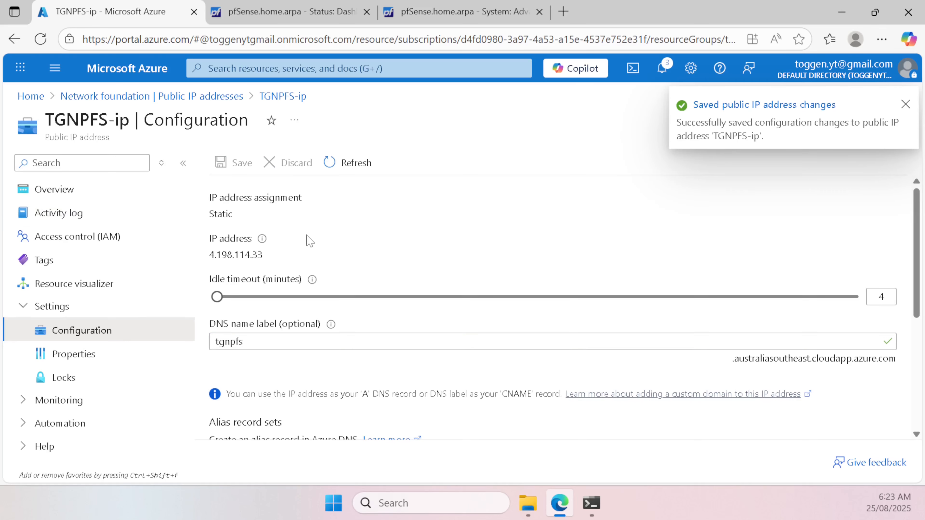
Step: Refresh the TGNPFS-ip overview and copy the DNS name tgnpfs.australiasoutheast.cloudapp.azure.com
{"action": "left_click", "coordinate": [72, 191]}
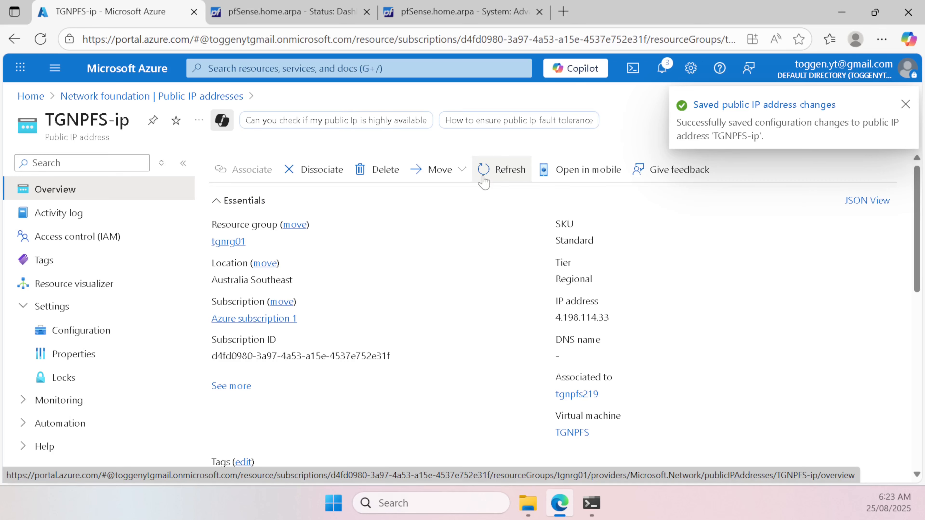
{"action": "left_click", "coordinate": [484, 178]}
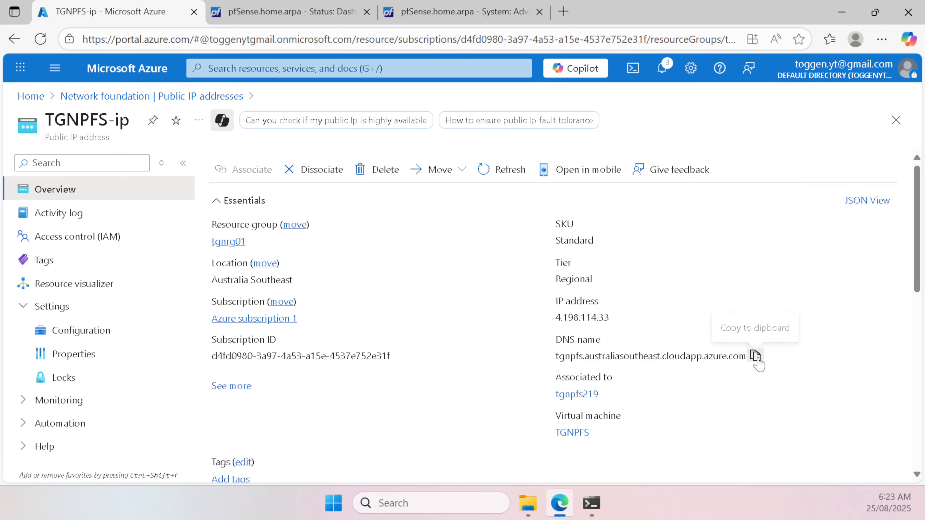
{"action": "left_click", "coordinate": [755, 357]}
{"action": "left_click", "coordinate": [288, 12]}
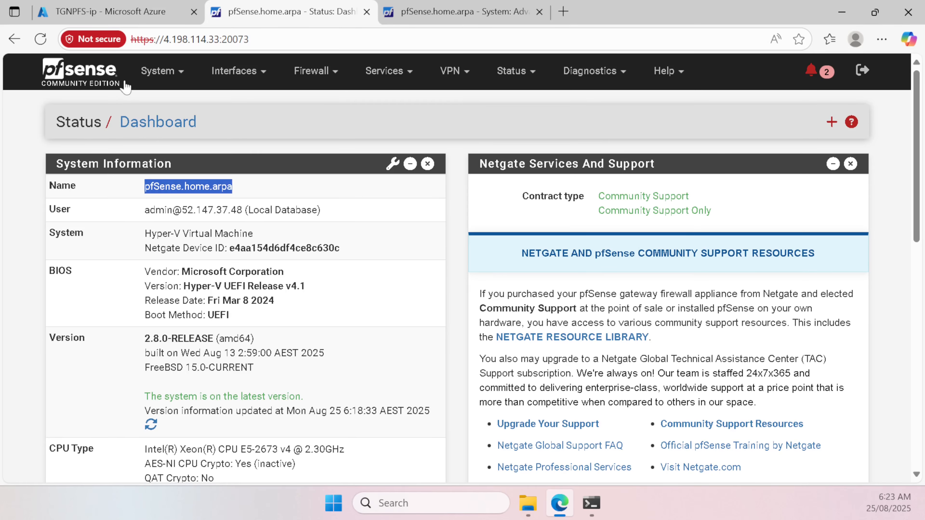
Step: In General Setup, save hostname tgnpfs and domain australiasoutheast.cloudapp.azure.com, replacing home.arpa
{"action": "left_click", "coordinate": [157, 70]}
{"action": "left_click", "coordinate": [173, 147]}
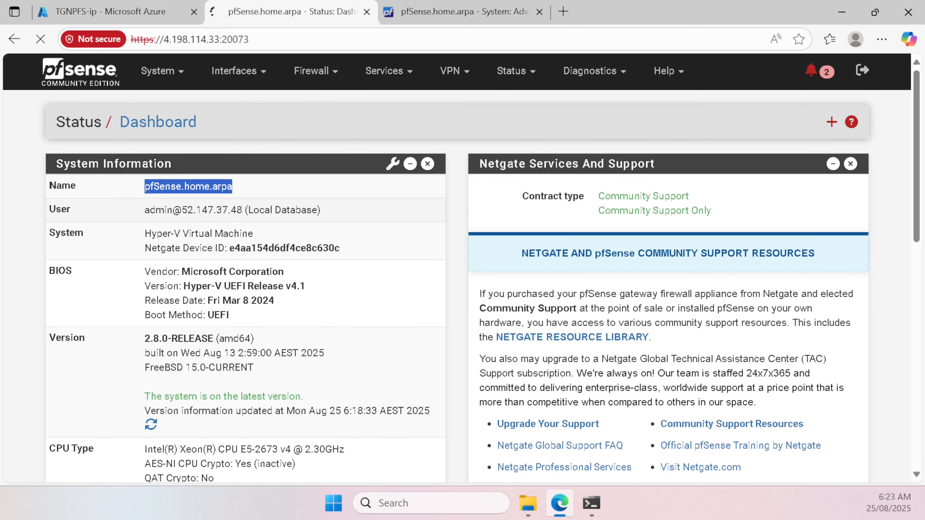
{"action": "key", "text": "ctrl+a"}
{"action": "key", "text": "ctrl+v"}
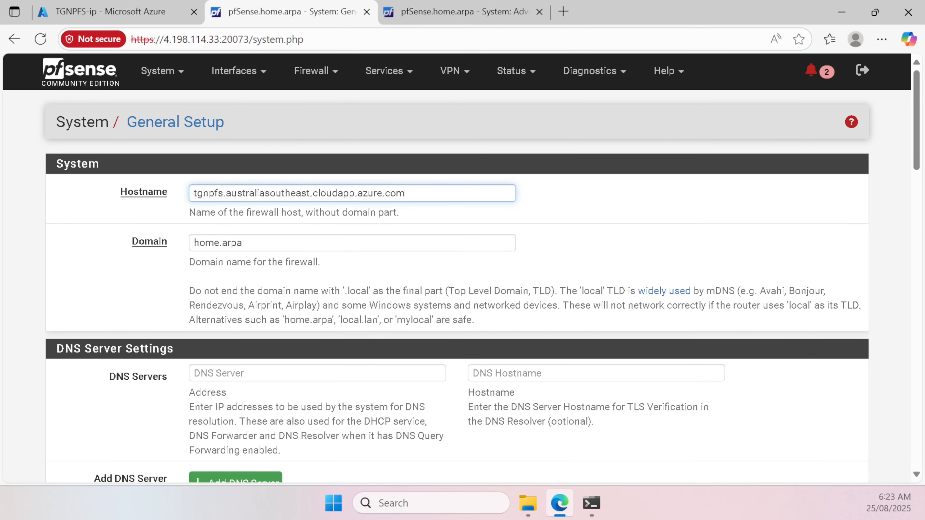
{"action": "left_click_drag", "start_coordinate": [223, 193], "coordinate": [636, 204]}
{"action": "key", "text": "ctrl+x"}
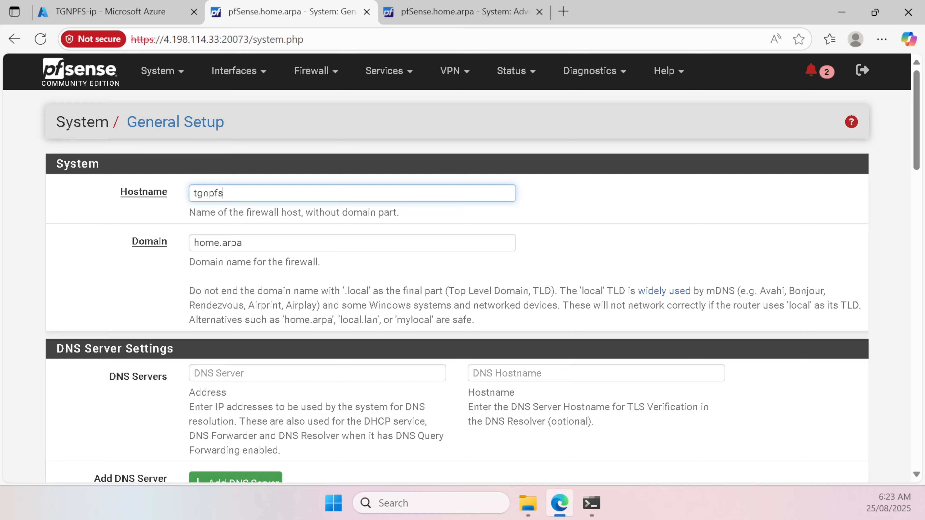
{"action": "key", "text": "Tab"}
{"action": "key", "text": "ctrl+v"}
{"action": "key", "text": "Delete"}
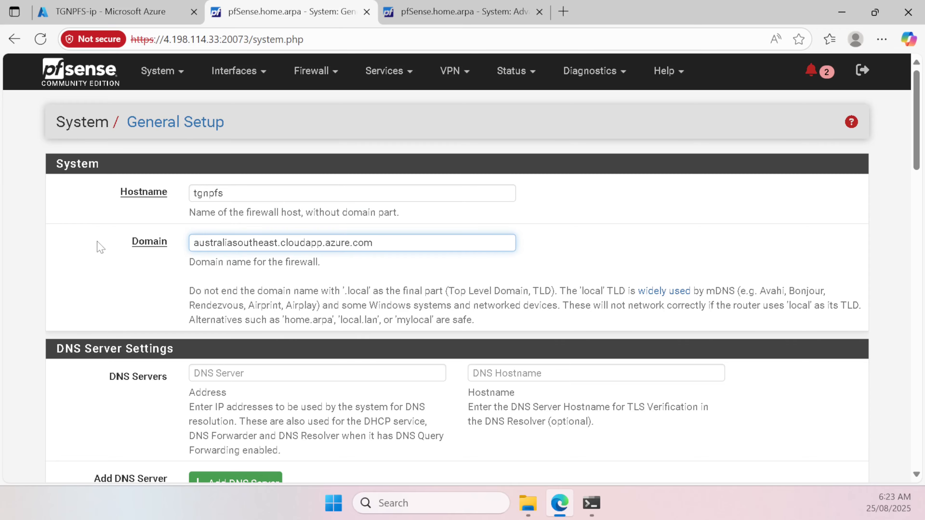
{"action": "scroll", "coordinate": [103, 257], "scroll_direction": "down", "scroll_amount": 20}
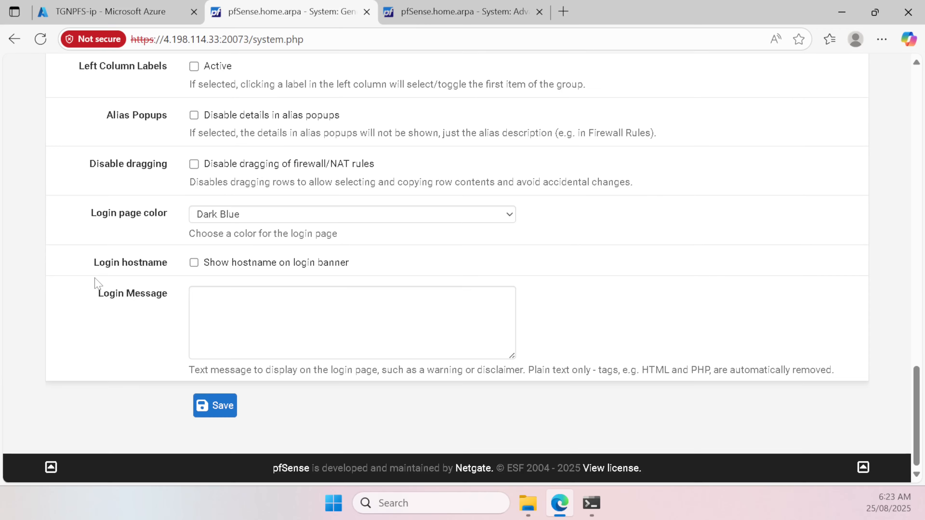
{"action": "left_click", "coordinate": [215, 405]}
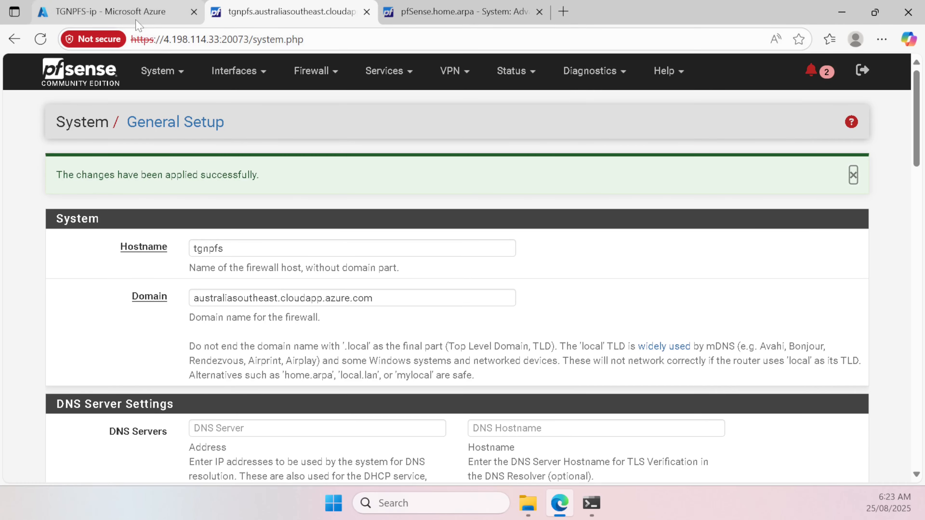
{"action": "left_click", "coordinate": [122, 5]}
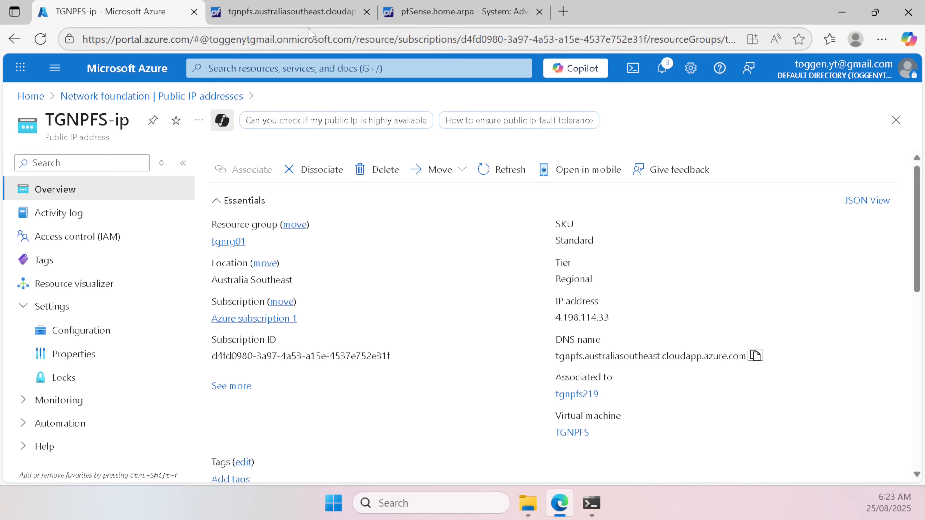
Step: Load pfSense at tgnpfs.australiasoutheast.cloudapp.azure.com:20073, proceeding past the certificate warning
{"action": "left_click", "coordinate": [288, 15]}
{"action": "left_click_drag", "start_coordinate": [172, 39], "coordinate": [228, 39]}
{"action": "key", "text": "ctrl+v"}
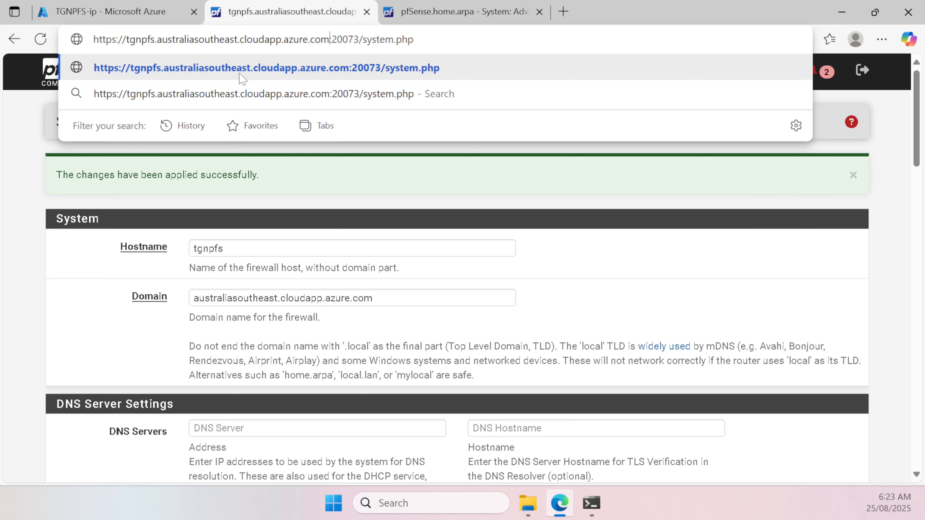
{"action": "key", "text": "Return"}
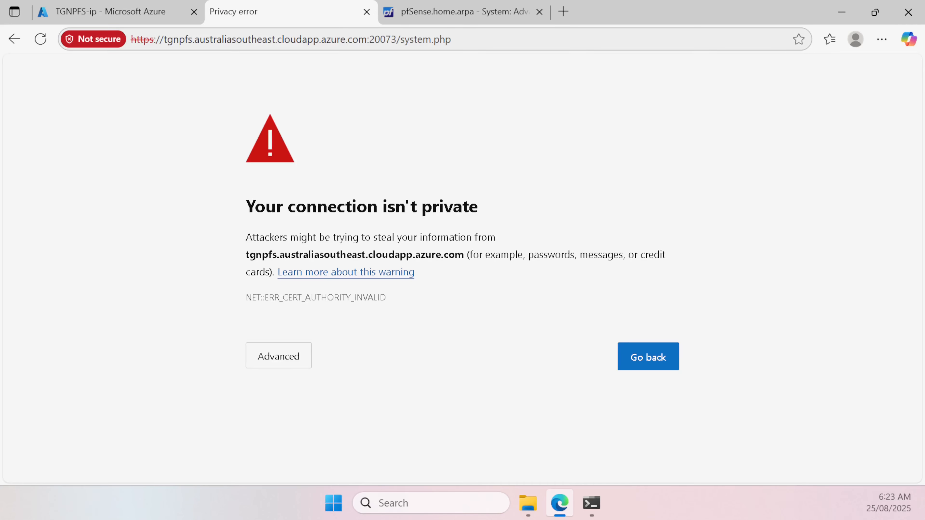
{"action": "left_click", "coordinate": [284, 356]}
{"action": "scroll", "coordinate": [336, 359], "scroll_direction": "down", "scroll_amount": 1}
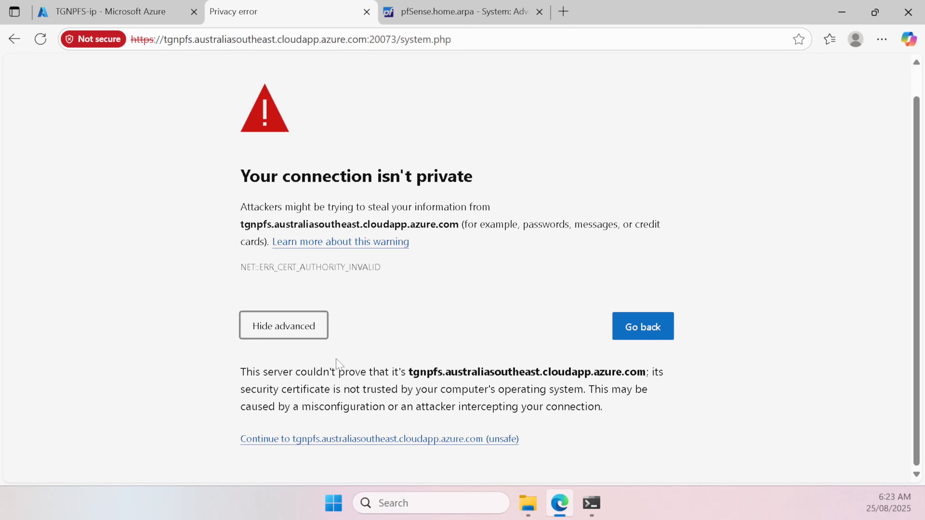
{"action": "left_click", "coordinate": [344, 440]}
Step: Log in as admin with the account password to reach the dashboard
{"action": "type", "text": "admin"}
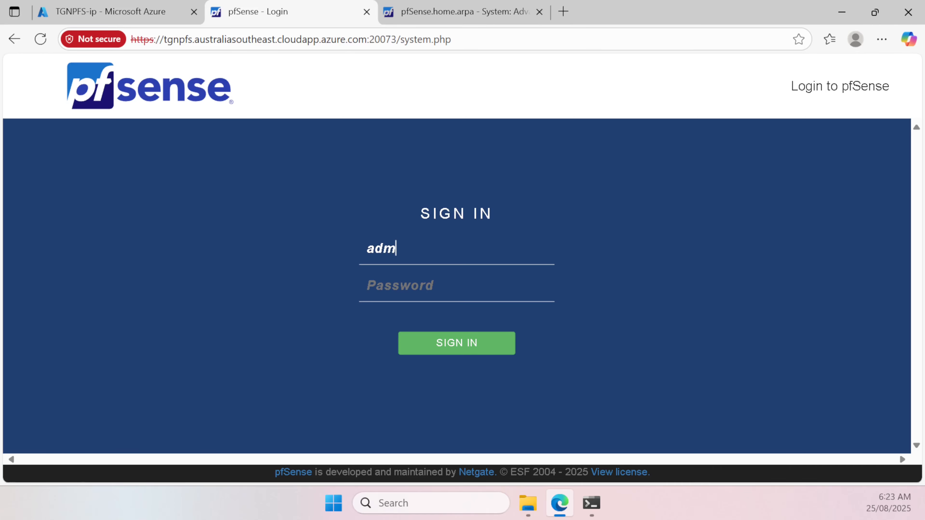
{"action": "key", "text": "Tab"}
{"action": "type", "text": "*"}
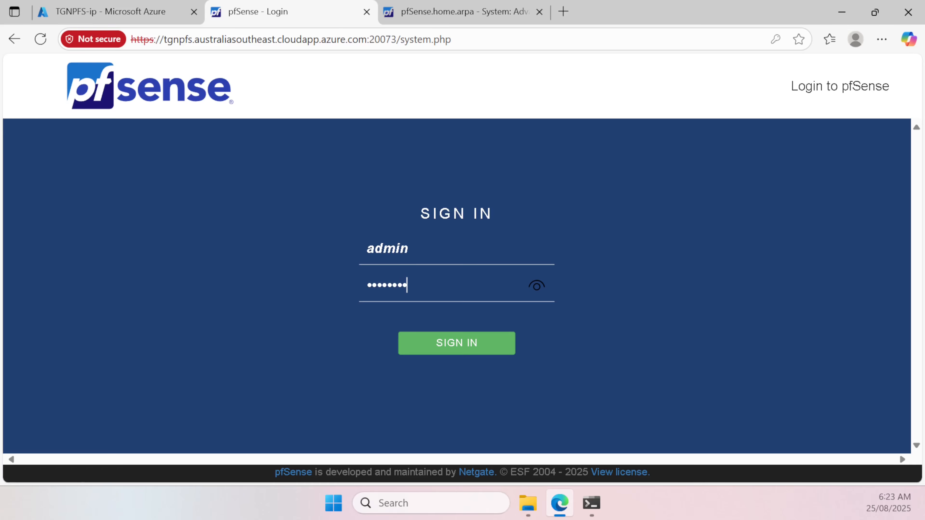
{"action": "key", "text": "Return"}
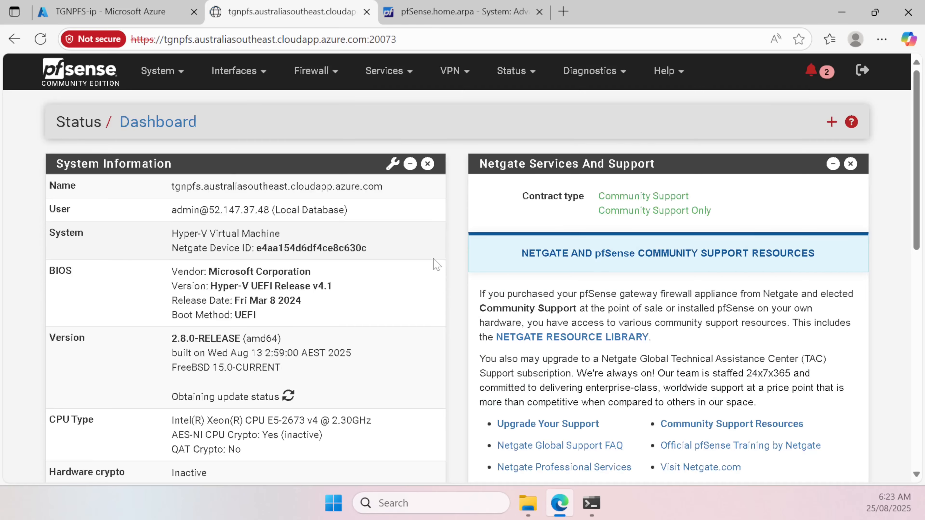
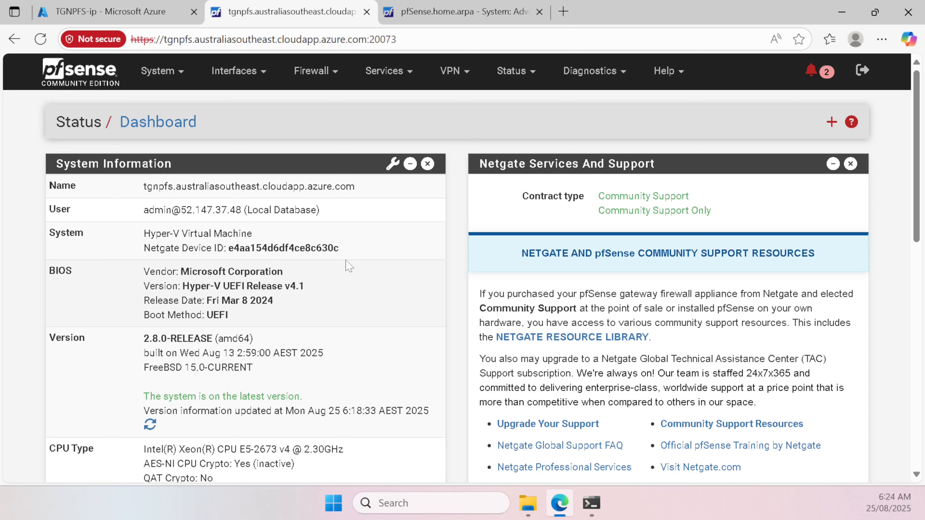
Step: Look up the WAN interface's IPv6 link-local address on pfSense's Status > Interfaces page
{"action": "left_click", "coordinate": [528, 74]}
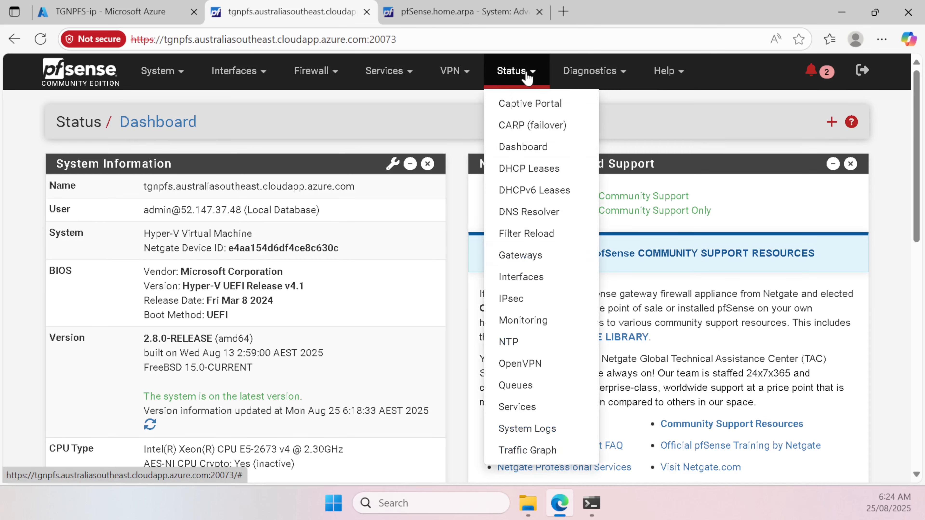
{"action": "left_click", "coordinate": [546, 278]}
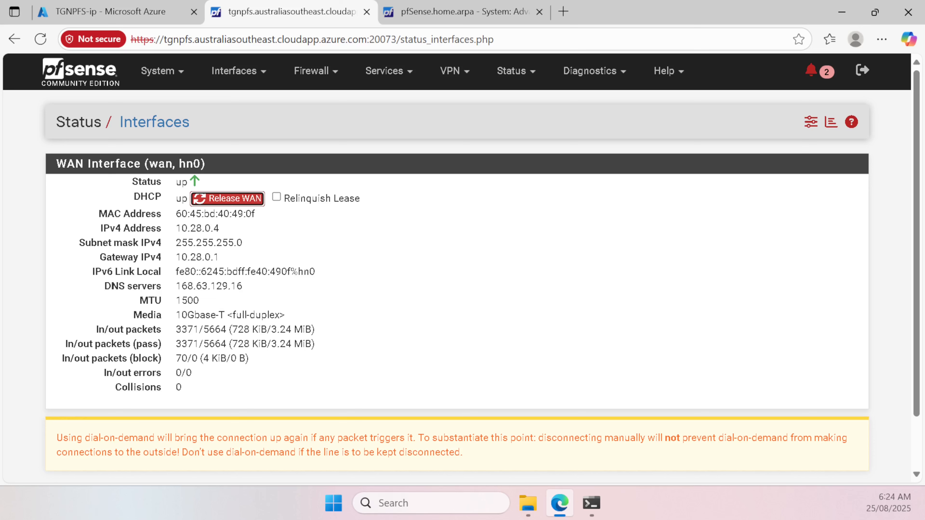
{"action": "left_click_drag", "start_coordinate": [176, 272], "coordinate": [287, 272]}
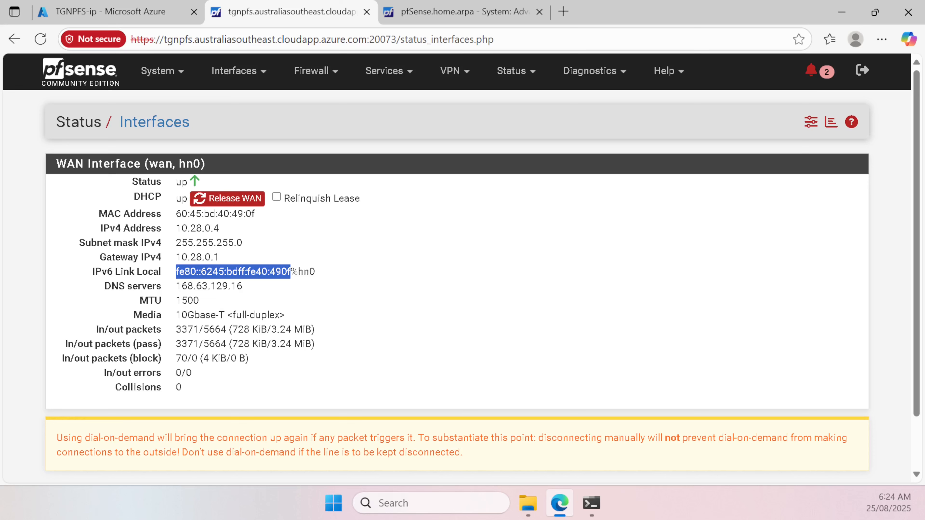
{"action": "left_click", "coordinate": [261, 325]}
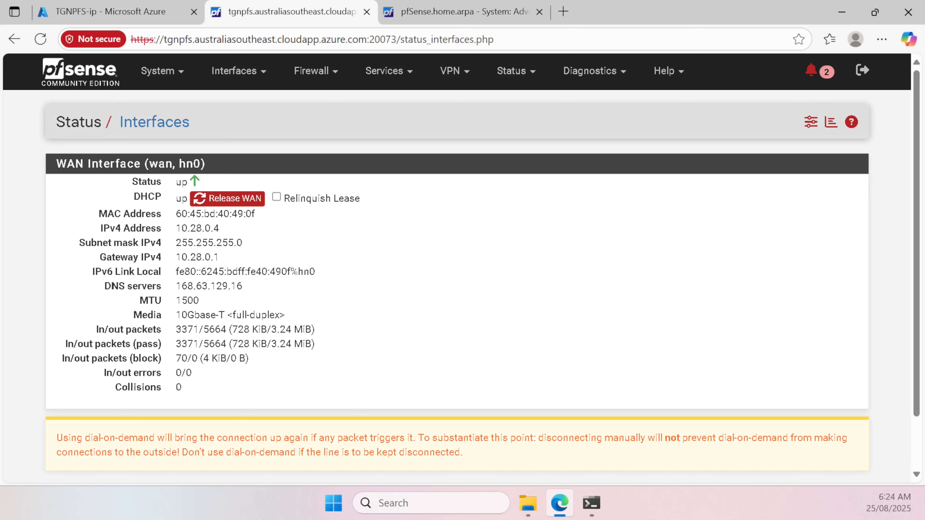
Step: Review the WAN interface's DHCP and DHCP6 settings, then return to the Azure TGNPFS-ip overview
{"action": "left_click", "coordinate": [263, 71]}
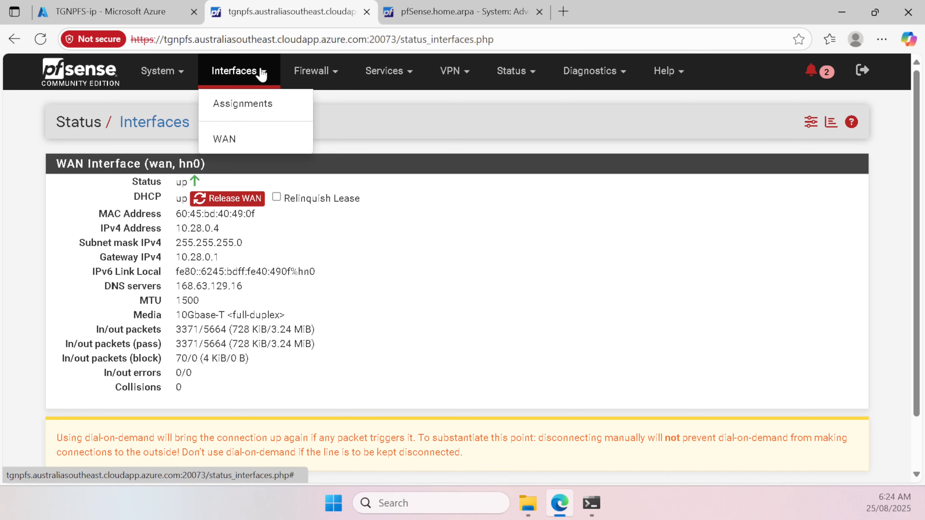
{"action": "left_click", "coordinate": [240, 143]}
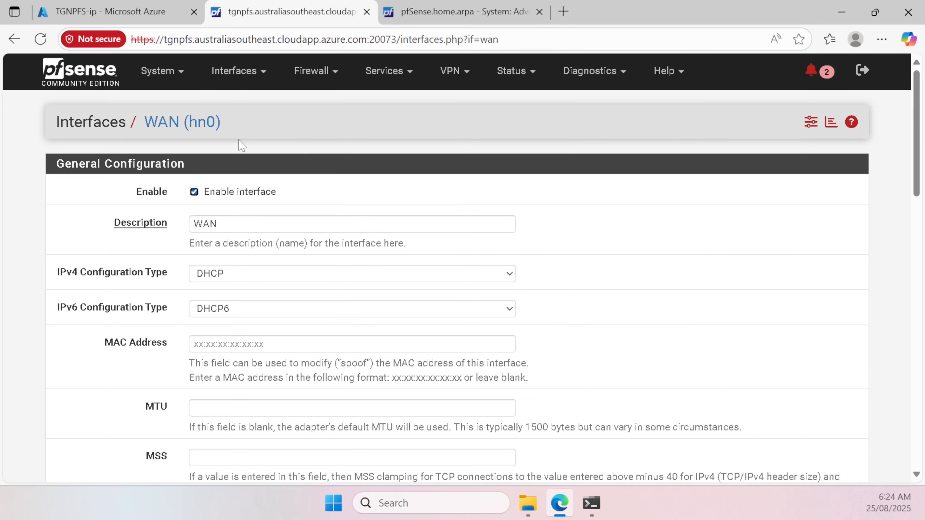
{"action": "scroll", "coordinate": [155, 297], "scroll_direction": "down", "scroll_amount": 3}
{"action": "scroll", "coordinate": [155, 297], "scroll_direction": "up", "scroll_amount": 3}
{"action": "scroll", "coordinate": [155, 297], "scroll_direction": "down", "scroll_amount": 2}
{"action": "scroll", "coordinate": [249, 245], "scroll_direction": "down", "scroll_amount": 2}
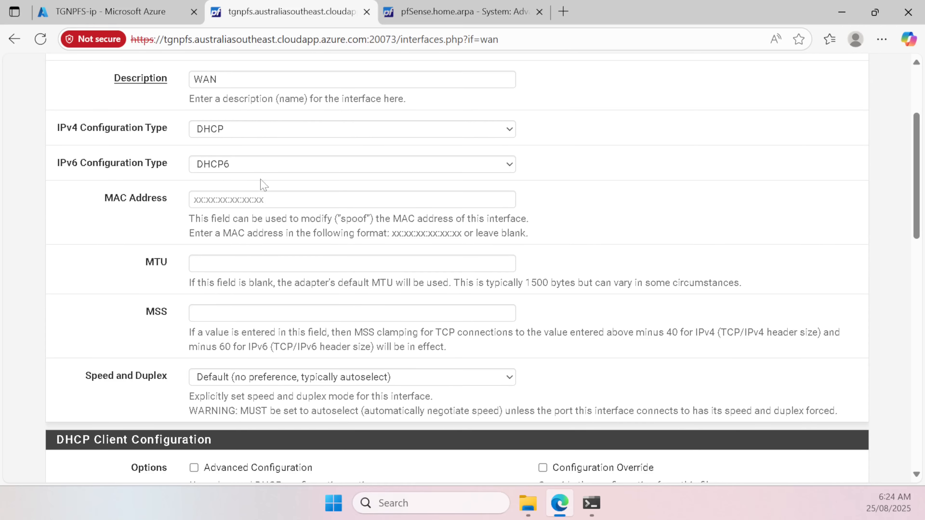
{"action": "scroll", "coordinate": [264, 185], "scroll_direction": "down", "scroll_amount": 10}
{"action": "scroll", "coordinate": [262, 196], "scroll_direction": "down", "scroll_amount": 11}
{"action": "scroll", "coordinate": [255, 219], "scroll_direction": "up", "scroll_amount": 20}
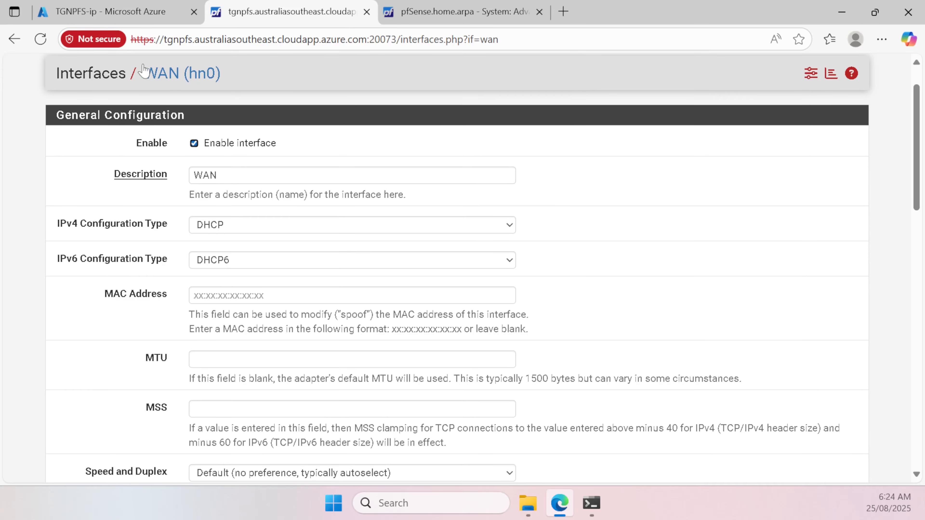
{"action": "left_click", "coordinate": [164, 16]}
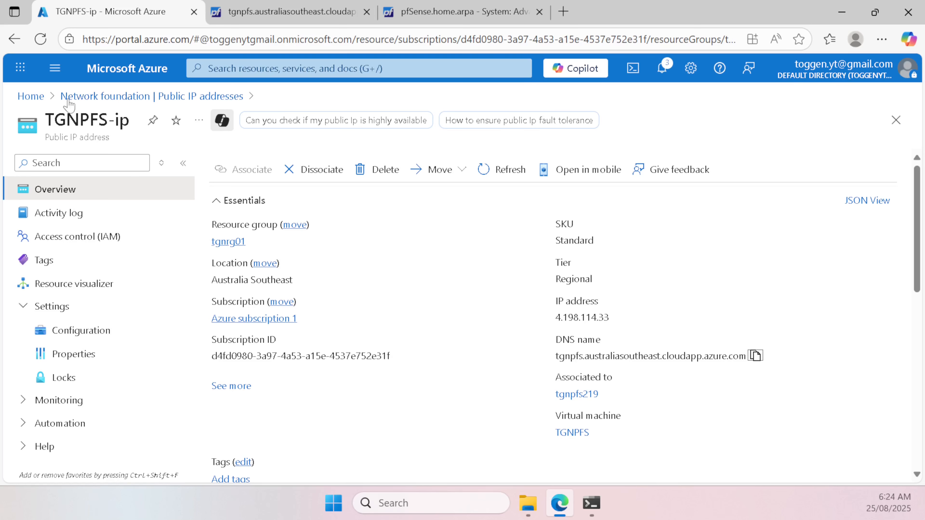
Step: From the TGNPFS VM's network settings, open tgnpfs219's IP configurations (only ipconfig1) and start adding one
{"action": "left_click", "coordinate": [30, 96]}
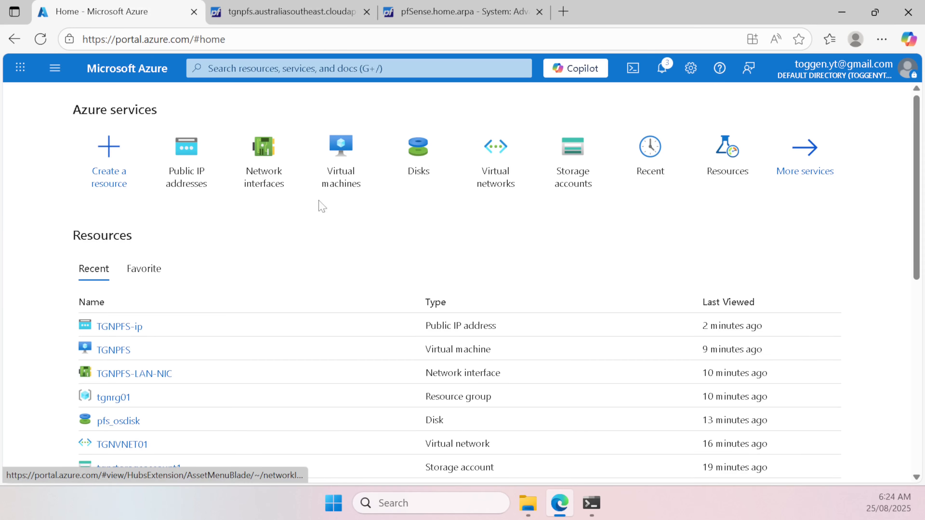
{"action": "left_click", "coordinate": [338, 166]}
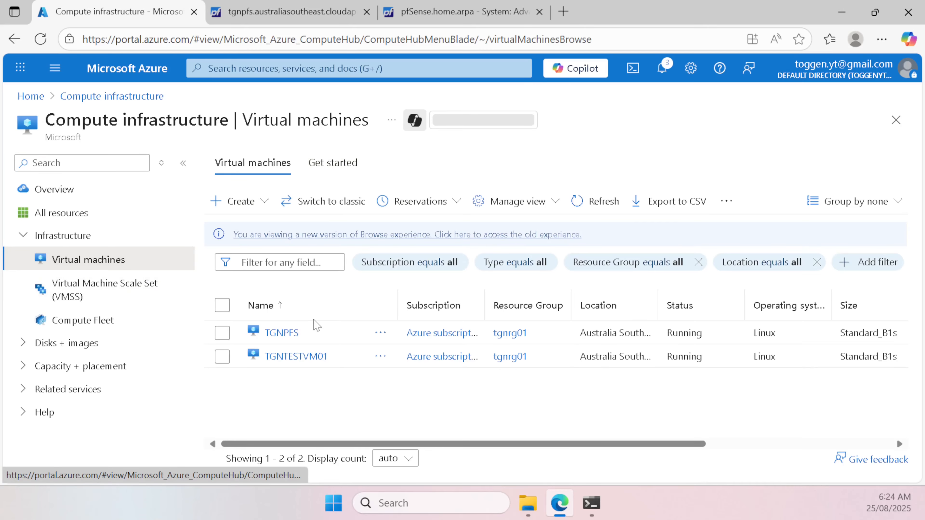
{"action": "left_click", "coordinate": [281, 332]}
{"action": "scroll", "coordinate": [146, 310], "scroll_direction": "down", "scroll_amount": 3}
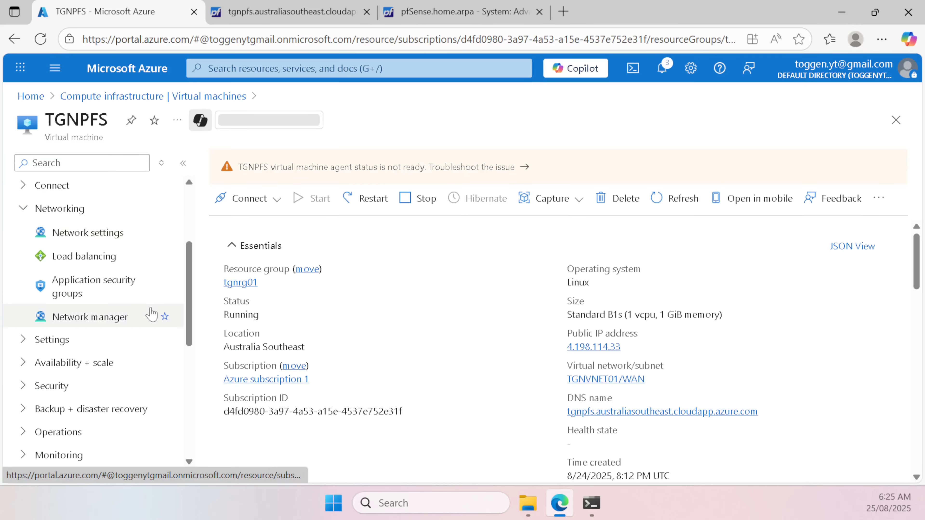
{"action": "left_click", "coordinate": [101, 237]}
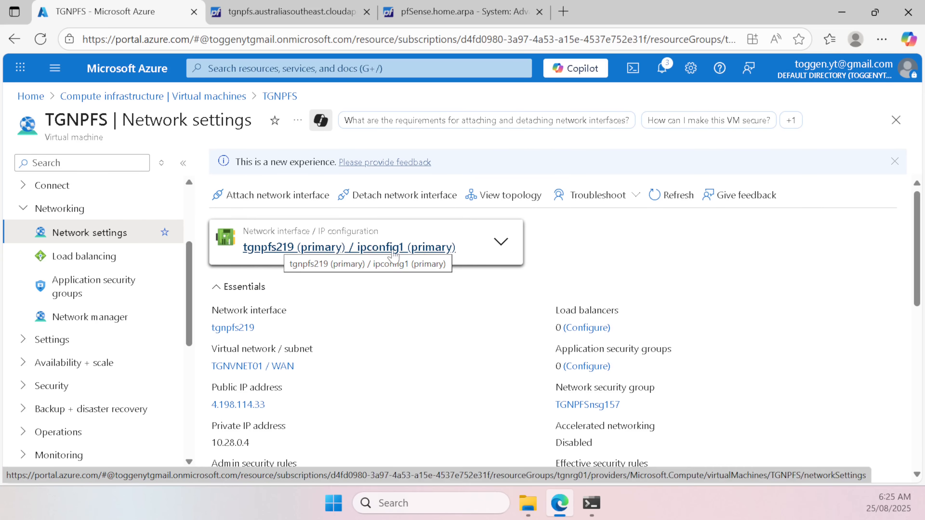
{"action": "left_click", "coordinate": [501, 243]}
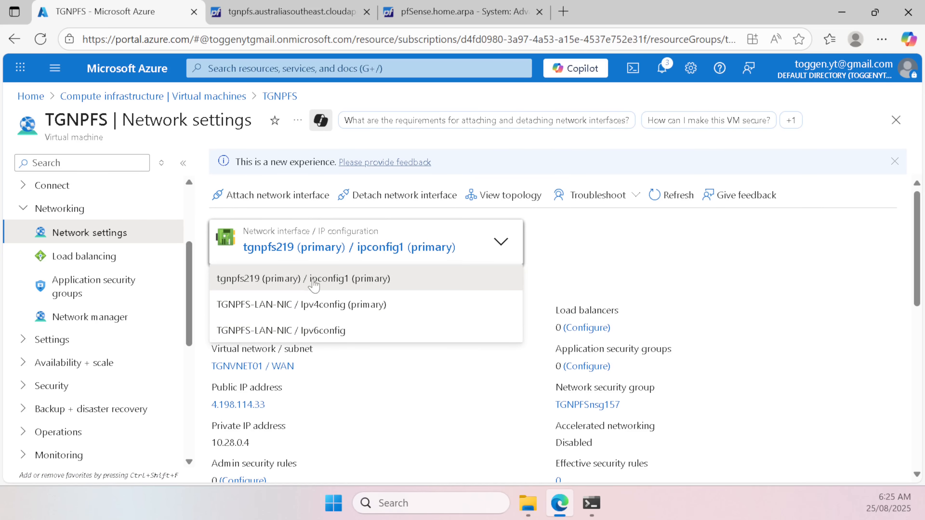
{"action": "left_click", "coordinate": [303, 248]}
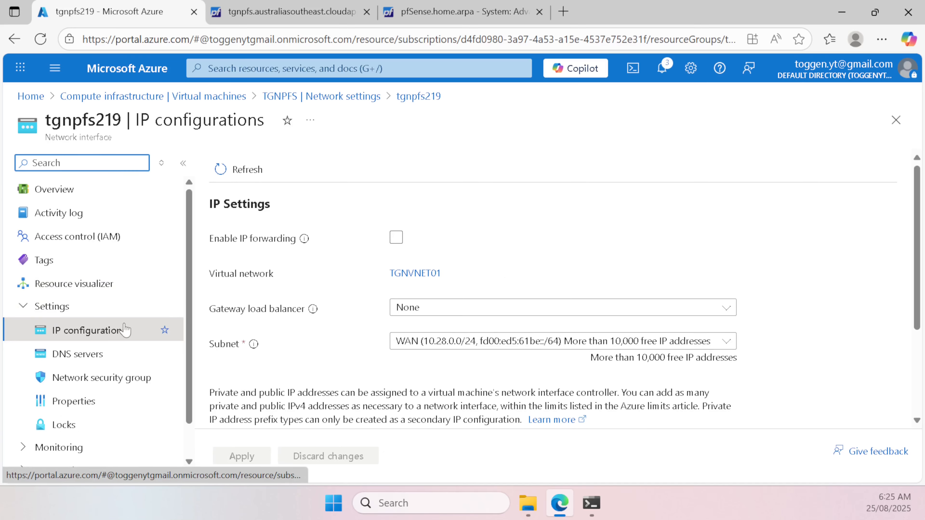
{"action": "scroll", "coordinate": [124, 330], "scroll_direction": "down", "scroll_amount": 1}
{"action": "scroll", "coordinate": [221, 306], "scroll_direction": "down", "scroll_amount": 3}
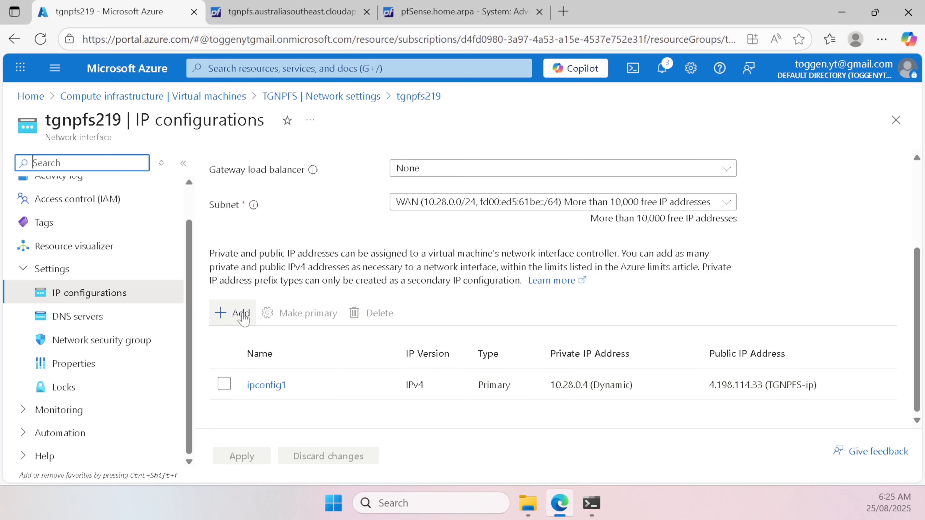
{"action": "left_click", "coordinate": [240, 313]}
Step: Add IP configuration ipv6config as dynamic IPv6 with a new associated public IP address
{"action": "left_click", "coordinate": [697, 199]}
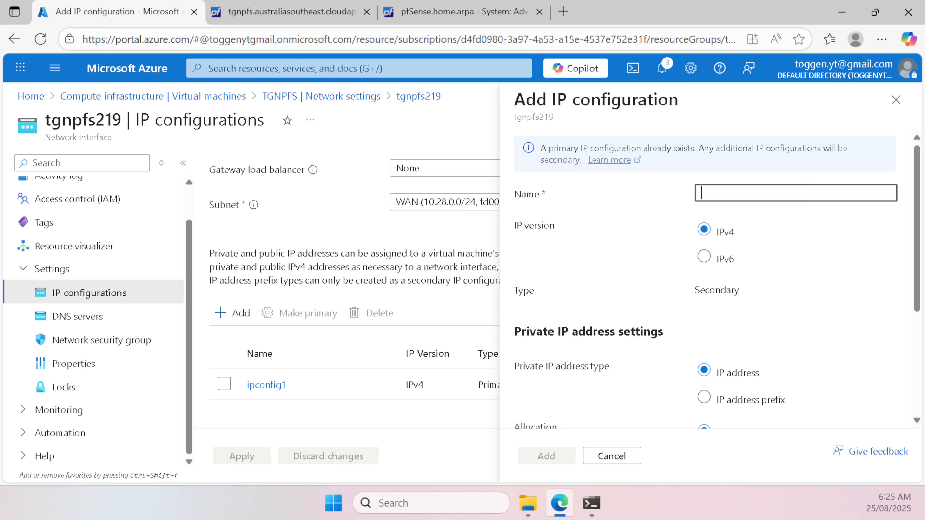
{"action": "type", "text": "ipc"}
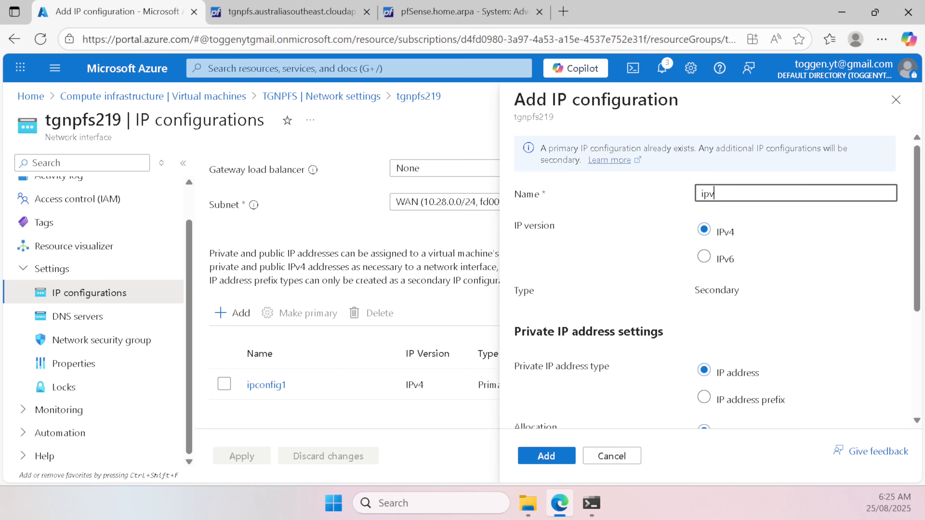
{"action": "key", "text": "Tab"}
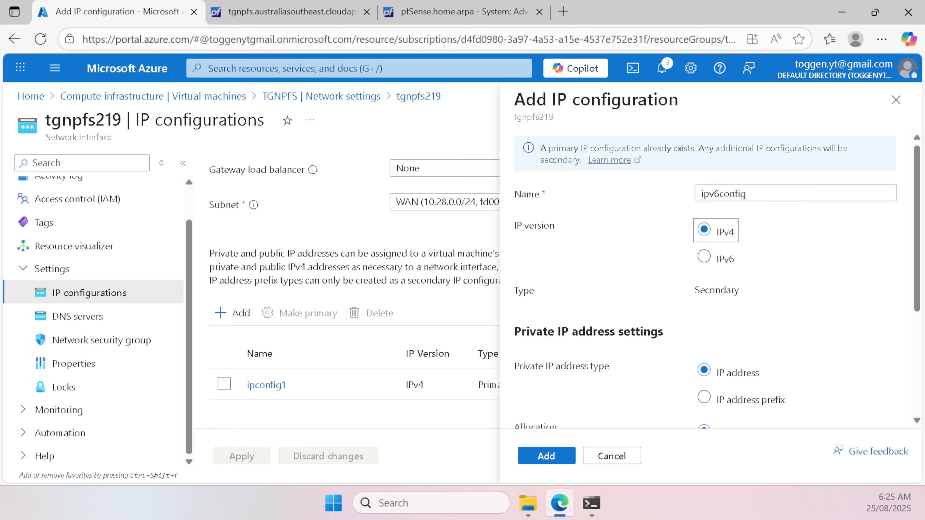
{"action": "left_click", "coordinate": [734, 257]}
{"action": "left_click", "coordinate": [719, 263]}
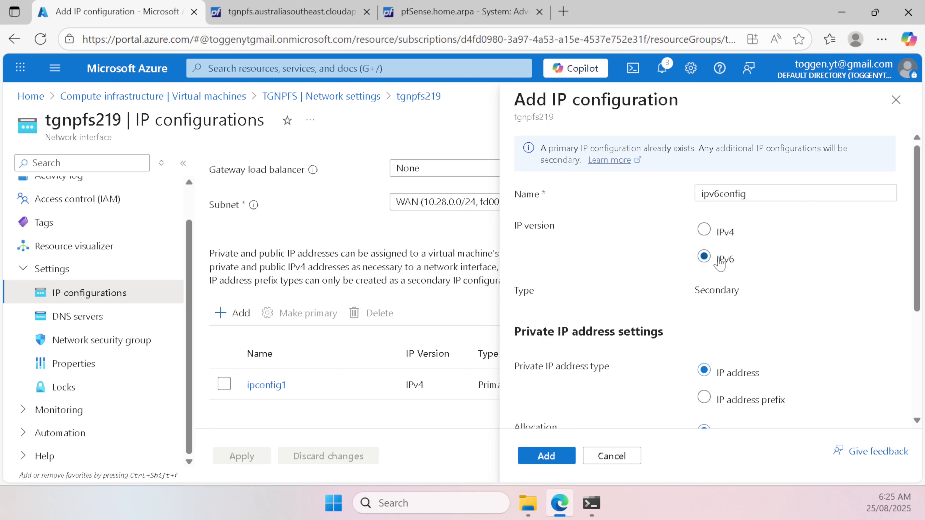
{"action": "scroll", "coordinate": [765, 273], "scroll_direction": "down", "scroll_amount": 2}
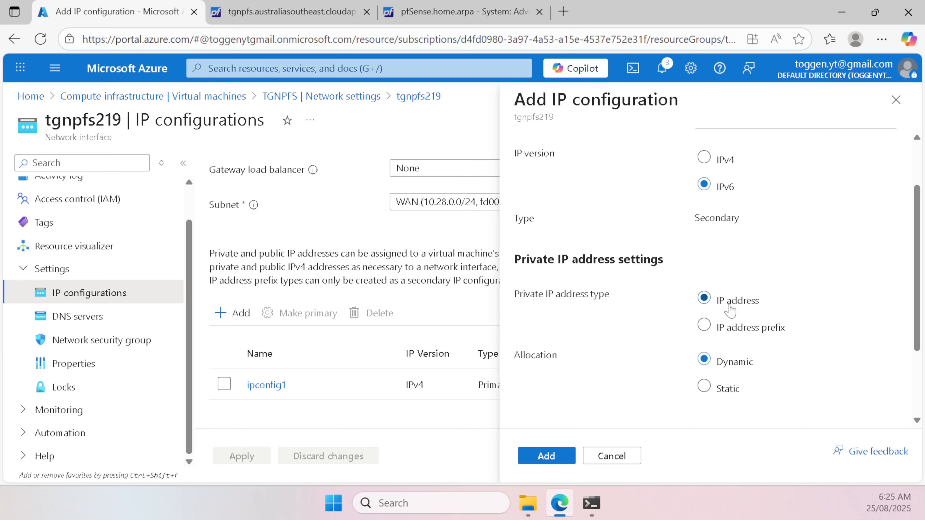
{"action": "scroll", "coordinate": [791, 299], "scroll_direction": "down", "scroll_amount": 3}
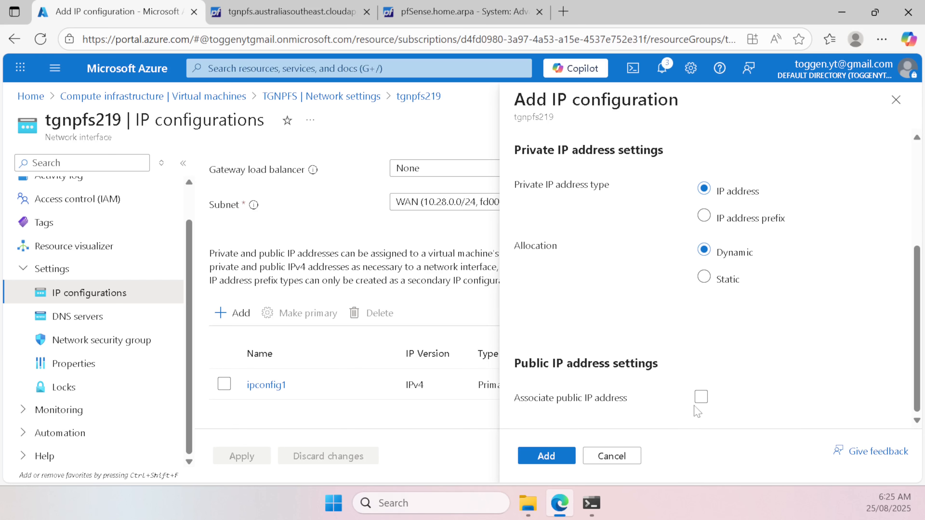
{"action": "left_click", "coordinate": [701, 397]}
{"action": "scroll", "coordinate": [816, 362], "scroll_direction": "down", "scroll_amount": 1}
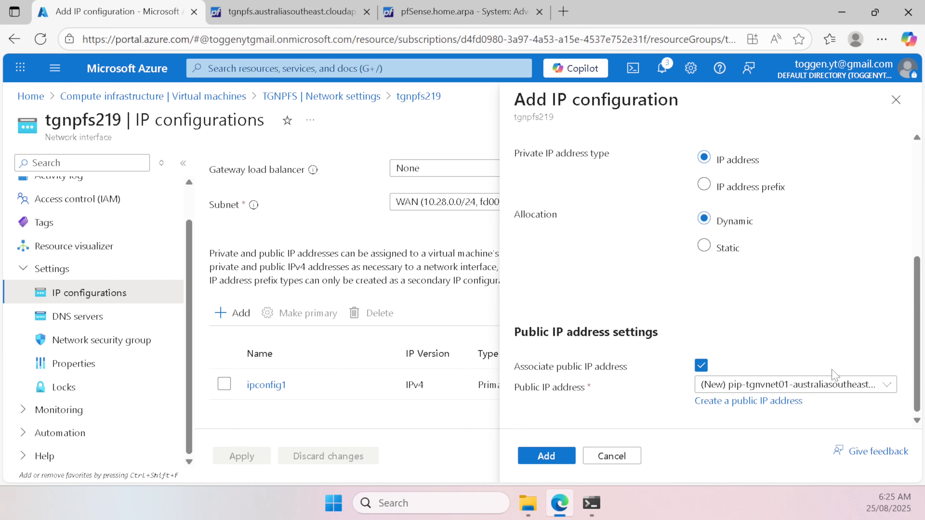
{"action": "left_click", "coordinate": [887, 383]}
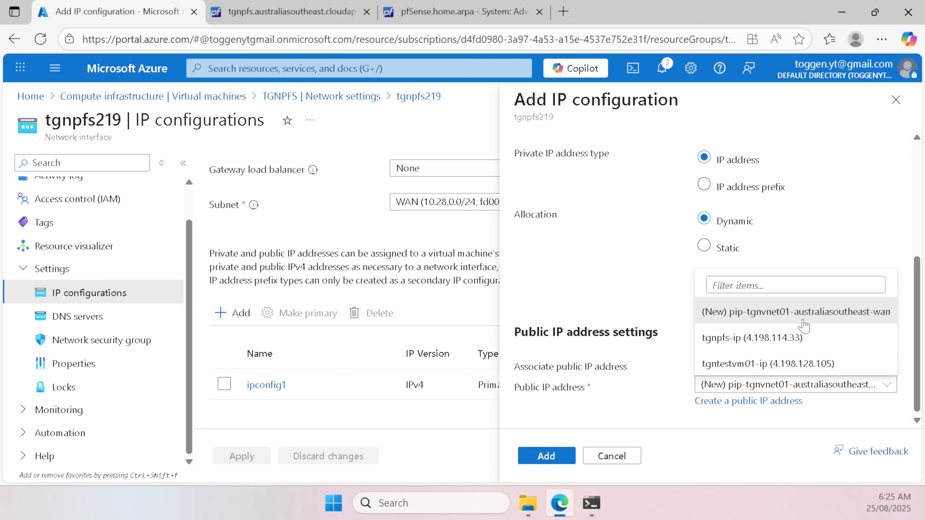
{"action": "left_click", "coordinate": [799, 312]}
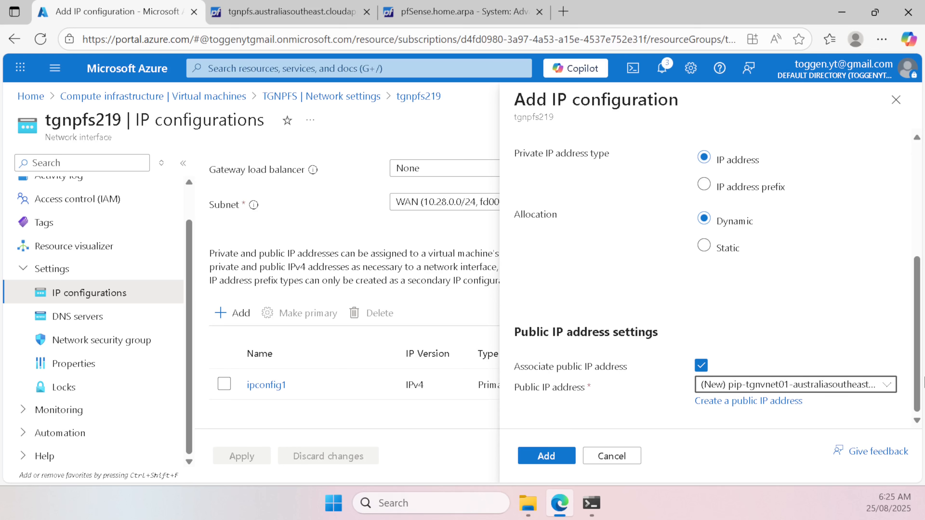
{"action": "left_click", "coordinate": [547, 460]}
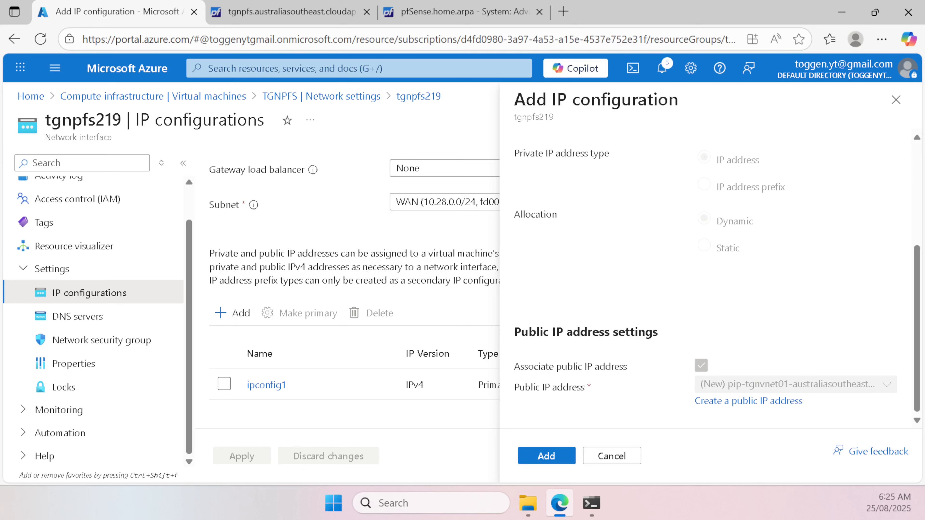
Step: In pfSense Interface Assignments, add port hn1 as a new interface
{"action": "left_click", "coordinate": [472, 20]}
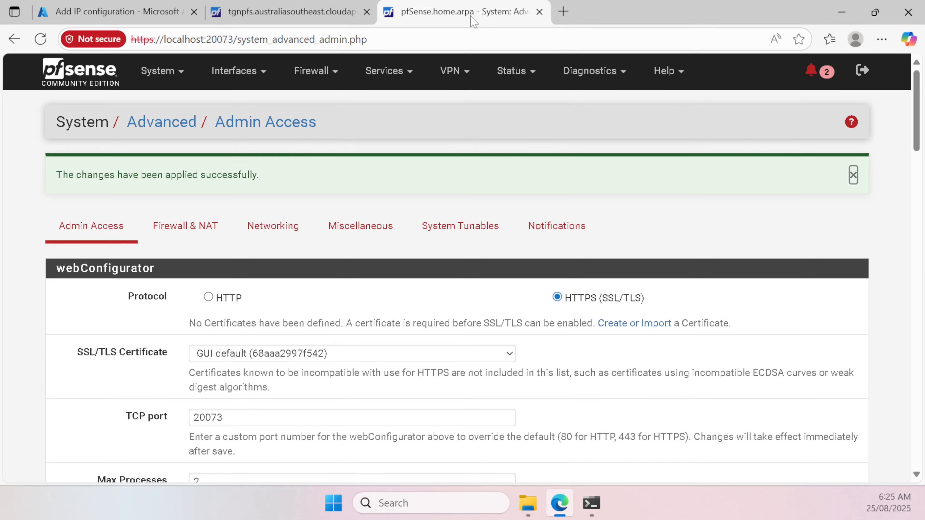
{"action": "left_click", "coordinate": [237, 73]}
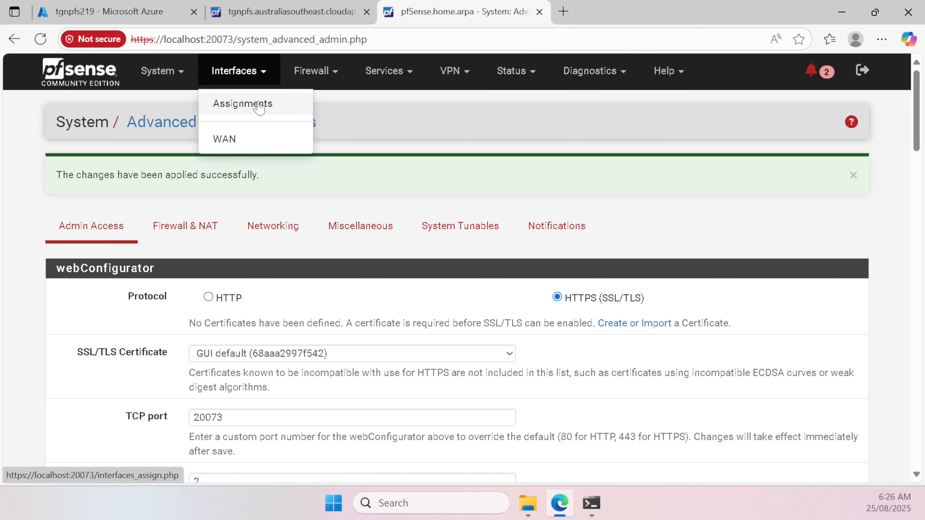
{"action": "left_click", "coordinate": [248, 103]}
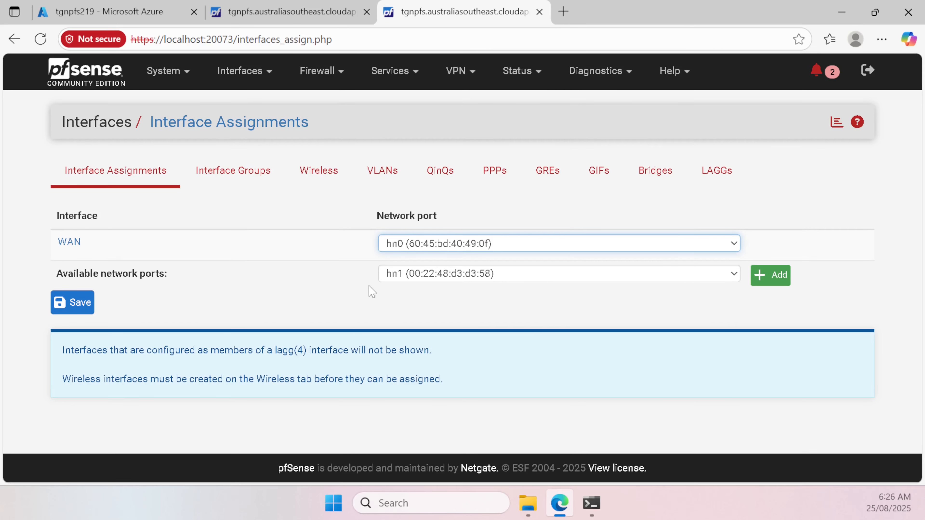
{"action": "left_click", "coordinate": [480, 274]}
{"action": "left_click", "coordinate": [481, 274]}
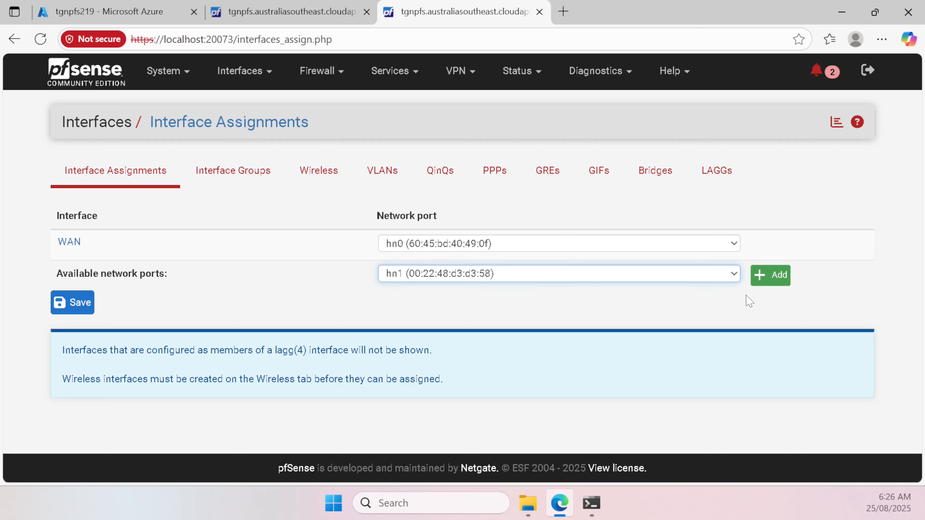
{"action": "left_click", "coordinate": [773, 276]}
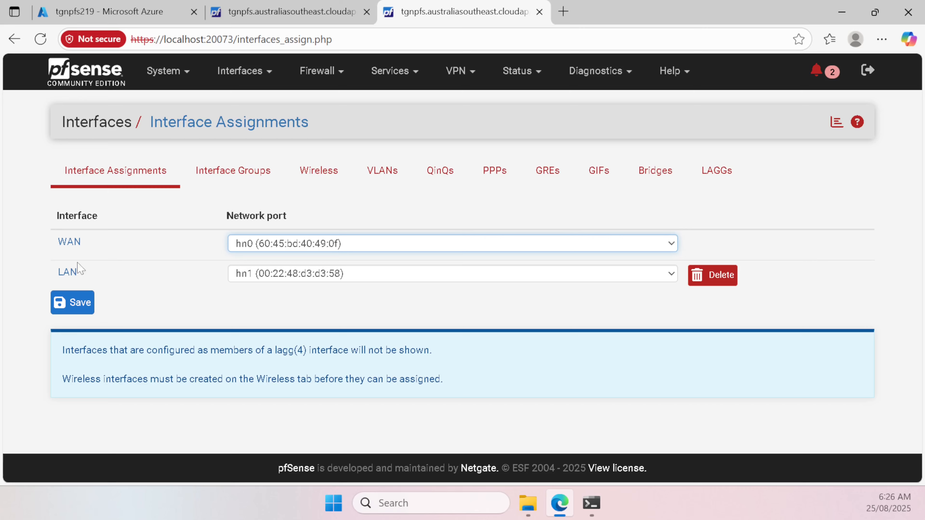
Step: Enable the LAN interface with IPv4 DHCP and IPv6 DHCP6, save, and apply changes
{"action": "left_click", "coordinate": [69, 272]}
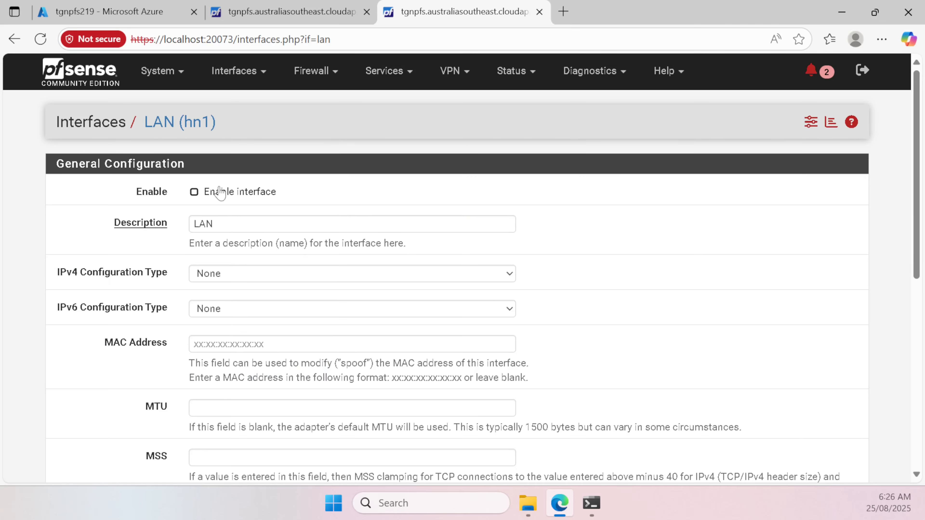
{"action": "left_click", "coordinate": [220, 193]}
{"action": "left_click", "coordinate": [240, 279]}
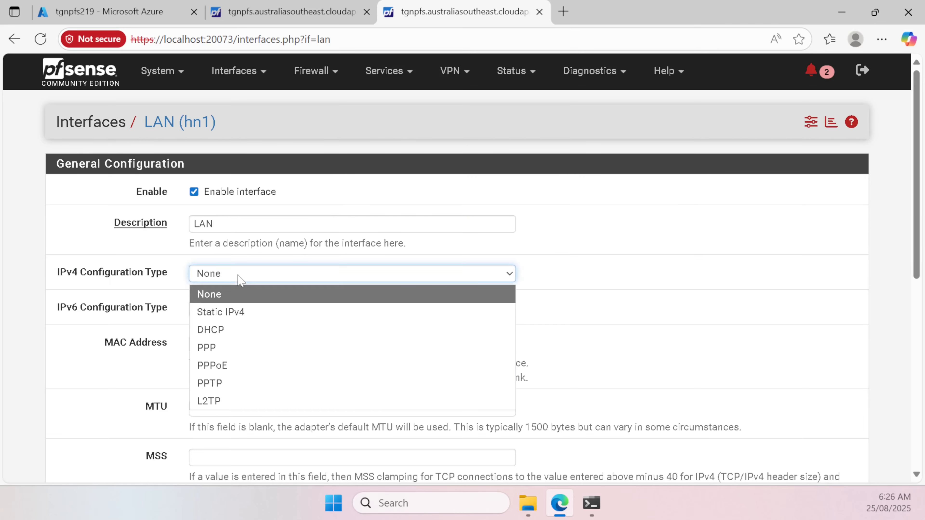
{"action": "left_click", "coordinate": [230, 331]}
{"action": "left_click", "coordinate": [227, 314]}
{"action": "left_click", "coordinate": [223, 366]}
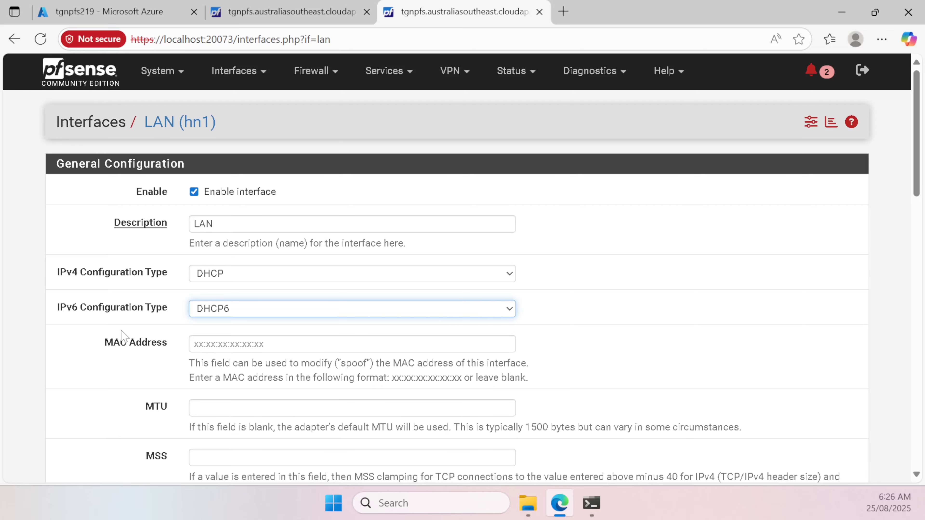
{"action": "scroll", "coordinate": [153, 330], "scroll_direction": "down", "scroll_amount": 20}
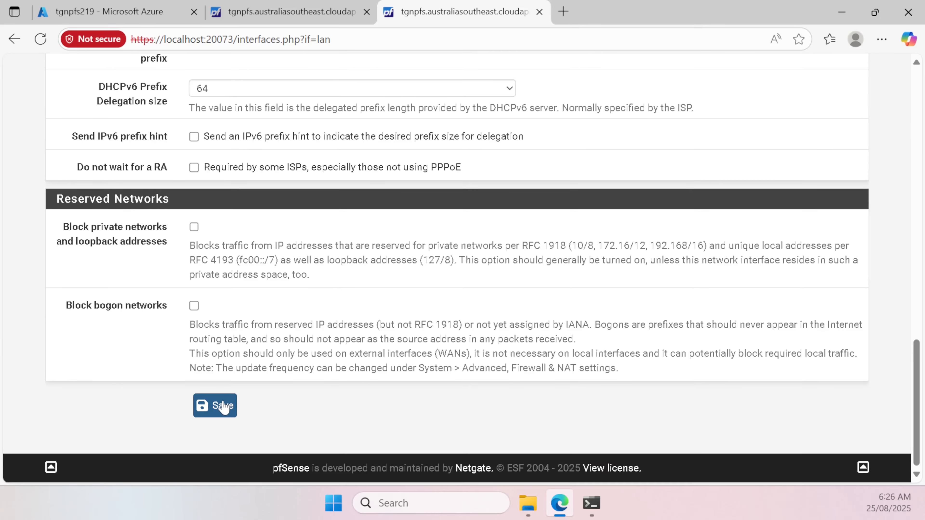
{"action": "left_click", "coordinate": [223, 406]}
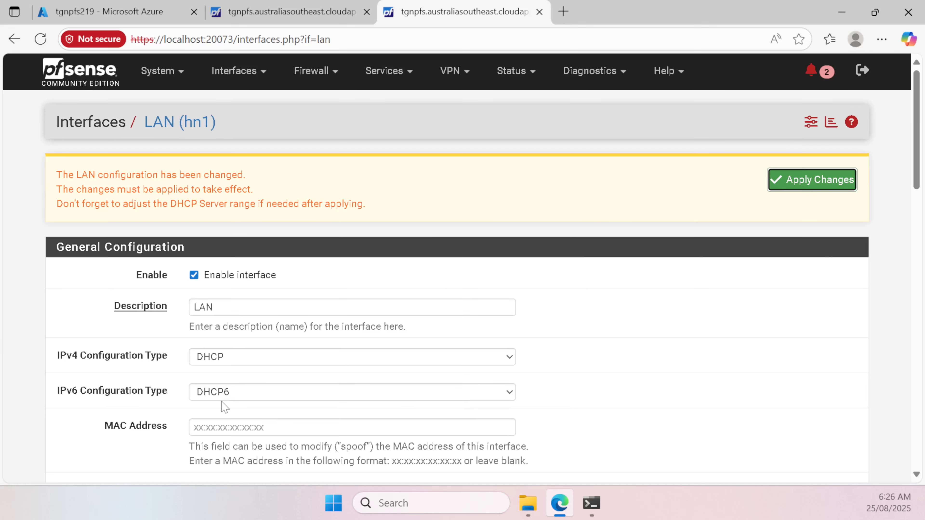
{"action": "left_click", "coordinate": [817, 180]}
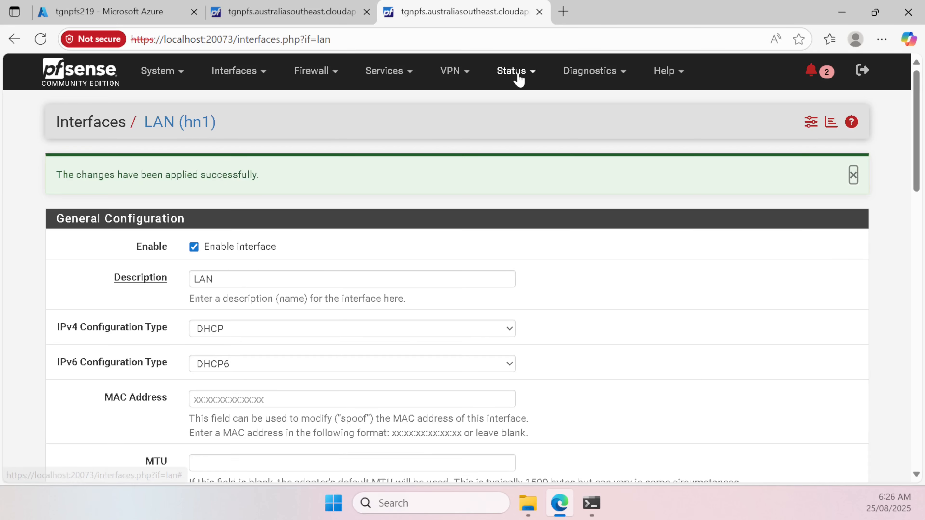
Step: Copy the LAN IPv6 address fd00:ed5:61be:1::4 from Status > Interfaces, then return to Azure
{"action": "left_click", "coordinate": [519, 74]}
{"action": "left_click", "coordinate": [535, 290]}
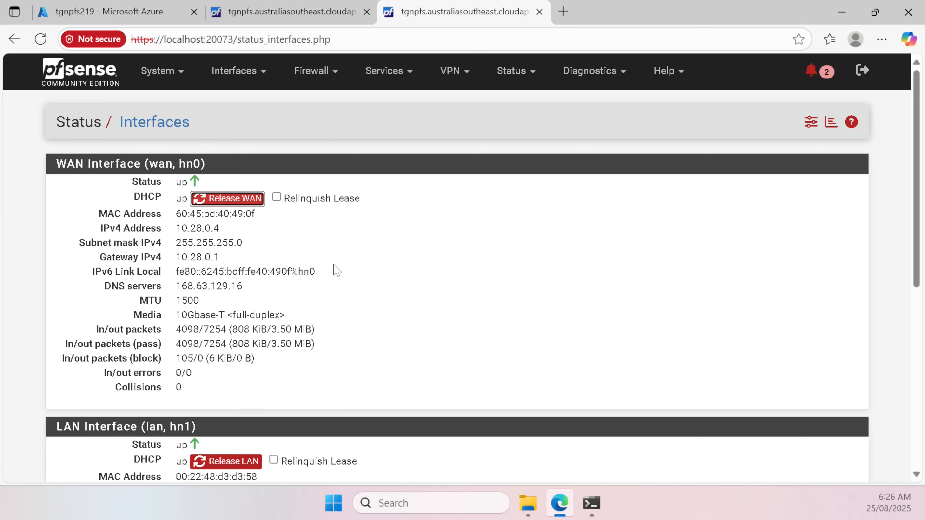
{"action": "scroll", "coordinate": [364, 277], "scroll_direction": "down", "scroll_amount": 5}
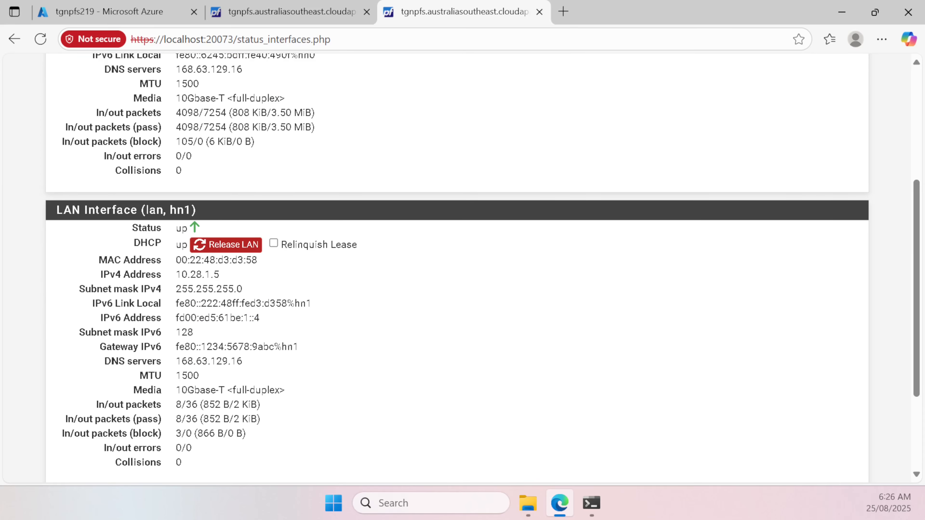
{"action": "left_click_drag", "start_coordinate": [175, 319], "coordinate": [274, 327]}
{"action": "key", "text": "ctrl+c"}
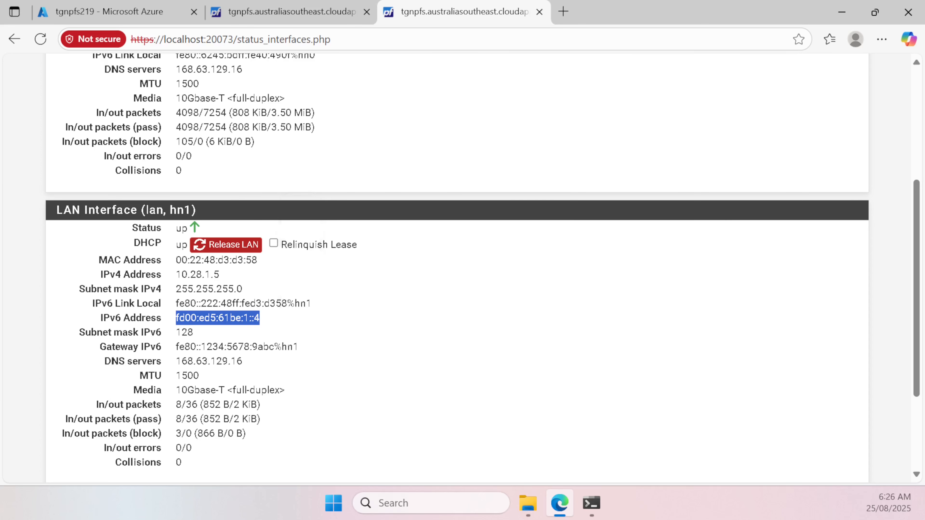
{"action": "scroll", "coordinate": [276, 333], "scroll_direction": "up", "scroll_amount": 5}
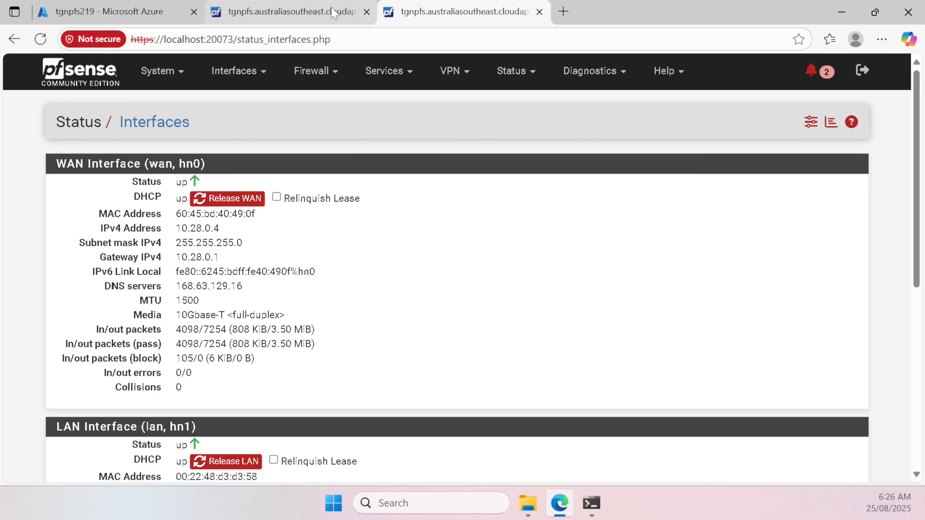
{"action": "left_click", "coordinate": [145, 16]}
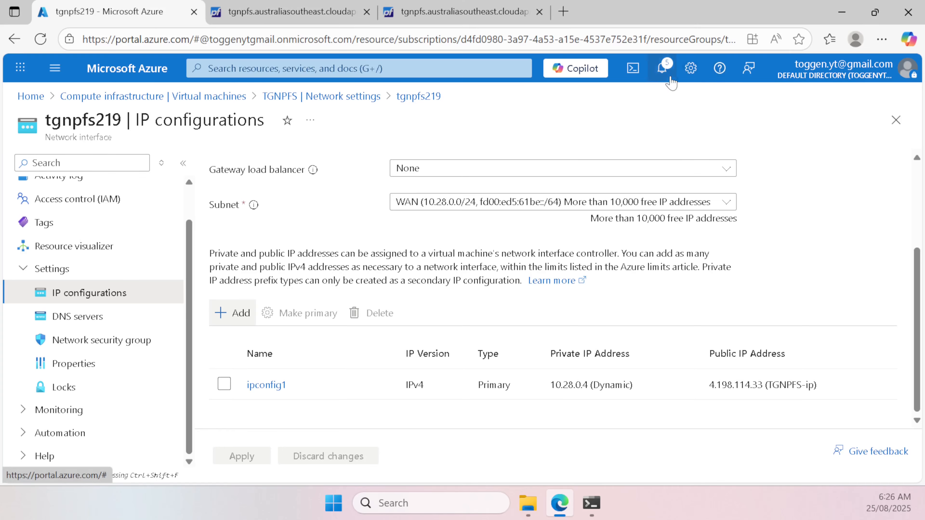
Step: Read the failed network interface update notification and refresh tgnpfs219's IP configurations, still only ipconfig1
{"action": "left_click", "coordinate": [662, 68]}
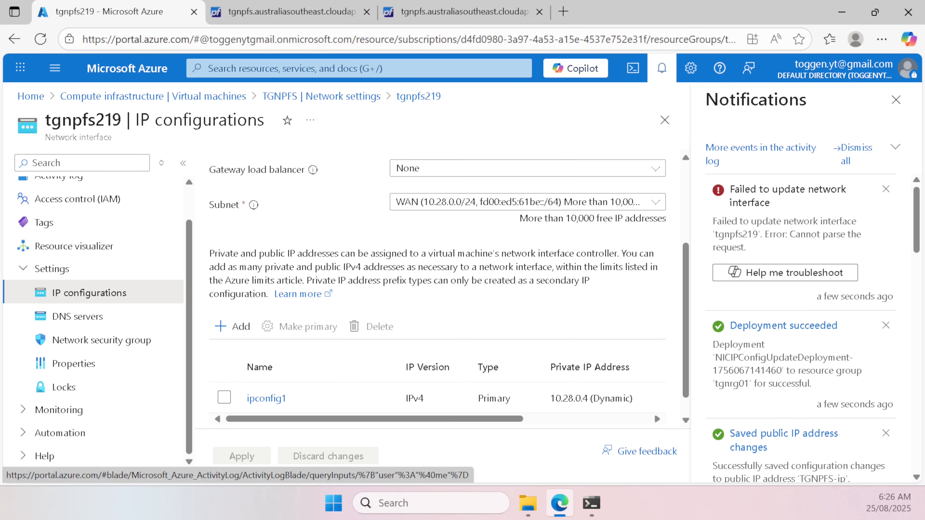
{"action": "scroll", "coordinate": [564, 280], "scroll_direction": "down", "scroll_amount": 1}
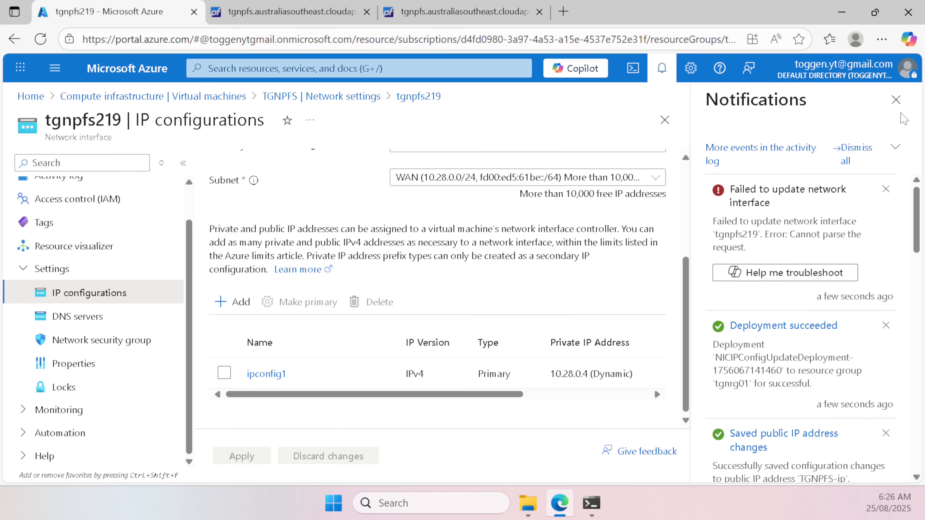
{"action": "left_click", "coordinate": [896, 100]}
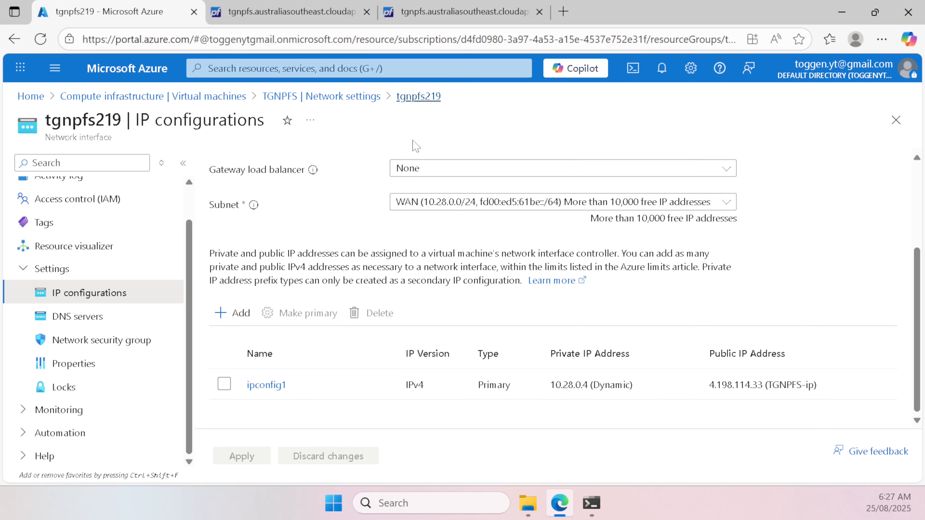
{"action": "scroll", "coordinate": [291, 182], "scroll_direction": "up", "scroll_amount": 5}
{"action": "left_click", "coordinate": [241, 177]}
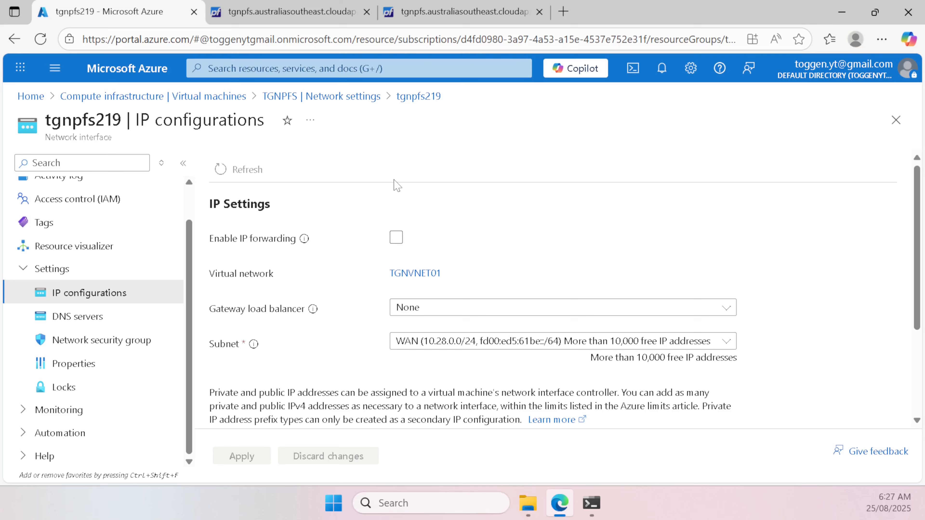
{"action": "scroll", "coordinate": [401, 188], "scroll_direction": "down", "scroll_amount": 3}
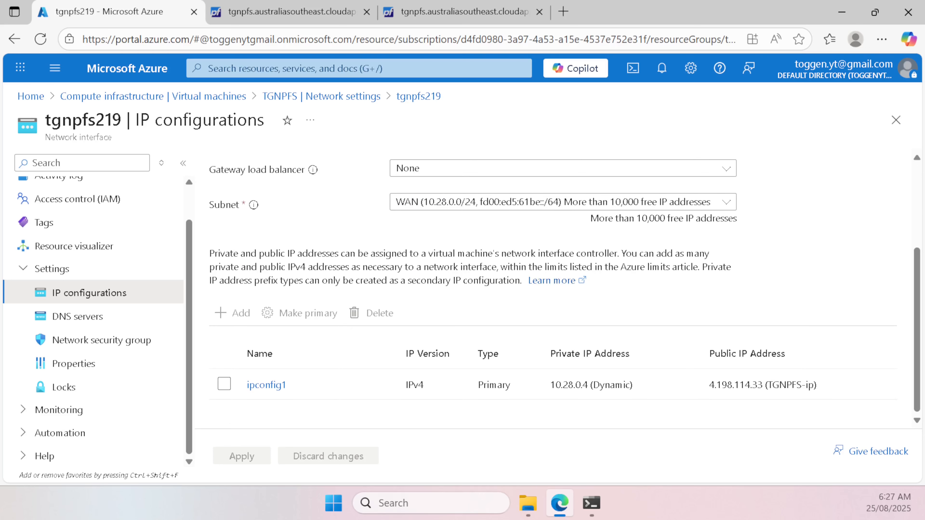
{"action": "left_click", "coordinate": [336, 13]}
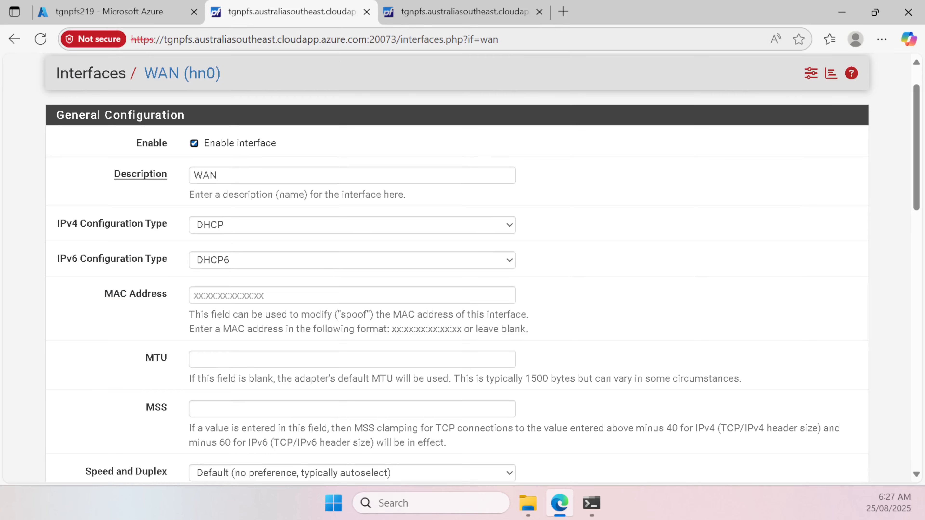
Step: Go to Diagnostics > Halt System in pfSense; diag_halt.php times out
{"action": "scroll", "coordinate": [437, 177], "scroll_direction": "up", "scroll_amount": 1}
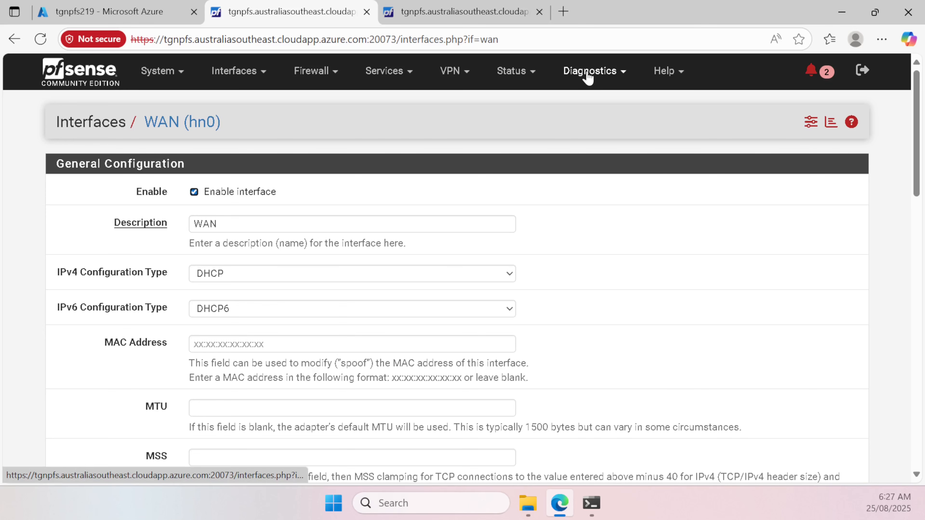
{"action": "left_click", "coordinate": [587, 71]}
{"action": "left_click", "coordinate": [530, 73]}
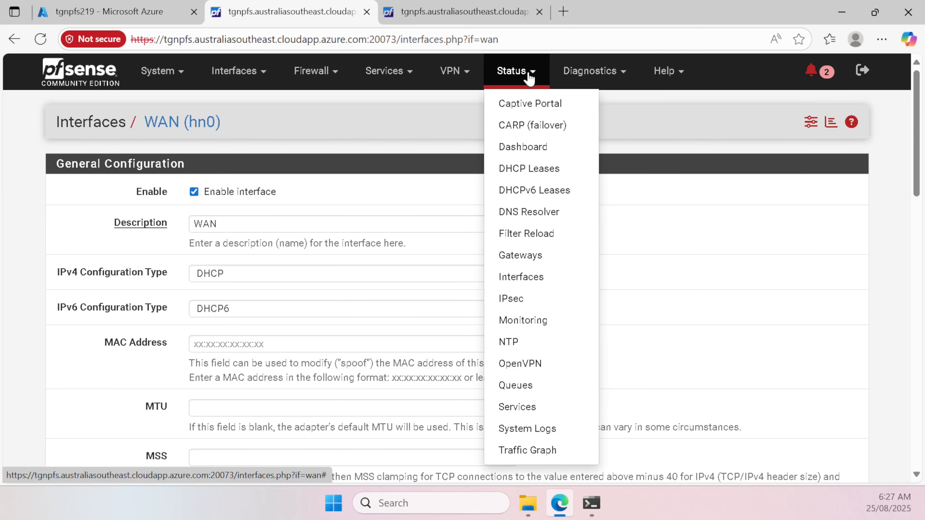
{"action": "left_click", "coordinate": [590, 71]}
{"action": "left_click", "coordinate": [612, 256]}
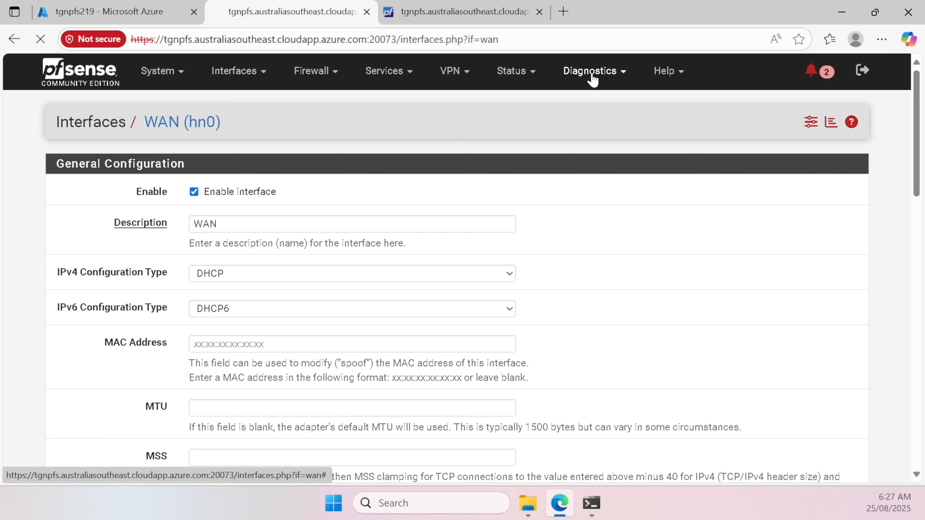
{"action": "left_click", "coordinate": [591, 75]}
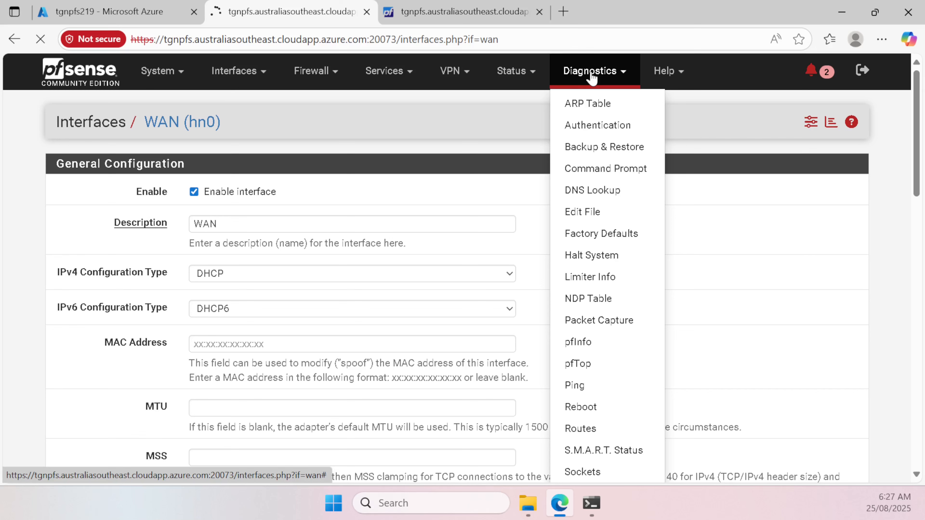
{"action": "left_click", "coordinate": [592, 256]}
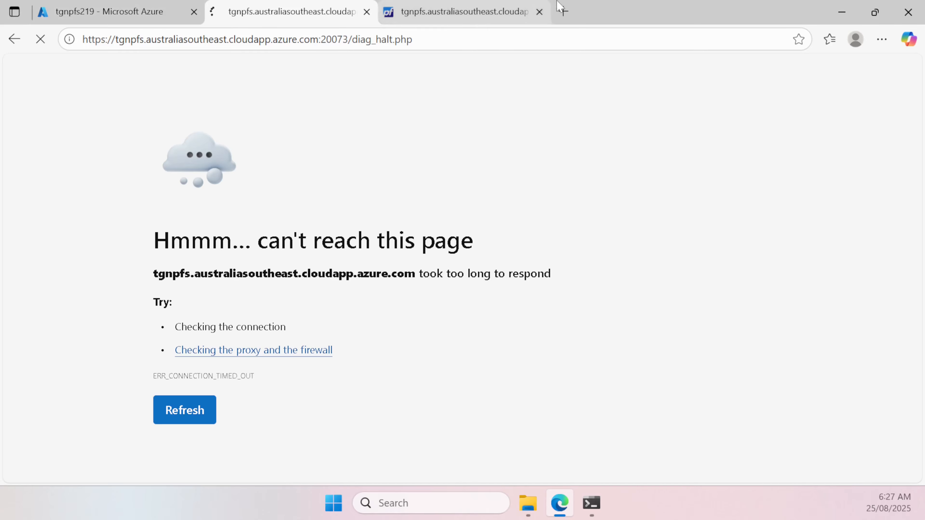
Step: On the localhost:20073 pfSense tab, view the WAN firewall rules
{"action": "left_click", "coordinate": [492, 19]}
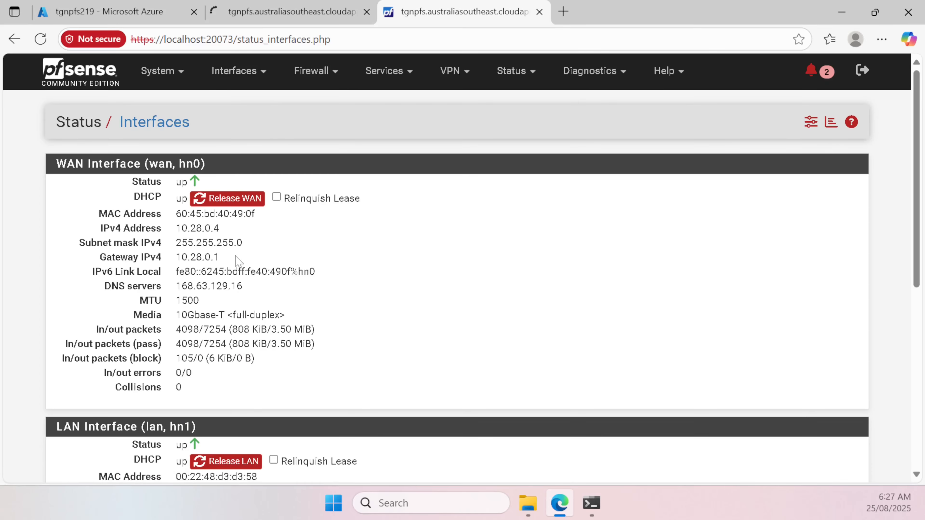
{"action": "scroll", "coordinate": [274, 293], "scroll_direction": "down", "scroll_amount": 3}
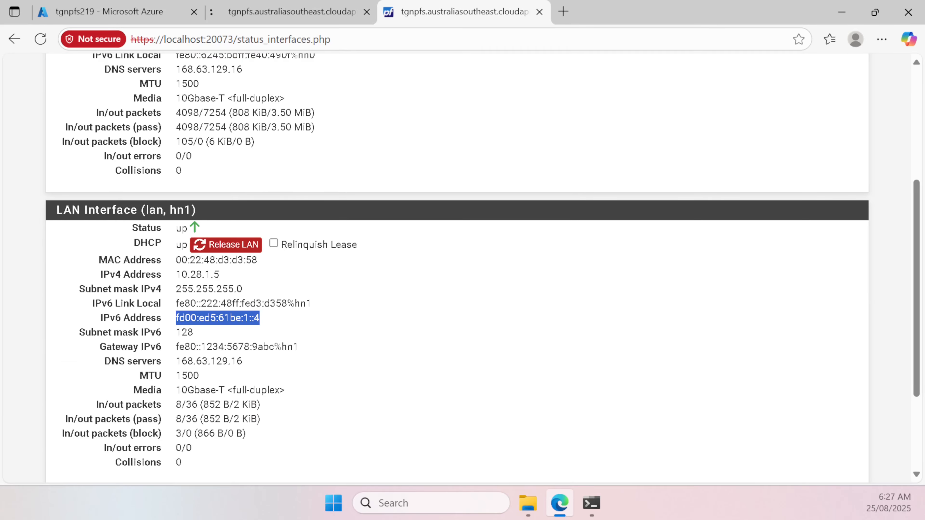
{"action": "scroll", "coordinate": [266, 190], "scroll_direction": "up", "scroll_amount": 3}
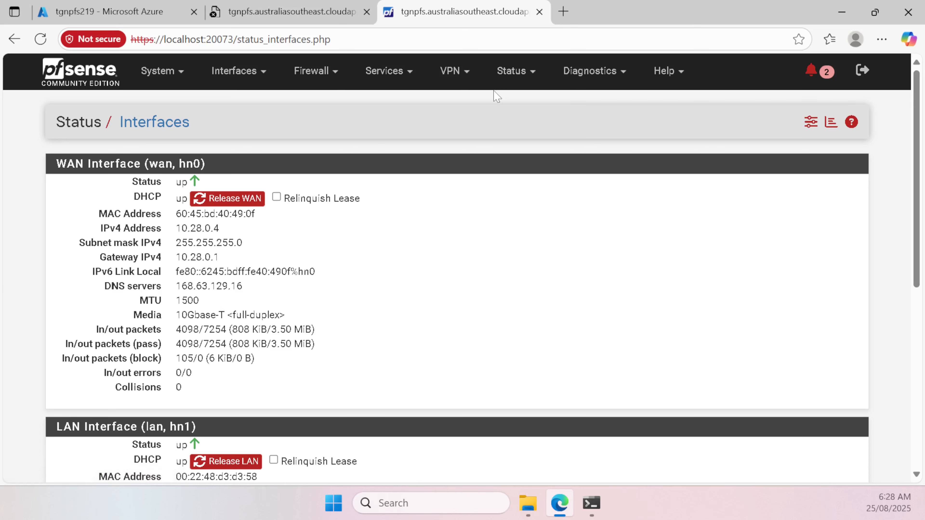
{"action": "left_click", "coordinate": [312, 69]}
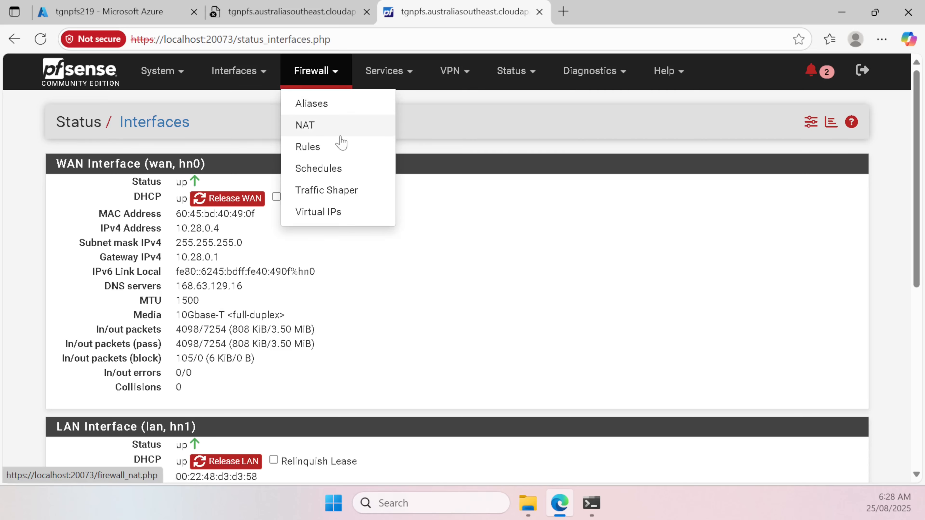
{"action": "left_click", "coordinate": [341, 146]}
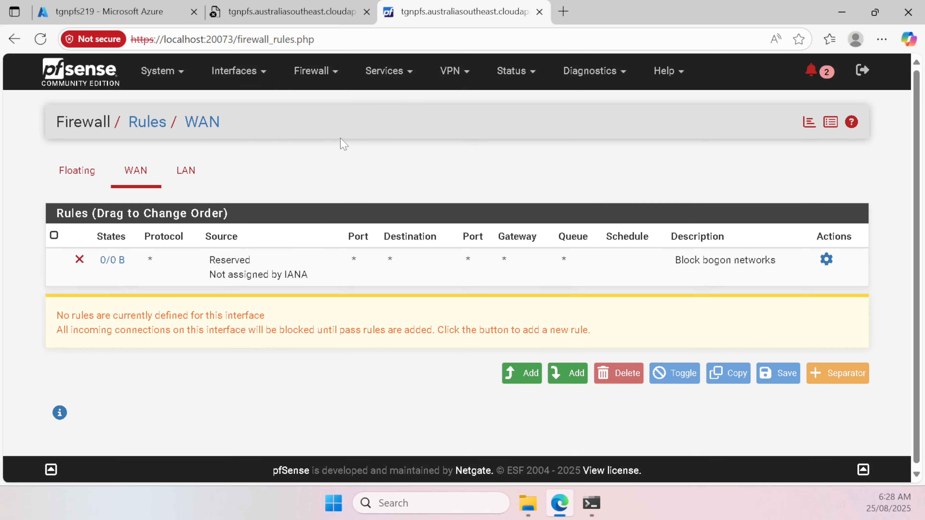
{"action": "left_click", "coordinate": [593, 503]}
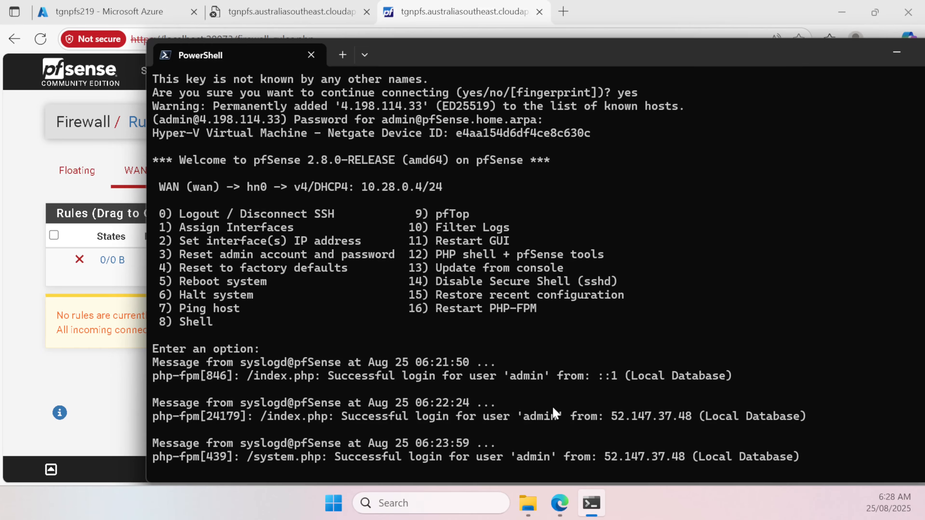
{"action": "left_click", "coordinate": [101, 396]}
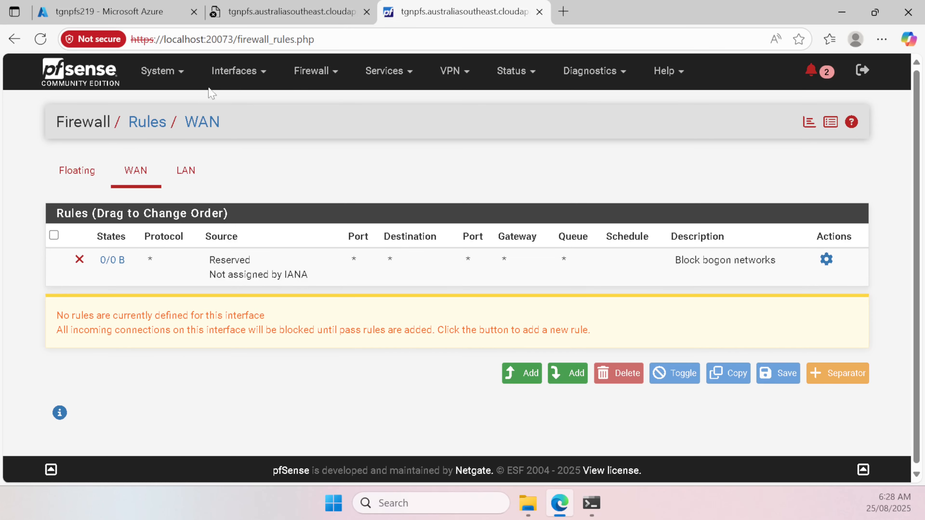
Step: Review the LAN firewall rules, including the Anti-Lockout Rule to the LAN Address ports
{"action": "left_click", "coordinate": [226, 70]}
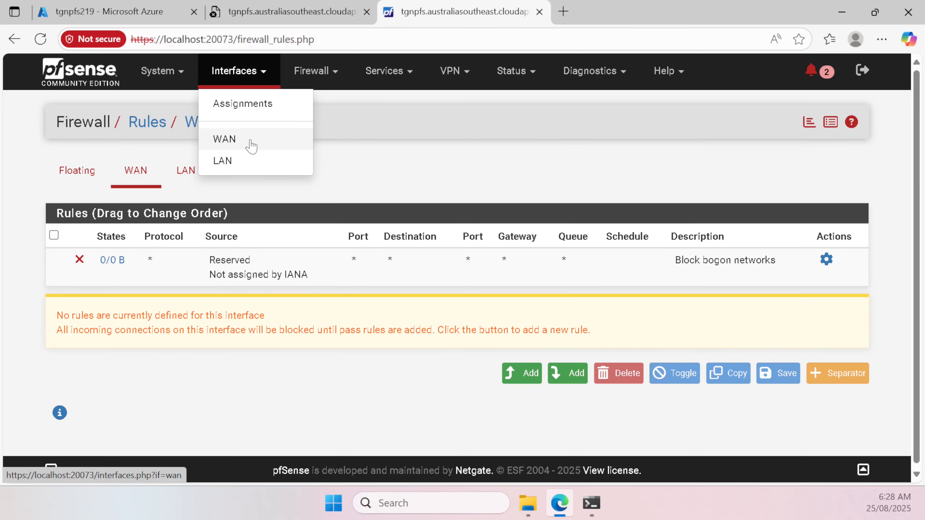
{"action": "left_click", "coordinate": [304, 73]}
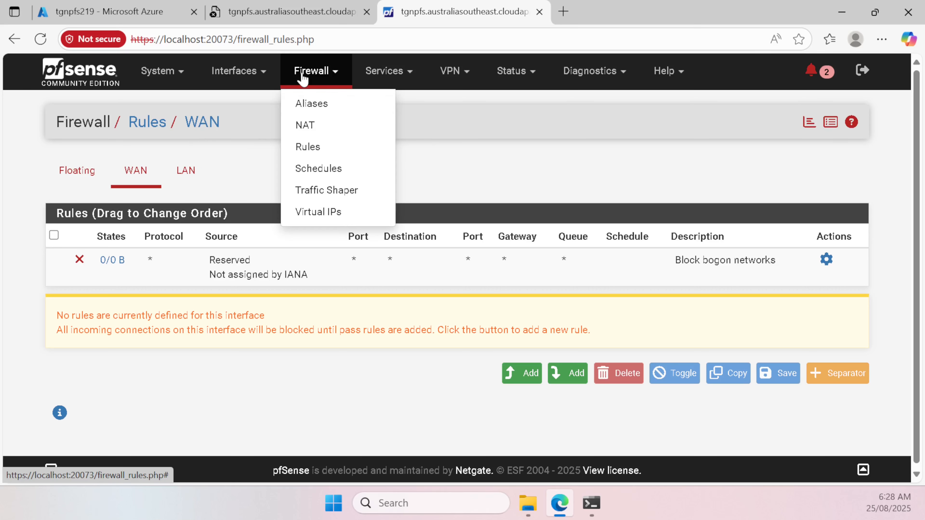
{"action": "left_click", "coordinate": [339, 149]}
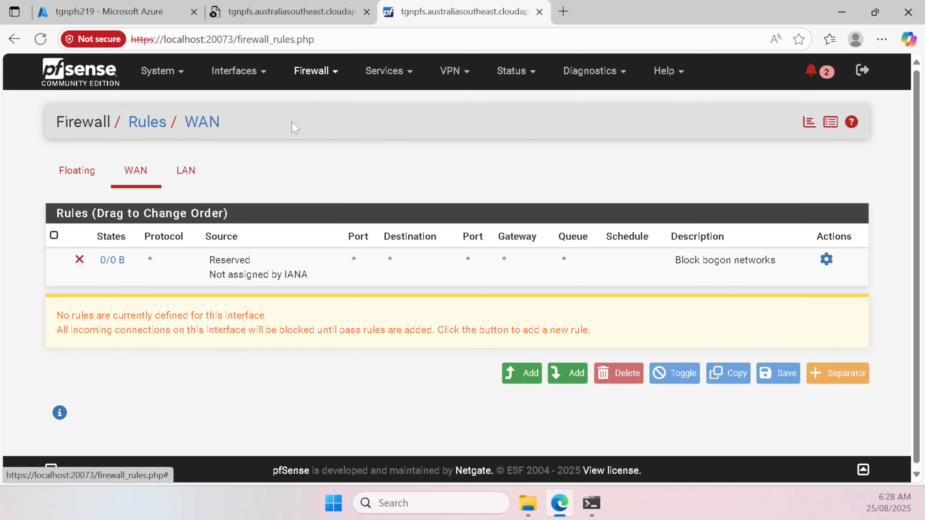
{"action": "left_click", "coordinate": [189, 176]}
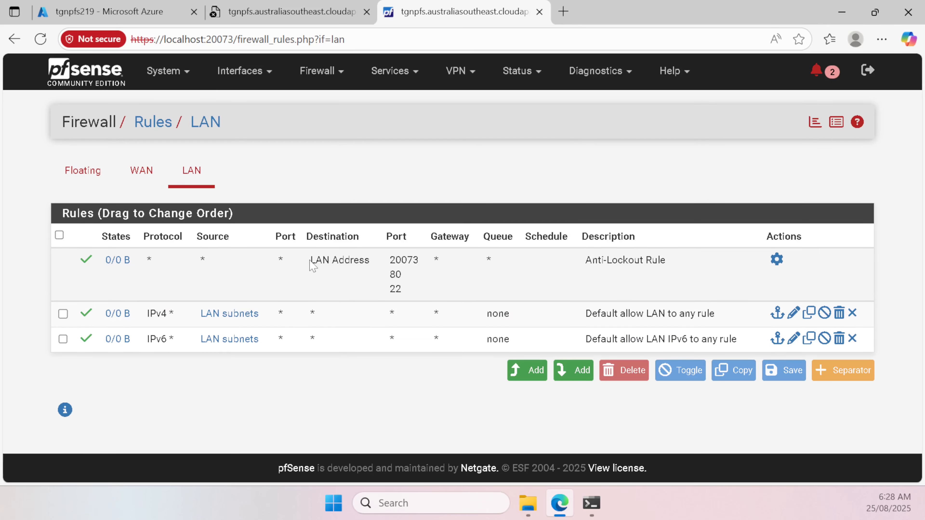
{"action": "left_click_drag", "start_coordinate": [309, 261], "coordinate": [404, 291]}
{"action": "left_click_drag", "start_coordinate": [583, 261], "coordinate": [709, 262]}
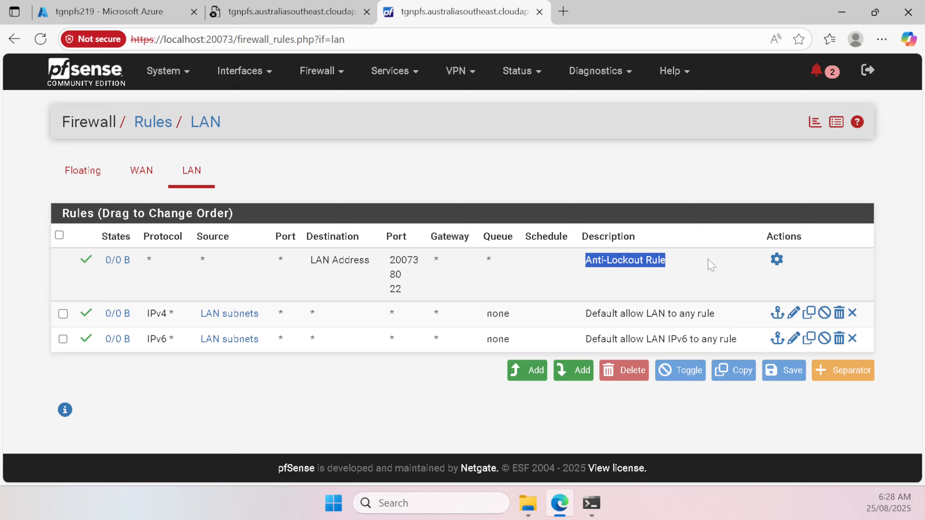
Step: Retry loading the unreachable pfSense tab, recheck the WAN rules, then return to Azure
{"action": "left_click", "coordinate": [269, 15]}
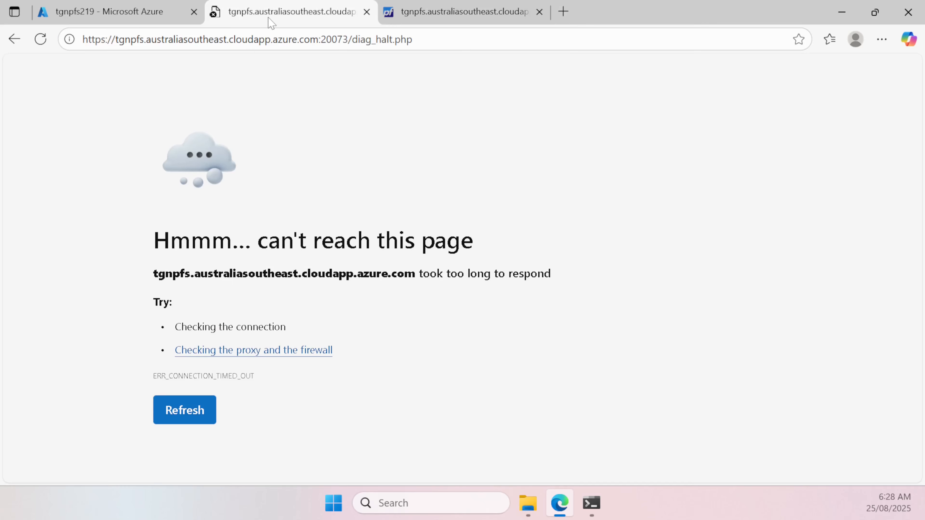
{"action": "left_click", "coordinate": [354, 42]}
{"action": "key", "text": "Return"}
{"action": "left_click", "coordinate": [444, 15]}
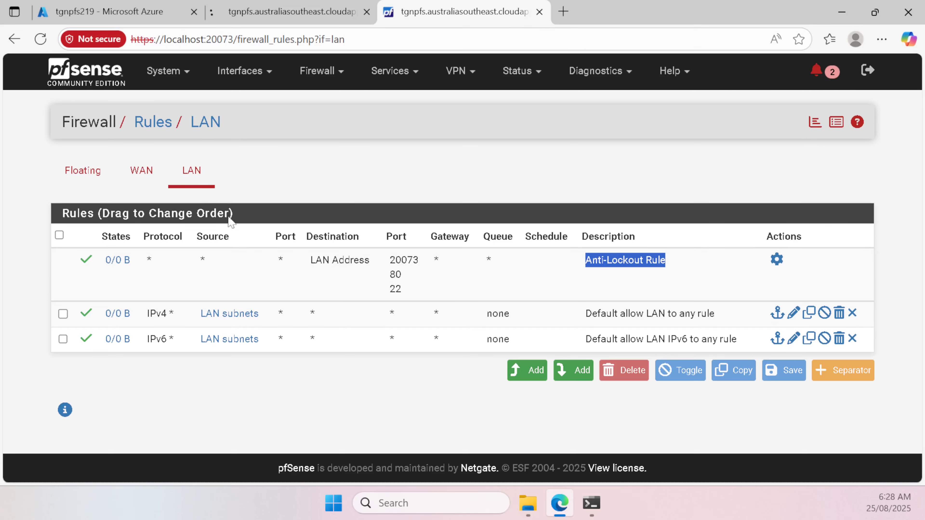
{"action": "left_click", "coordinate": [592, 505]}
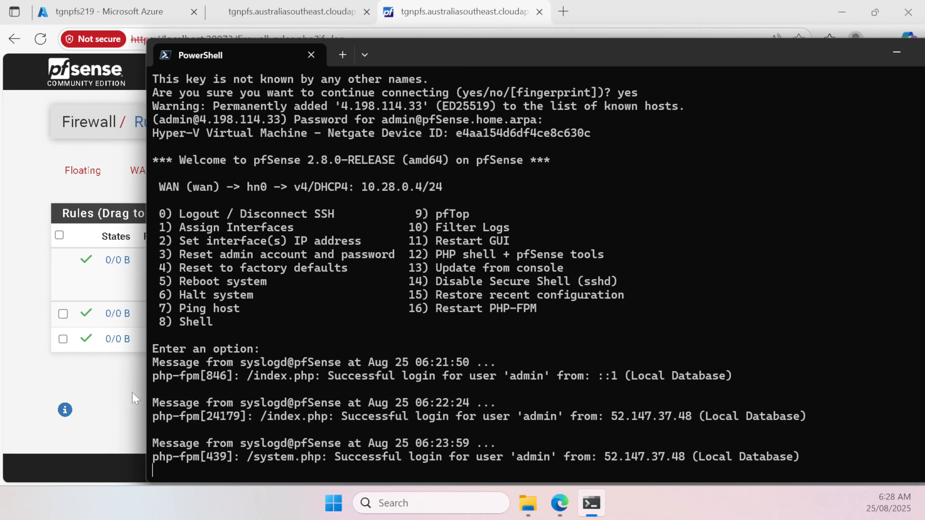
{"action": "left_click", "coordinate": [118, 411]}
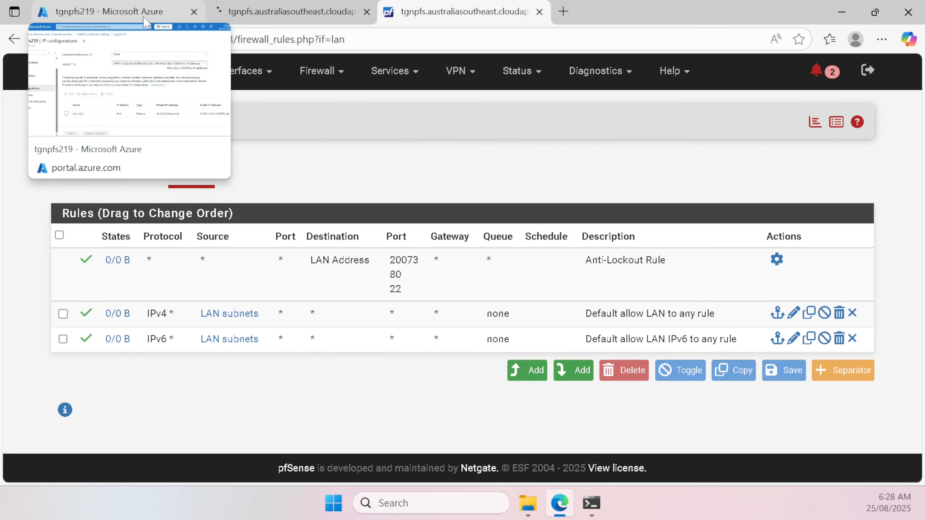
{"action": "left_click", "coordinate": [142, 173]}
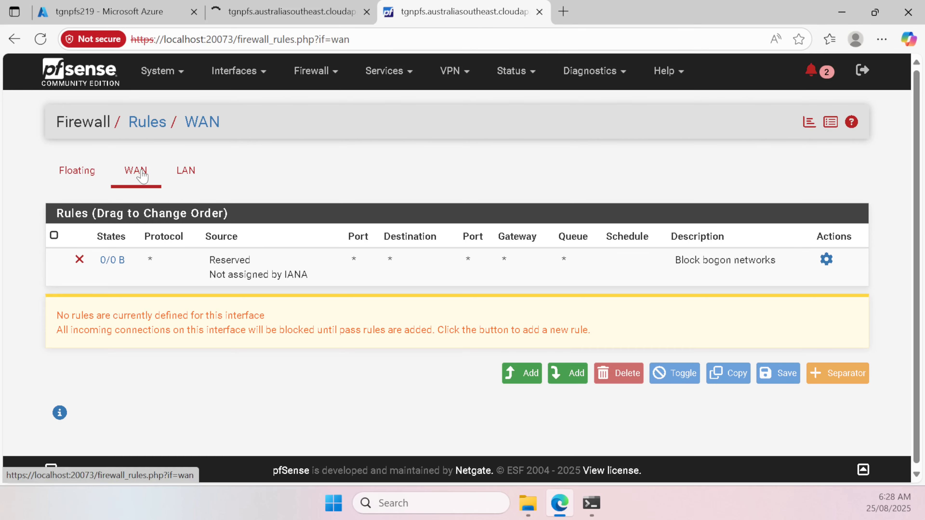
{"action": "left_click", "coordinate": [149, 20]}
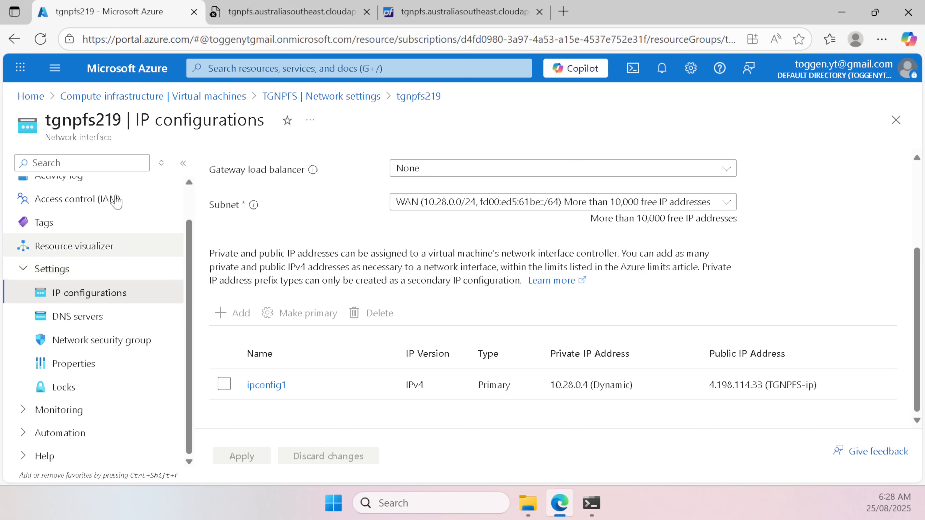
Step: Open the TGNPFS serial console and choose option 8 to reach the pfSense root shell
{"action": "left_click", "coordinate": [113, 96]}
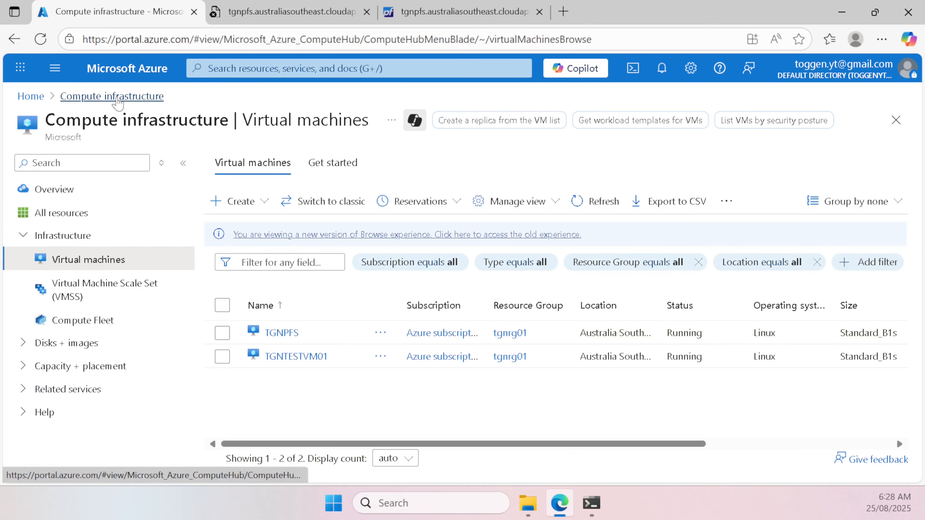
{"action": "left_click", "coordinate": [269, 333]}
{"action": "scroll", "coordinate": [144, 292], "scroll_direction": "down", "scroll_amount": 5}
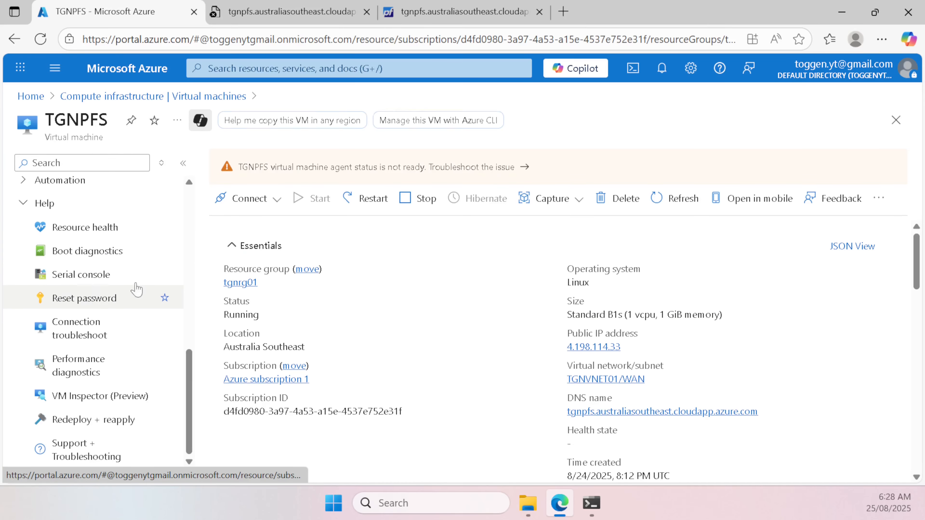
{"action": "left_click", "coordinate": [135, 281]}
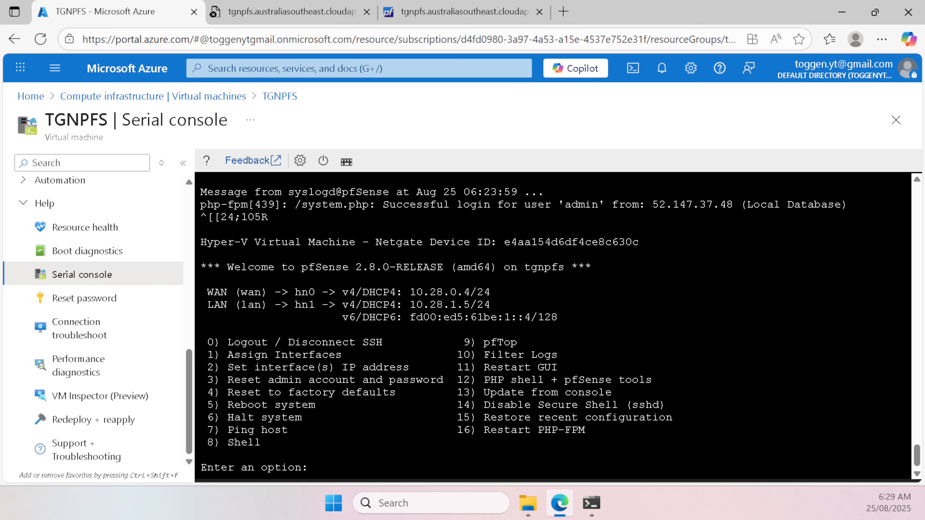
{"action": "type", "text": "8"}
{"action": "key", "text": "Return"}
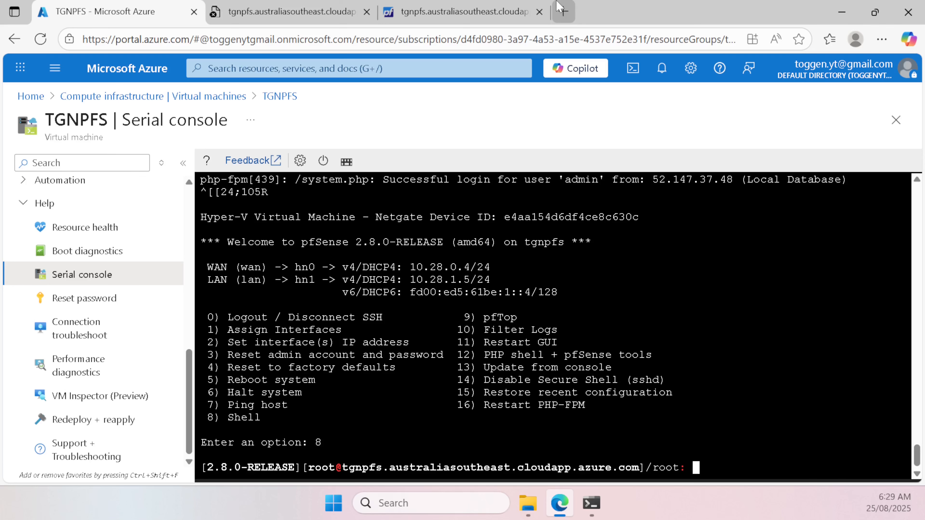
Step: Copy this computer's public IP 52.147.37.48 from ifconfig.me/ip, then return to the serial console
{"action": "left_click", "coordinate": [563, 12]}
{"action": "type", "text": "i"}
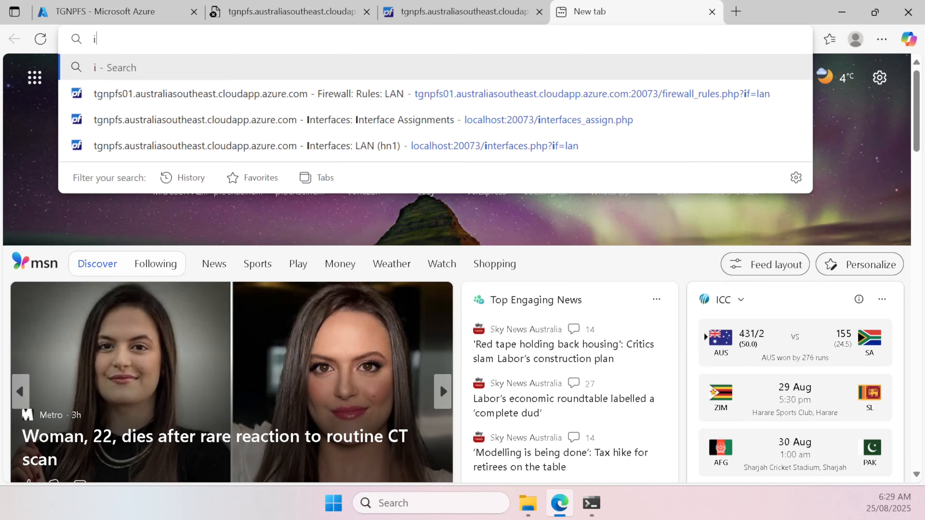
{"action": "type", "text": "fconfig.me/ip"}
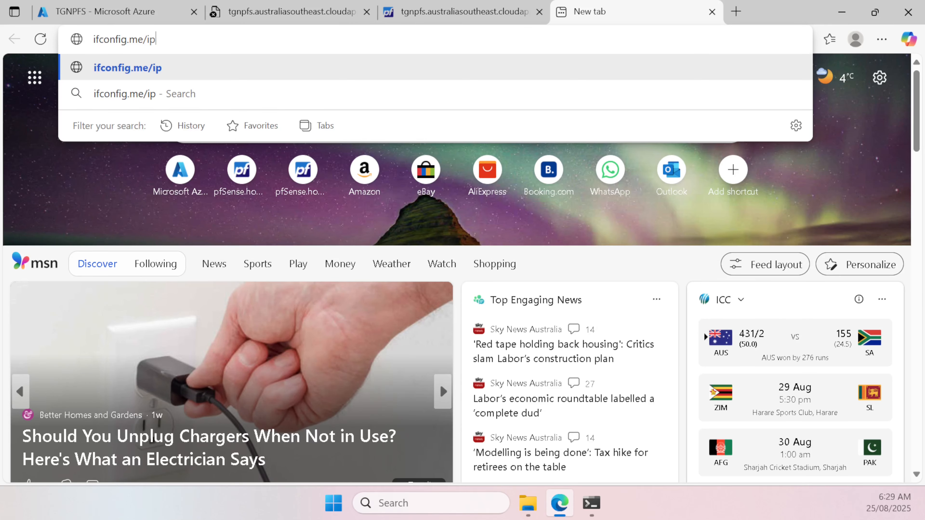
{"action": "key", "text": "Return"}
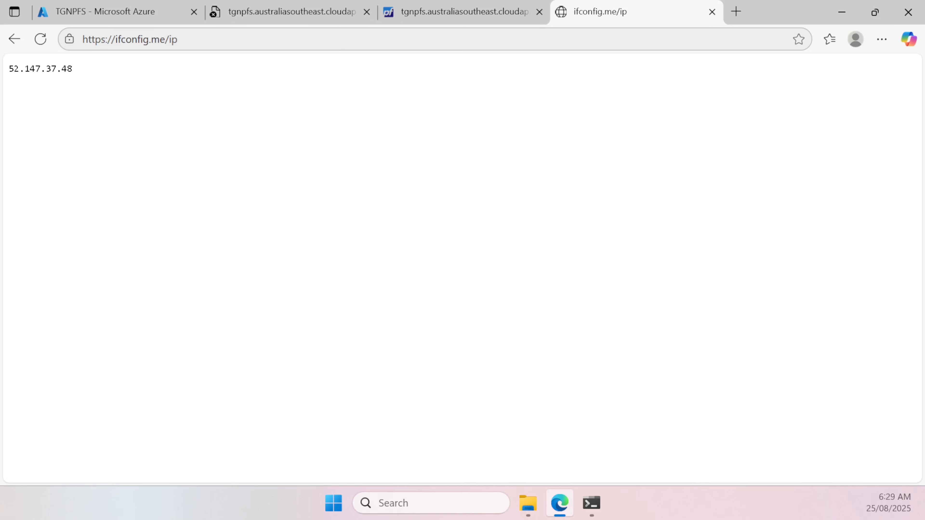
{"action": "double_click", "coordinate": [45, 68]}
{"action": "right_click", "coordinate": [46, 68]}
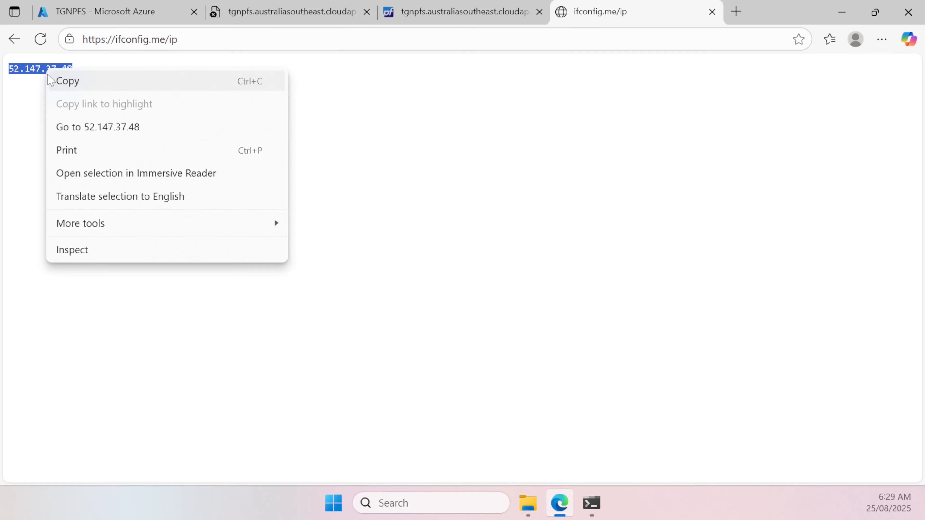
{"action": "left_click", "coordinate": [77, 81]}
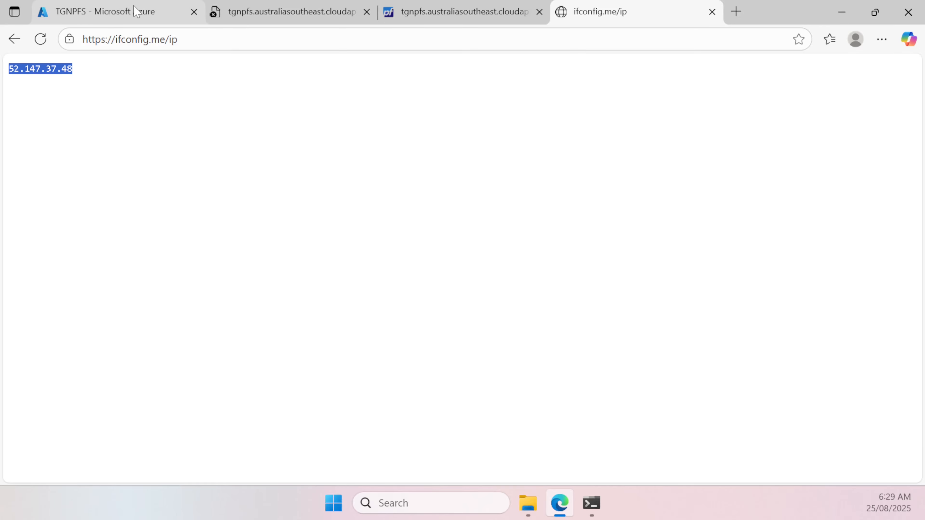
{"action": "left_click", "coordinate": [138, 12]}
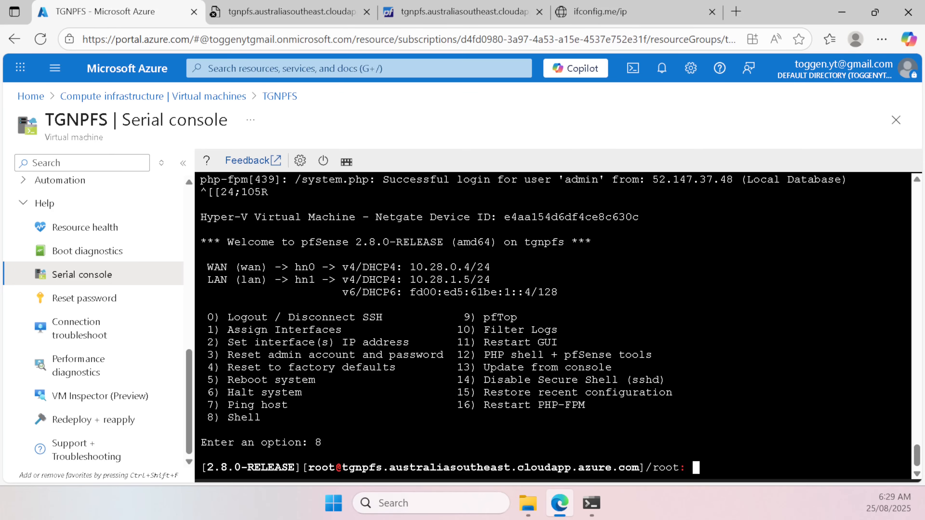
Step: Run 'easyrule pass wan tcp 52.147.37.48 any 20073' in the pfSense serial console shell
{"action": "type", "text": "easyrule pass "}
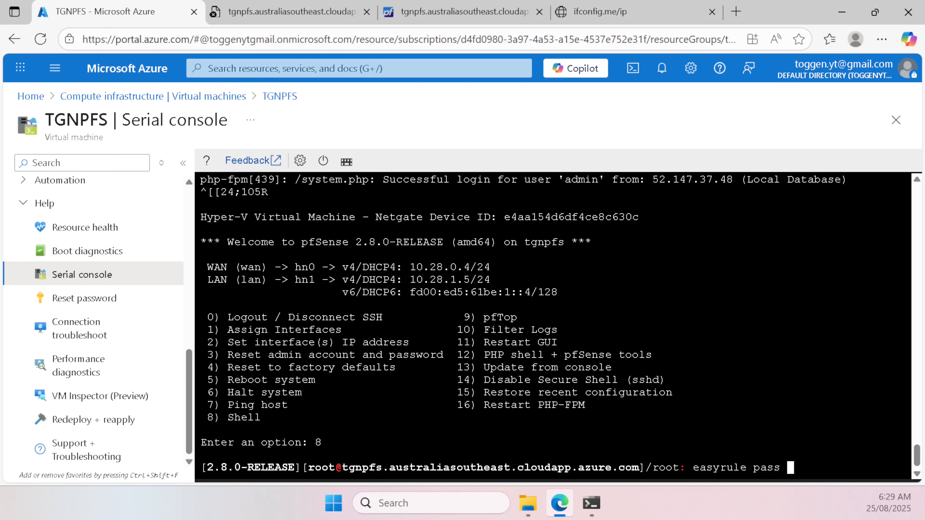
{"action": "type", "text": "wan tcp"}
{"action": "right_click", "coordinate": [736, 173]}
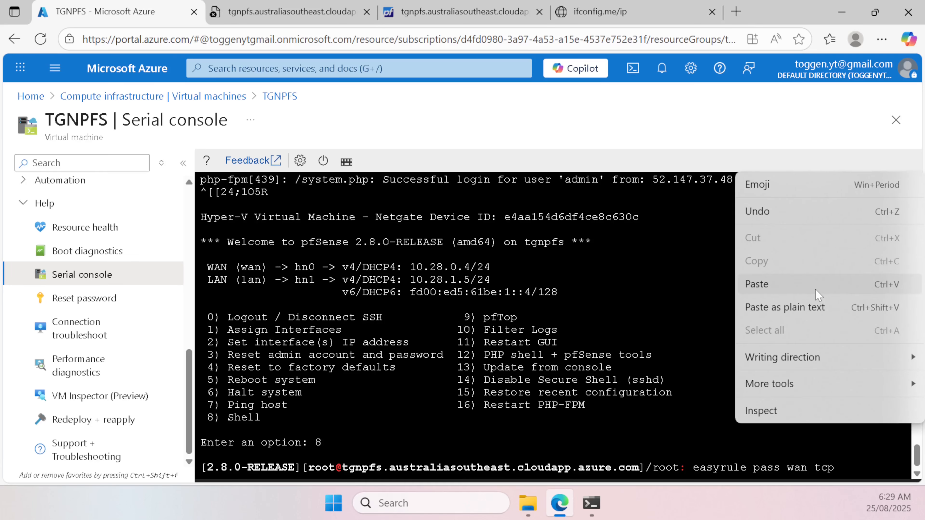
{"action": "left_click", "coordinate": [856, 284]}
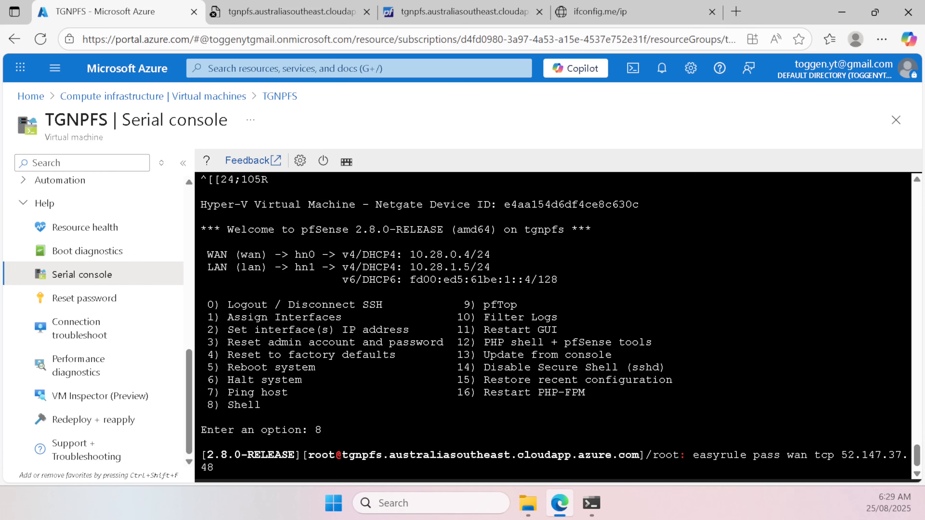
{"action": "type", "text": "any 20073"}
{"action": "key", "text": "Return"}
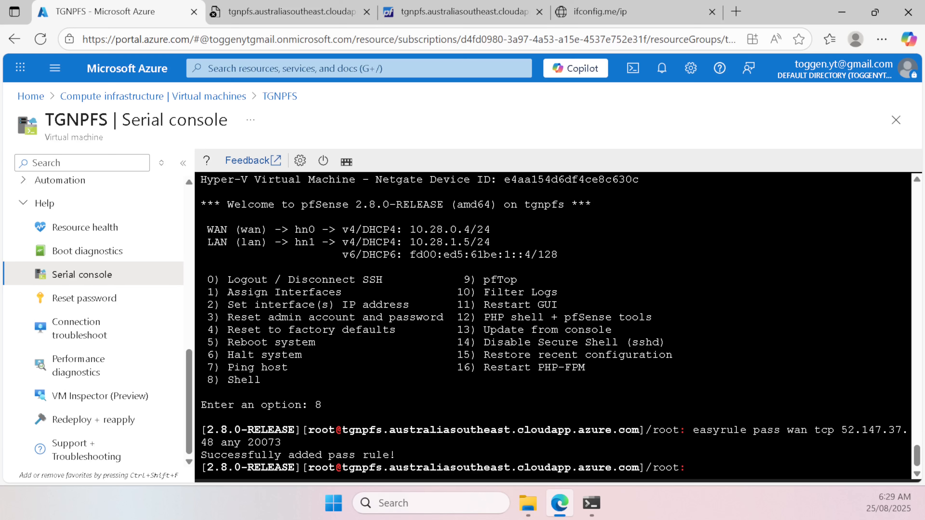
{"action": "left_click", "coordinate": [312, 13]}
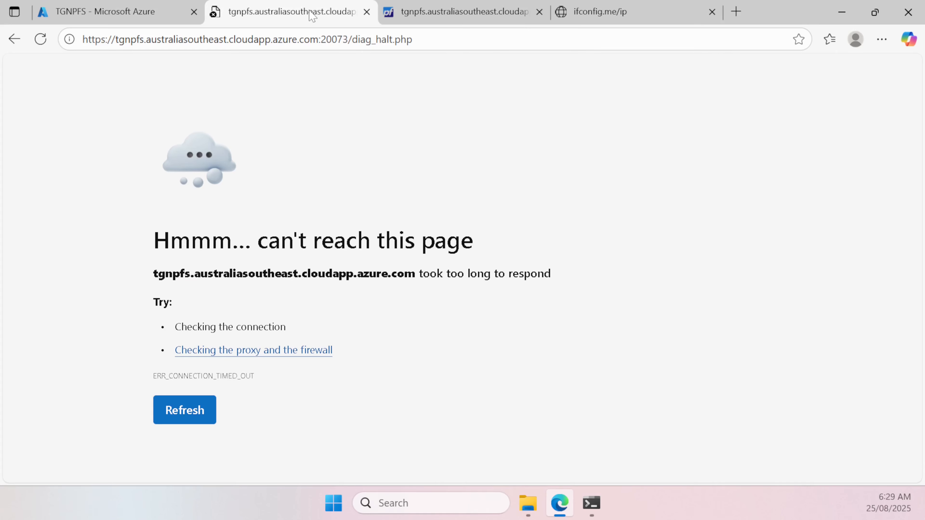
Step: Reload the pfSense GUI and view the WAN rules, including the EasyRule pass to port 20073
{"action": "left_click", "coordinate": [320, 40]}
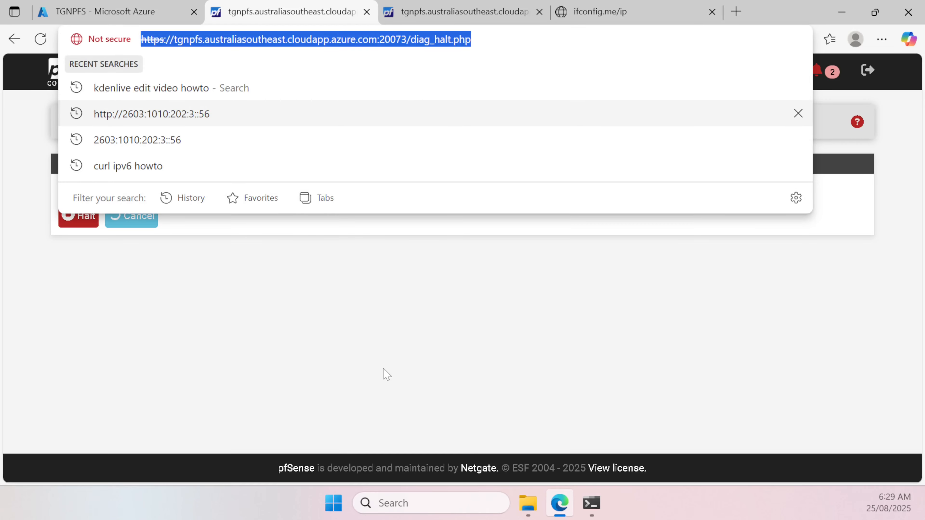
{"action": "left_click", "coordinate": [370, 278]}
{"action": "left_click", "coordinate": [334, 69]}
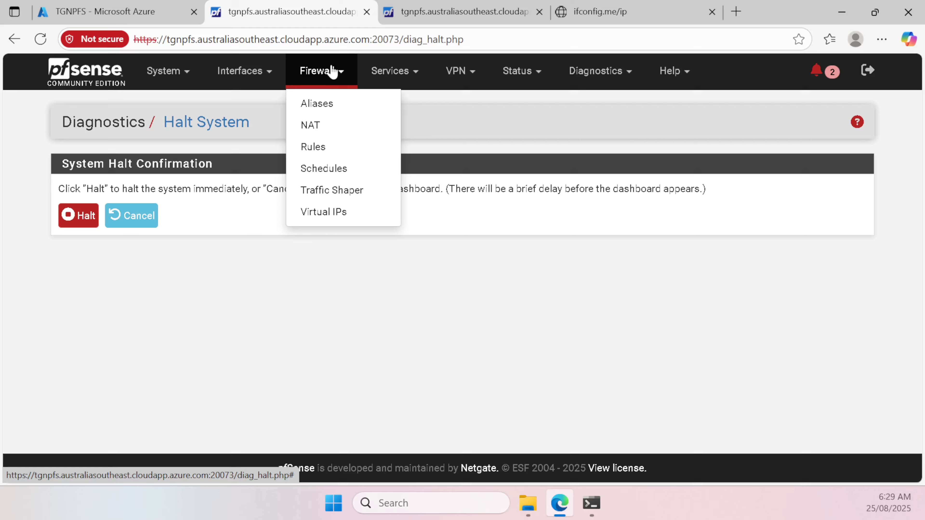
{"action": "left_click", "coordinate": [341, 148]}
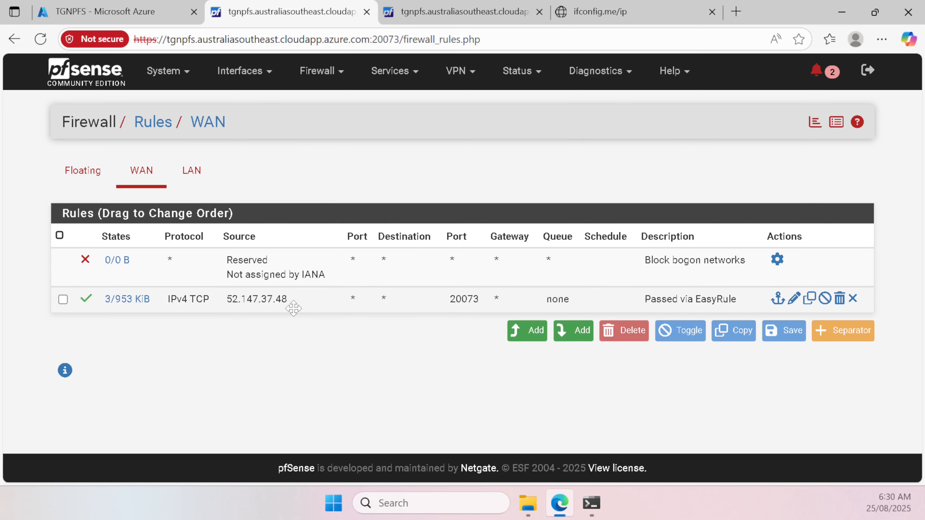
{"action": "left_click", "coordinate": [330, 75]}
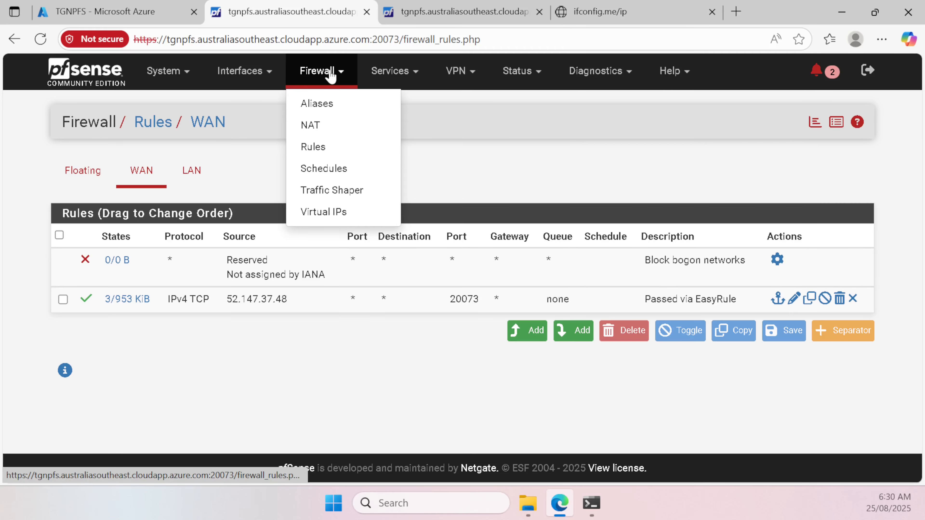
{"action": "left_click", "coordinate": [342, 105]}
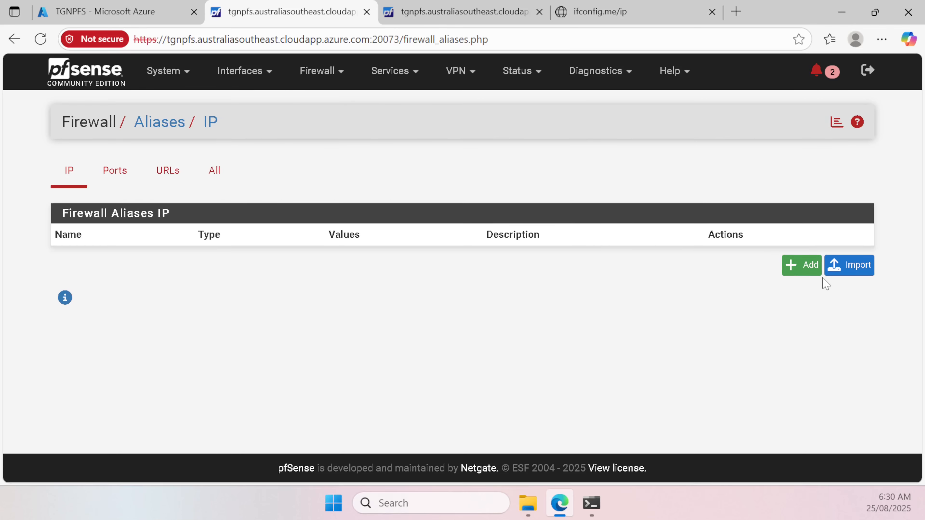
{"action": "left_click", "coordinate": [799, 266]}
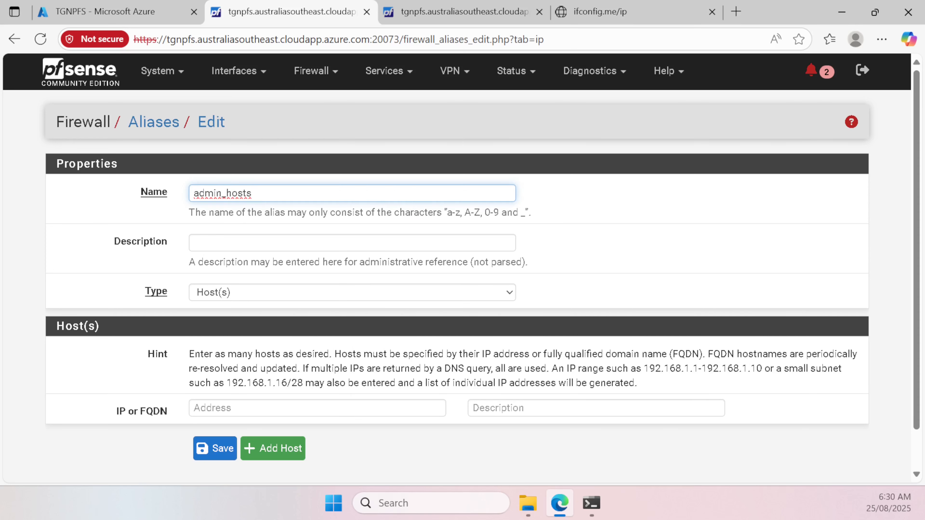
{"action": "left_click", "coordinate": [393, 409]}
{"action": "type", "text": "52.147.37.48"}
{"action": "left_click", "coordinate": [473, 408]}
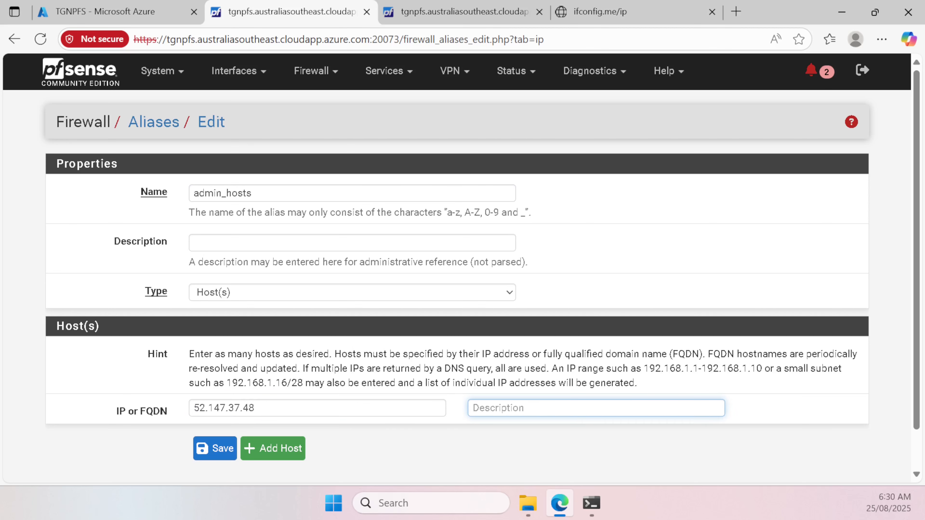
{"action": "type", "text": "Home IP"}
{"action": "left_click", "coordinate": [215, 448]}
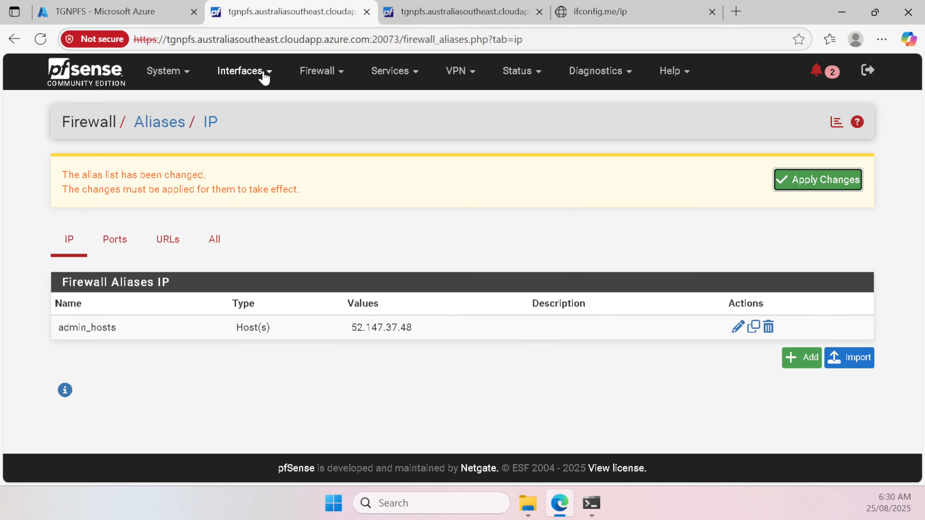
{"action": "left_click", "coordinate": [317, 75]}
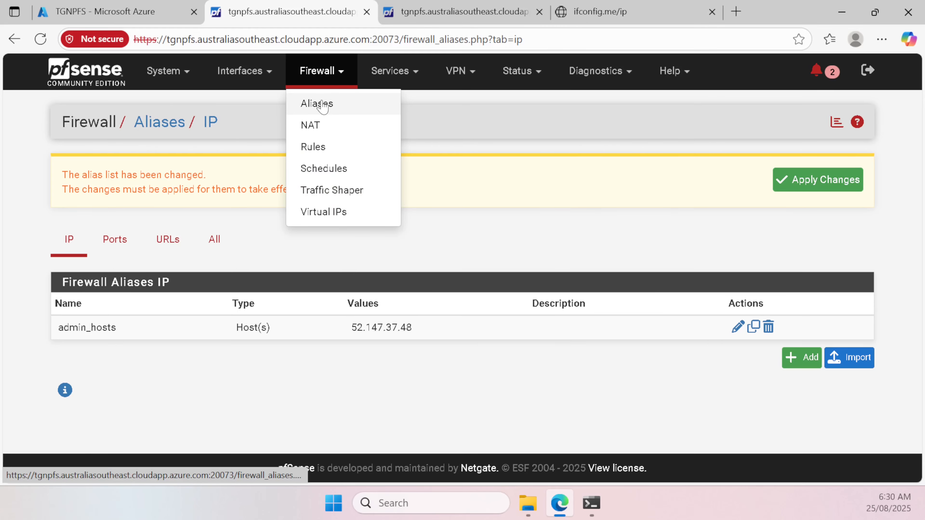
{"action": "left_click", "coordinate": [115, 244]}
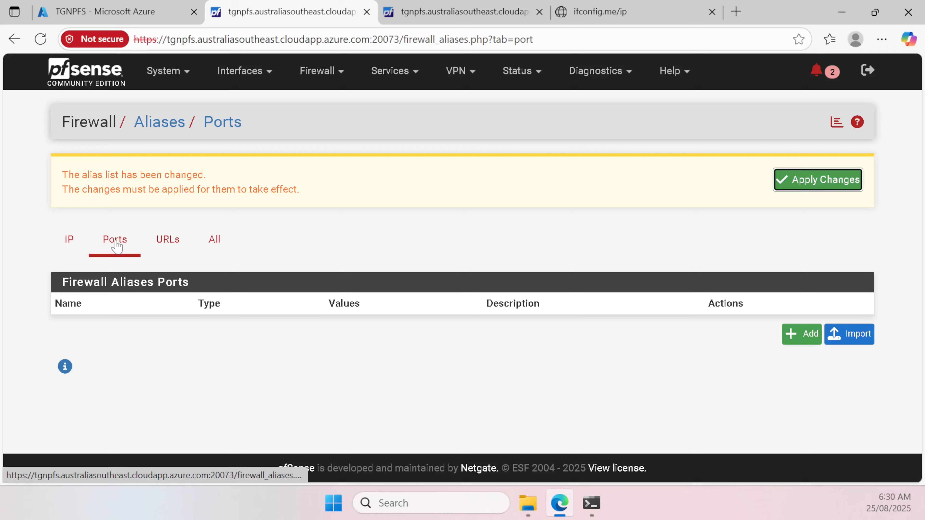
Step: Save port alias admin_ports with ports 22 (SSH) and 20073, apply, and return to IP aliases
{"action": "left_click", "coordinate": [802, 337]}
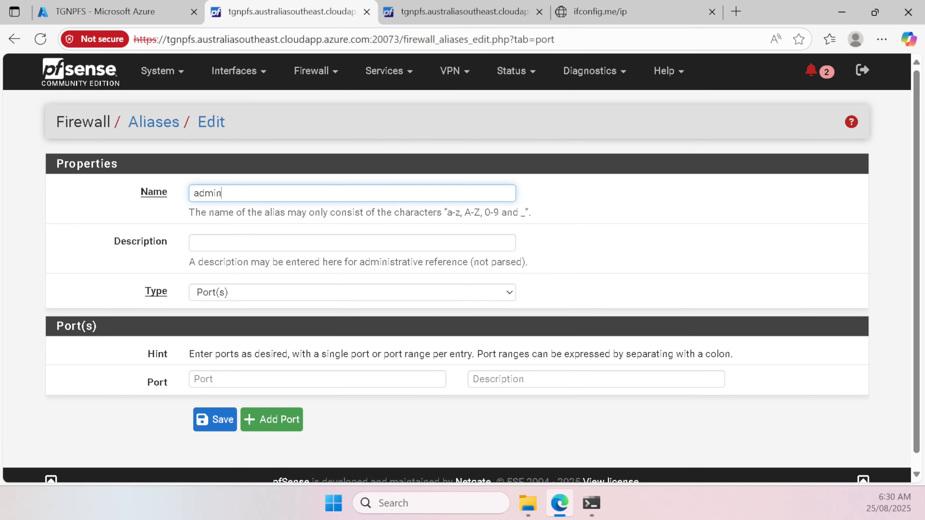
{"action": "key", "text": "Tab"}
{"action": "key", "text": "Tab"}
{"action": "key", "text": "Tab"}
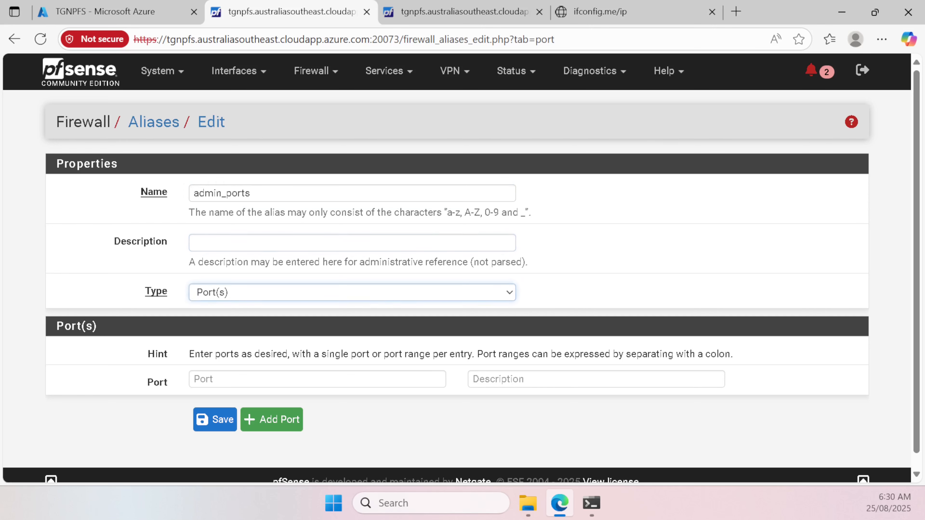
{"action": "type", "text": "22"}
{"action": "key", "text": "Tab"}
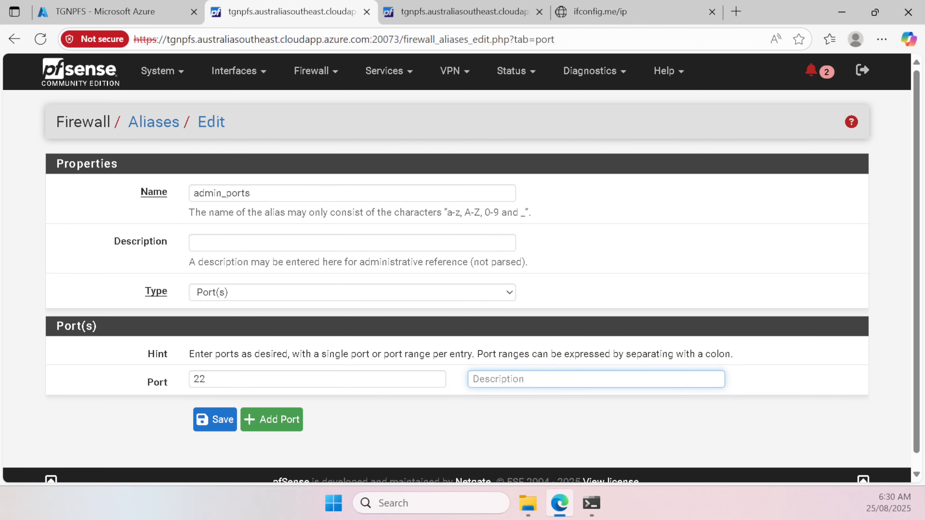
{"action": "type", "text": "SSH"}
{"action": "left_click", "coordinate": [292, 419]}
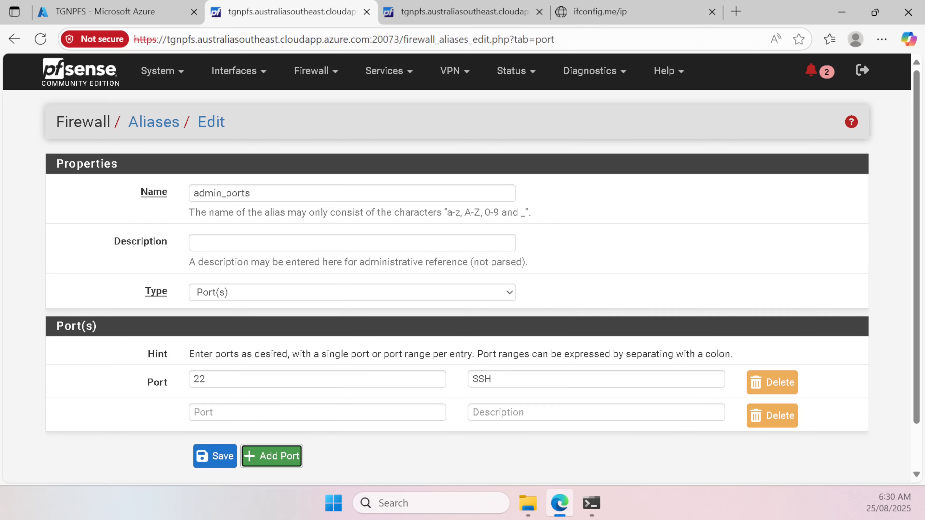
{"action": "left_click", "coordinate": [292, 411]}
{"action": "type", "text": "20073"}
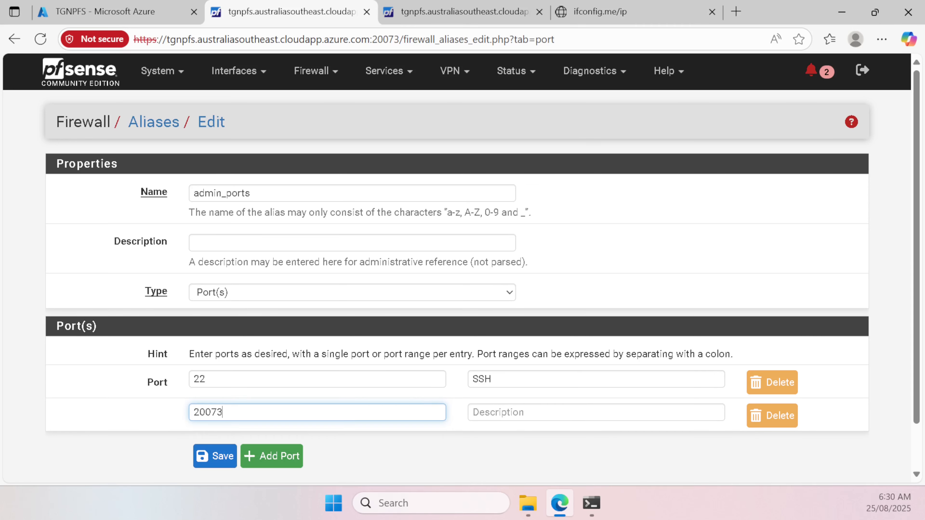
{"action": "key", "text": "Tab"}
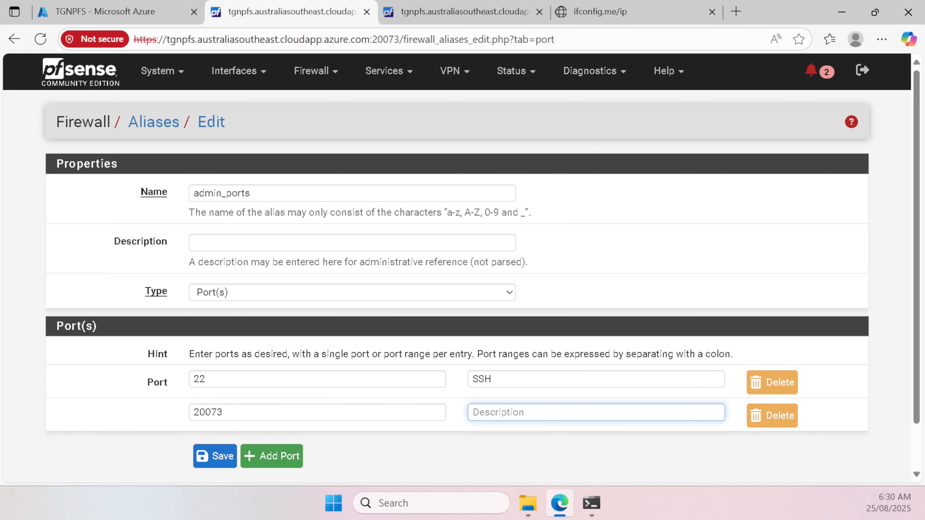
{"action": "type", "text": "Web Config"}
{"action": "left_click", "coordinate": [222, 456]}
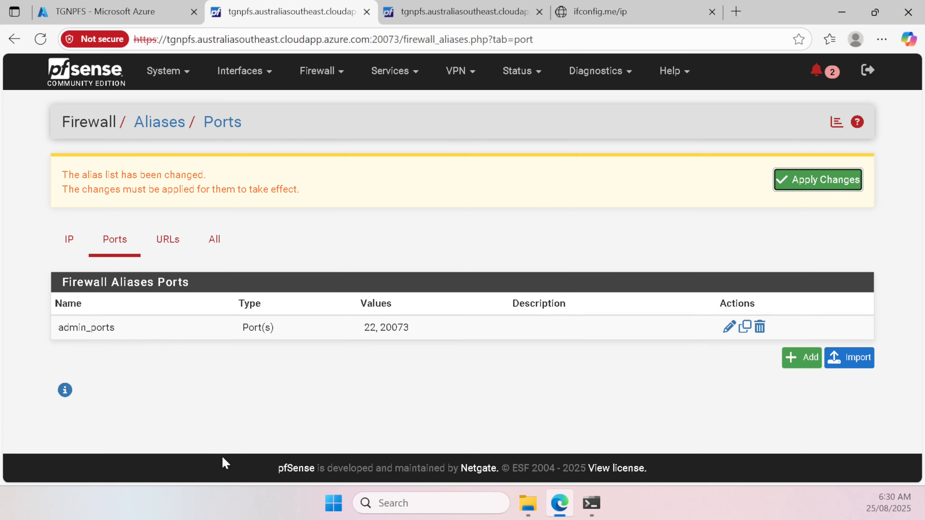
{"action": "left_click", "coordinate": [825, 180]}
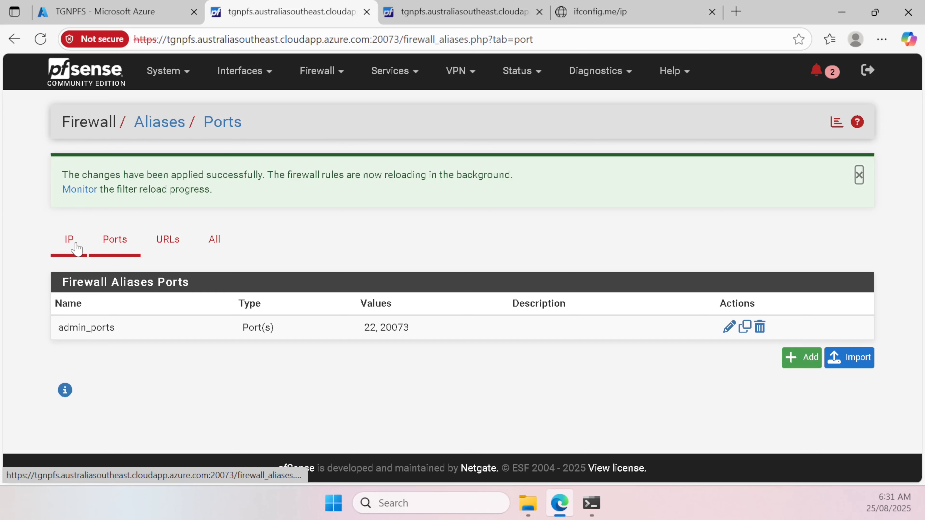
{"action": "left_click", "coordinate": [69, 247]}
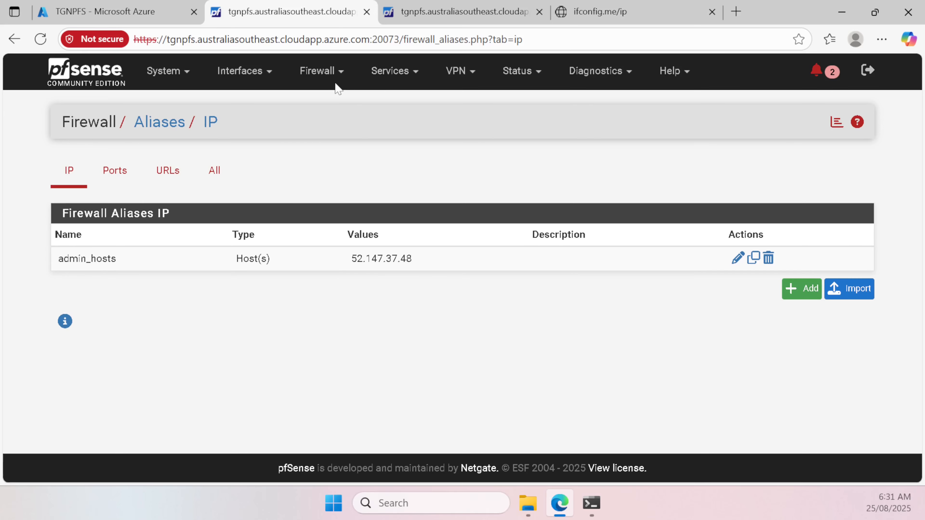
Step: Start a new top WAN firewall rule with source alias admin_hosts
{"action": "left_click", "coordinate": [330, 75]}
{"action": "left_click", "coordinate": [338, 158]}
{"action": "left_click", "coordinate": [529, 332]}
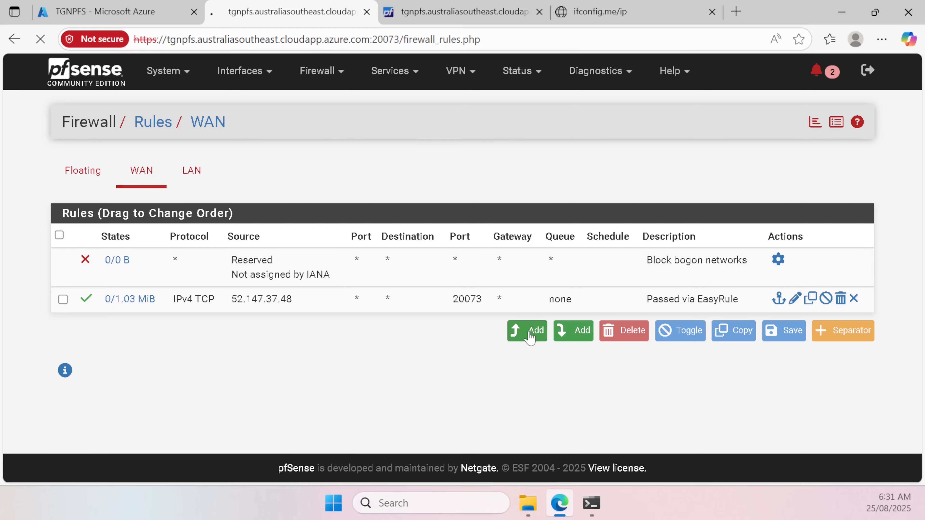
{"action": "scroll", "coordinate": [271, 203], "scroll_direction": "down", "scroll_amount": 3}
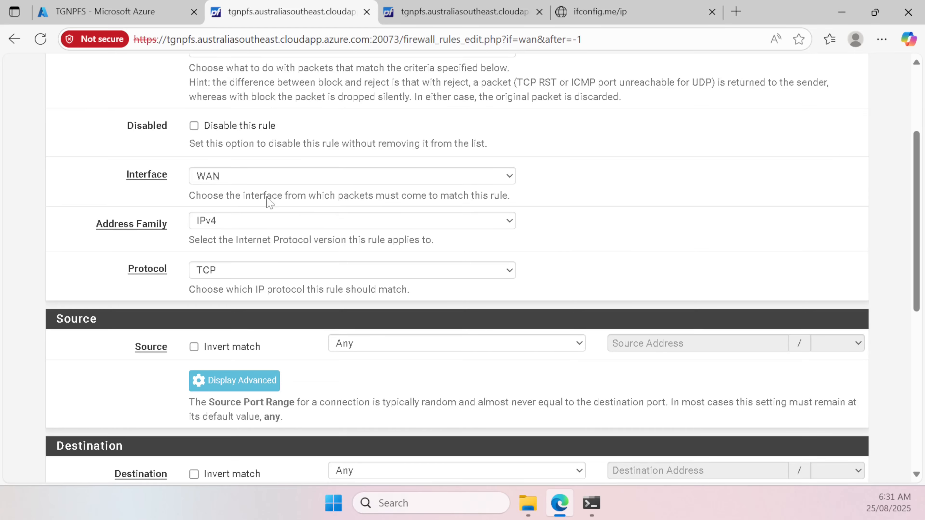
{"action": "scroll", "coordinate": [396, 217], "scroll_direction": "down", "scroll_amount": 3}
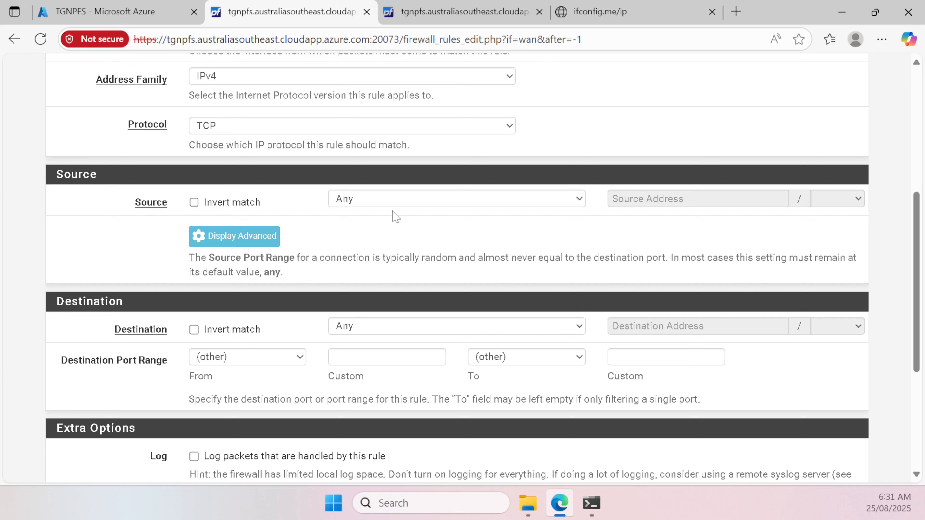
{"action": "left_click", "coordinate": [407, 203]}
{"action": "left_click", "coordinate": [407, 238]}
{"action": "left_click", "coordinate": [627, 209]}
{"action": "type", "text": "a"}
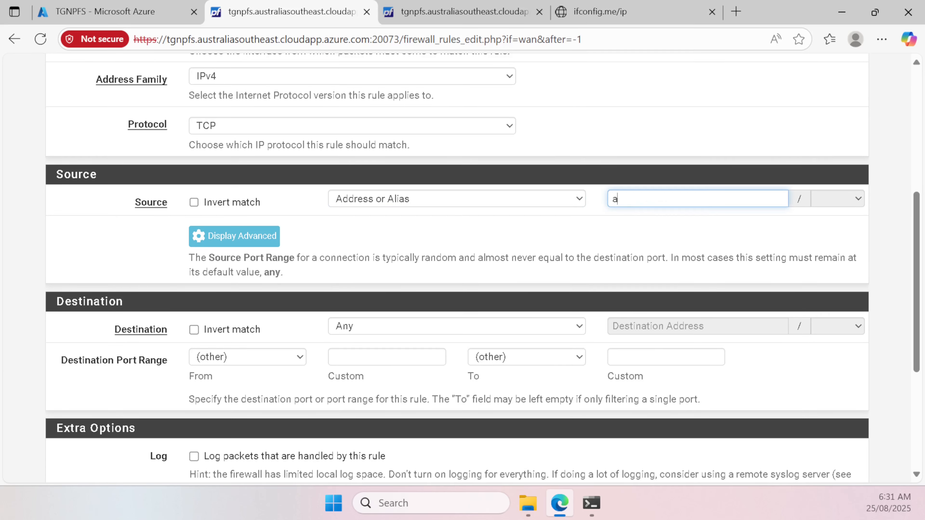
{"action": "type", "text": "dm"}
{"action": "left_click", "coordinate": [680, 220]}
Step: Set destination WAN address, port alias admin_ports, enable logging, and save the AllowAdmin rule
{"action": "left_click", "coordinate": [385, 328]}
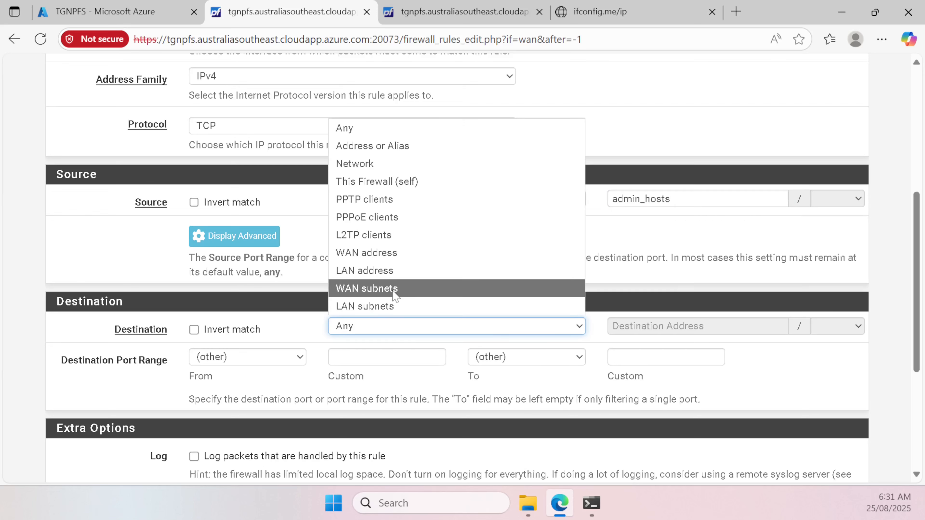
{"action": "left_click", "coordinate": [395, 252]}
{"action": "left_click", "coordinate": [397, 357]}
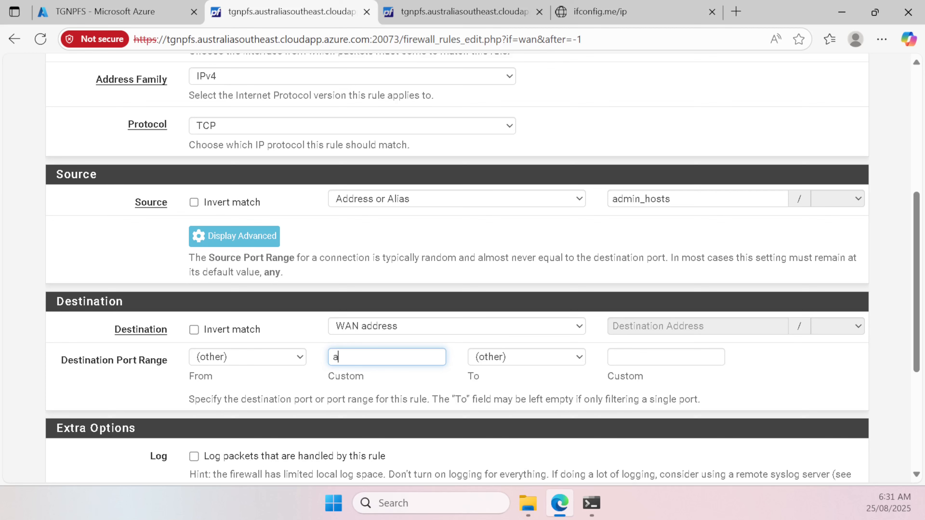
{"action": "type", "text": "admin"}
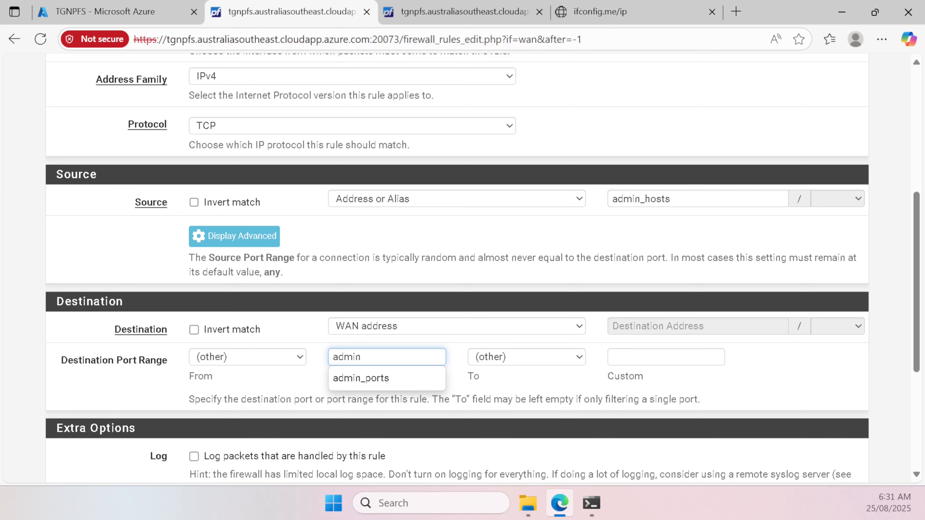
{"action": "left_click", "coordinate": [378, 379]}
{"action": "scroll", "coordinate": [247, 321], "scroll_direction": "down", "scroll_amount": 4}
{"action": "left_click", "coordinate": [247, 315]}
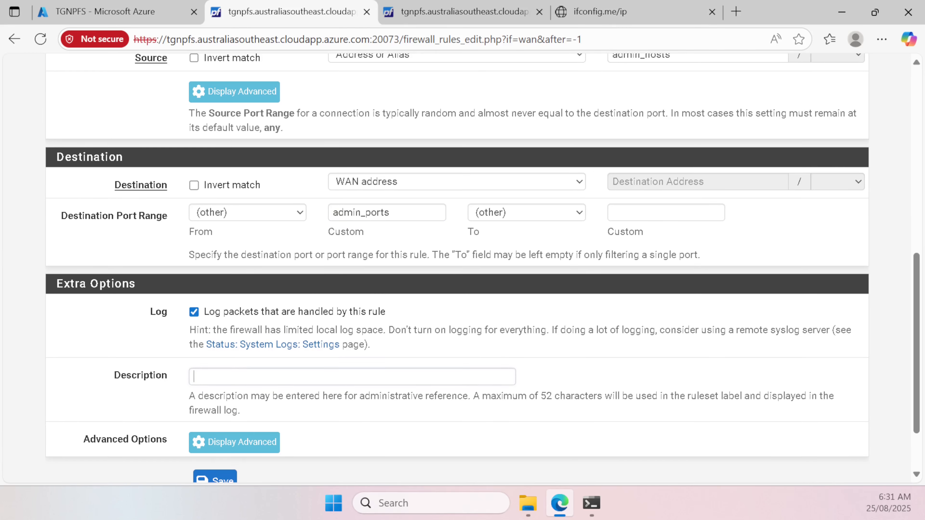
{"action": "left_click", "coordinate": [252, 376]}
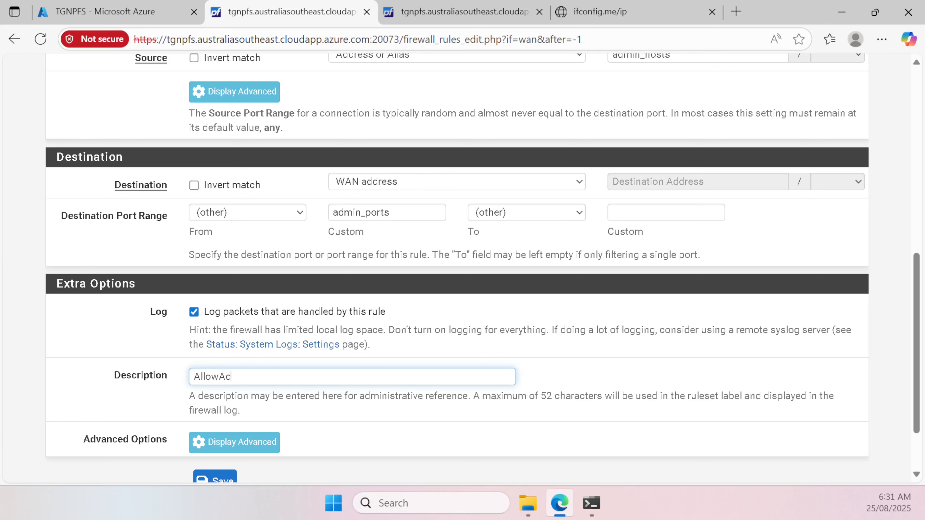
{"action": "scroll", "coordinate": [250, 423], "scroll_direction": "down", "scroll_amount": 2}
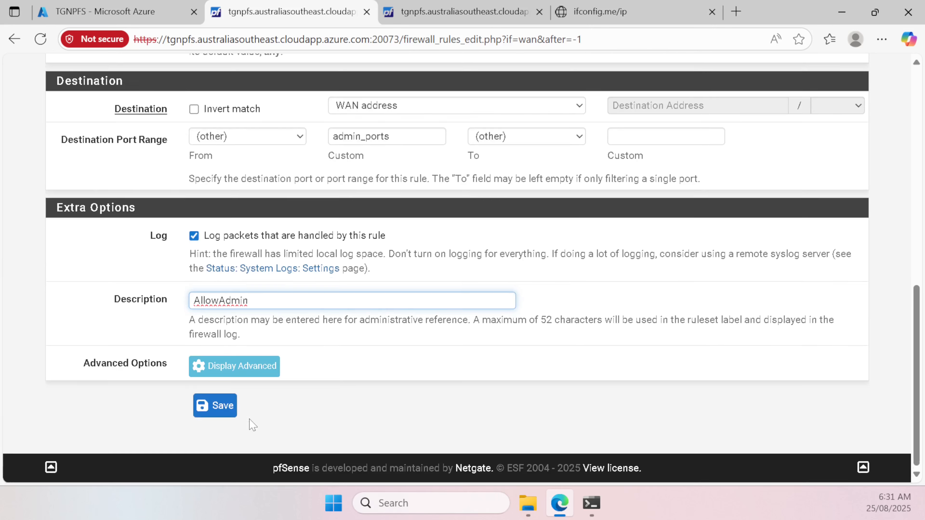
{"action": "left_click", "coordinate": [222, 405]}
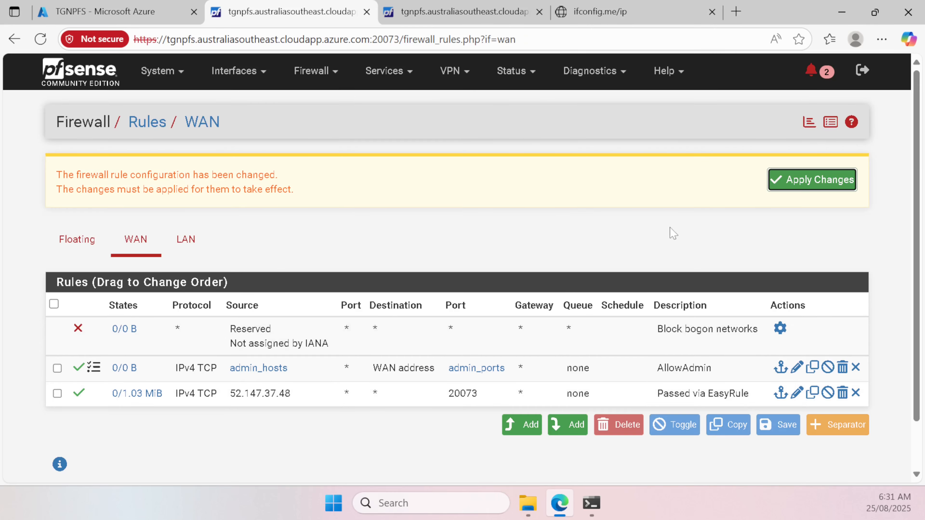
Step: Apply the rule, delete the old 'Passed via EasyRule' rule, and apply again
{"action": "left_click", "coordinate": [842, 180]}
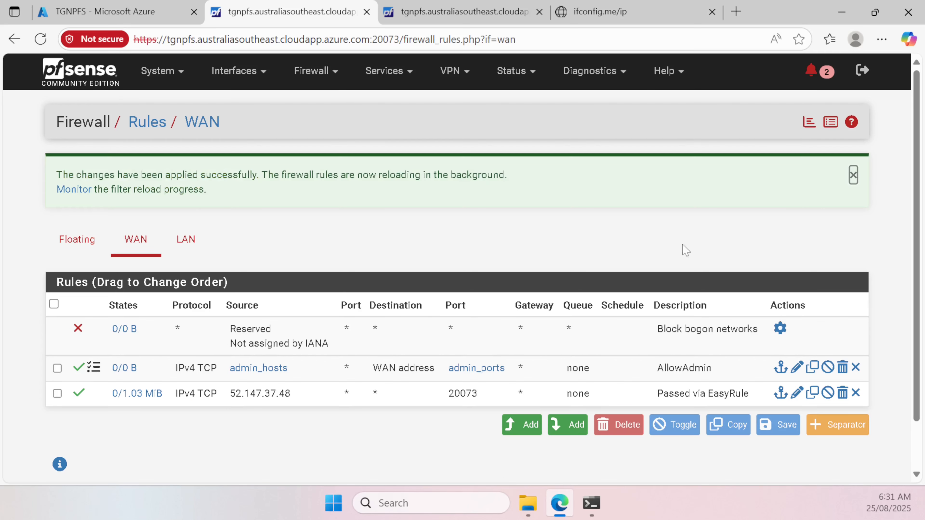
{"action": "left_click", "coordinate": [57, 394]}
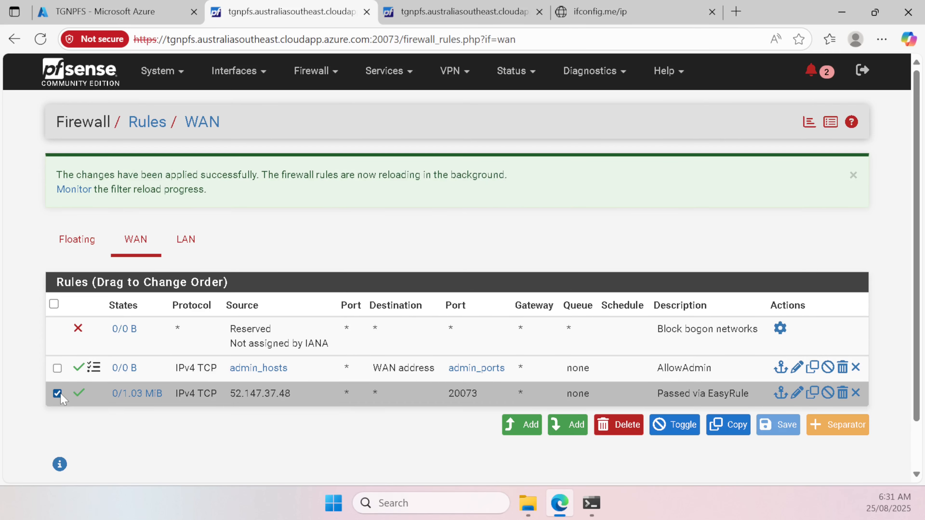
{"action": "left_click", "coordinate": [843, 397]}
{"action": "left_click", "coordinate": [543, 122]}
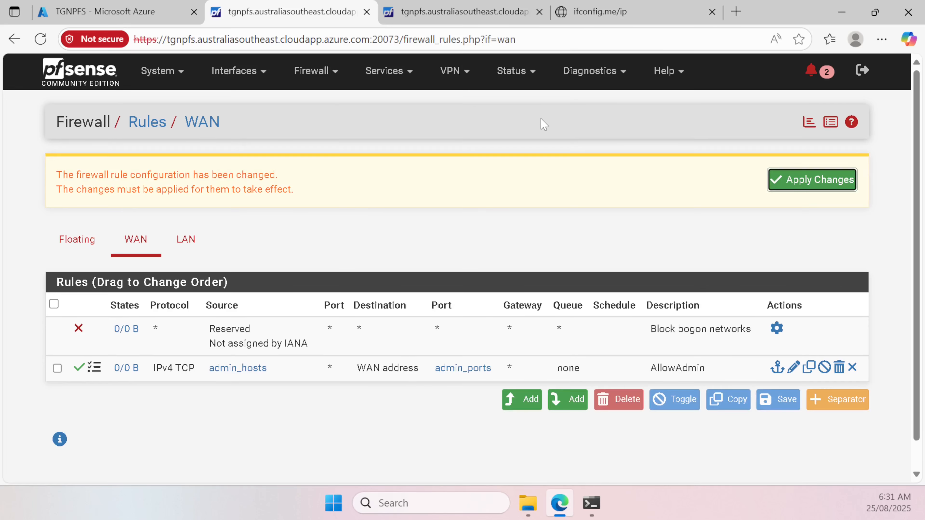
{"action": "left_click", "coordinate": [787, 182]}
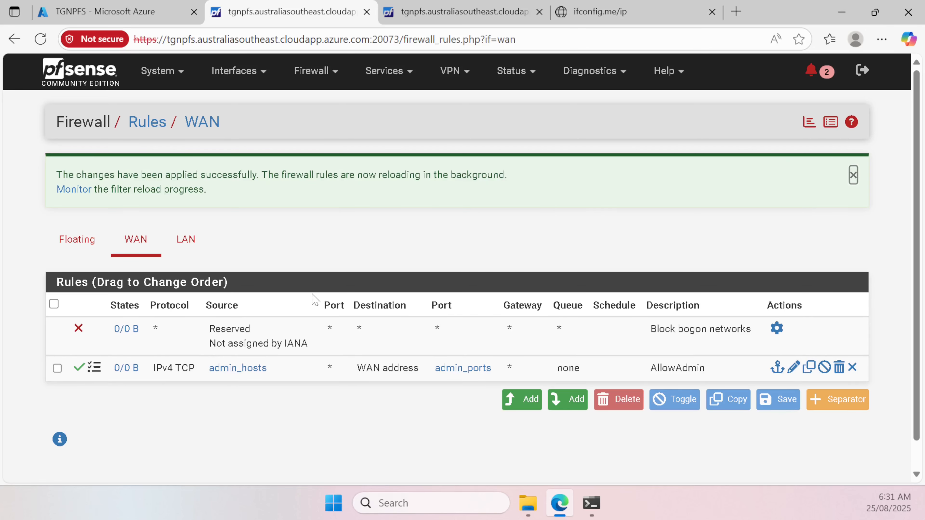
{"action": "left_click", "coordinate": [188, 241]}
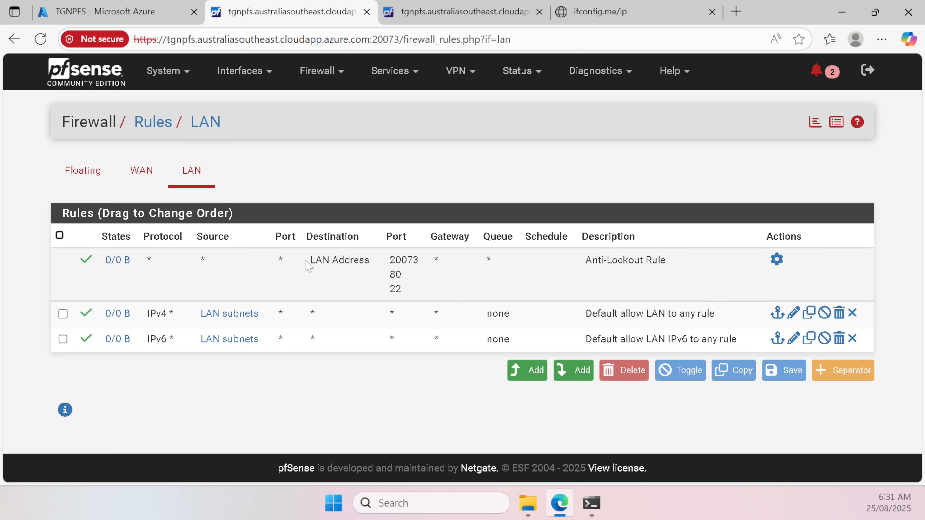
Step: Inspect the LAN anti-lockout rule's destination ports, noting port 80
{"action": "left_click_drag", "start_coordinate": [307, 259], "coordinate": [702, 298]}
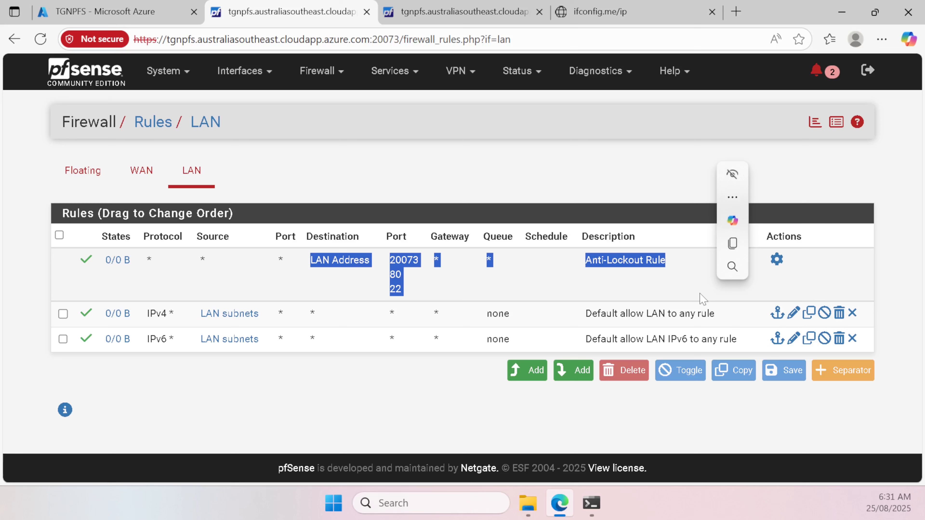
{"action": "left_click", "coordinate": [655, 286]}
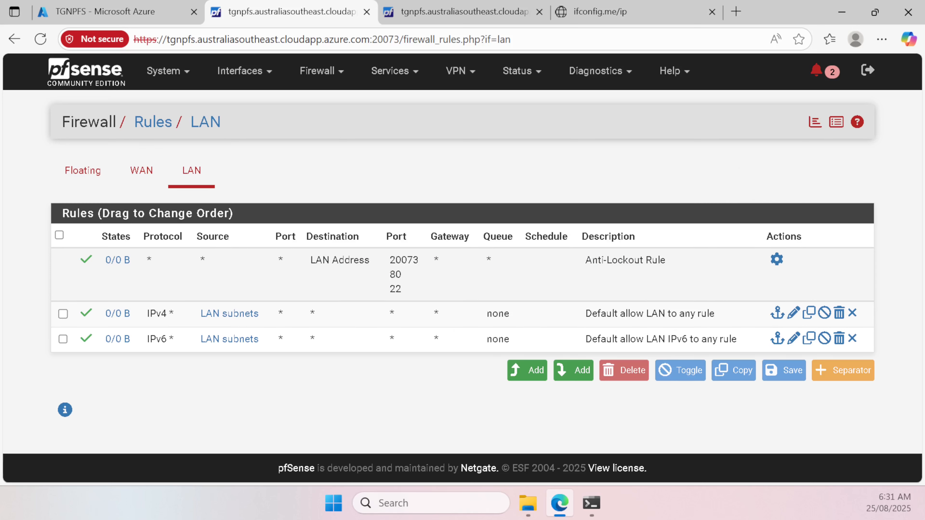
{"action": "double_click", "coordinate": [415, 281]}
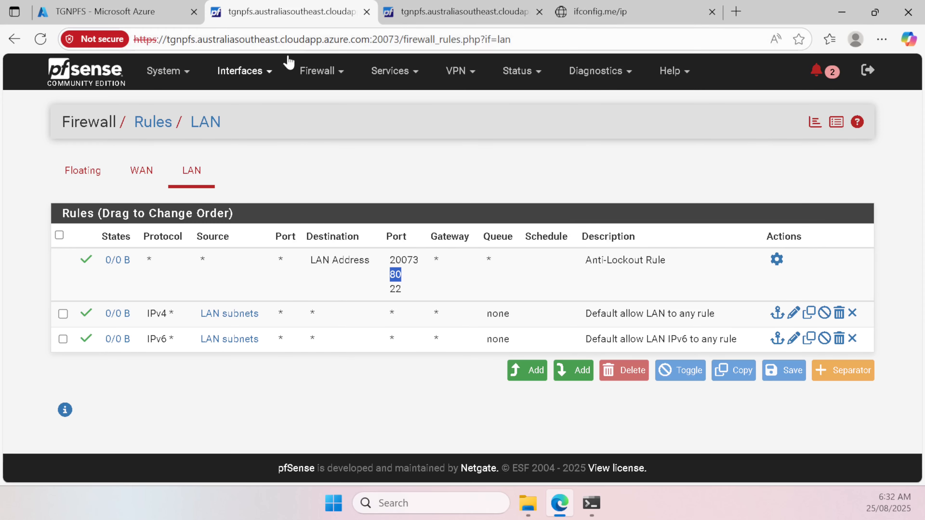
Step: Try loading the firewall's host address over plain http in the ifconfig.me tab
{"action": "left_click_drag", "start_coordinate": [377, 39], "coordinate": [145, 39]}
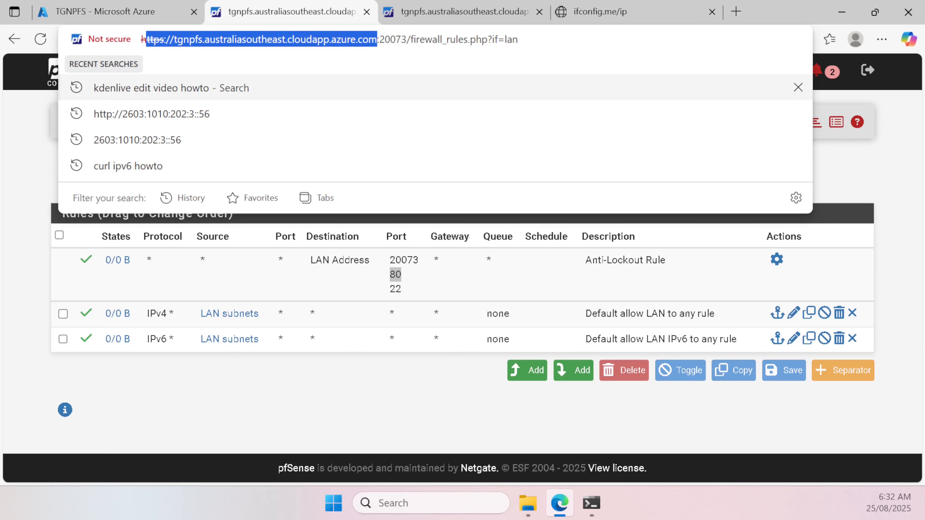
{"action": "key", "text": "ctrl+c"}
{"action": "left_click", "coordinate": [635, 13]}
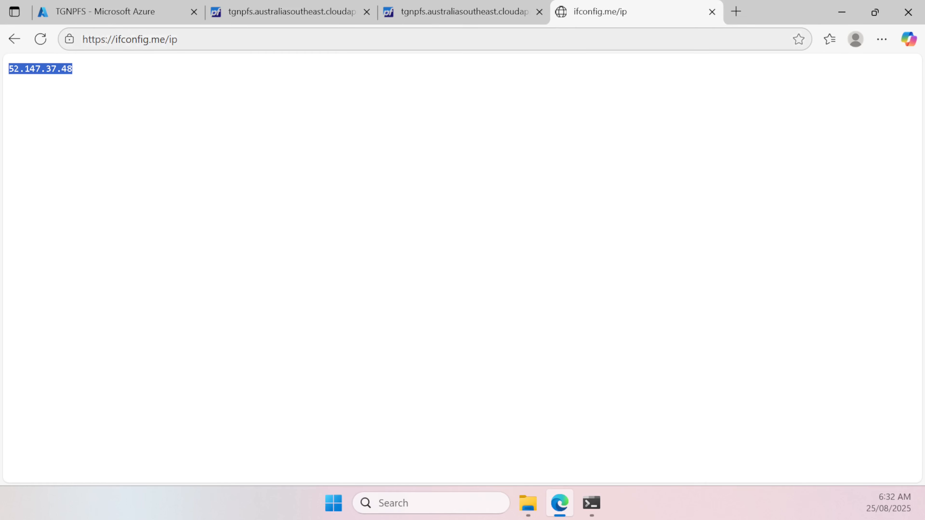
{"action": "left_click", "coordinate": [179, 39]}
{"action": "key", "text": "ctrl+v"}
{"action": "type", "text": "/"}
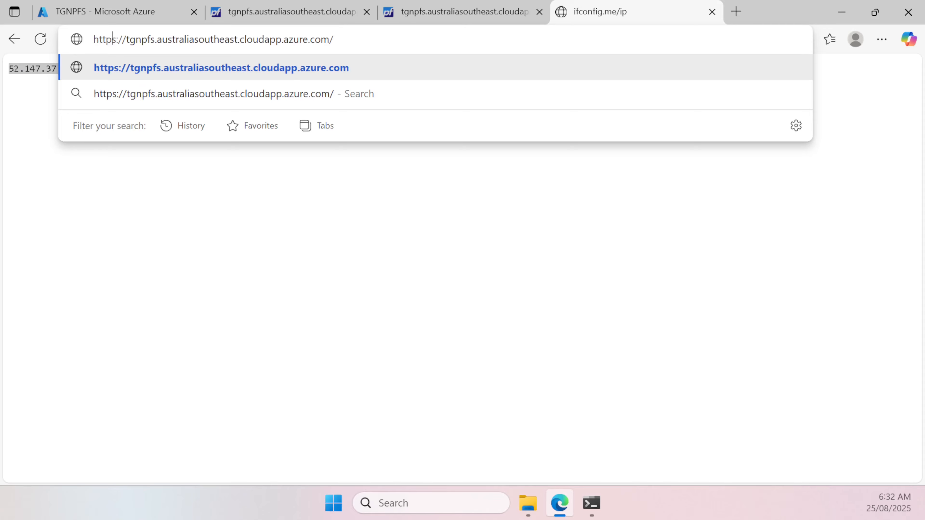
{"action": "key", "text": "BackSpace"}
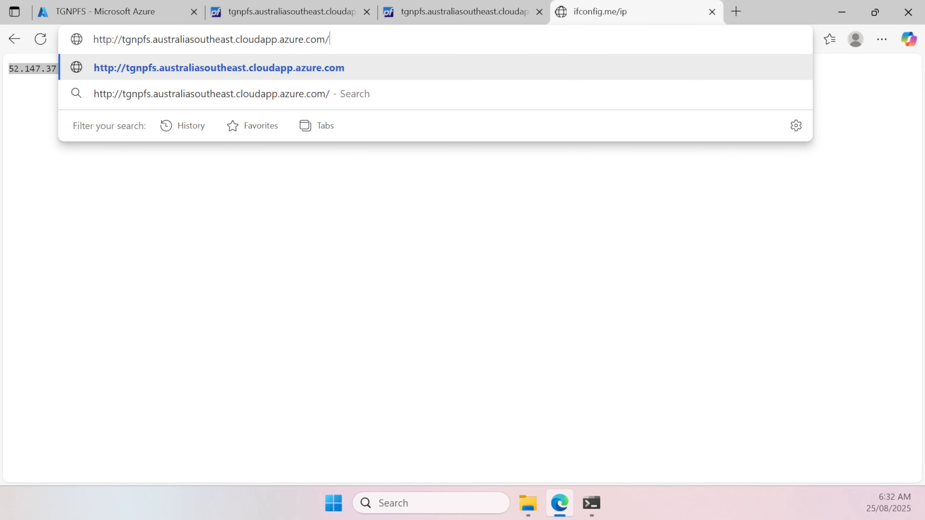
{"action": "key", "text": "Return"}
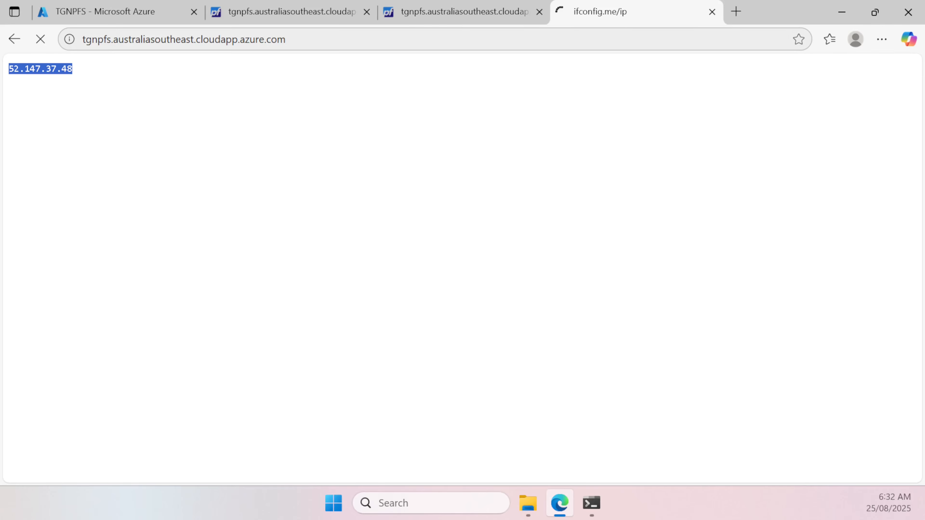
{"action": "key", "text": "ctrl+l"}
{"action": "left_click", "coordinate": [298, 39]}
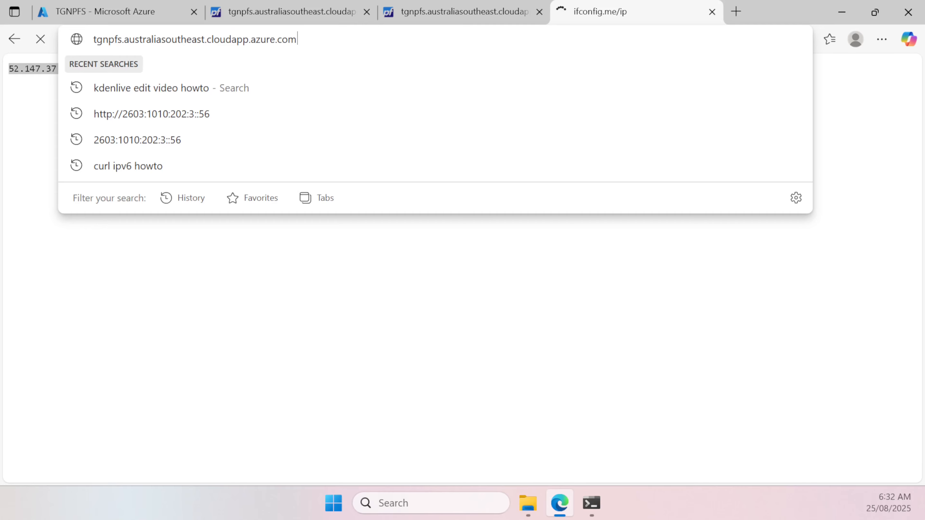
{"action": "left_click", "coordinate": [587, 10]}
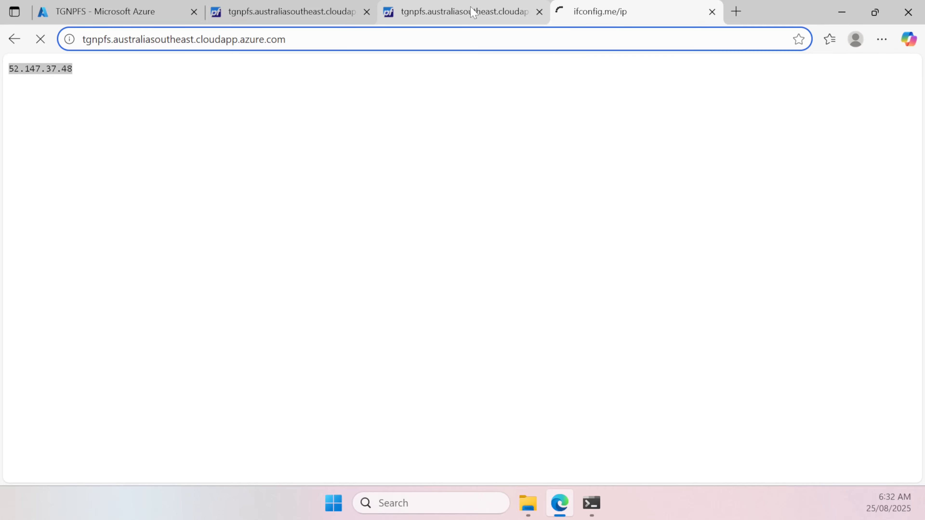
Step: Back in pfSense, show the port aliases under Firewall > Aliases
{"action": "left_click", "coordinate": [324, 19]}
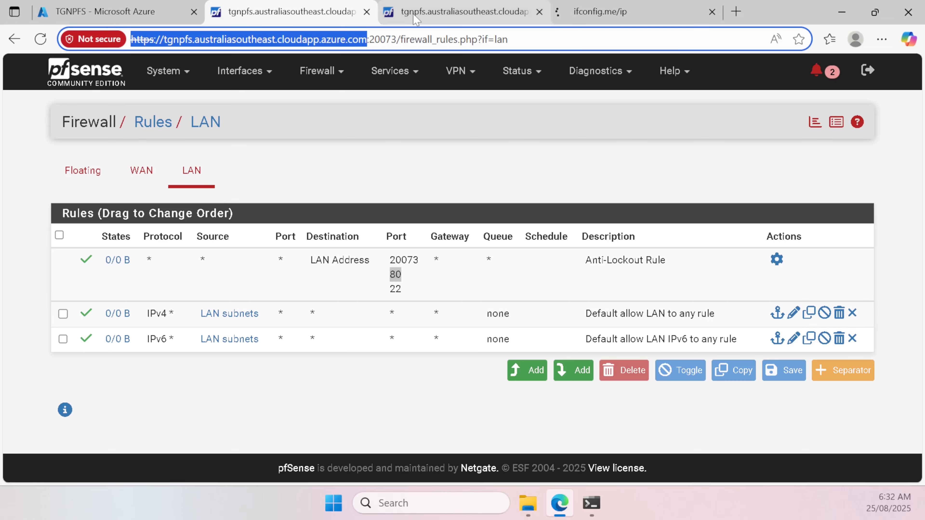
{"action": "left_click", "coordinate": [338, 83]}
{"action": "left_click", "coordinate": [346, 103]}
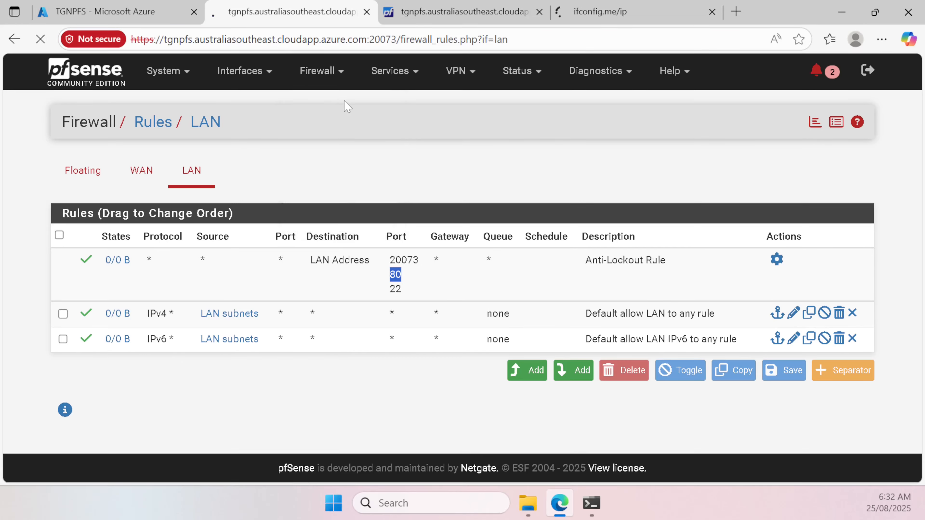
{"action": "left_click", "coordinate": [109, 173]}
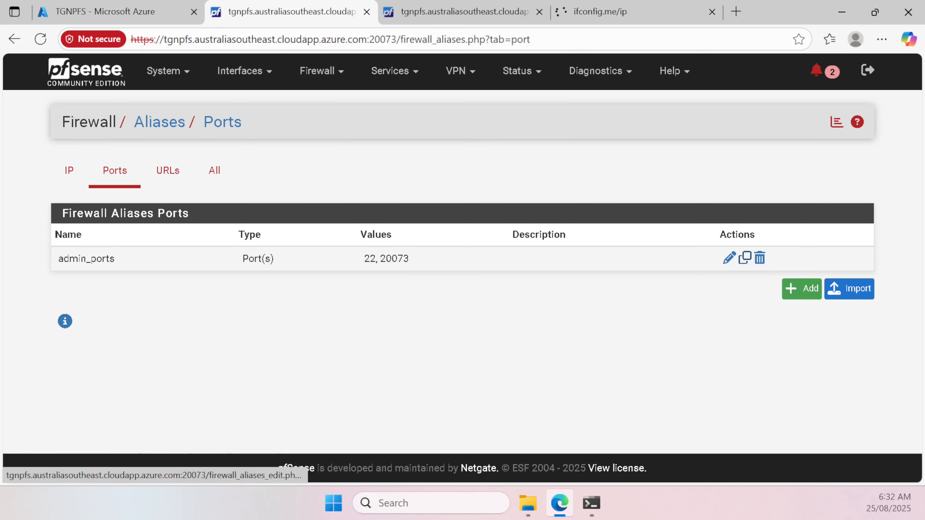
Step: Add port 80 to the admin_ports alias, save, and apply the change
{"action": "left_click", "coordinate": [729, 258]}
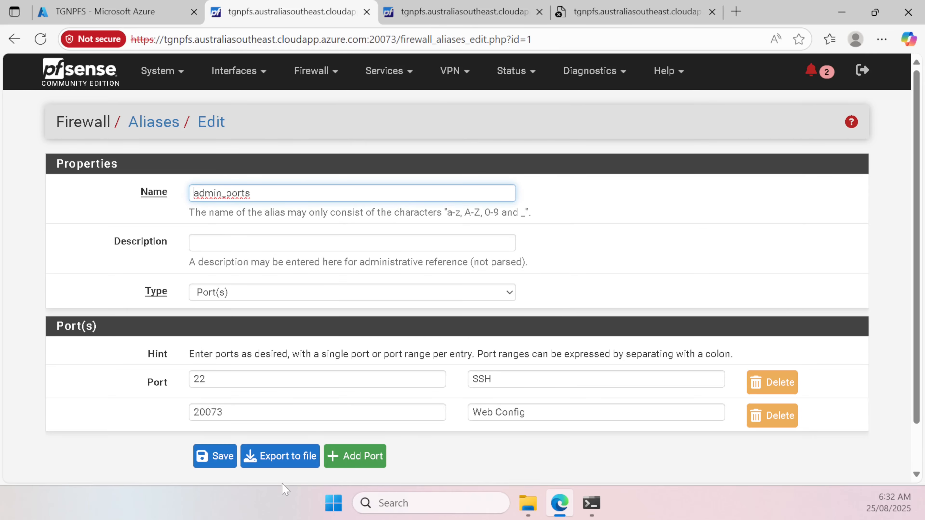
{"action": "left_click", "coordinate": [366, 458]}
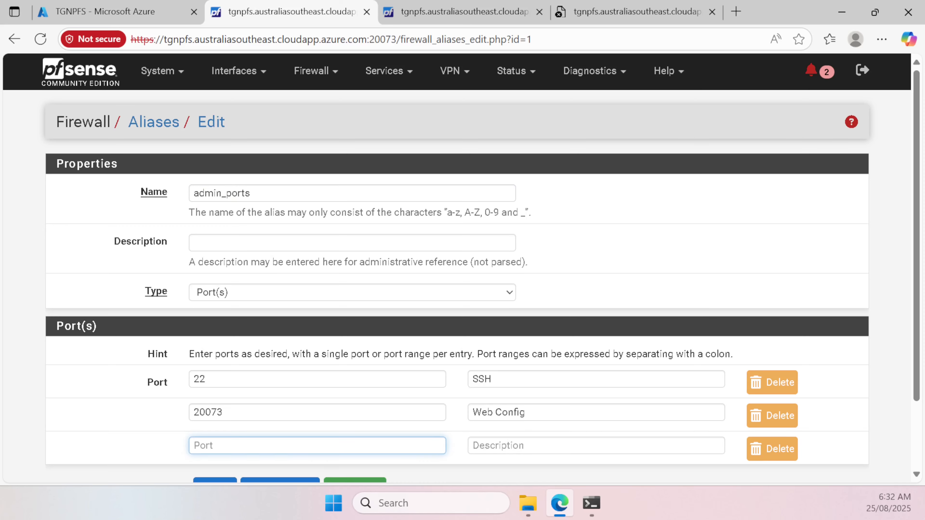
{"action": "type", "text": "80"}
{"action": "scroll", "coordinate": [241, 419], "scroll_direction": "down", "scroll_amount": 2}
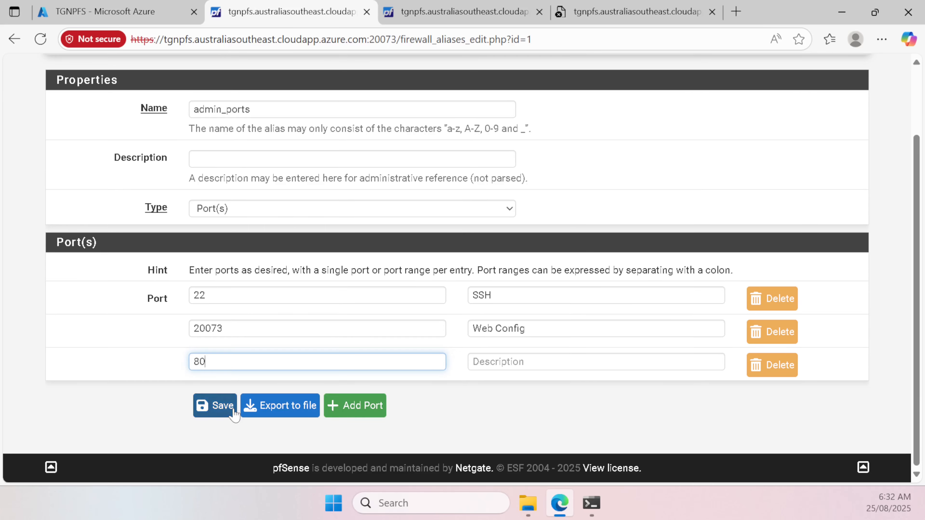
{"action": "left_click", "coordinate": [218, 406]}
{"action": "left_click", "coordinate": [809, 184]}
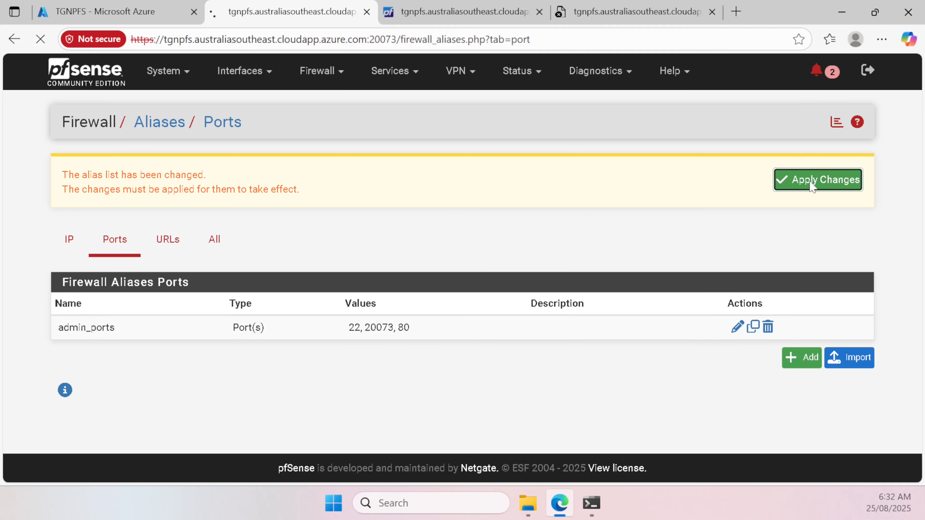
Step: Reload the pfSense page in the fourth tab at port 20073 until the dashboard loads
{"action": "left_click", "coordinate": [506, 13]}
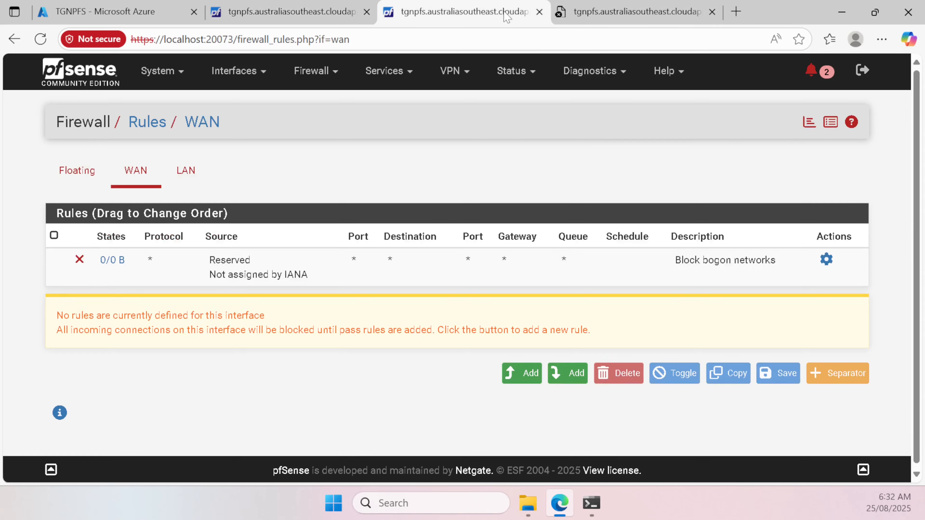
{"action": "left_click", "coordinate": [577, 9]}
{"action": "key", "text": "Return"}
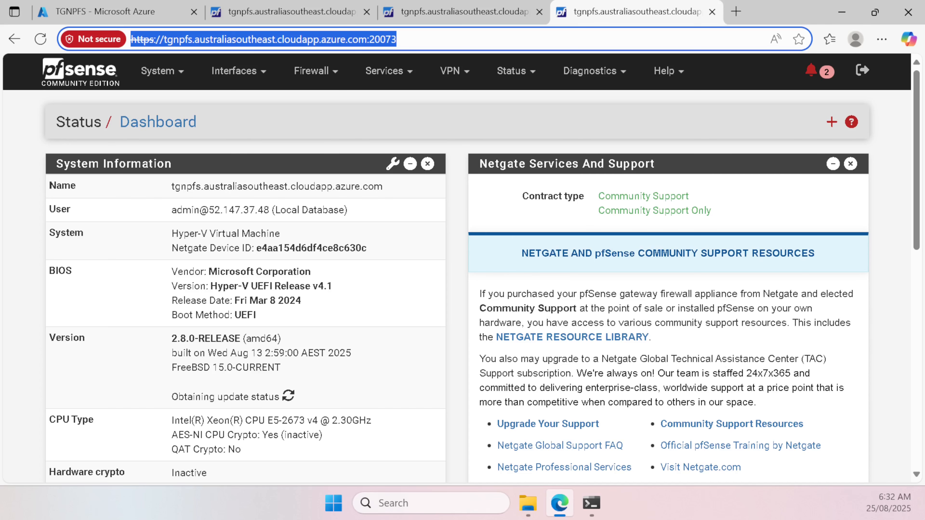
{"action": "left_click", "coordinate": [433, 39]}
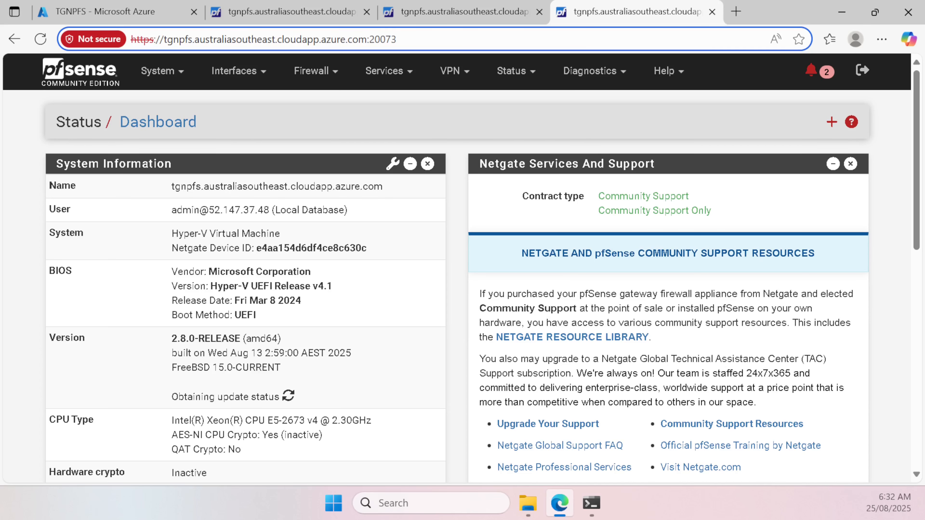
{"action": "left_click", "coordinate": [154, 39]}
{"action": "key", "text": "BackSpace"}
{"action": "left_click", "coordinate": [359, 39]}
{"action": "key", "text": "BackSpace"}
{"action": "key", "text": "BackSpace"}
{"action": "key", "text": "BackSpace"}
{"action": "key", "text": "BackSpace"}
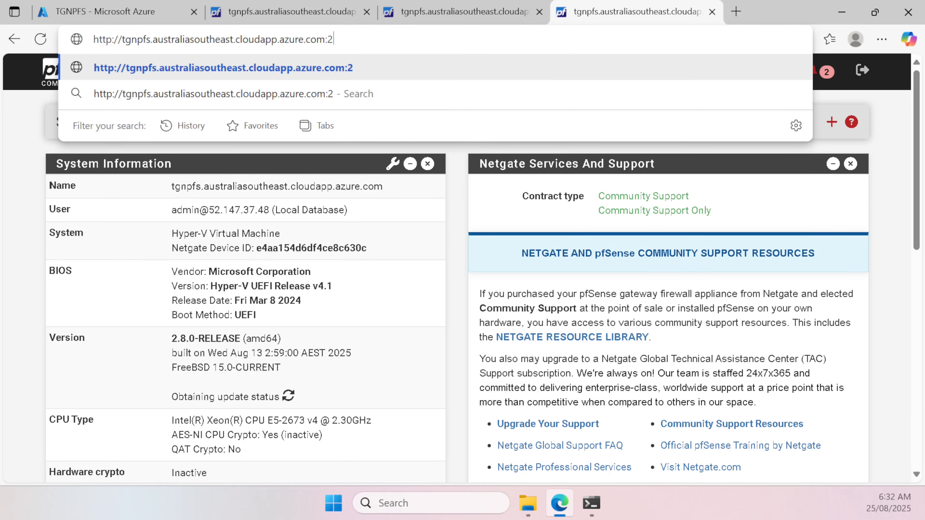
{"action": "type", "text": "0073"}
{"action": "key", "text": "Return"}
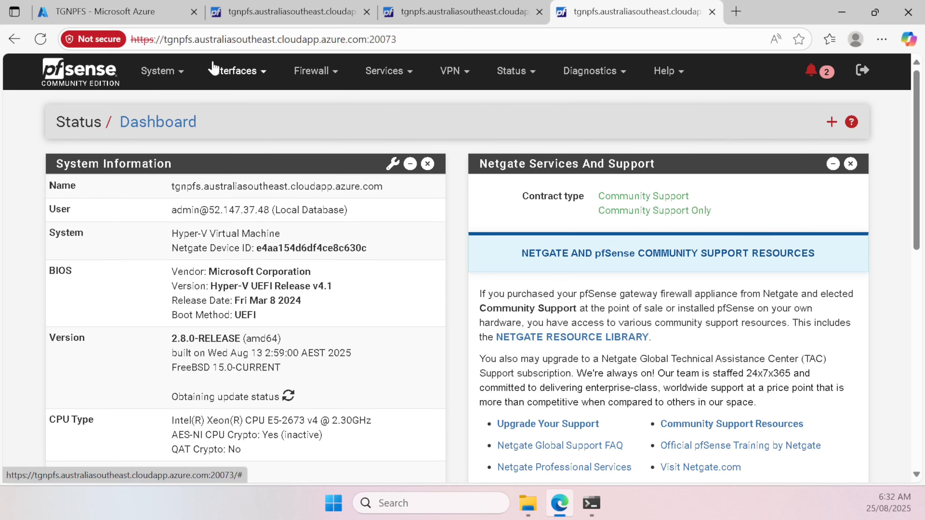
{"action": "left_click", "coordinate": [160, 73]}
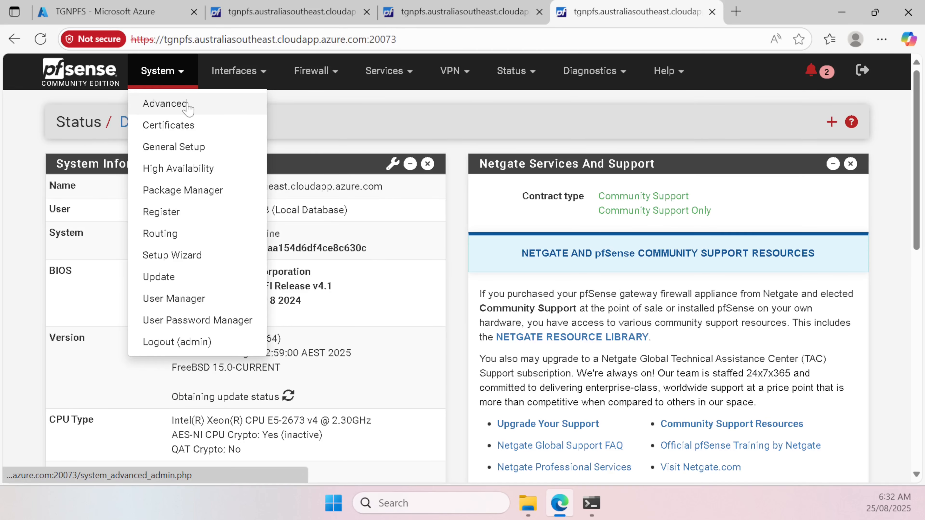
Step: In System > Advanced > Admin Access, disable the webConfigurator redirect rule
{"action": "left_click", "coordinate": [188, 105]}
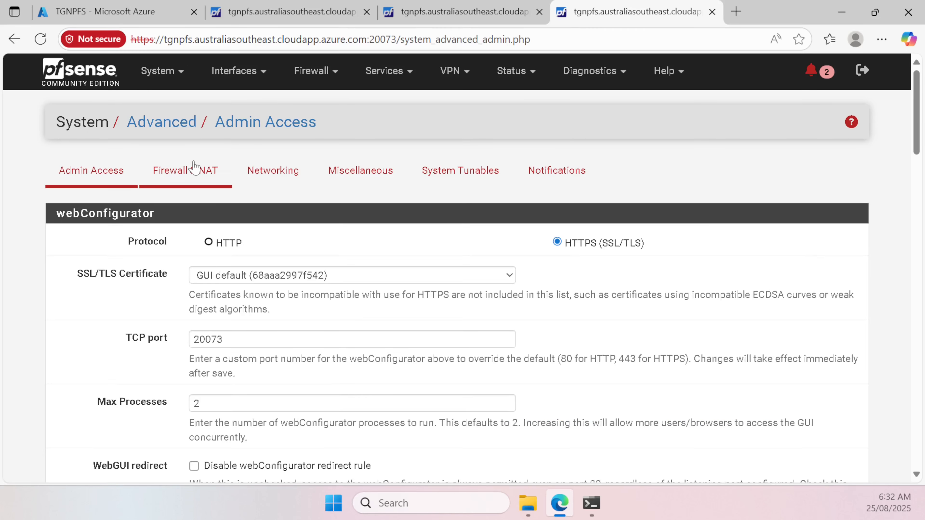
{"action": "scroll", "coordinate": [190, 167], "scroll_direction": "down", "scroll_amount": 5}
{"action": "scroll", "coordinate": [463, 268], "scroll_direction": "down", "scroll_amount": 5}
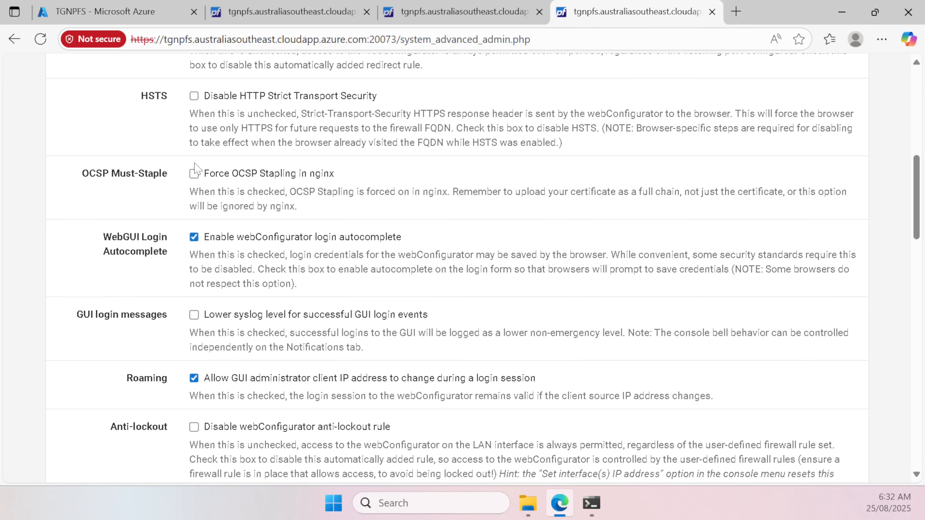
{"action": "scroll", "coordinate": [194, 169], "scroll_direction": "up", "scroll_amount": 2}
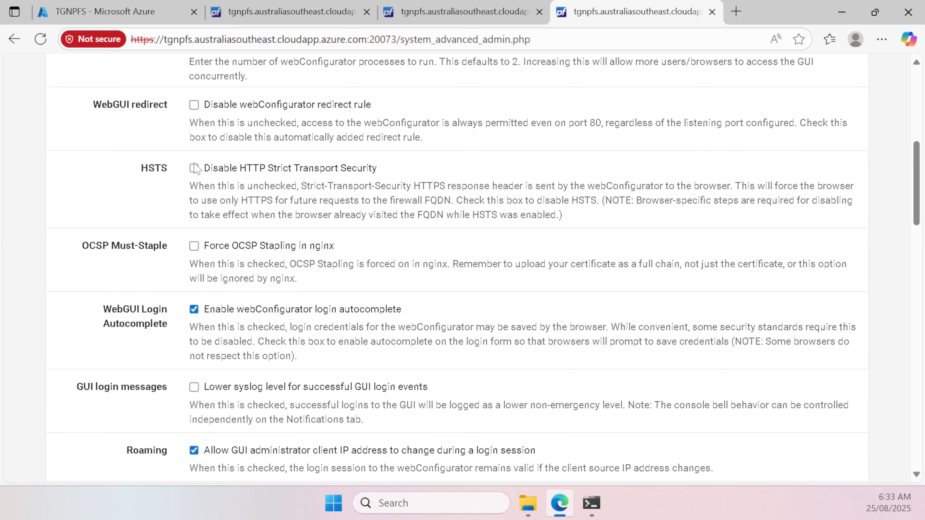
{"action": "left_click", "coordinate": [224, 106]}
Step: Check the anti-lockout setting stays enabled and save the Admin Access settings
{"action": "scroll", "coordinate": [488, 127], "scroll_direction": "down", "scroll_amount": 2}
{"action": "scroll", "coordinate": [487, 127], "scroll_direction": "up", "scroll_amount": 2}
{"action": "scroll", "coordinate": [447, 121], "scroll_direction": "down", "scroll_amount": 6}
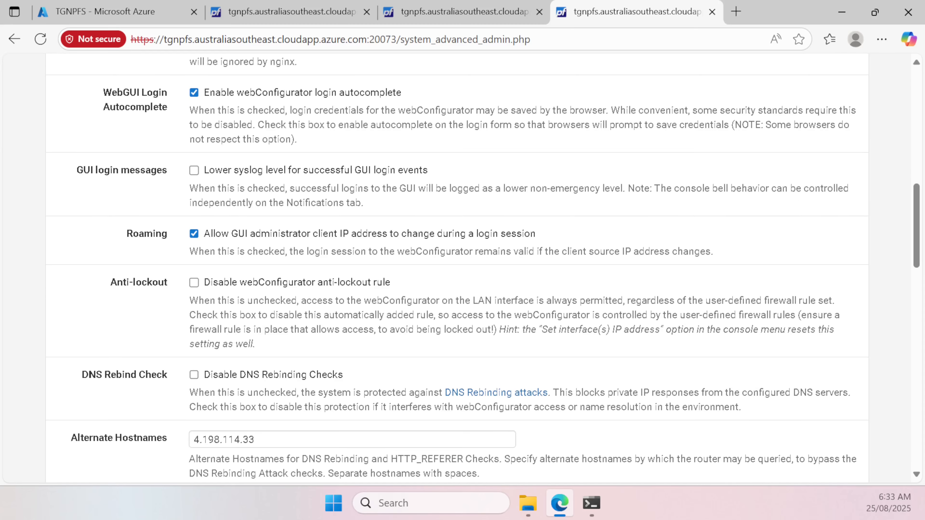
{"action": "scroll", "coordinate": [448, 121], "scroll_direction": "down", "scroll_amount": 16}
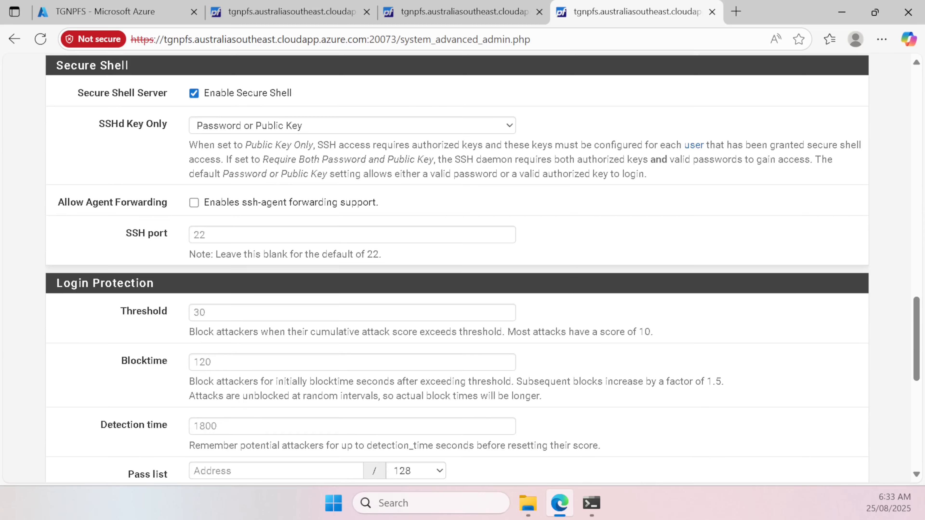
{"action": "key", "text": "ctrl+f"}
{"action": "type", "text": "anti"}
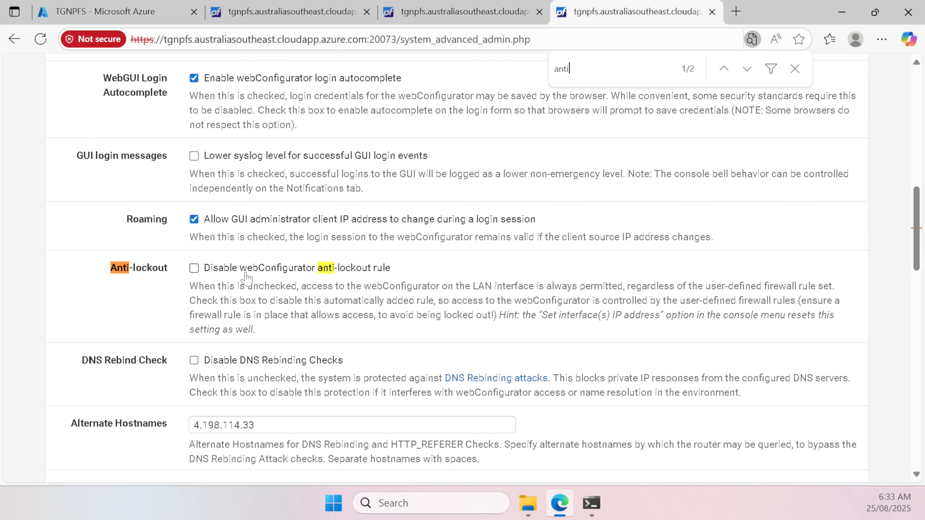
{"action": "scroll", "coordinate": [223, 269], "scroll_direction": "down", "scroll_amount": 20}
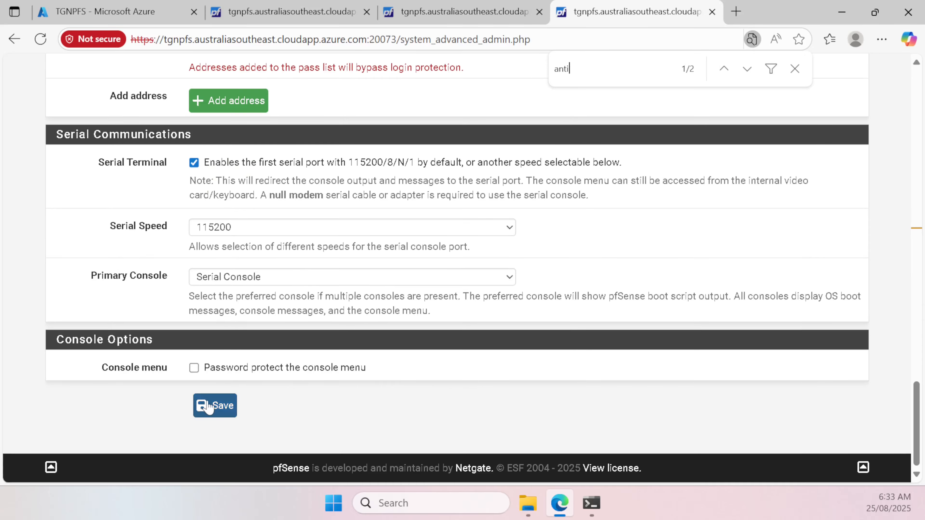
{"action": "left_click", "coordinate": [208, 407]}
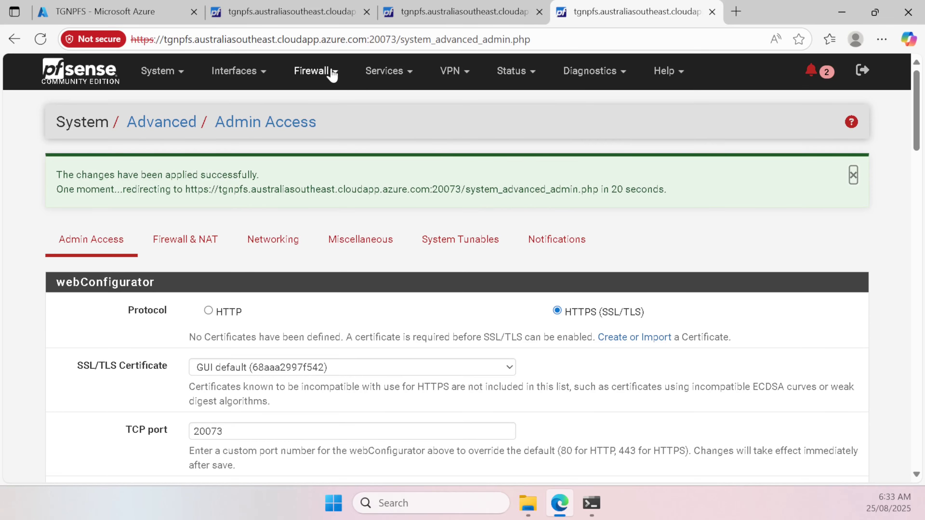
Step: Confirm the LAN anti-lockout rule now allows only ports 20073 and 22
{"action": "left_click", "coordinate": [317, 71]}
{"action": "left_click", "coordinate": [342, 146]}
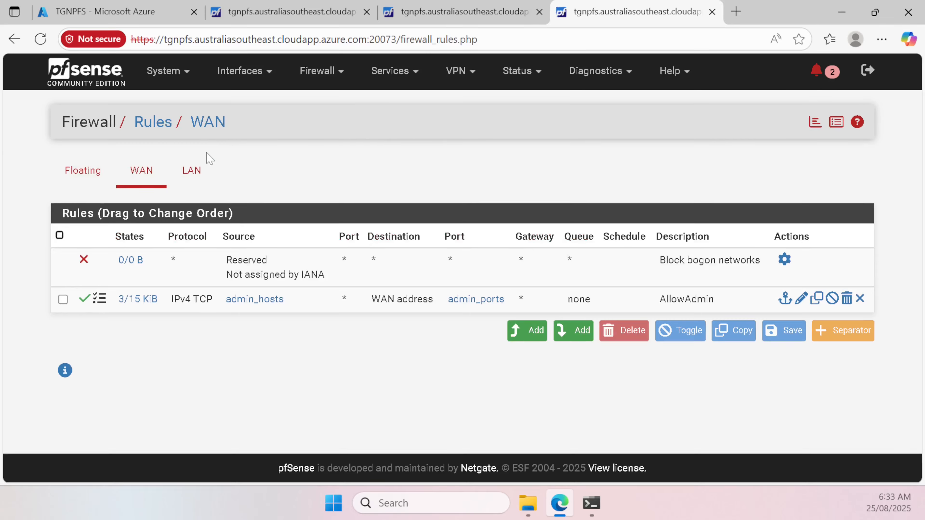
{"action": "left_click", "coordinate": [189, 171]}
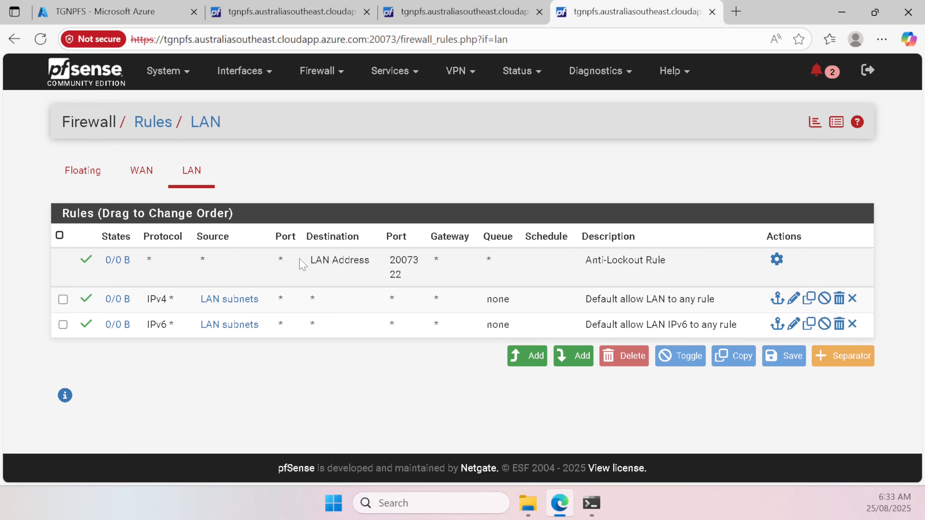
{"action": "left_click_drag", "start_coordinate": [301, 263], "coordinate": [432, 275]}
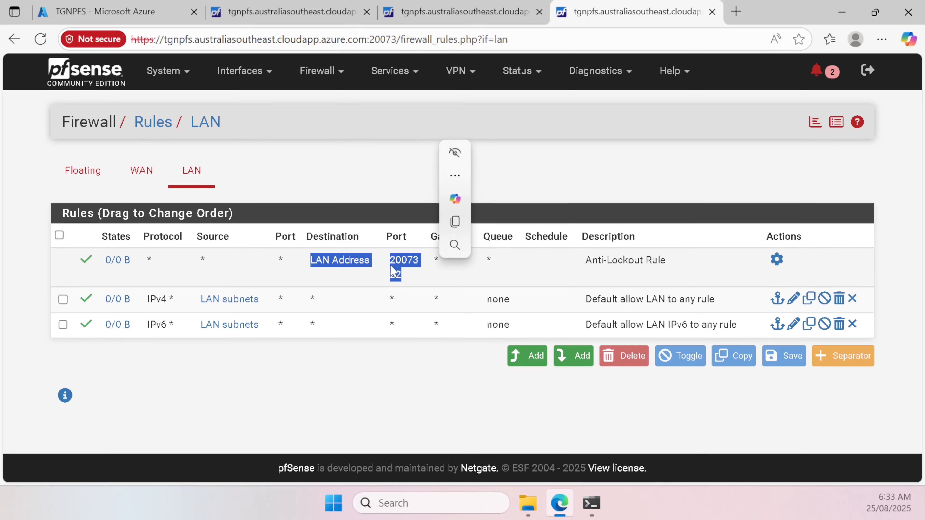
{"action": "double_click", "coordinate": [396, 274]}
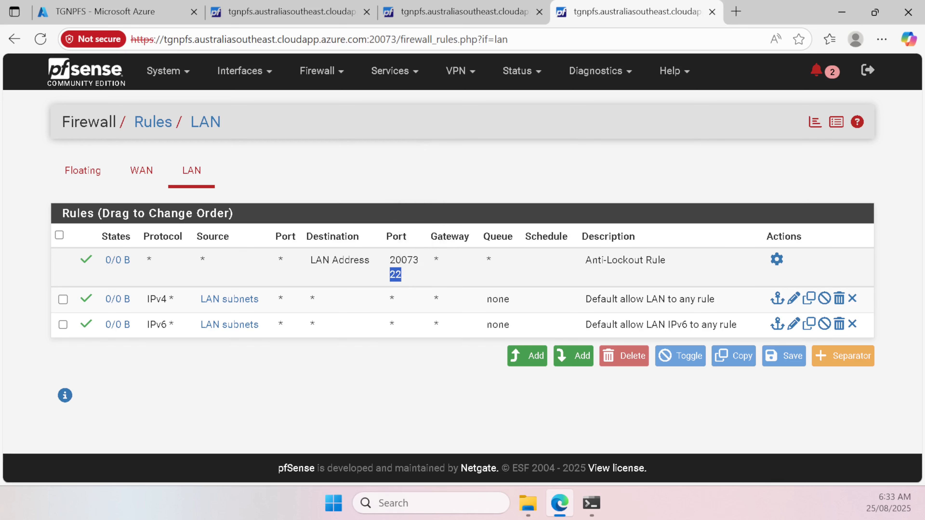
{"action": "left_click", "coordinate": [381, 274]}
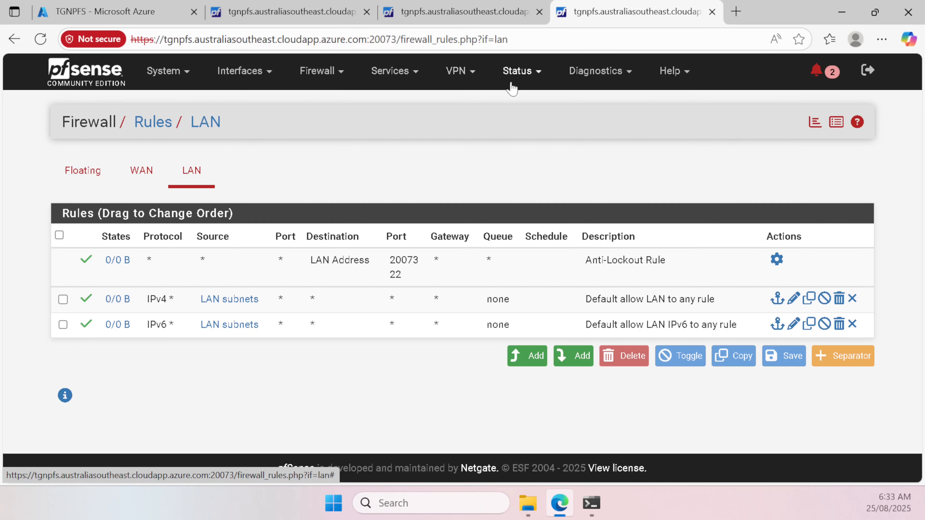
Step: Check Status > Interfaces shows WAN up with DNS server 168.63.129.16
{"action": "left_click", "coordinate": [529, 74]}
{"action": "left_click", "coordinate": [533, 279]}
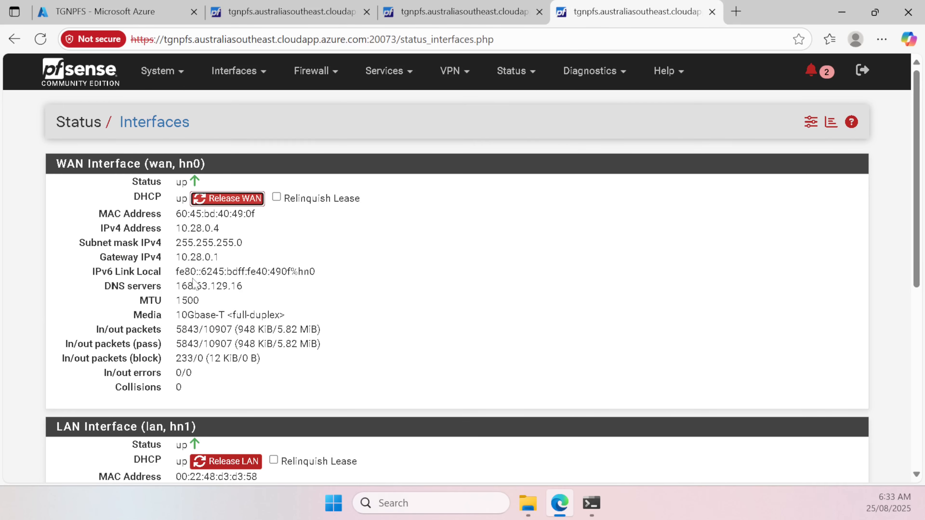
{"action": "left_click_drag", "start_coordinate": [175, 287], "coordinate": [296, 294]}
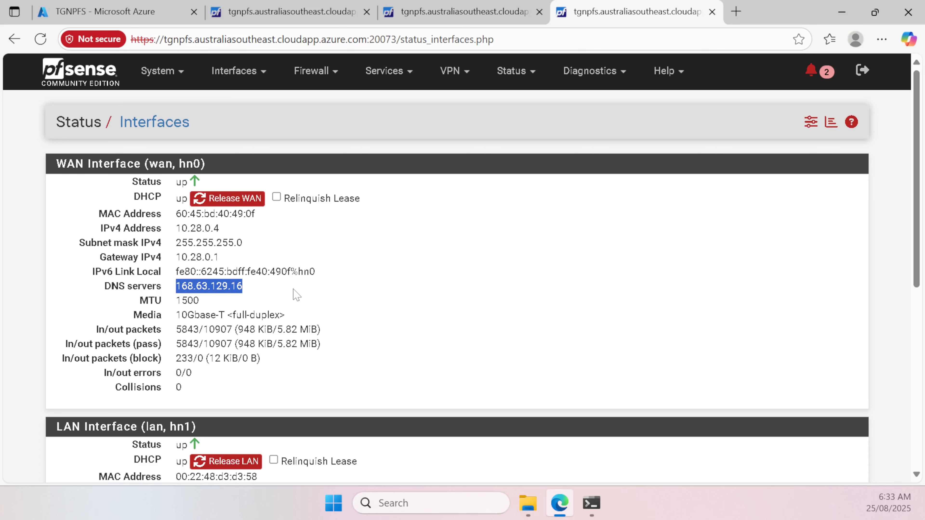
{"action": "left_click", "coordinate": [532, 71]}
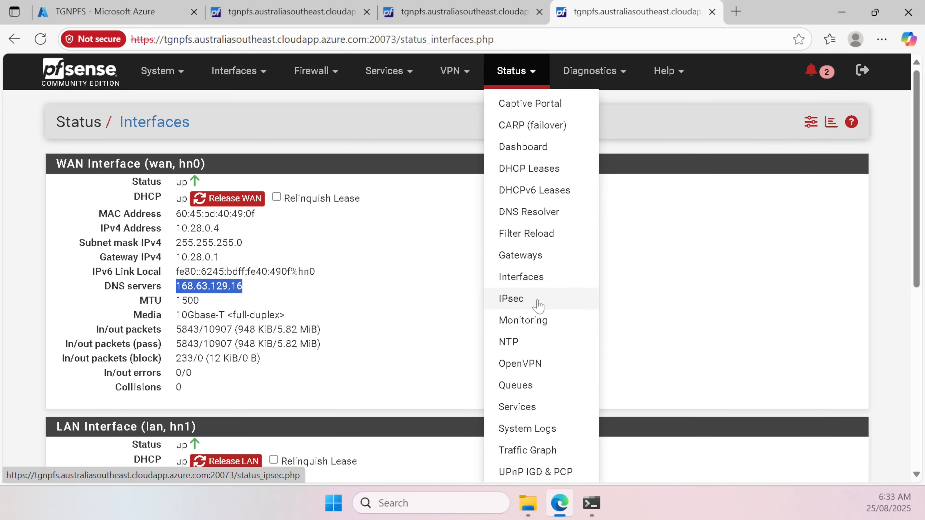
{"action": "left_click", "coordinate": [578, 72]}
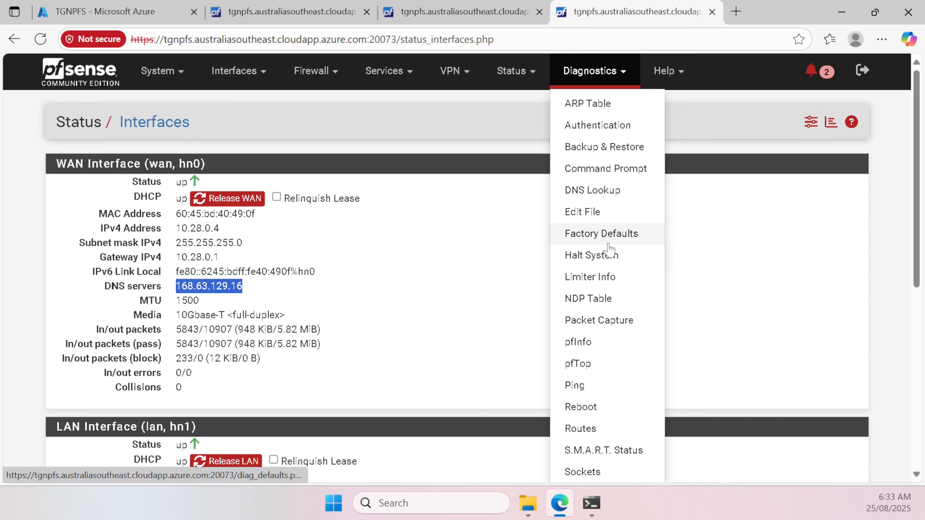
Step: Halt and power off pfSense via Diagnostics > Halt System, then return to the TGNPFS Azure tab
{"action": "left_click", "coordinate": [600, 257]}
{"action": "left_click", "coordinate": [78, 215]}
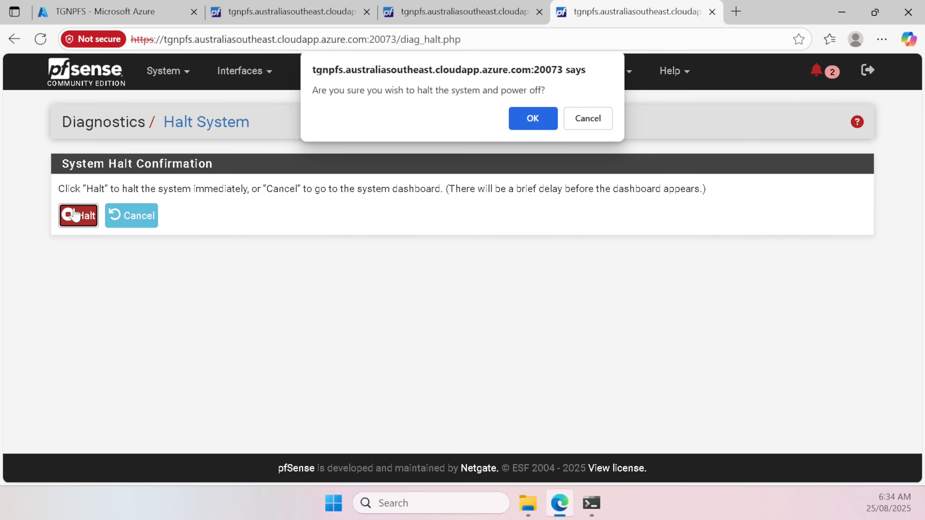
{"action": "left_click", "coordinate": [546, 124]}
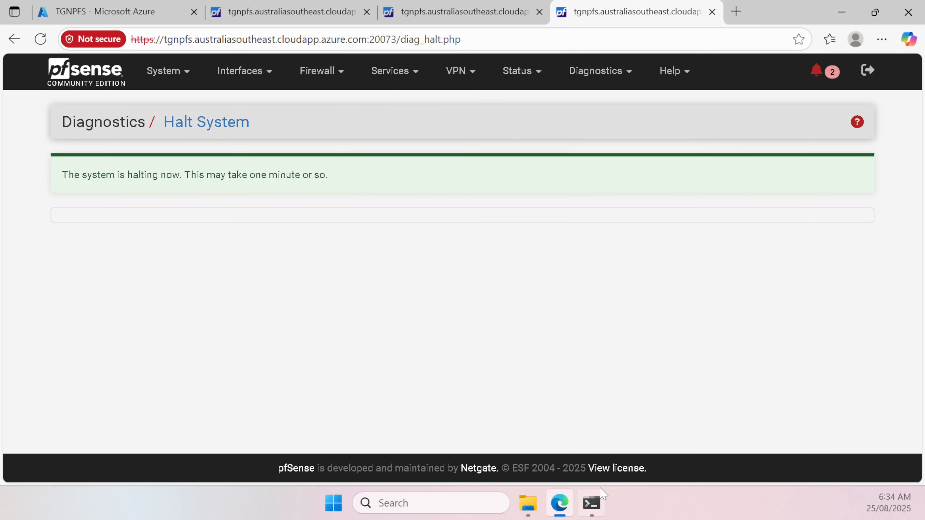
{"action": "left_click", "coordinate": [592, 504]}
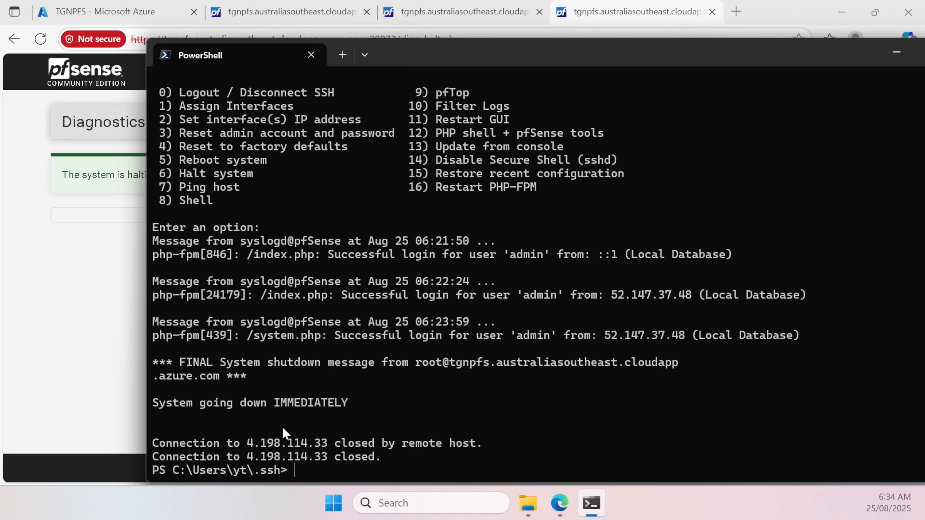
{"action": "left_click", "coordinate": [45, 372]}
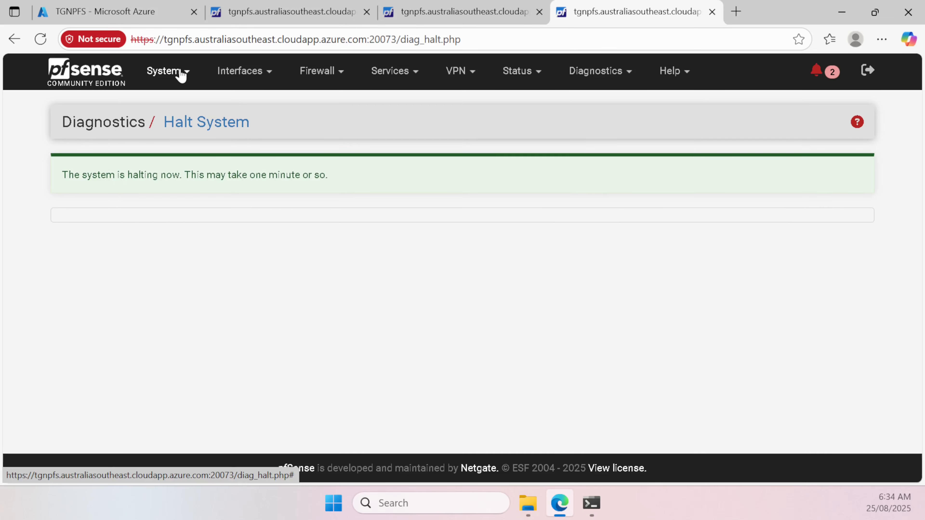
{"action": "left_click", "coordinate": [170, 15]}
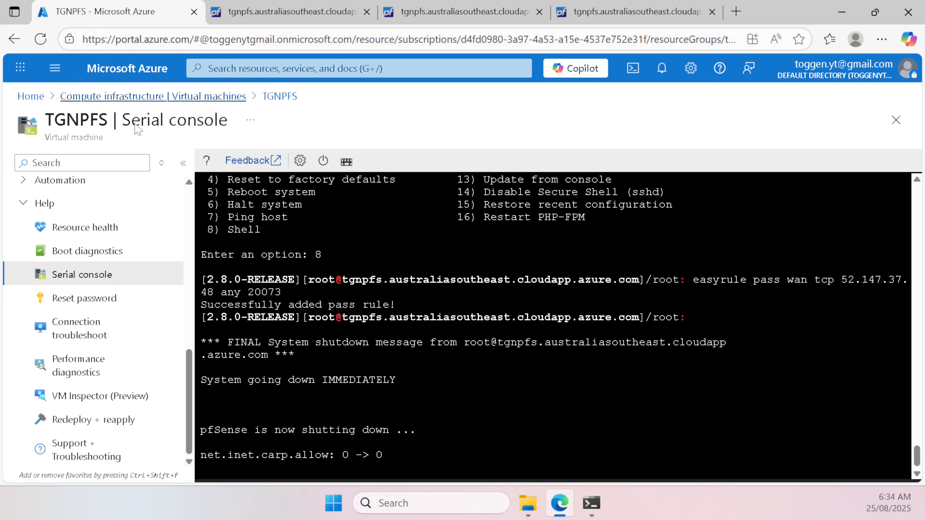
Step: Stop the TGNPFS VM from its Overview page and confirm
{"action": "scroll", "coordinate": [70, 250], "scroll_direction": "up", "scroll_amount": 10}
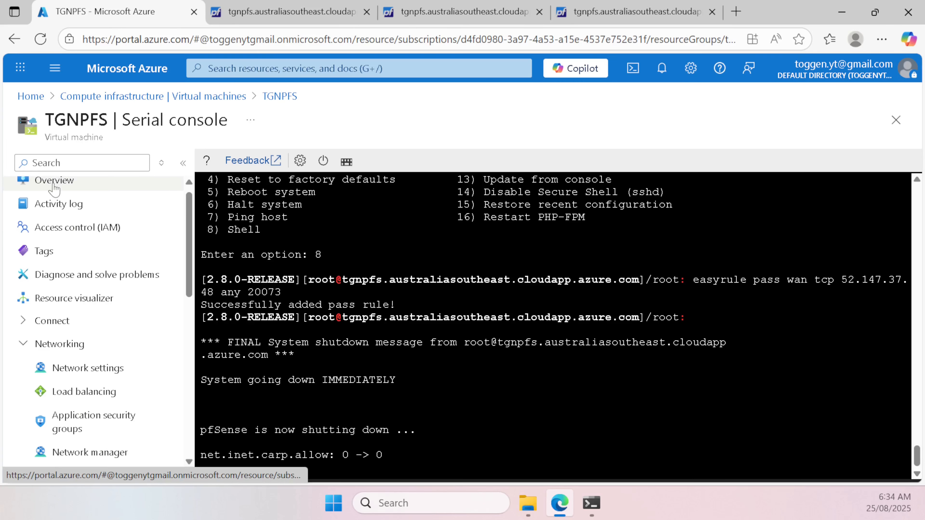
{"action": "left_click", "coordinate": [63, 192]}
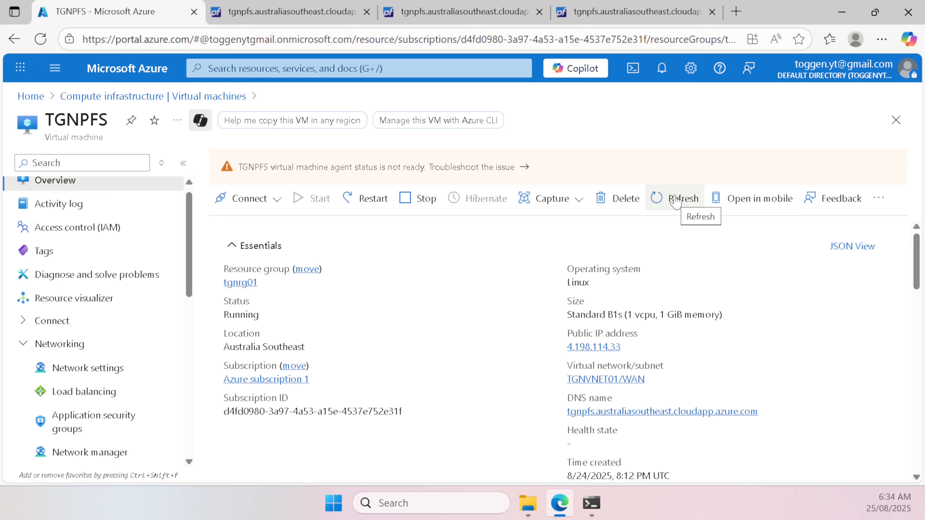
{"action": "left_click", "coordinate": [675, 200]}
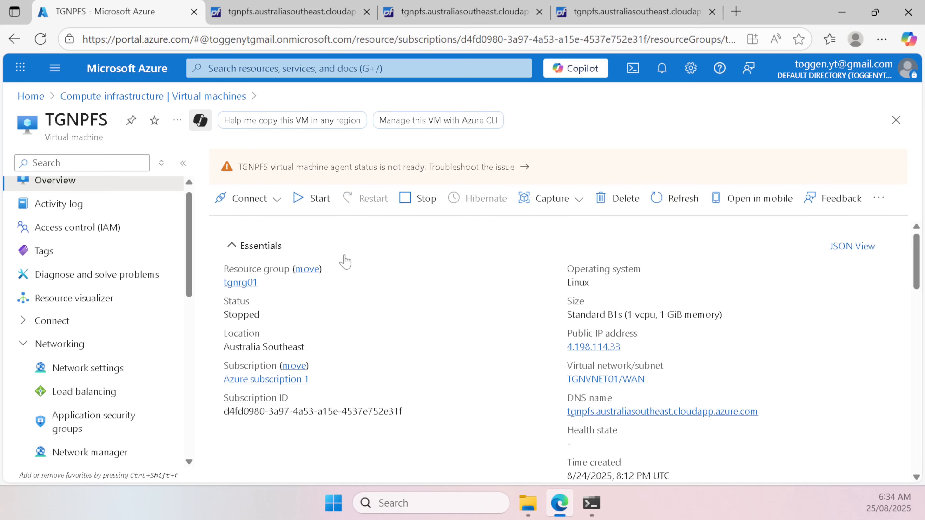
{"action": "left_click", "coordinate": [418, 203]}
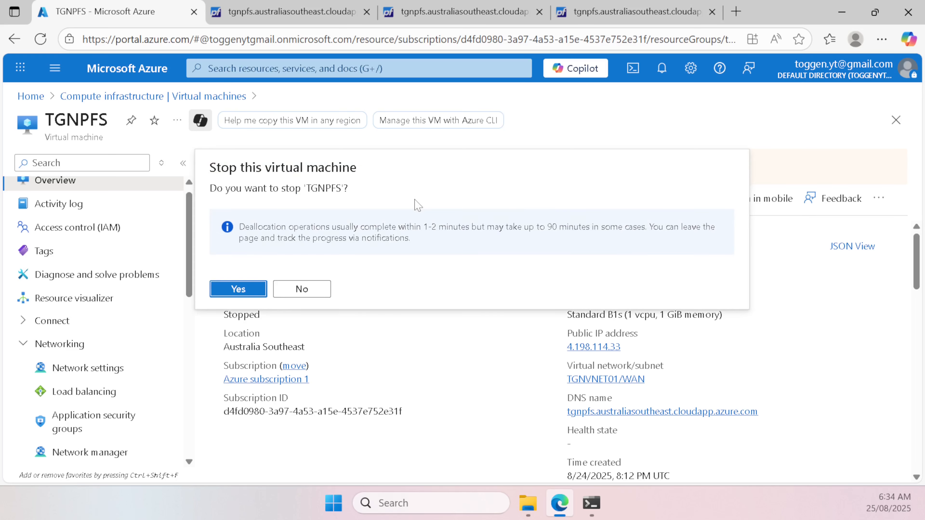
{"action": "left_click", "coordinate": [238, 290]}
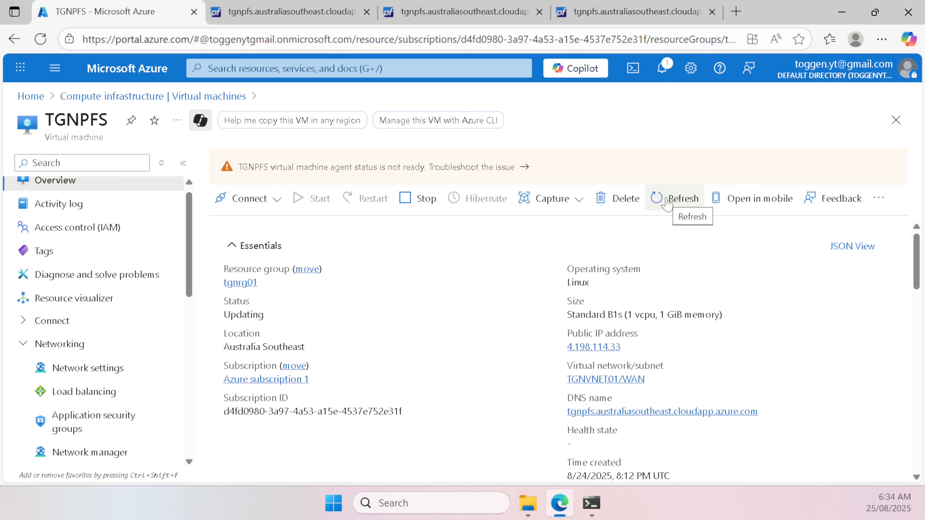
Step: Refresh until the status moves from Deallocating to Stopped (deallocated)
{"action": "left_click", "coordinate": [667, 202]}
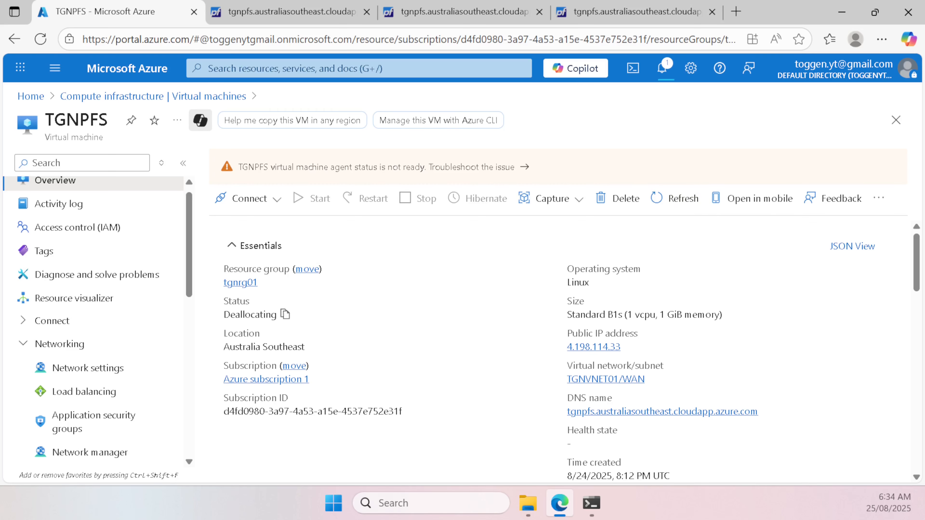
{"action": "double_click", "coordinate": [242, 316]}
{"action": "left_click", "coordinate": [548, 288]}
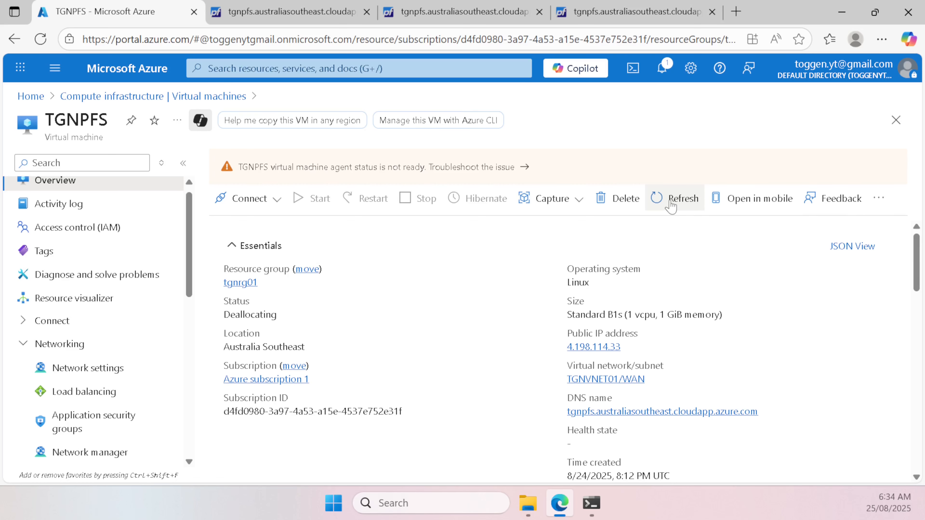
{"action": "left_click", "coordinate": [672, 207]}
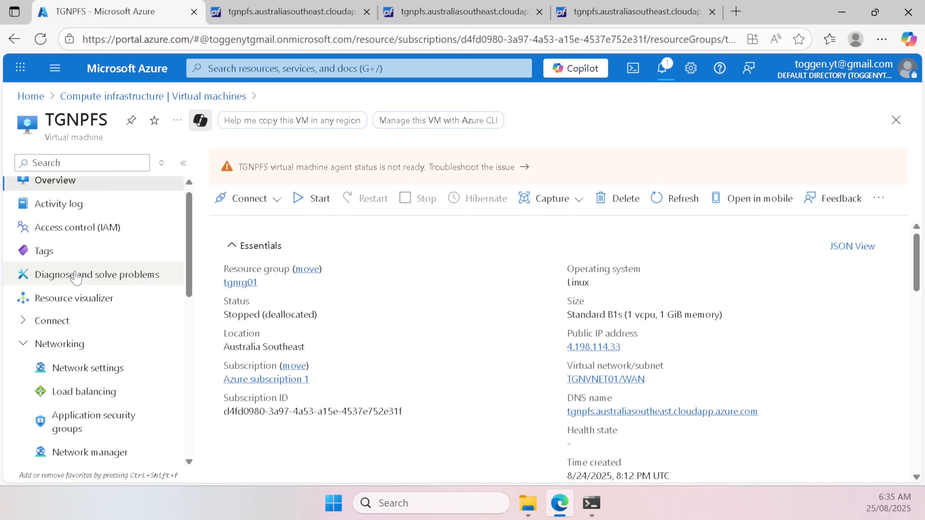
{"action": "scroll", "coordinate": [76, 264], "scroll_direction": "up", "scroll_amount": 1}
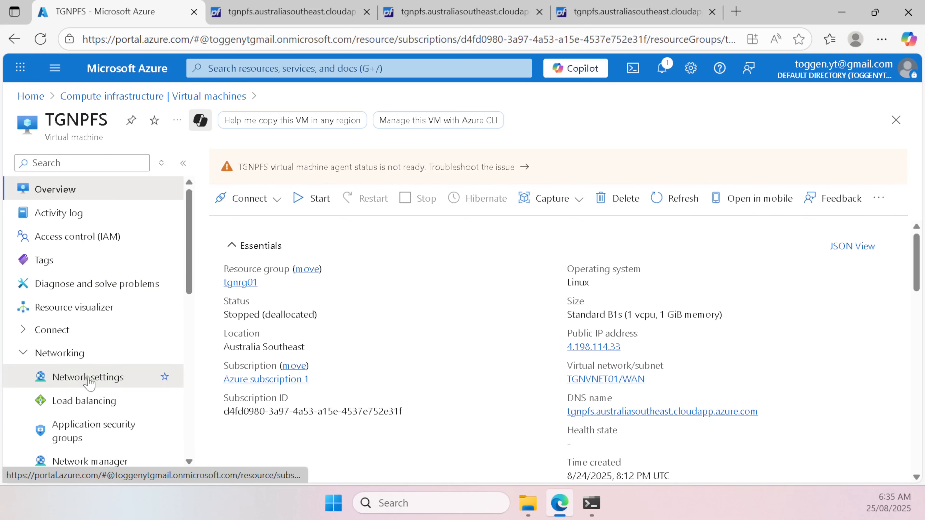
Step: Begin a new IPv6 IP configuration named ipv6config on the tgnpfs219 interface
{"action": "left_click", "coordinate": [78, 382]}
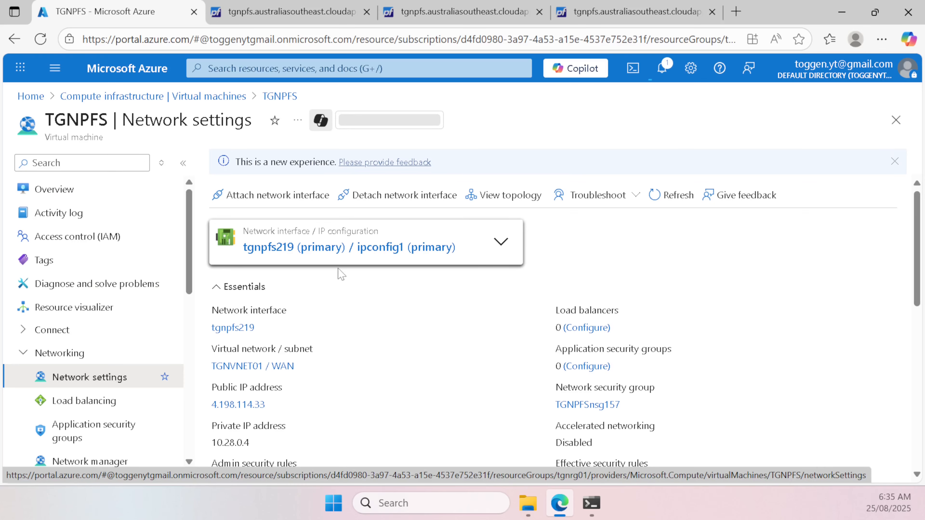
{"action": "left_click", "coordinate": [336, 249]}
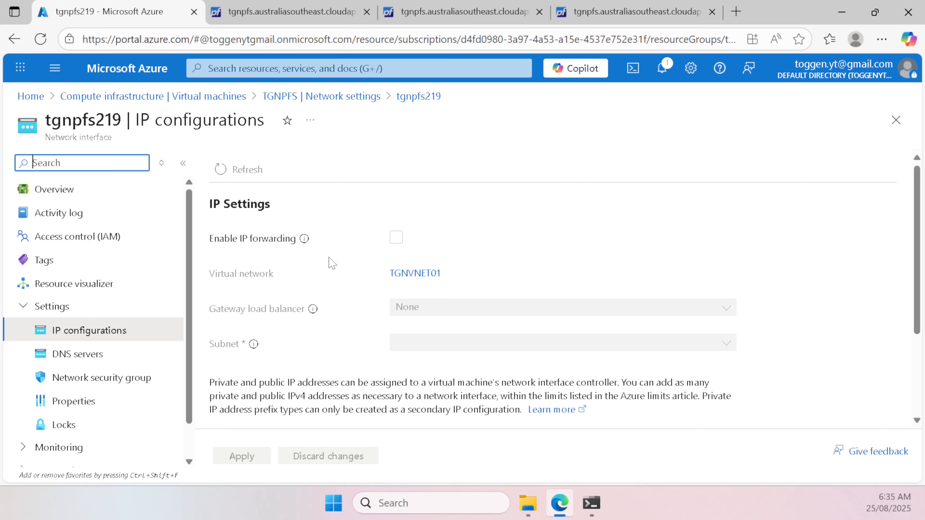
{"action": "scroll", "coordinate": [295, 219], "scroll_direction": "down", "scroll_amount": 3}
{"action": "scroll", "coordinate": [250, 278], "scroll_direction": "up", "scroll_amount": 2}
{"action": "scroll", "coordinate": [242, 352], "scroll_direction": "down", "scroll_amount": 2}
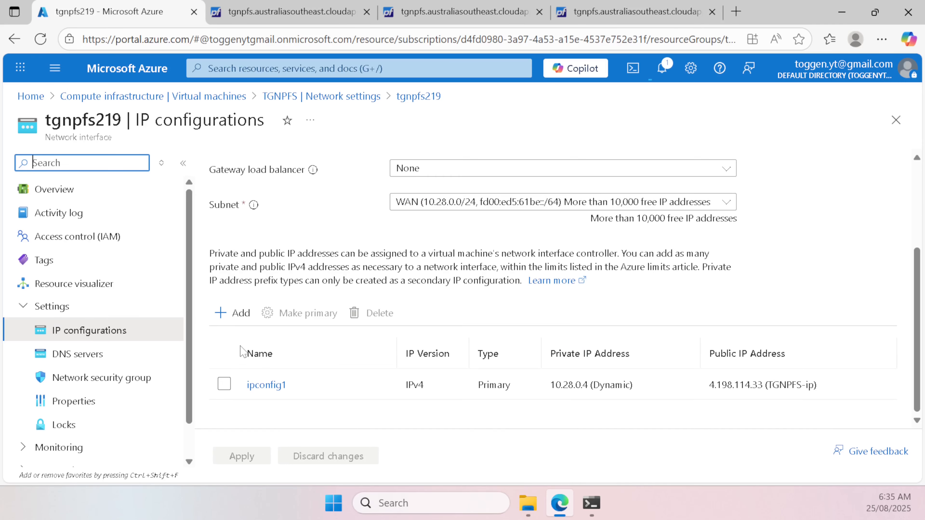
{"action": "left_click", "coordinate": [232, 313]}
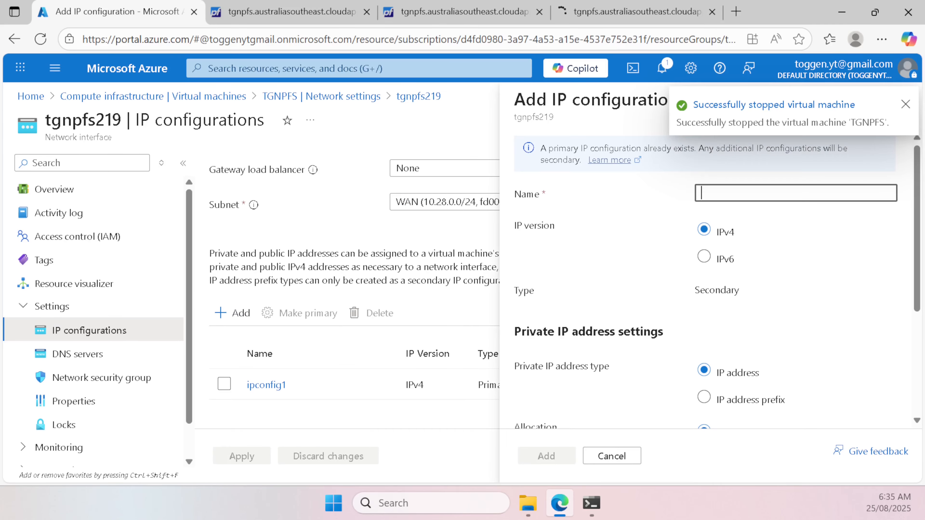
{"action": "type", "text": "ipv6config"}
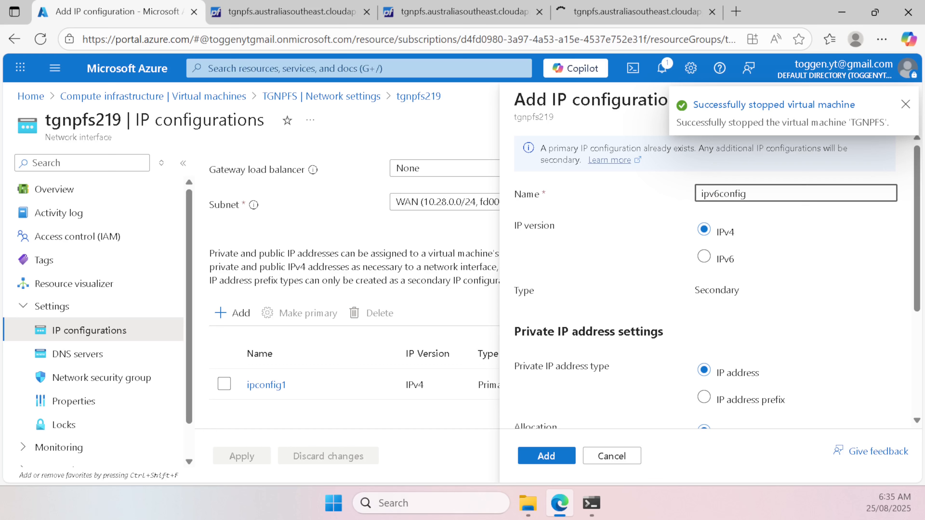
{"action": "left_click", "coordinate": [725, 260]}
Step: Associate public IP pip-tgnvnet01-australiasoutheast-wan with ipv6config and add the configuration
{"action": "scroll", "coordinate": [727, 281], "scroll_direction": "down", "scroll_amount": 3}
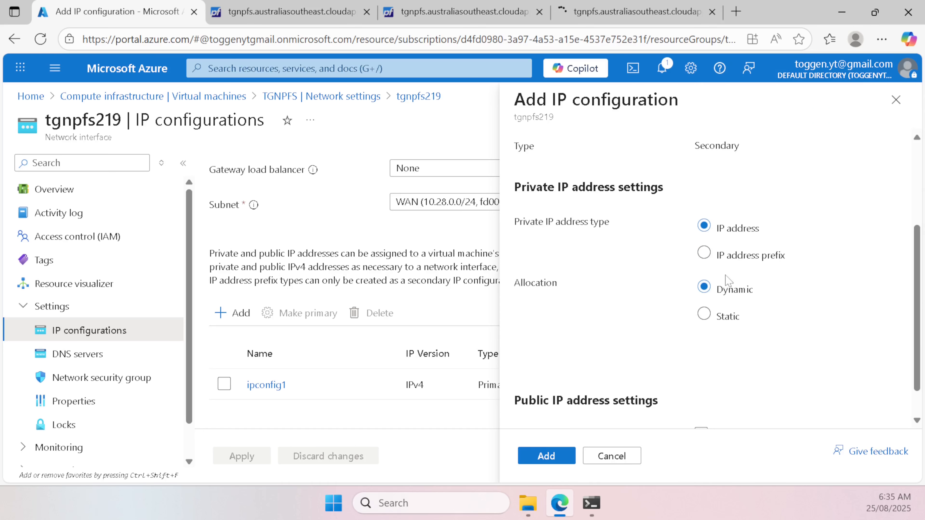
{"action": "scroll", "coordinate": [698, 283], "scroll_direction": "down", "scroll_amount": 1}
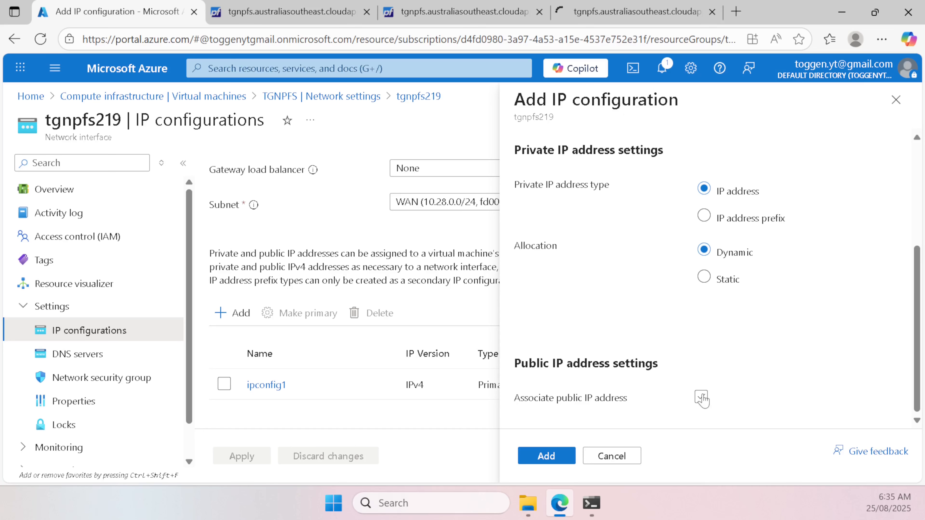
{"action": "left_click", "coordinate": [701, 399]}
{"action": "scroll", "coordinate": [812, 347], "scroll_direction": "down", "scroll_amount": 1}
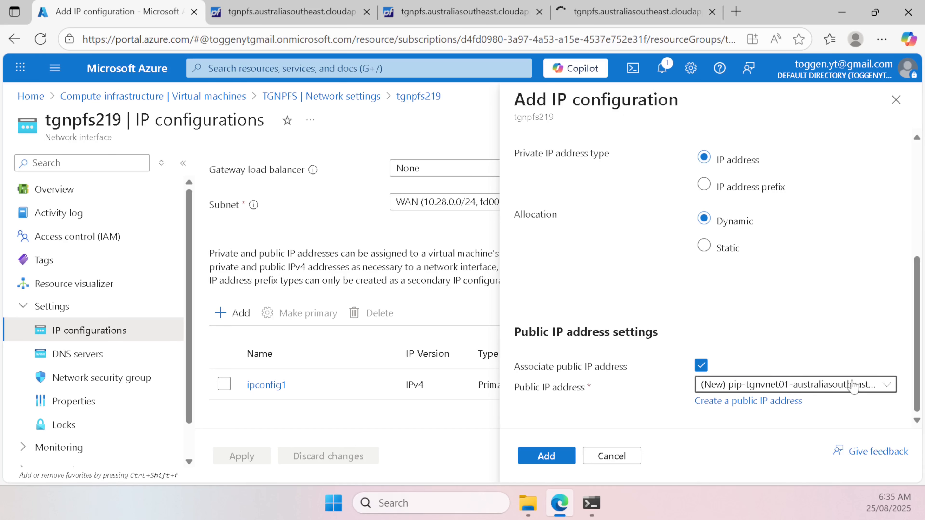
{"action": "left_click", "coordinate": [853, 387]}
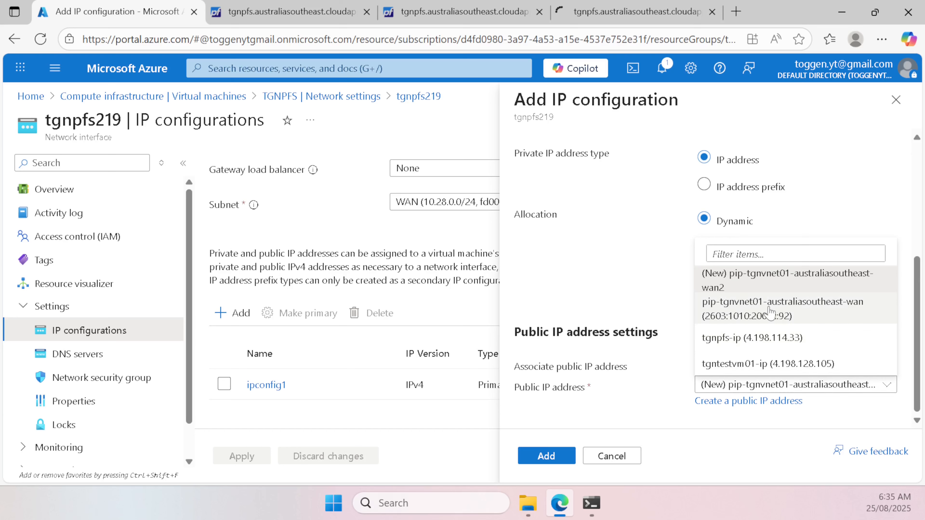
{"action": "left_click", "coordinate": [716, 312]}
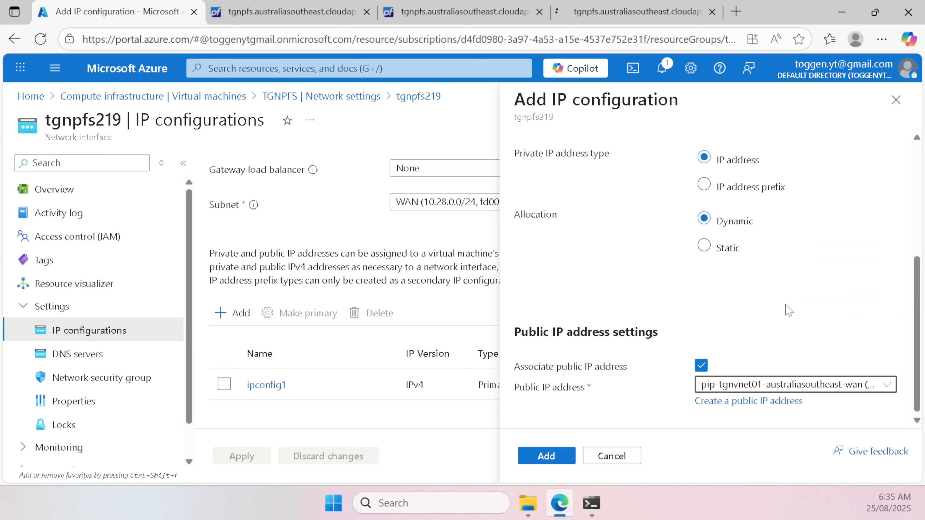
{"action": "left_click", "coordinate": [767, 389]}
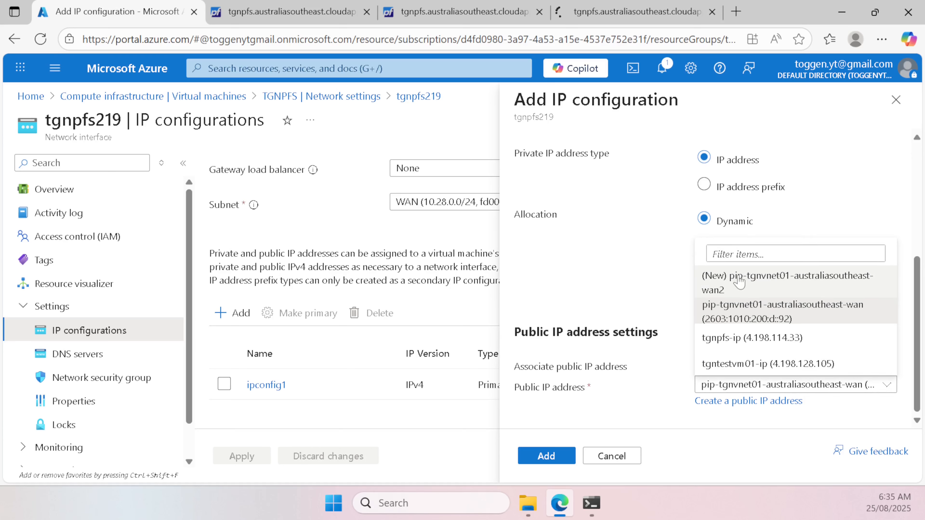
{"action": "left_click", "coordinate": [761, 321]}
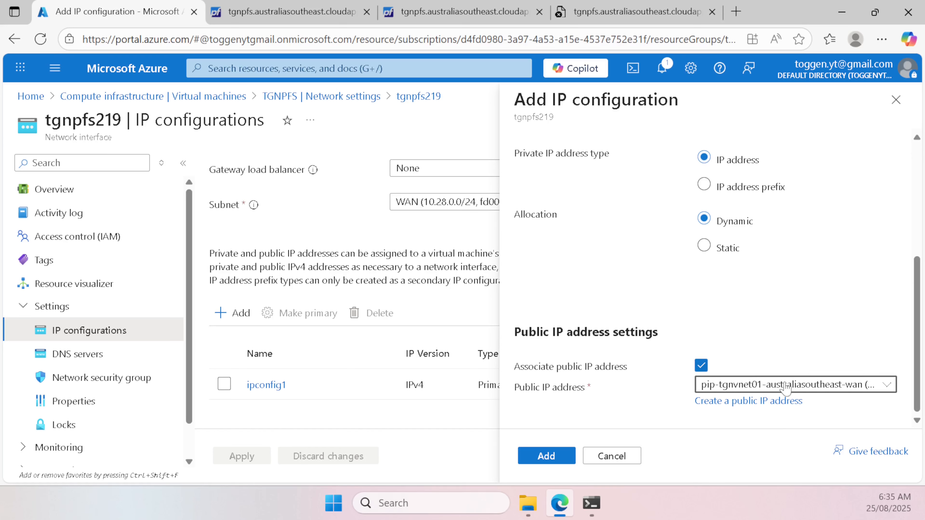
{"action": "left_click", "coordinate": [744, 389]}
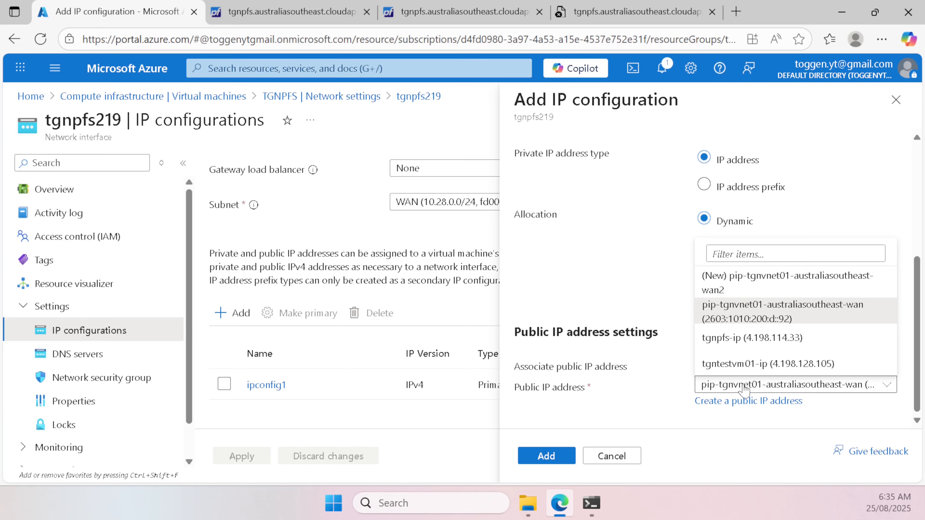
{"action": "left_click", "coordinate": [778, 311]}
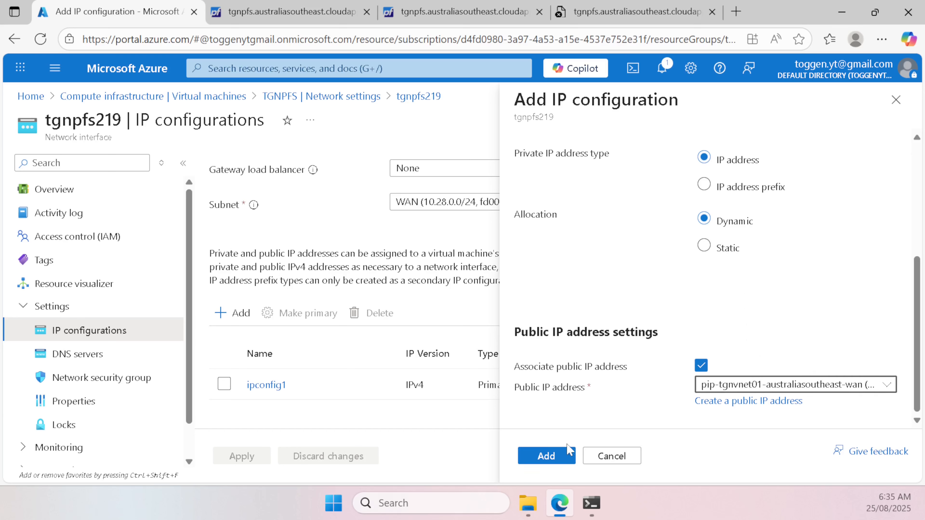
{"action": "left_click", "coordinate": [559, 460]}
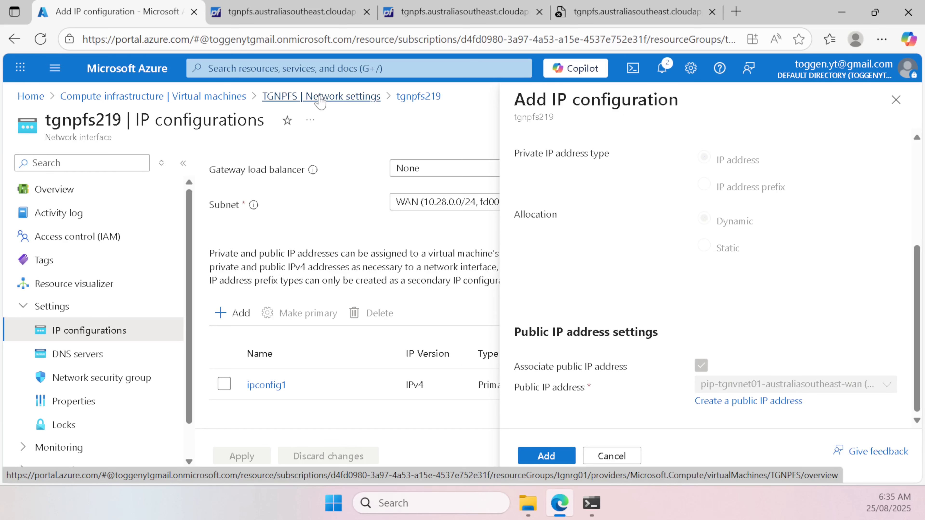
Step: Enable IP forwarding on TGNPFS-LAN-NIC and apply the change
{"action": "left_click", "coordinate": [305, 104]}
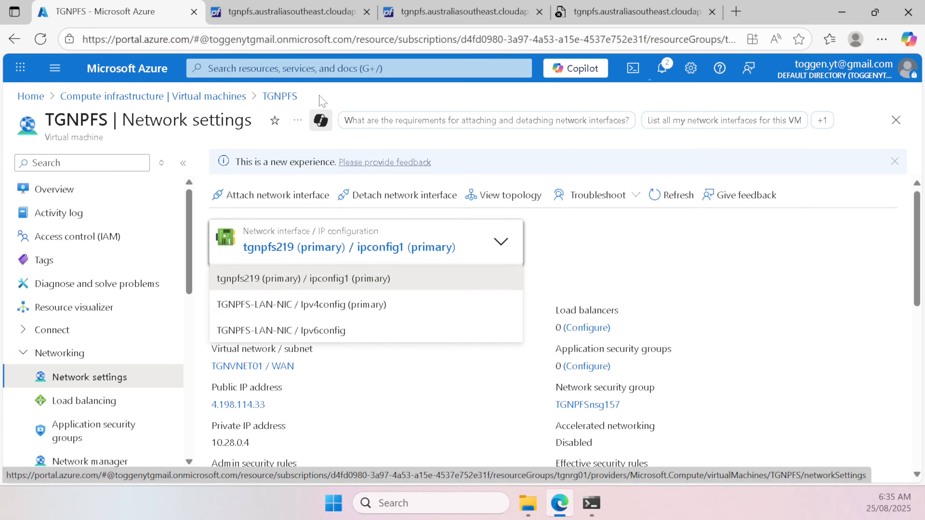
{"action": "left_click", "coordinate": [330, 306]}
{"action": "left_click", "coordinate": [301, 248]}
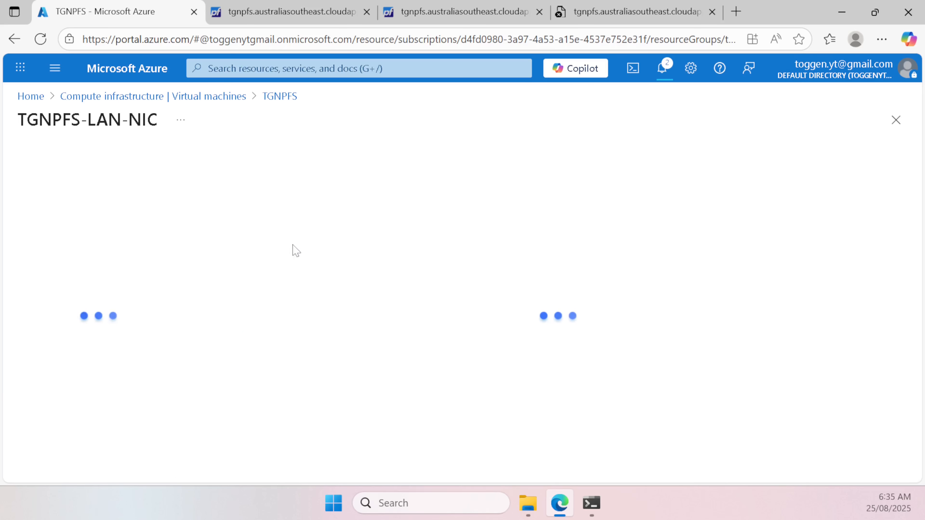
{"action": "scroll", "coordinate": [372, 207], "scroll_direction": "down", "scroll_amount": 4}
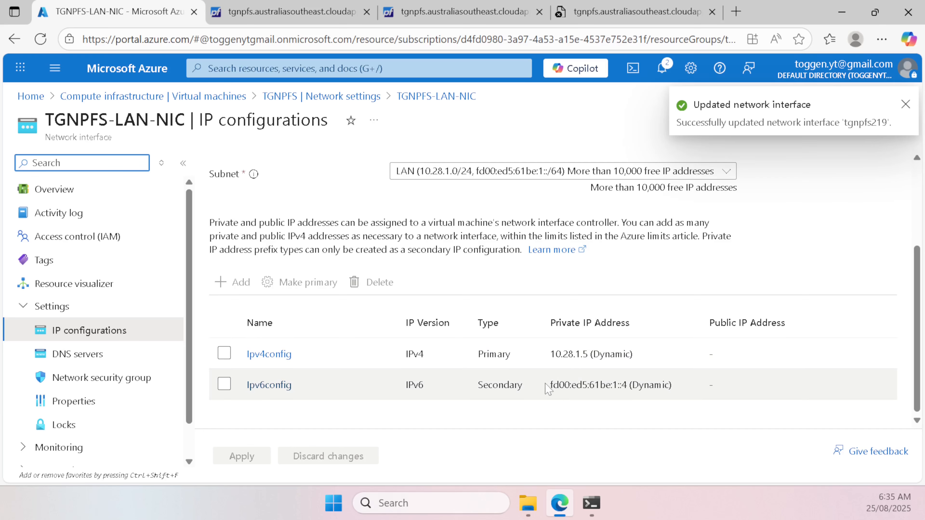
{"action": "scroll", "coordinate": [473, 292], "scroll_direction": "up", "scroll_amount": 4}
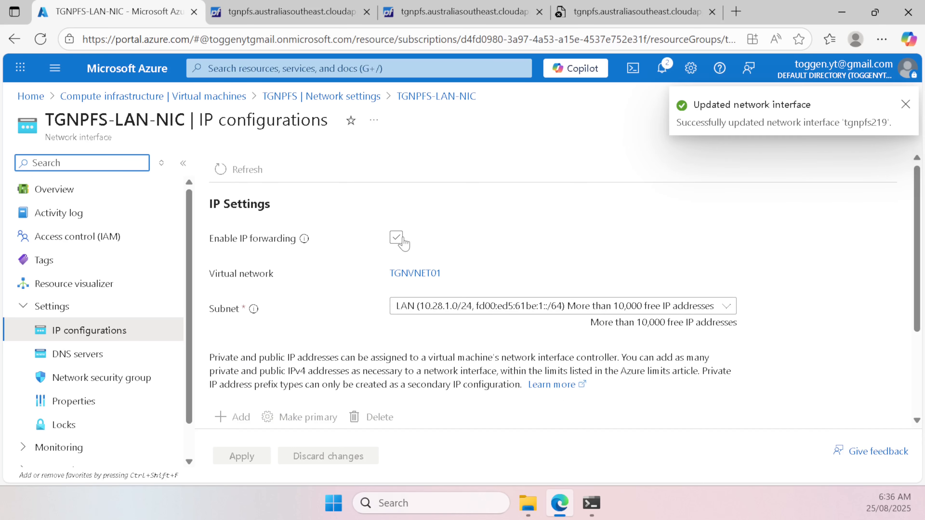
{"action": "left_click", "coordinate": [396, 238]}
{"action": "scroll", "coordinate": [499, 230], "scroll_direction": "down", "scroll_amount": 4}
{"action": "scroll", "coordinate": [502, 231], "scroll_direction": "up", "scroll_amount": 4}
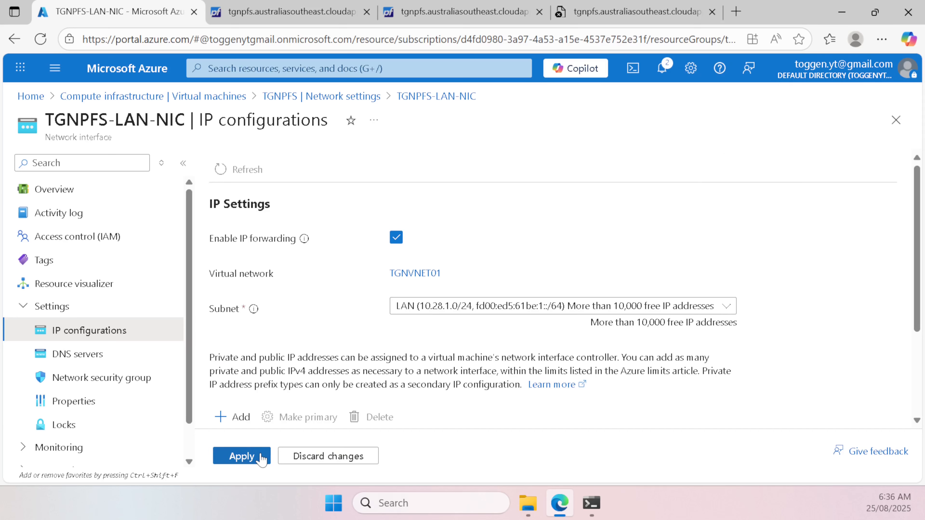
{"action": "left_click", "coordinate": [261, 458]}
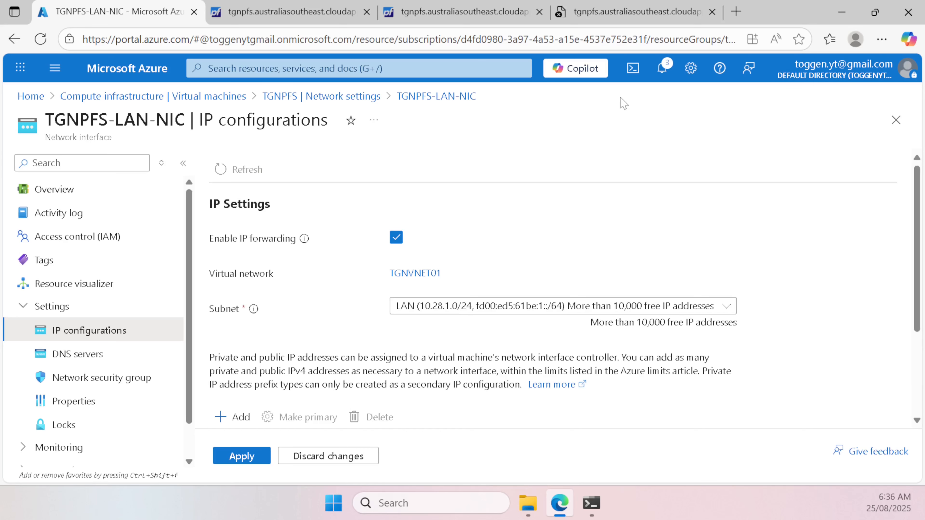
Step: Open the TGNTESTVM01 virtual machine's overview from the Virtual machines list
{"action": "left_click", "coordinate": [35, 102]}
{"action": "scroll", "coordinate": [144, 421], "scroll_direction": "down", "scroll_amount": 5}
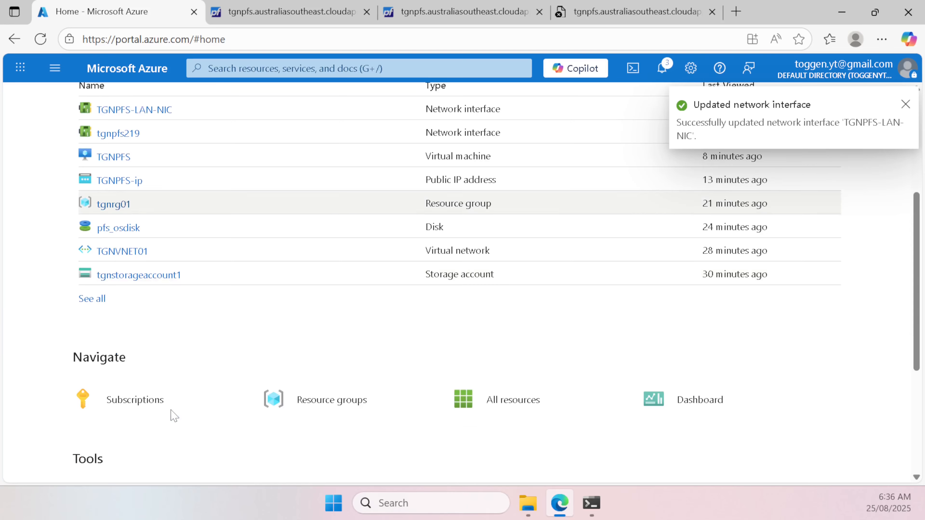
{"action": "scroll", "coordinate": [178, 278], "scroll_direction": "up", "scroll_amount": 5}
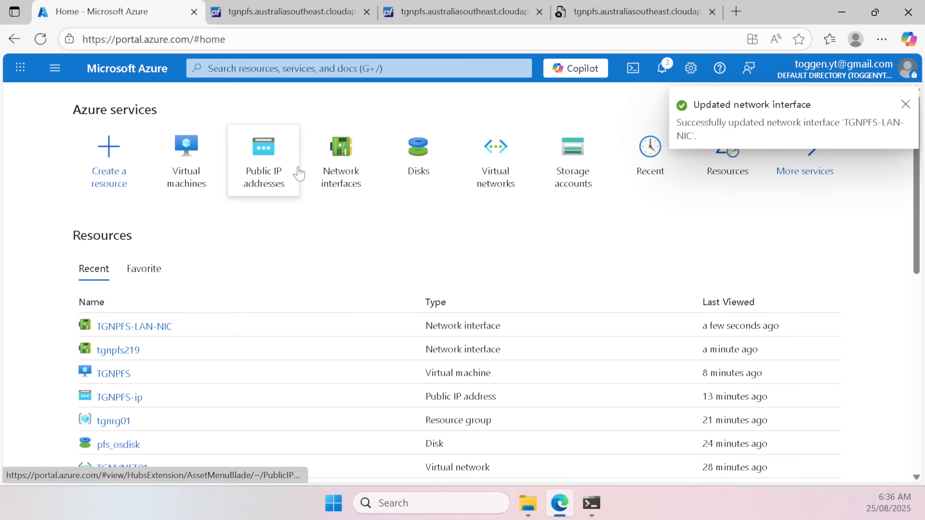
{"action": "left_click", "coordinate": [190, 153]}
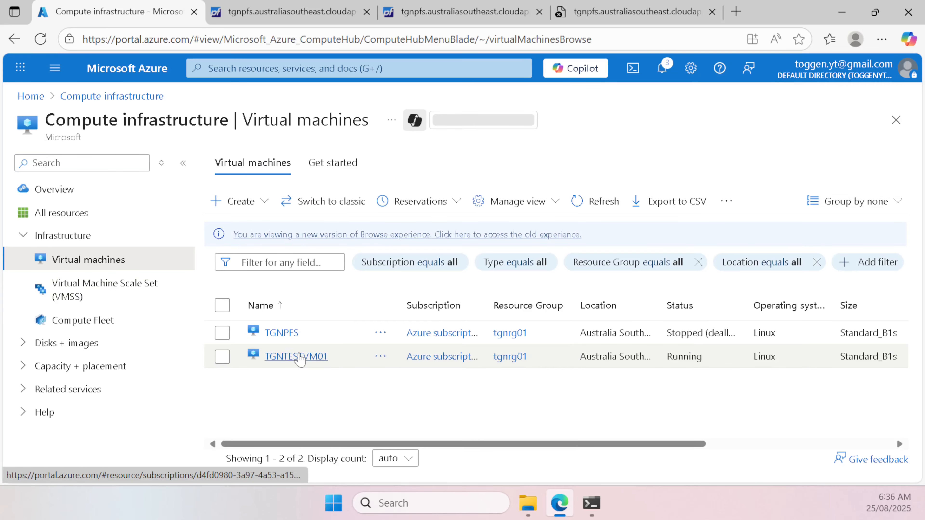
{"action": "left_click", "coordinate": [300, 356]}
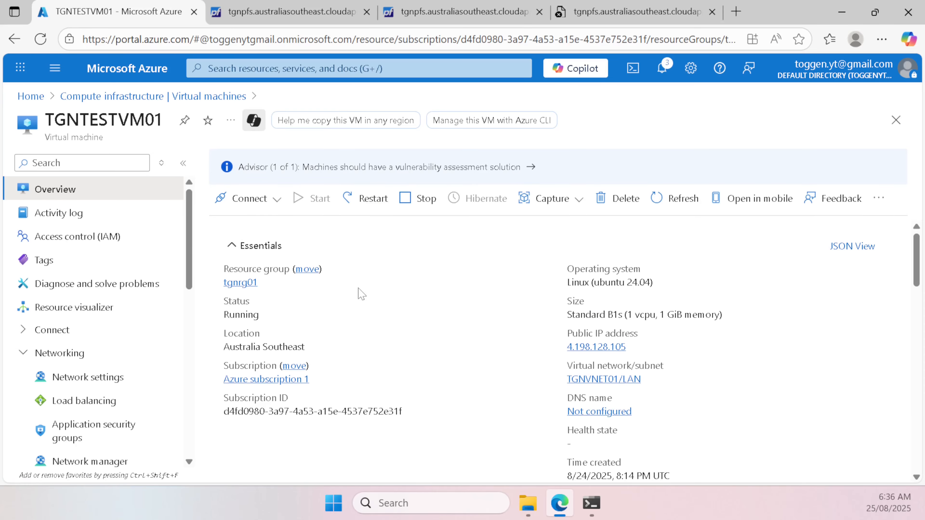
{"action": "left_click", "coordinate": [124, 379]}
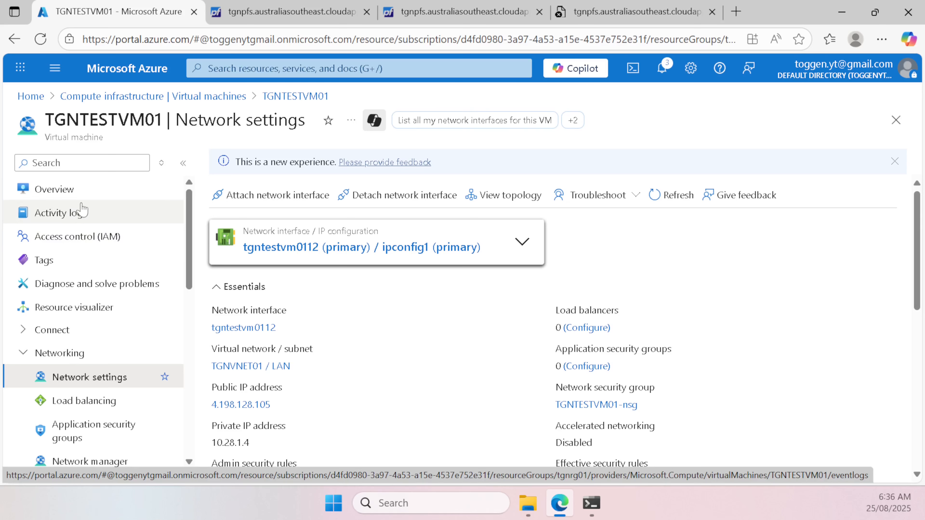
{"action": "left_click", "coordinate": [109, 192]}
Step: Stop TGNTESTVM01 and refresh until it shows Stopped (deallocated)
{"action": "left_click", "coordinate": [419, 163]}
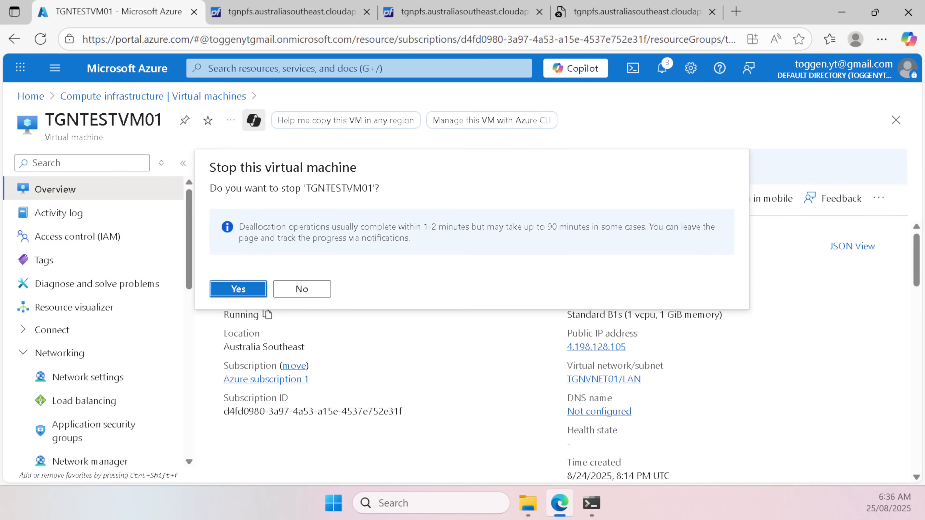
{"action": "left_click", "coordinate": [239, 290]}
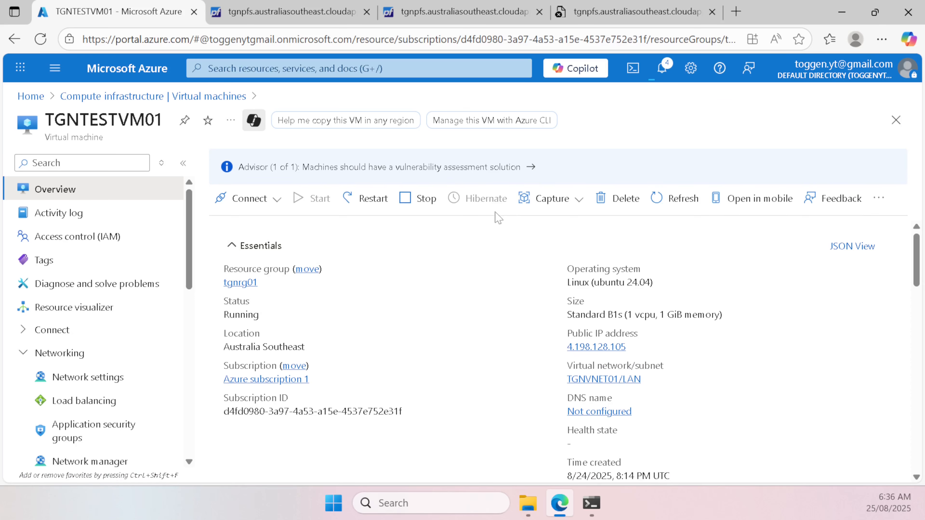
{"action": "left_click", "coordinate": [682, 204]}
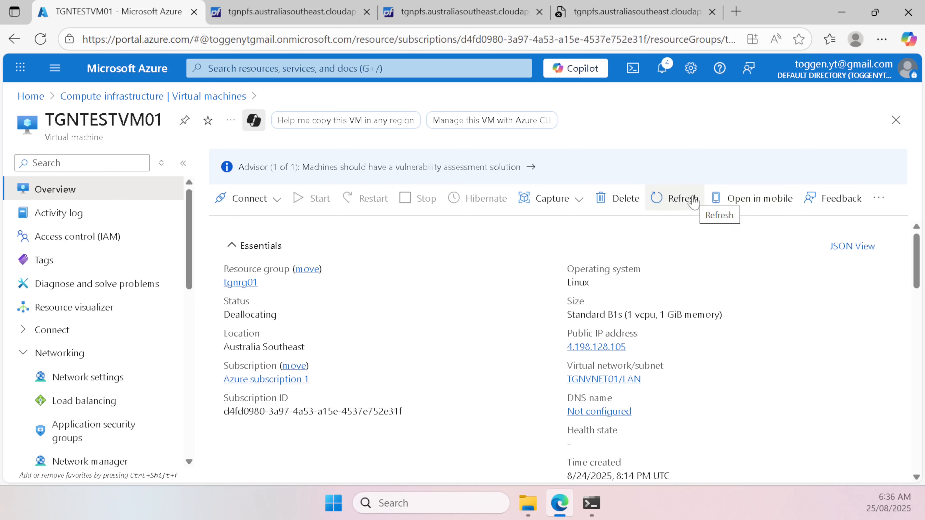
{"action": "left_click", "coordinate": [694, 203]}
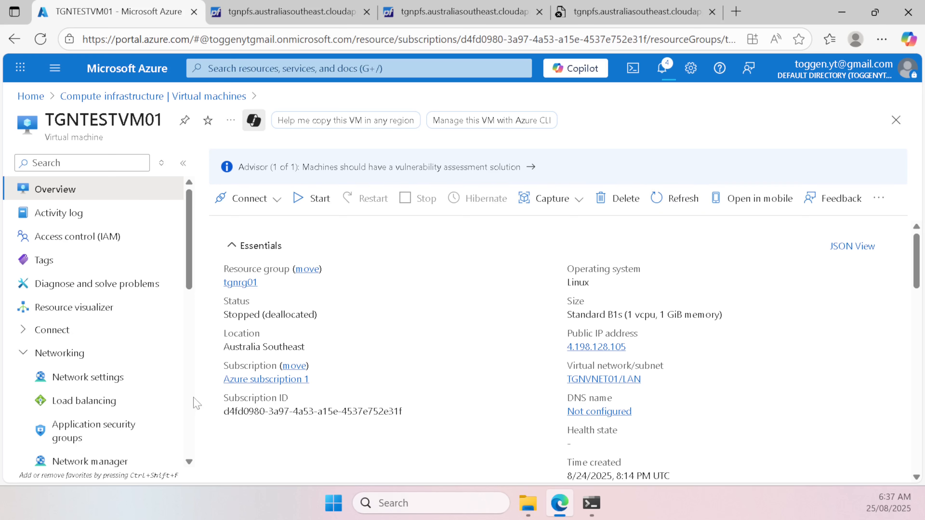
{"action": "left_click", "coordinate": [110, 377]}
Step: Save ipconfig1 on tgntestvm0112 with its public IP address disassociated
{"action": "left_click", "coordinate": [306, 247]}
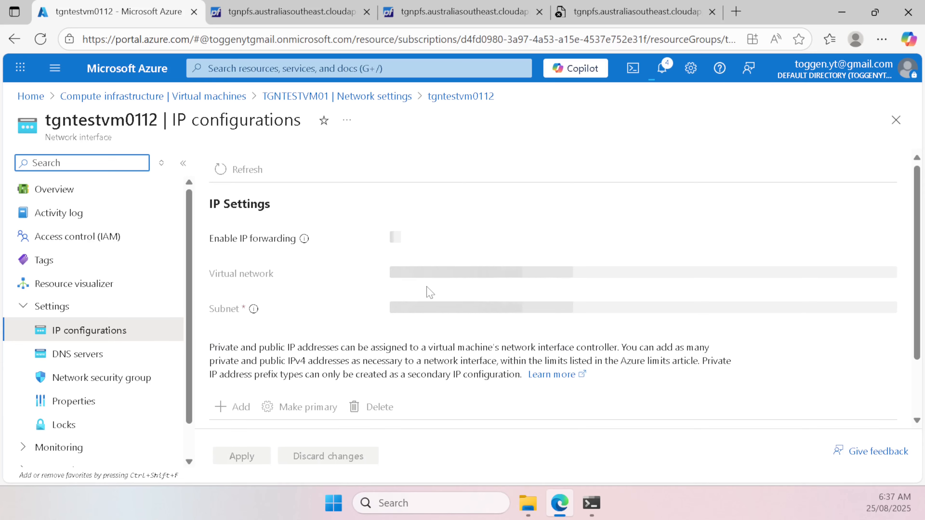
{"action": "scroll", "coordinate": [422, 297], "scroll_direction": "down", "scroll_amount": 3}
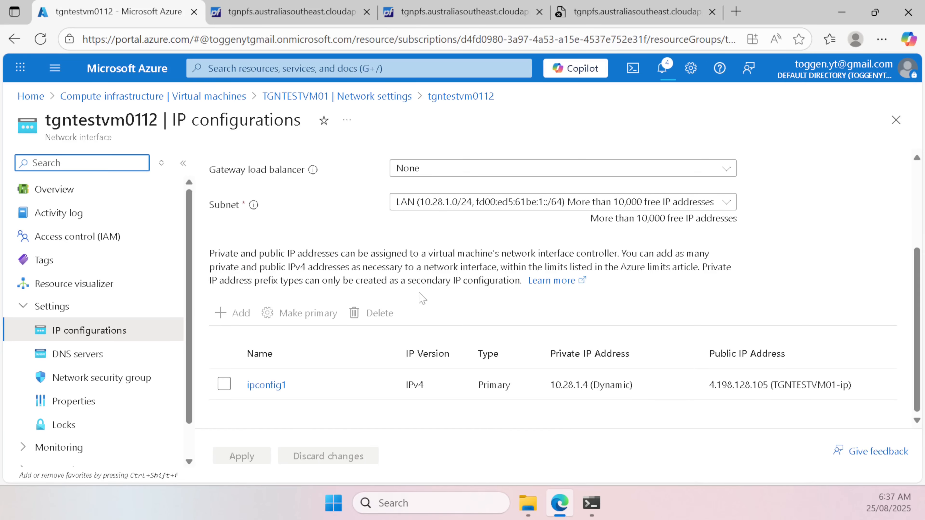
{"action": "left_click", "coordinate": [260, 387]}
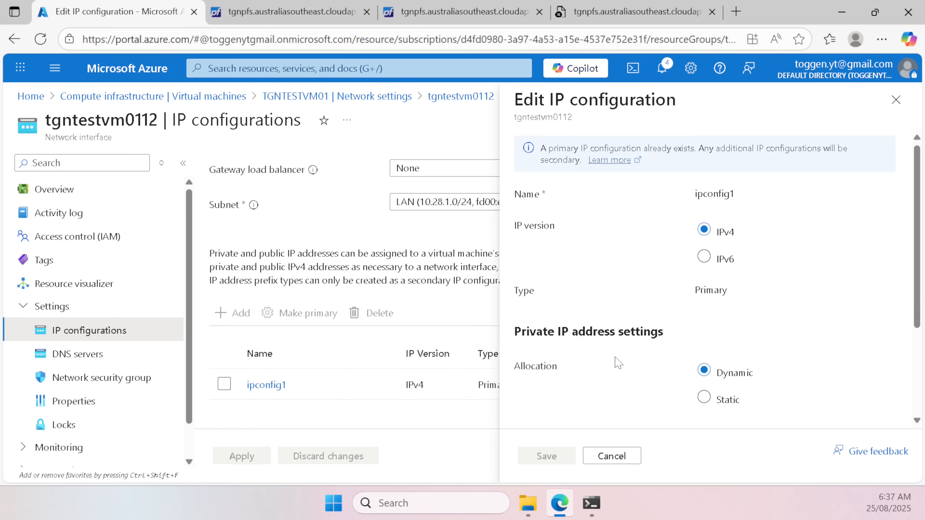
{"action": "scroll", "coordinate": [657, 353], "scroll_direction": "down", "scroll_amount": 3}
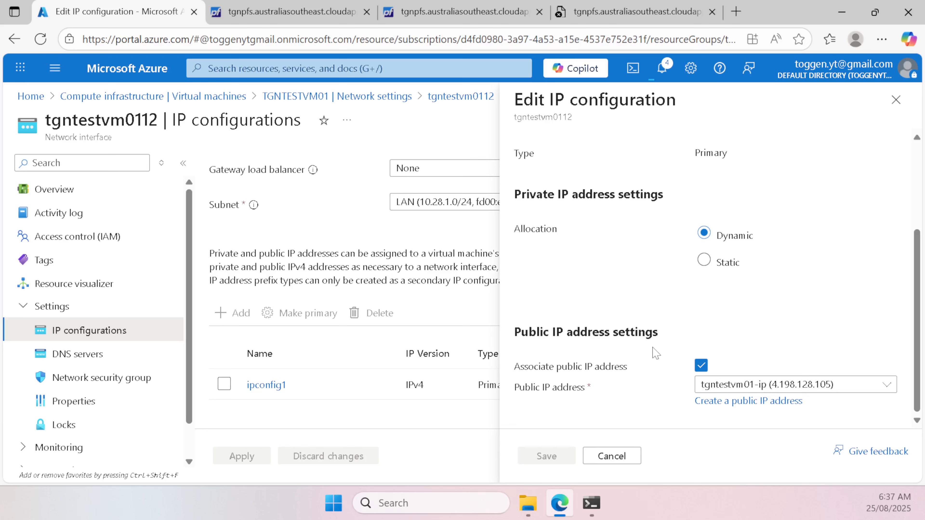
{"action": "left_click", "coordinate": [701, 365]}
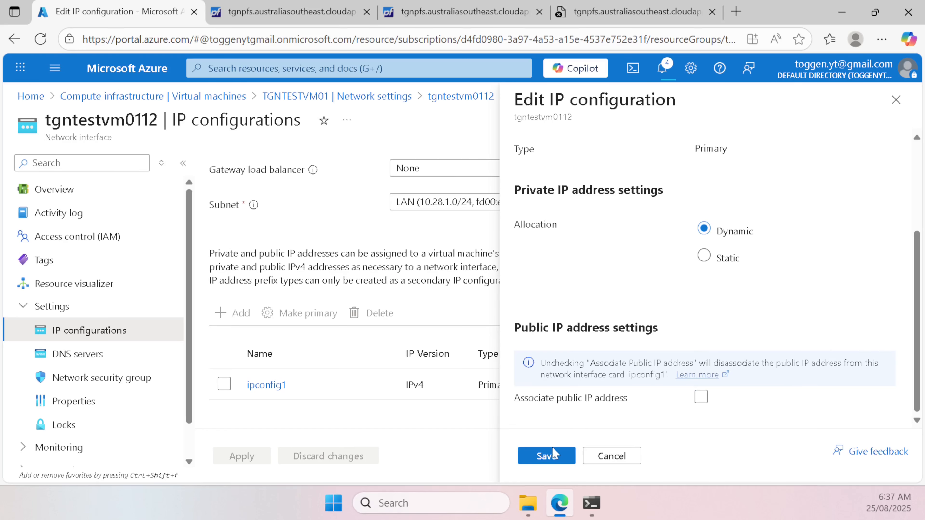
{"action": "left_click", "coordinate": [551, 457]}
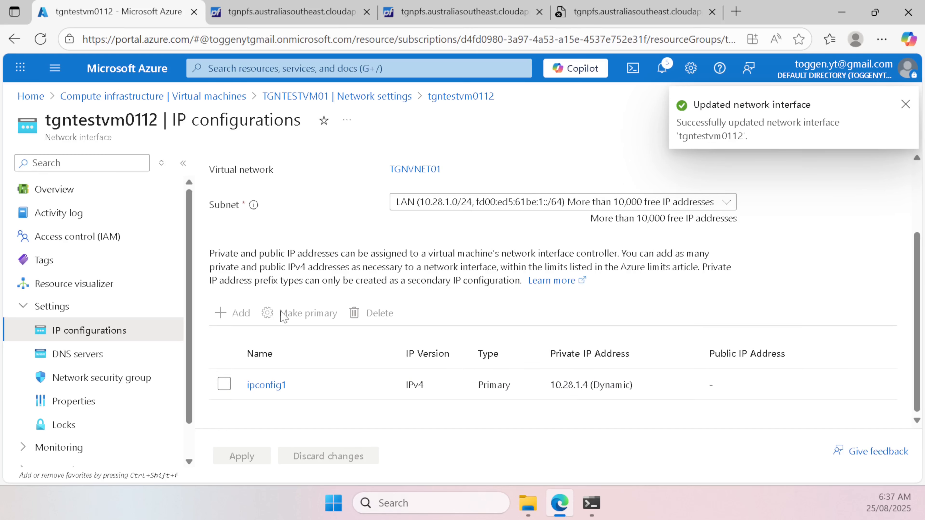
{"action": "scroll", "coordinate": [307, 272], "scroll_direction": "up", "scroll_amount": 3}
{"action": "scroll", "coordinate": [309, 273], "scroll_direction": "down", "scroll_amount": 3}
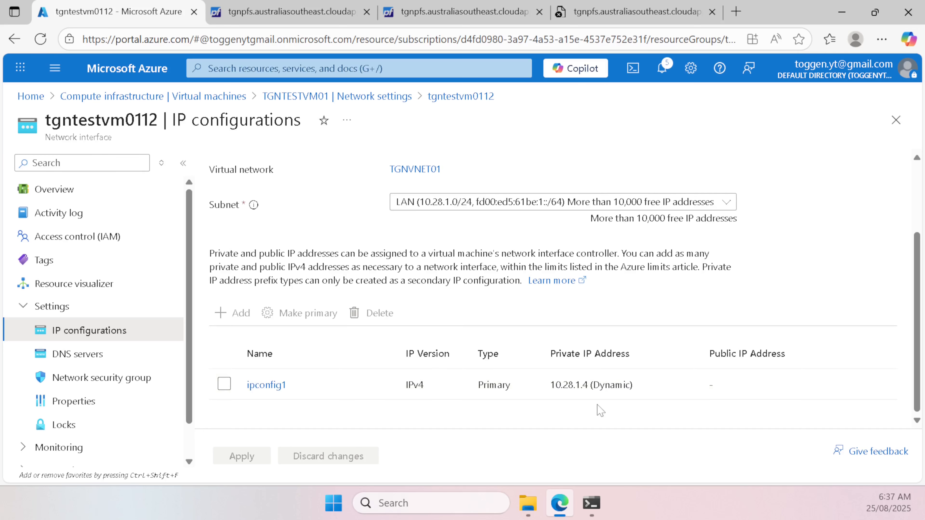
{"action": "scroll", "coordinate": [583, 369], "scroll_direction": "up", "scroll_amount": 3}
{"action": "scroll", "coordinate": [488, 362], "scroll_direction": "down", "scroll_amount": 3}
{"action": "scroll", "coordinate": [247, 291], "scroll_direction": "up", "scroll_amount": 3}
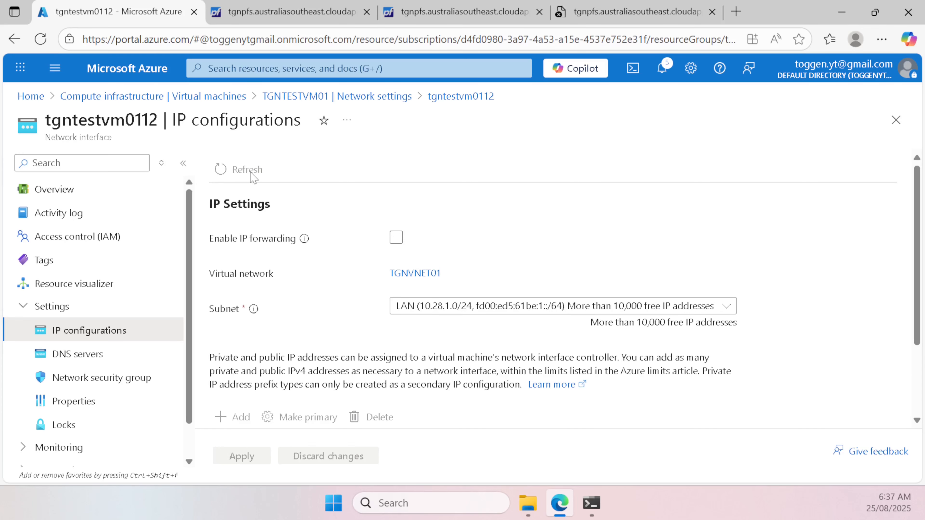
{"action": "scroll", "coordinate": [280, 274], "scroll_direction": "down", "scroll_amount": 3}
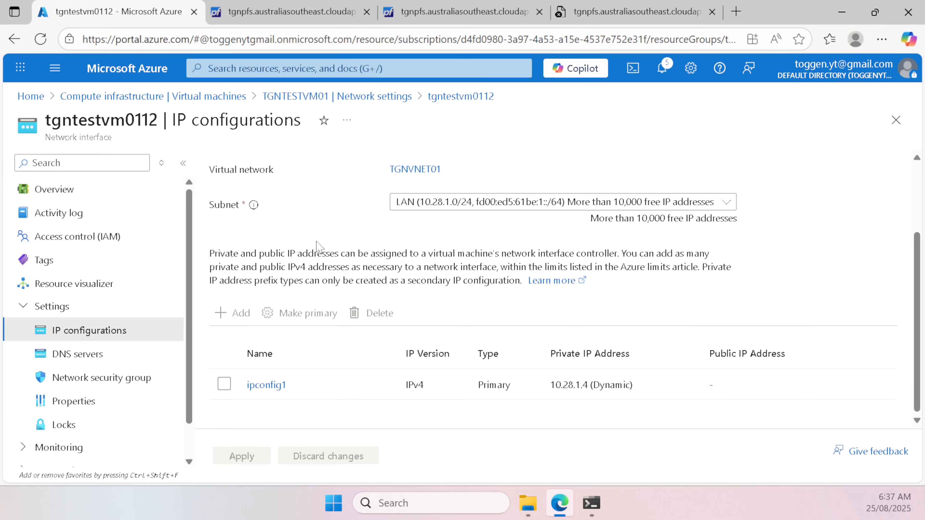
{"action": "scroll", "coordinate": [317, 246], "scroll_direction": "up", "scroll_amount": 3}
Step: Tick Enable IP forwarding on the tgntestvm0112 interface
{"action": "left_click", "coordinate": [397, 237]}
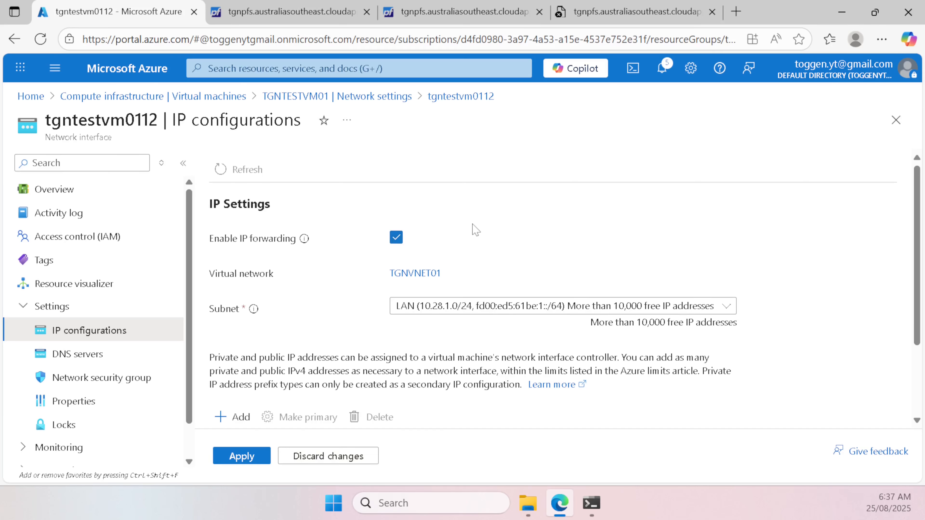
{"action": "scroll", "coordinate": [485, 231], "scroll_direction": "down", "scroll_amount": 3}
{"action": "scroll", "coordinate": [485, 237], "scroll_direction": "up", "scroll_amount": 3}
{"action": "scroll", "coordinate": [430, 245], "scroll_direction": "down", "scroll_amount": 3}
Step: Add secondary IP configuration ipv6config as IPv6 with Dynamic allocation
{"action": "left_click", "coordinate": [235, 313]}
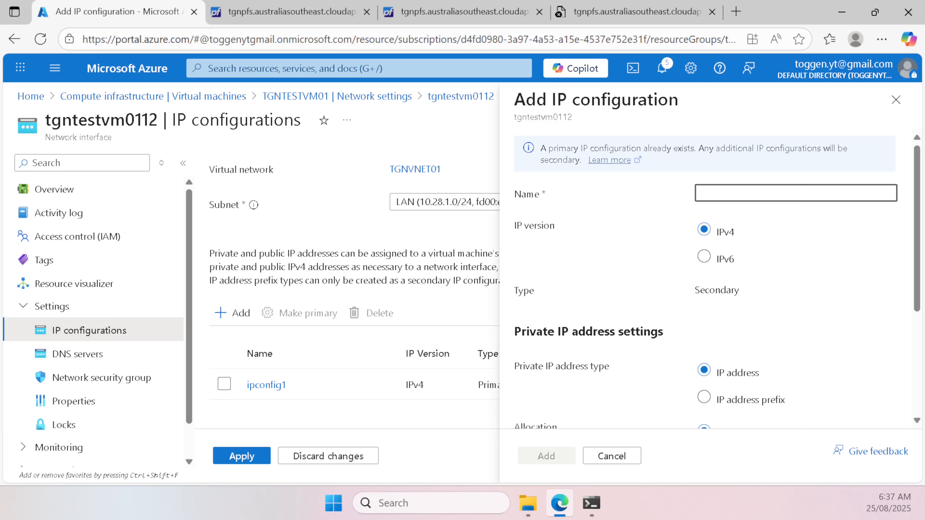
{"action": "type", "text": "ipv6config"}
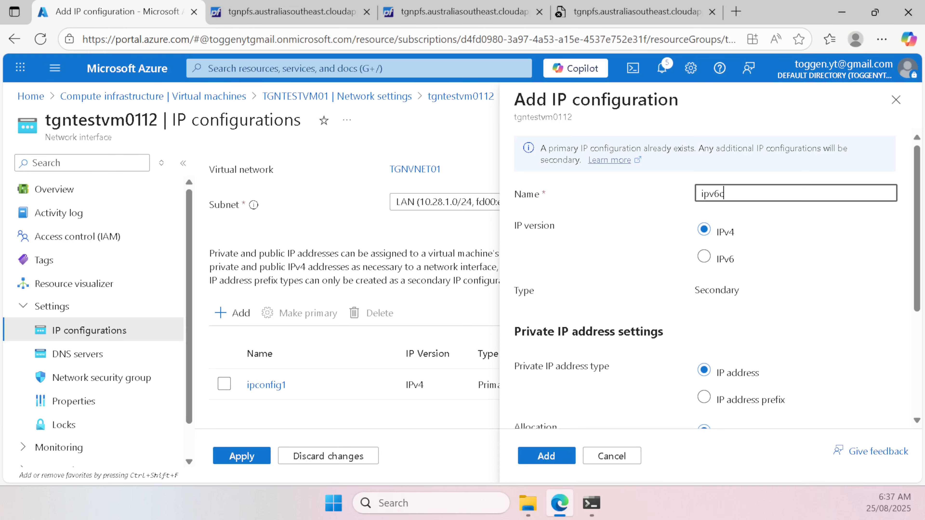
{"action": "left_click", "coordinate": [721, 258]}
{"action": "scroll", "coordinate": [776, 262], "scroll_direction": "down", "scroll_amount": 5}
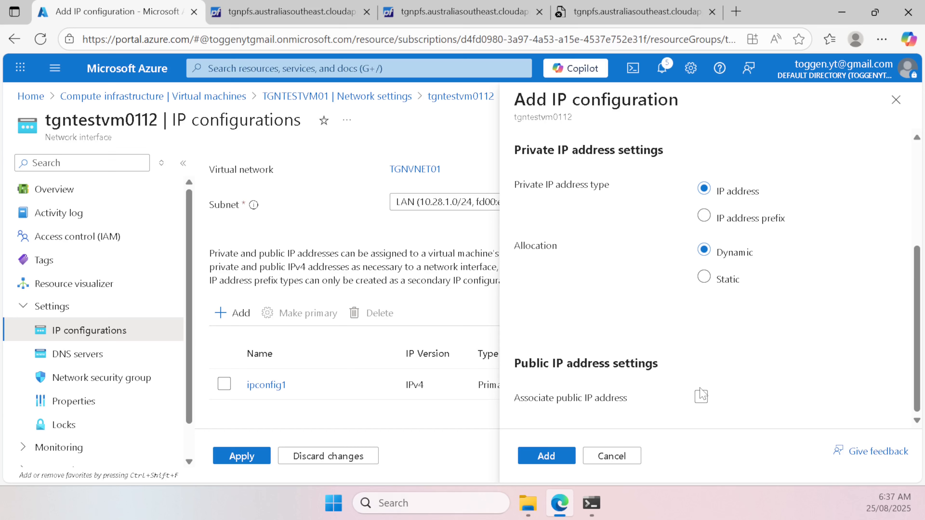
{"action": "left_click", "coordinate": [568, 457]}
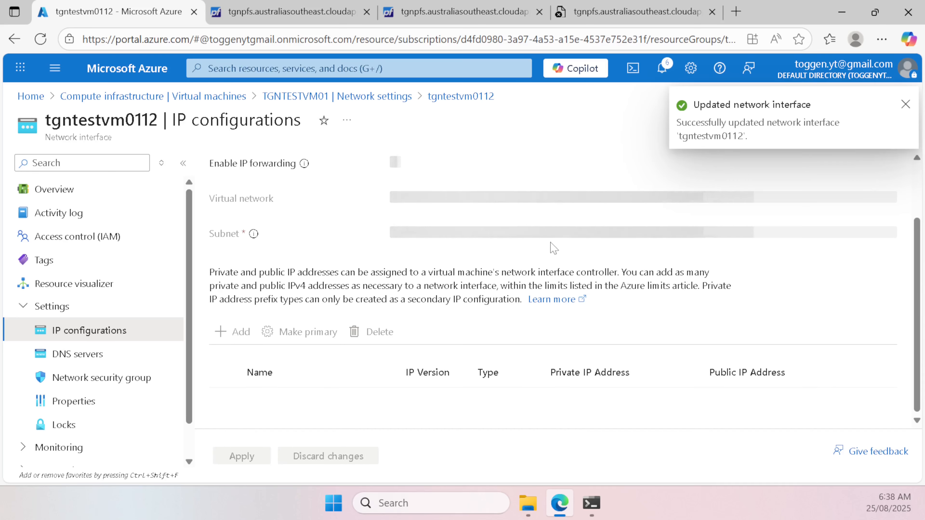
Step: Turn IP forwarding off on tgntestvm0112 and apply the change
{"action": "scroll", "coordinate": [408, 221], "scroll_direction": "up", "scroll_amount": 3}
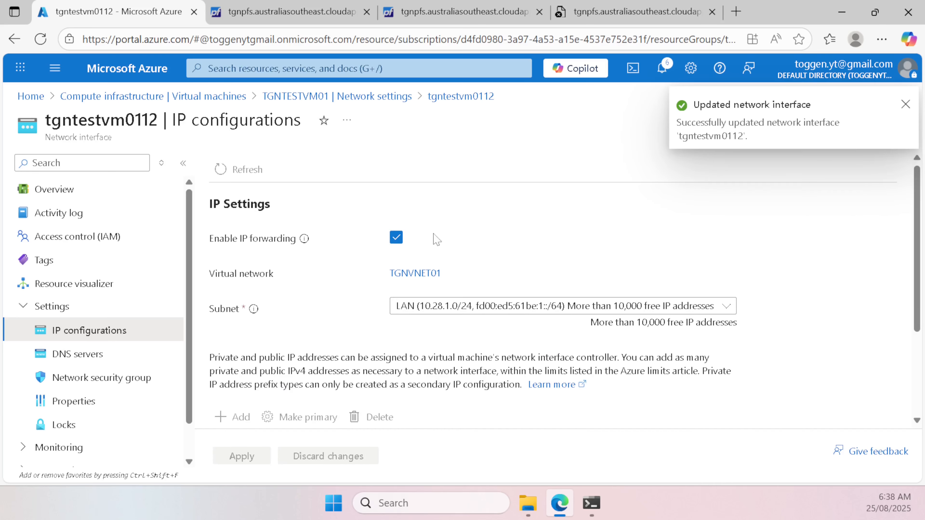
{"action": "left_click", "coordinate": [396, 238]}
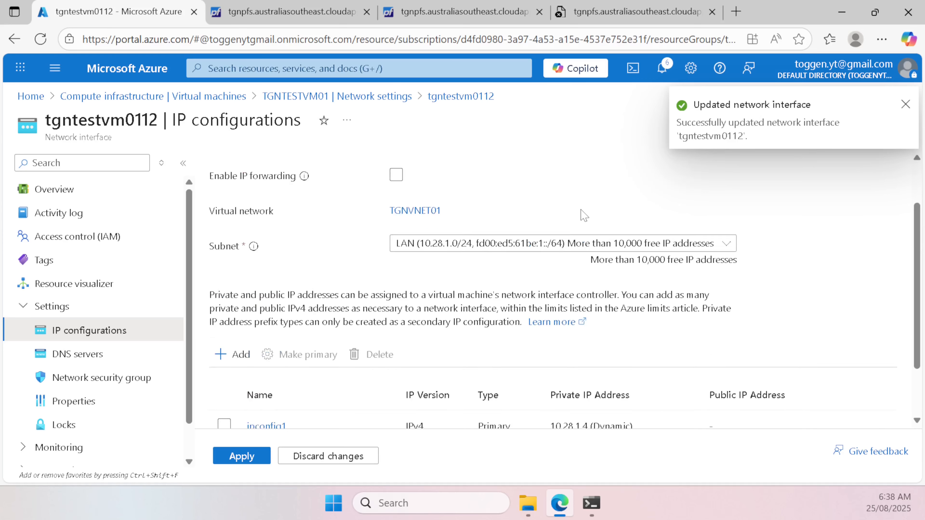
{"action": "left_click", "coordinate": [261, 456]}
{"action": "scroll", "coordinate": [478, 302], "scroll_direction": "down", "scroll_amount": 3}
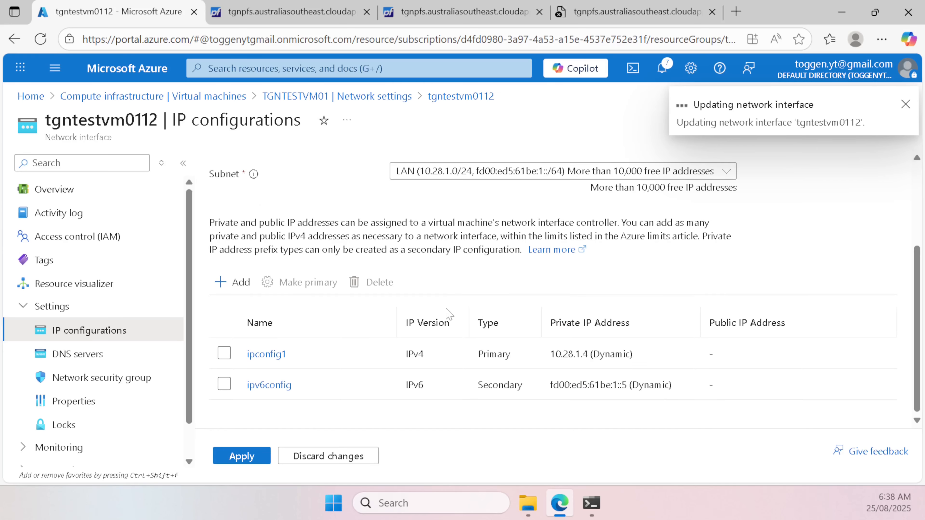
{"action": "scroll", "coordinate": [436, 268], "scroll_direction": "up", "scroll_amount": 3}
Step: Recheck the IP forwarding box and verify ipconfig1 and ipv6config at fd00:ed5:61be:1::5 are listed
{"action": "left_click", "coordinate": [397, 238]}
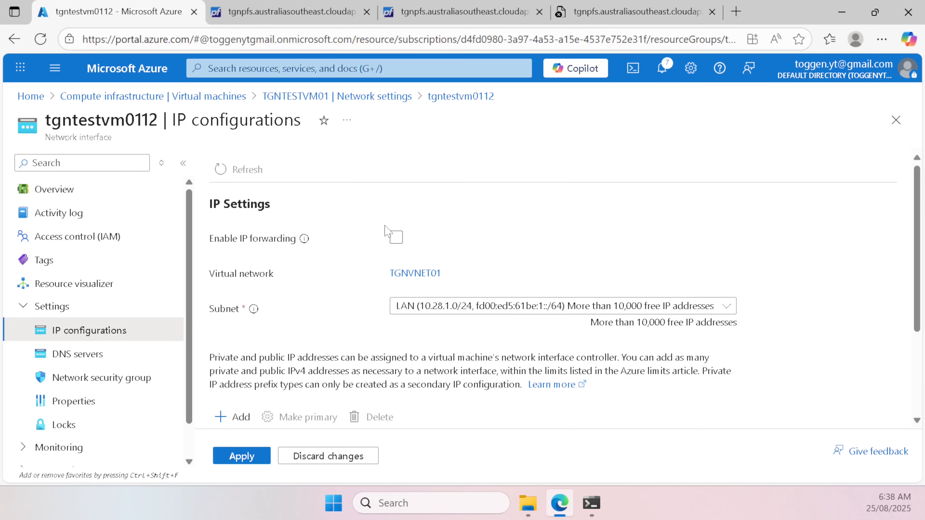
{"action": "scroll", "coordinate": [320, 299], "scroll_direction": "down", "scroll_amount": 3}
{"action": "scroll", "coordinate": [346, 381], "scroll_direction": "up", "scroll_amount": 3}
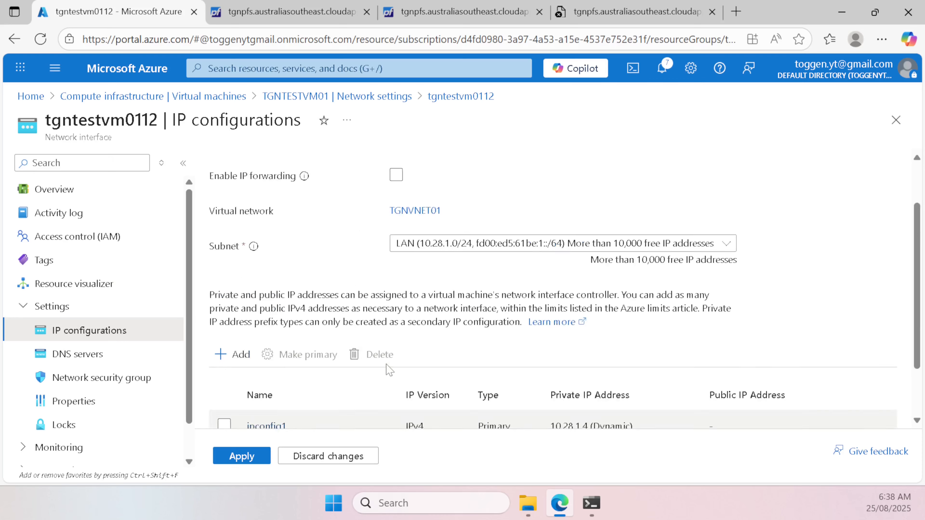
{"action": "left_click_drag", "start_coordinate": [208, 235], "coordinate": [297, 239]}
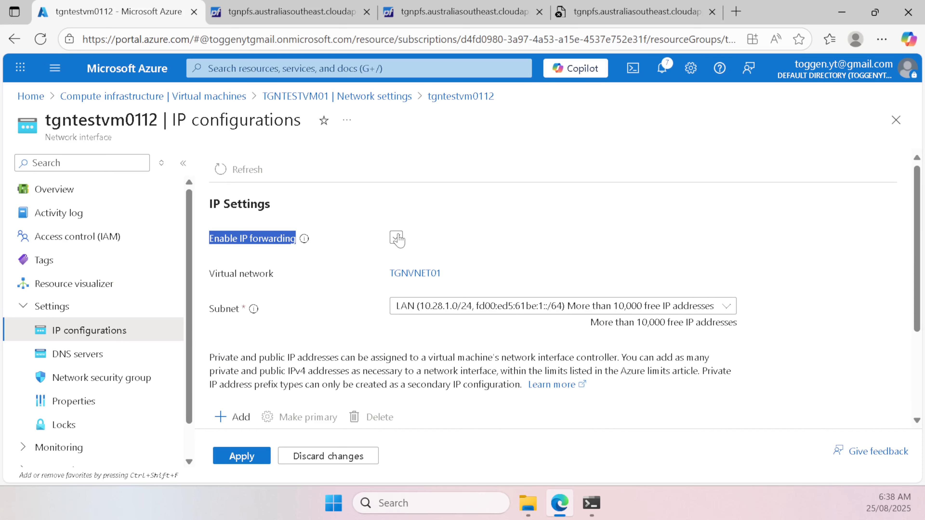
{"action": "scroll", "coordinate": [347, 251], "scroll_direction": "down", "scroll_amount": 3}
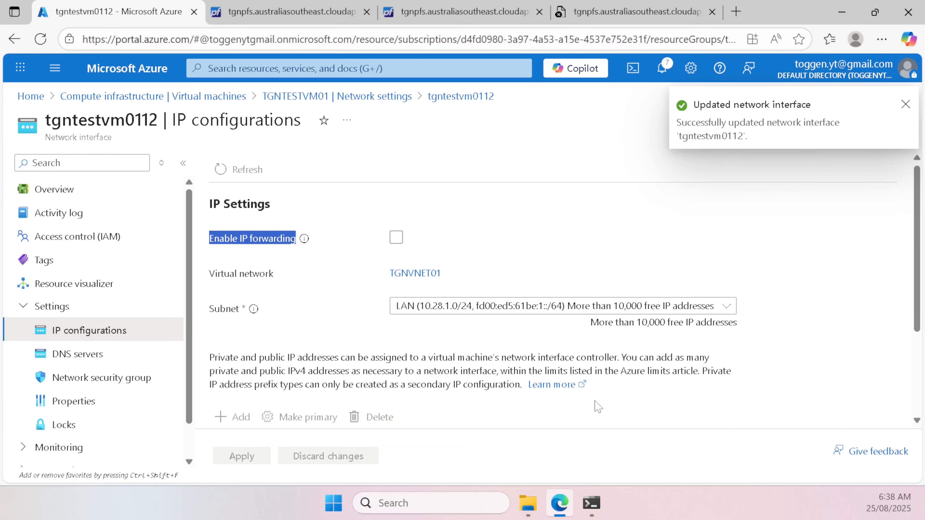
{"action": "scroll", "coordinate": [599, 407], "scroll_direction": "down", "scroll_amount": 3}
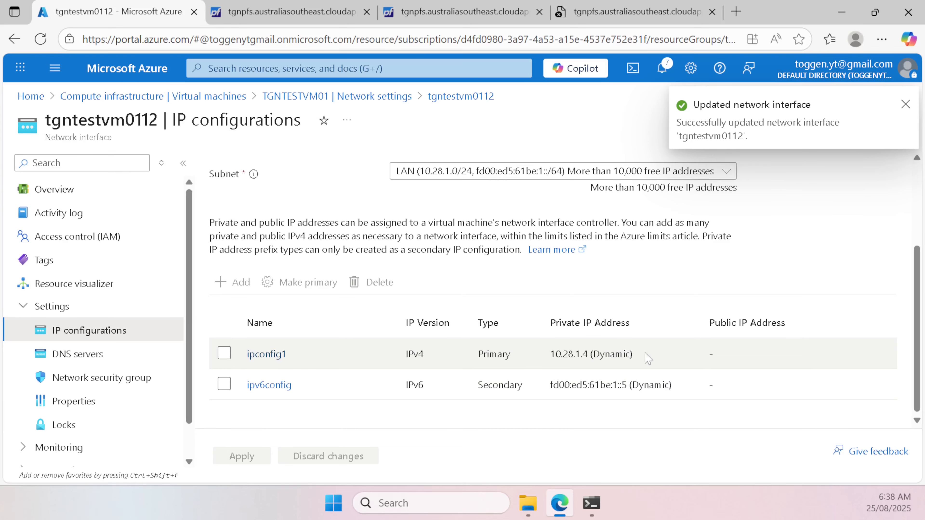
{"action": "scroll", "coordinate": [400, 285], "scroll_direction": "up", "scroll_amount": 3}
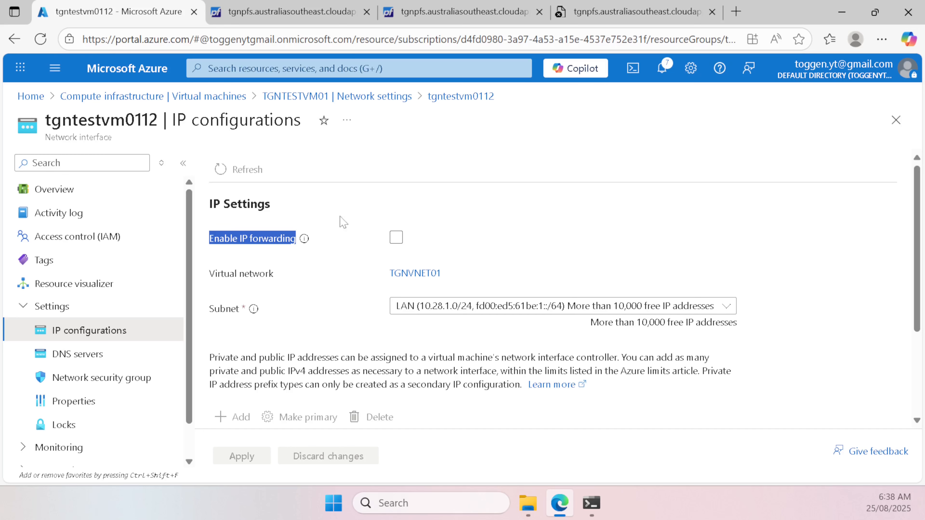
{"action": "scroll", "coordinate": [343, 222], "scroll_direction": "down", "scroll_amount": 3}
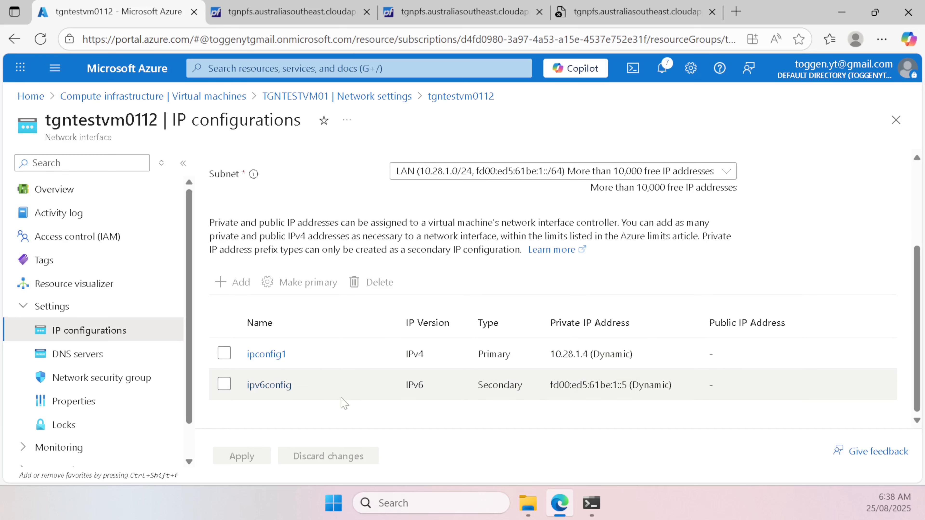
{"action": "scroll", "coordinate": [388, 268], "scroll_direction": "up", "scroll_amount": 3}
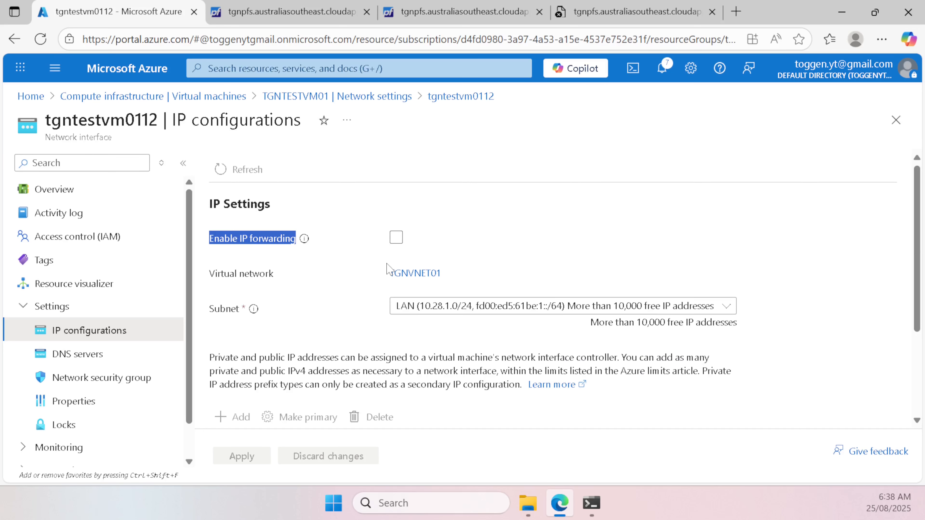
Step: Start both TGNPFS and TGNTESTVM01 from the refreshed Virtual machines list
{"action": "left_click", "coordinate": [103, 97]}
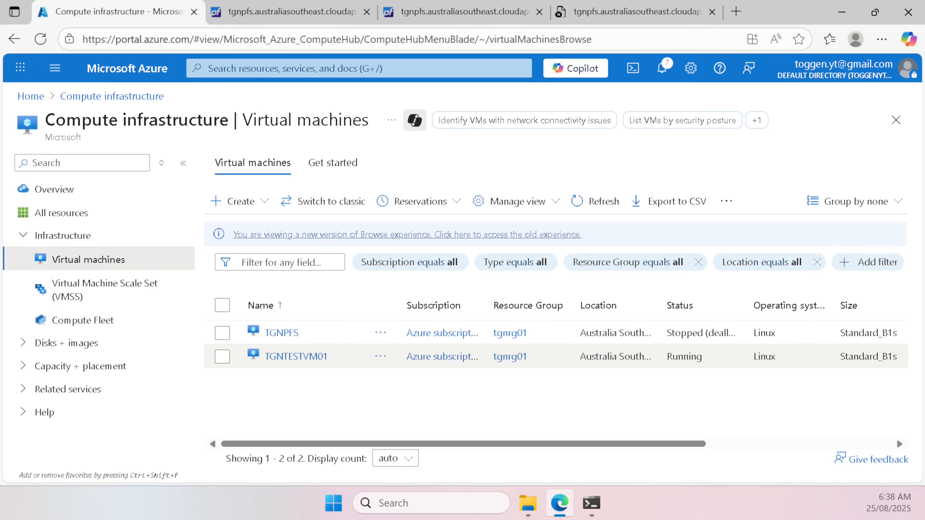
{"action": "left_click", "coordinate": [575, 206]}
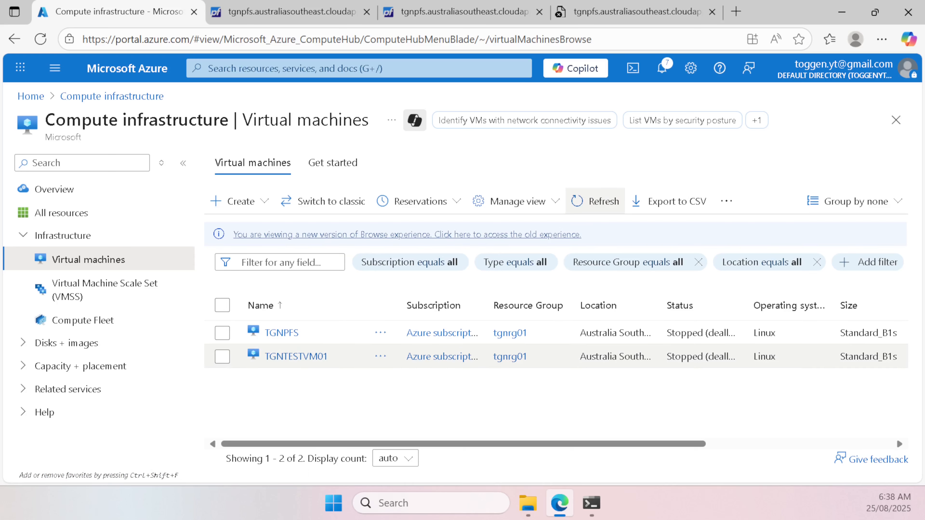
{"action": "left_click", "coordinate": [226, 337]}
{"action": "left_click", "coordinate": [222, 356]}
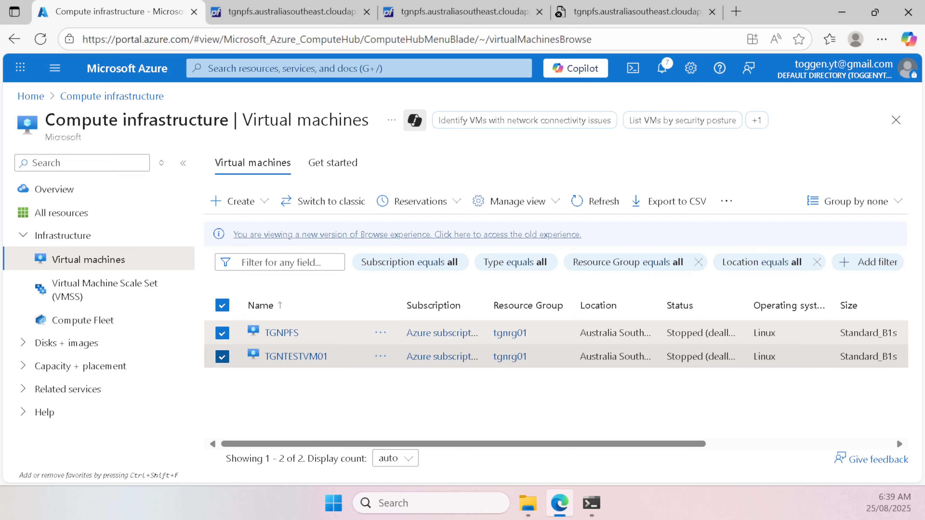
{"action": "left_click", "coordinate": [733, 206]}
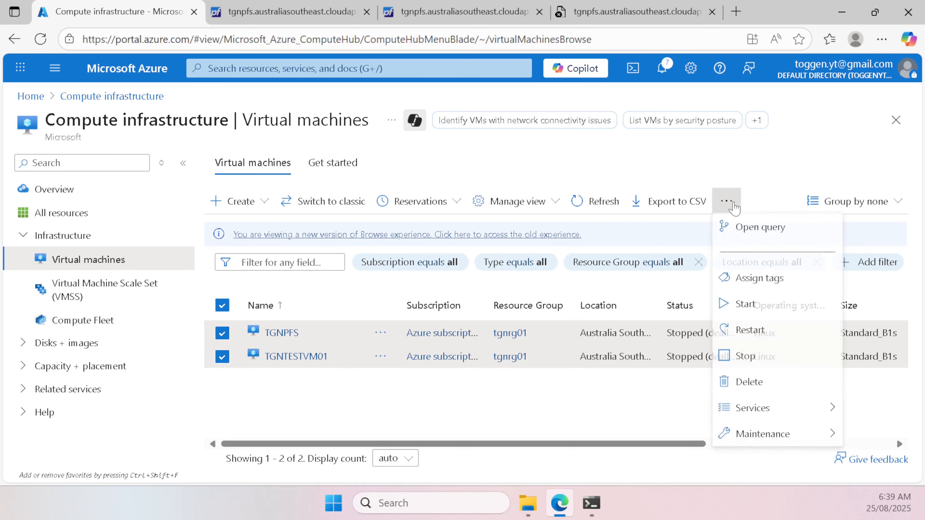
{"action": "left_click", "coordinate": [761, 306]}
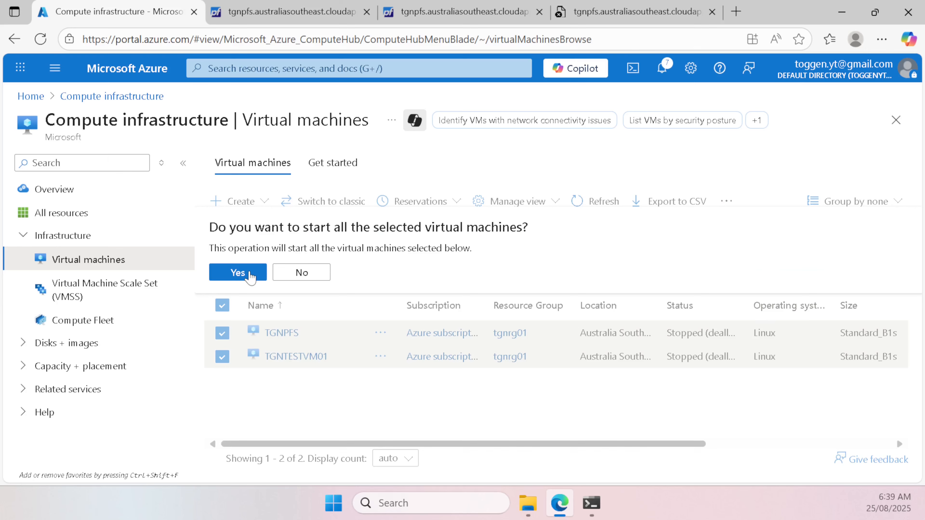
{"action": "left_click", "coordinate": [238, 272]}
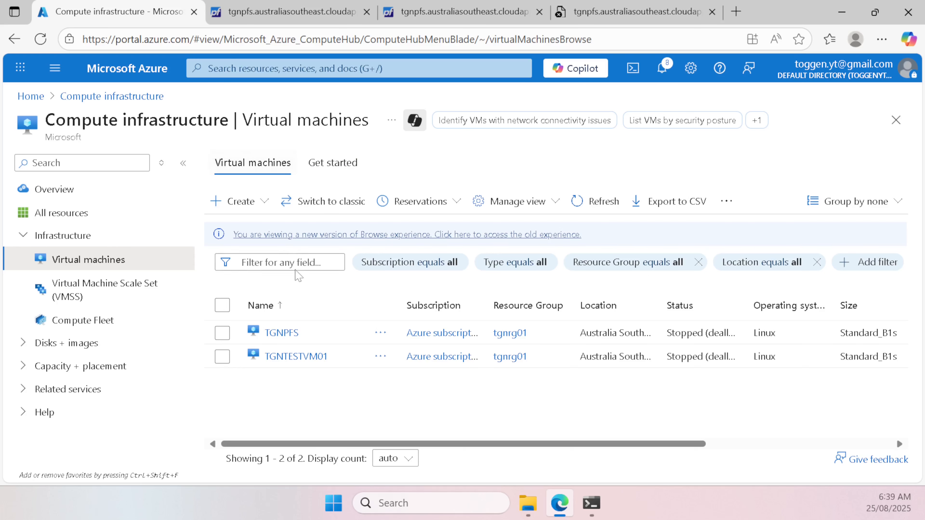
Step: Open the serial console of the TGNPFS virtual machine
{"action": "left_click", "coordinate": [280, 333]}
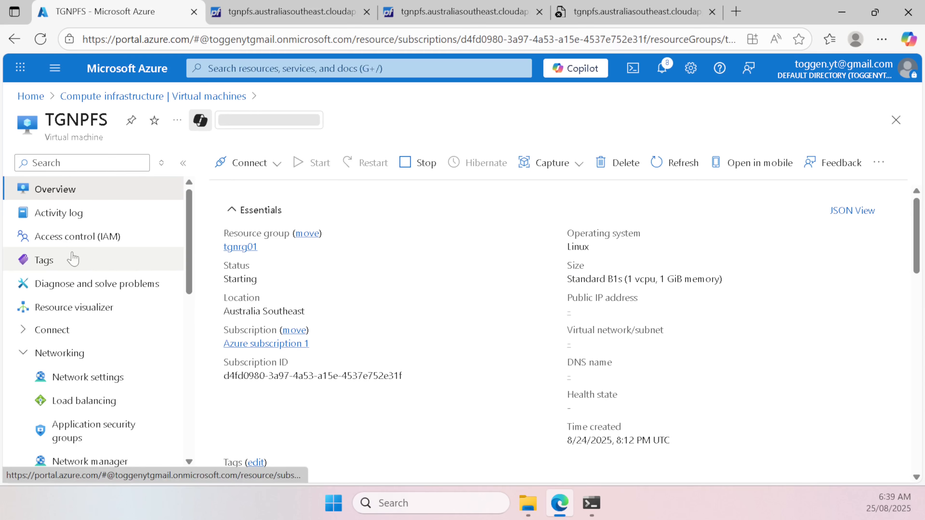
{"action": "scroll", "coordinate": [140, 209], "scroll_direction": "down", "scroll_amount": 10}
{"action": "left_click", "coordinate": [84, 275]}
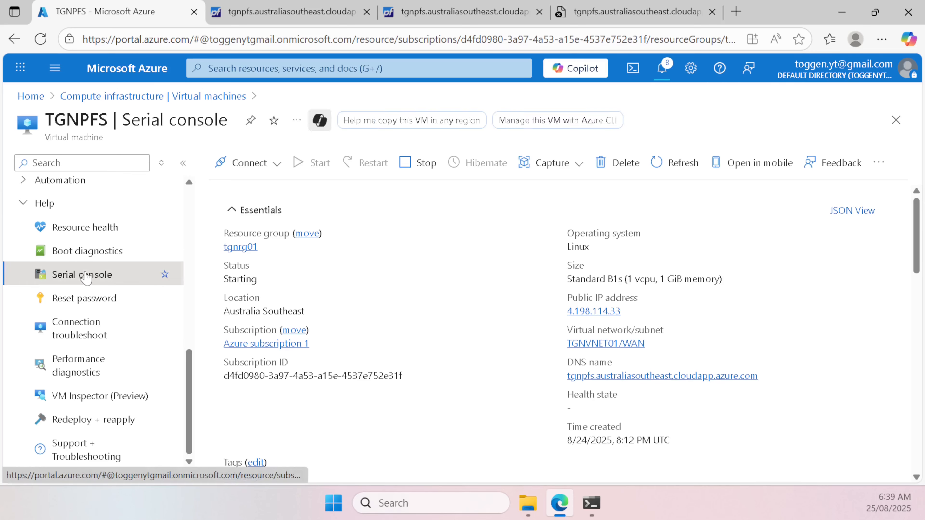
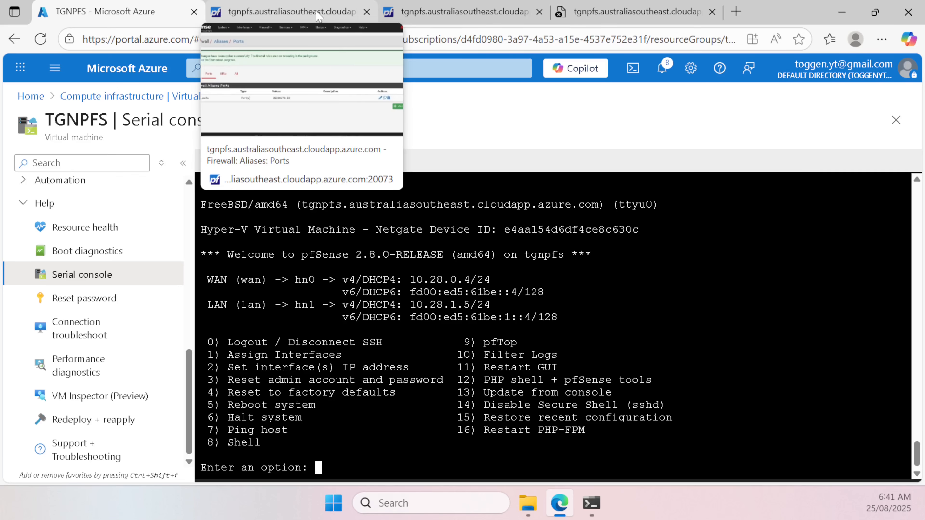
Step: Reload the pfSense page and sign in with the admin account and its password
{"action": "left_click", "coordinate": [317, 12]}
{"action": "key", "text": "ctrl+l"}
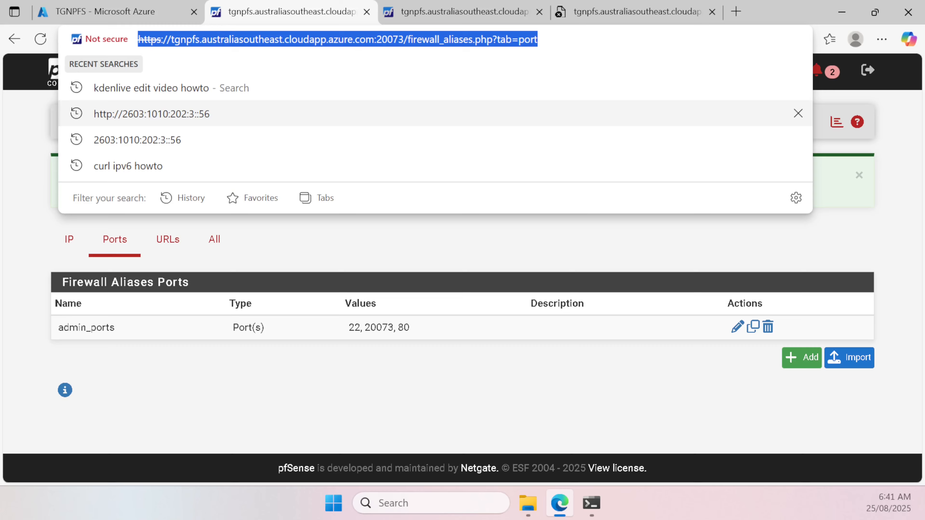
{"action": "key", "text": "Return"}
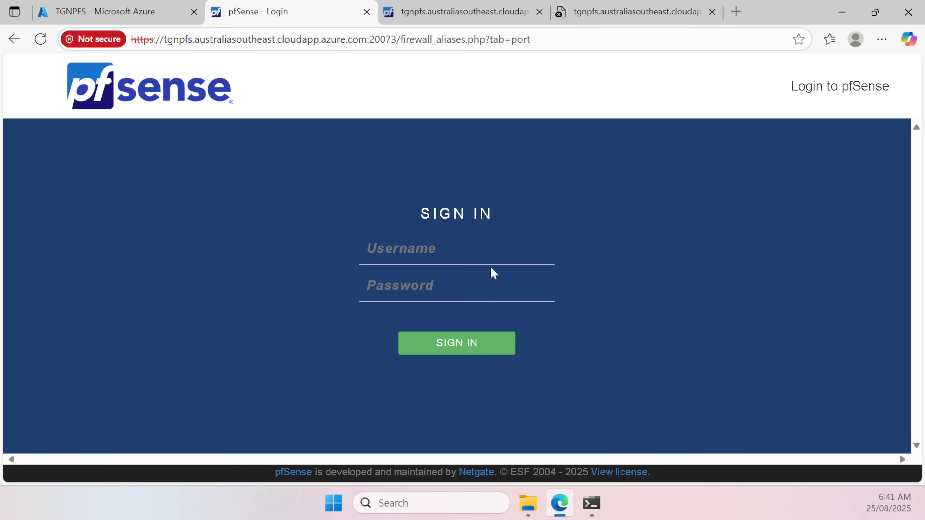
{"action": "type", "text": "admin"}
{"action": "key", "text": "Tab"}
{"action": "type", "text": "p"}
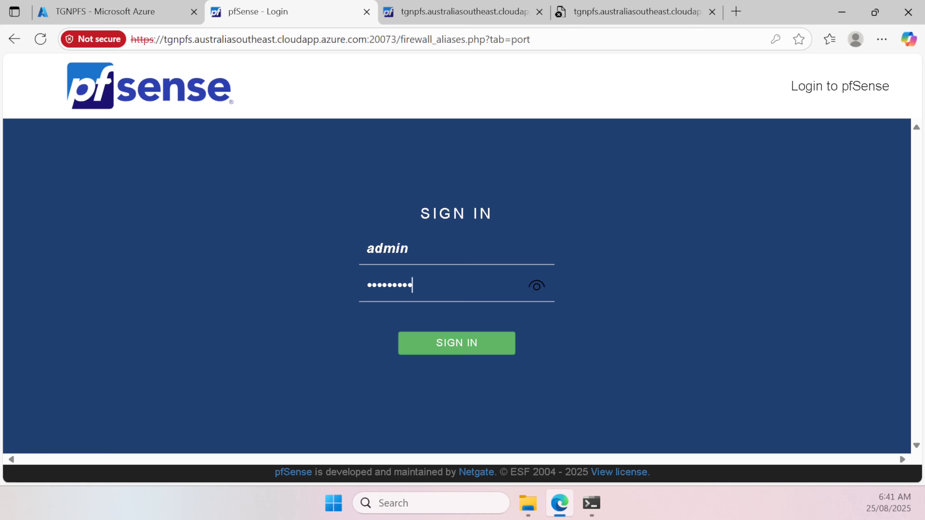
{"action": "key", "text": "Return"}
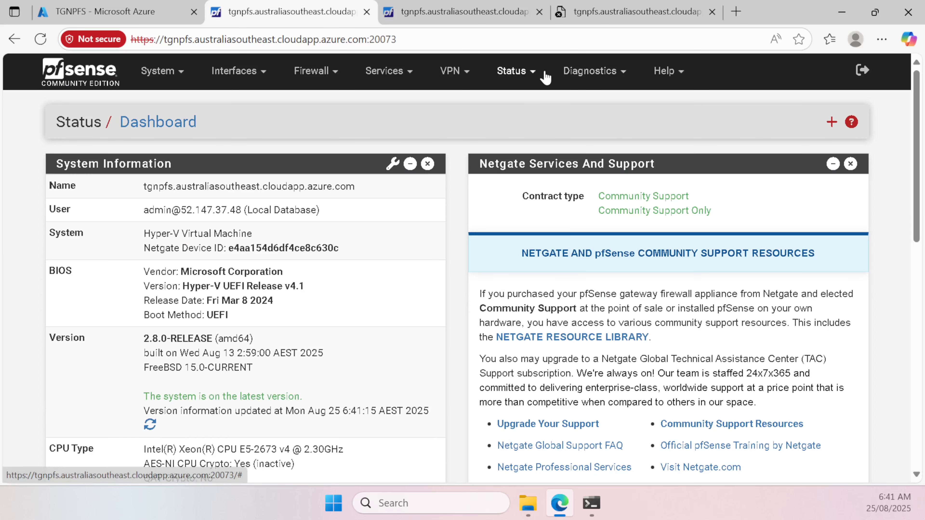
Step: Open Status > Interfaces and select the WAN and LAN IPv6 addresses
{"action": "left_click", "coordinate": [536, 73]}
{"action": "left_click", "coordinate": [521, 277]}
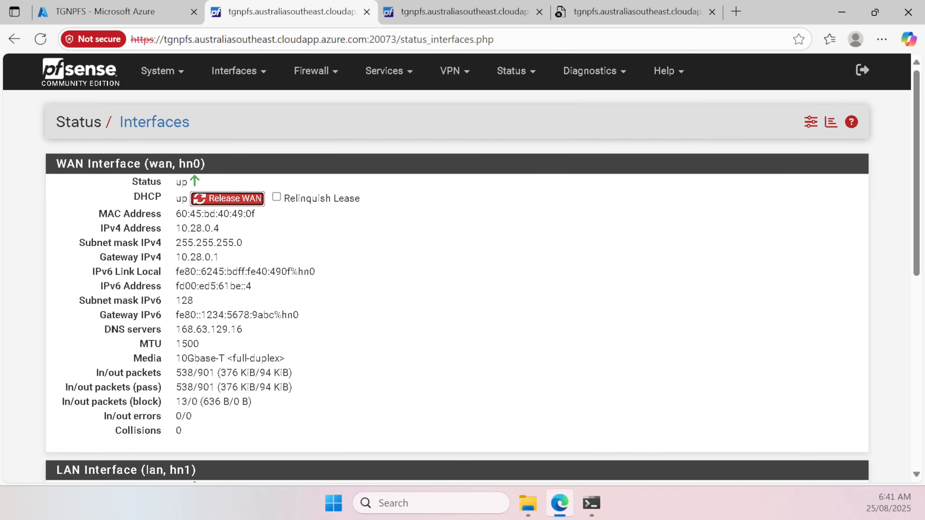
{"action": "left_click_drag", "start_coordinate": [177, 288], "coordinate": [271, 292]}
{"action": "scroll", "coordinate": [293, 293], "scroll_direction": "down", "scroll_amount": 4}
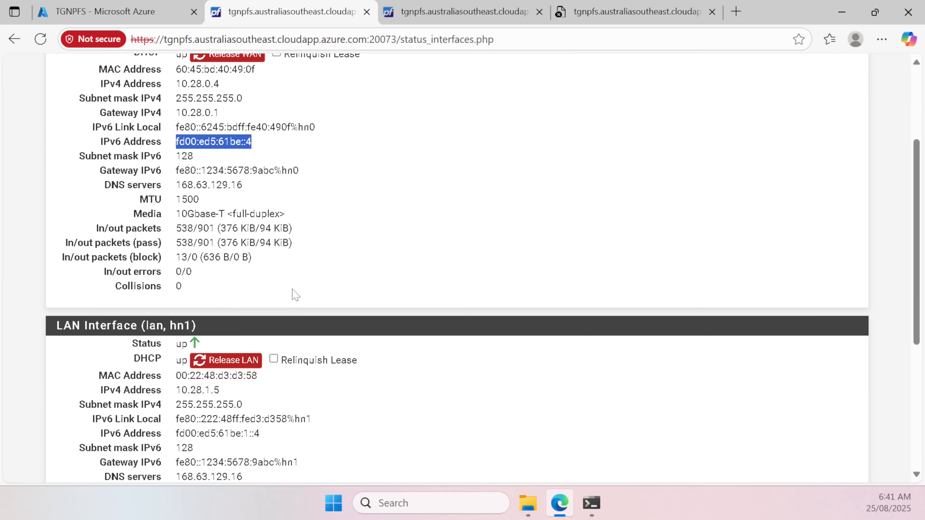
{"action": "scroll", "coordinate": [293, 291], "scroll_direction": "down", "scroll_amount": 4}
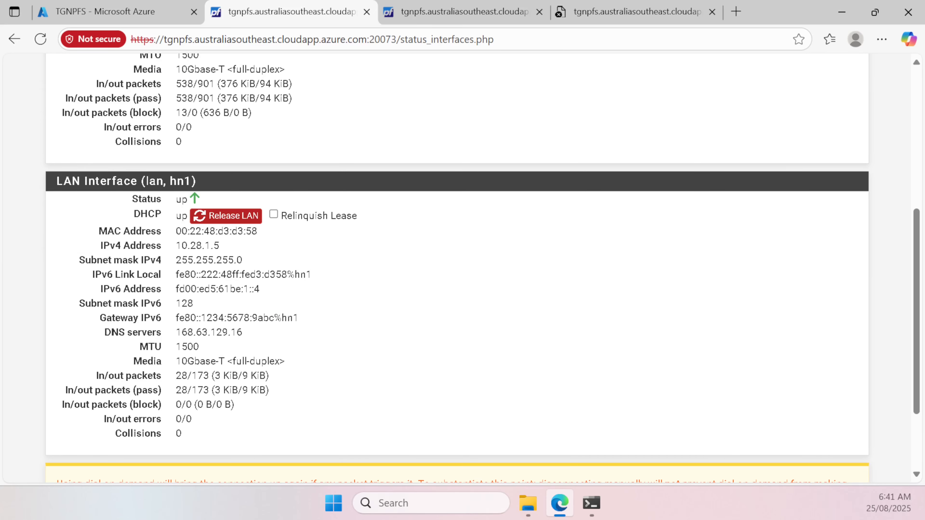
{"action": "left_click_drag", "start_coordinate": [176, 289], "coordinate": [281, 291]}
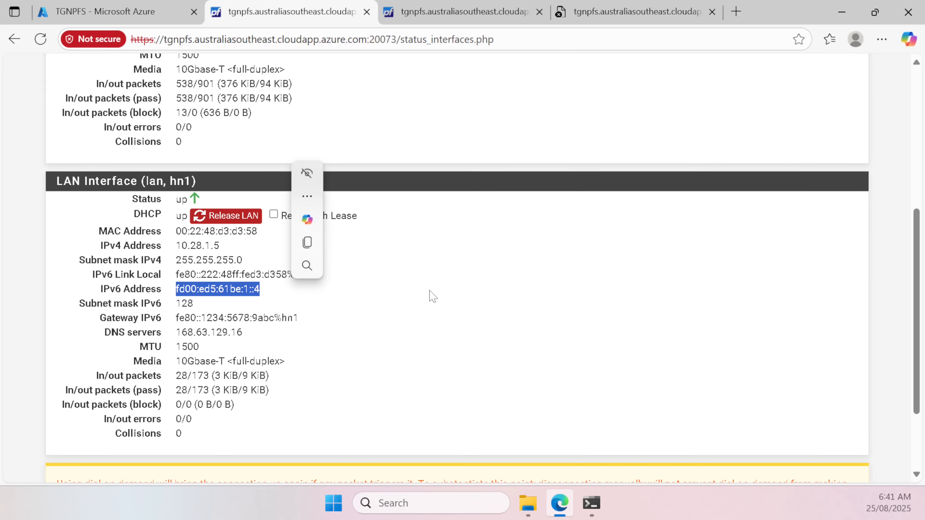
{"action": "scroll", "coordinate": [503, 304], "scroll_direction": "up", "scroll_amount": 8}
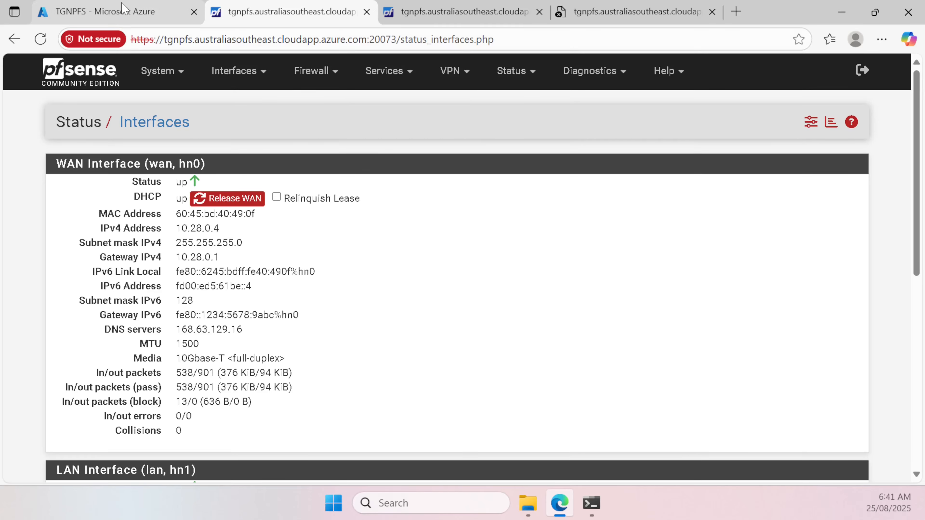
{"action": "left_click", "coordinate": [123, 7]}
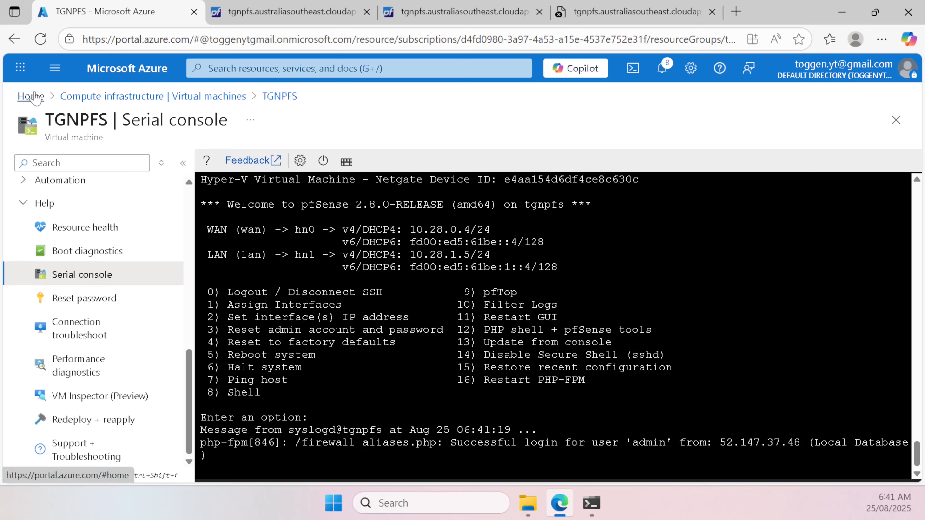
Step: Search Azure for 'route' and open the Route tables list
{"action": "left_click", "coordinate": [36, 96]}
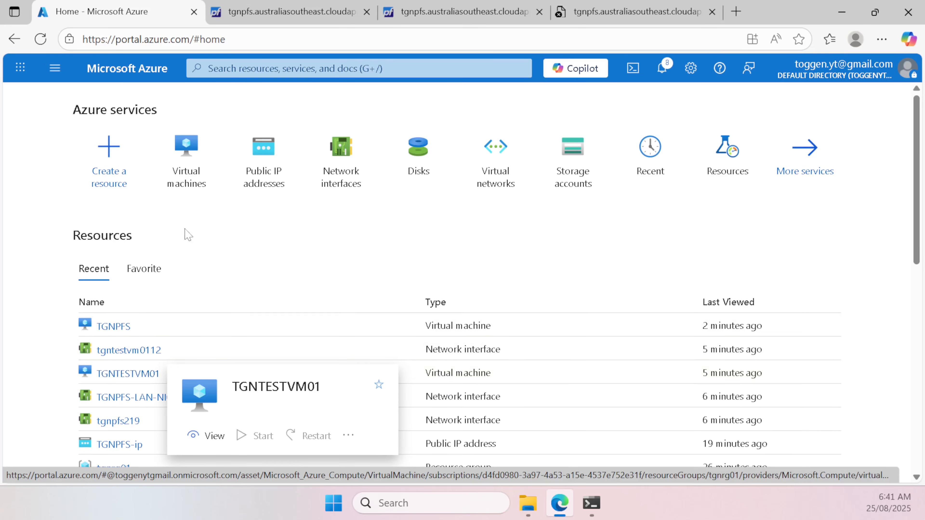
{"action": "mouse_move", "coordinate": [192, 170]}
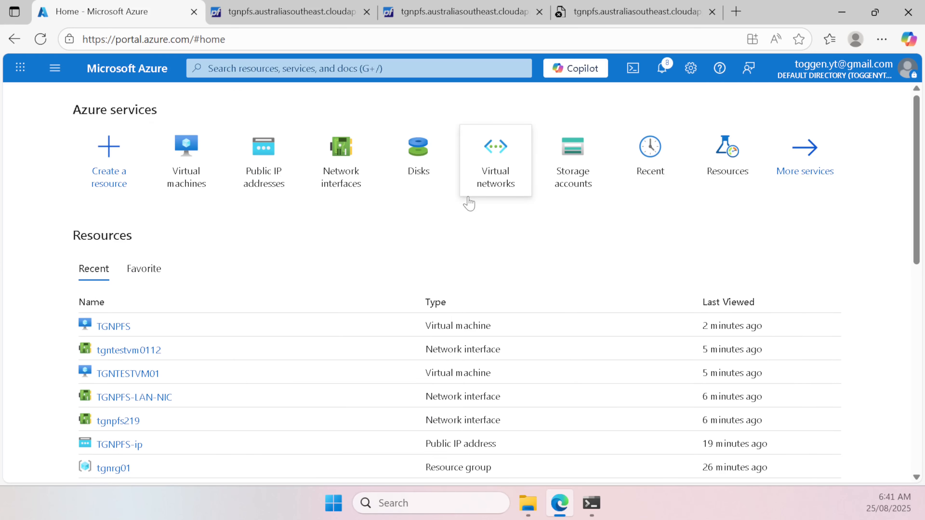
{"action": "left_click", "coordinate": [208, 68]}
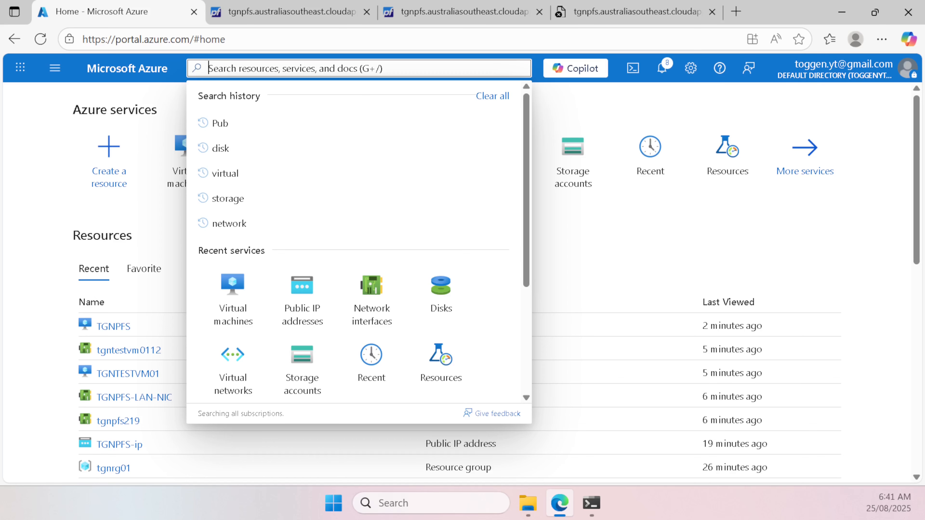
{"action": "type", "text": "route"}
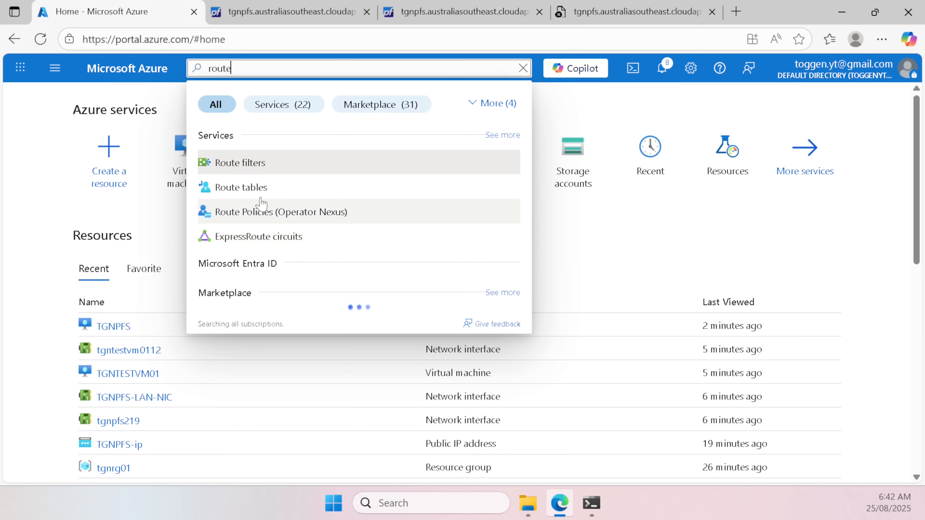
{"action": "left_click", "coordinate": [259, 188]}
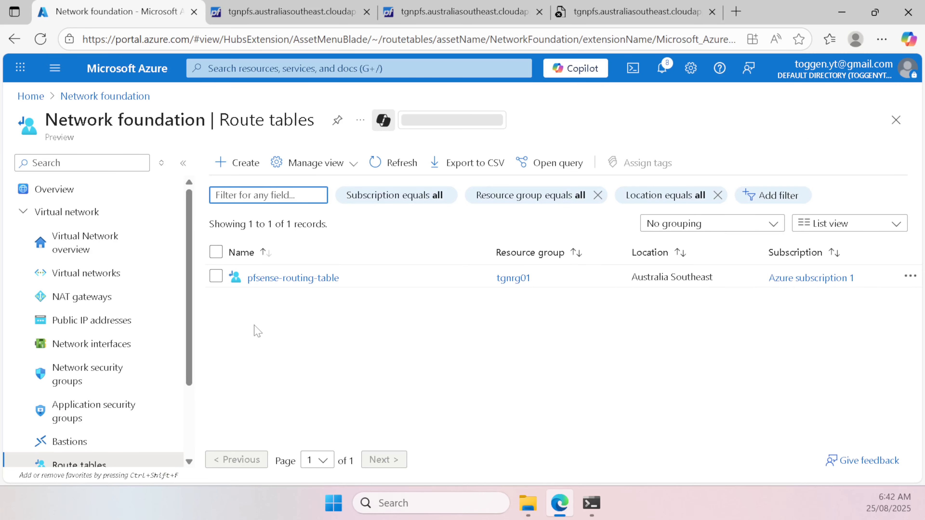
Step: Delete the pfsense-routing-table route table
{"action": "left_click", "coordinate": [216, 277]}
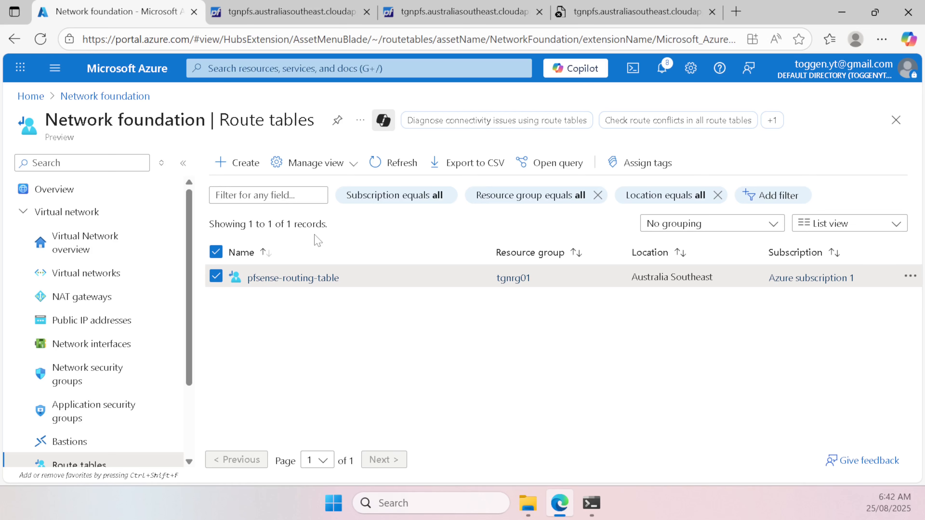
{"action": "left_click", "coordinate": [910, 276]}
{"action": "left_click", "coordinate": [473, 359]}
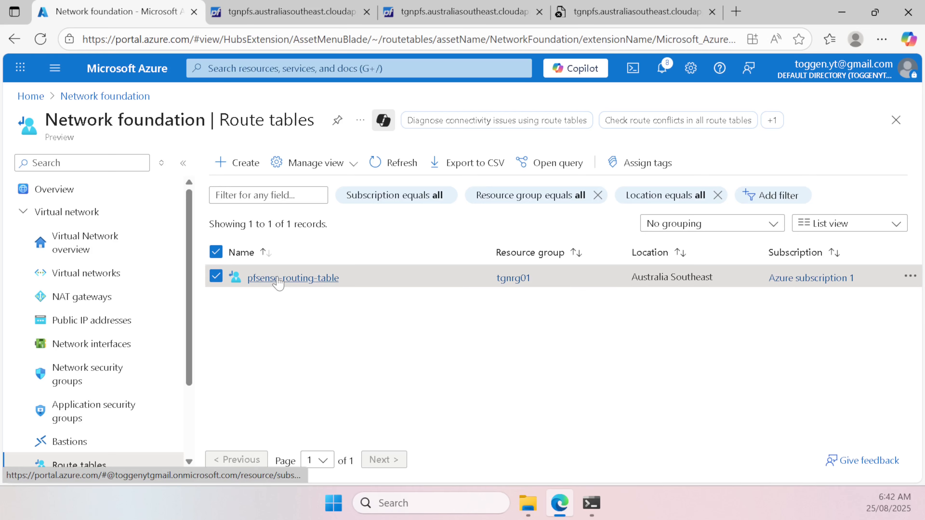
{"action": "left_click", "coordinate": [310, 279]}
{"action": "left_click", "coordinate": [297, 164]}
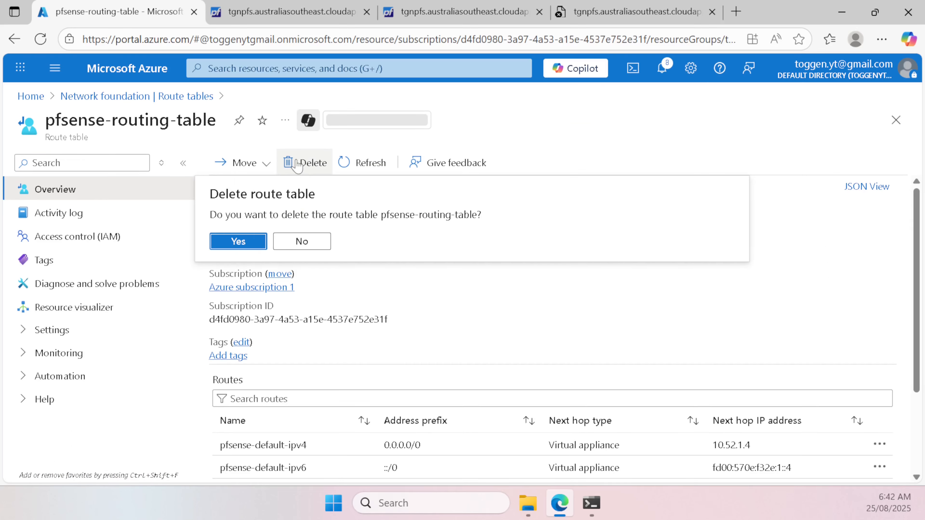
{"action": "left_click", "coordinate": [252, 241]}
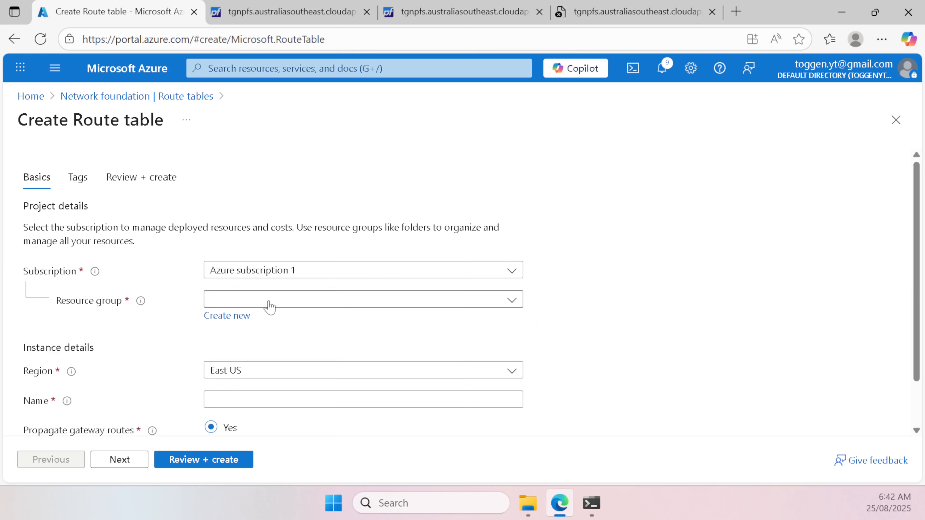
Step: Fill the new route table form: resource group tgnrg01, region Australia Southeast, name pfsense-default-route
{"action": "left_click", "coordinate": [266, 301]}
{"action": "left_click", "coordinate": [248, 372]}
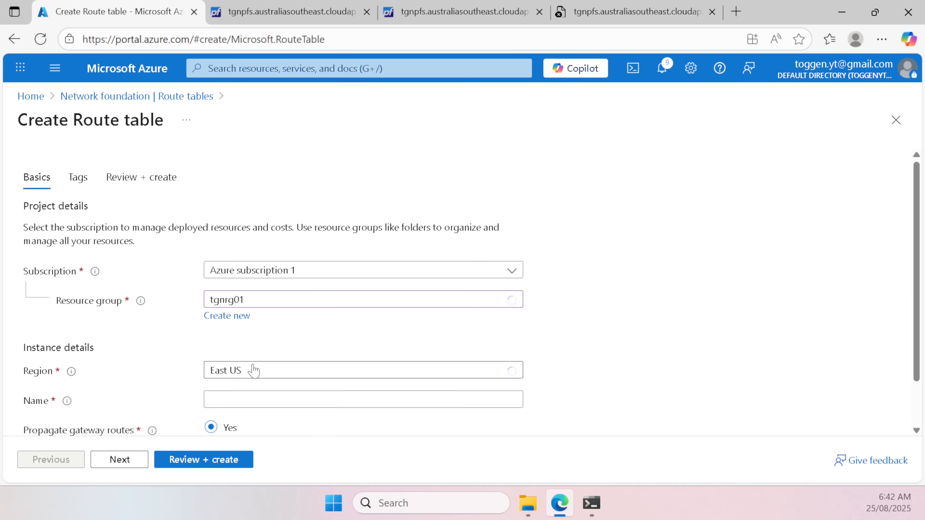
{"action": "left_click", "coordinate": [256, 370]}
{"action": "scroll", "coordinate": [326, 266], "scroll_direction": "up", "scroll_amount": 5}
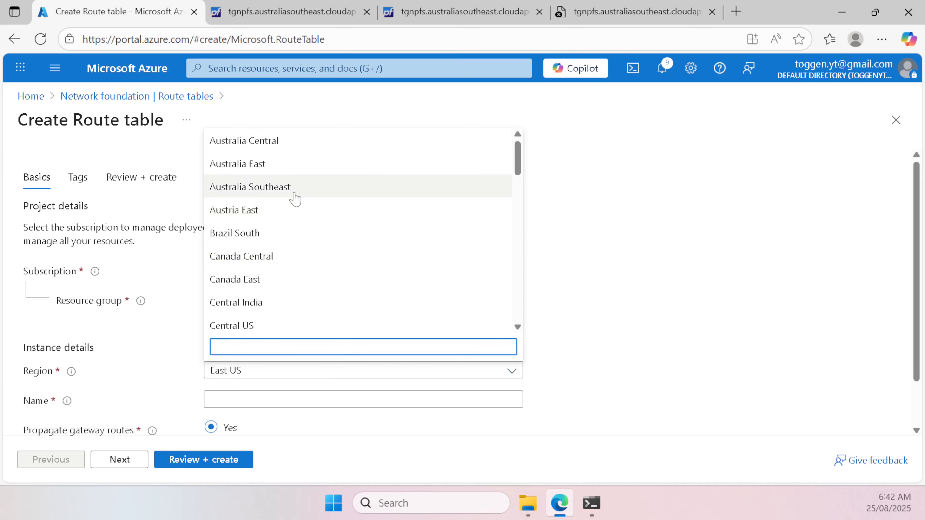
{"action": "left_click", "coordinate": [266, 197]}
{"action": "scroll", "coordinate": [316, 365], "scroll_direction": "down", "scroll_amount": 1}
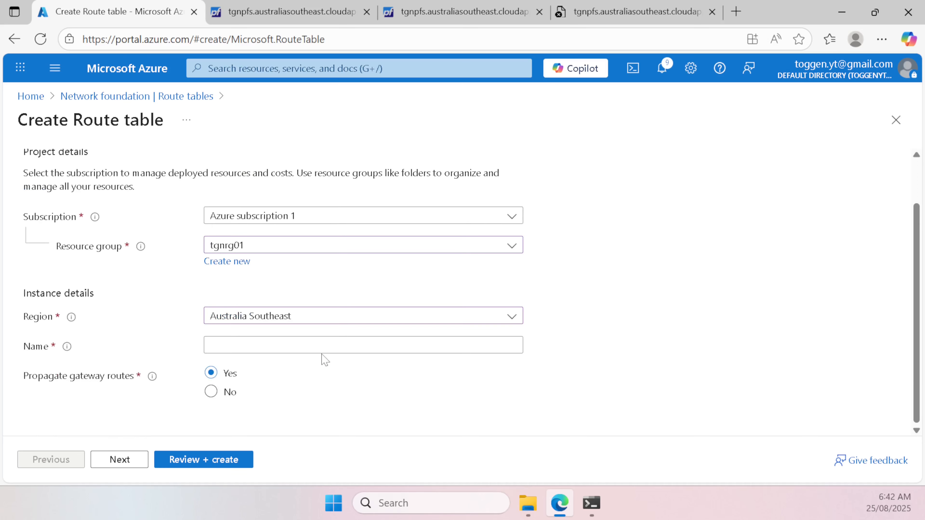
{"action": "left_click", "coordinate": [342, 341]}
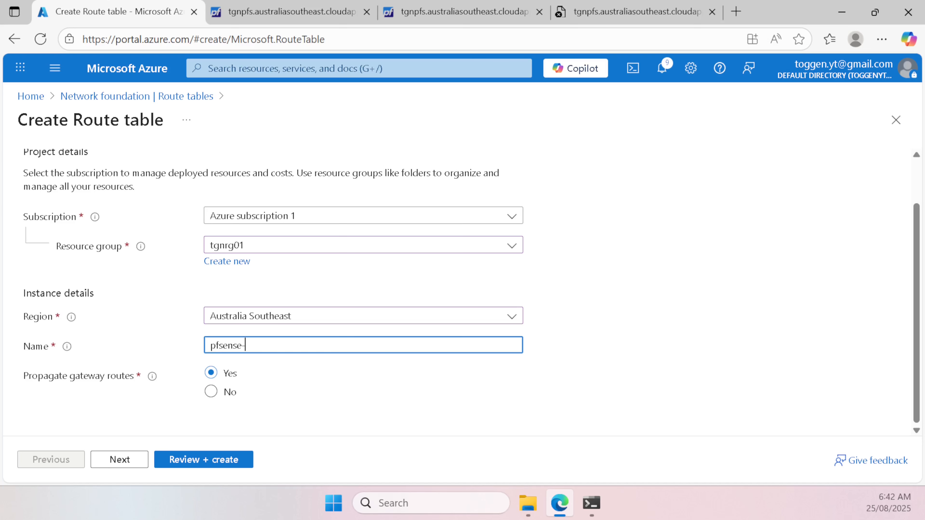
{"action": "type", "text": "fault-route"}
Step: Review and create the route table, then go to the tgnrg01 resource group
{"action": "left_click", "coordinate": [223, 460]}
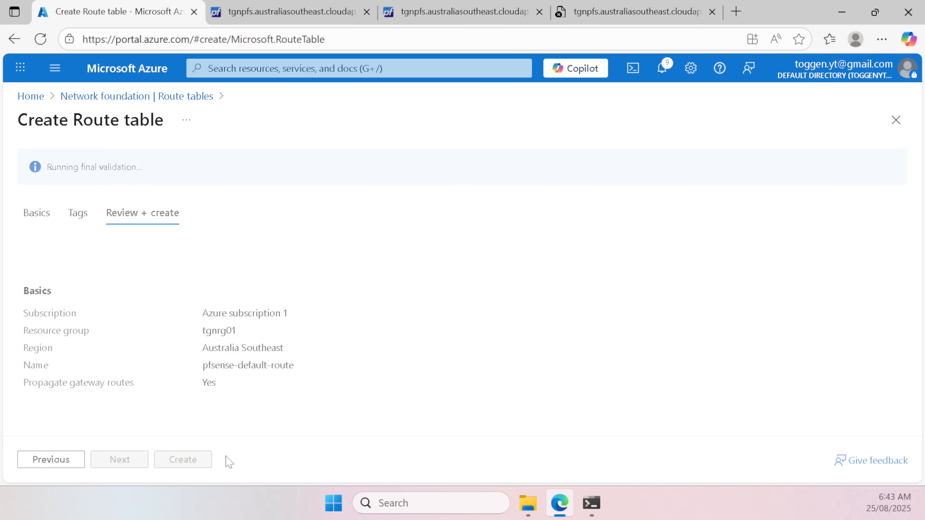
{"action": "left_click", "coordinate": [196, 460]}
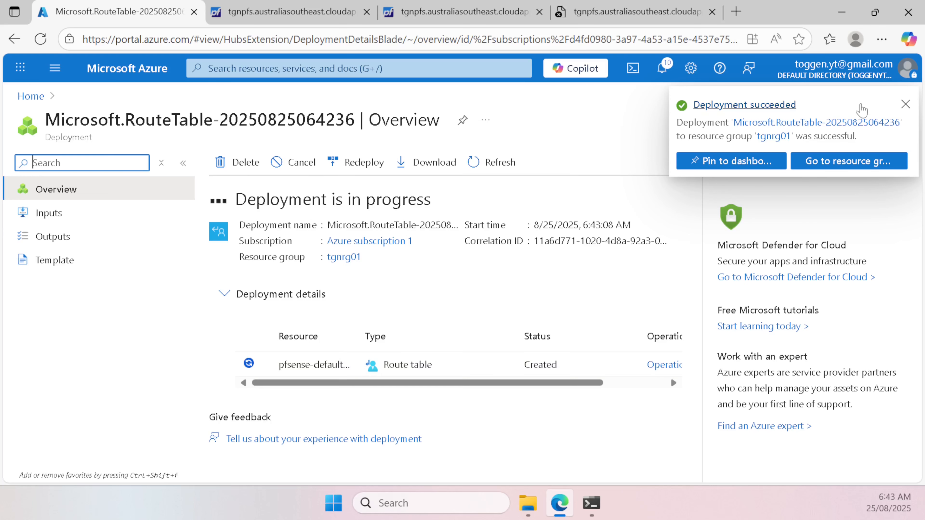
{"action": "left_click", "coordinate": [867, 161]}
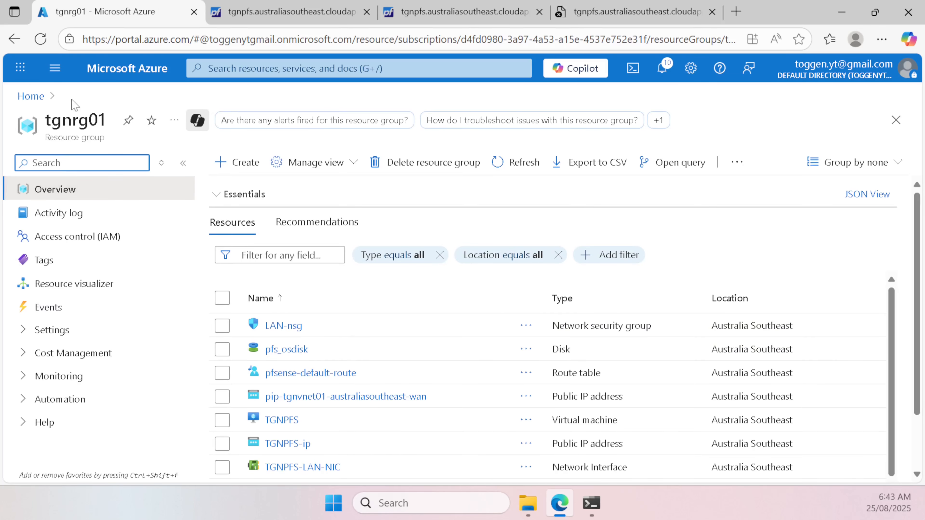
Step: Open the Routes of the pfsense-default-route table and start a new route
{"action": "left_click", "coordinate": [32, 97]}
{"action": "left_click", "coordinate": [192, 175]}
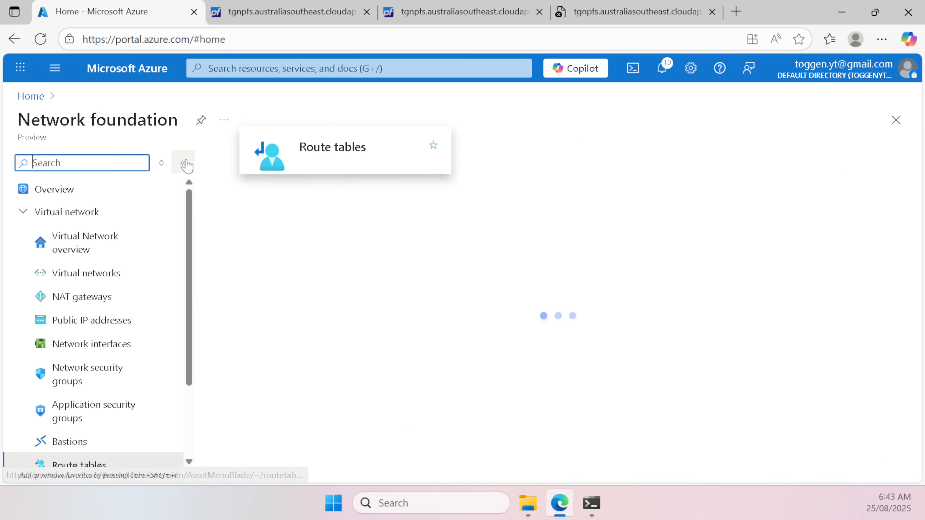
{"action": "left_click", "coordinate": [291, 282]}
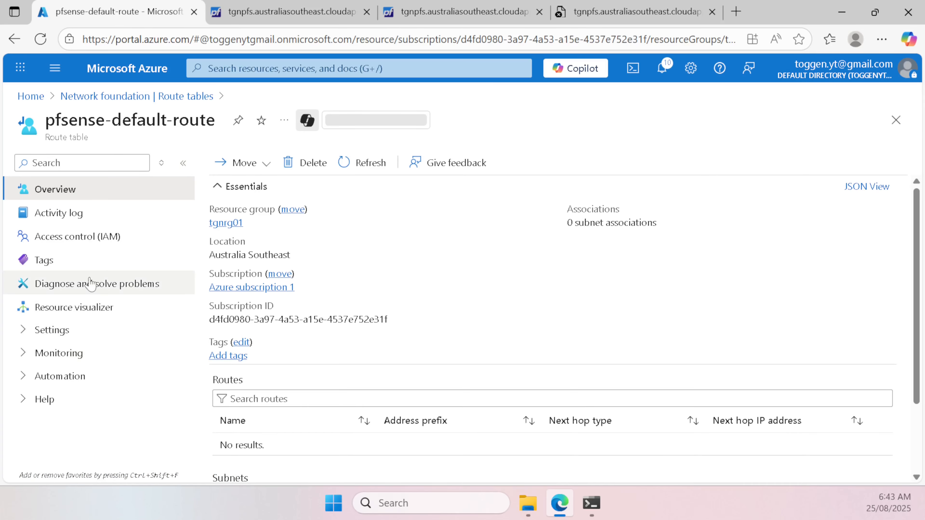
{"action": "left_click", "coordinate": [79, 330]}
{"action": "scroll", "coordinate": [120, 342], "scroll_direction": "down", "scroll_amount": 1}
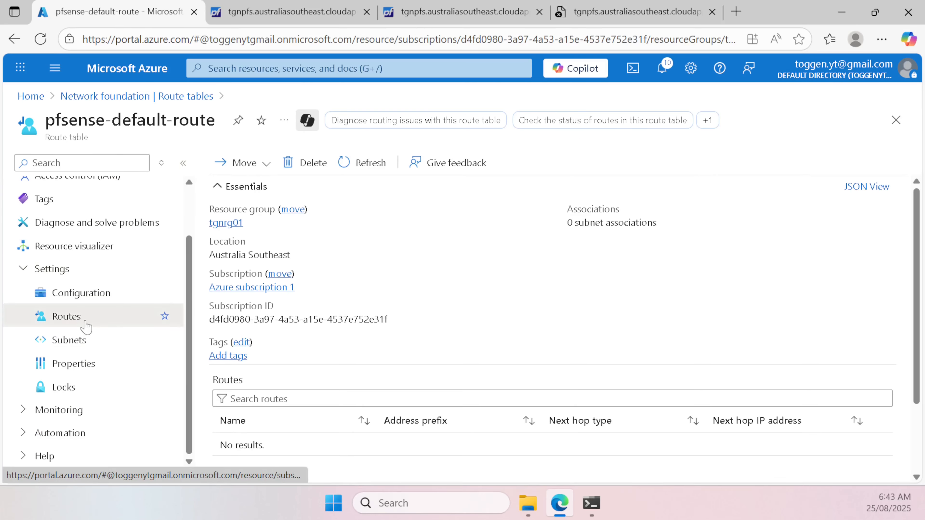
{"action": "left_click", "coordinate": [82, 322]}
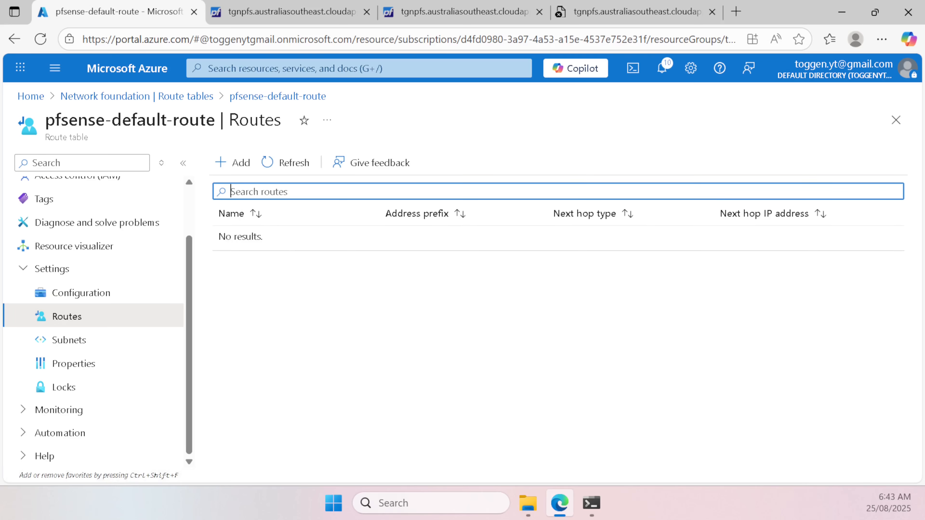
{"action": "left_click", "coordinate": [236, 165]}
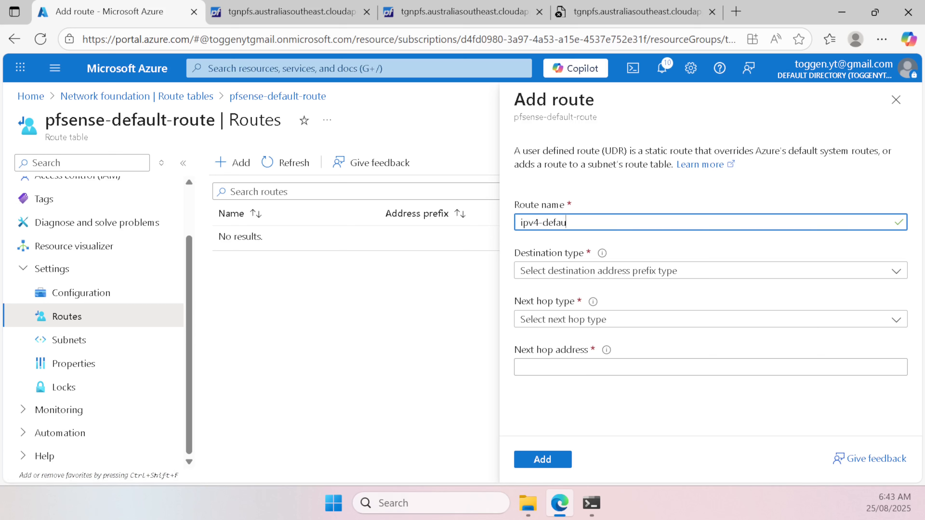
Step: Set the route destination to IP addresses 0.0.0.0/0
{"action": "left_click", "coordinate": [600, 271]}
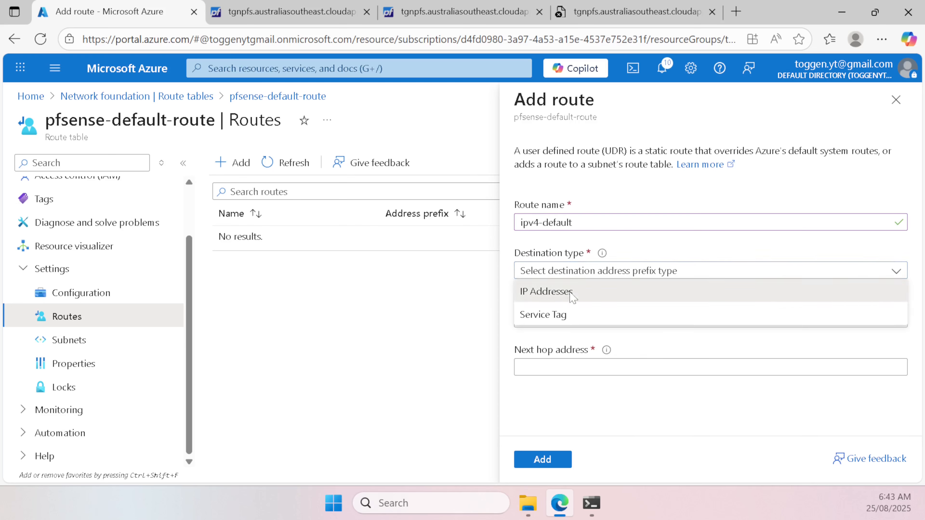
{"action": "left_click", "coordinate": [566, 294]}
{"action": "left_click", "coordinate": [567, 319]}
{"action": "type", "text": "0."}
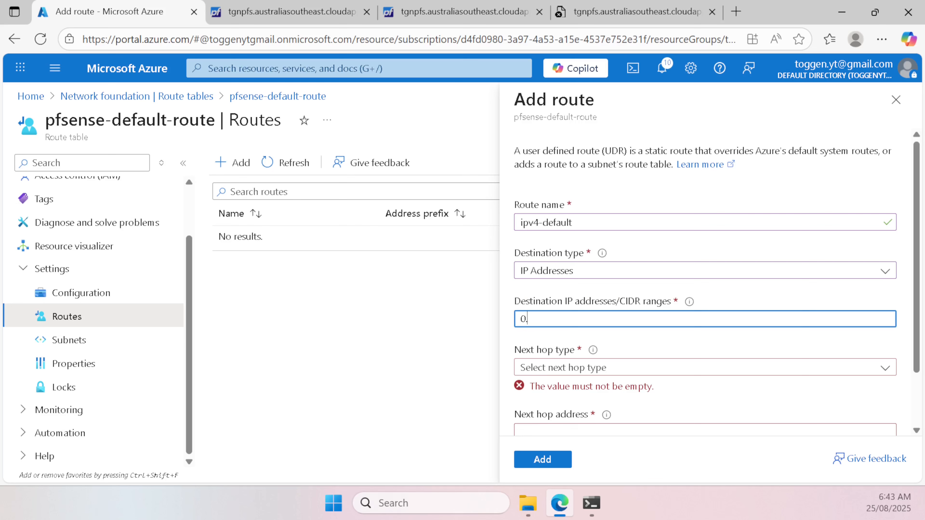
{"action": "type", "text": "0.0.0/0"}
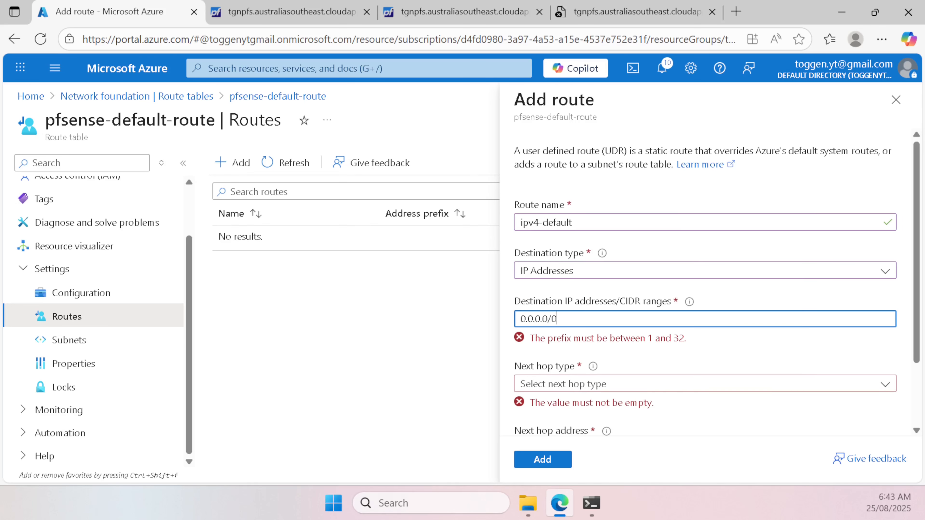
{"action": "key", "text": "Tab"}
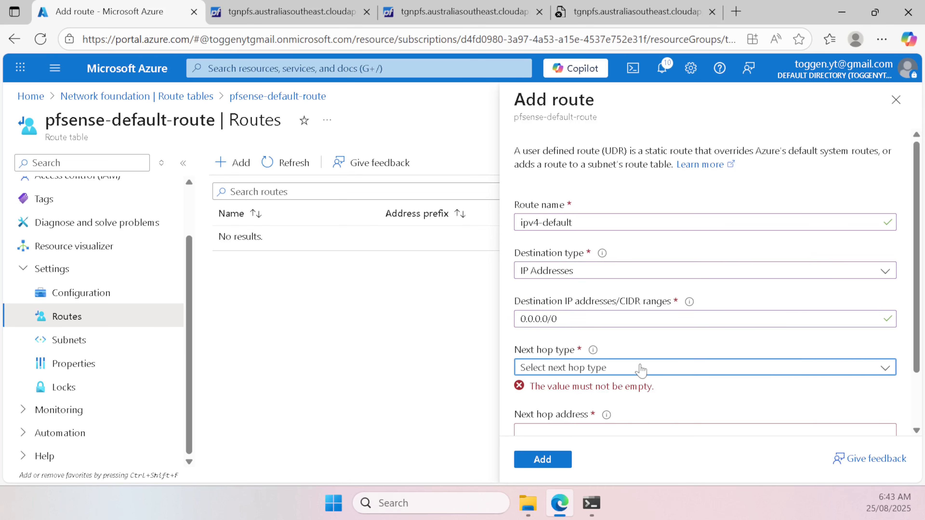
Step: Set the next hop to virtual appliance 10.28.1.5, copied from pfSense, and add the ipv4-default route
{"action": "scroll", "coordinate": [641, 370], "scroll_direction": "down", "scroll_amount": 2}
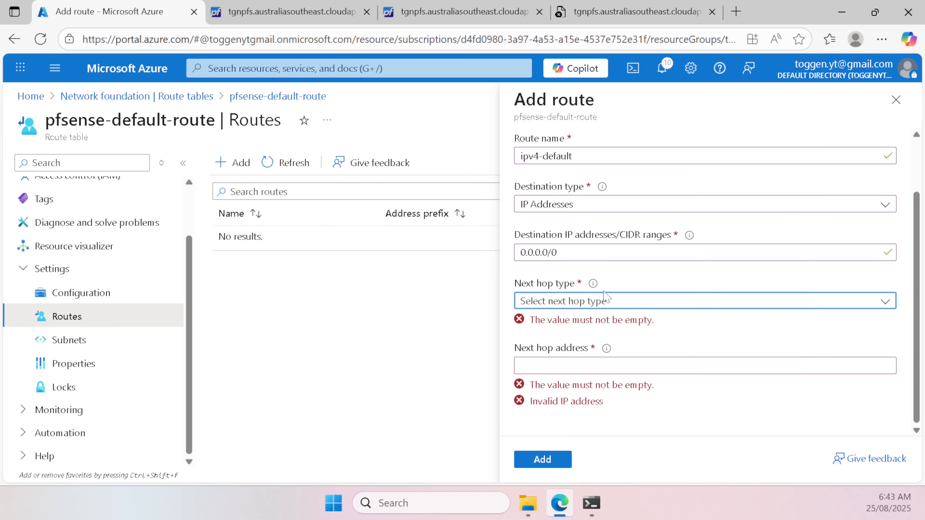
{"action": "left_click", "coordinate": [650, 307]}
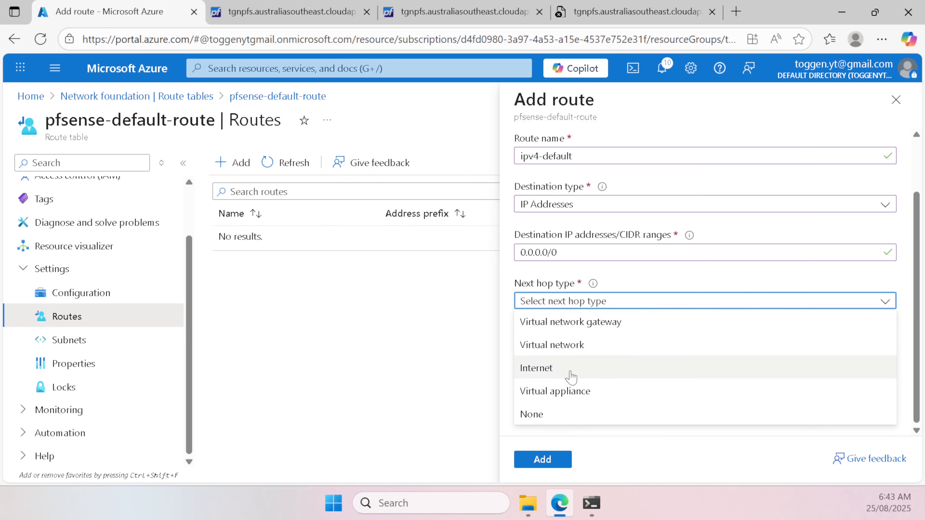
{"action": "left_click", "coordinate": [566, 391]}
{"action": "left_click", "coordinate": [576, 350]}
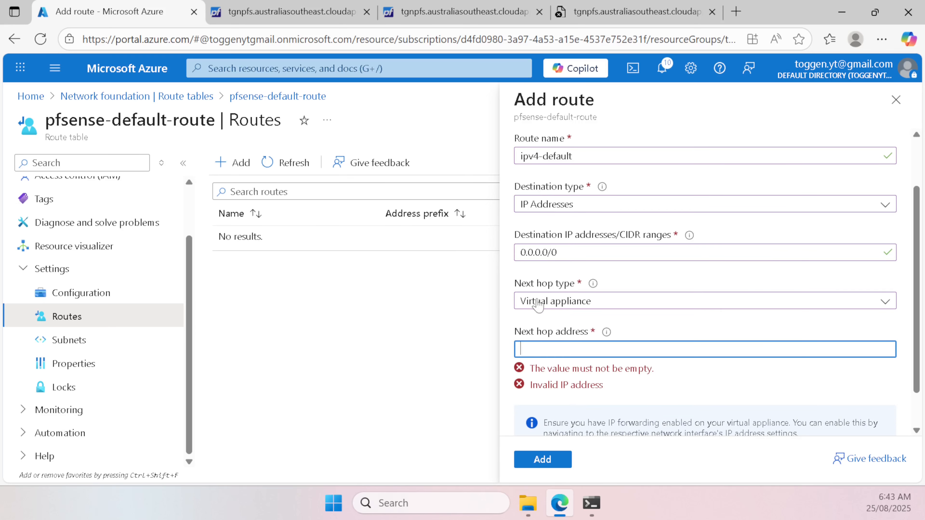
{"action": "left_click", "coordinate": [458, 5]}
{"action": "left_click", "coordinate": [276, 6]}
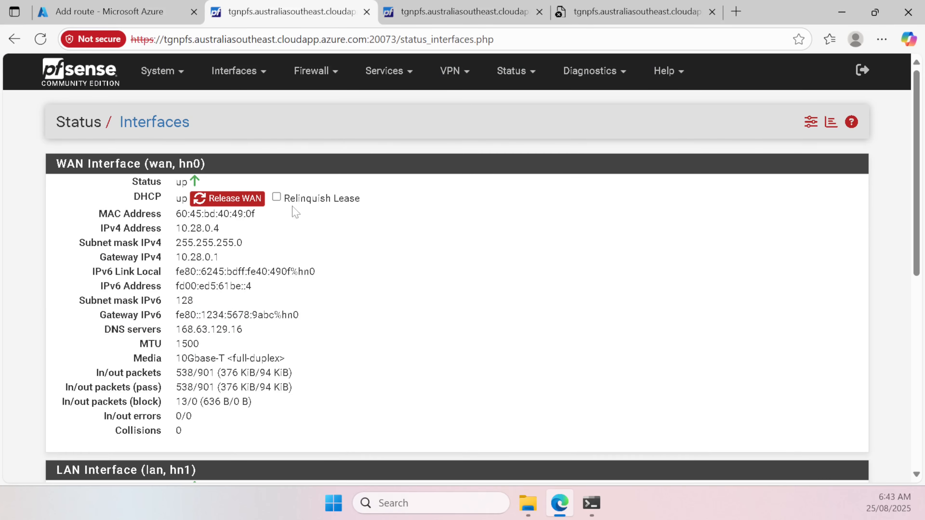
{"action": "left_click_drag", "start_coordinate": [176, 228], "coordinate": [228, 248]}
{"action": "key", "text": "ctrl+c"}
{"action": "scroll", "coordinate": [221, 242], "scroll_direction": "down", "scroll_amount": 6}
{"action": "left_click", "coordinate": [153, 7]}
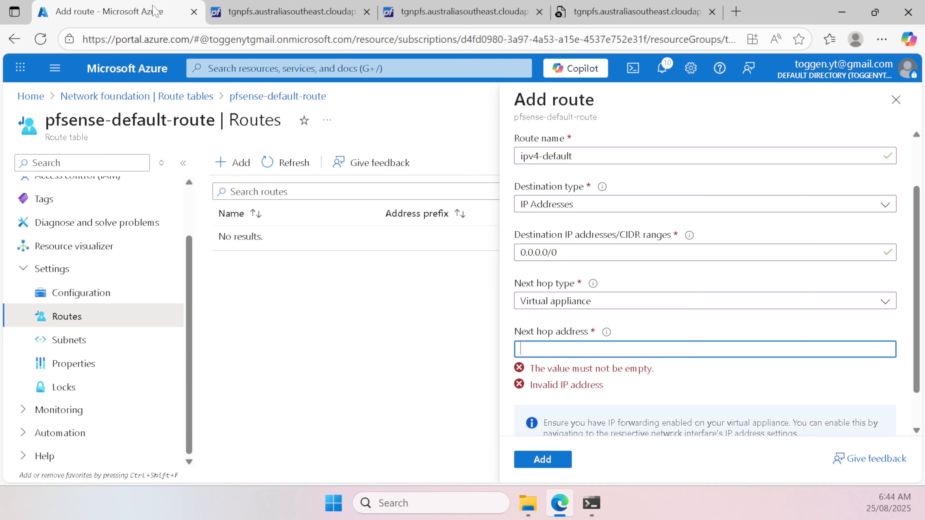
{"action": "key", "text": "ctrl+v"}
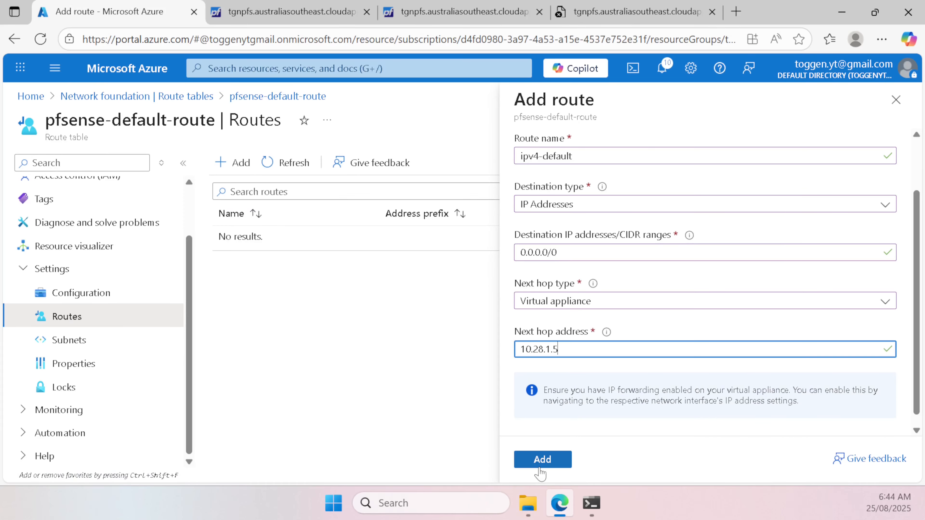
{"action": "left_click", "coordinate": [562, 465]}
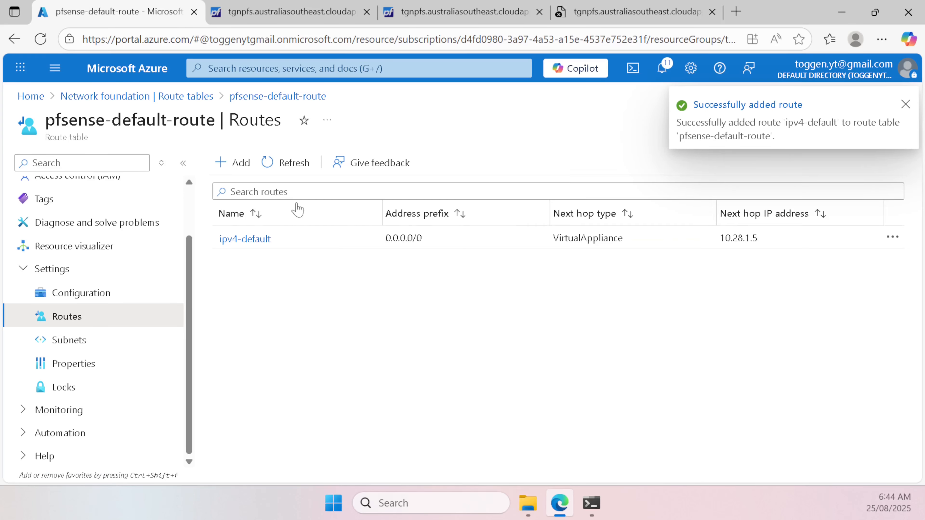
Step: Start route ipv6-default with destination IP addresses ::/0
{"action": "left_click", "coordinate": [241, 163]}
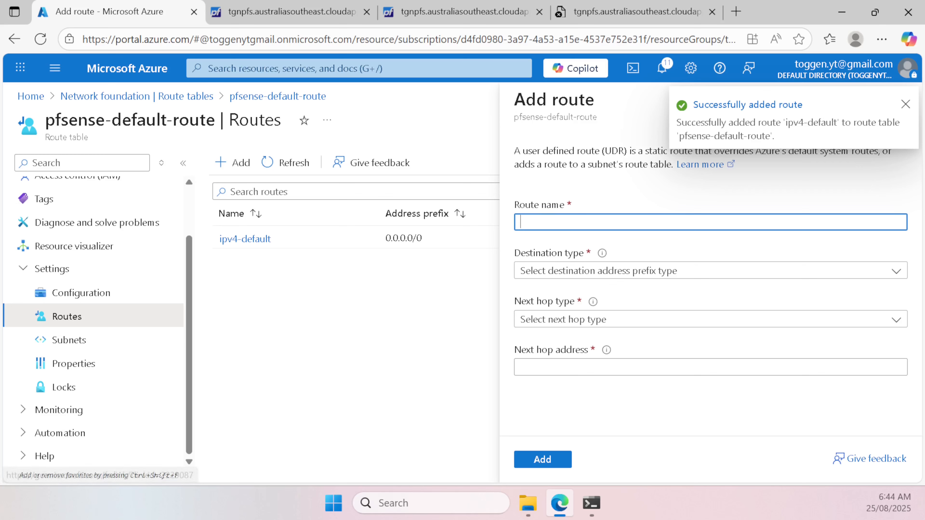
{"action": "type", "text": "ipv6"}
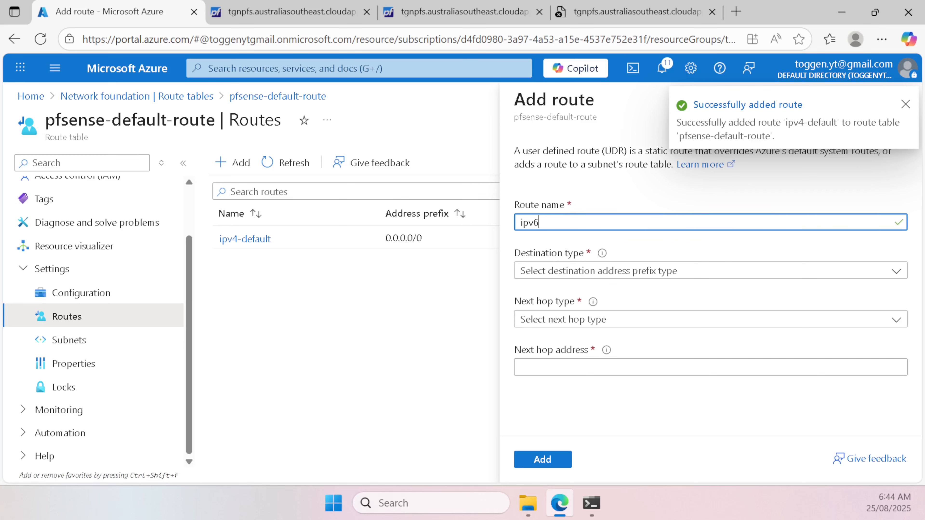
{"action": "type", "text": "-default"}
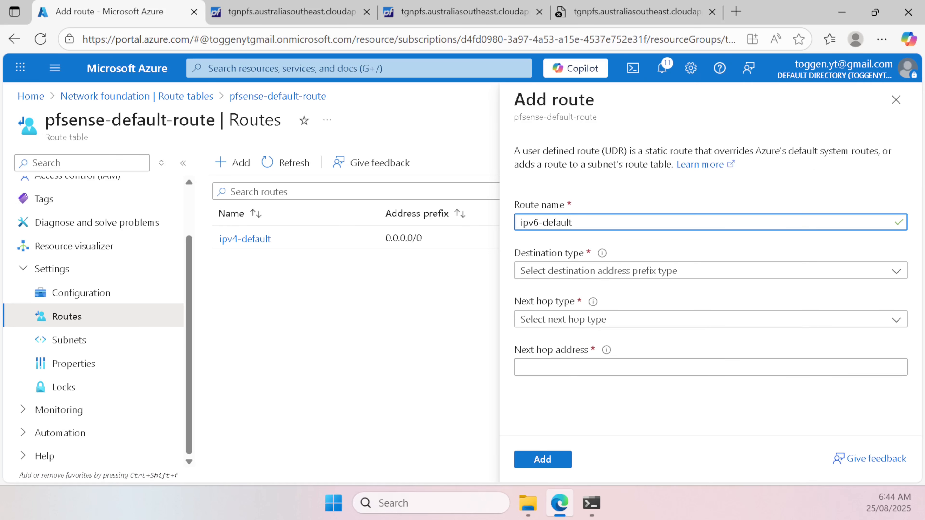
{"action": "left_click", "coordinate": [642, 274]}
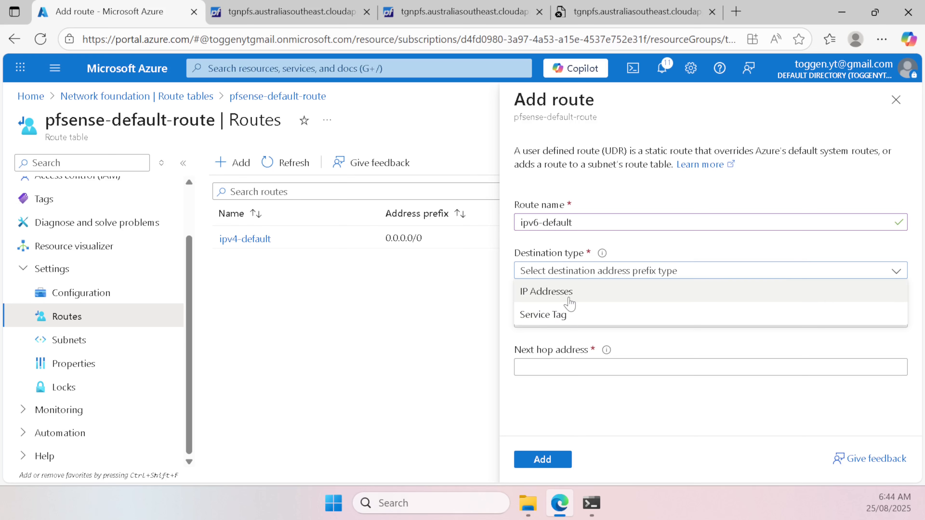
{"action": "left_click", "coordinate": [569, 291]}
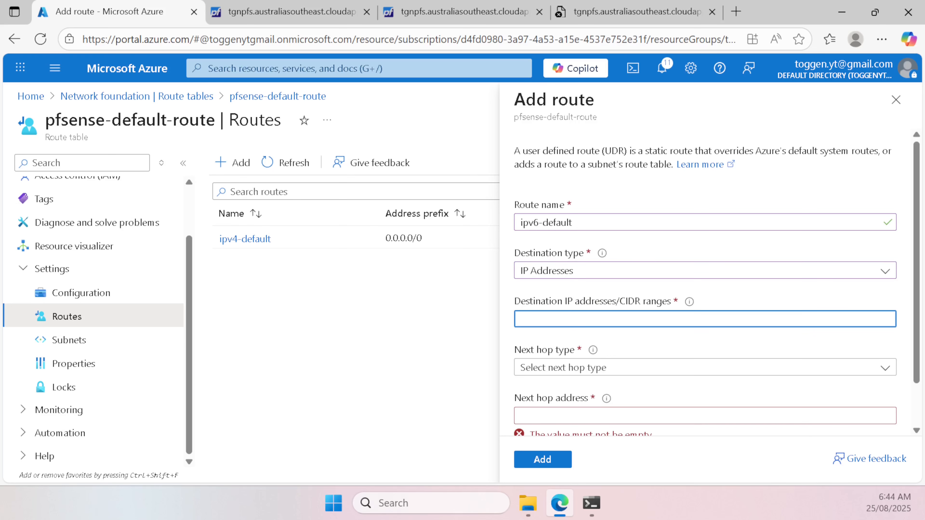
{"action": "type", "text": "::/0"}
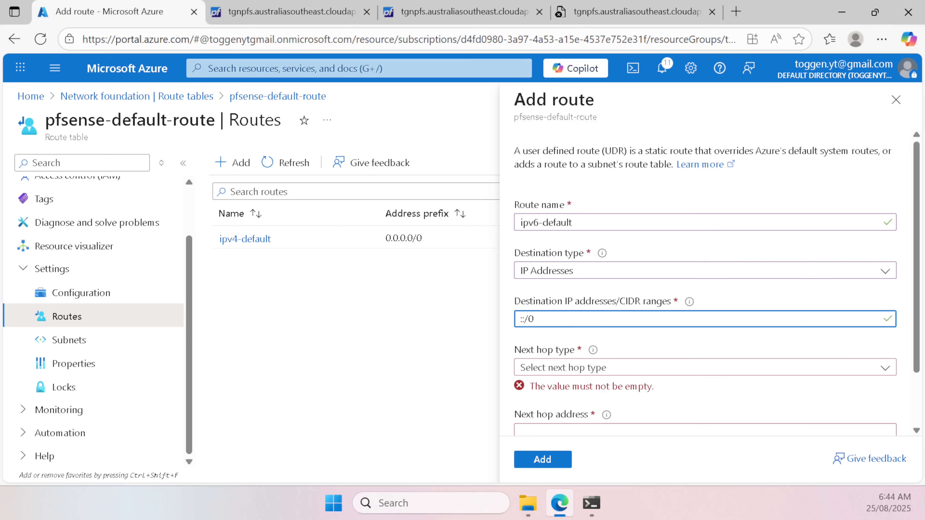
{"action": "key", "text": "ctrl+a"}
Step: Set the next hop to virtual appliance fd00:ed5:61be:1::4, copied from pfSense, and add the route
{"action": "scroll", "coordinate": [669, 341], "scroll_direction": "down", "scroll_amount": 2}
{"action": "left_click", "coordinate": [582, 302]}
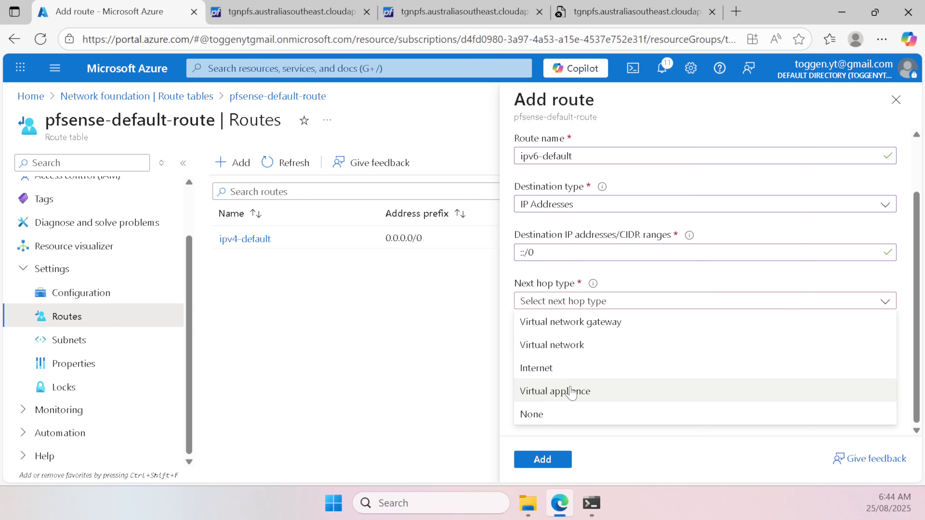
{"action": "left_click", "coordinate": [572, 392]}
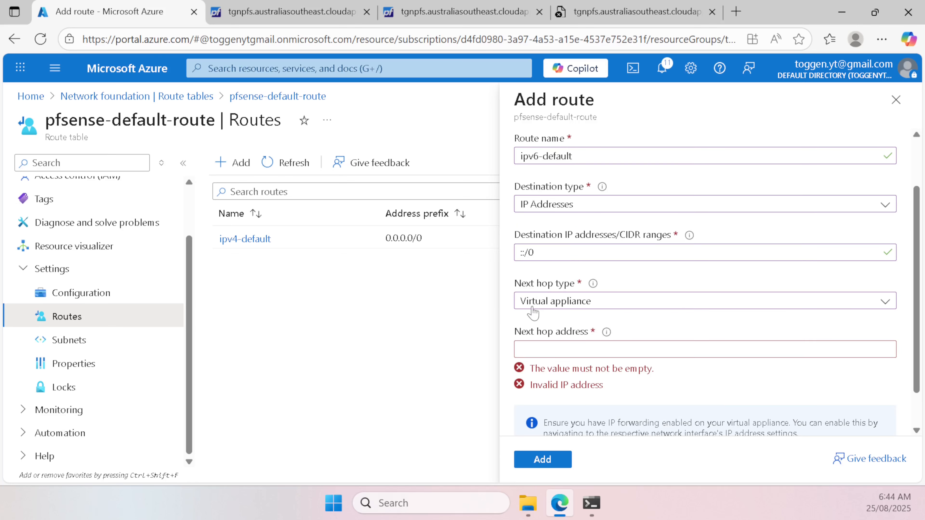
{"action": "left_click", "coordinate": [284, 8]}
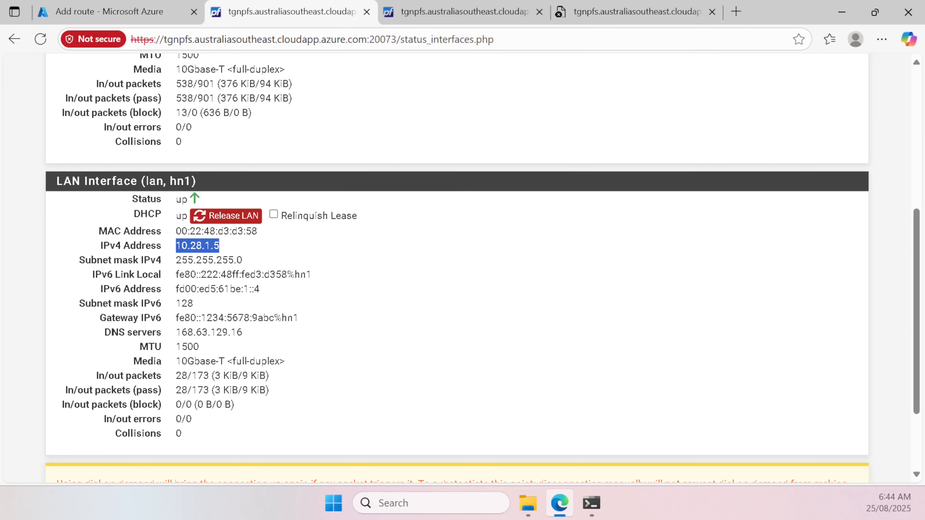
{"action": "left_click_drag", "start_coordinate": [174, 290], "coordinate": [268, 294]}
{"action": "key", "text": "ctrl+c"}
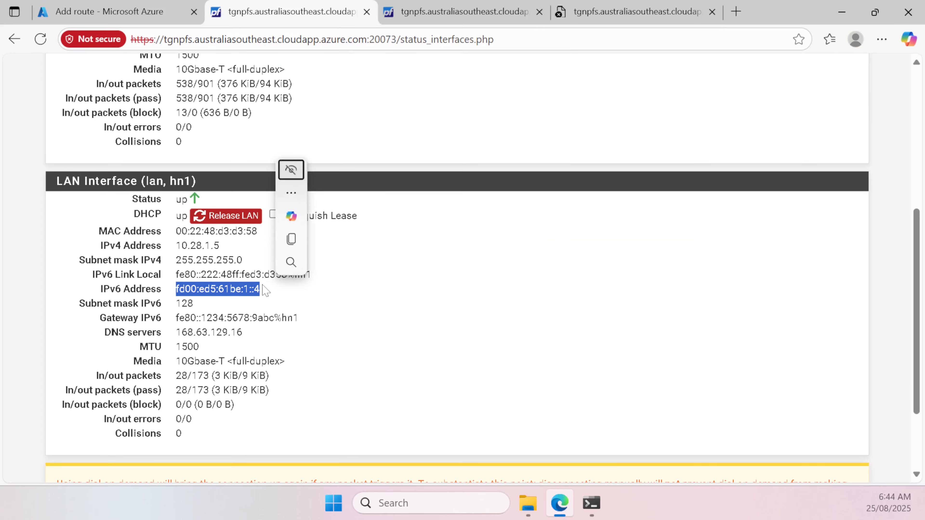
{"action": "left_click", "coordinate": [169, 18]}
{"action": "left_click", "coordinate": [563, 350]}
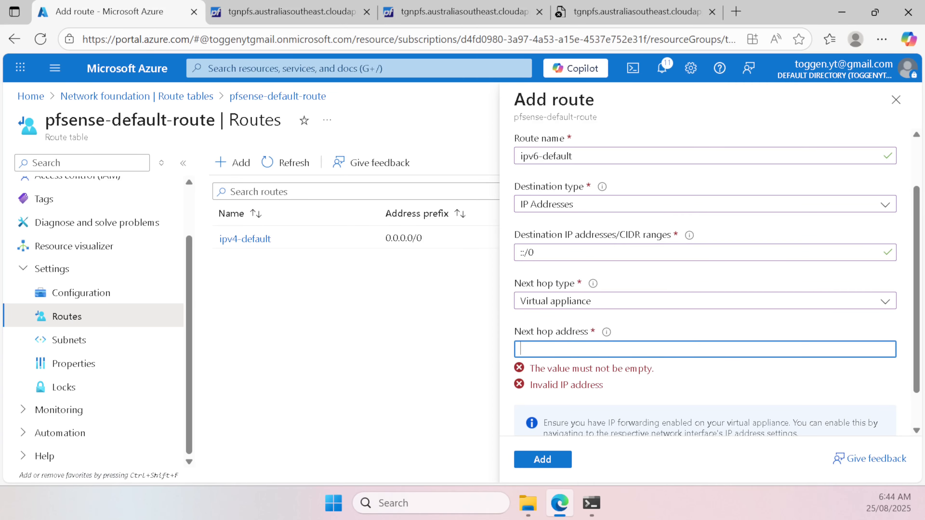
{"action": "key", "text": "ctrl+v"}
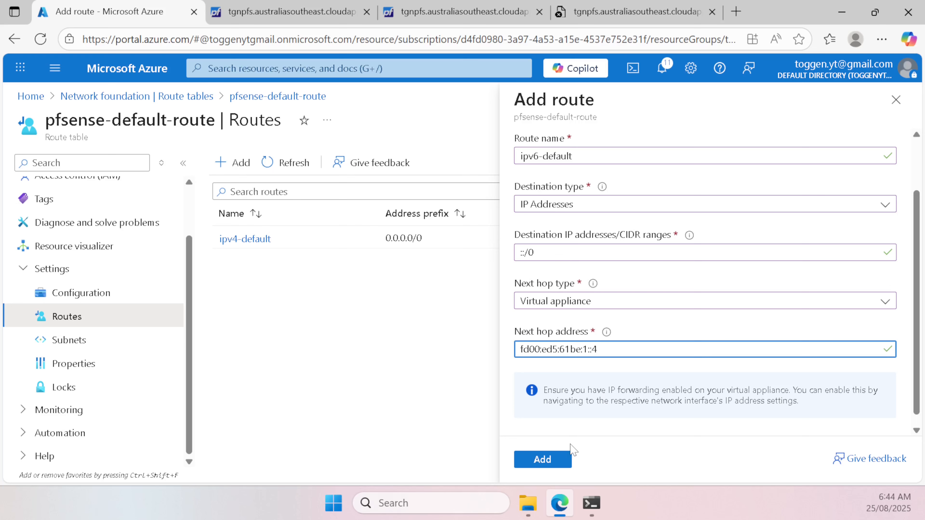
{"action": "left_click", "coordinate": [554, 463]}
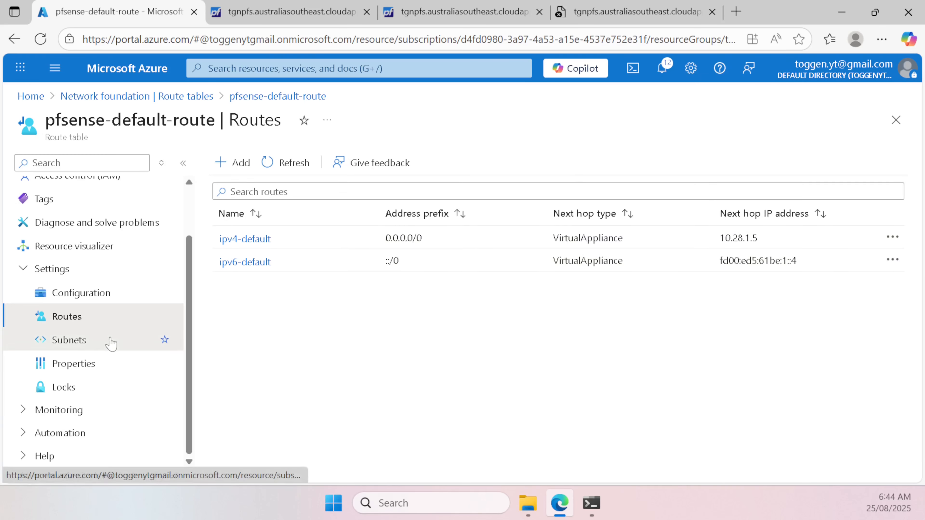
Step: Associate the LAN subnet (10.28.1.0/24, fd00:ed5:61be:1::/64) with pfsense-default-route
{"action": "left_click", "coordinate": [109, 343]}
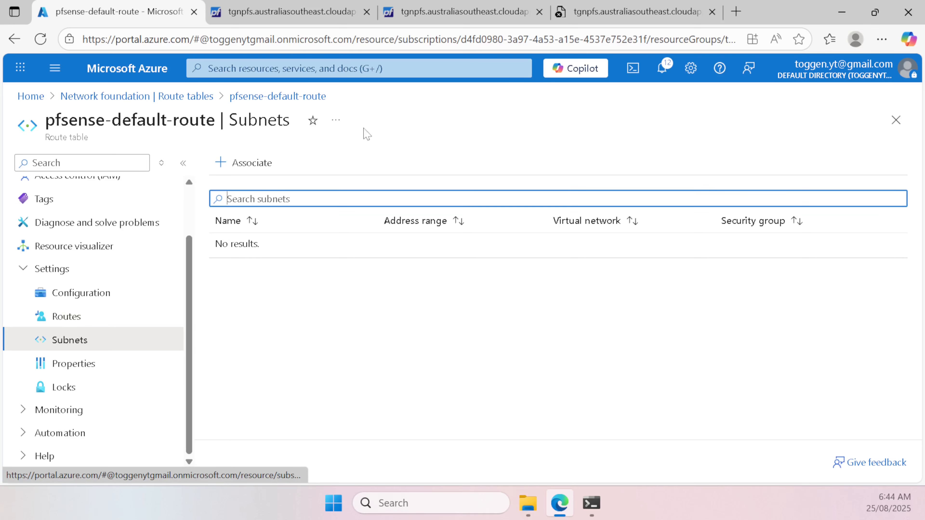
{"action": "left_click", "coordinate": [245, 165]}
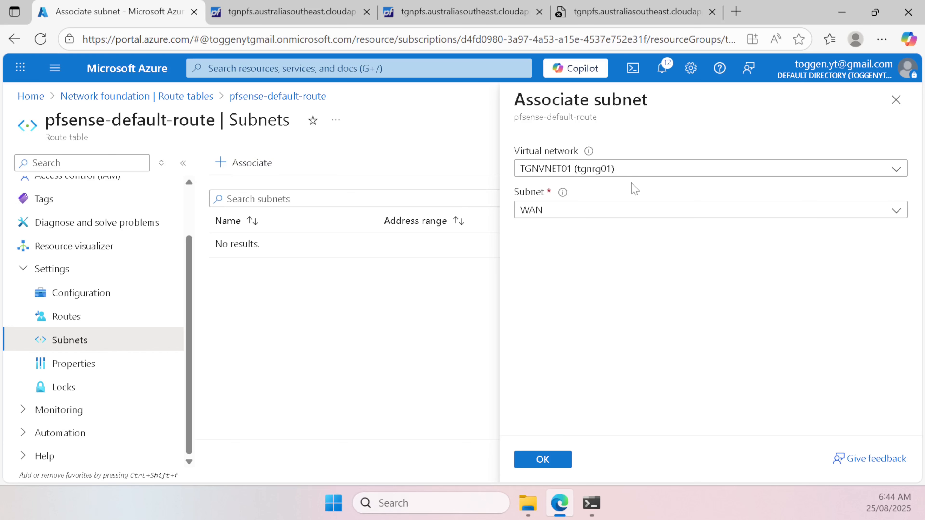
{"action": "left_click", "coordinate": [602, 211]}
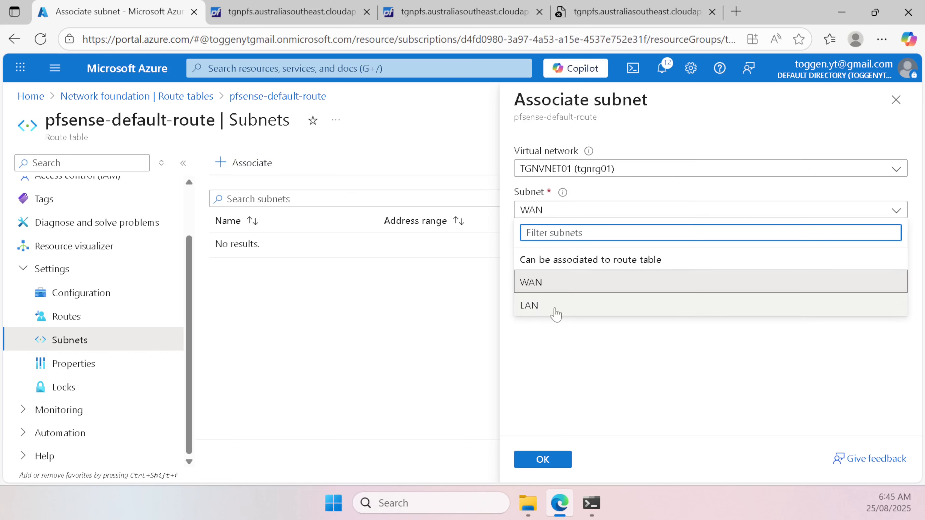
{"action": "left_click", "coordinate": [556, 314]}
{"action": "left_click", "coordinate": [554, 215]}
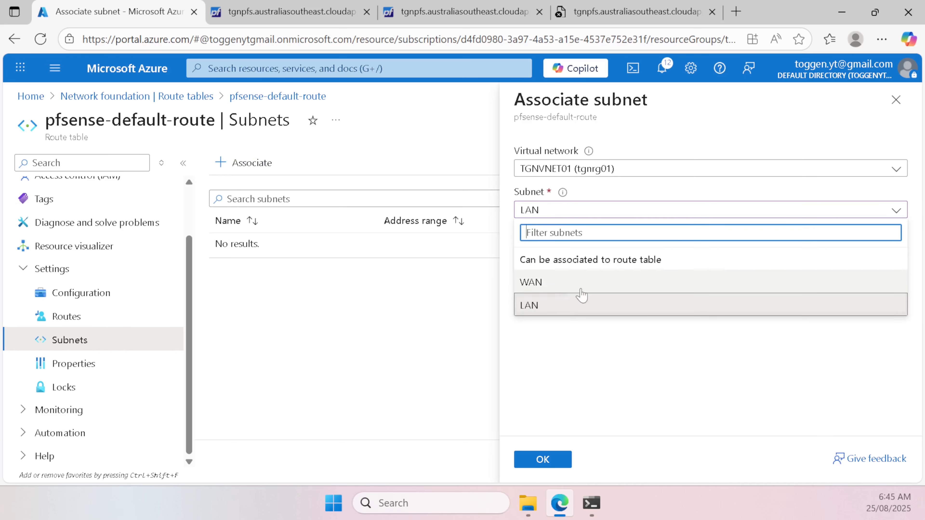
{"action": "left_click", "coordinate": [547, 310]}
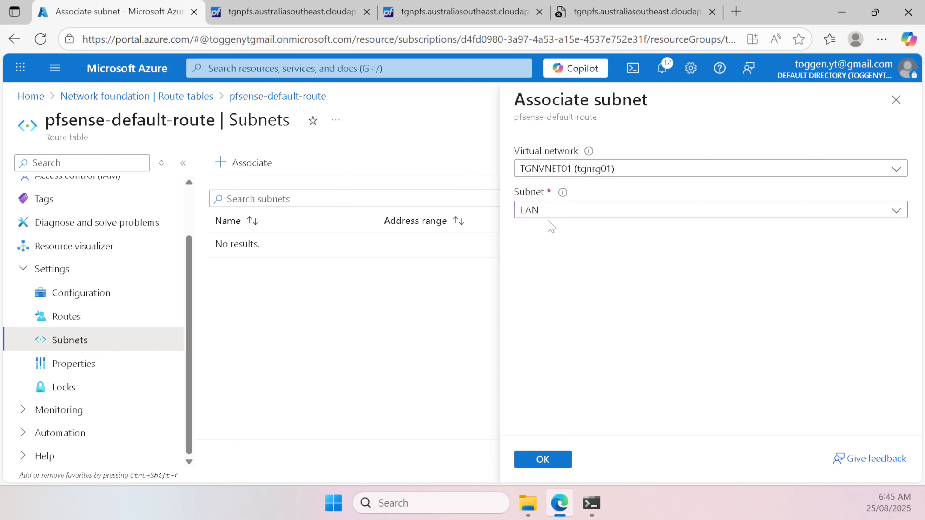
{"action": "left_click", "coordinate": [547, 213]}
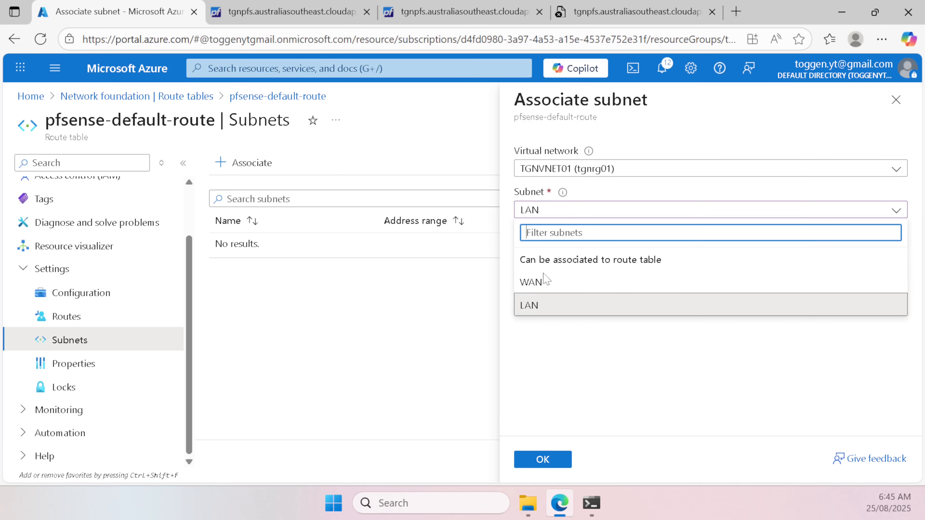
{"action": "left_click", "coordinate": [534, 308]}
{"action": "left_click", "coordinate": [567, 462]}
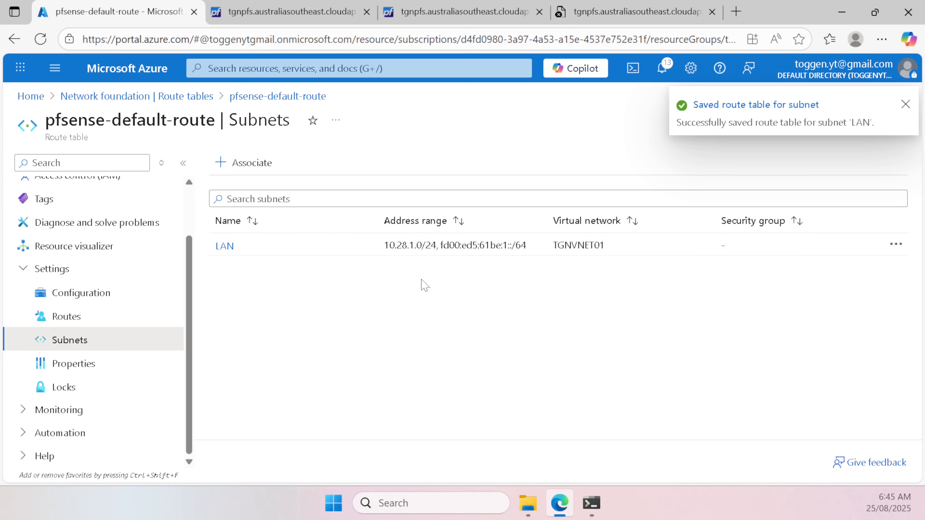
{"action": "left_click", "coordinate": [307, 11]}
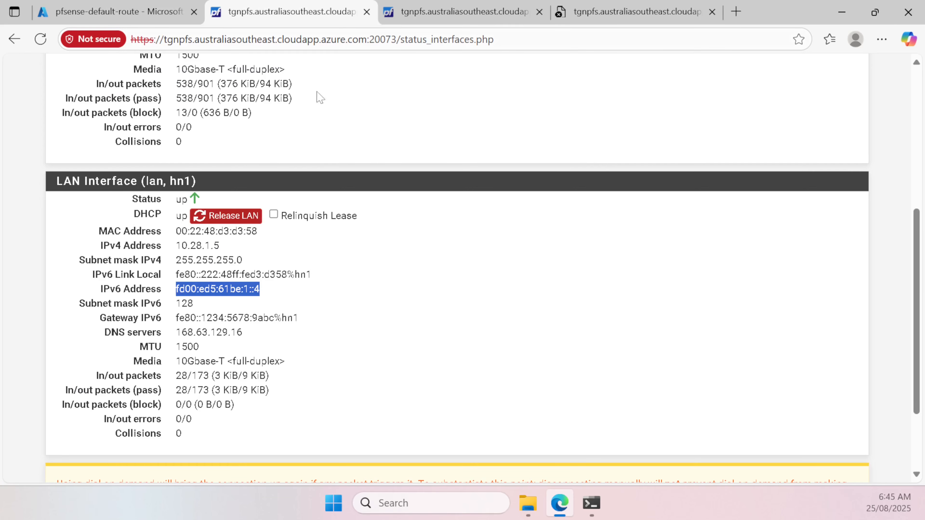
Step: Open Firewall > NAT > Port Forward and begin a new port forward entry
{"action": "scroll", "coordinate": [390, 237], "scroll_direction": "up", "scroll_amount": 5}
{"action": "left_click", "coordinate": [317, 81]}
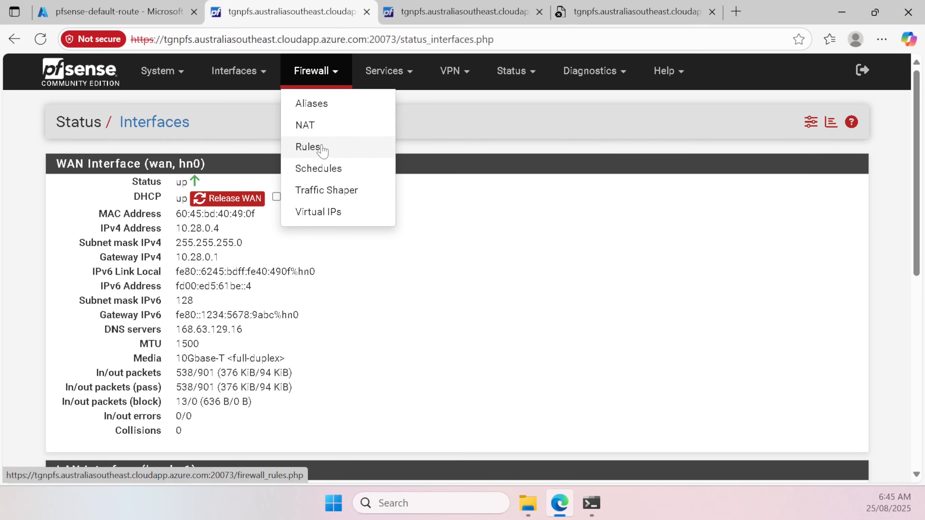
{"action": "left_click", "coordinate": [313, 132]}
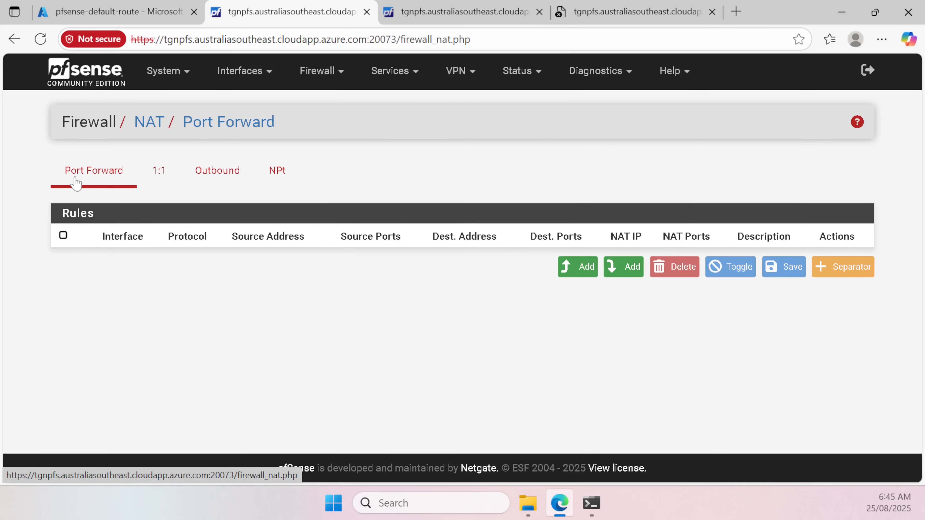
{"action": "left_click", "coordinate": [588, 269]}
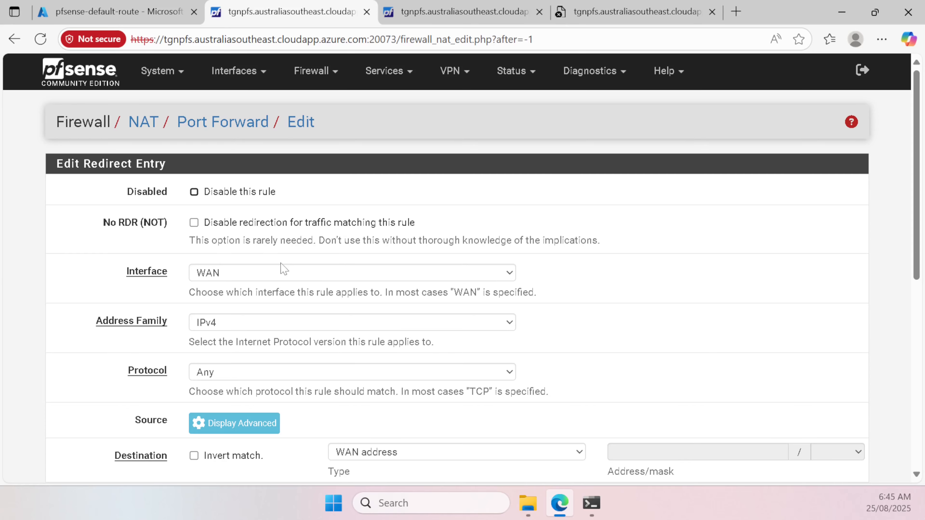
{"action": "scroll", "coordinate": [347, 284], "scroll_direction": "down", "scroll_amount": 3}
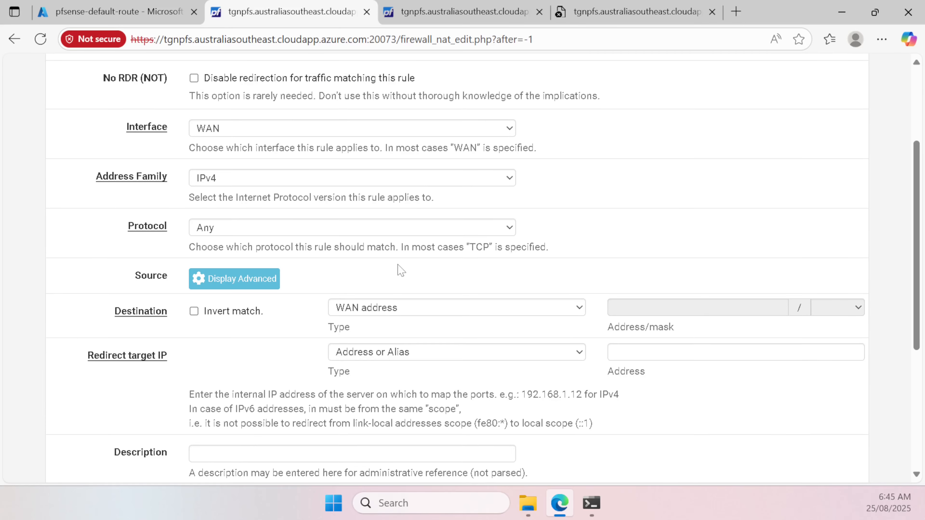
{"action": "scroll", "coordinate": [400, 271], "scroll_direction": "up", "scroll_amount": 3}
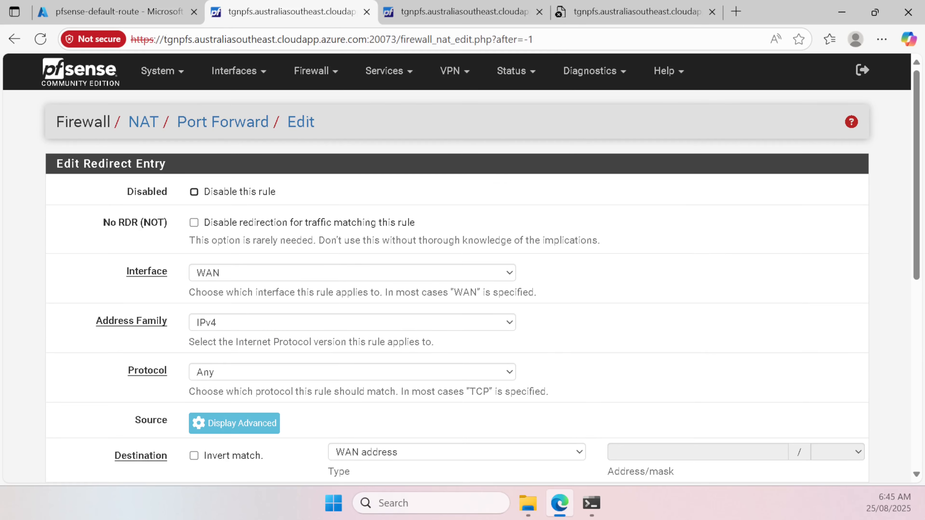
{"action": "left_click", "coordinate": [145, 12]}
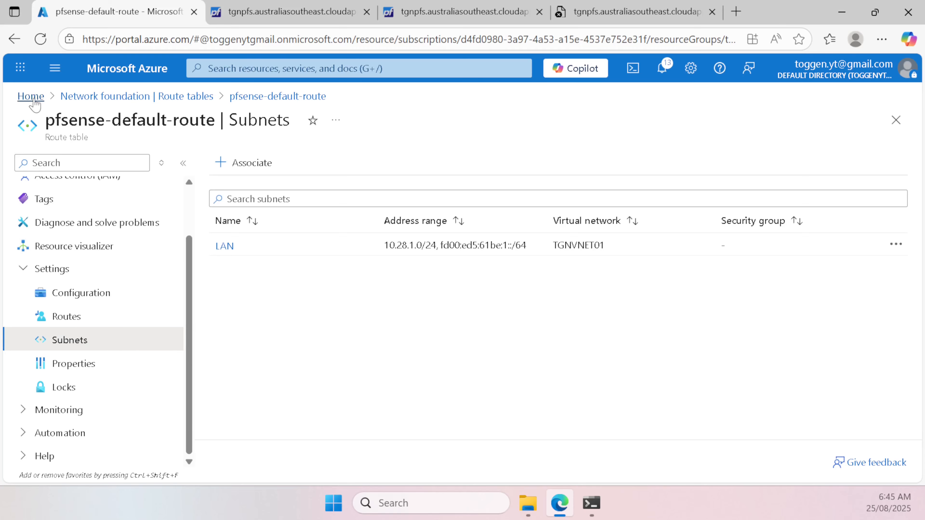
Step: Copy TGNTESTVM01's private IP address 10.28.1.4 from its overview page
{"action": "left_click", "coordinate": [33, 102]}
{"action": "left_click", "coordinate": [280, 166]}
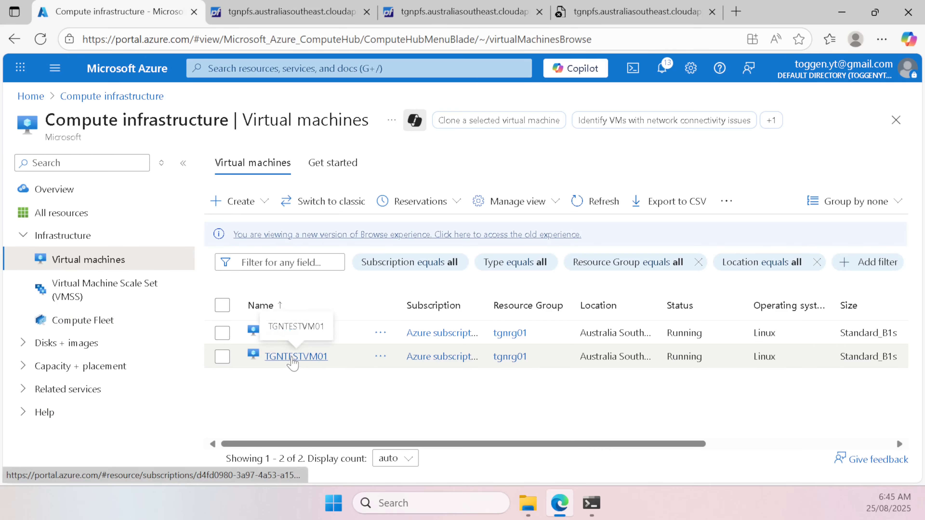
{"action": "left_click", "coordinate": [293, 356]}
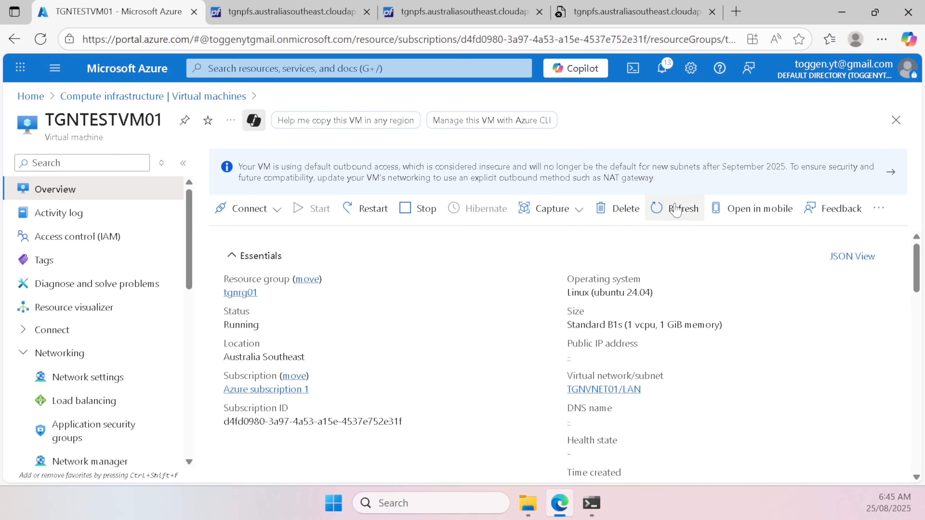
{"action": "scroll", "coordinate": [505, 353], "scroll_direction": "down", "scroll_amount": 5}
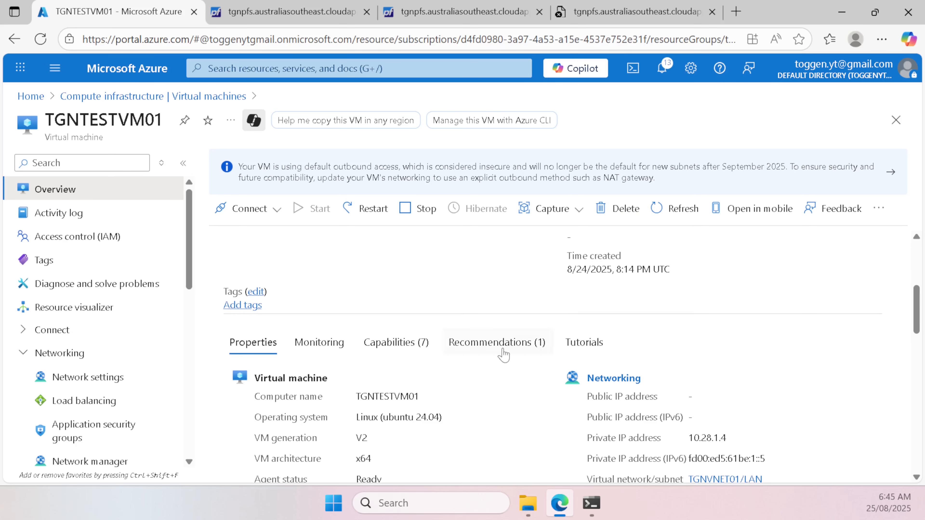
{"action": "double_click", "coordinate": [714, 438]}
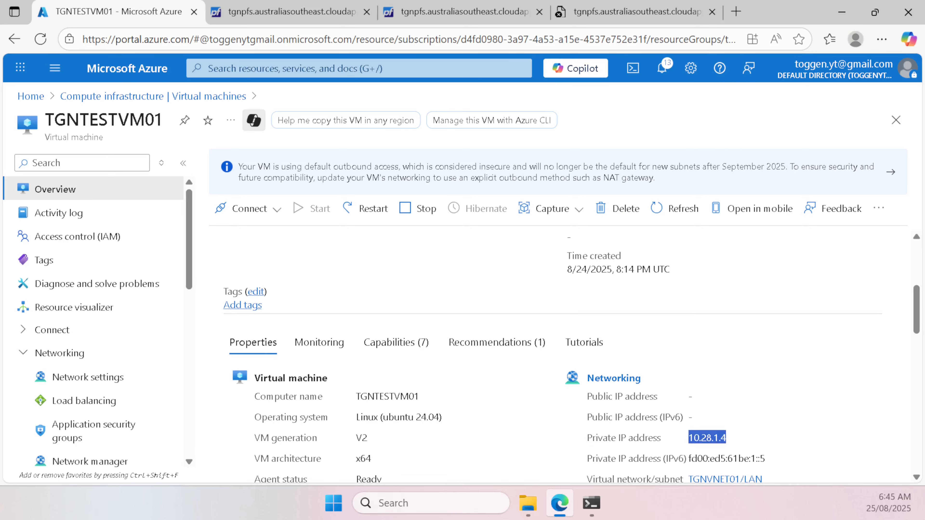
{"action": "scroll", "coordinate": [723, 452], "scroll_direction": "down", "scroll_amount": 2}
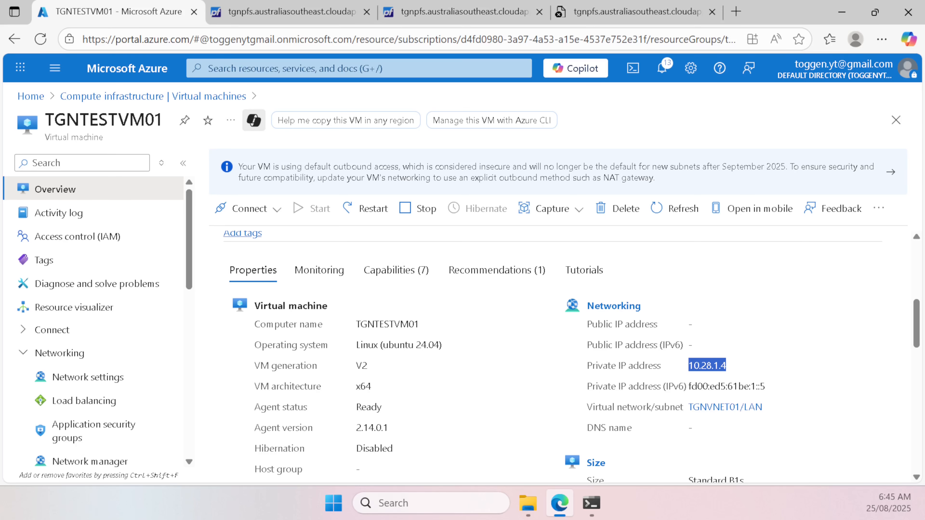
{"action": "left_click", "coordinate": [312, 18]}
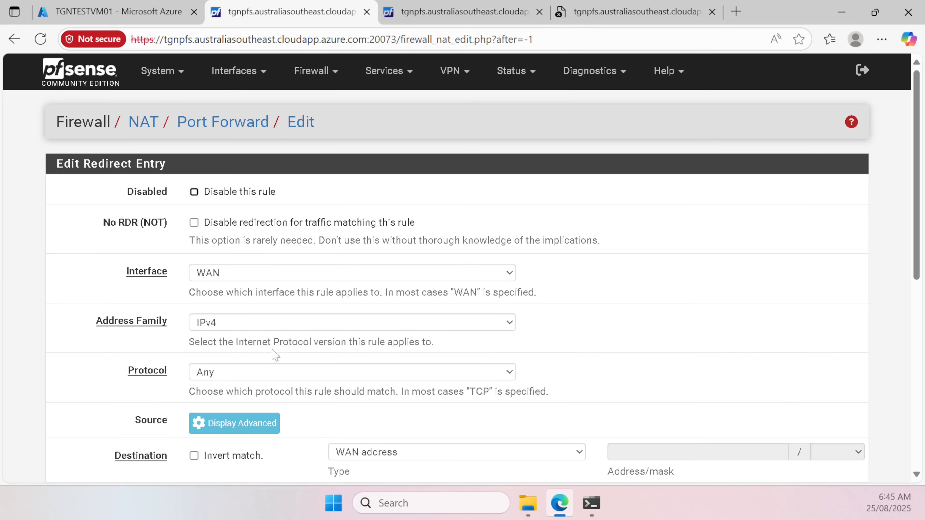
Step: Set the port forward protocol to TCP and destination port to 7022
{"action": "scroll", "coordinate": [276, 355], "scroll_direction": "down", "scroll_amount": 2}
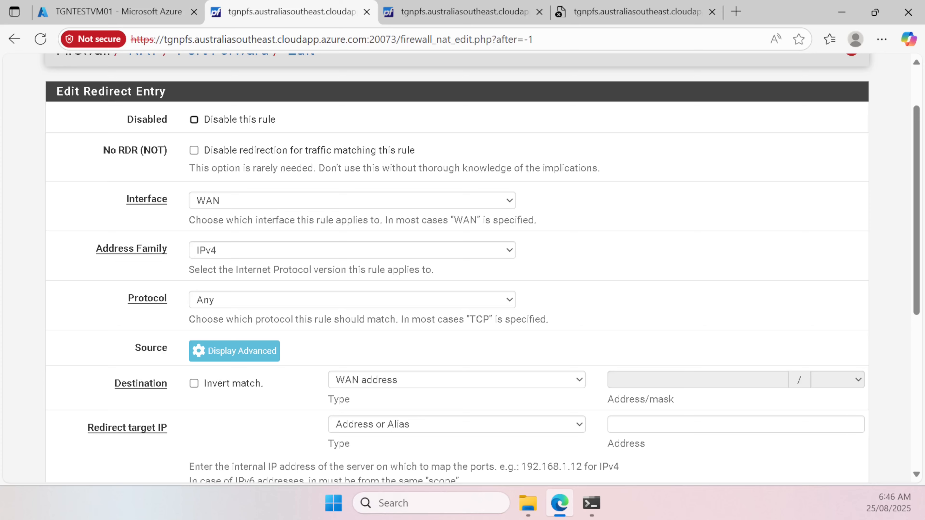
{"action": "left_click", "coordinate": [237, 305]}
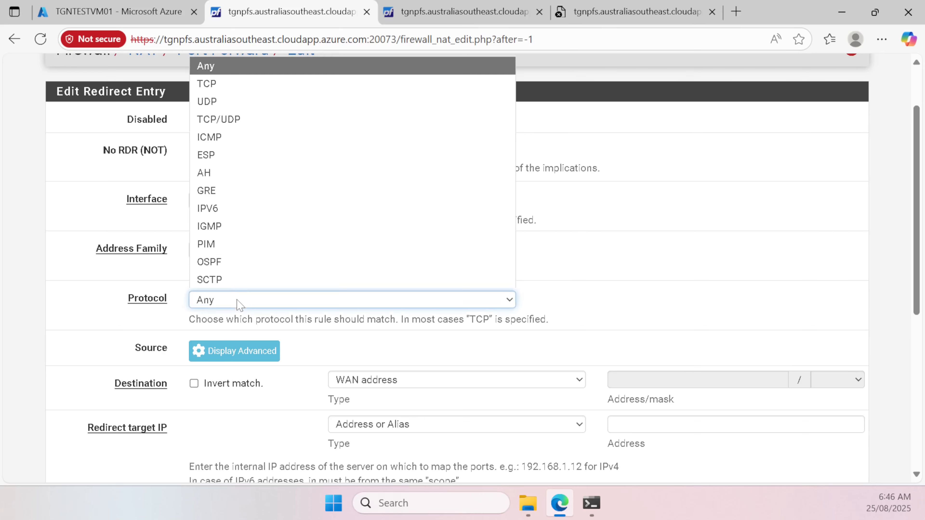
{"action": "left_click", "coordinate": [207, 84]}
{"action": "scroll", "coordinate": [243, 93], "scroll_direction": "down", "scroll_amount": 4}
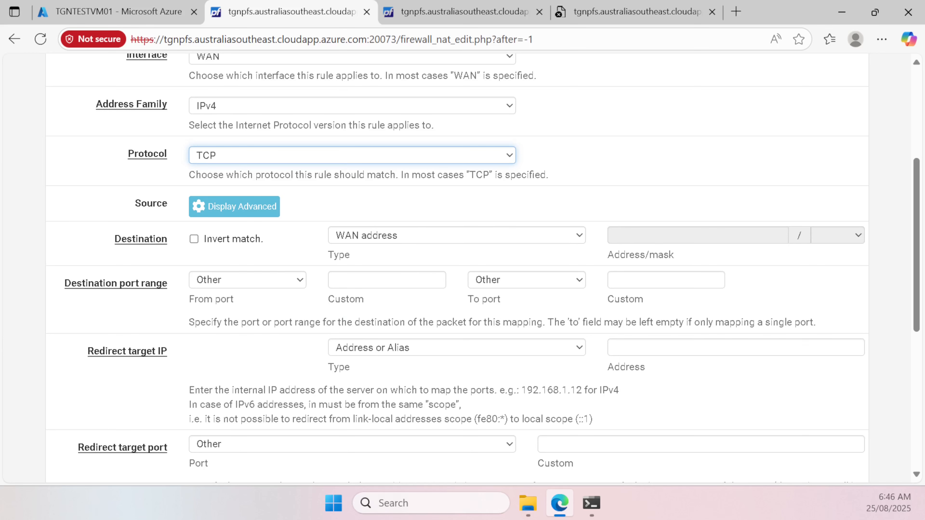
{"action": "left_click", "coordinate": [387, 280]}
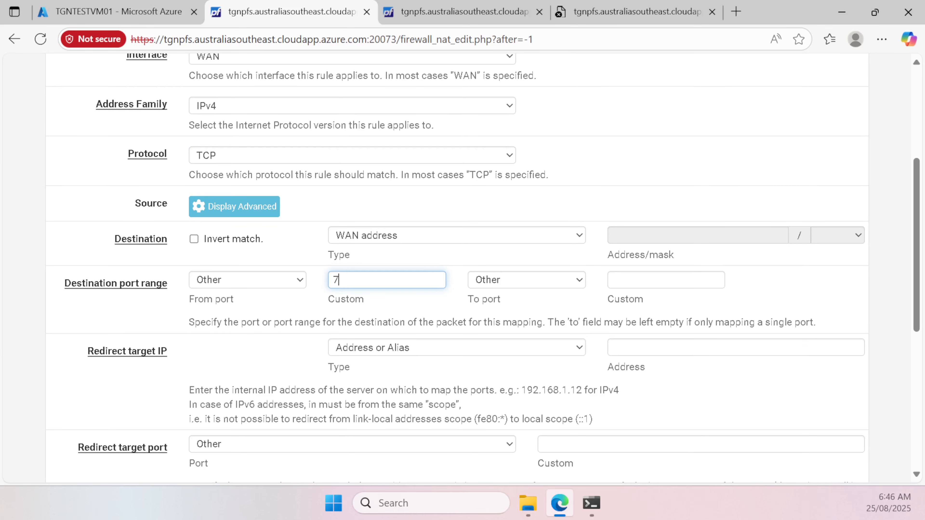
{"action": "key", "text": "Tab"}
{"action": "scroll", "coordinate": [463, 269], "scroll_direction": "down", "scroll_amount": 2}
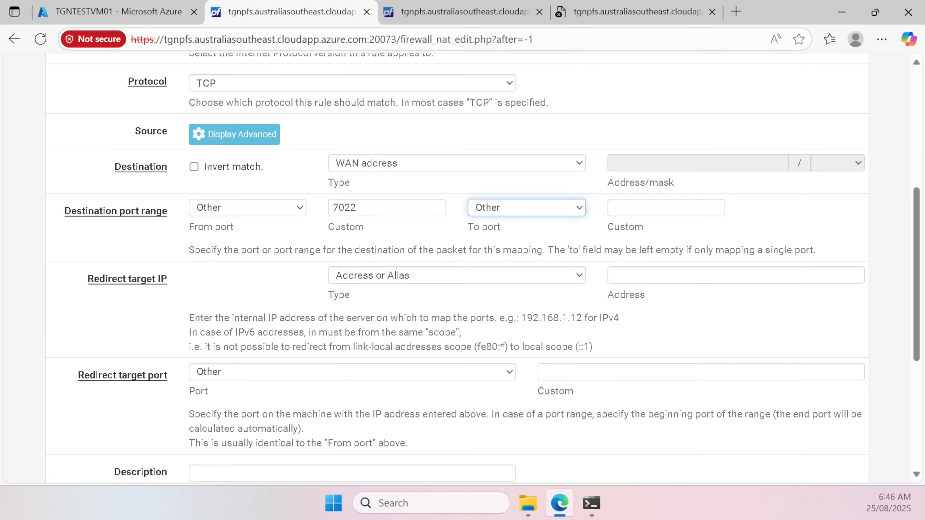
Step: Redirect the rule to target IP 10.28.1.4 on the SSH port
{"action": "left_click", "coordinate": [438, 281]}
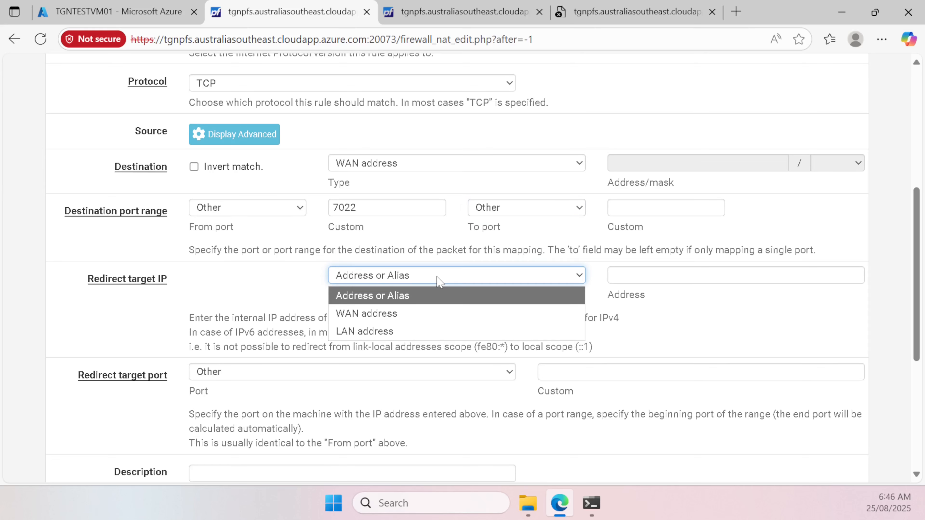
{"action": "left_click", "coordinate": [436, 296]}
{"action": "left_click", "coordinate": [613, 273]}
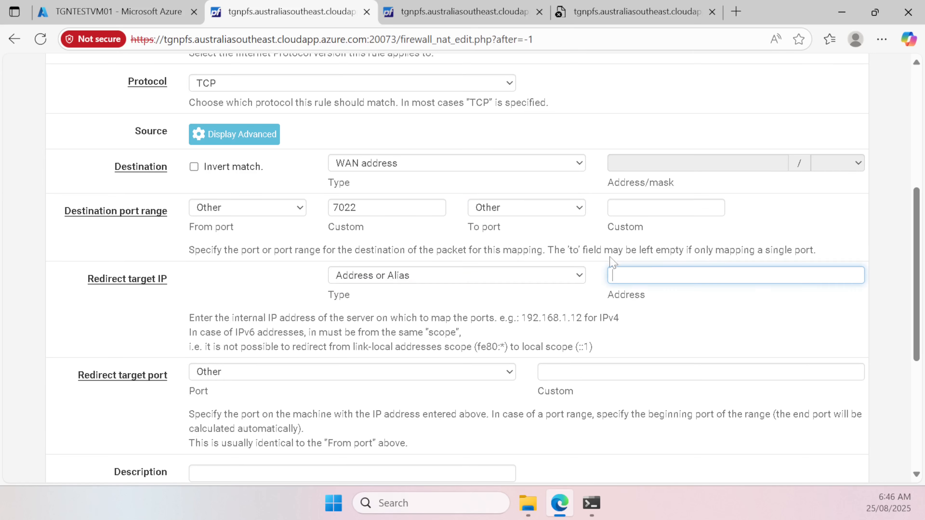
{"action": "type", "text": "10.28.1.4"}
{"action": "key", "text": "ctrl+a"}
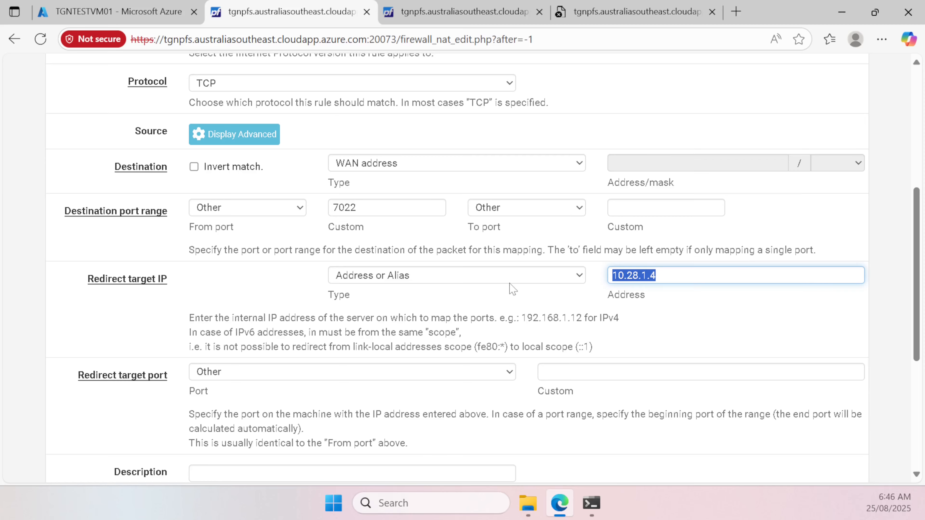
{"action": "left_click", "coordinate": [296, 379]}
{"action": "scroll", "coordinate": [279, 269], "scroll_direction": "down", "scroll_amount": 10}
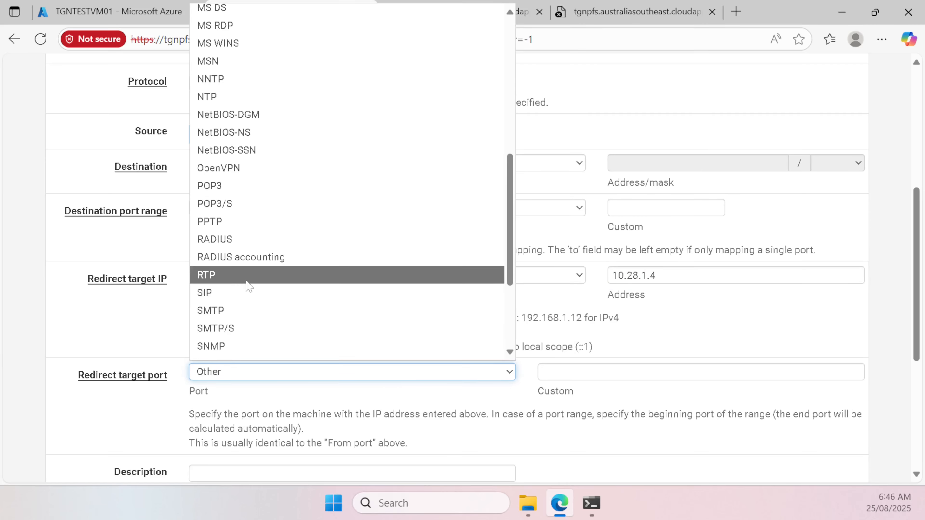
{"action": "left_click", "coordinate": [218, 224]}
{"action": "scroll", "coordinate": [225, 338], "scroll_direction": "down", "scroll_amount": 7}
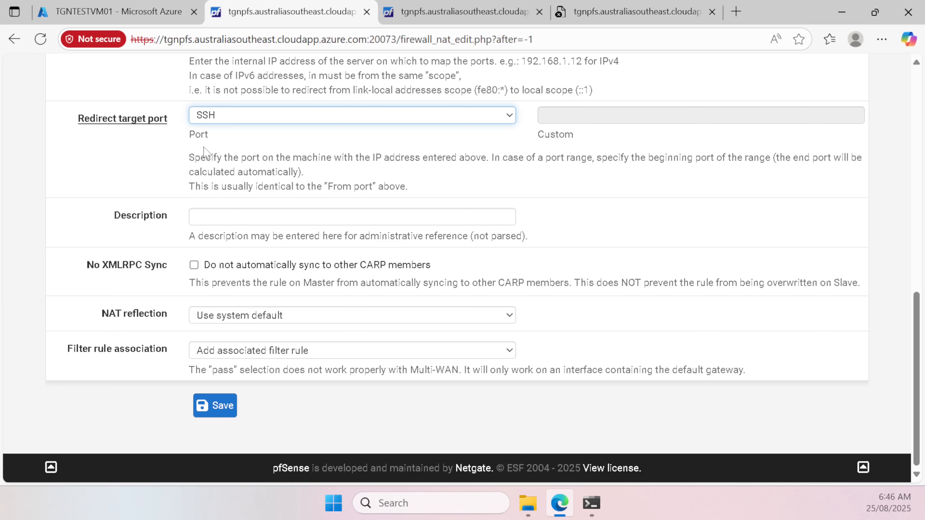
Step: Describe the rule as 'NAT to Test VM', save it and apply the changes
{"action": "left_click", "coordinate": [233, 217]}
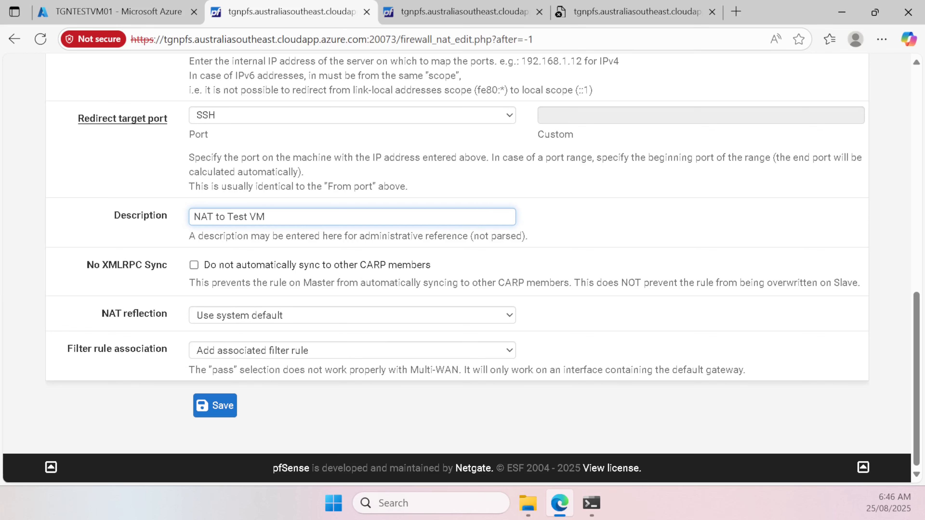
{"action": "left_click", "coordinate": [217, 407]}
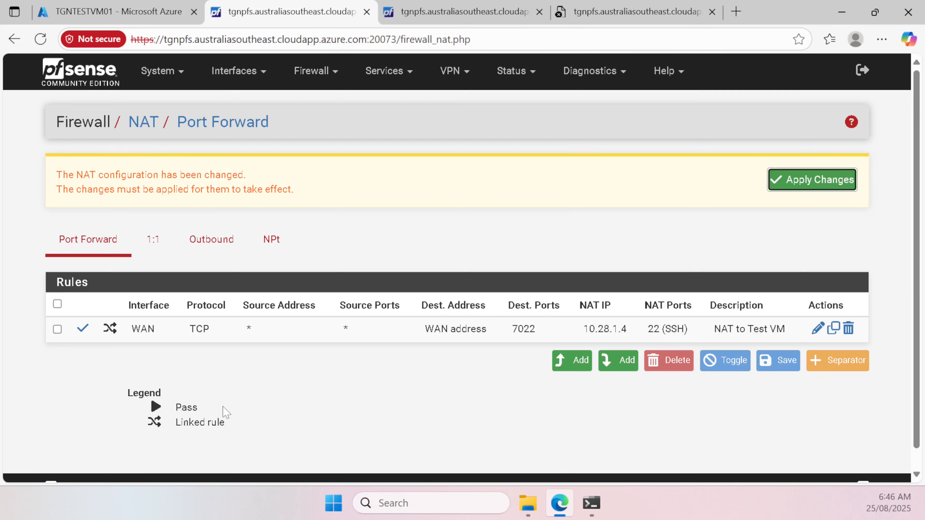
{"action": "left_click", "coordinate": [798, 180]}
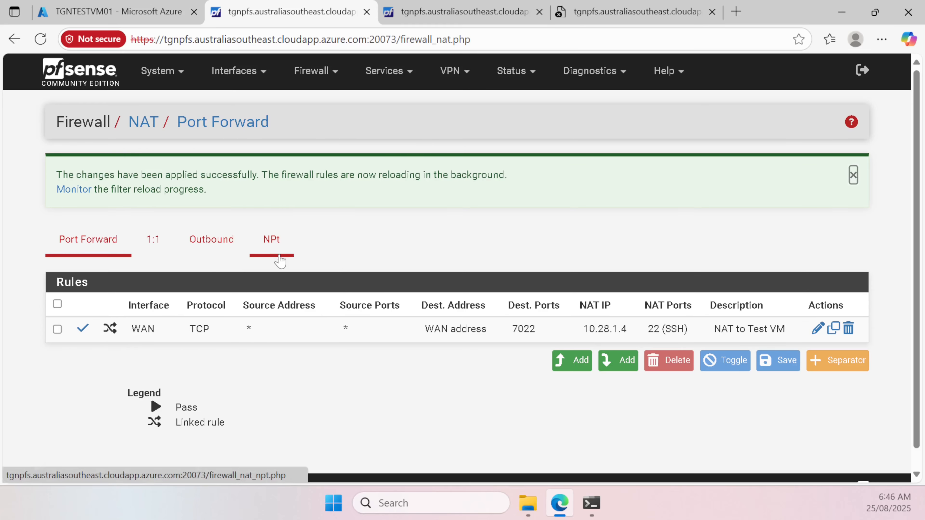
Step: Copy the firewall's host name from the pfSense address bar
{"action": "left_click", "coordinate": [459, 11]}
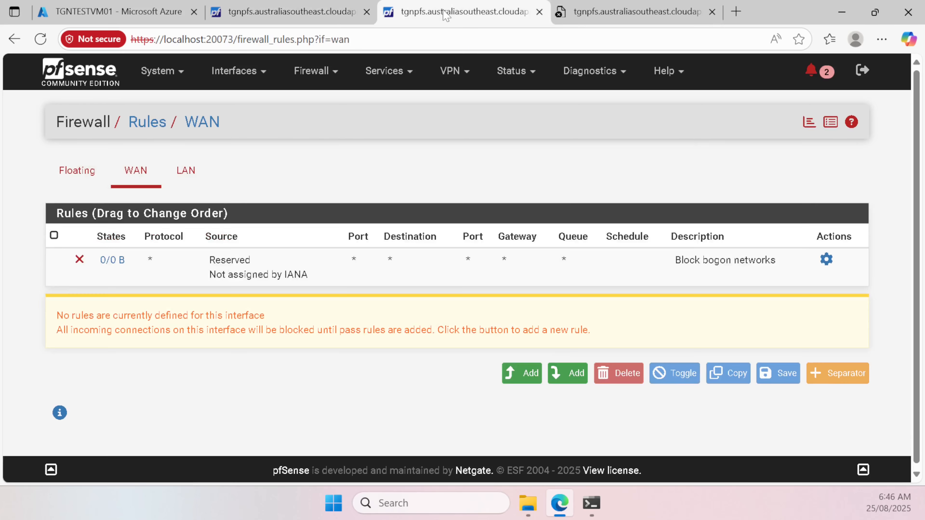
{"action": "left_click", "coordinate": [280, 14]}
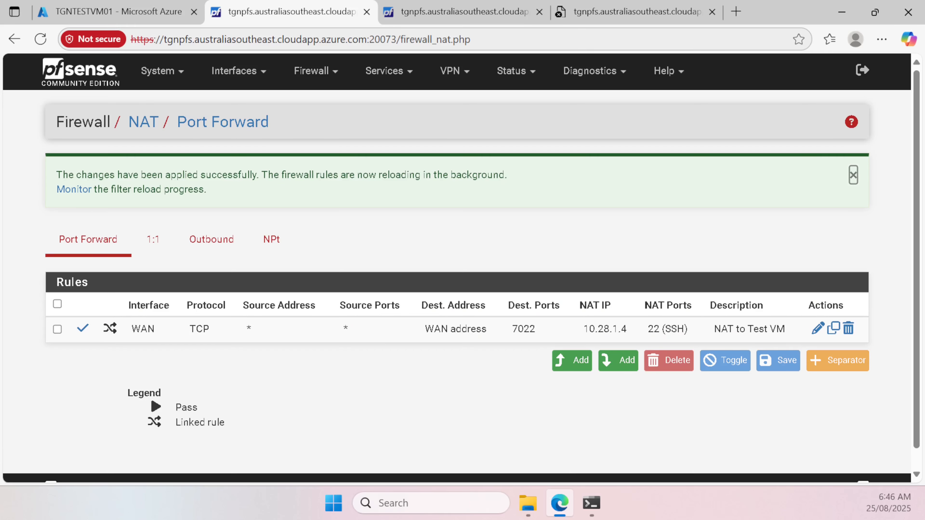
{"action": "left_click", "coordinate": [171, 39]}
{"action": "left_click_drag", "start_coordinate": [171, 39], "coordinate": [374, 39]}
{"action": "key", "text": "ctrl+c"}
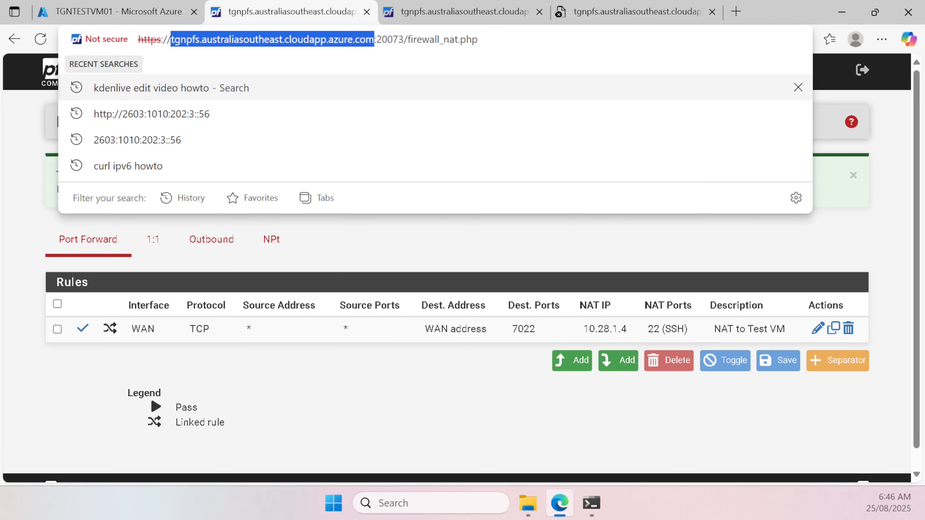
{"action": "left_click", "coordinate": [603, 506]}
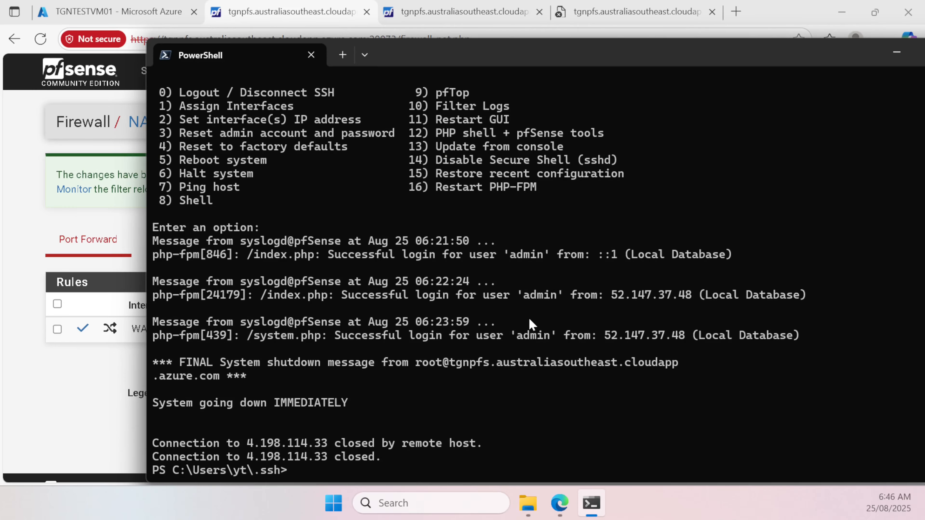
Step: SSH as the VM user to tgnpfs.australiasoutheast.cloudapp.azure.com port 7022, accepting the host key
{"action": "type", "text": "ssh -l j"}
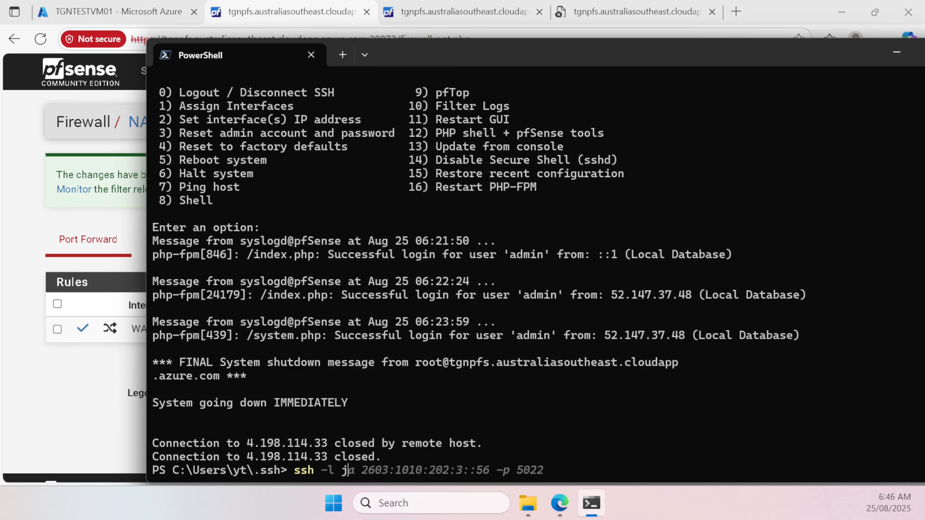
{"action": "type", "text": "a"}
{"action": "key", "text": "ctrl+v"}
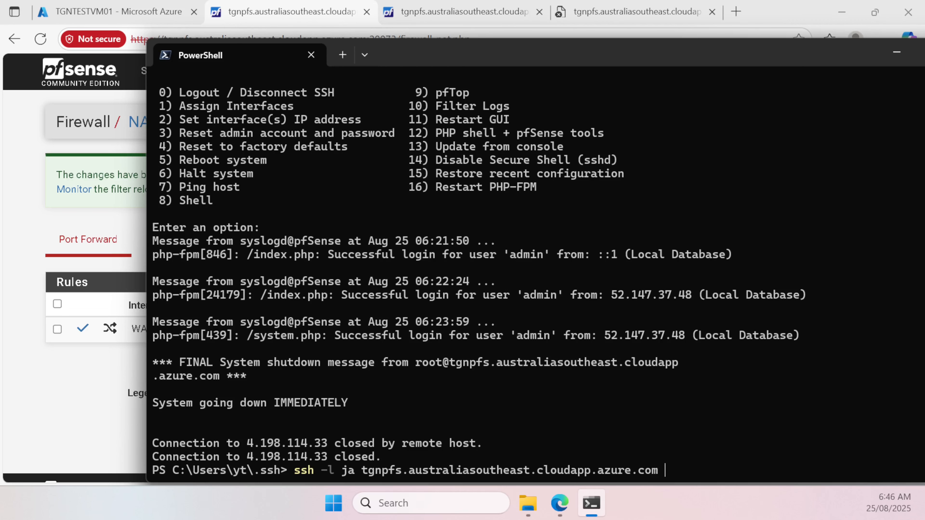
{"action": "type", "text": "-p 7022"}
{"action": "key", "text": "Return"}
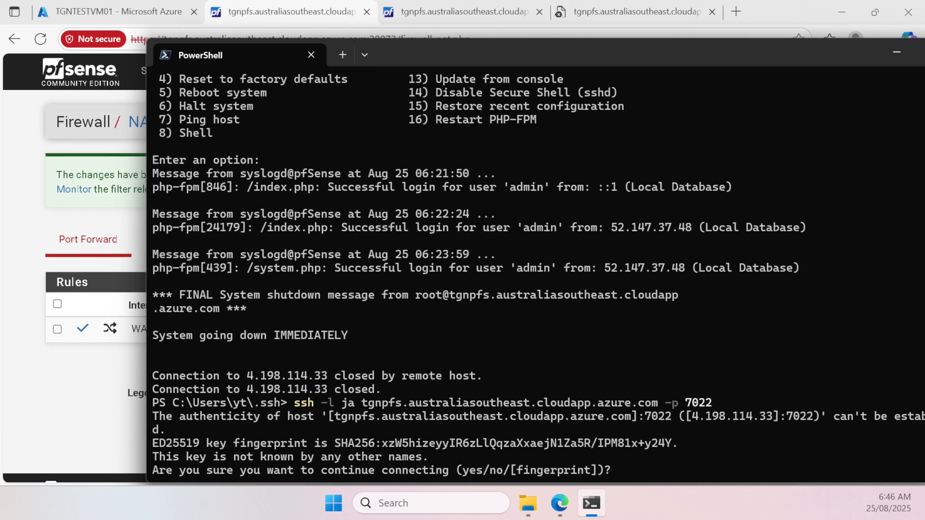
{"action": "type", "text": "yes"}
{"action": "key", "text": "Return"}
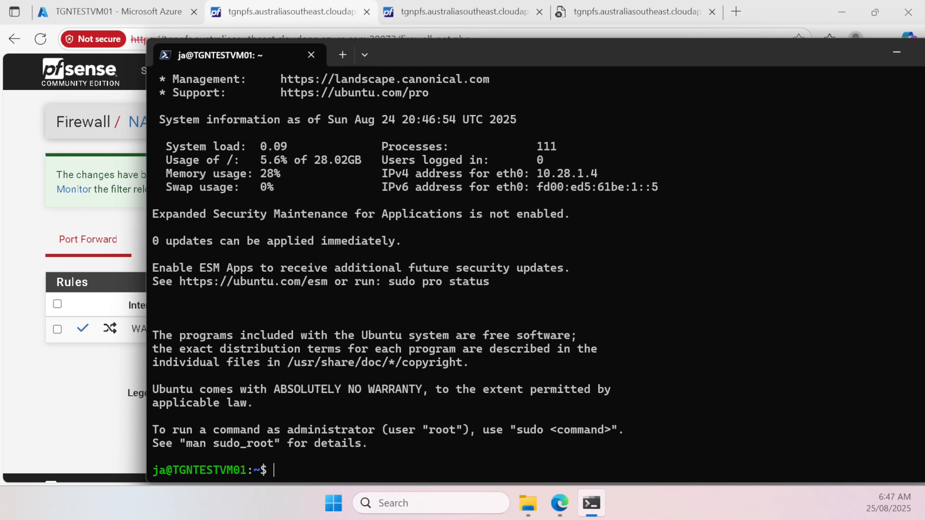
Step: Install nginx with sudo apt-get install nginx, then type ping 1.1.1.1
{"action": "key", "text": "Return"}
{"action": "type", "text": "sudo "}
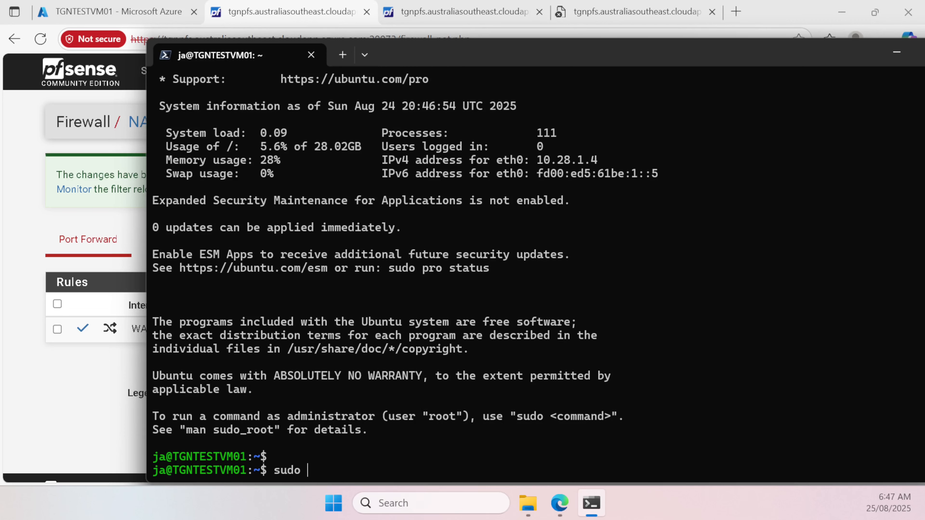
{"action": "type", "text": "apt-get install nginx"}
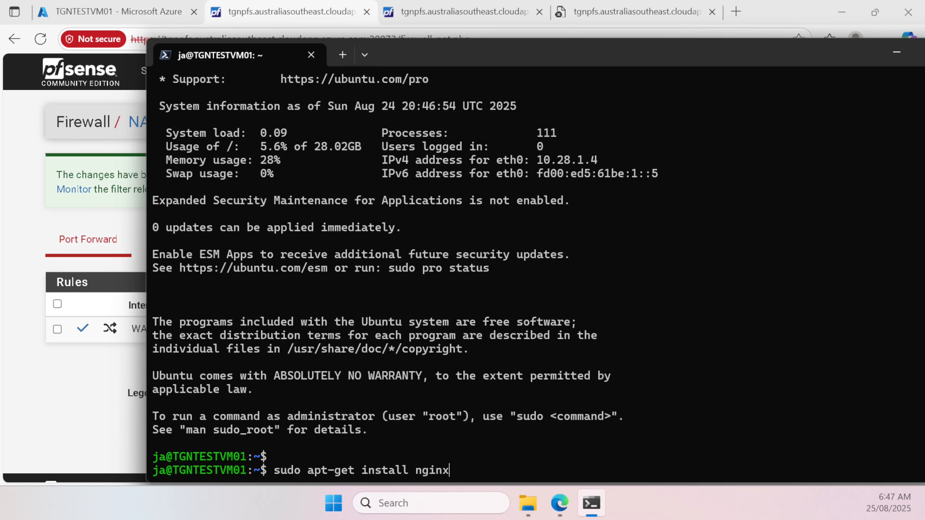
{"action": "key", "text": "Return"}
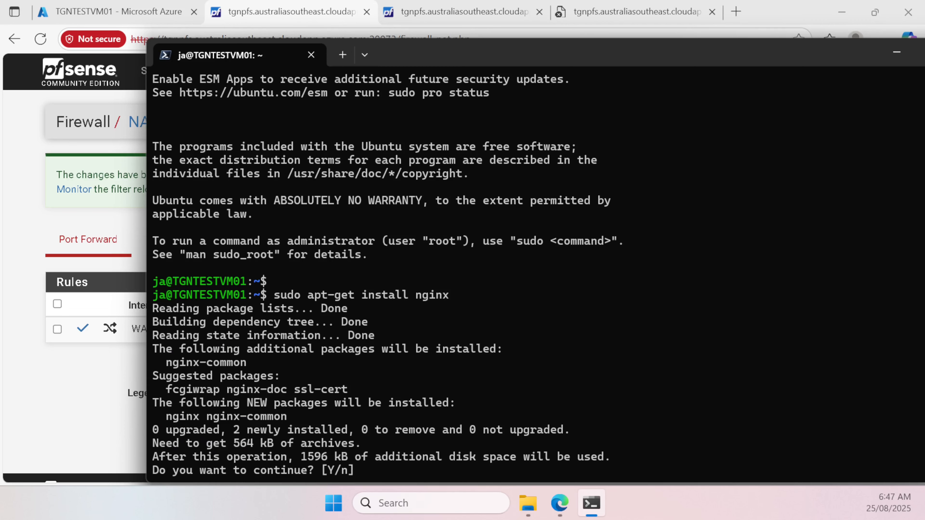
{"action": "key", "text": "Return"}
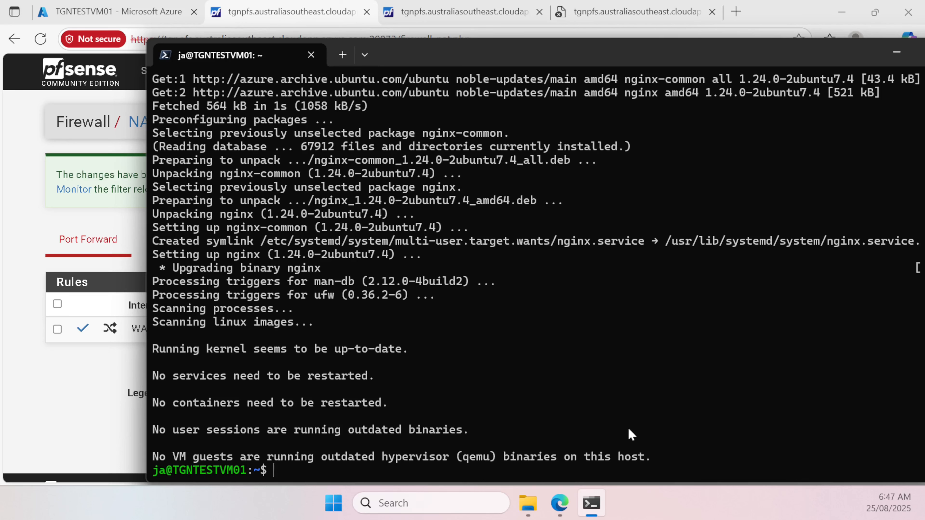
{"action": "type", "text": "ping 1.1.1.1"}
{"action": "key", "text": "Return"}
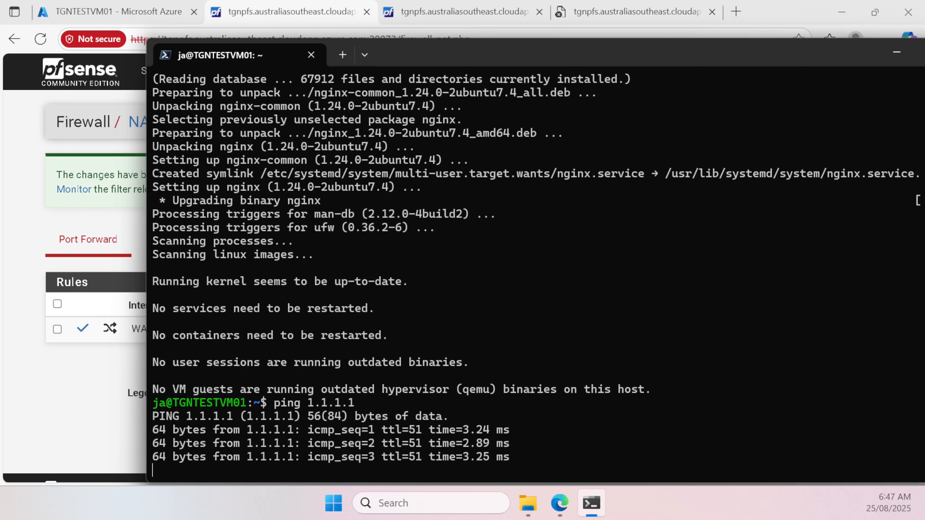
{"action": "key", "text": "ctrl+c"}
{"action": "key", "text": "Up"}
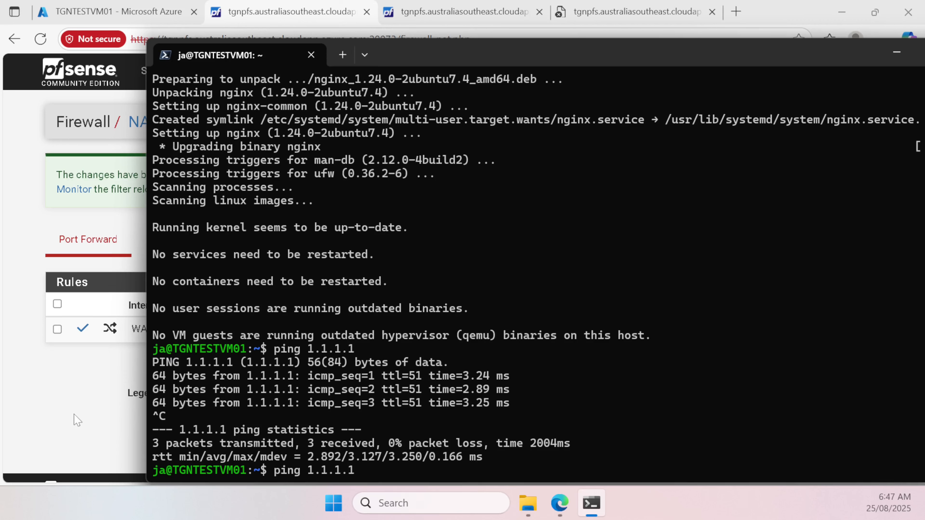
{"action": "key", "text": "ctrl+u"}
{"action": "type", "text": "curl -6 http:"}
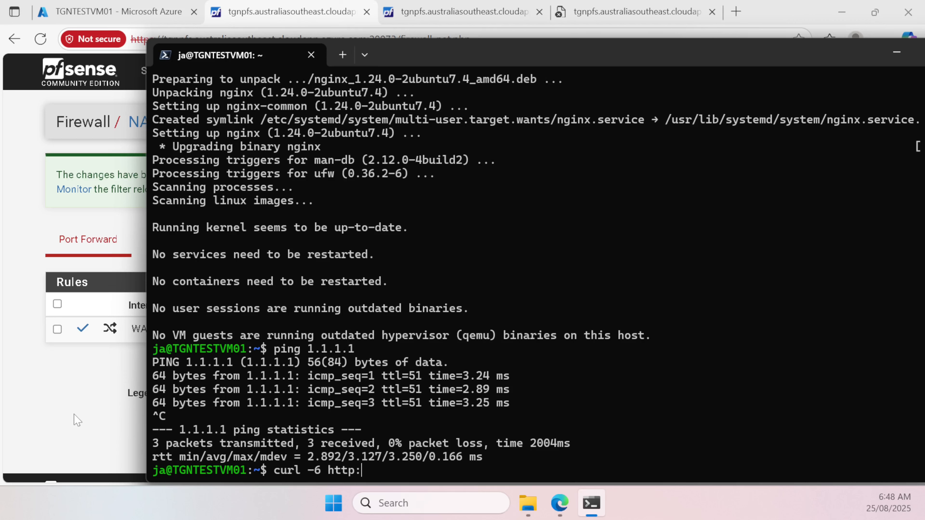
{"action": "type", "text": "//ifconfig.me/"}
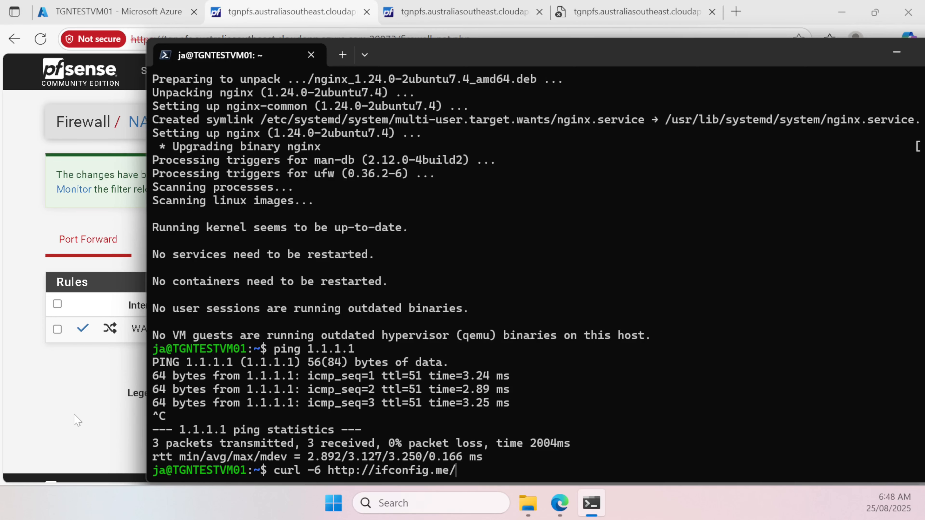
{"action": "type", "text": "ip"}
{"action": "key", "text": "Return"}
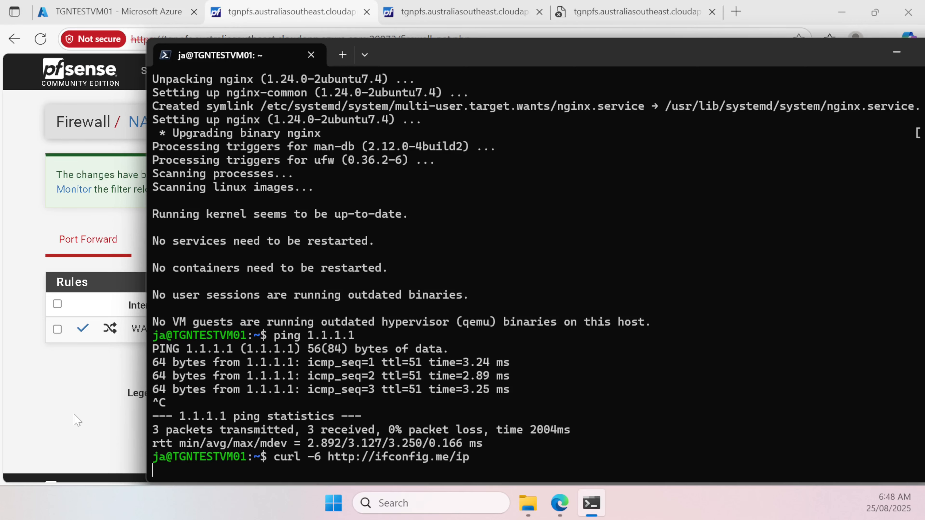
{"action": "key", "text": "ctrl+c"}
{"action": "key", "text": "Up"}
{"action": "key", "text": "Left"}
{"action": "key", "text": "Left"}
{"action": "key", "text": "Left"}
{"action": "key", "text": "Left"}
{"action": "key", "text": "Left"}
{"action": "key", "text": "Left"}
{"action": "key", "text": "Left"}
{"action": "key", "text": "Left"}
{"action": "key", "text": "Left"}
{"action": "key", "text": "Left"}
{"action": "key", "text": "Left"}
{"action": "key", "text": "Left"}
{"action": "key", "text": "Left"}
{"action": "key", "text": "Left"}
{"action": "key", "text": "Left"}
{"action": "key", "text": "Left"}
{"action": "key", "text": "Left"}
{"action": "key", "text": "Left"}
{"action": "key", "text": "Left"}
{"action": "key", "text": "Left"}
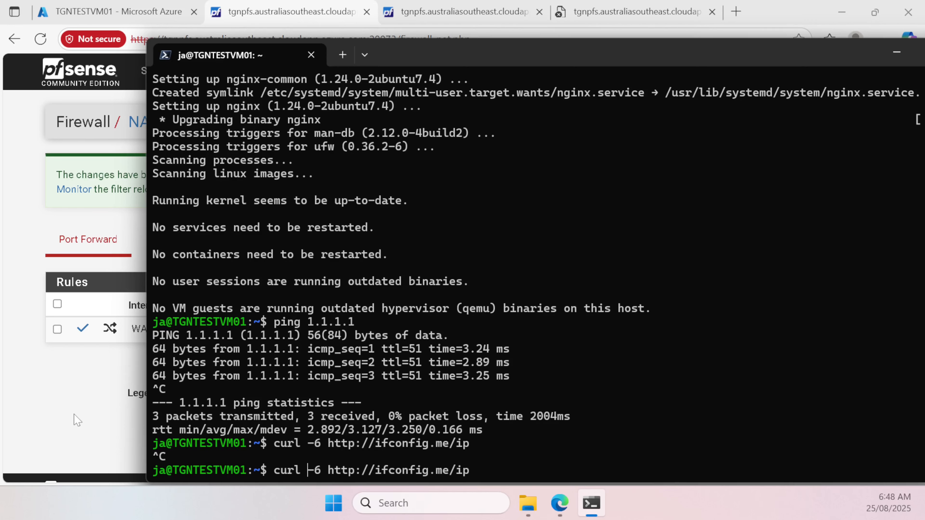
{"action": "key", "text": "Right"}
{"action": "key", "text": "Right"}
{"action": "key", "text": "BackSpace"}
{"action": "type", "text": "4"}
{"action": "key", "text": "Return"}
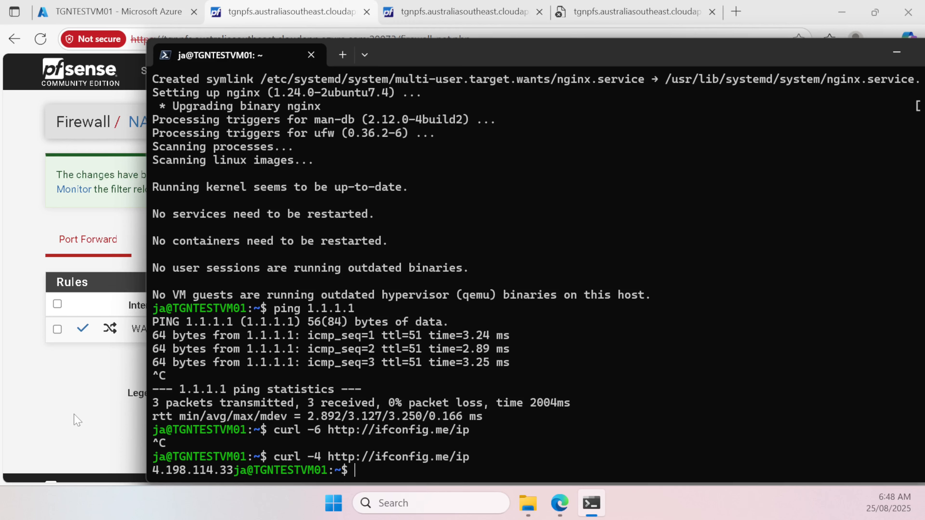
Step: Retry the curl -6 IPv6 address request, which again gets no reply
{"action": "key", "text": "Up"}
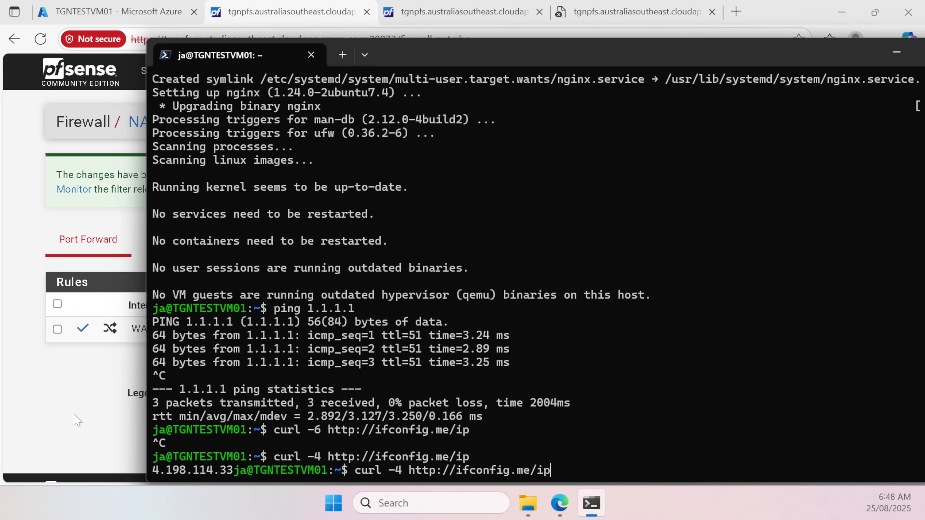
{"action": "key", "text": "Up"}
{"action": "key", "text": "Return"}
{"action": "key", "text": "ctrl+c"}
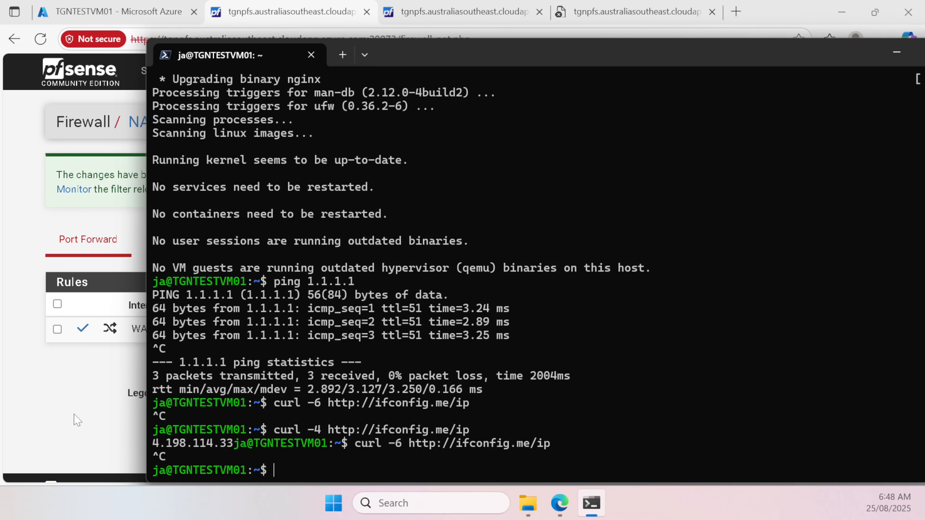
Step: Ping ipv6.google.com and stop it after no IPv6 replies arrive
{"action": "type", "text": "ping p"}
{"action": "key", "text": "BackSpace"}
{"action": "type", "text": "ipv6.google.co"}
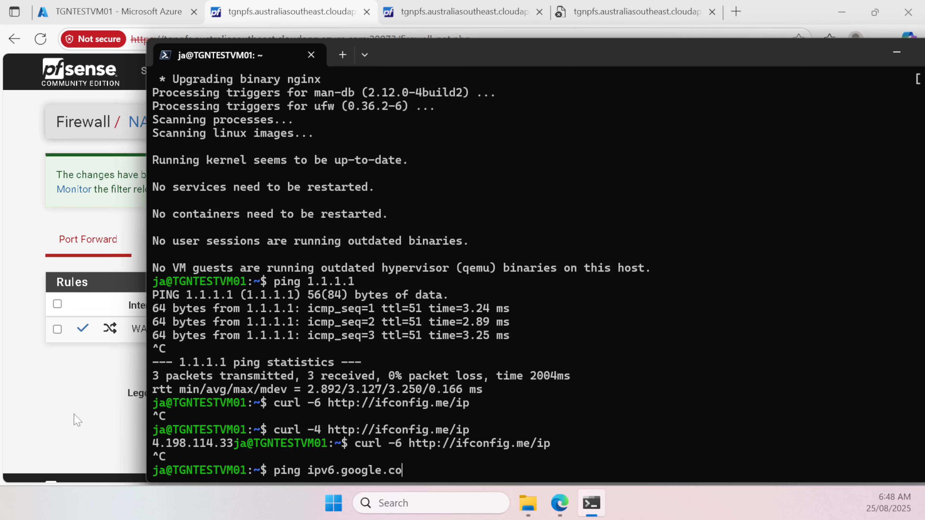
{"action": "type", "text": "m"}
{"action": "key", "text": "Return"}
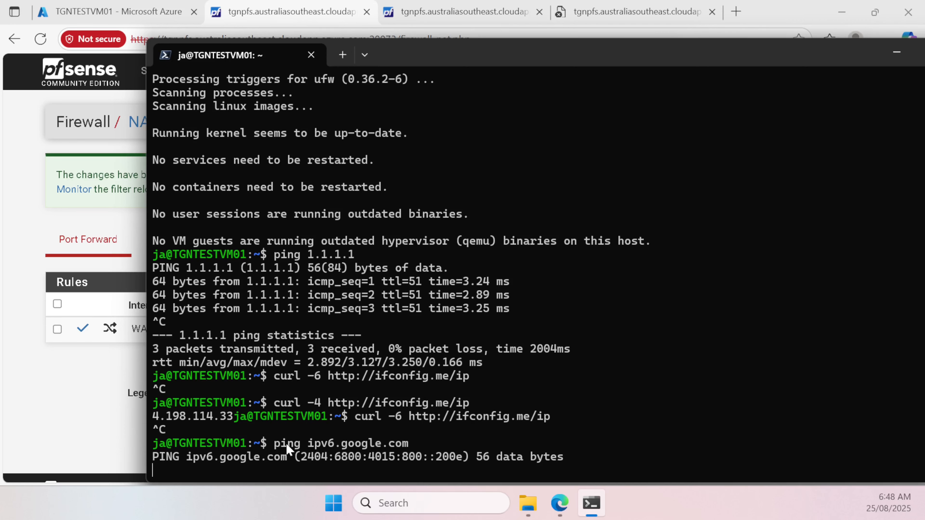
{"action": "key", "text": "ctrl+c"}
Step: Open pfSense's Firewall system log sorted by Time, newest first
{"action": "left_click", "coordinate": [65, 408]}
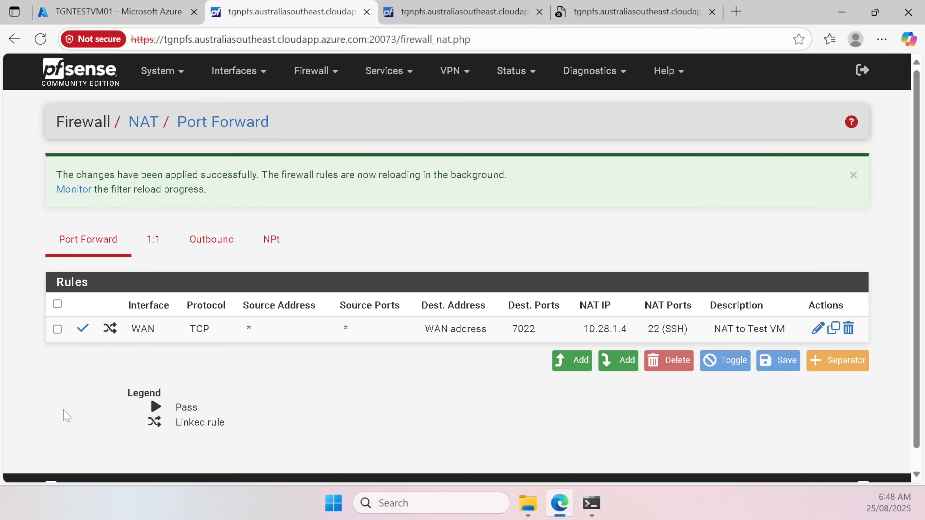
{"action": "left_click", "coordinate": [512, 71]}
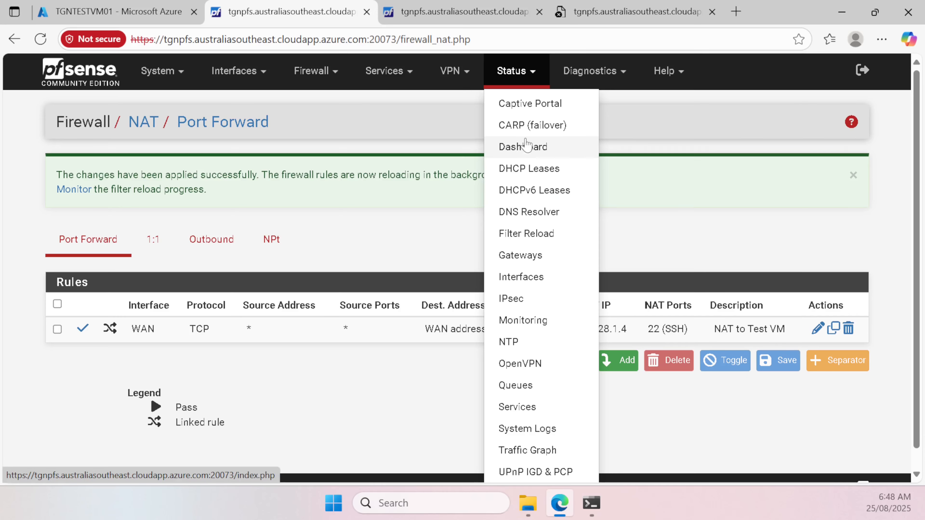
{"action": "scroll", "coordinate": [548, 235], "scroll_direction": "down", "scroll_amount": 1}
{"action": "left_click", "coordinate": [545, 409]}
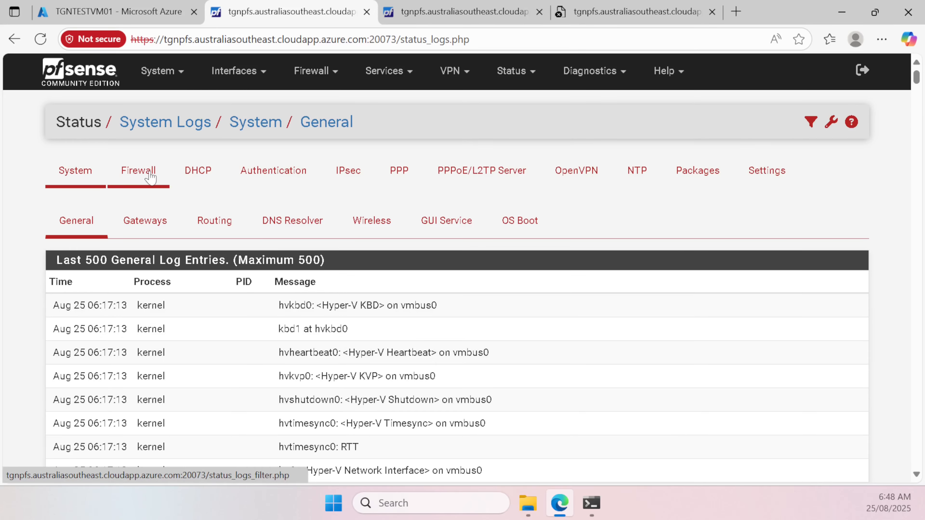
{"action": "left_click", "coordinate": [151, 177]}
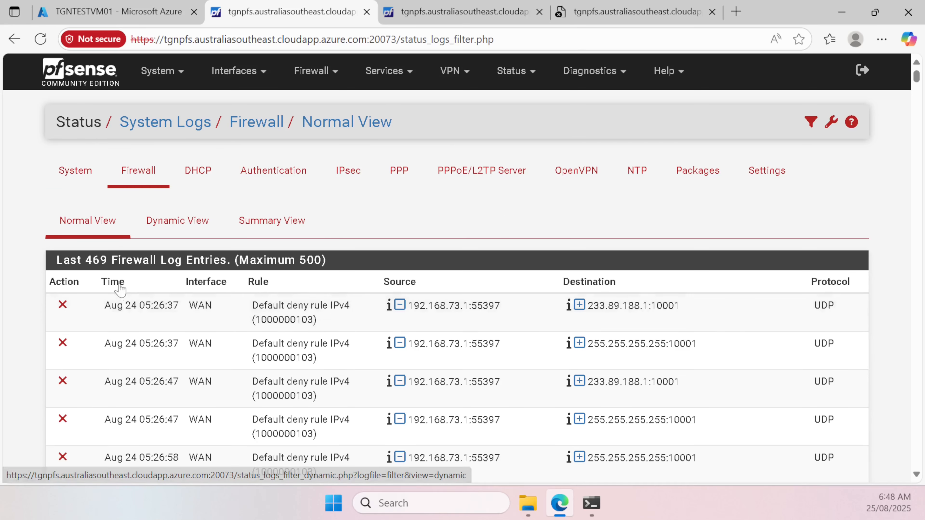
{"action": "left_click", "coordinate": [117, 288]}
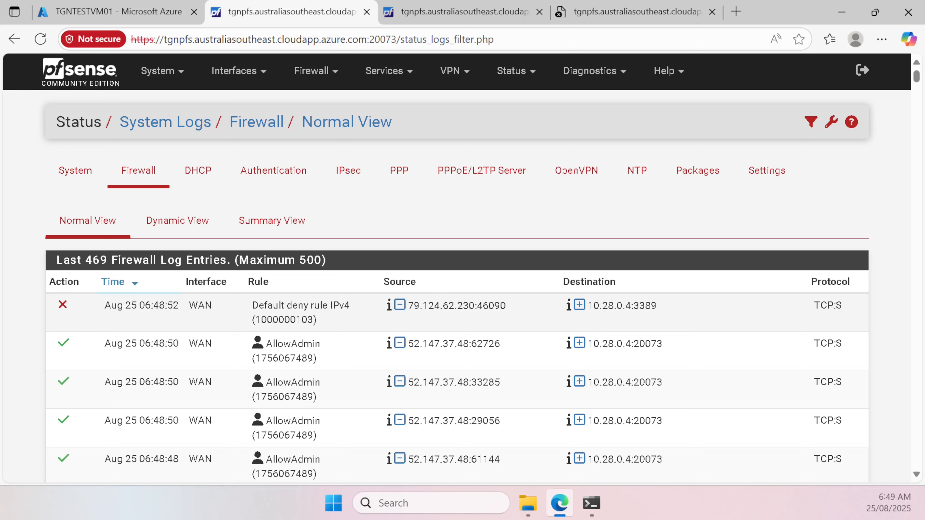
Step: Inspect LAN ICMPv6 entries from fd00:ed5:61be:1::5 blocked by the Default deny rule IPv6
{"action": "scroll", "coordinate": [379, 326], "scroll_direction": "down", "scroll_amount": 2}
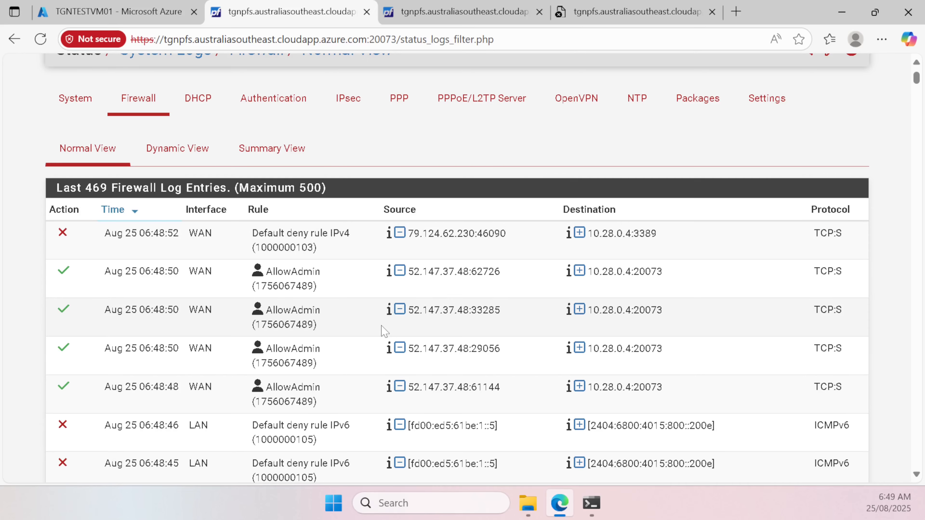
{"action": "scroll", "coordinate": [384, 330], "scroll_direction": "down", "scroll_amount": 2}
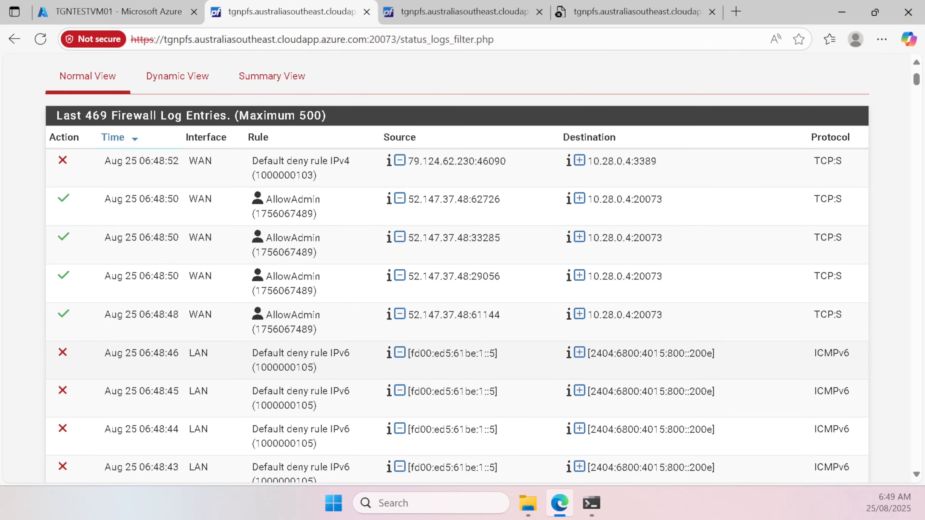
{"action": "scroll", "coordinate": [458, 328], "scroll_direction": "down", "scroll_amount": 2}
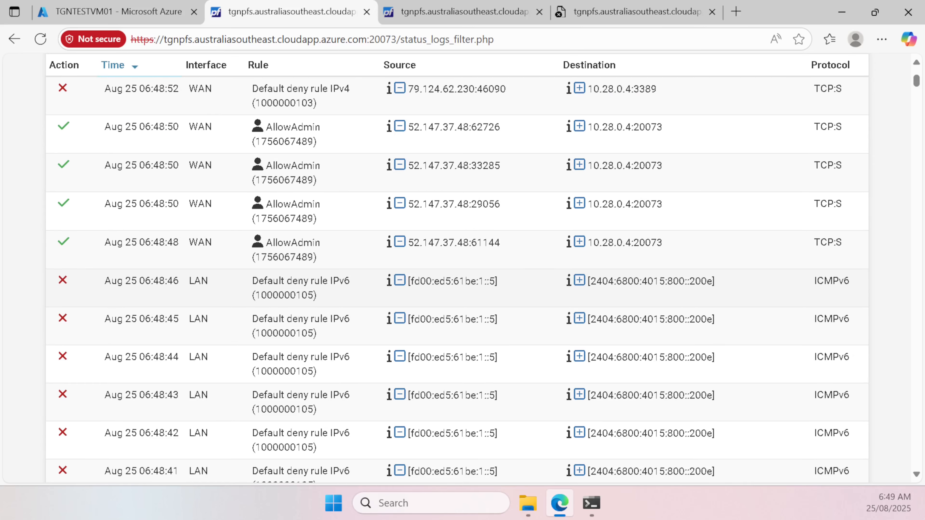
{"action": "left_click_drag", "start_coordinate": [411, 282], "coordinate": [497, 282]}
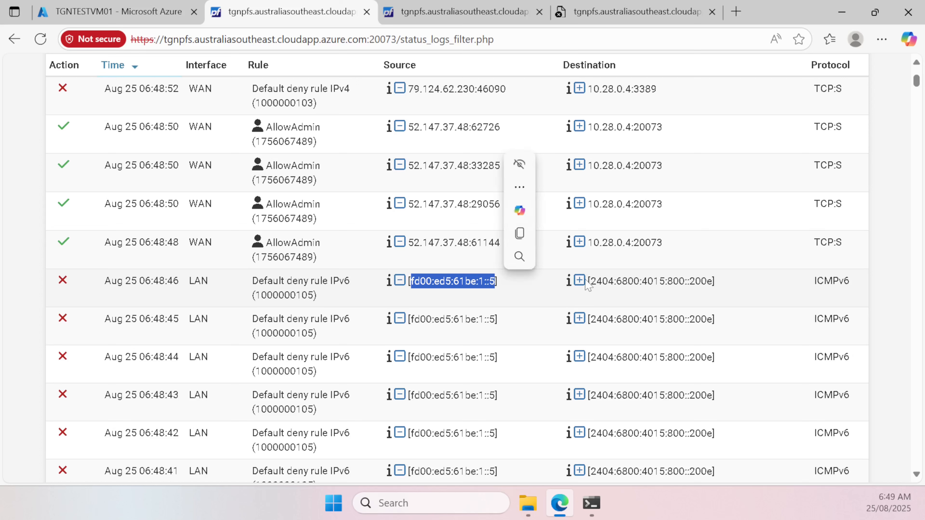
{"action": "left_click_drag", "start_coordinate": [597, 281], "coordinate": [707, 283]}
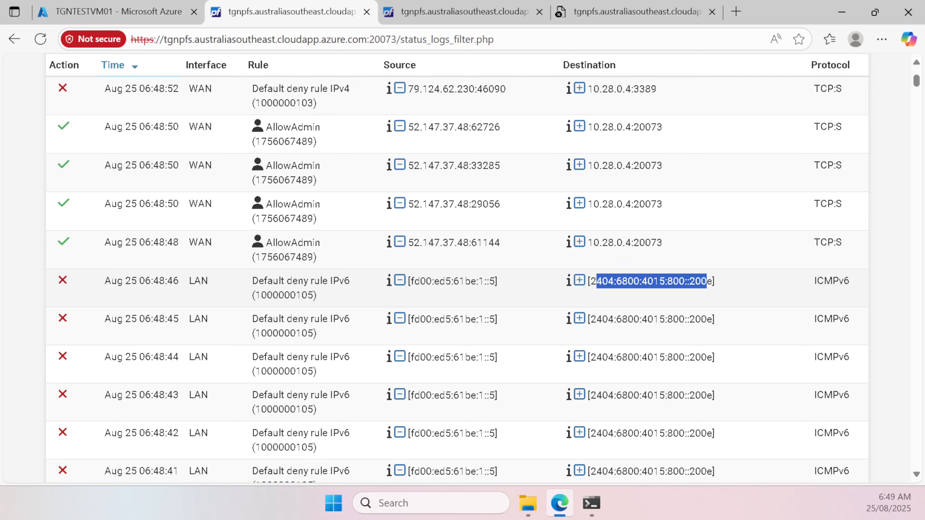
{"action": "left_click", "coordinate": [642, 288]}
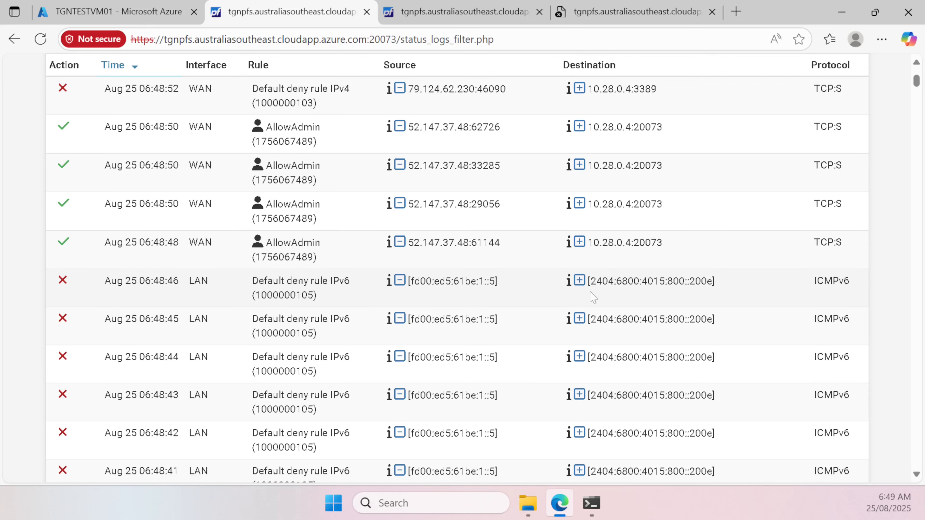
{"action": "scroll", "coordinate": [592, 292], "scroll_direction": "up", "scroll_amount": 4}
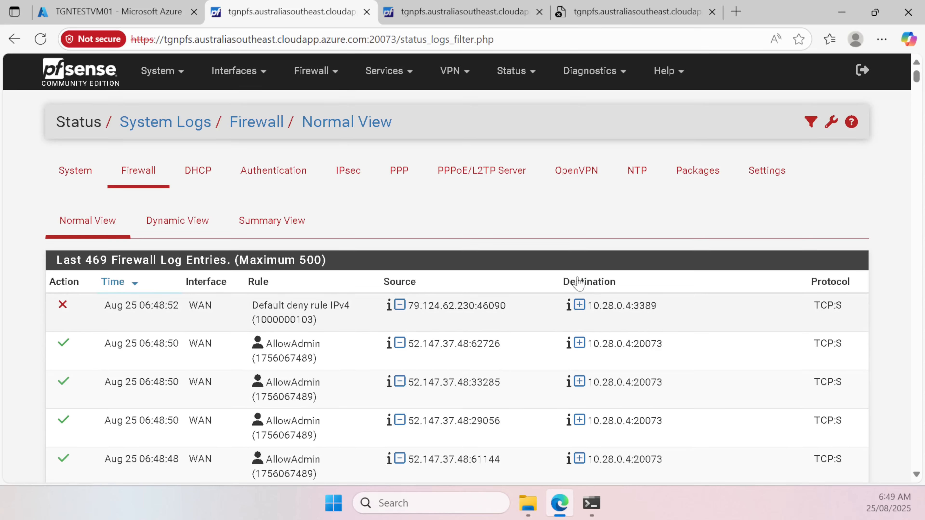
Step: Open the LAN 'Default allow LAN IPv6 to any rule' for editing
{"action": "left_click", "coordinate": [325, 71]}
{"action": "left_click", "coordinate": [331, 147]}
{"action": "left_click", "coordinate": [196, 170]}
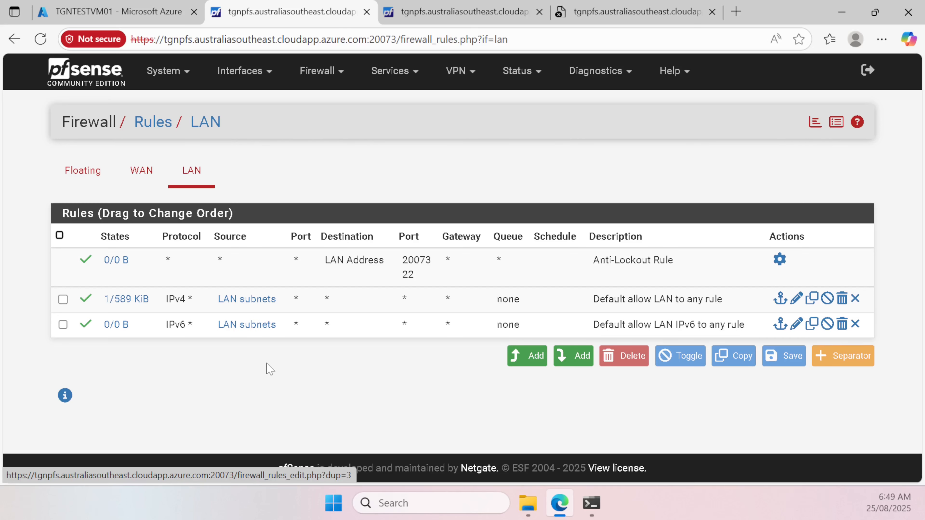
{"action": "mouse_move", "coordinate": [259, 323]}
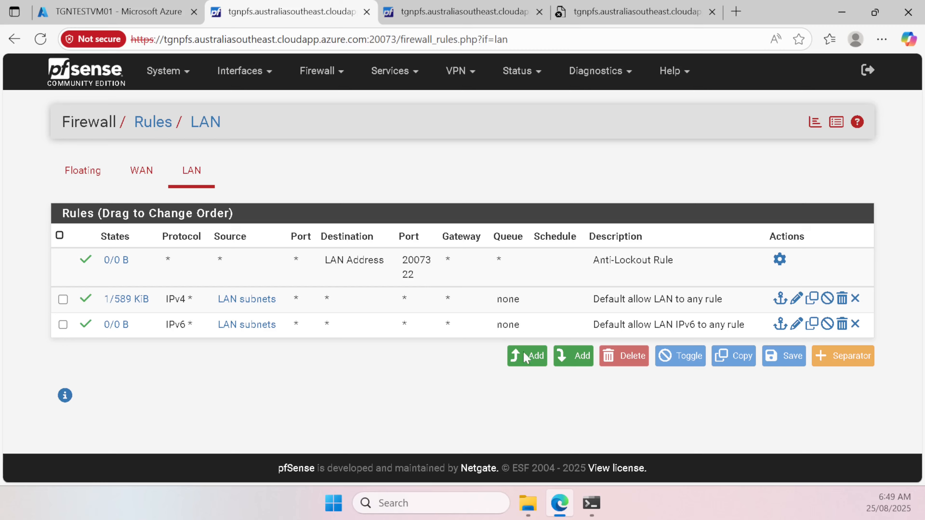
{"action": "double_click", "coordinate": [458, 325]}
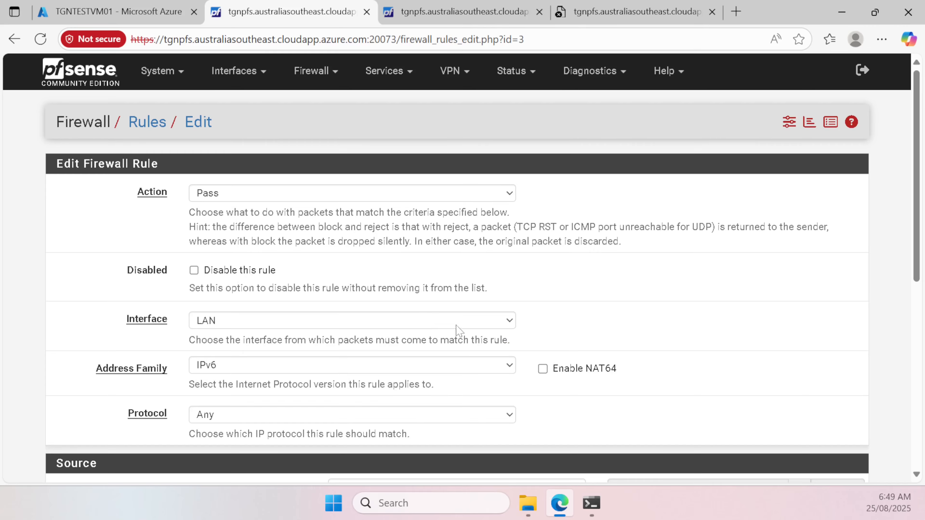
{"action": "scroll", "coordinate": [452, 306], "scroll_direction": "down", "scroll_amount": 2}
{"action": "scroll", "coordinate": [484, 299], "scroll_direction": "down", "scroll_amount": 4}
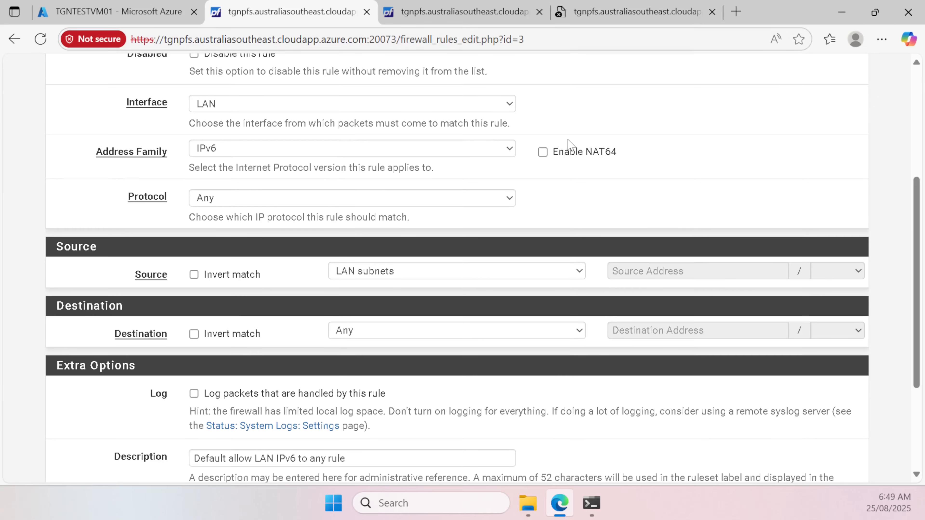
Step: Run ip addr in the VM terminal and copy the VM's fd00 IPv6 address
{"action": "mouse_move", "coordinate": [591, 516]}
{"action": "left_click", "coordinate": [595, 473]}
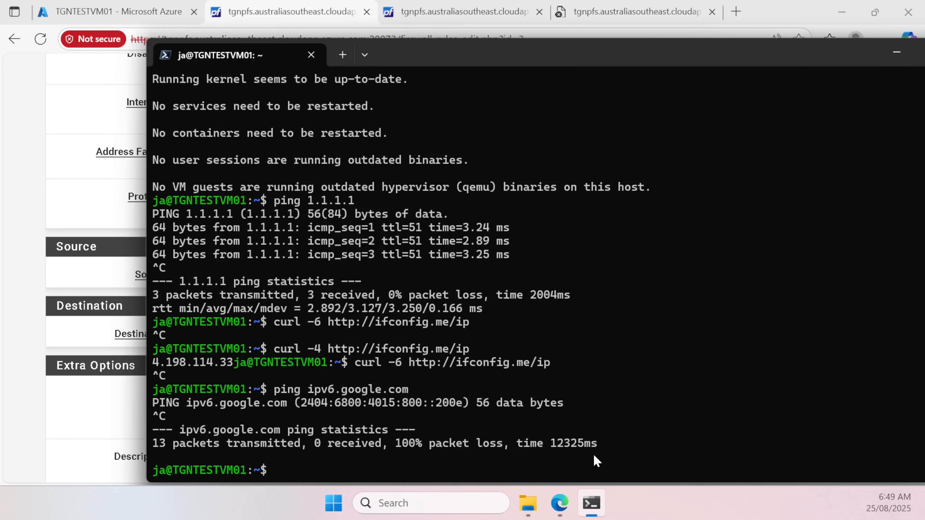
{"action": "type", "text": "ip addr"}
{"action": "key", "text": "Return"}
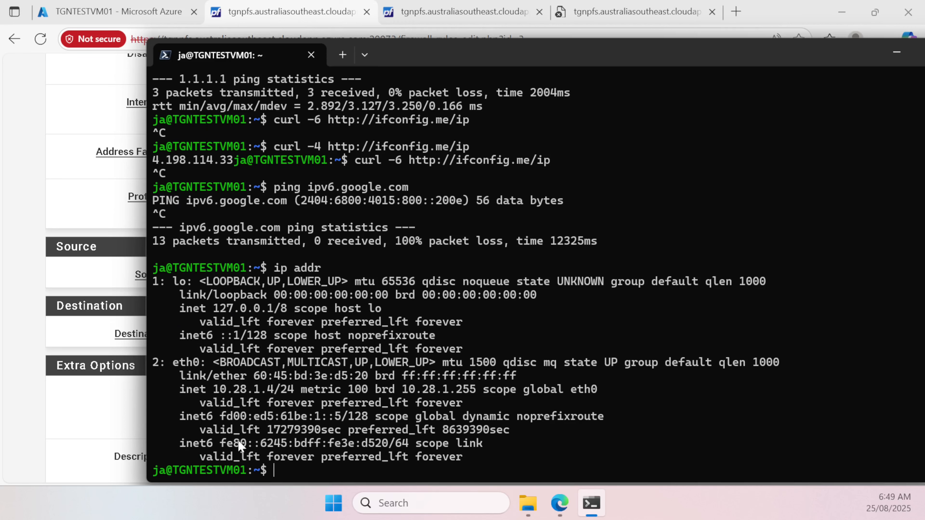
{"action": "left_click_drag", "start_coordinate": [245, 419], "coordinate": [338, 420]}
{"action": "left_click", "coordinate": [335, 418]}
Step: Set the rule's source to Single address or alias and paste the VM's IPv6 address
{"action": "left_click", "coordinate": [97, 401]}
{"action": "scroll", "coordinate": [376, 401], "scroll_direction": "down", "scroll_amount": 2}
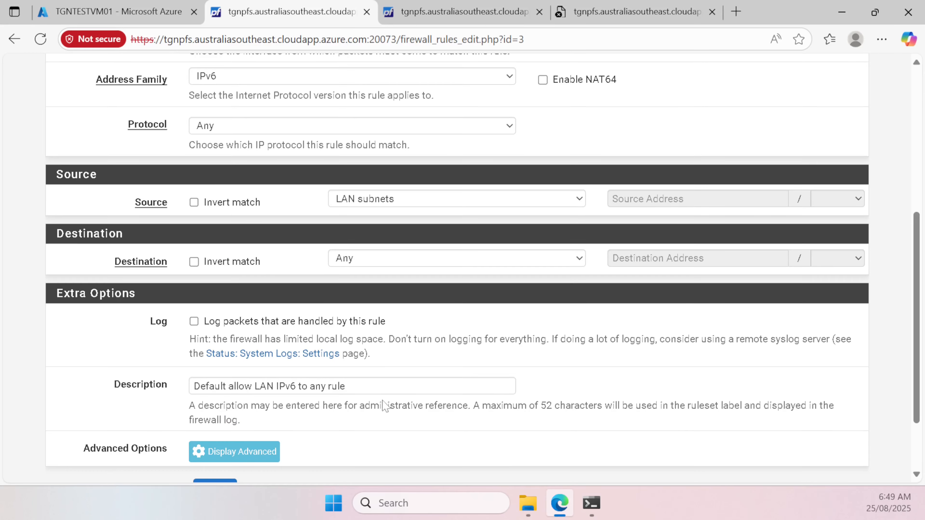
{"action": "scroll", "coordinate": [401, 421], "scroll_direction": "up", "scroll_amount": 5}
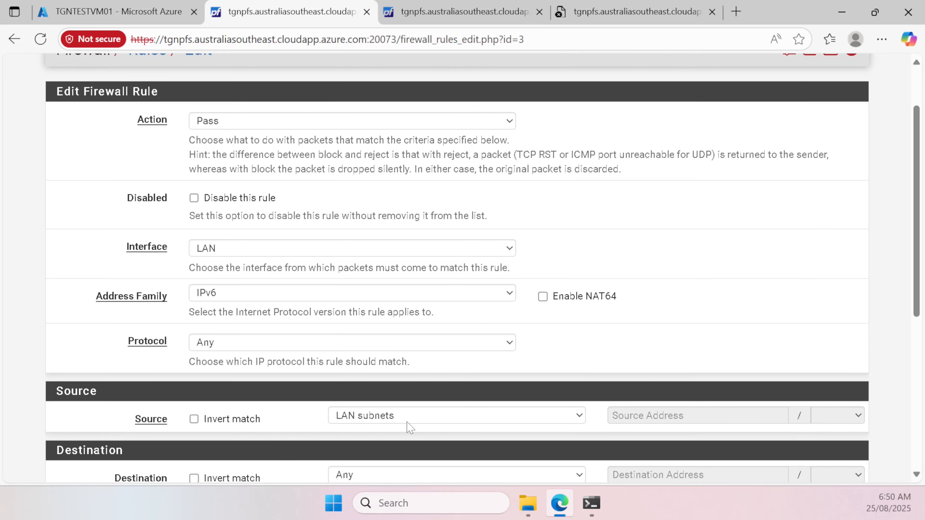
{"action": "scroll", "coordinate": [409, 426], "scroll_direction": "down", "scroll_amount": 3}
{"action": "left_click", "coordinate": [414, 271]}
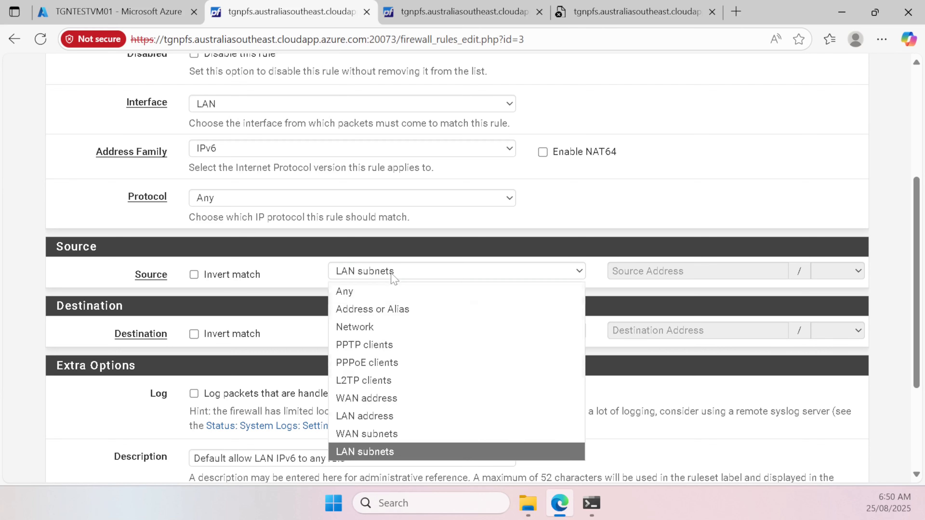
{"action": "left_click", "coordinate": [421, 314]}
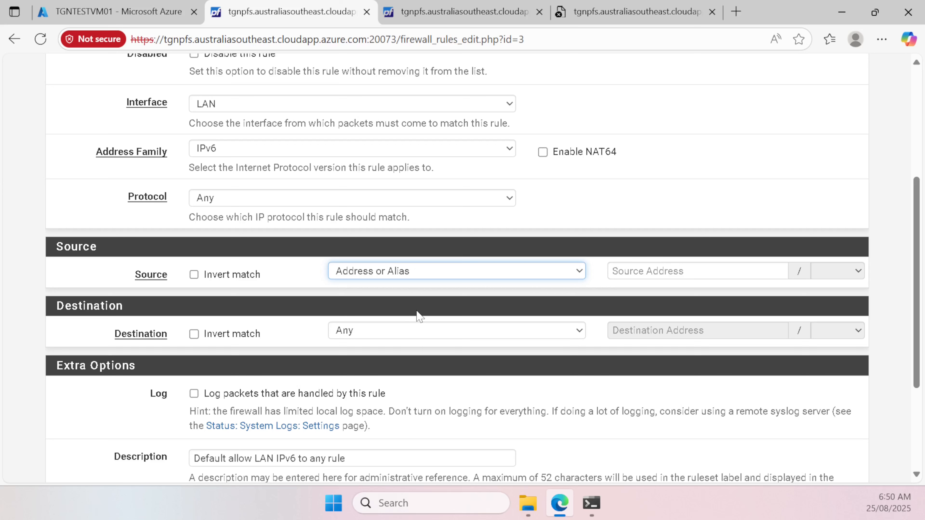
{"action": "left_click", "coordinate": [750, 269]}
{"action": "type", "text": "fd00:ed5:61be:1::5"}
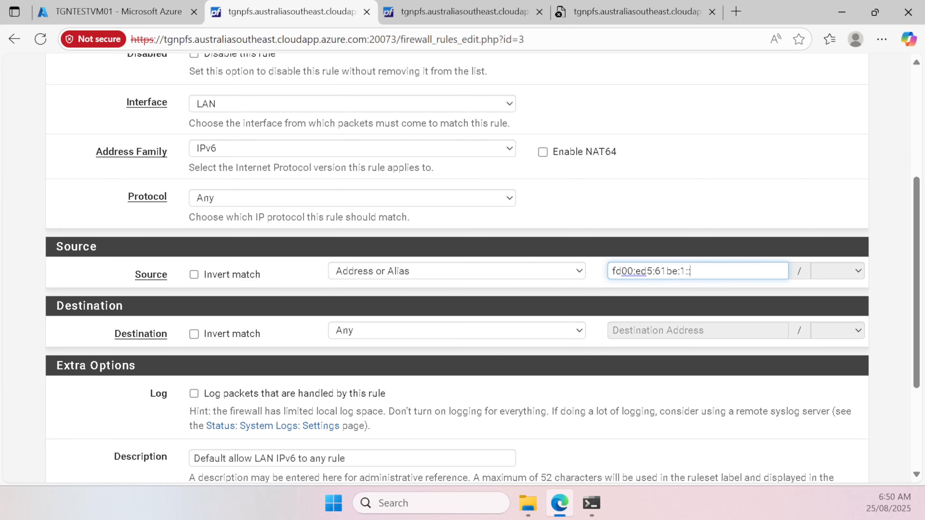
{"action": "key", "text": "ctrl+a"}
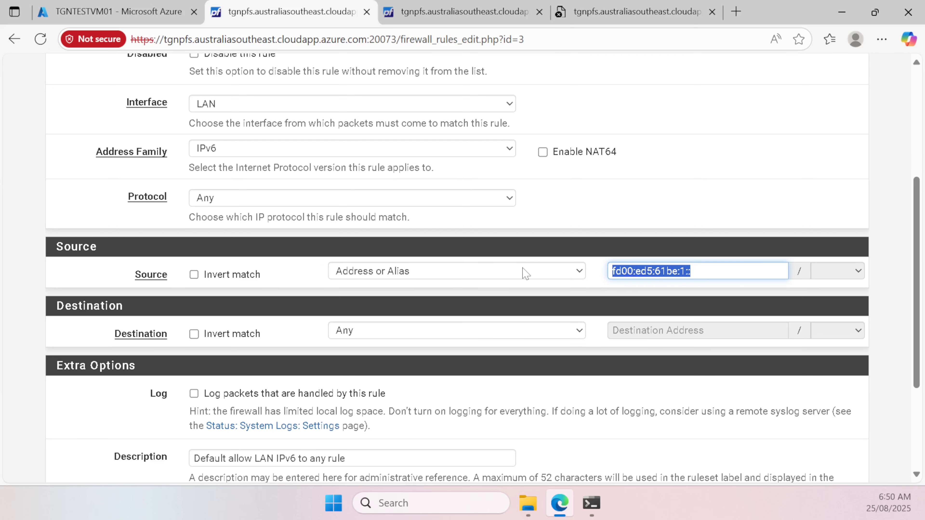
{"action": "left_click", "coordinate": [857, 271]}
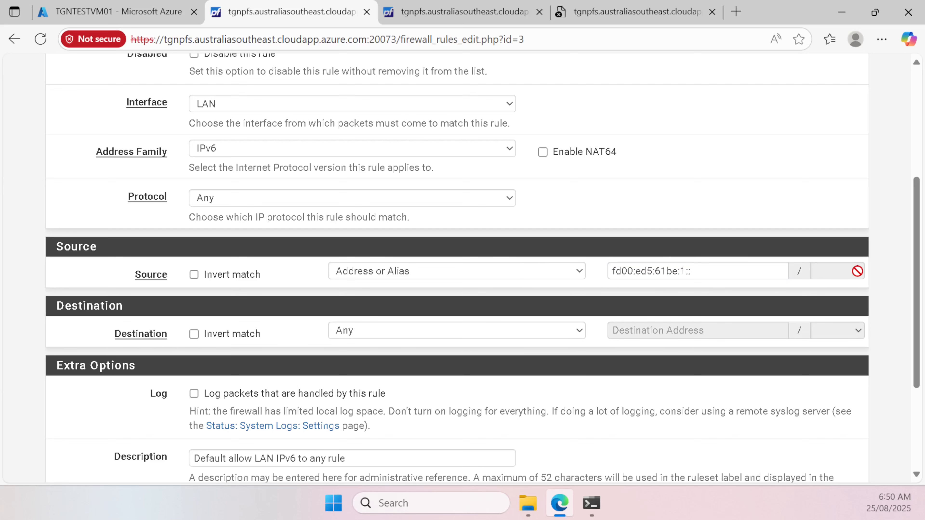
Step: Recheck the Address or Alias source type and the pasted source address
{"action": "left_click", "coordinate": [580, 273]}
{"action": "left_click", "coordinate": [371, 312]}
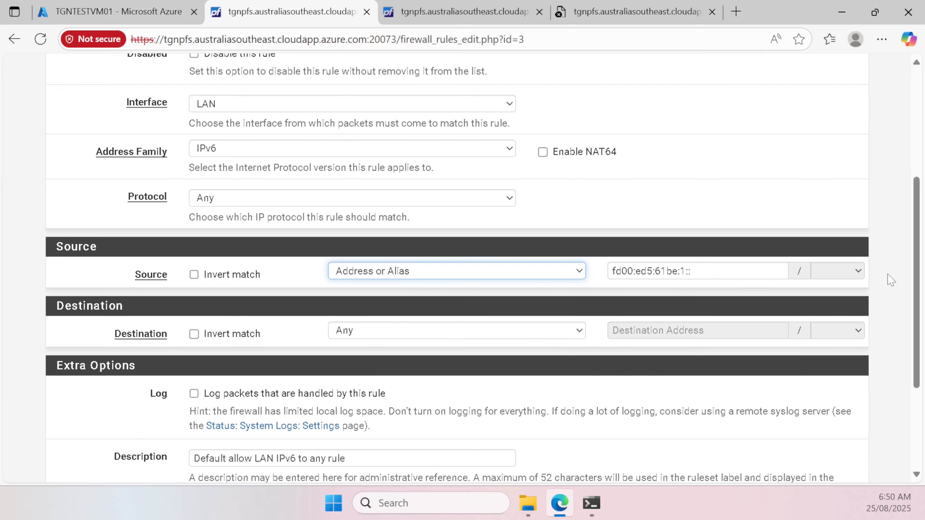
{"action": "left_click", "coordinate": [870, 272]}
{"action": "scroll", "coordinate": [809, 344], "scroll_direction": "up", "scroll_amount": 5}
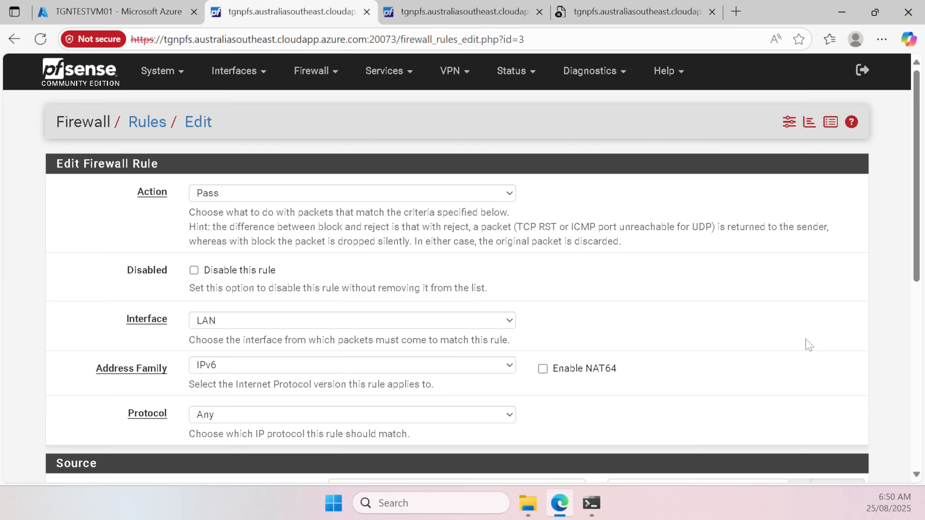
{"action": "scroll", "coordinate": [808, 345], "scroll_direction": "down", "scroll_amount": 7}
{"action": "scroll", "coordinate": [805, 347], "scroll_direction": "up", "scroll_amount": 5}
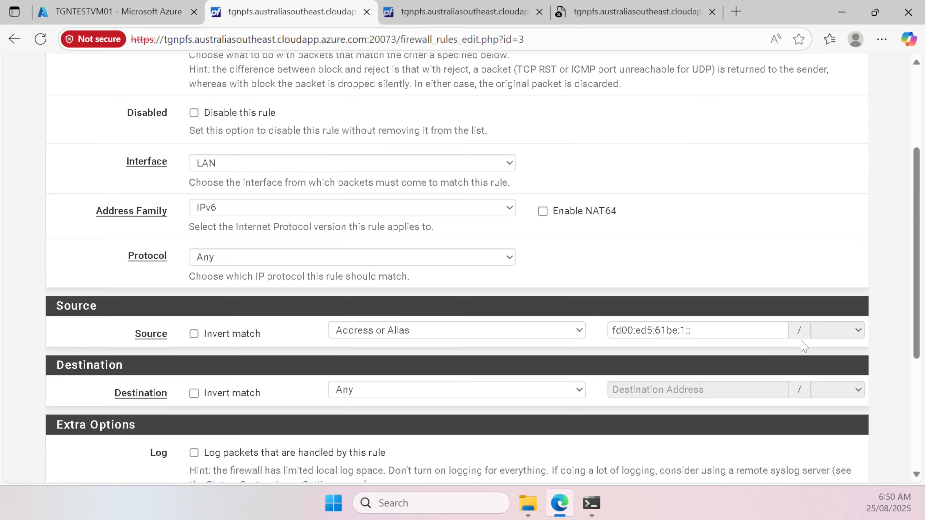
{"action": "left_click", "coordinate": [691, 330]}
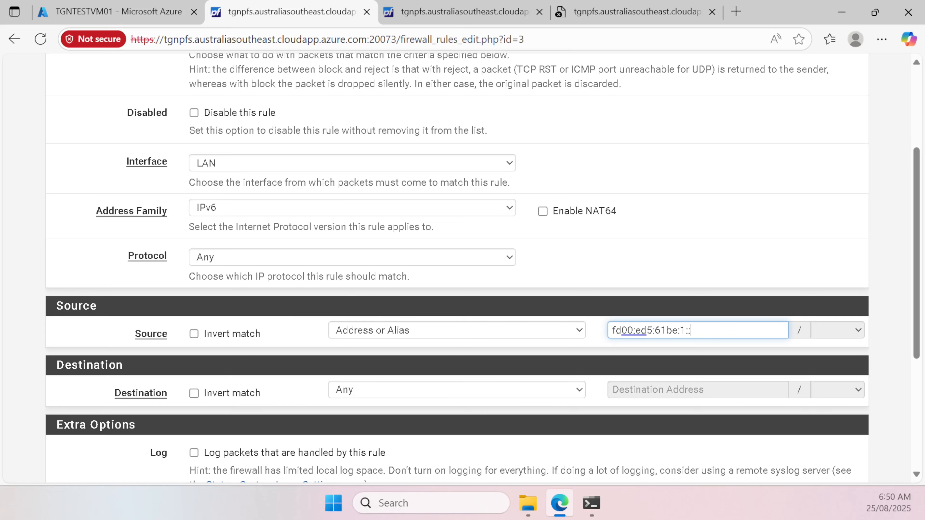
Step: Return to the LAN rules list and reopen the IPv6 allow rule for editing
{"action": "scroll", "coordinate": [494, 302], "scroll_direction": "up", "scroll_amount": 3}
{"action": "scroll", "coordinate": [471, 306], "scroll_direction": "down", "scroll_amount": 8}
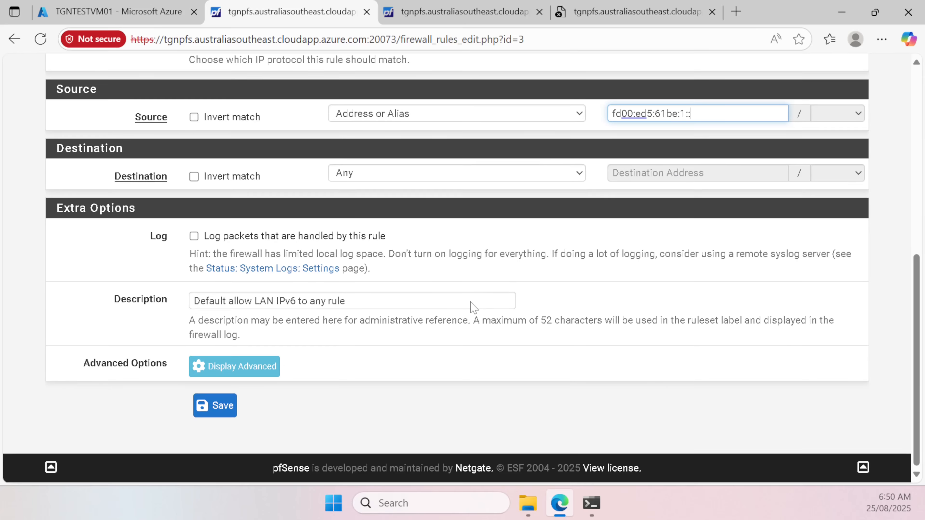
{"action": "scroll", "coordinate": [471, 306], "scroll_direction": "up", "scroll_amount": 5}
{"action": "scroll", "coordinate": [463, 255], "scroll_direction": "up", "scroll_amount": 5}
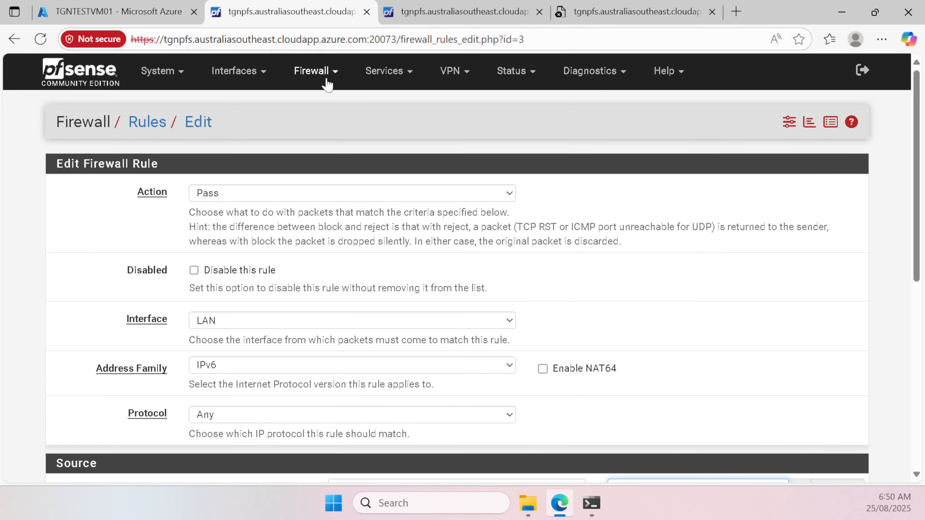
{"action": "left_click", "coordinate": [316, 73]}
{"action": "left_click", "coordinate": [324, 147]}
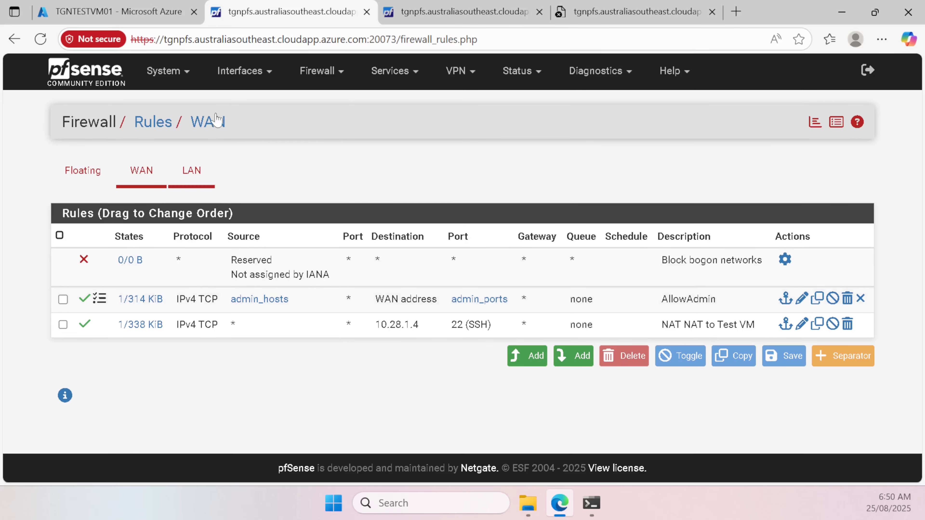
{"action": "left_click", "coordinate": [195, 173]}
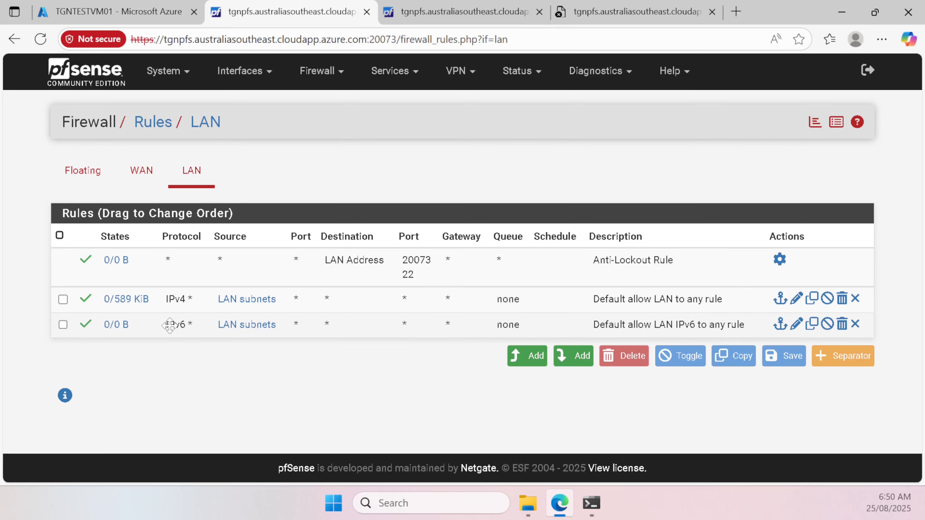
{"action": "left_click", "coordinate": [796, 324]}
{"action": "scroll", "coordinate": [609, 289], "scroll_direction": "down", "scroll_amount": 10}
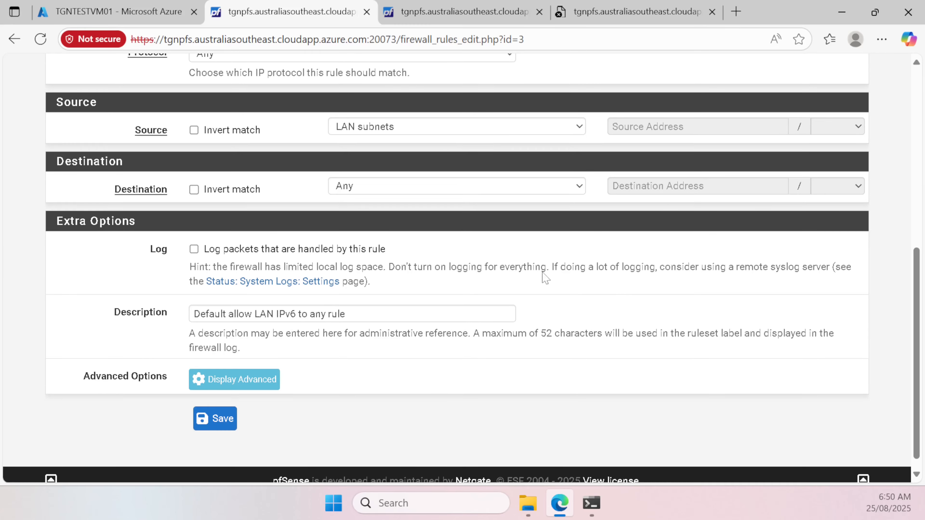
Step: Change the source type to Network and paste the VM's fd00 IPv6 address
{"action": "left_click", "coordinate": [414, 131]}
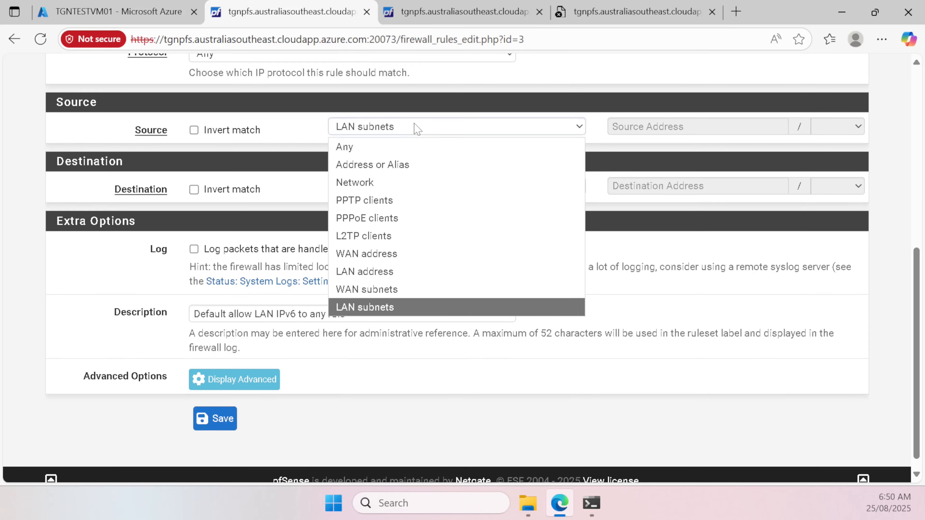
{"action": "left_click", "coordinate": [392, 183]}
{"action": "left_click", "coordinate": [837, 131]}
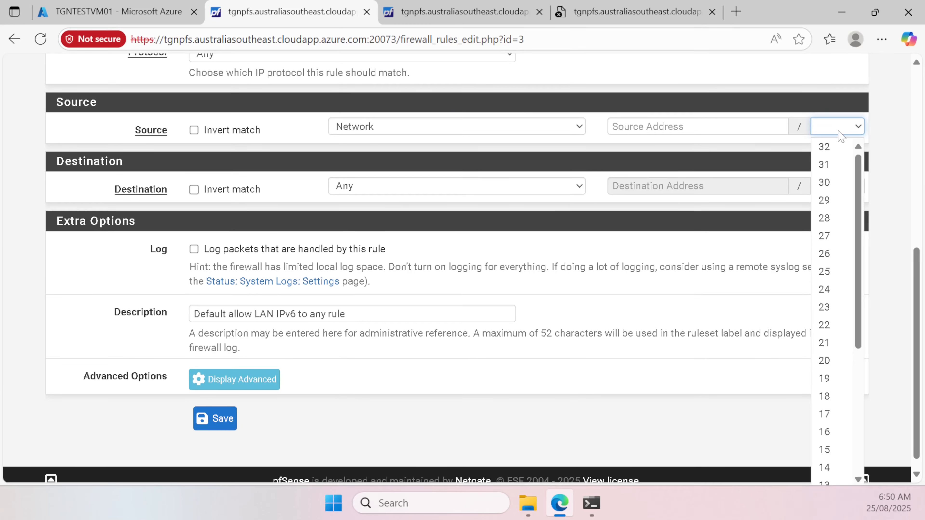
{"action": "scroll", "coordinate": [834, 157], "scroll_direction": "down", "scroll_amount": 4}
{"action": "scroll", "coordinate": [834, 163], "scroll_direction": "up", "scroll_amount": 4}
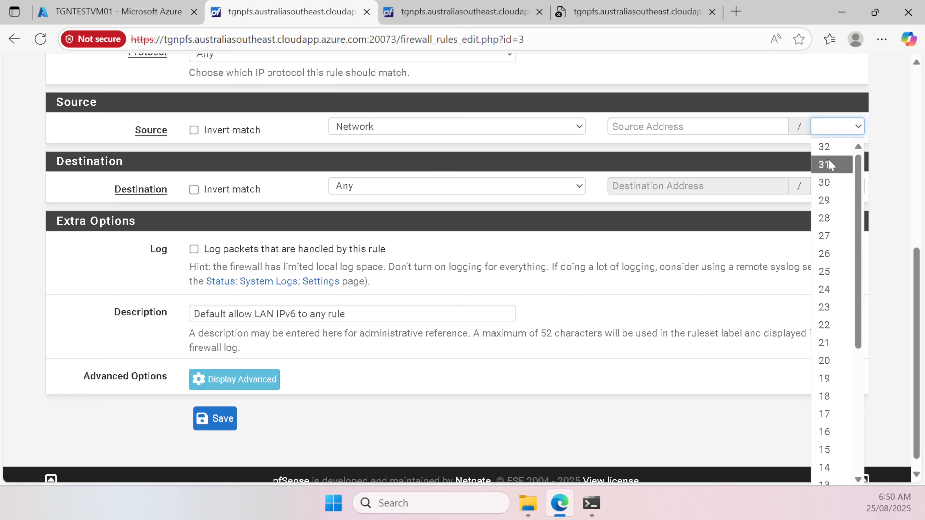
{"action": "left_click", "coordinate": [705, 128]}
{"action": "scroll", "coordinate": [565, 218], "scroll_direction": "up", "scroll_amount": 5}
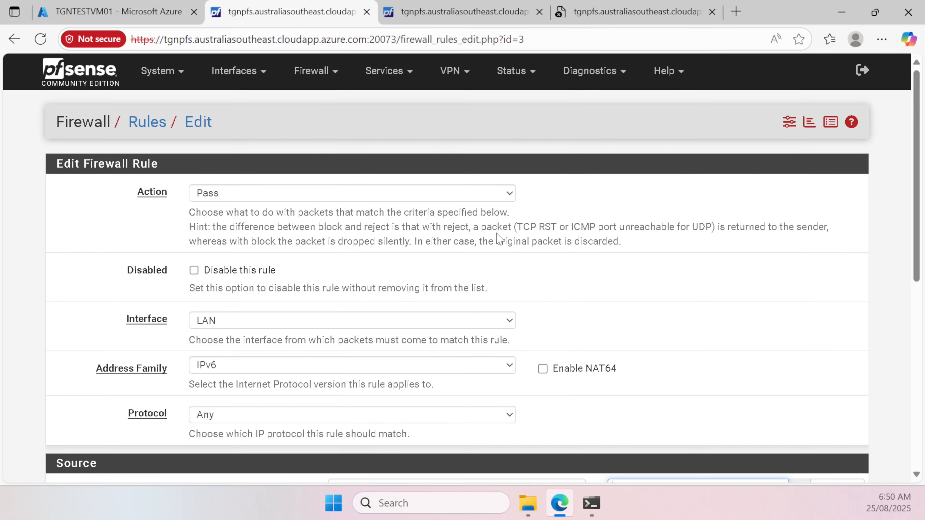
{"action": "scroll", "coordinate": [496, 238], "scroll_direction": "down", "scroll_amount": 8}
{"action": "scroll", "coordinate": [576, 258], "scroll_direction": "up", "scroll_amount": 2}
{"action": "type", "text": "fd00:ed5:61be:1::5"}
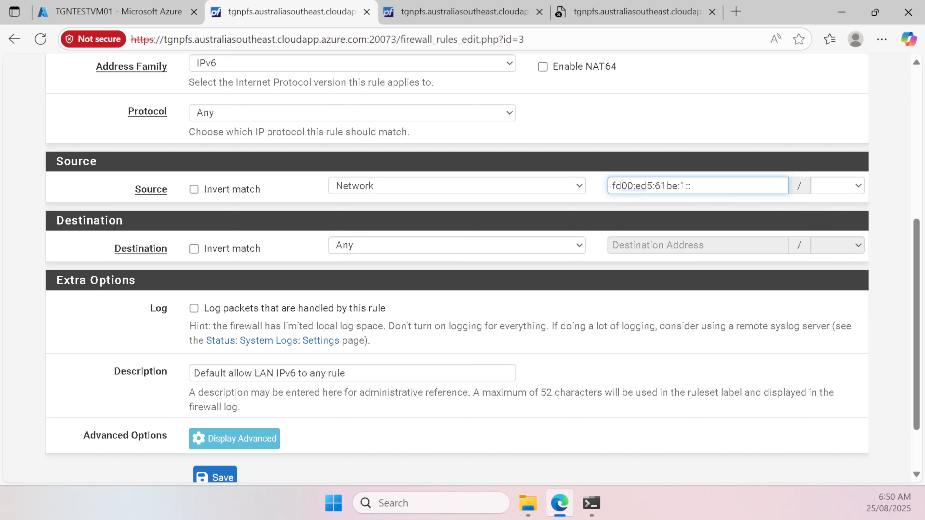
Step: Set the source prefix length to 64, making it fd00:ed5:61be:1::/64, and save the rule
{"action": "left_click", "coordinate": [834, 194]}
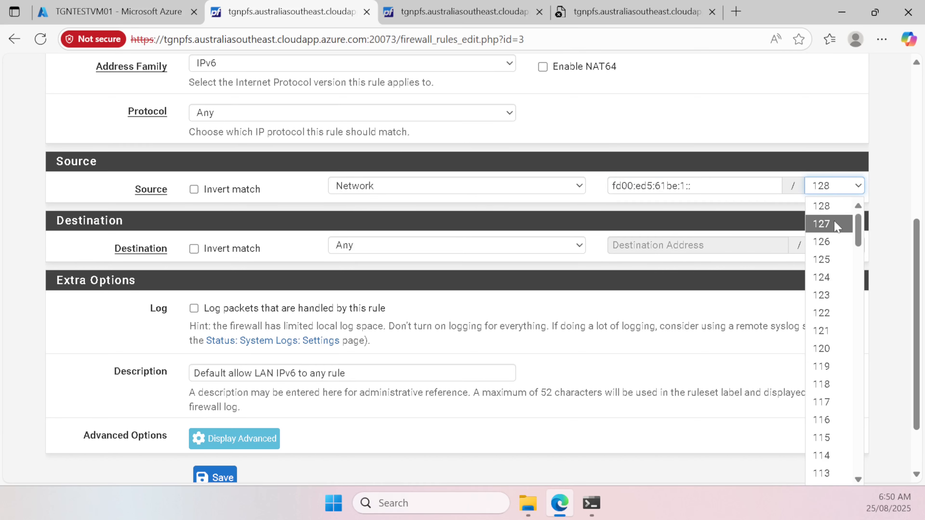
{"action": "scroll", "coordinate": [834, 304], "scroll_direction": "down", "scroll_amount": 10}
{"action": "scroll", "coordinate": [839, 310], "scroll_direction": "up", "scroll_amount": 3}
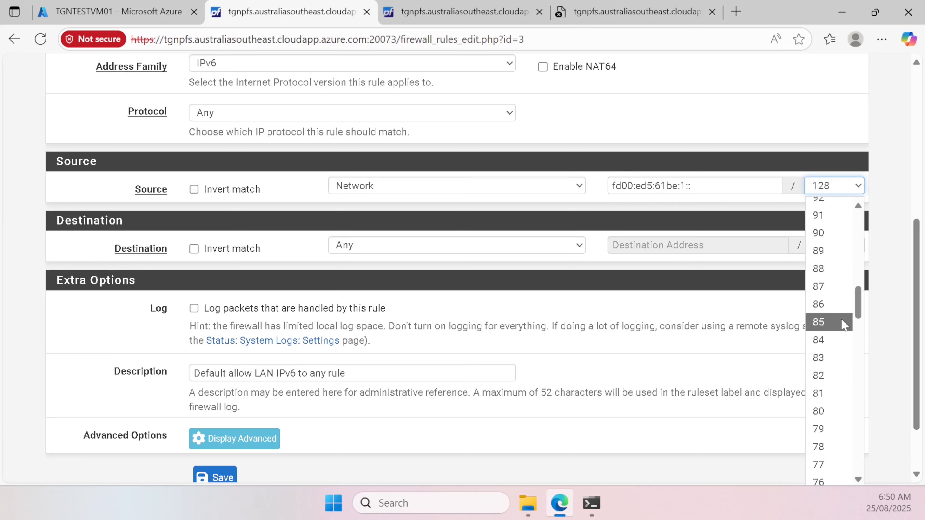
{"action": "scroll", "coordinate": [840, 306], "scroll_direction": "down", "scroll_amount": 3}
{"action": "scroll", "coordinate": [840, 307], "scroll_direction": "up", "scroll_amount": 1}
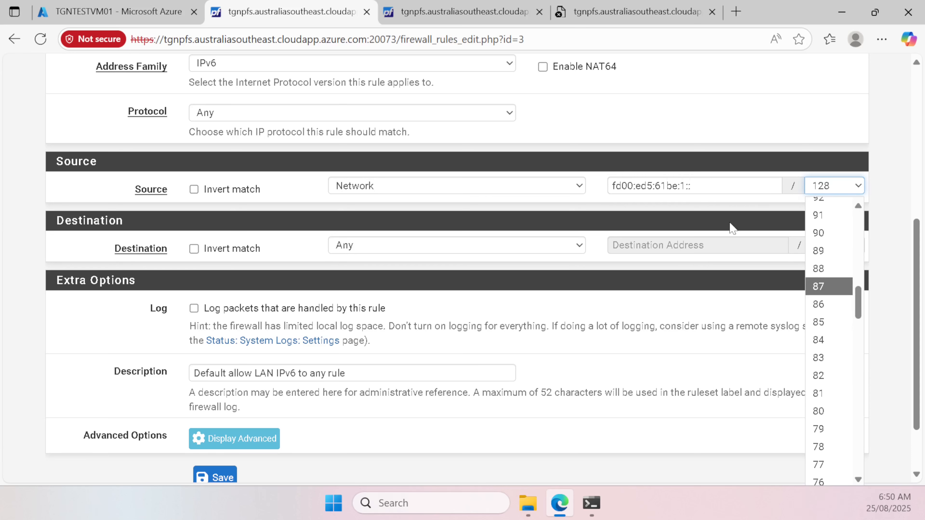
{"action": "scroll", "coordinate": [840, 305], "scroll_direction": "down", "scroll_amount": 1}
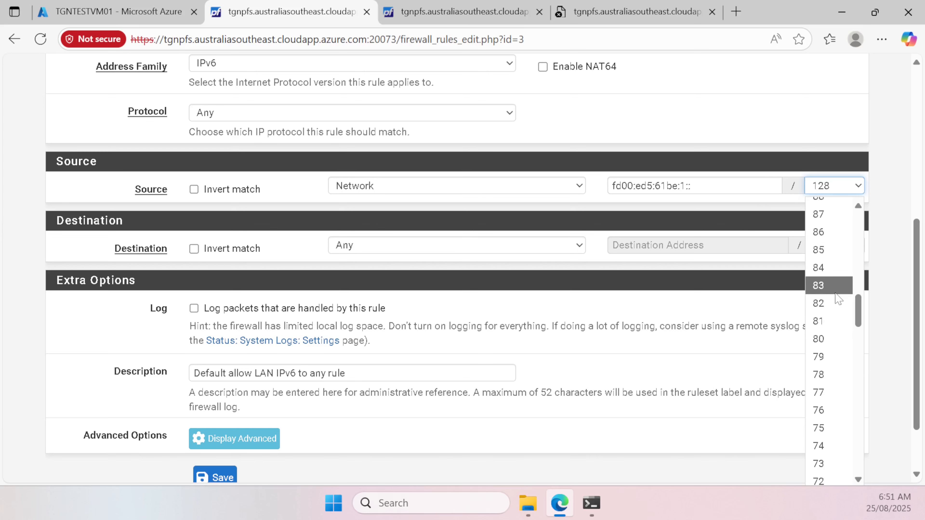
{"action": "scroll", "coordinate": [839, 310], "scroll_direction": "down", "scroll_amount": 5}
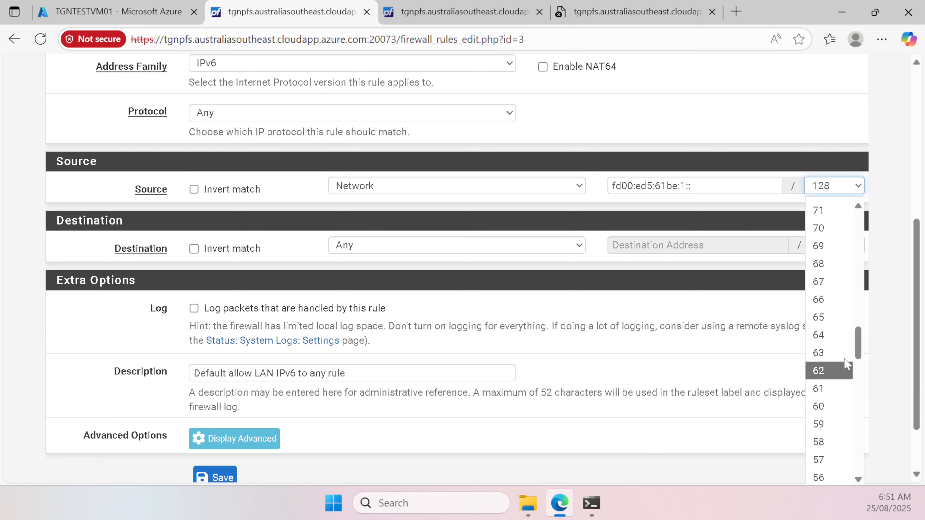
{"action": "left_click", "coordinate": [834, 335]}
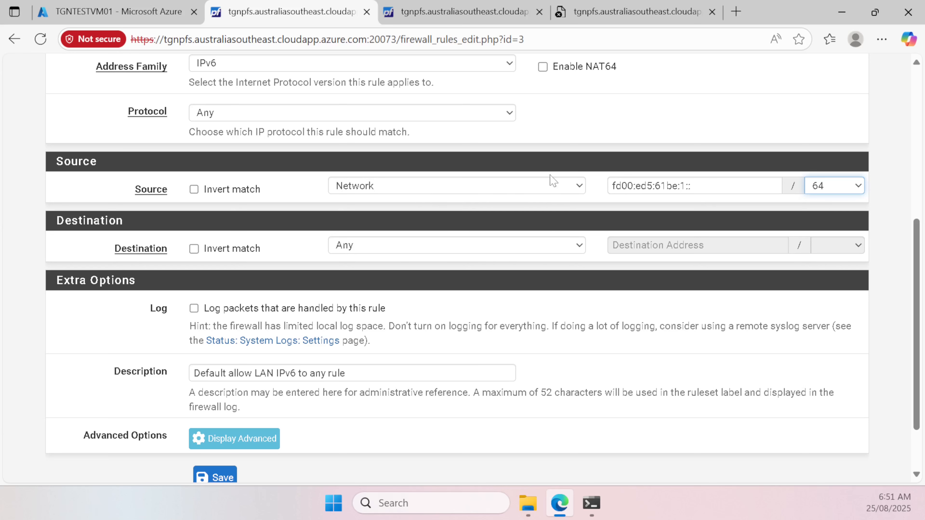
{"action": "left_click", "coordinate": [704, 185]}
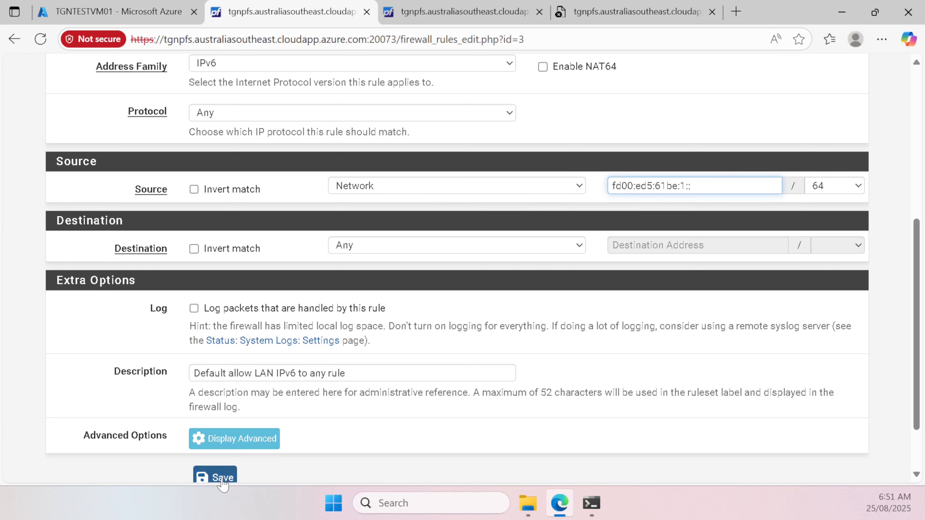
{"action": "left_click", "coordinate": [230, 478]}
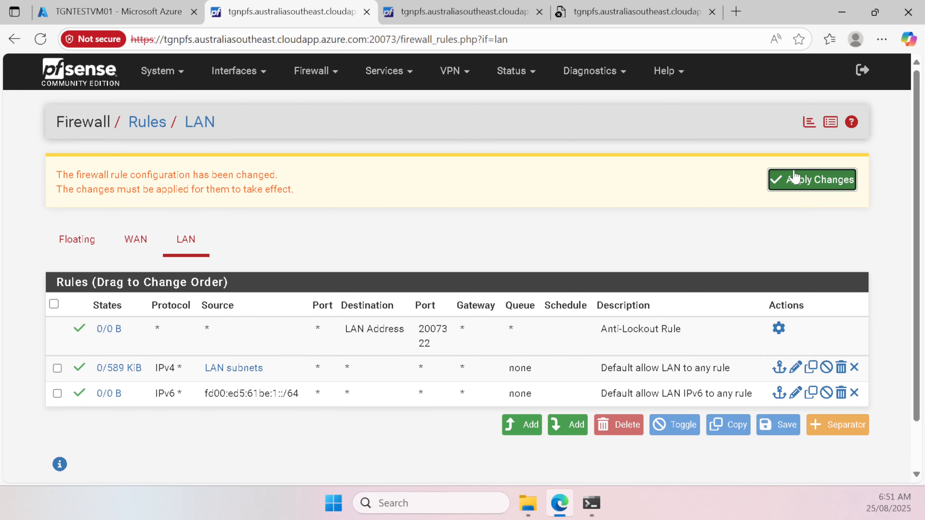
Step: Apply the LAN rule changes and rerun ping ipv6.google.com; all 7 packets are still lost
{"action": "left_click", "coordinate": [795, 178]}
{"action": "left_click", "coordinate": [593, 503]}
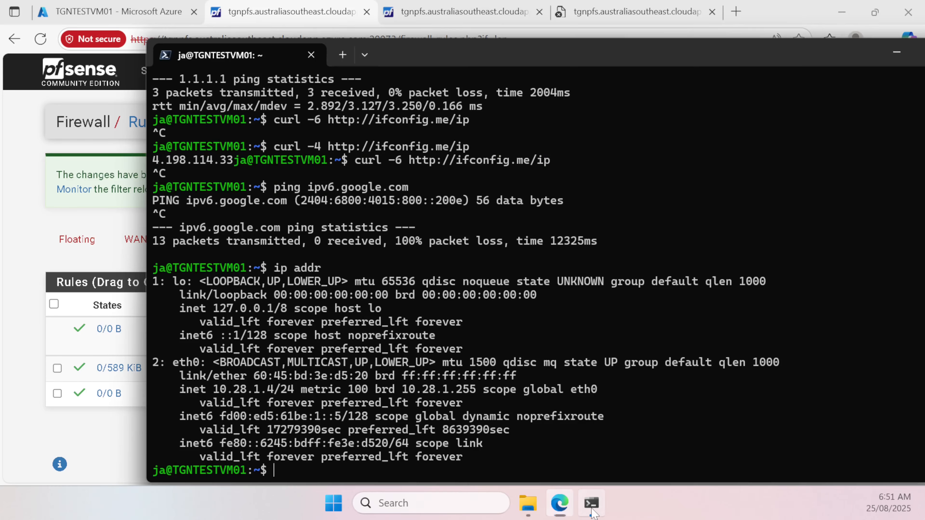
{"action": "key", "text": "Up"}
{"action": "key", "text": "Up"}
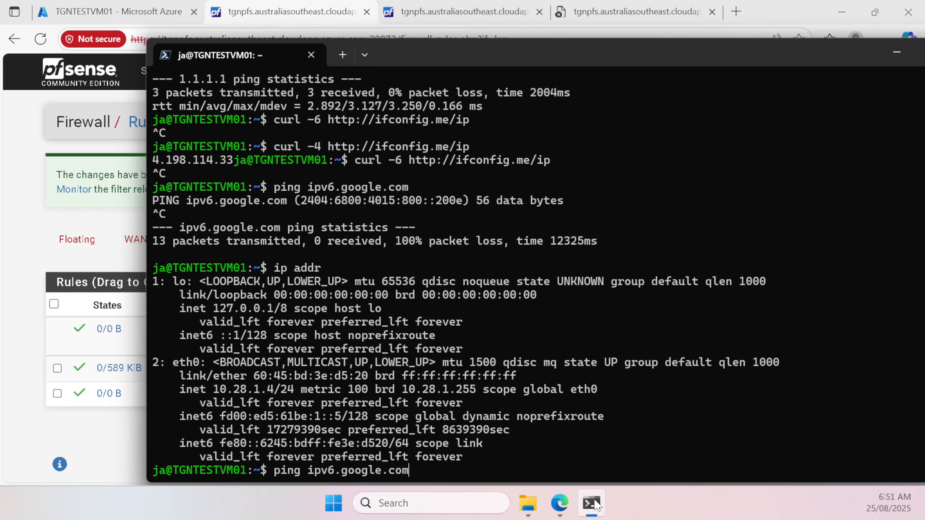
{"action": "key", "text": "Return"}
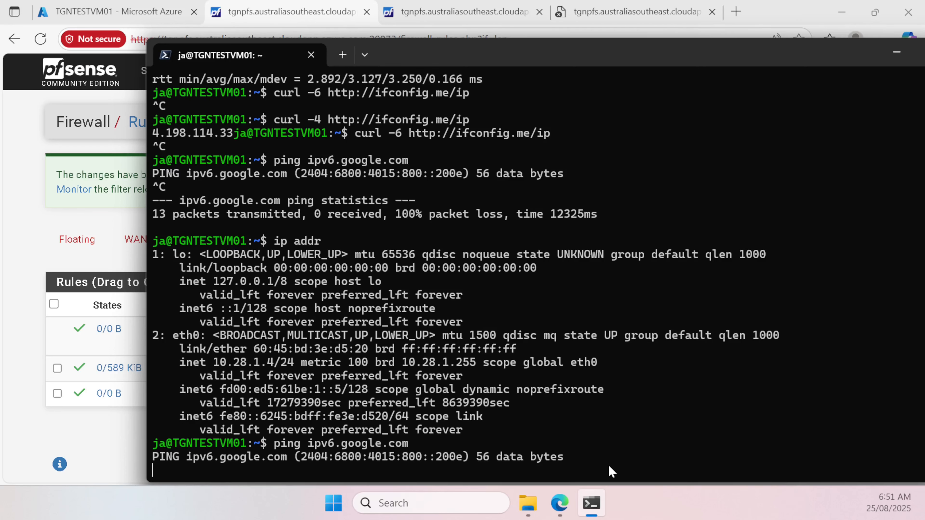
{"action": "key", "text": "ctrl+c"}
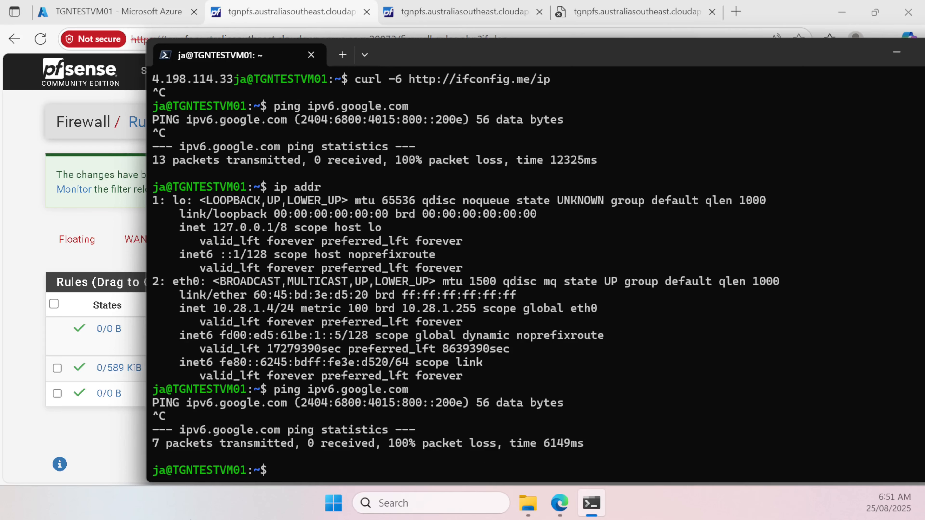
{"action": "left_click", "coordinate": [99, 455]}
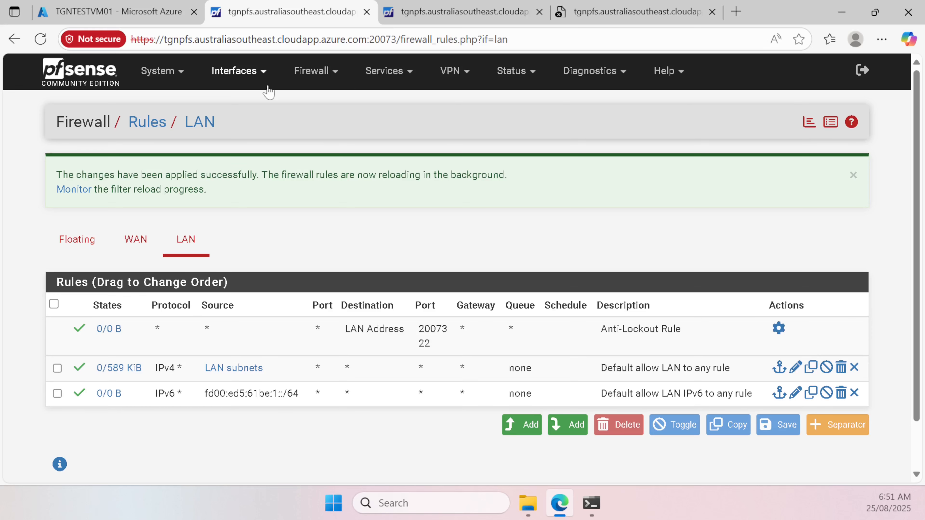
Step: Reopen the Firewall system log via Status > System Logs, sorted newest first
{"action": "left_click", "coordinate": [336, 72]}
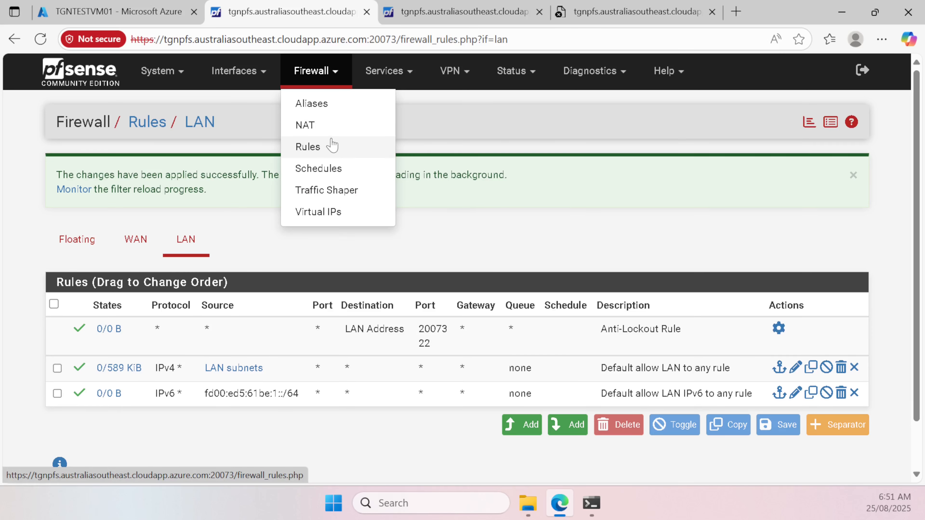
{"action": "left_click", "coordinate": [534, 72]}
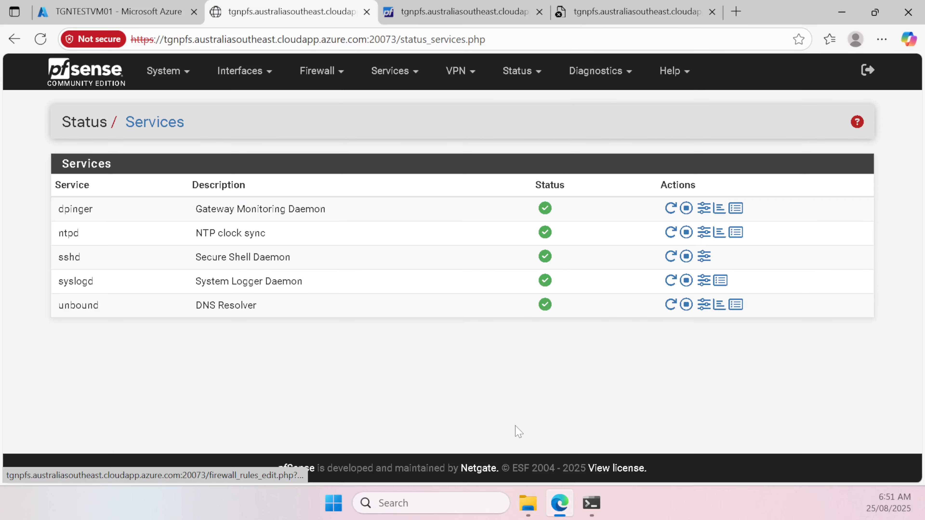
{"action": "left_click", "coordinate": [516, 405]}
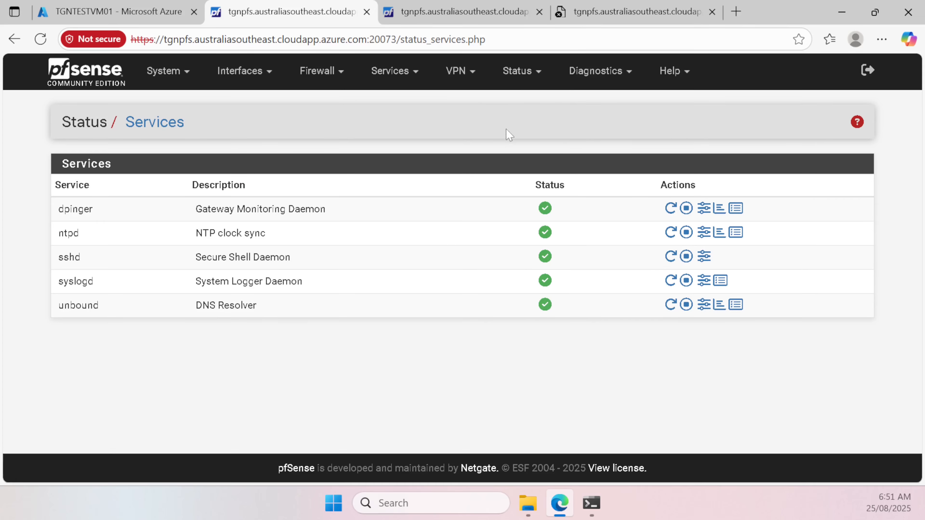
{"action": "left_click", "coordinate": [518, 71]}
{"action": "left_click", "coordinate": [539, 428]}
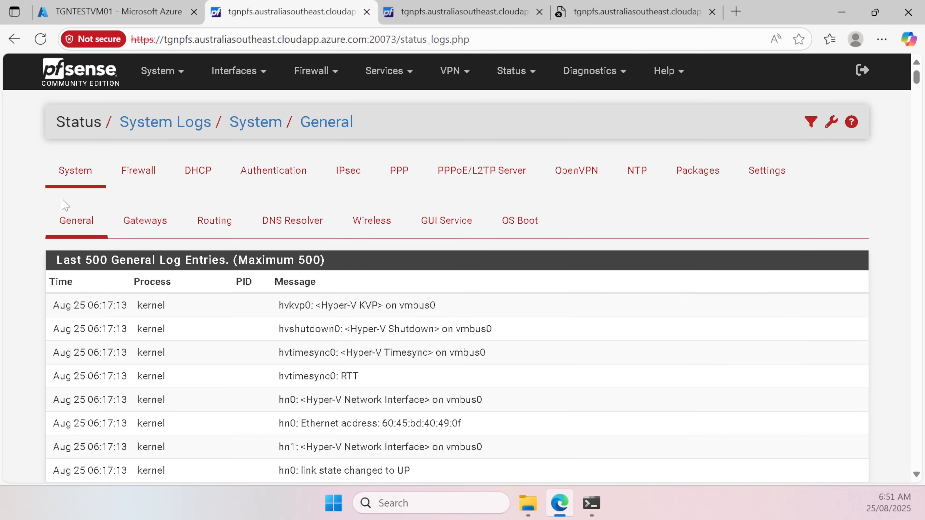
{"action": "left_click", "coordinate": [138, 171]}
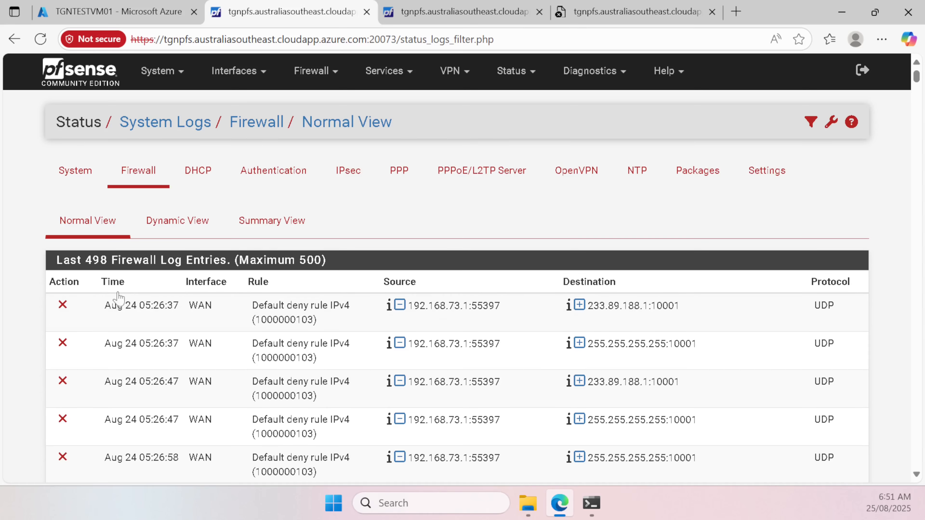
{"action": "left_click", "coordinate": [112, 282]}
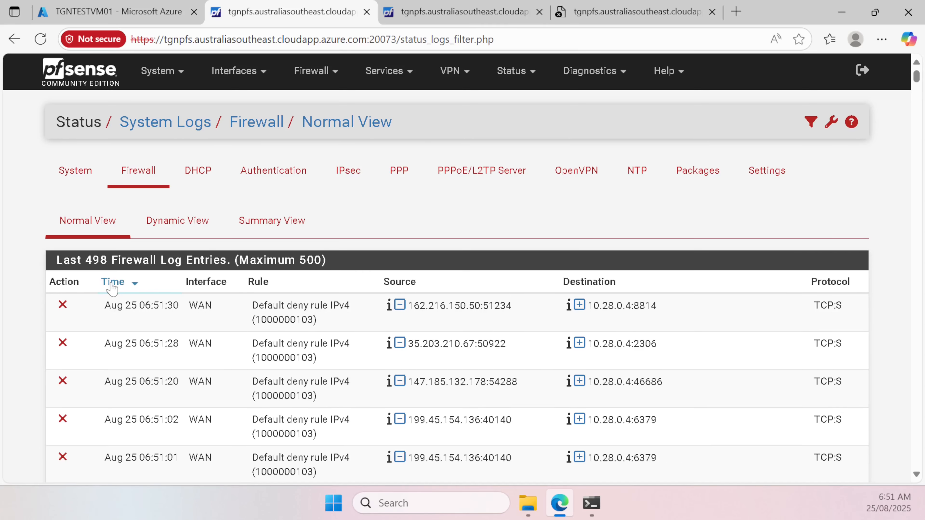
Step: Review the retest's LAN ICMPv6 pings to 2404:6800:4015:800::200e, still blocked by Default deny rule IPv6
{"action": "scroll", "coordinate": [140, 326], "scroll_direction": "down", "scroll_amount": 10}
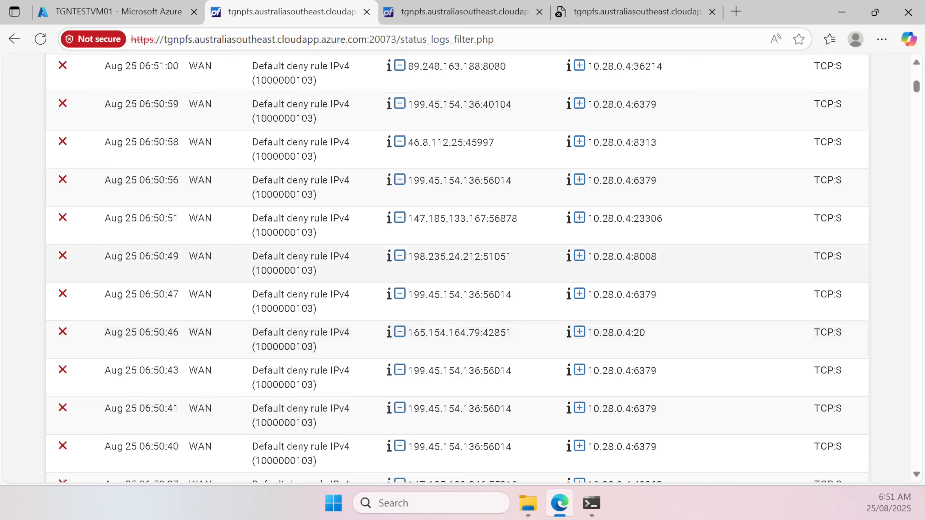
{"action": "scroll", "coordinate": [142, 330], "scroll_direction": "down", "scroll_amount": 5}
{"action": "scroll", "coordinate": [142, 330], "scroll_direction": "down", "scroll_amount": 5}
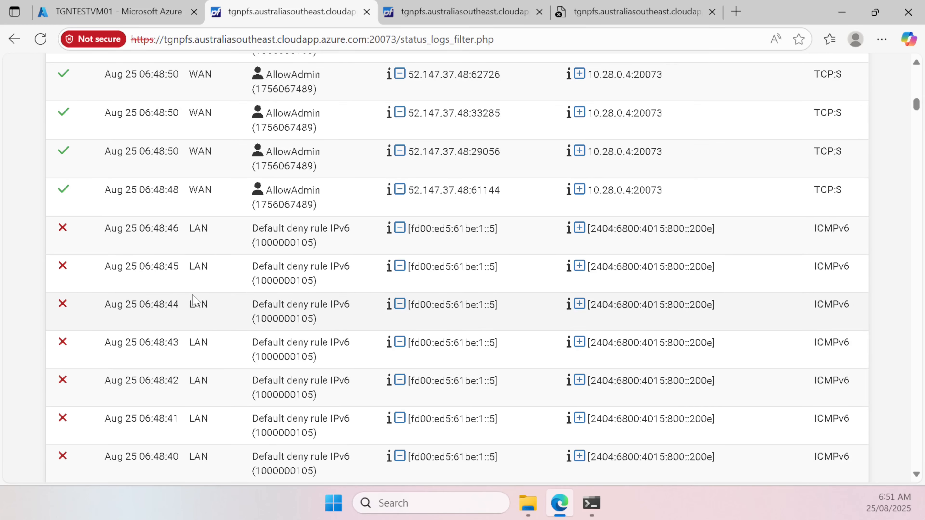
{"action": "scroll", "coordinate": [193, 301], "scroll_direction": "up", "scroll_amount": 20}
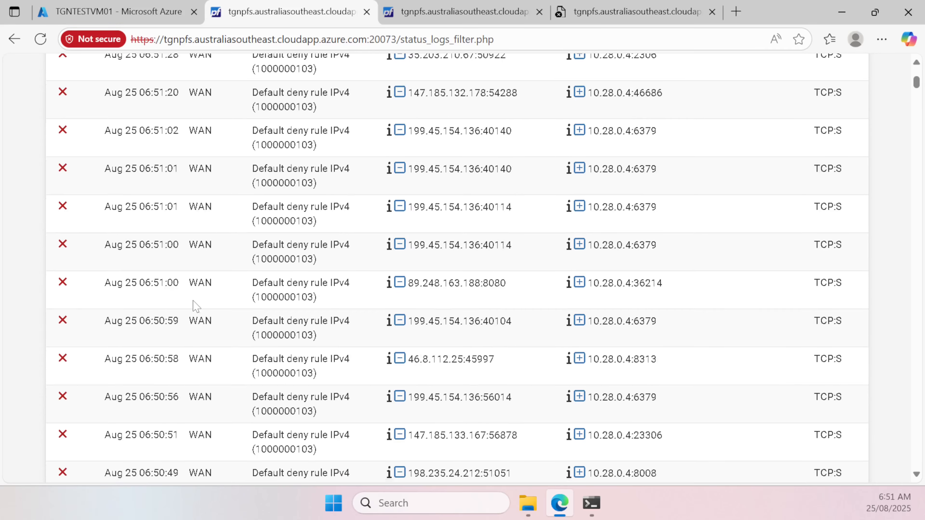
{"action": "scroll", "coordinate": [244, 323], "scroll_direction": "down", "scroll_amount": 5}
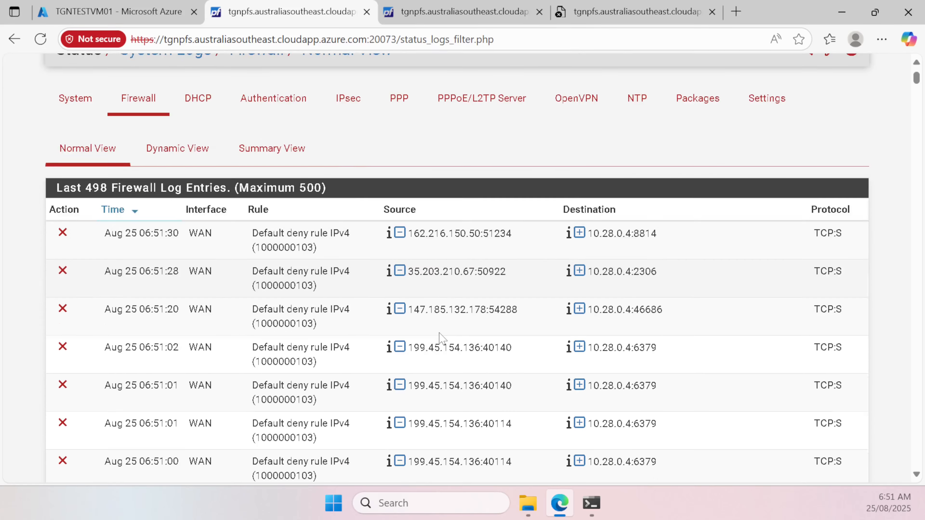
{"action": "scroll", "coordinate": [440, 340], "scroll_direction": "up", "scroll_amount": 3}
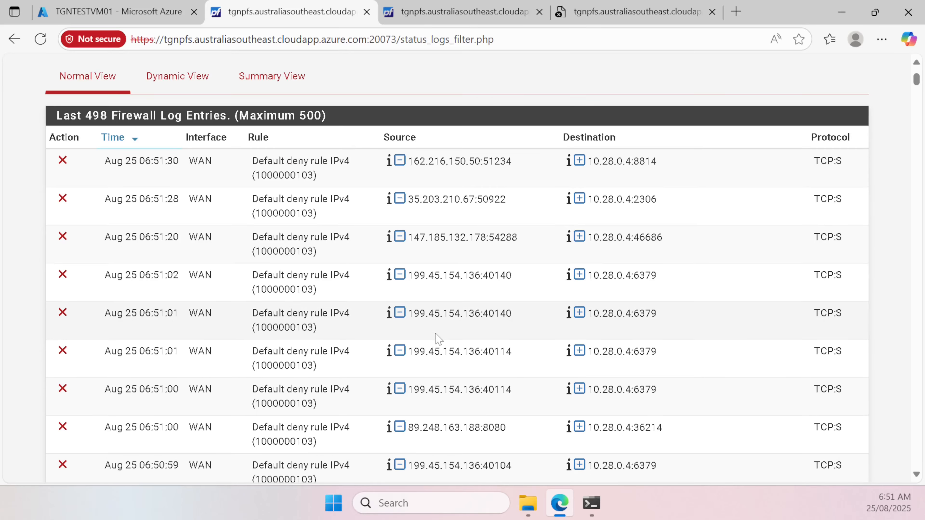
{"action": "scroll", "coordinate": [439, 339], "scroll_direction": "up", "scroll_amount": 3}
{"action": "scroll", "coordinate": [250, 321], "scroll_direction": "down", "scroll_amount": 20}
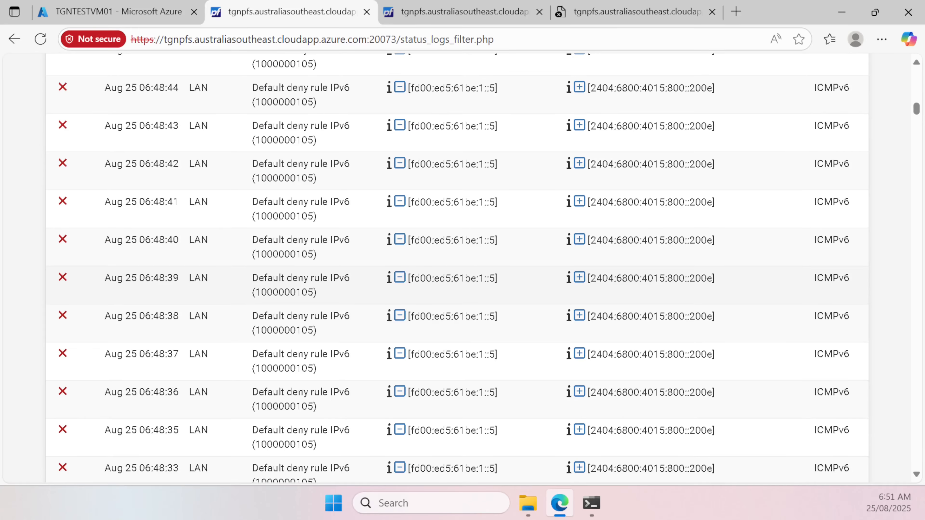
{"action": "scroll", "coordinate": [315, 279], "scroll_direction": "up", "scroll_amount": 20}
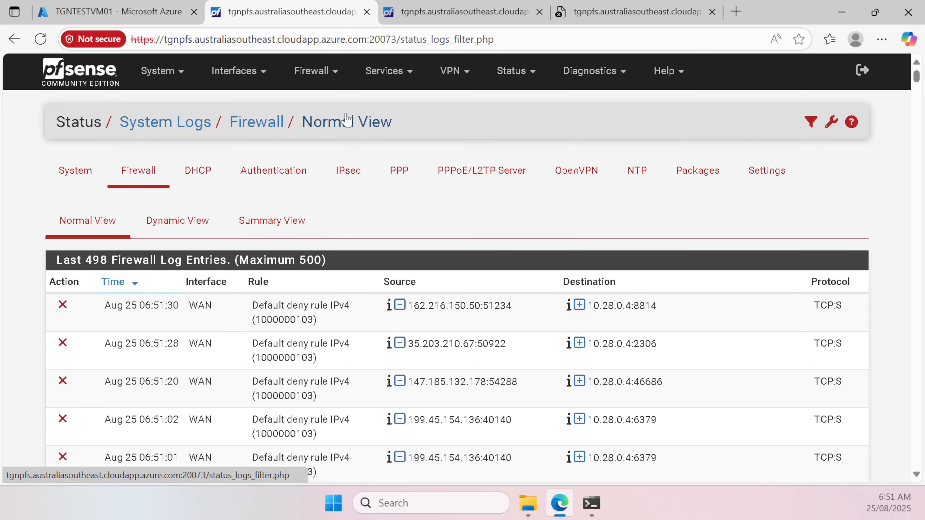
Step: Go from the LAN rules to the Outbound NAT settings page
{"action": "left_click", "coordinate": [327, 73]}
{"action": "left_click", "coordinate": [336, 154]}
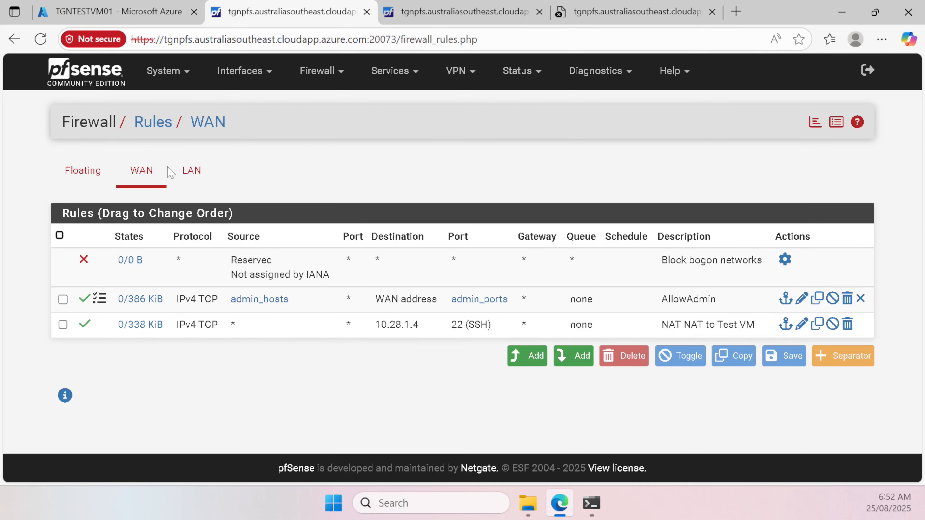
{"action": "left_click", "coordinate": [193, 171]}
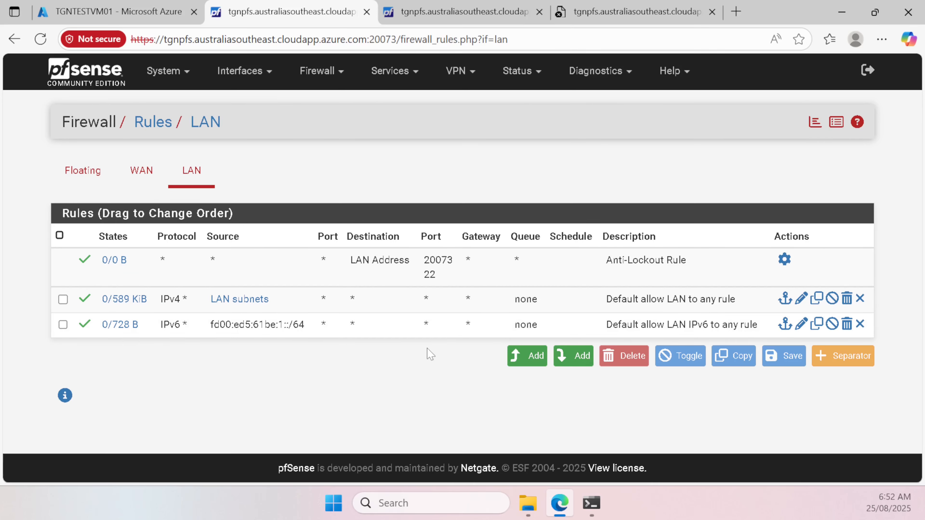
{"action": "left_click", "coordinate": [338, 73]}
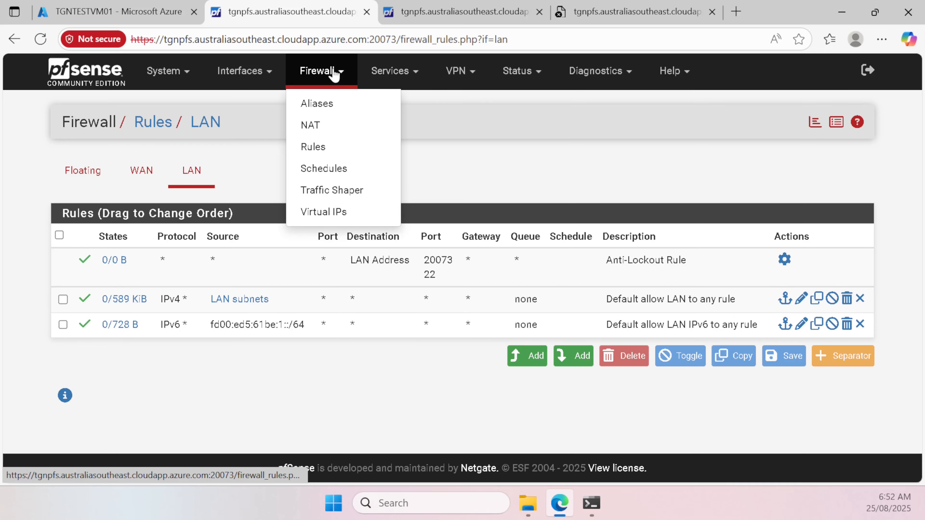
{"action": "left_click", "coordinate": [334, 126]}
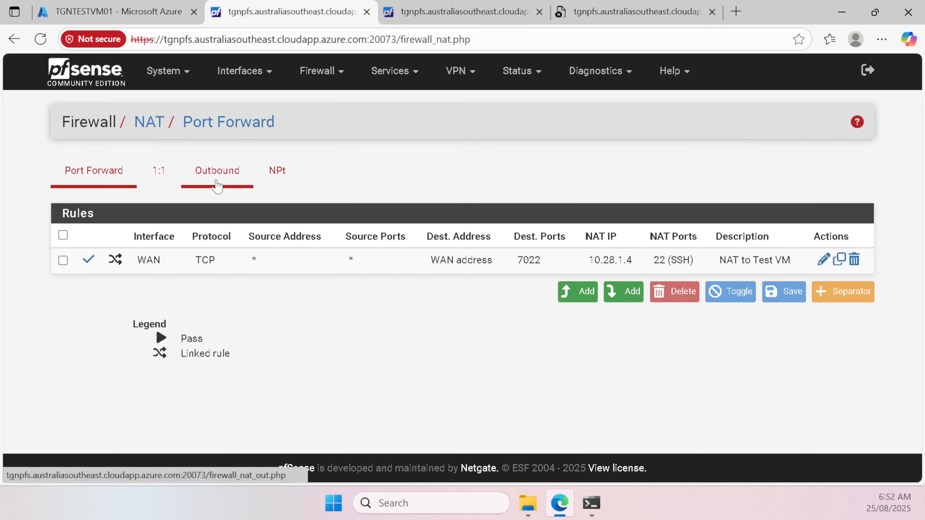
{"action": "left_click", "coordinate": [217, 171]}
Step: Select Hybrid Outbound NAT rule generation, save it, and apply the NAT change
{"action": "scroll", "coordinate": [364, 202], "scroll_direction": "down", "scroll_amount": 4}
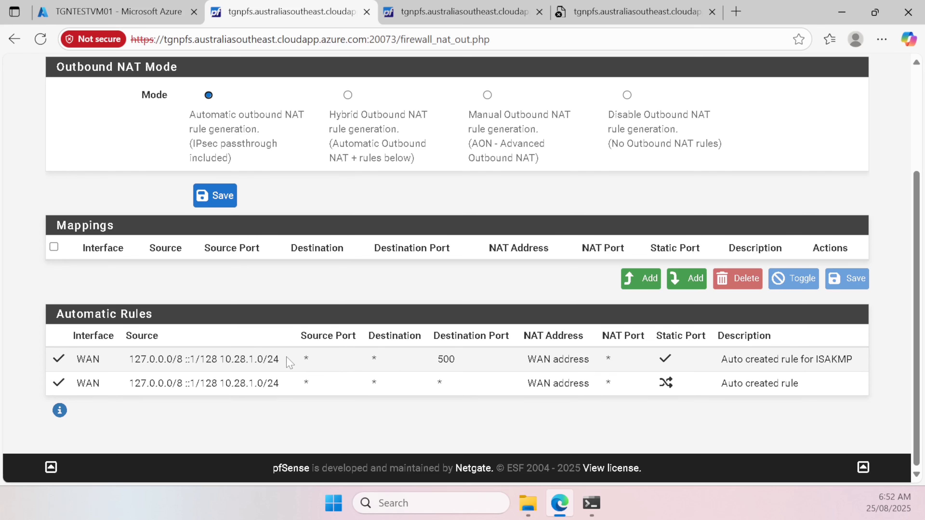
{"action": "scroll", "coordinate": [367, 210], "scroll_direction": "up", "scroll_amount": 2}
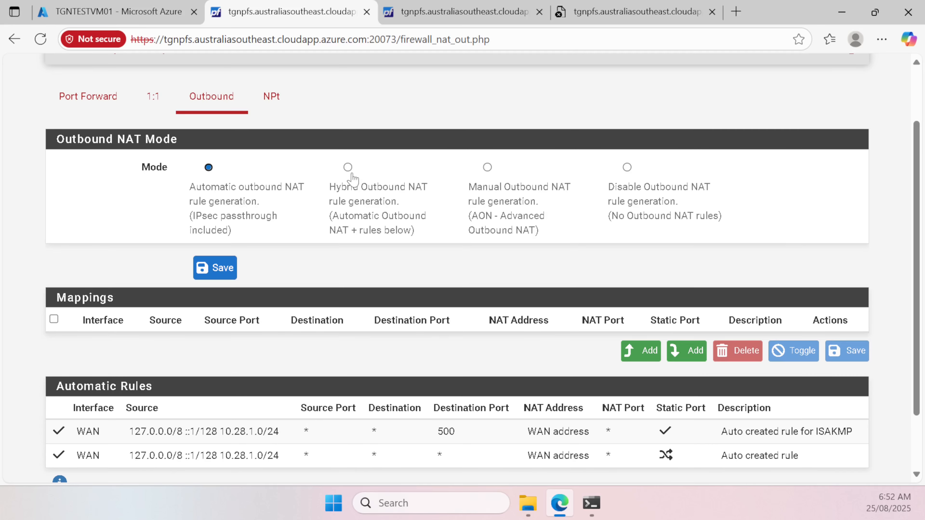
{"action": "scroll", "coordinate": [357, 265], "scroll_direction": "down", "scroll_amount": 2}
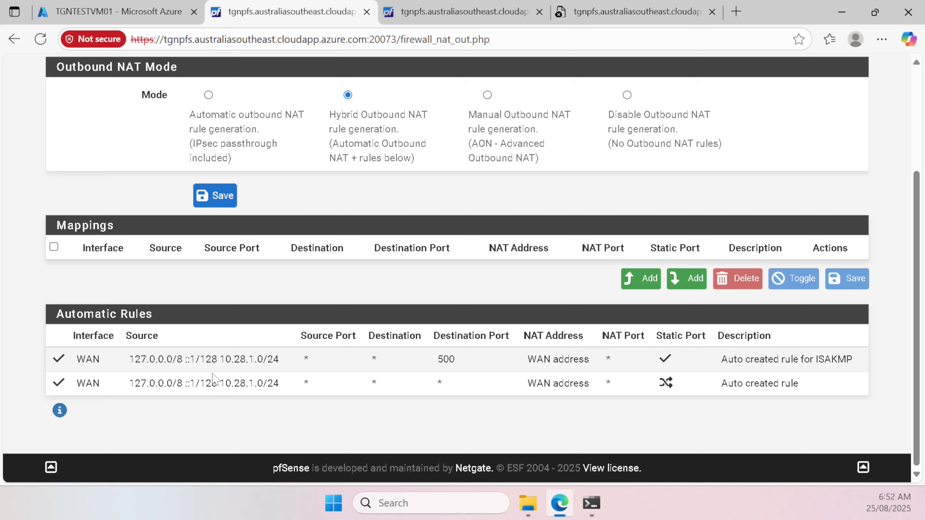
{"action": "left_click", "coordinate": [209, 198]}
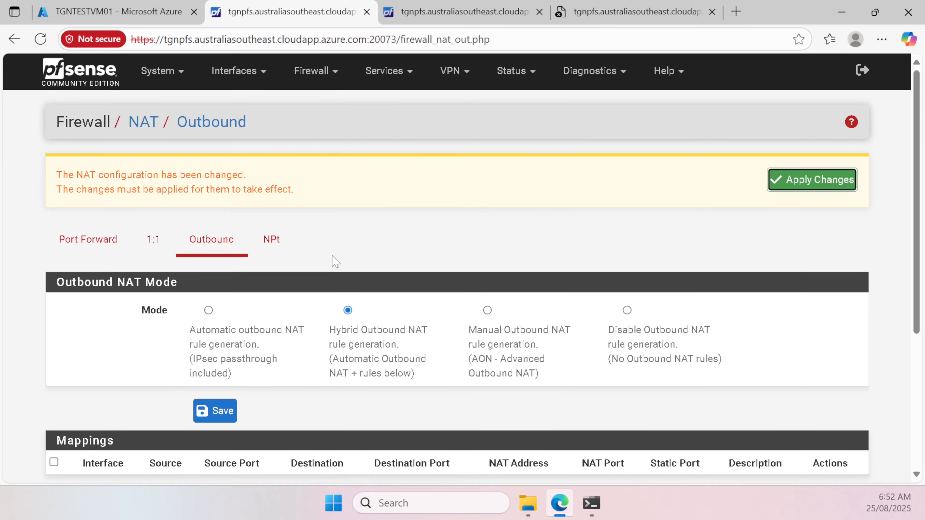
{"action": "scroll", "coordinate": [349, 256], "scroll_direction": "down", "scroll_amount": 4}
{"action": "scroll", "coordinate": [625, 136], "scroll_direction": "up", "scroll_amount": 5}
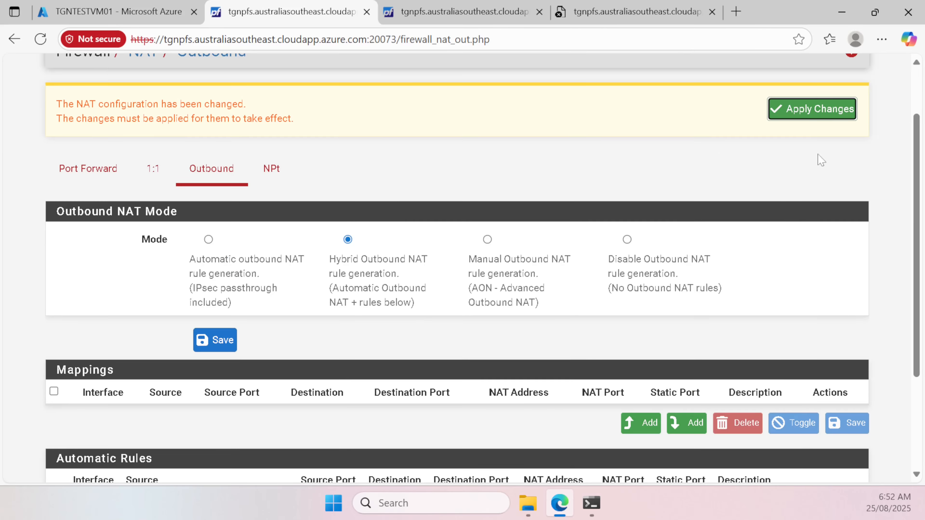
{"action": "left_click", "coordinate": [803, 108]}
{"action": "scroll", "coordinate": [324, 283], "scroll_direction": "down", "scroll_amount": 5}
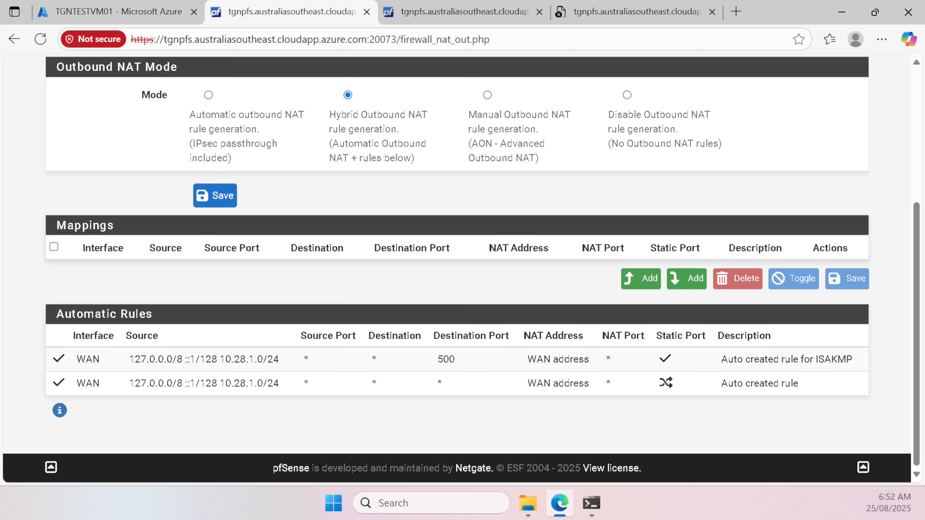
Step: Add an IPv6 outbound NAT mapping whose source network is fd00:ed5:61be:1::5
{"action": "left_click", "coordinate": [647, 278]}
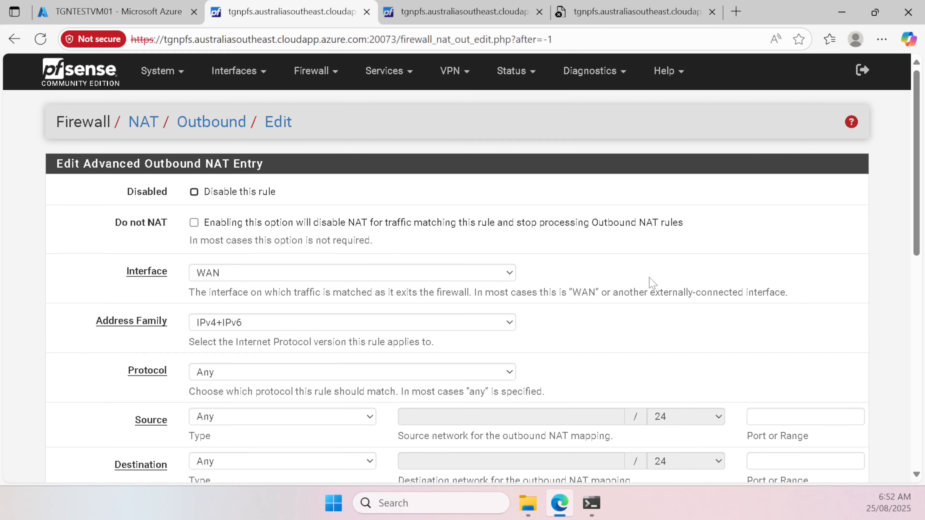
{"action": "scroll", "coordinate": [449, 260], "scroll_direction": "down", "scroll_amount": 2}
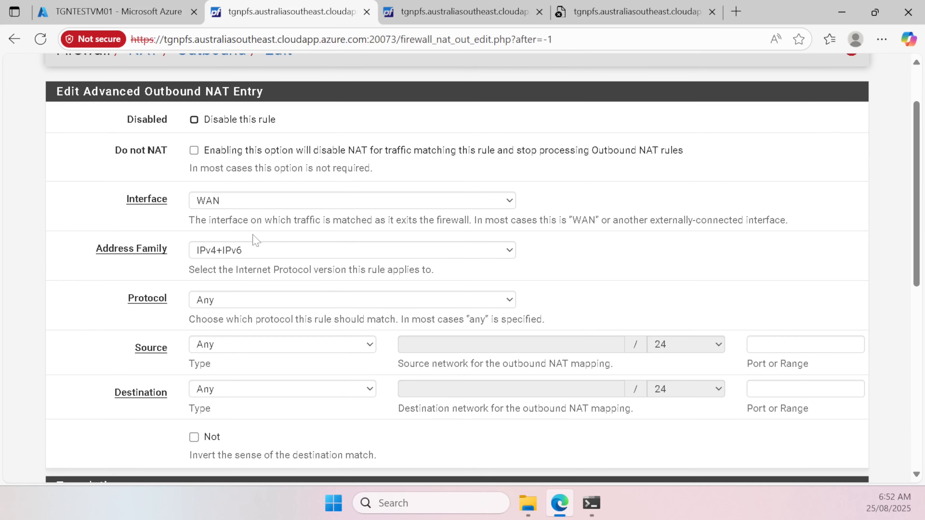
{"action": "left_click", "coordinate": [308, 255]}
{"action": "left_click", "coordinate": [284, 288]}
{"action": "scroll", "coordinate": [383, 257], "scroll_direction": "down", "scroll_amount": 2}
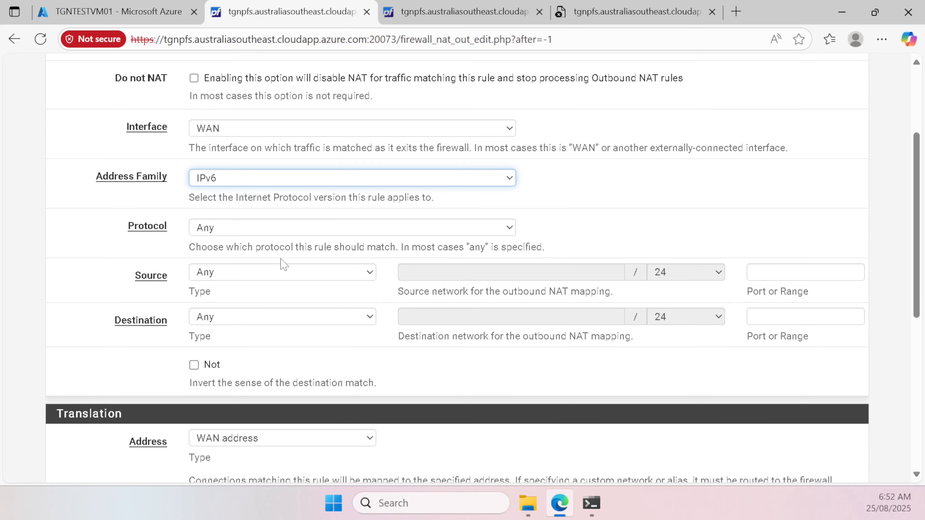
{"action": "left_click", "coordinate": [337, 276]}
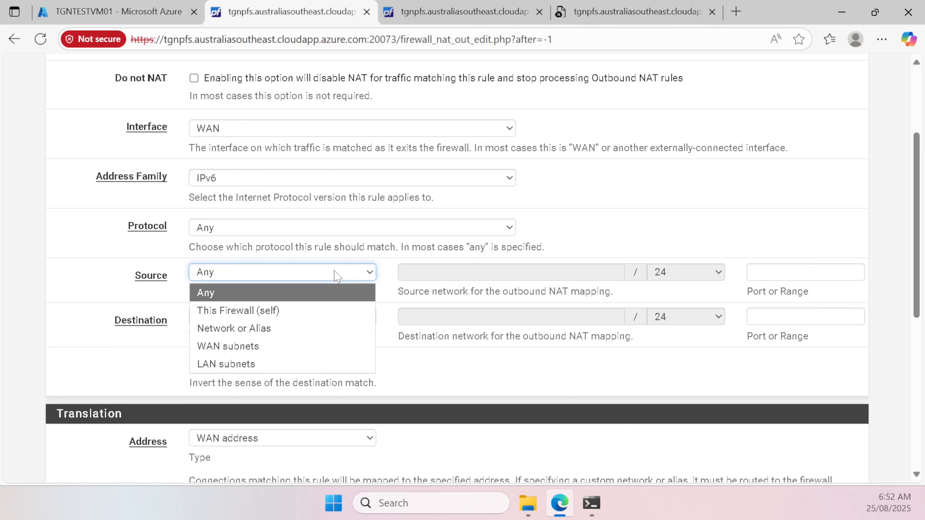
{"action": "left_click", "coordinate": [283, 328]}
{"action": "left_click", "coordinate": [490, 273]}
{"action": "type", "text": "fd00:ed5:61be:1::5"}
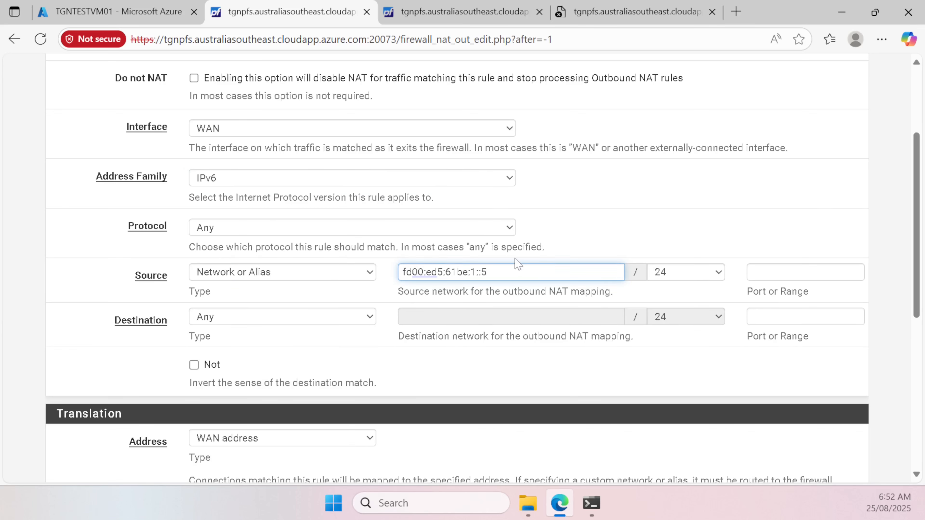
Step: Set the source prefix to /64, describe it 'NAT IPv6 LAN Subnet', then save and apply
{"action": "left_click", "coordinate": [714, 273]}
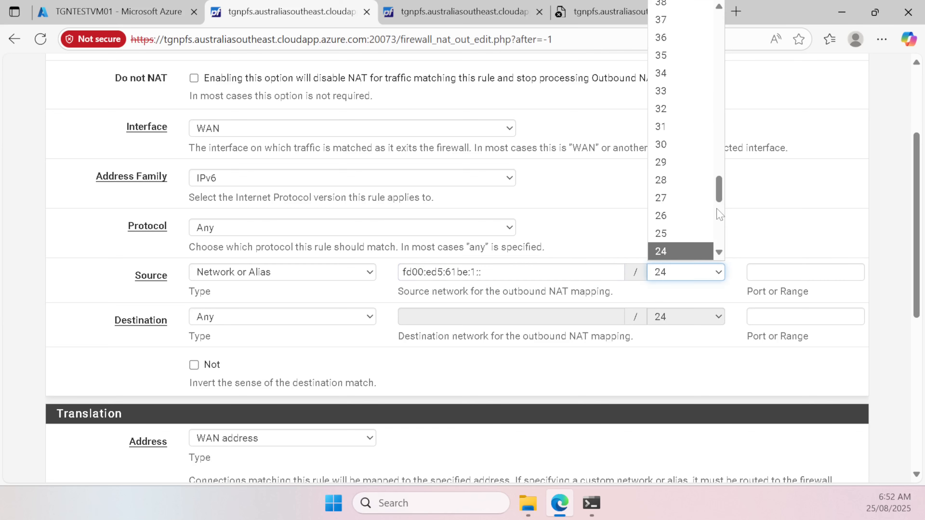
{"action": "scroll", "coordinate": [711, 200], "scroll_direction": "up", "scroll_amount": 15}
{"action": "scroll", "coordinate": [711, 200], "scroll_direction": "down", "scroll_amount": 4}
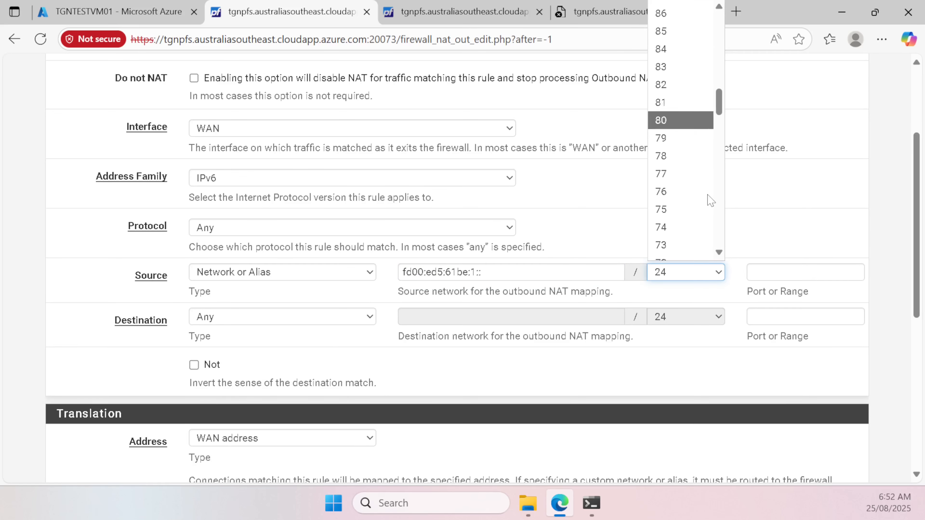
{"action": "scroll", "coordinate": [710, 200], "scroll_direction": "down", "scroll_amount": 1}
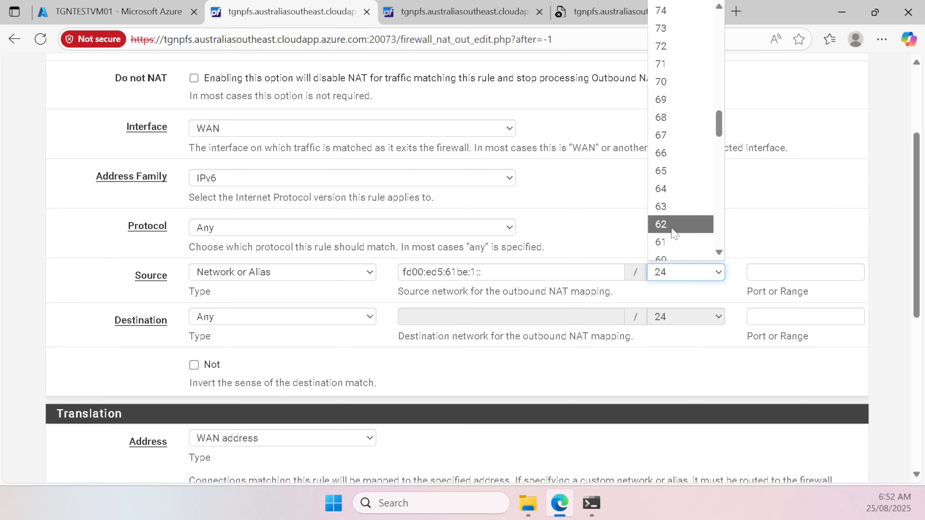
{"action": "left_click", "coordinate": [677, 189]}
{"action": "scroll", "coordinate": [582, 257], "scroll_direction": "down", "scroll_amount": 2}
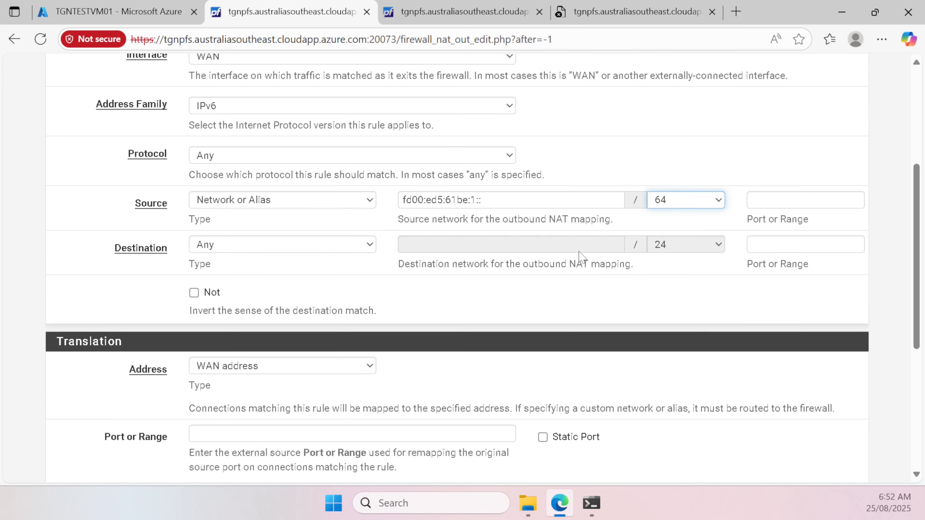
{"action": "scroll", "coordinate": [391, 332], "scroll_direction": "down", "scroll_amount": 2}
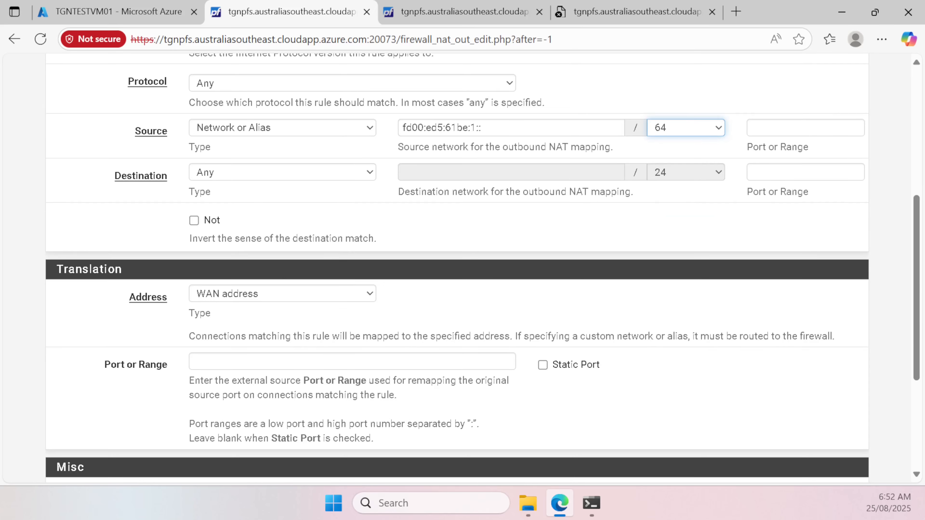
{"action": "scroll", "coordinate": [306, 345], "scroll_direction": "down", "scroll_amount": 5}
{"action": "left_click", "coordinate": [306, 350]}
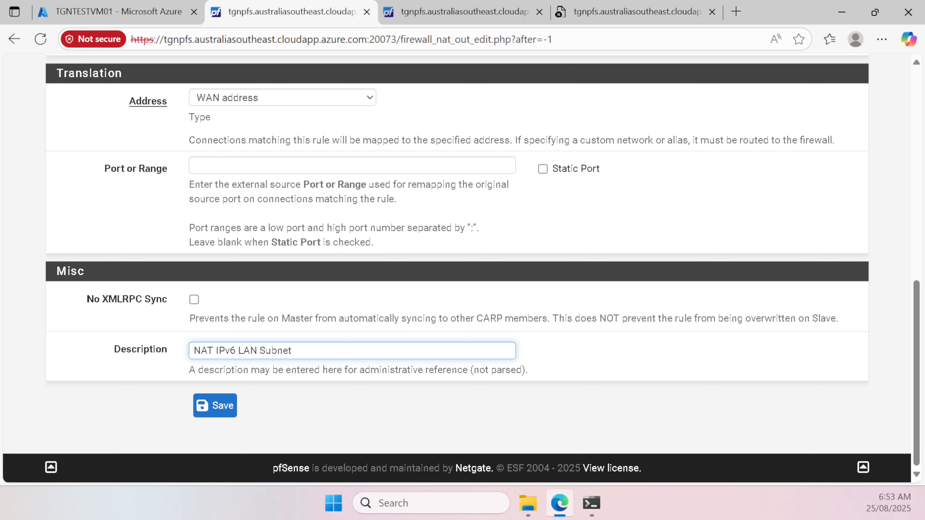
{"action": "left_click", "coordinate": [215, 406]}
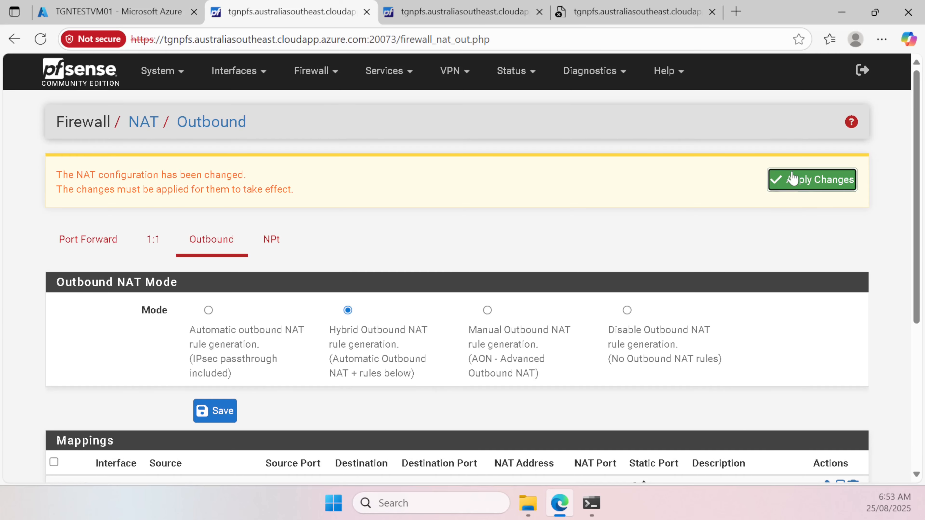
{"action": "left_click", "coordinate": [792, 179]}
Step: Rerun the ping to ipv6.google.com on the test VM, stopping it after five replies
{"action": "mouse_move", "coordinate": [592, 503]}
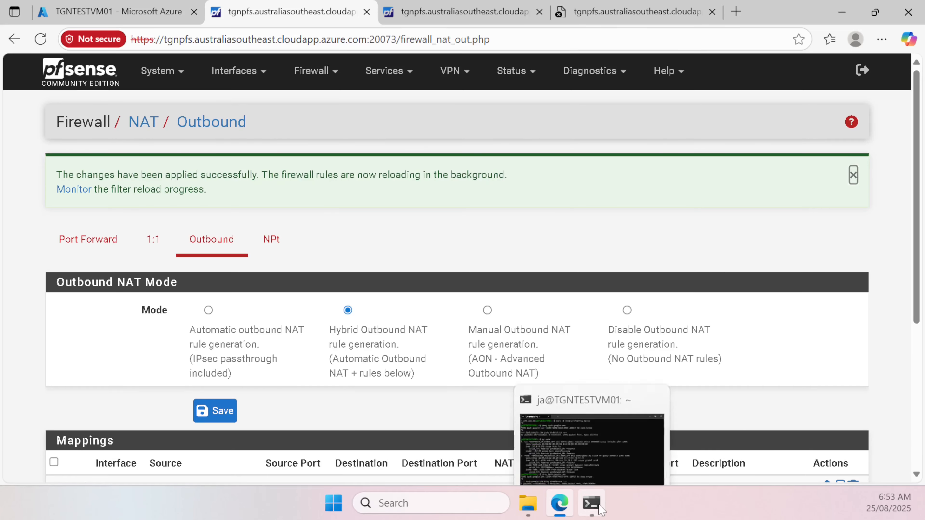
{"action": "left_click", "coordinate": [530, 391]}
{"action": "key", "text": "Up"}
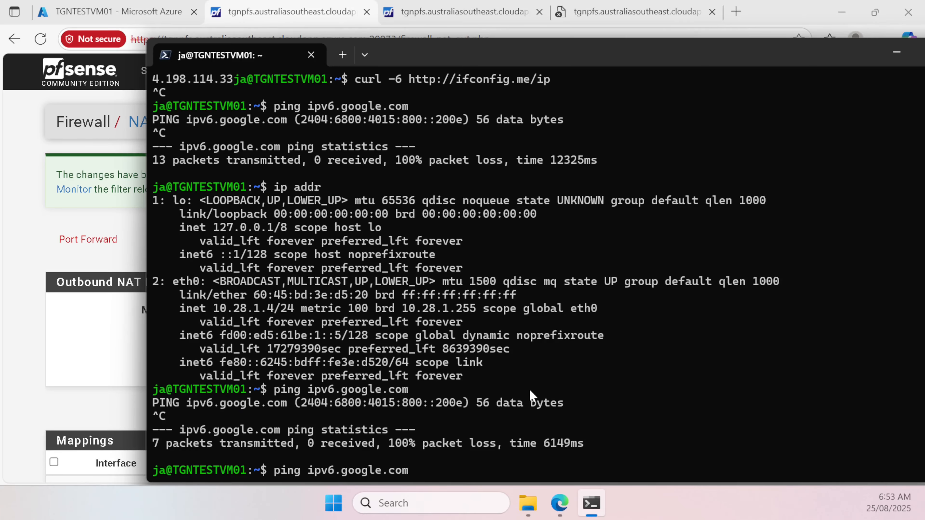
{"action": "key", "text": "Return"}
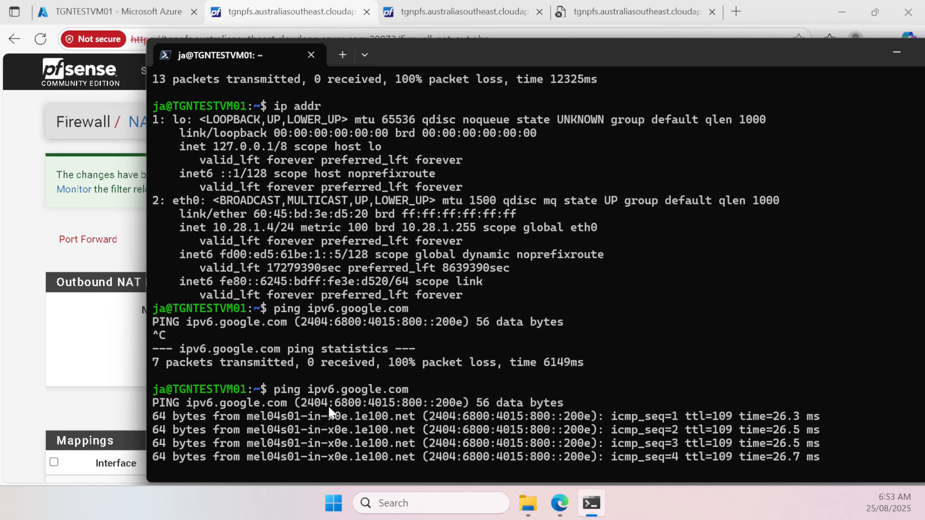
{"action": "key", "text": "ctrl+c"}
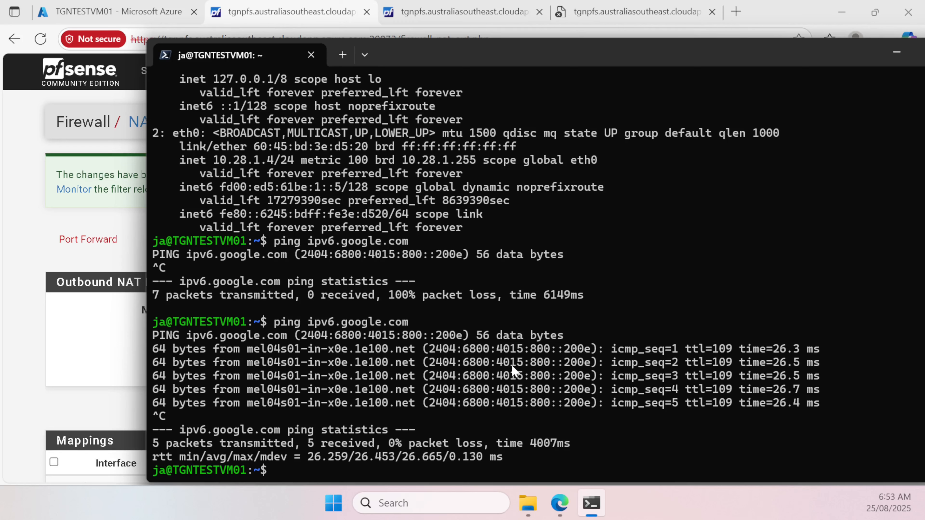
{"action": "key", "text": "Up"}
{"action": "key", "text": "Up"}
{"action": "key", "text": "Up"}
{"action": "key", "text": "Up"}
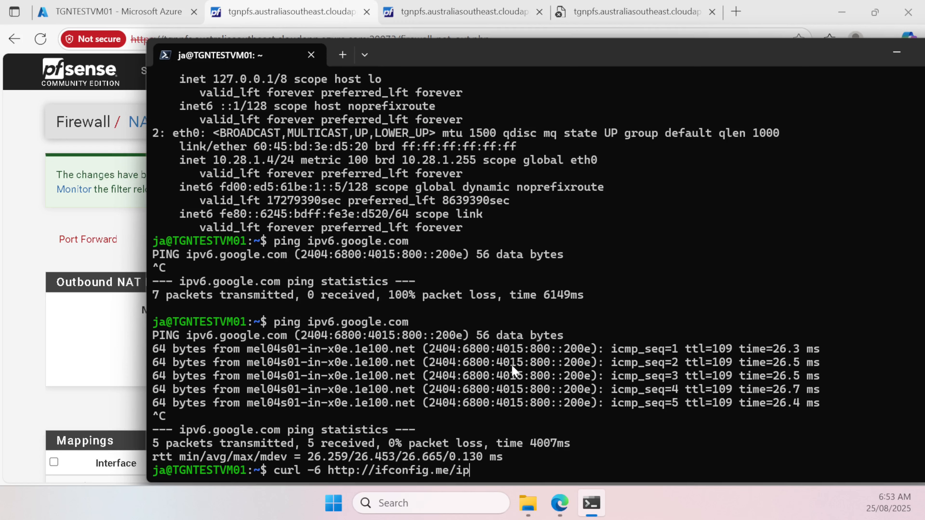
{"action": "key", "text": "Return"}
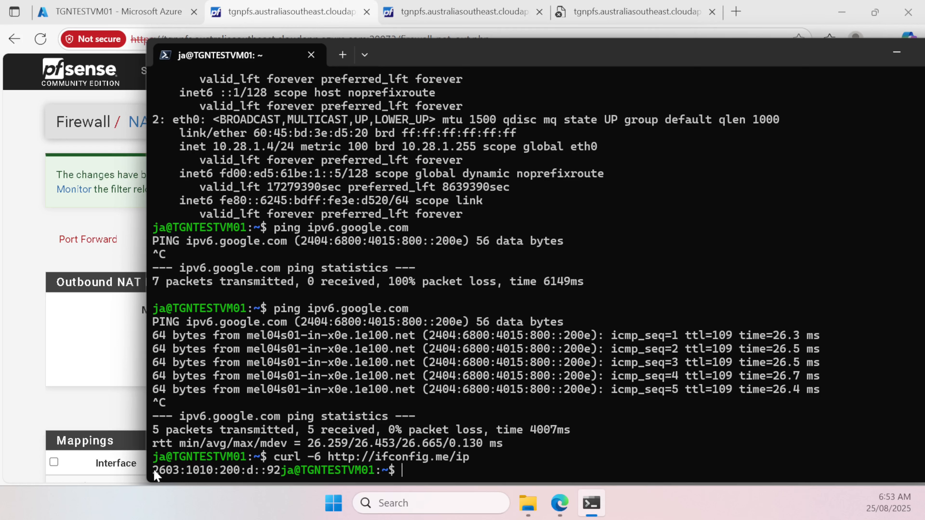
{"action": "left_click_drag", "start_coordinate": [154, 471], "coordinate": [280, 471]}
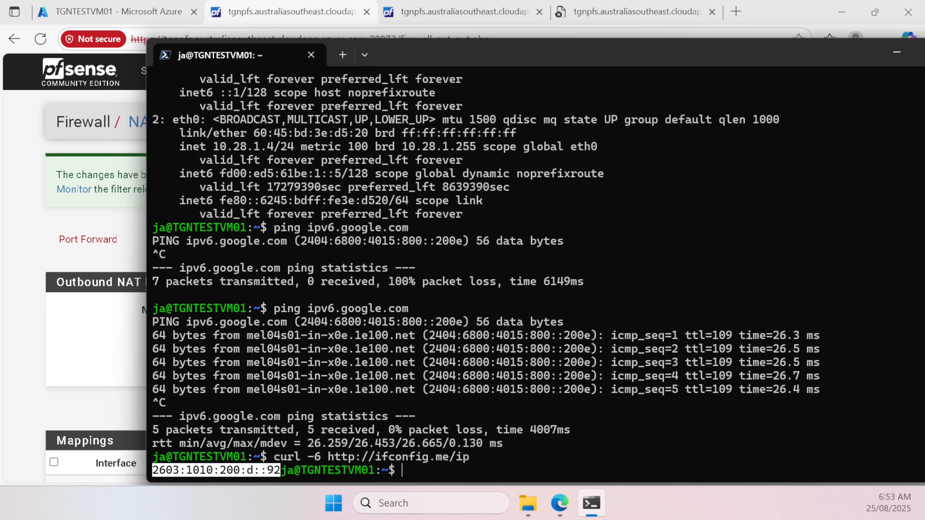
{"action": "left_click", "coordinate": [116, 414]}
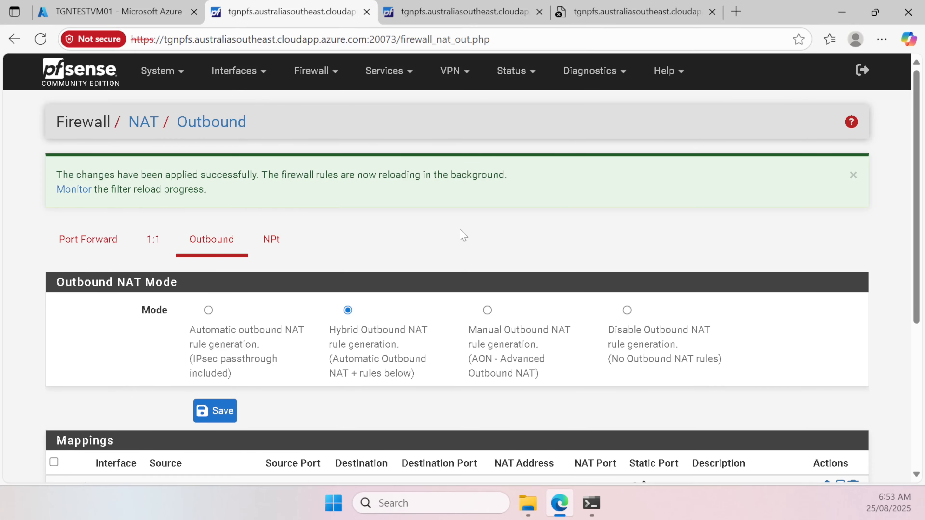
Step: Navigate through Firewall to the NAT Port Forward rules page
{"action": "left_click", "coordinate": [317, 73]}
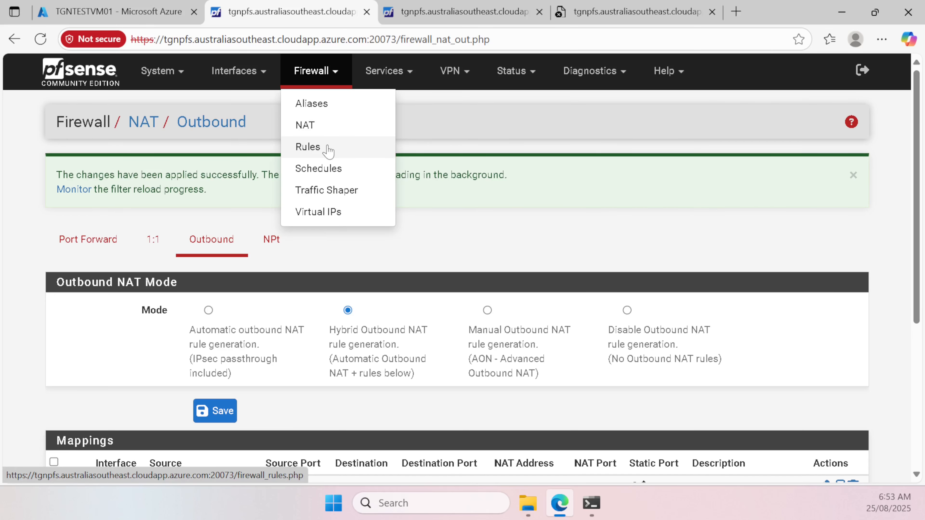
{"action": "left_click", "coordinate": [329, 149]}
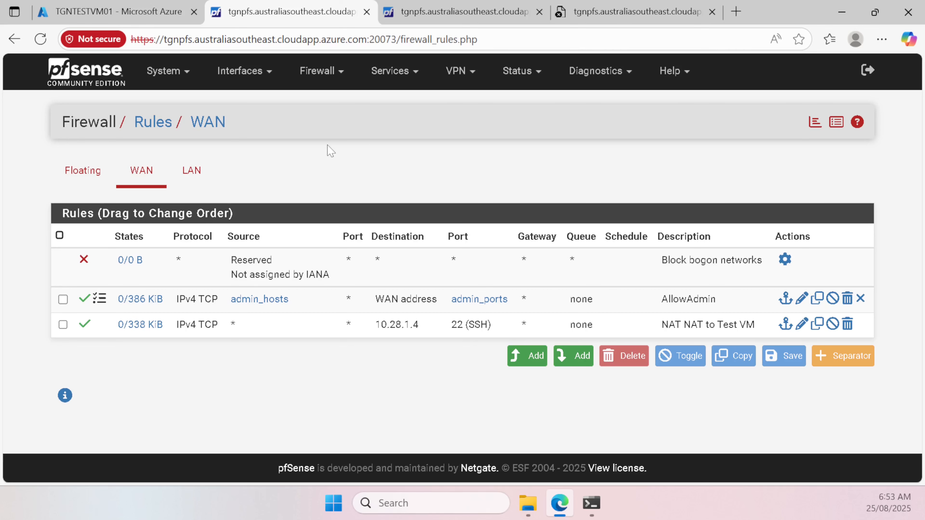
{"action": "left_click", "coordinate": [319, 72]}
{"action": "left_click", "coordinate": [334, 128]}
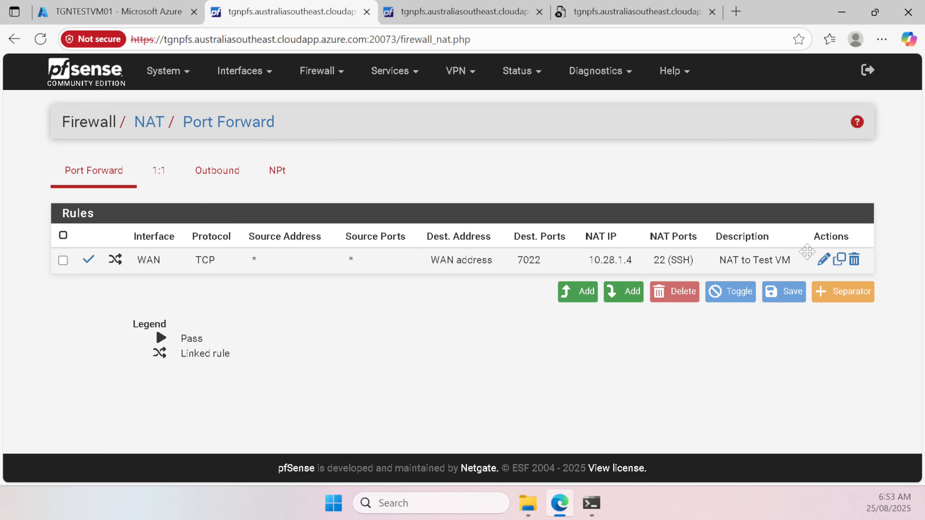
Step: Duplicate the 'NAT to Test VM' port forward and change its destination port from 7022 to HTTP
{"action": "left_click", "coordinate": [843, 262]}
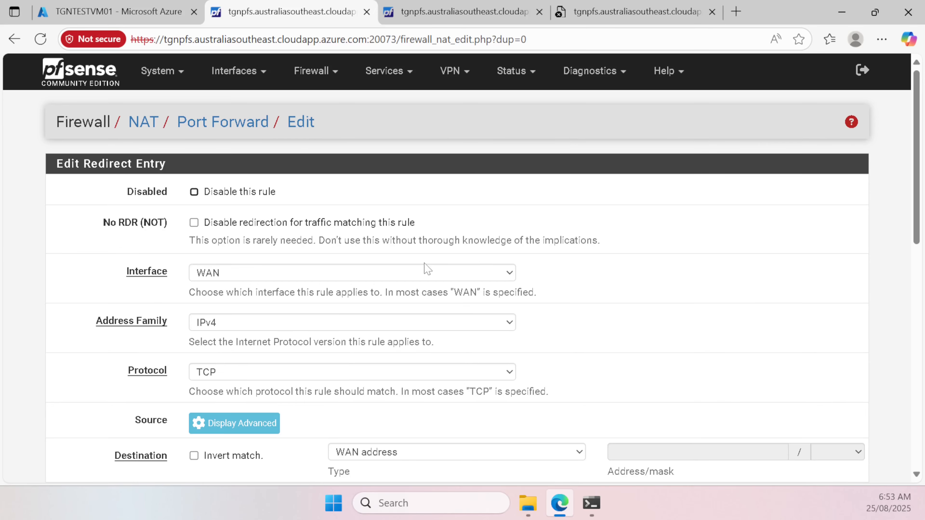
{"action": "scroll", "coordinate": [427, 269], "scroll_direction": "down", "scroll_amount": 3}
{"action": "scroll", "coordinate": [441, 241], "scroll_direction": "down", "scroll_amount": 2}
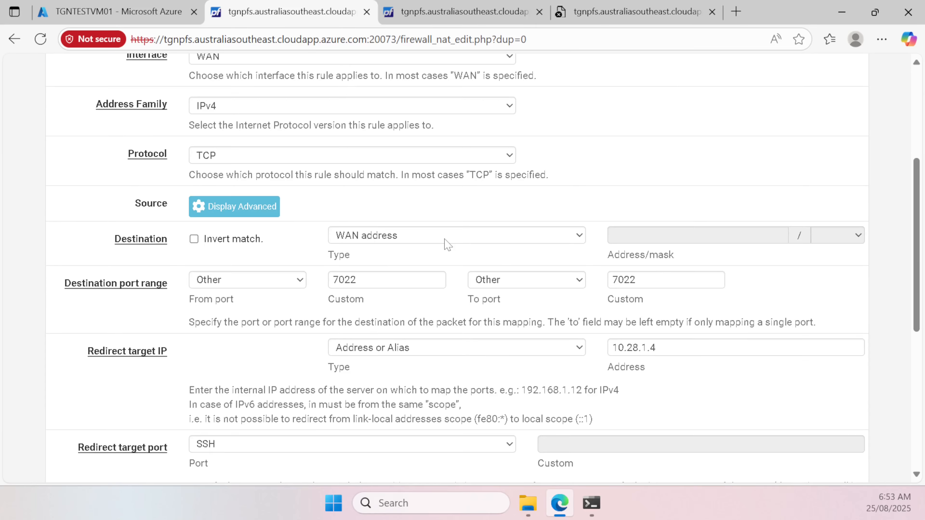
{"action": "left_click", "coordinate": [423, 279]}
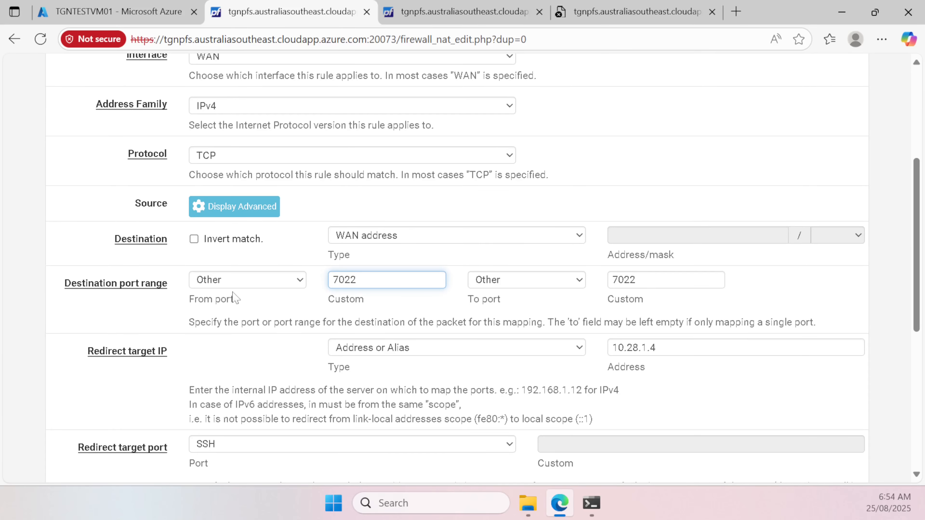
{"action": "left_click", "coordinate": [264, 286]}
{"action": "left_click", "coordinate": [259, 140]}
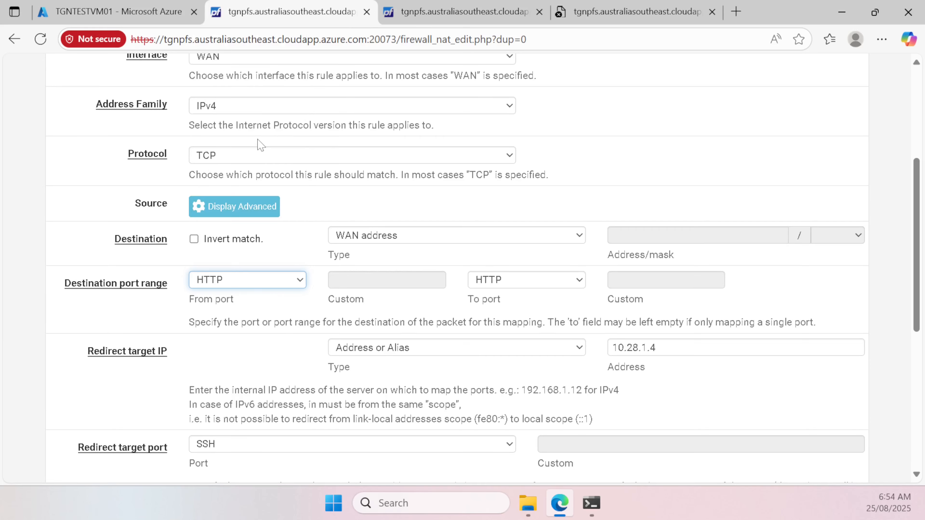
{"action": "scroll", "coordinate": [445, 317], "scroll_direction": "down", "scroll_amount": 2}
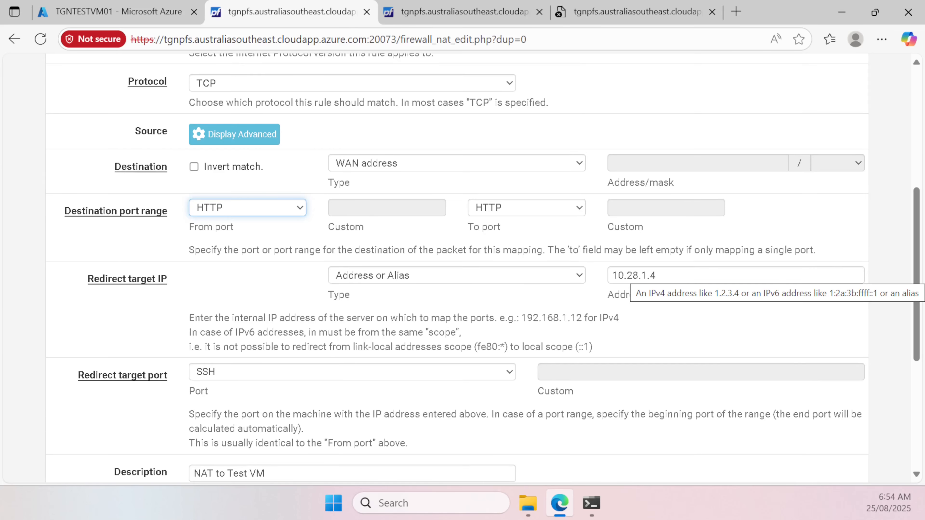
{"action": "scroll", "coordinate": [462, 270], "scroll_direction": "down", "scroll_amount": 2}
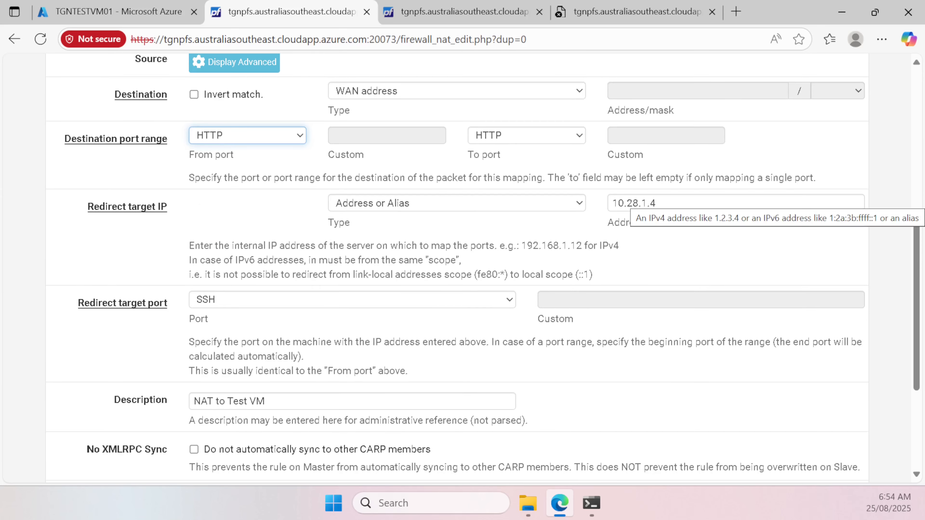
Step: Set the redirect target port to HTTP, describe it 'NAT to Test VM HTTP', and save
{"action": "left_click", "coordinate": [392, 302]}
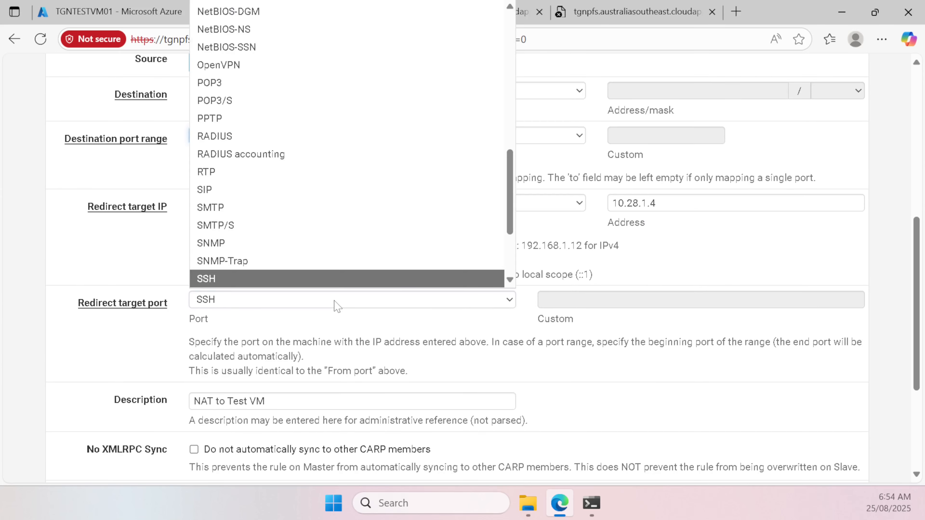
{"action": "scroll", "coordinate": [277, 81], "scroll_direction": "up", "scroll_amount": 8}
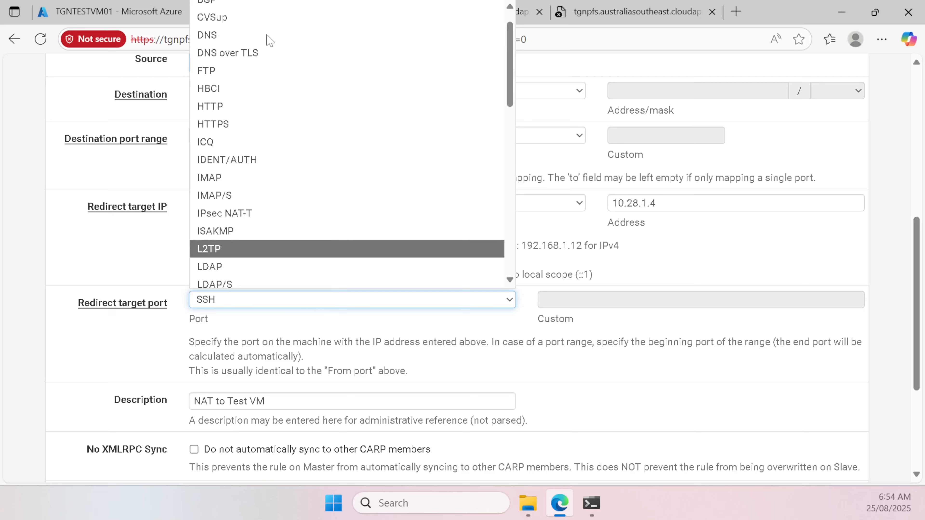
{"action": "left_click", "coordinate": [248, 109]}
{"action": "scroll", "coordinate": [142, 406], "scroll_direction": "down", "scroll_amount": 5}
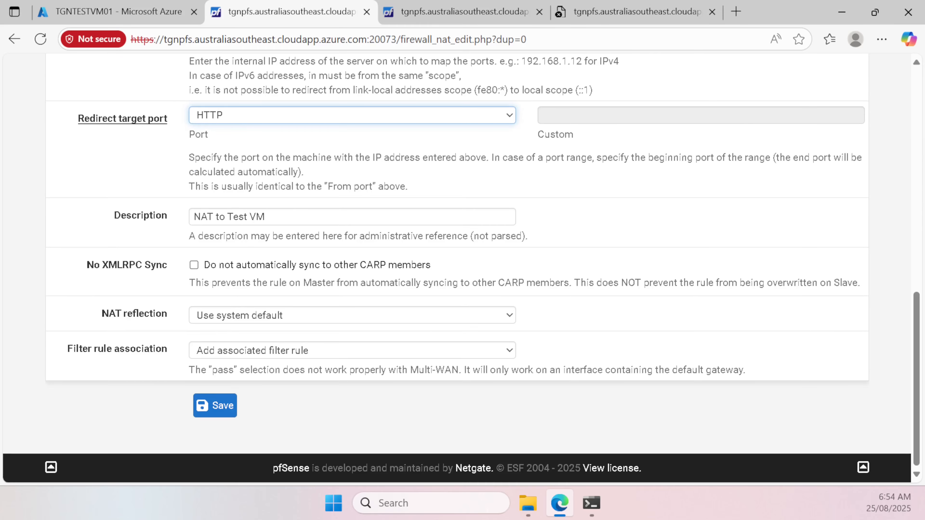
{"action": "left_click", "coordinate": [267, 216]}
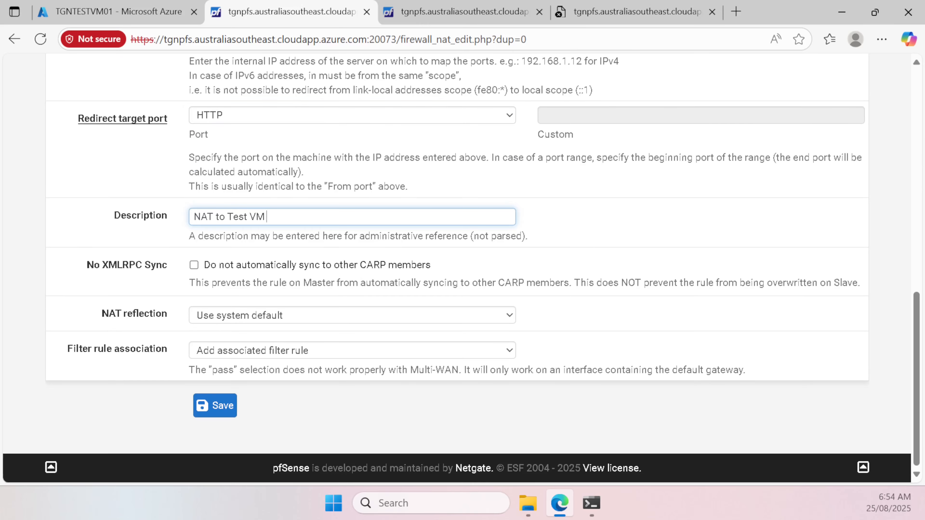
{"action": "left_click", "coordinate": [223, 405]}
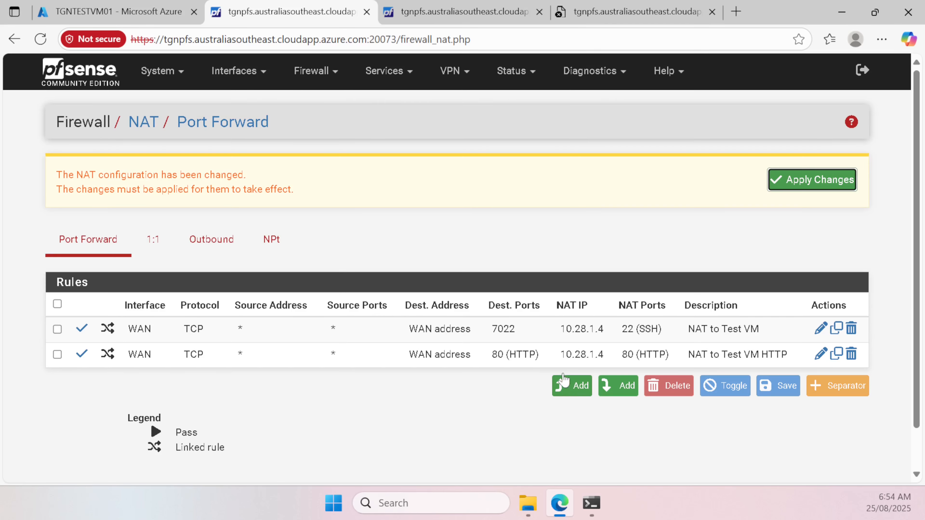
Step: Duplicate the HTTP port forward, switch it to IPv6, and select the 10.28.1.4 target address
{"action": "left_click", "coordinate": [837, 356]}
{"action": "scroll", "coordinate": [364, 270], "scroll_direction": "down", "scroll_amount": 4}
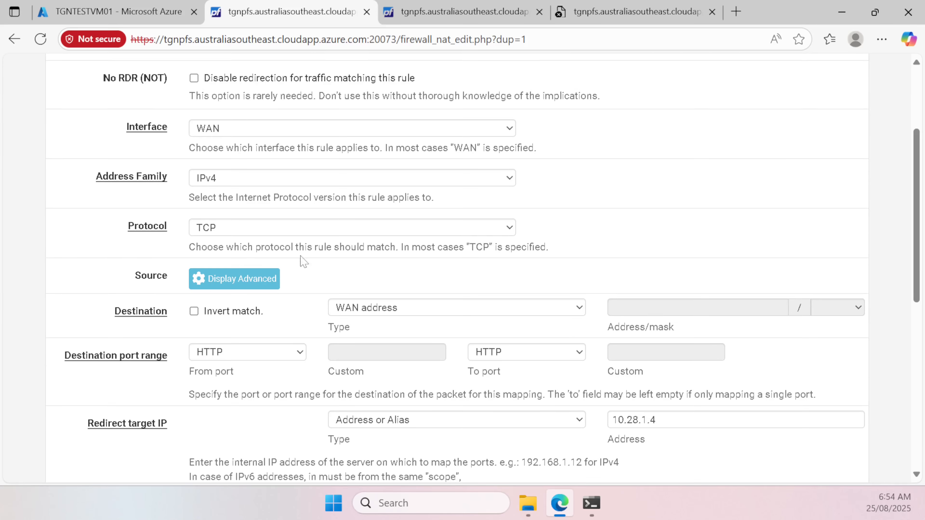
{"action": "left_click", "coordinate": [287, 179]}
{"action": "left_click", "coordinate": [242, 218]}
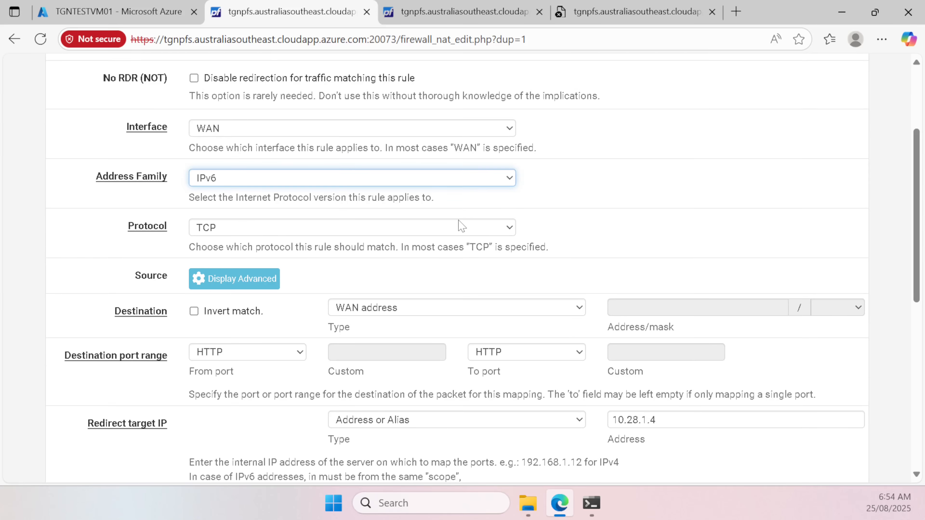
{"action": "scroll", "coordinate": [460, 231], "scroll_direction": "down", "scroll_amount": 2}
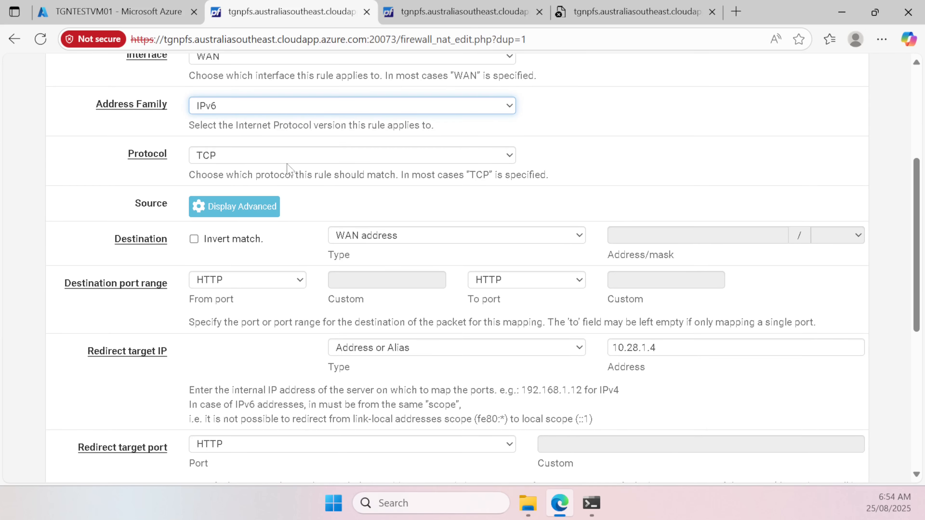
{"action": "left_click_drag", "start_coordinate": [674, 348], "coordinate": [531, 347]}
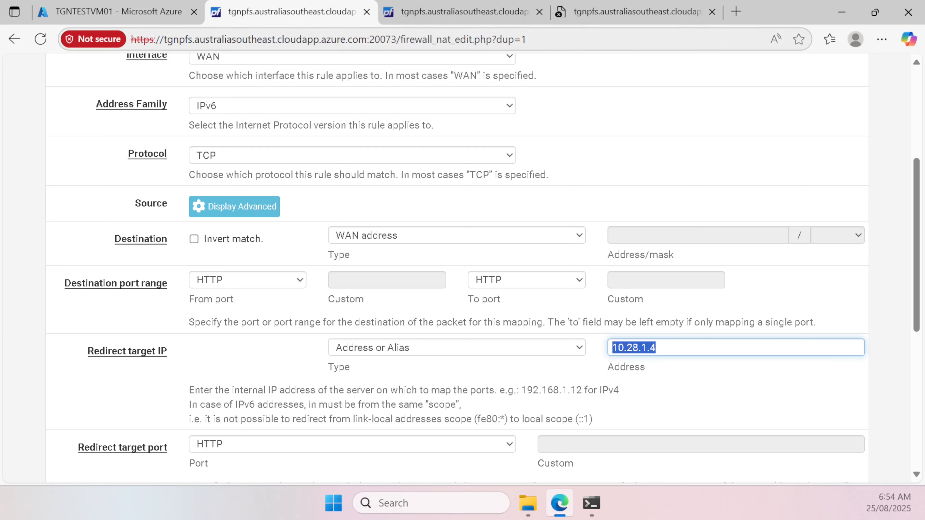
Step: Run ip addr on the test VM and copy its fd00:ed5:61be:1::5 address
{"action": "left_click", "coordinate": [590, 504]}
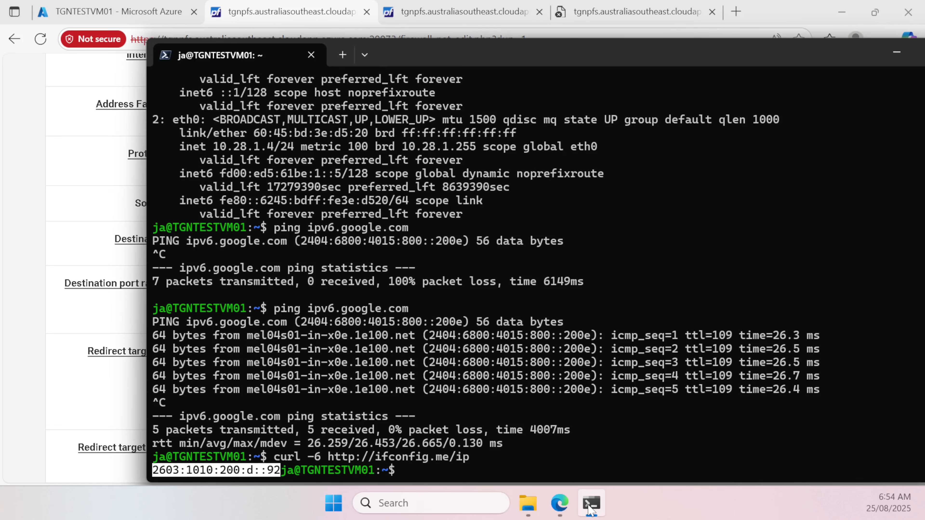
{"action": "type", "text": "ip add"}
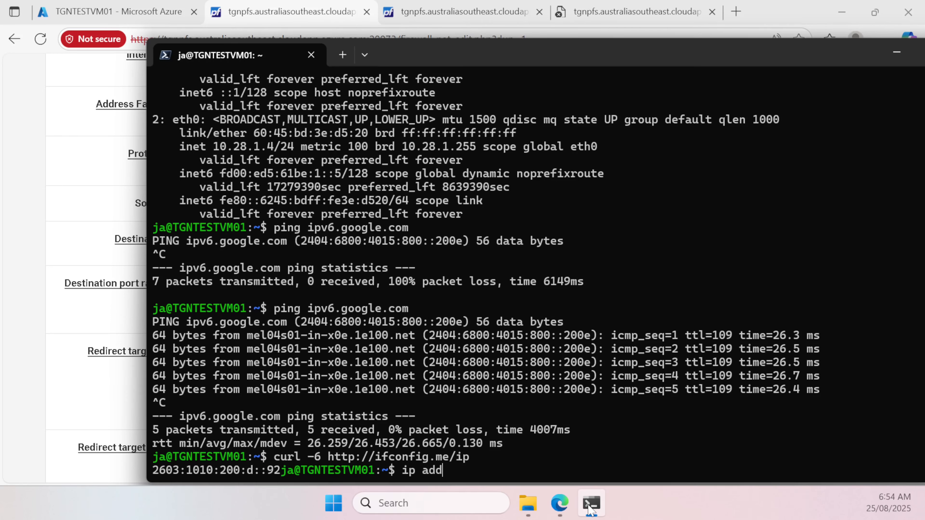
{"action": "type", "text": "r"}
{"action": "key", "text": "Return"}
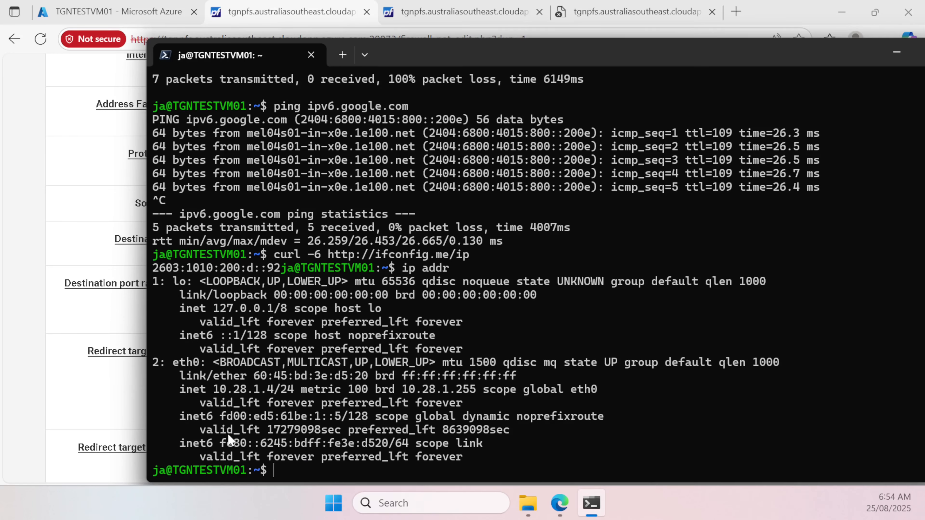
{"action": "left_click_drag", "start_coordinate": [220, 416], "coordinate": [339, 423]}
{"action": "key", "text": "ctrl+c"}
Step: Make fd00:ed5:61be:1::5 the redirect target, describe it 'NAT to Test VM HTTP IPv6', then save and apply
{"action": "left_click", "coordinate": [98, 381]}
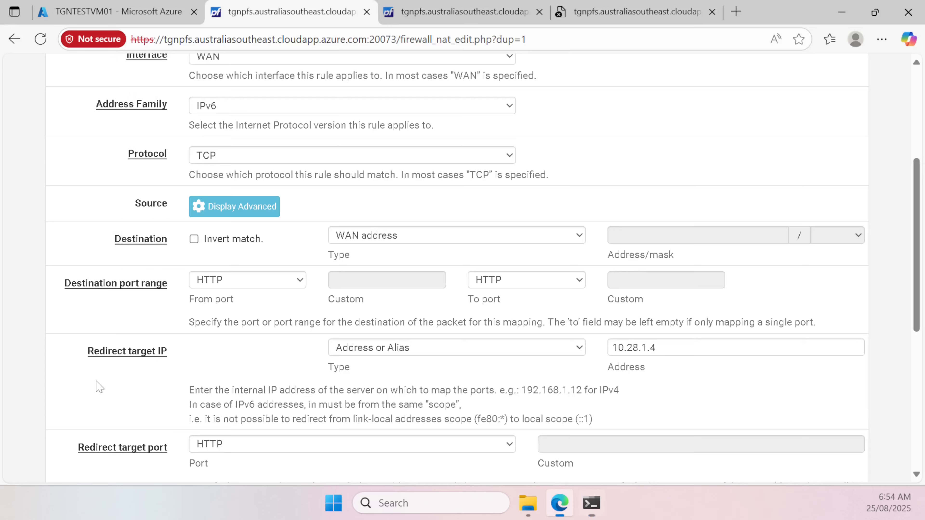
{"action": "left_click_drag", "start_coordinate": [667, 348], "coordinate": [450, 359]}
{"action": "key", "text": "ctrl+v"}
{"action": "scroll", "coordinate": [513, 387], "scroll_direction": "down", "scroll_amount": 3}
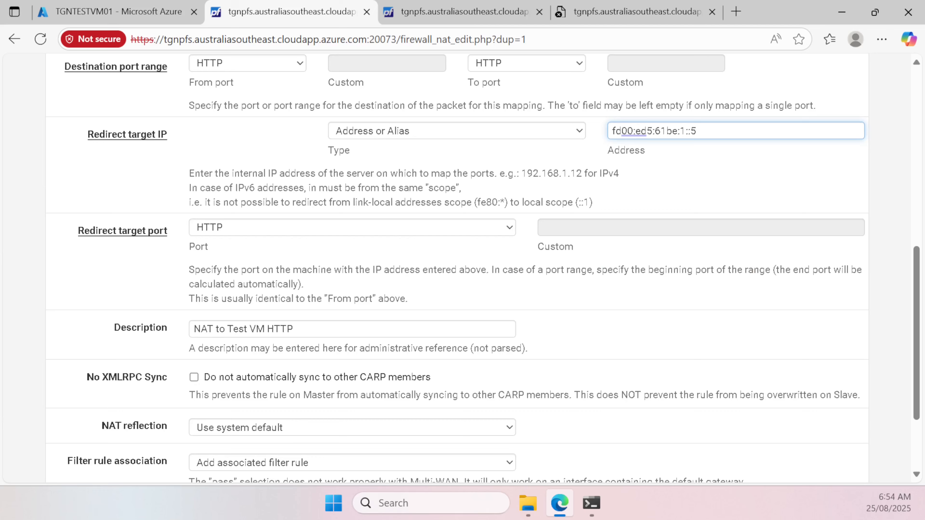
{"action": "scroll", "coordinate": [430, 339], "scroll_direction": "up", "scroll_amount": 1}
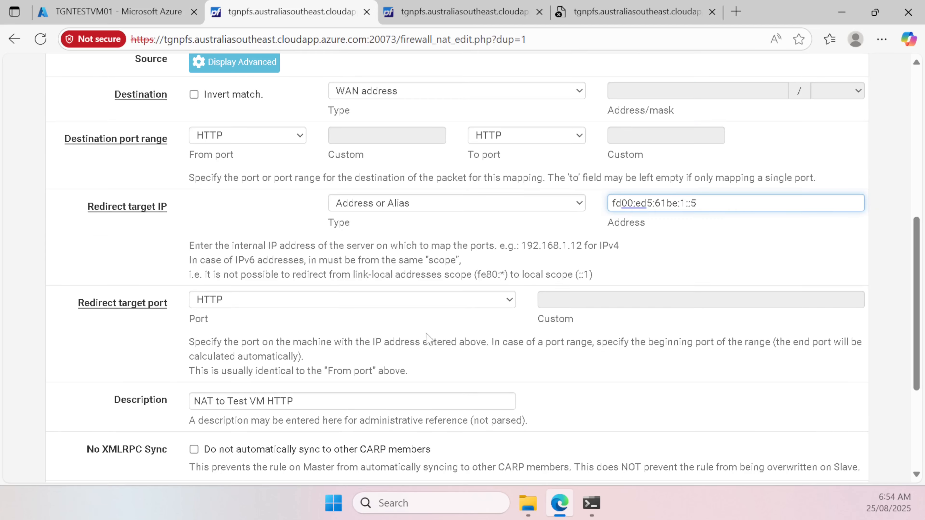
{"action": "scroll", "coordinate": [430, 339], "scroll_direction": "down", "scroll_amount": 4}
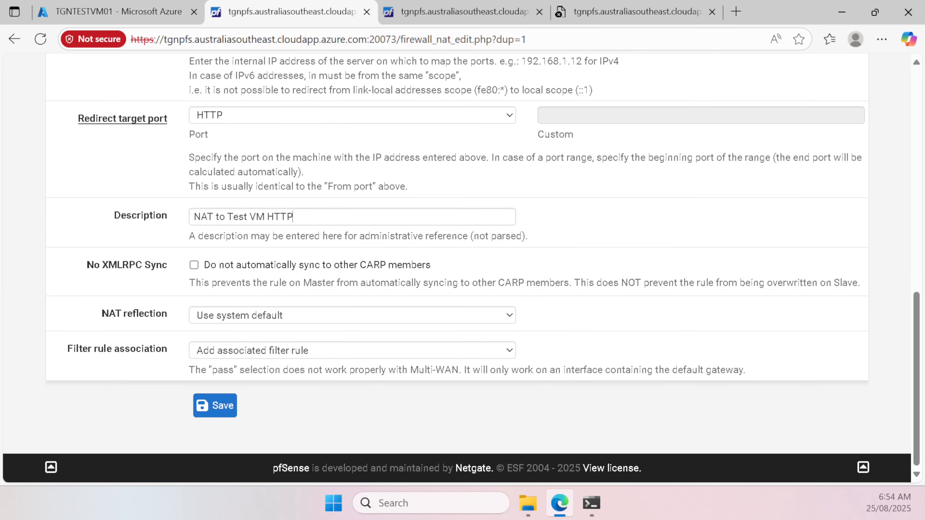
{"action": "left_click", "coordinate": [294, 216]}
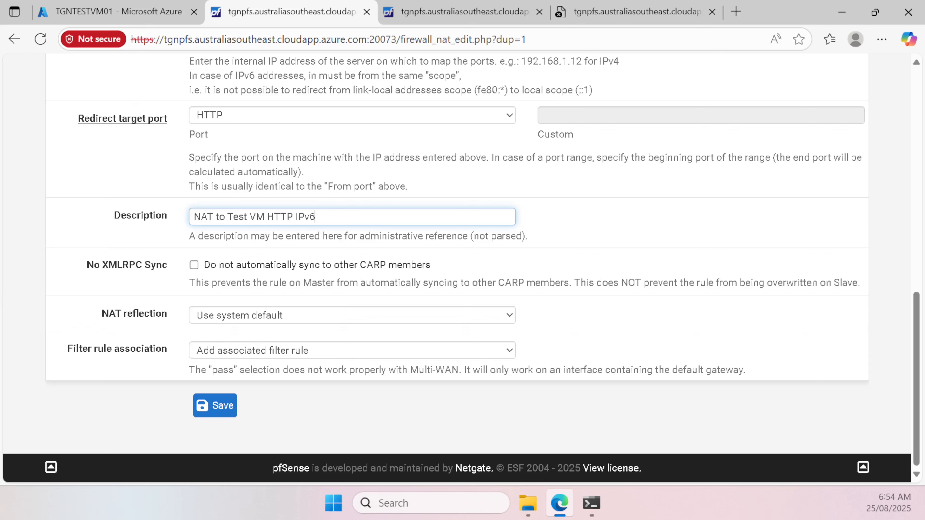
{"action": "left_click", "coordinate": [214, 406]}
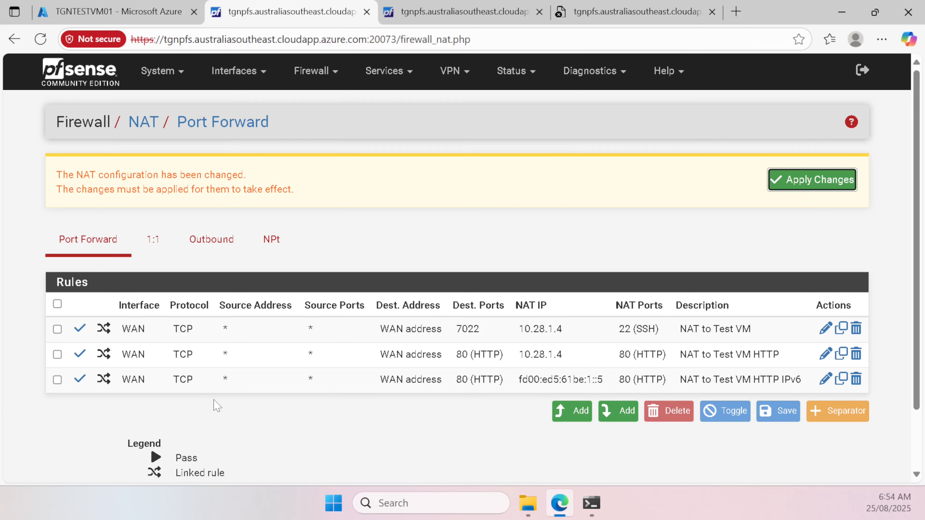
{"action": "left_click", "coordinate": [841, 175]}
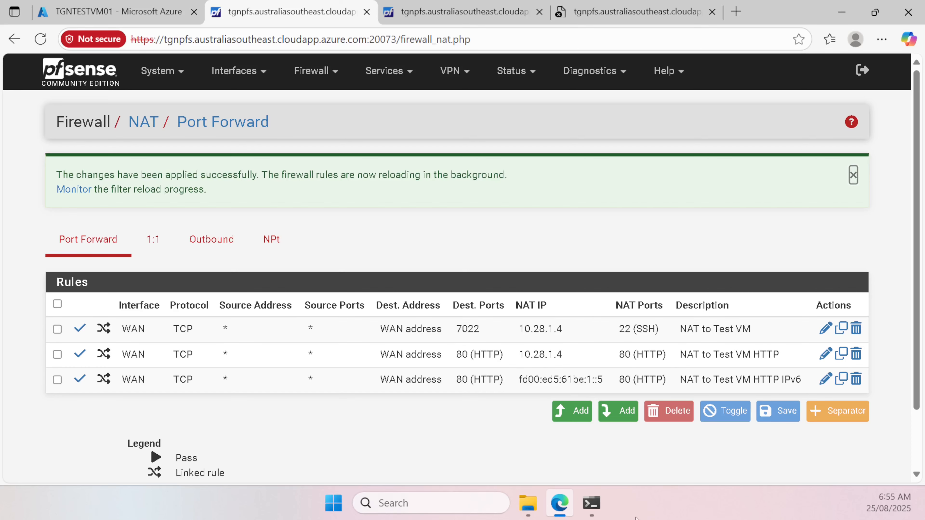
{"action": "left_click", "coordinate": [601, 507]}
{"action": "key", "text": "Up"}
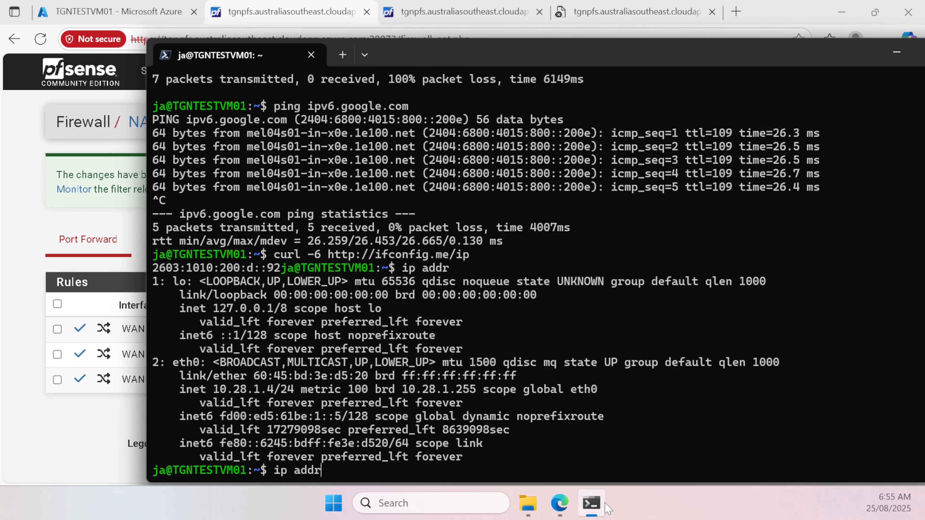
{"action": "key", "text": "Up"}
{"action": "key", "text": "Return"}
{"action": "key", "text": "Up"}
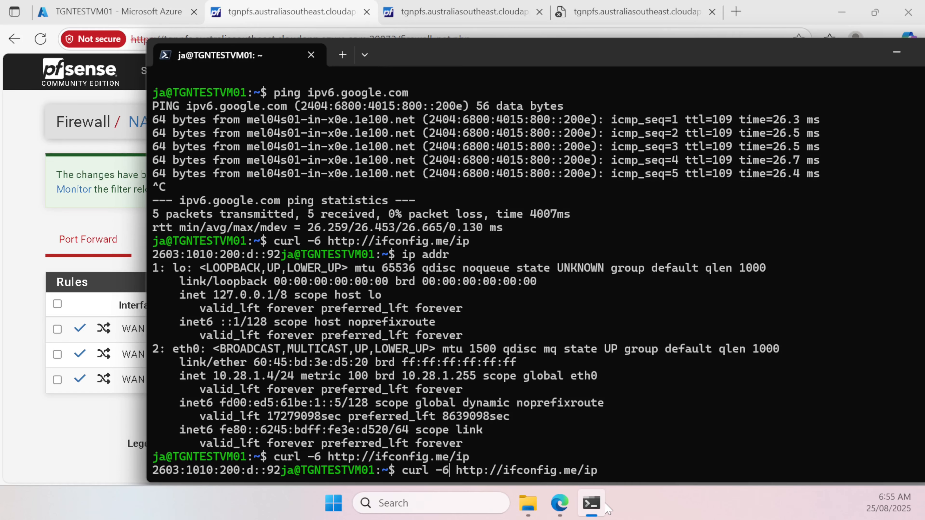
{"action": "key", "text": "Left"}
{"action": "key", "text": "BackSpace"}
{"action": "type", "text": "4"}
{"action": "key", "text": "Return"}
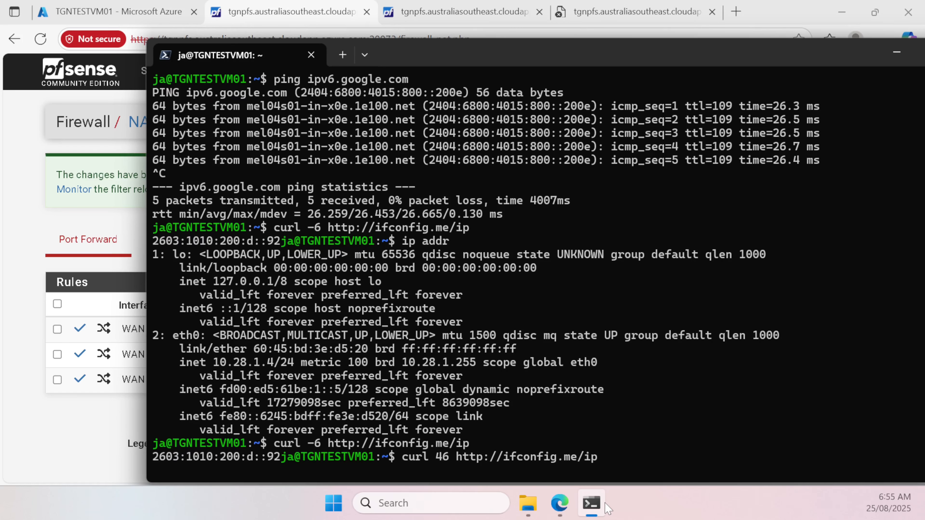
{"action": "key", "text": "ctrl+c"}
{"action": "key", "text": "Up"}
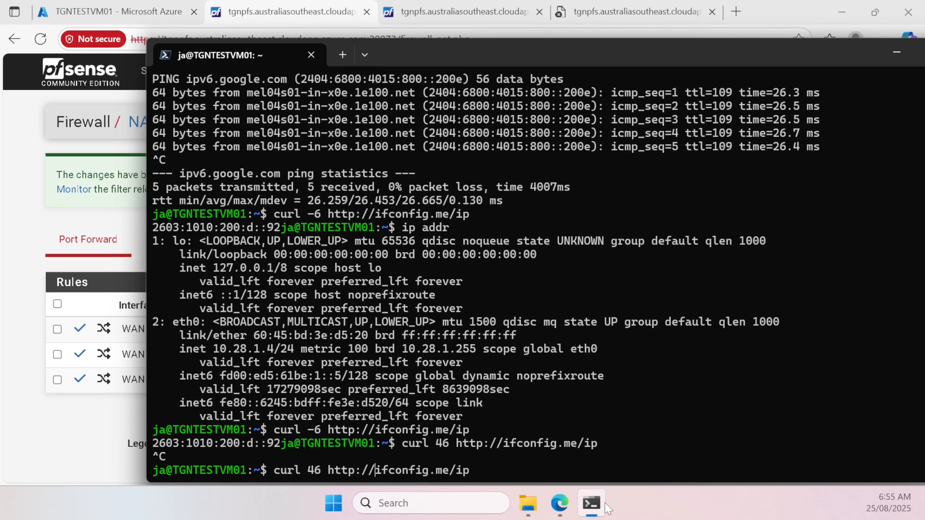
{"action": "key", "text": "Delete"}
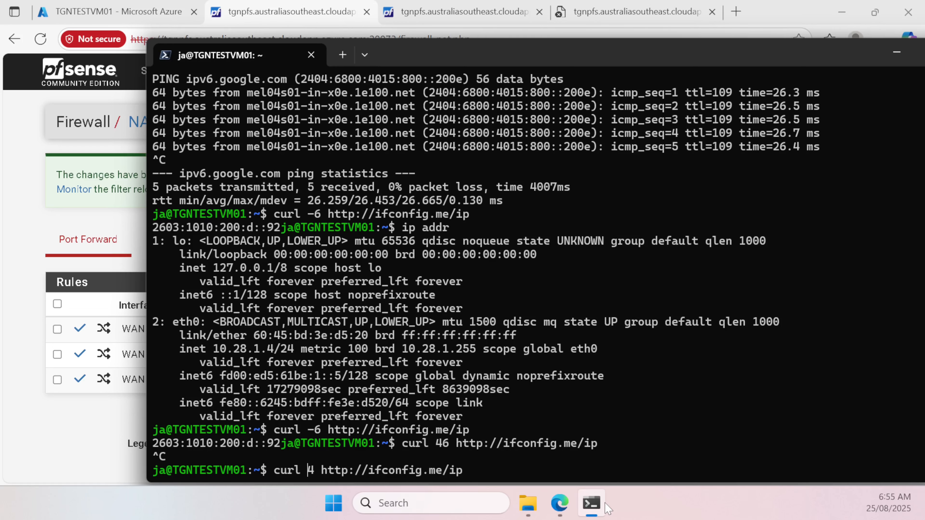
{"action": "key", "text": "Left"}
{"action": "type", "text": "-"}
{"action": "key", "text": "Return"}
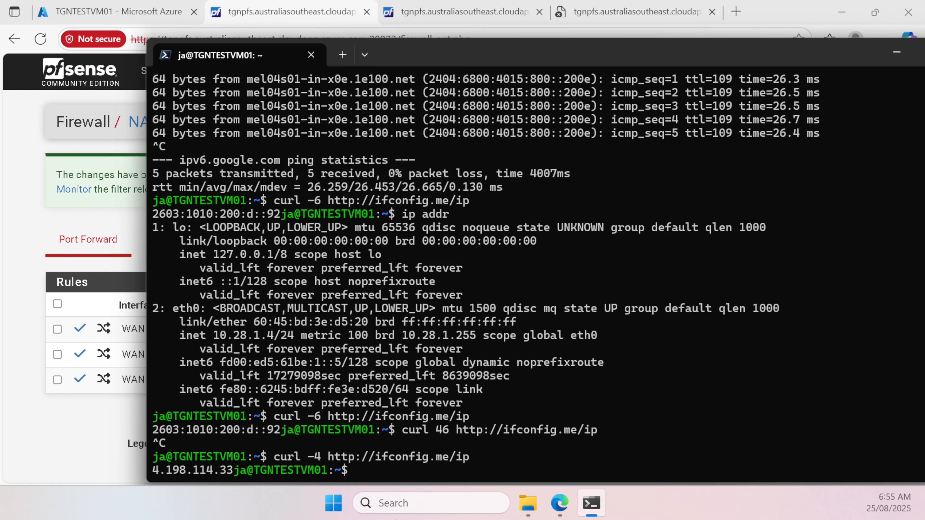
{"action": "left_click_drag", "start_coordinate": [153, 431], "coordinate": [278, 434]}
{"action": "key", "text": "ctrl+c"}
{"action": "left_click", "coordinate": [118, 440]}
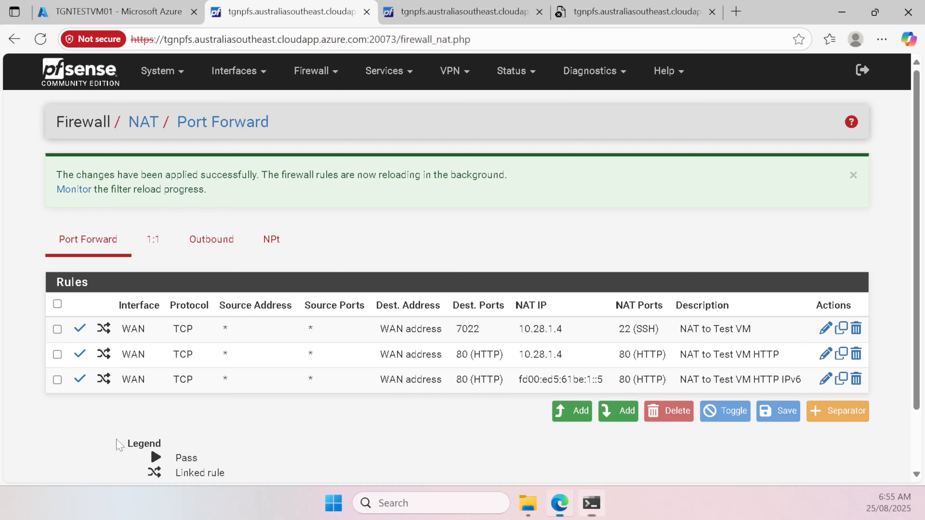
{"action": "left_click", "coordinate": [663, 16]}
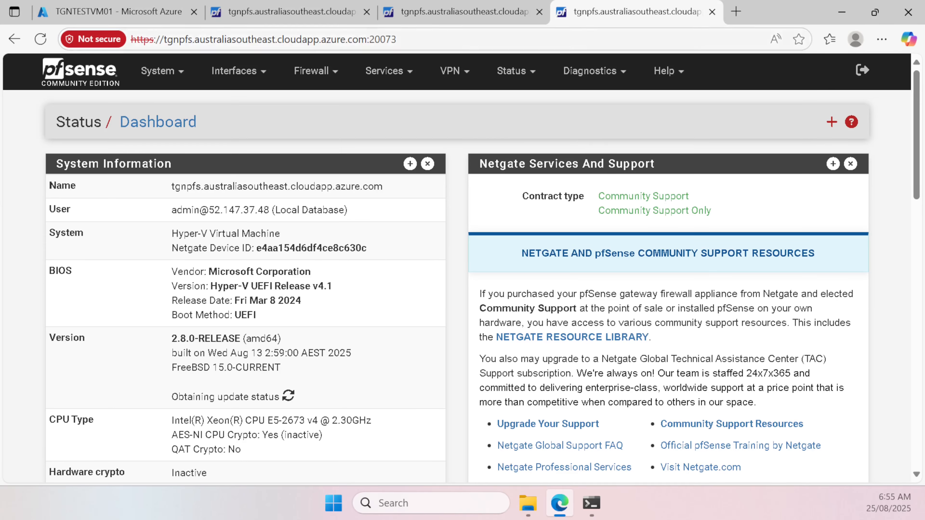
{"action": "left_click", "coordinate": [386, 40]}
{"action": "type", "text": "http"}
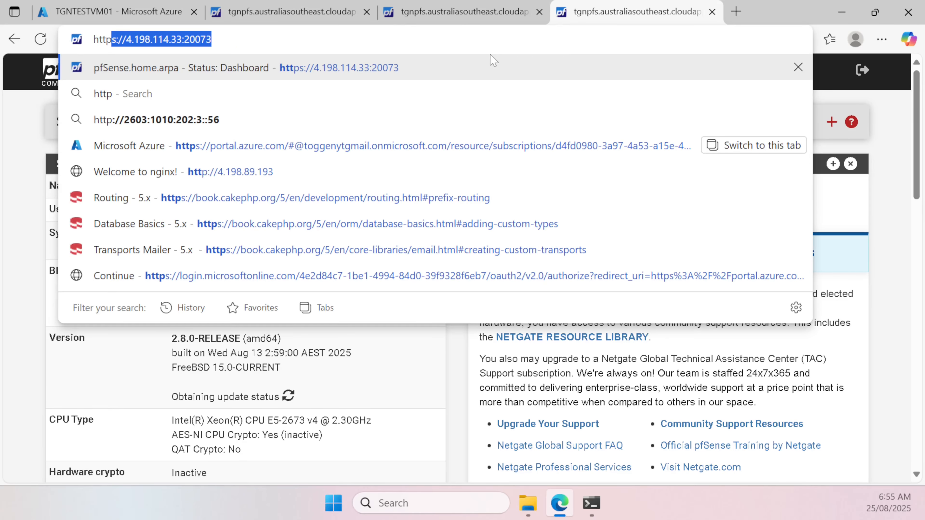
{"action": "type", "text": "://"}
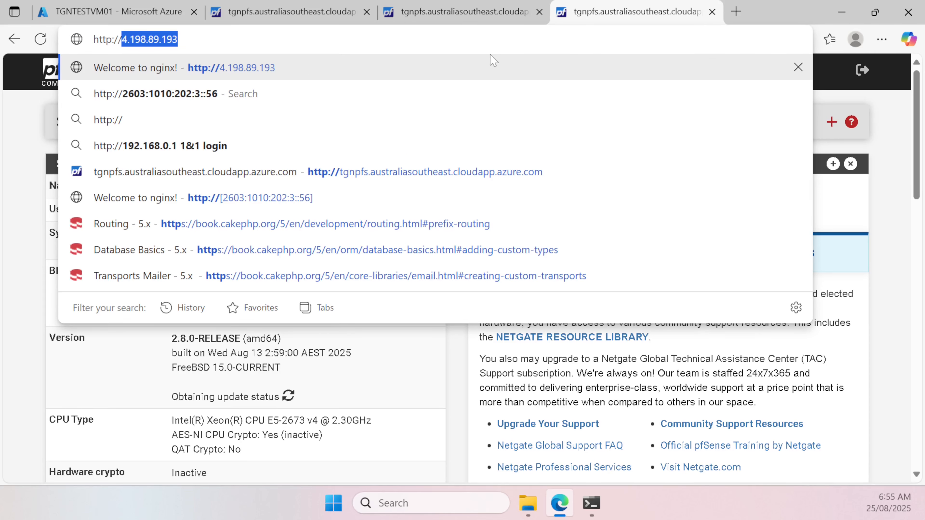
{"action": "type", "text": "["}
{"action": "key", "text": "ctrl+v"}
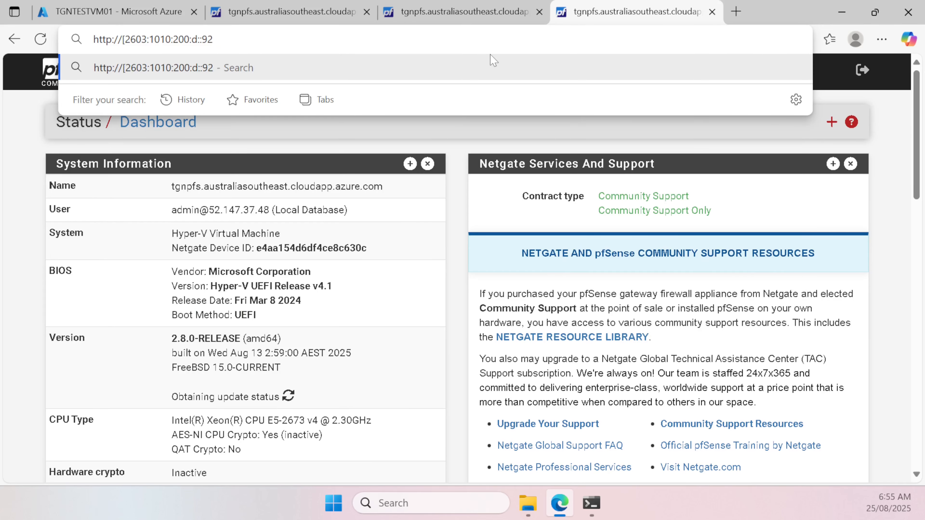
{"action": "type", "text": "]"}
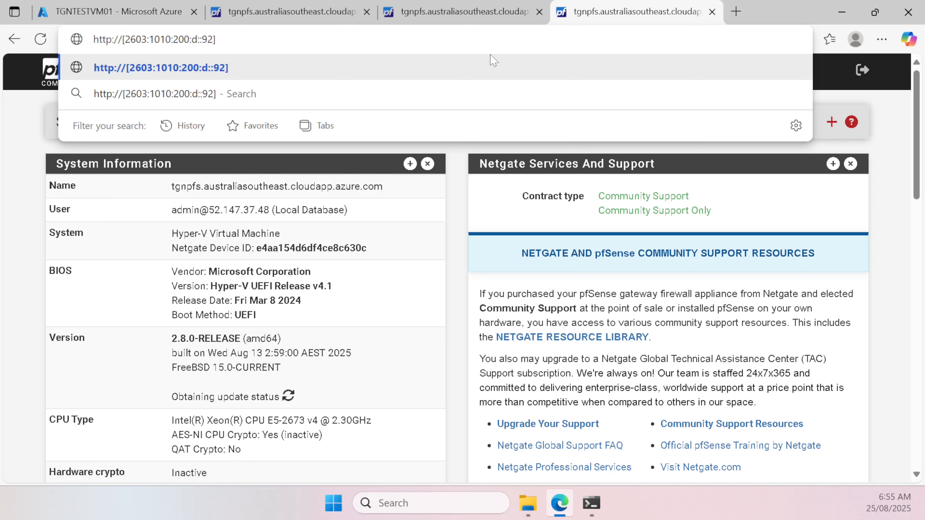
{"action": "key", "text": "Return"}
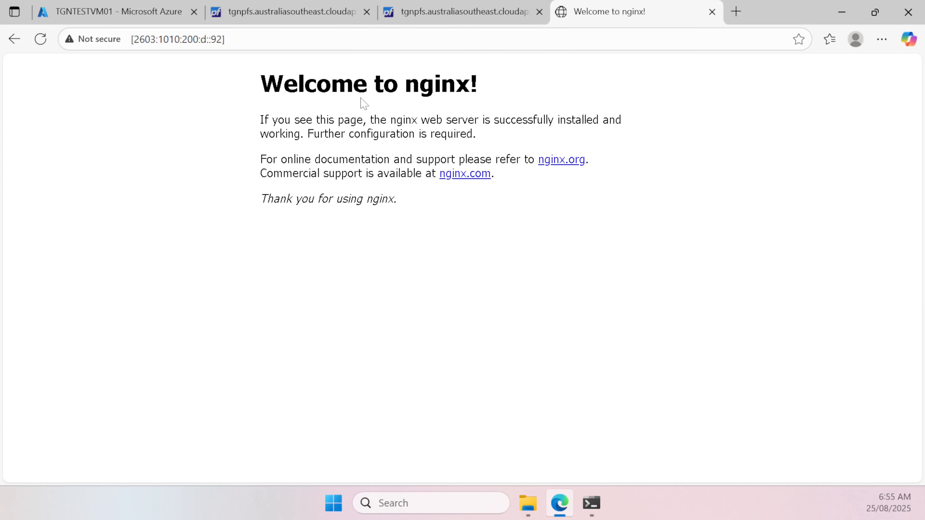
Step: Select the nginx welcome heading and close Edge's Copilot side pane
{"action": "key", "text": "ctrl+l"}
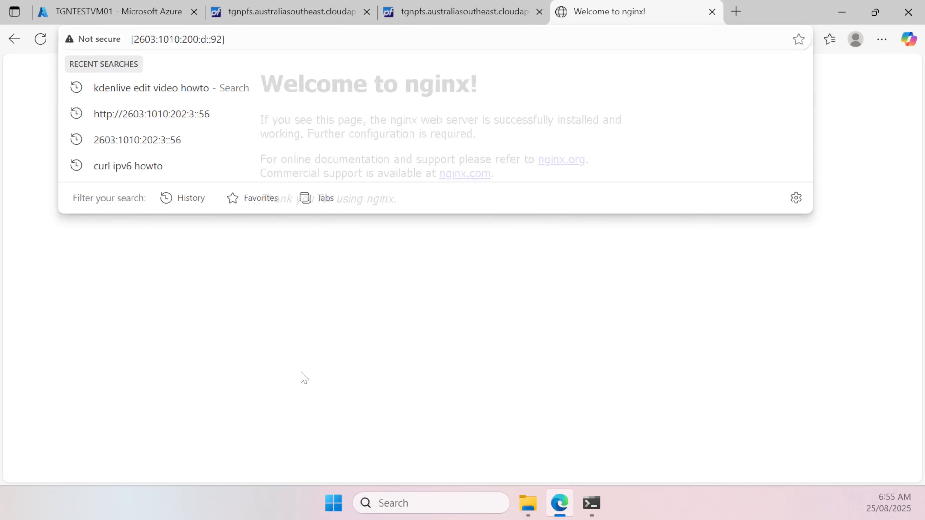
{"action": "key", "text": "Escape"}
{"action": "left_click_drag", "start_coordinate": [317, 85], "coordinate": [544, 119]}
{"action": "left_click", "coordinate": [561, 120]}
{"action": "left_click", "coordinate": [315, 108]}
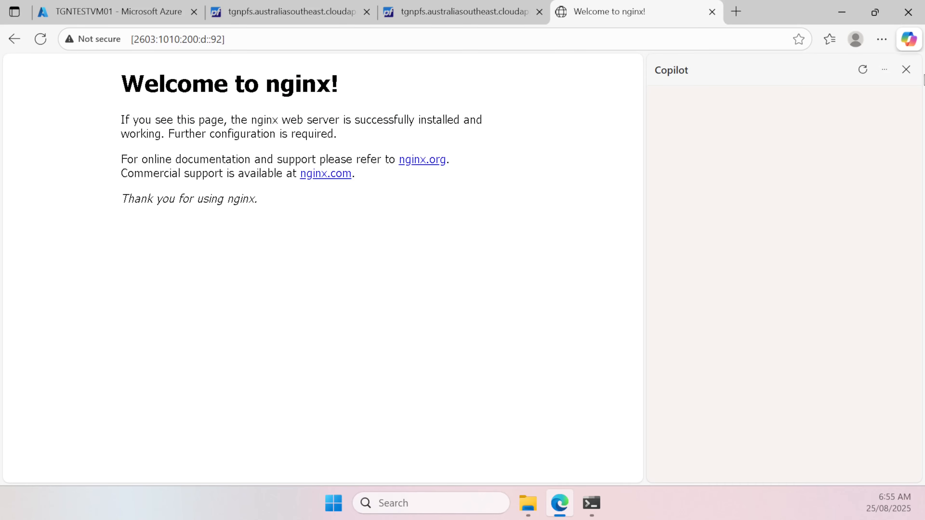
{"action": "left_click", "coordinate": [907, 69]}
{"action": "key", "text": "ctrl+l"}
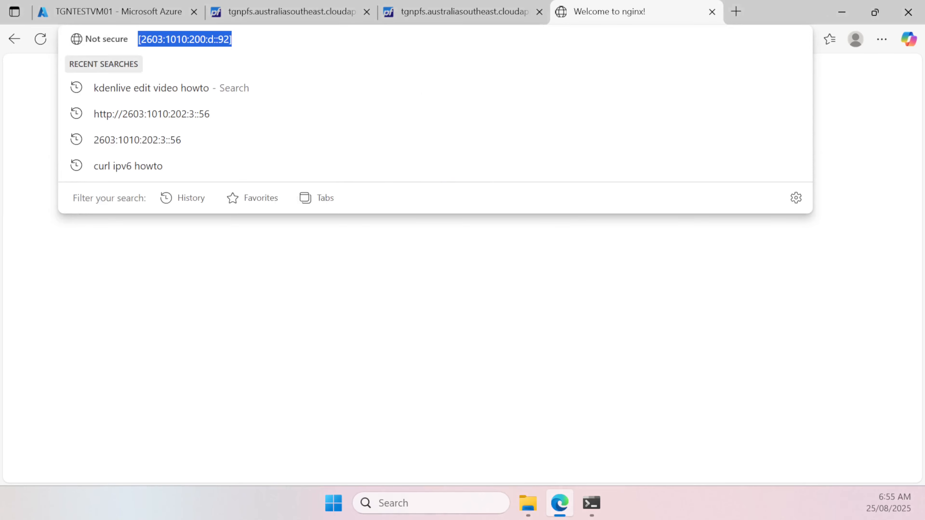
Step: Copy 4.198.114.33 from the VM terminal and load it in Edge
{"action": "left_click", "coordinate": [592, 505]}
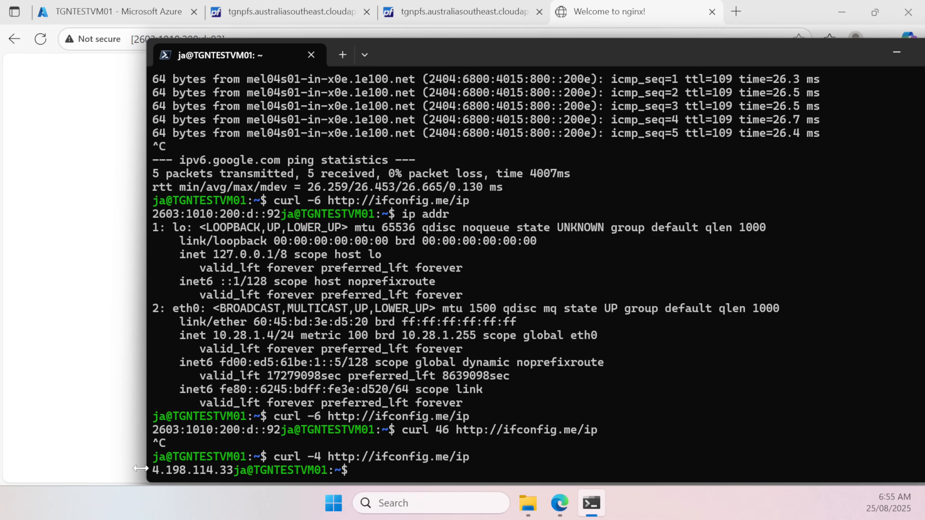
{"action": "left_click_drag", "start_coordinate": [153, 471], "coordinate": [233, 475]}
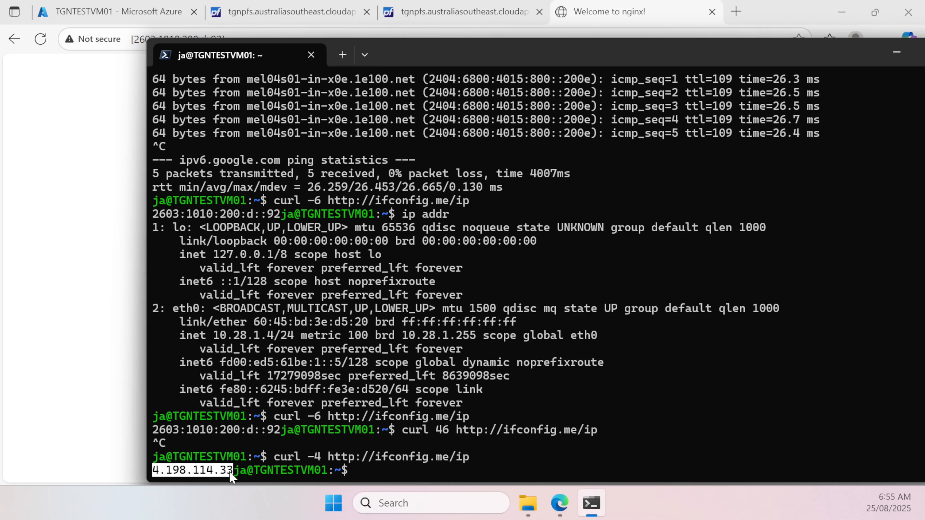
{"action": "key", "text": "ctrl+c"}
{"action": "left_click", "coordinate": [100, 402]}
{"action": "key", "text": "ctrl+l"}
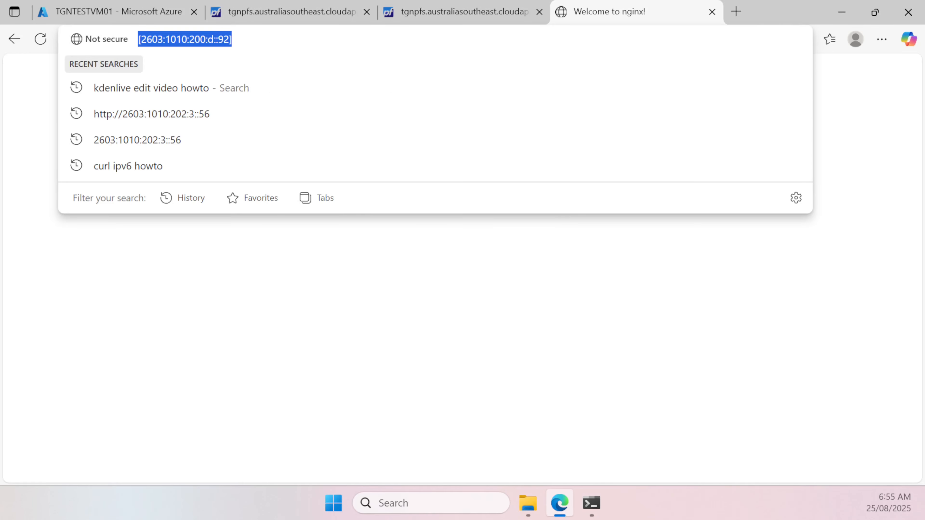
{"action": "key", "text": "ctrl+v"}
{"action": "key", "text": "Return"}
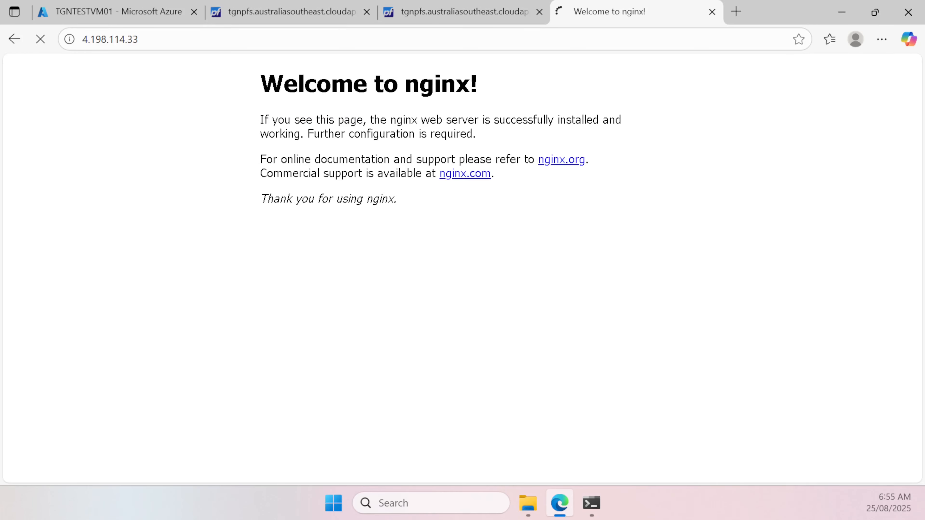
{"action": "key", "text": "ctrl+l"}
{"action": "key", "text": "Home"}
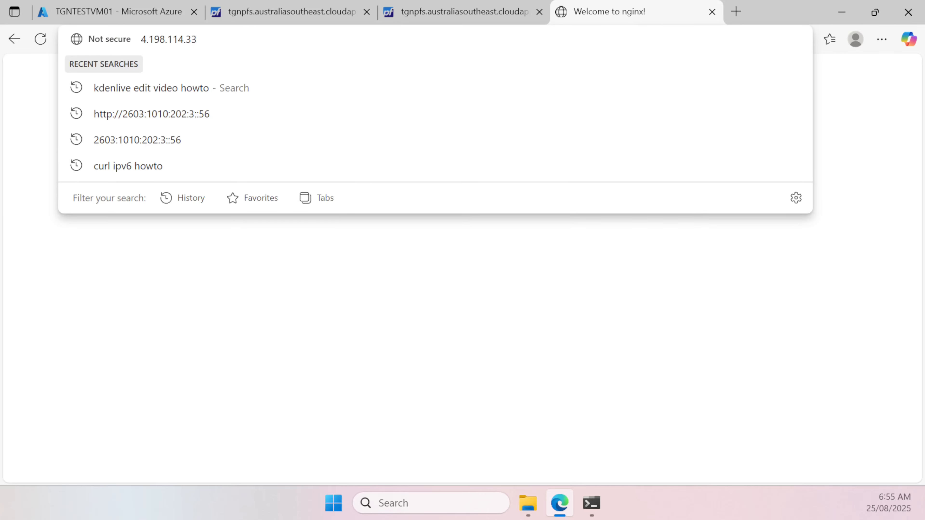
{"action": "key", "text": "Return"}
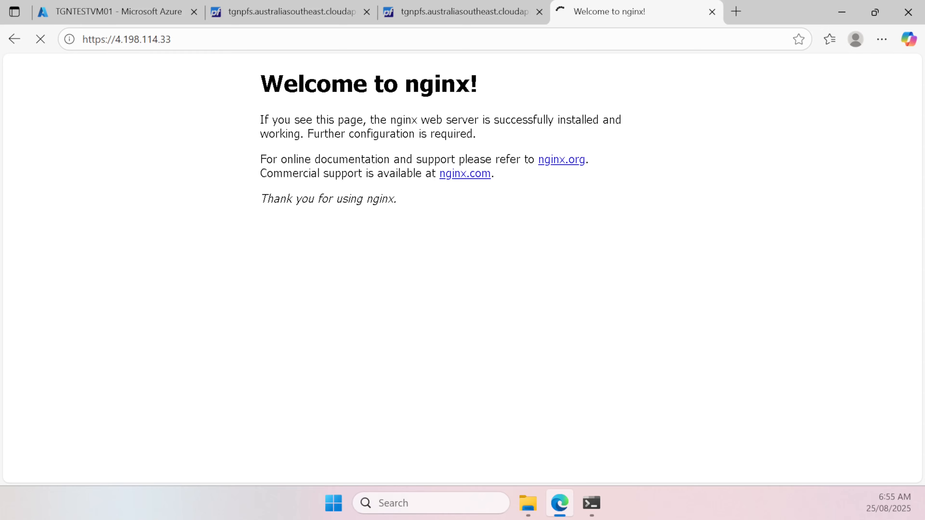
{"action": "left_click", "coordinate": [106, 39]}
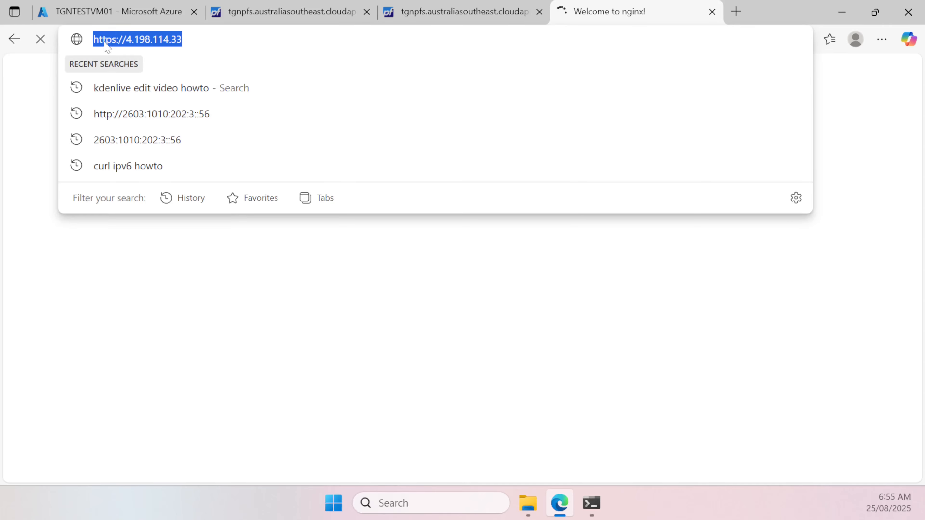
{"action": "left_click", "coordinate": [117, 39]}
{"action": "key", "text": "BackSpace"}
{"action": "key", "text": "Return"}
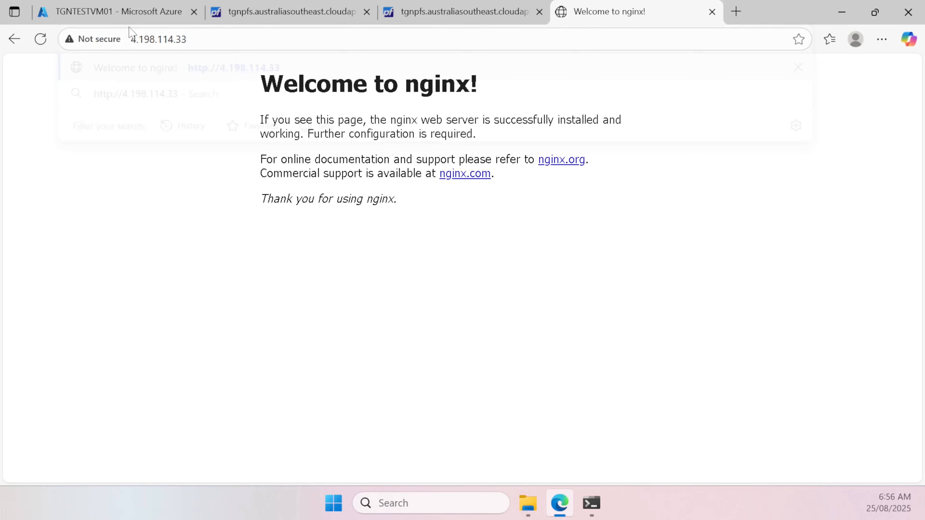
{"action": "right_click", "coordinate": [236, 126]}
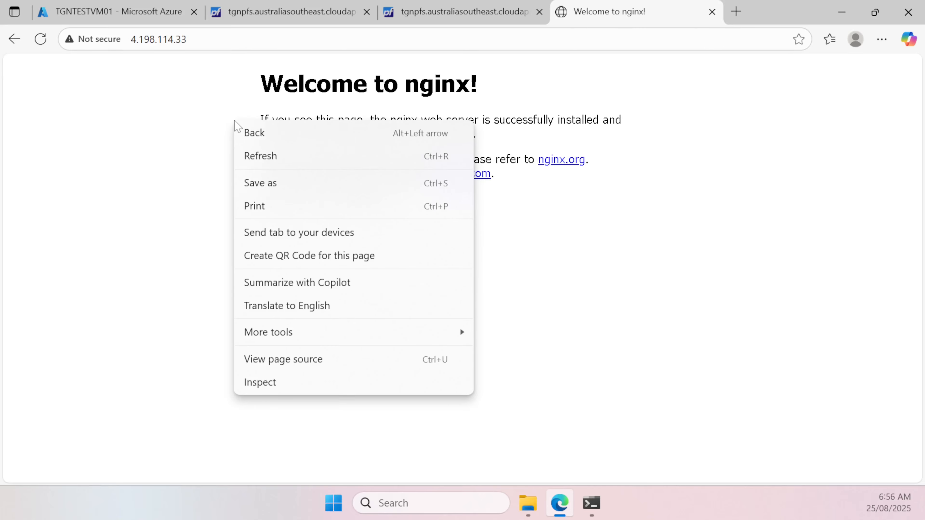
{"action": "left_click", "coordinate": [168, 144]}
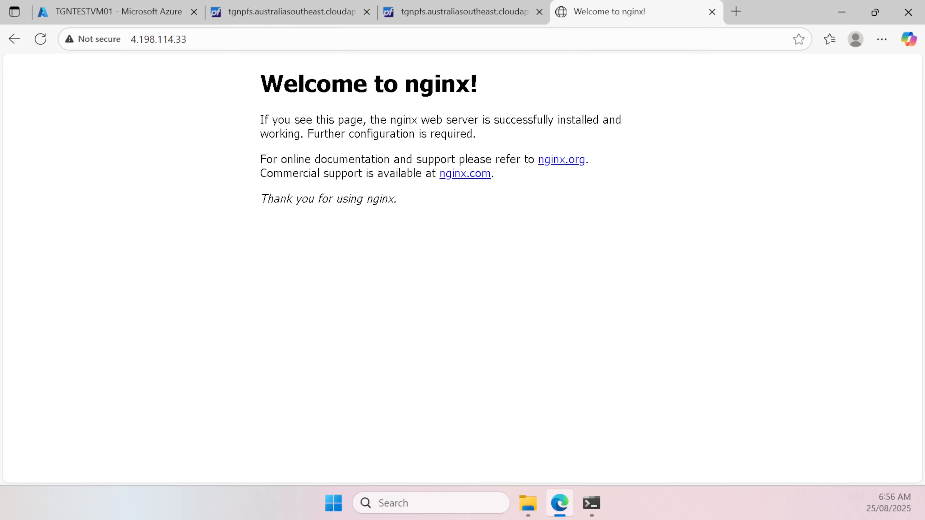
{"action": "key", "text": "ctrl+l"}
Step: Open Firewall > NAT > Outbound to review hybrid mode and the IPv6 LAN subnet mapping
{"action": "left_click", "coordinate": [325, 21]}
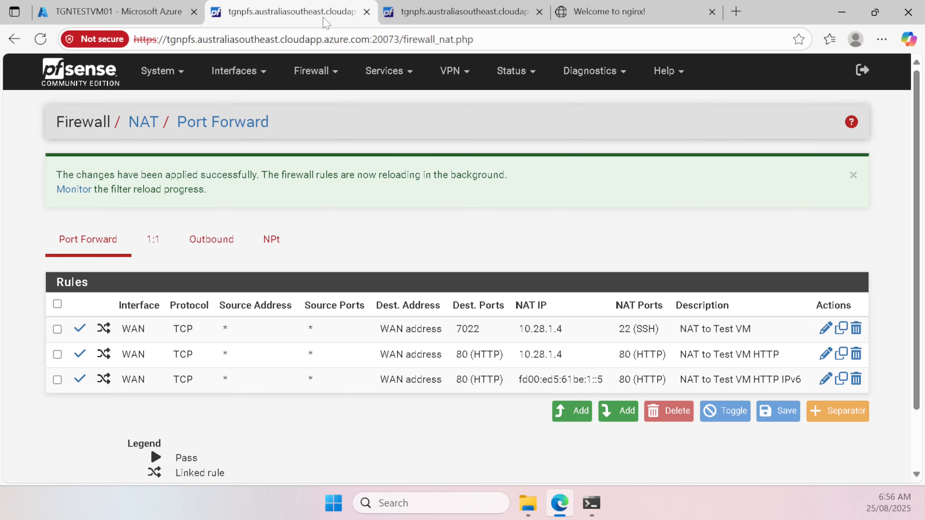
{"action": "left_click", "coordinate": [327, 76]}
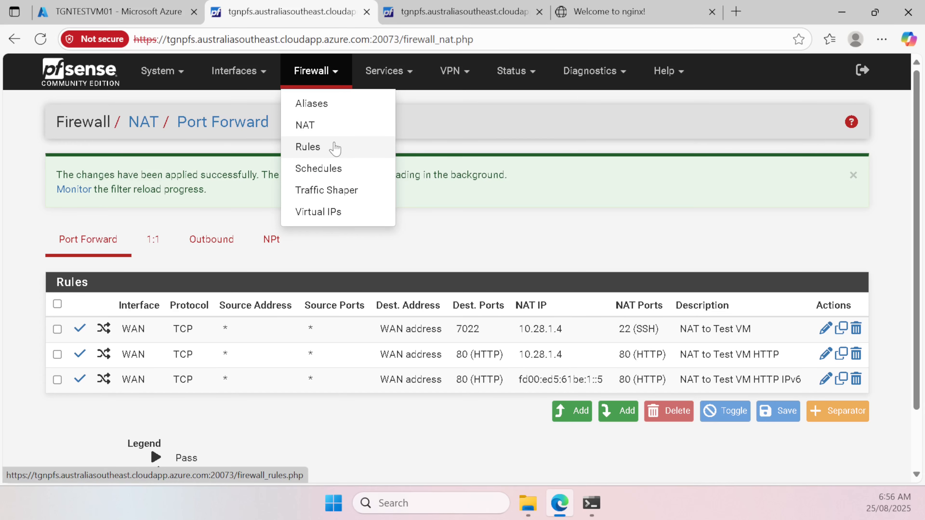
{"action": "left_click", "coordinate": [212, 239]}
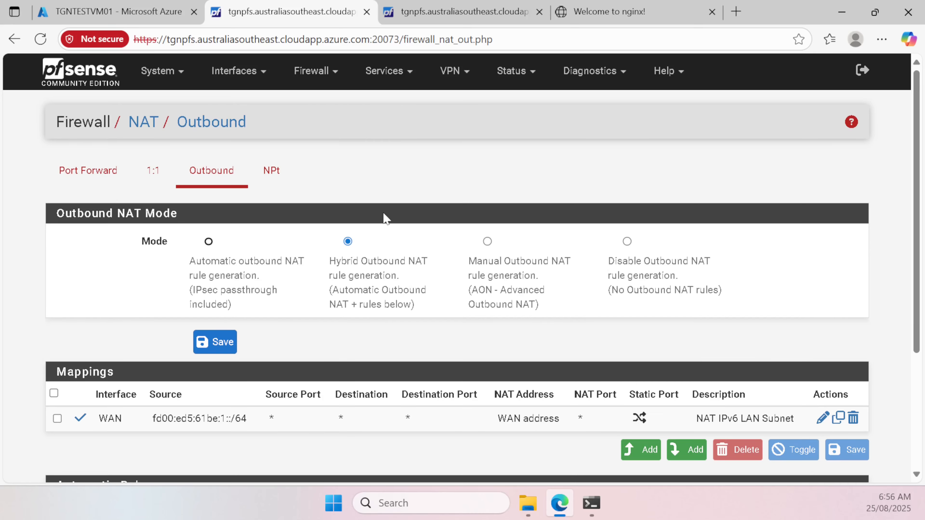
{"action": "scroll", "coordinate": [386, 219], "scroll_direction": "down", "scroll_amount": 2}
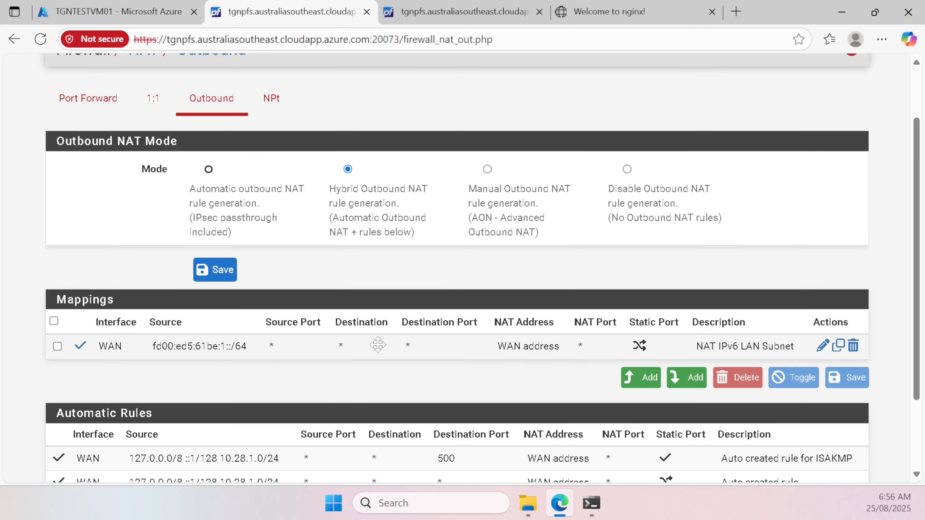
{"action": "scroll", "coordinate": [378, 344], "scroll_direction": "up", "scroll_amount": 2}
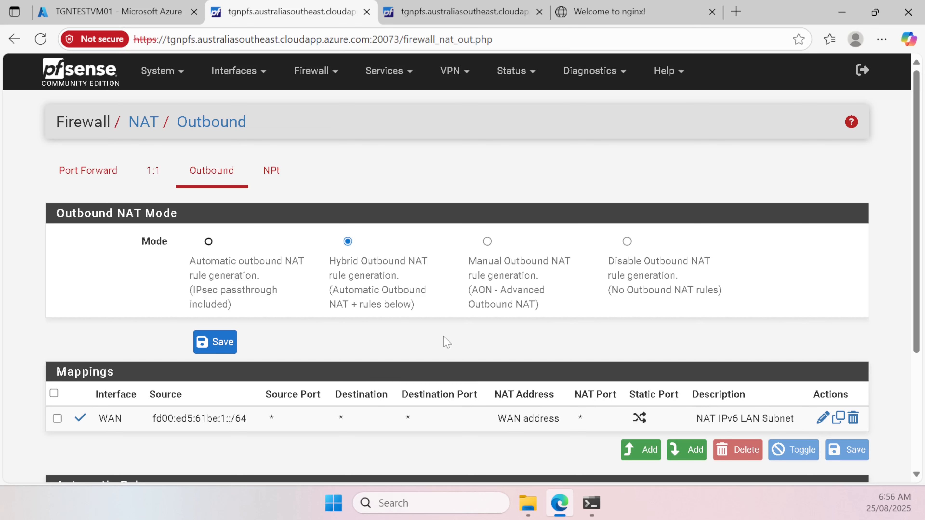
{"action": "left_click", "coordinate": [594, 507]}
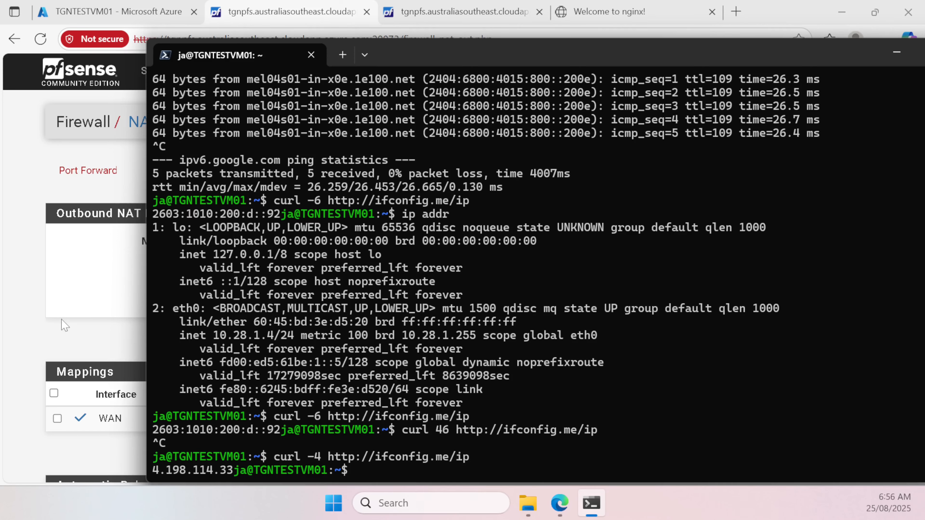
{"action": "left_click", "coordinate": [65, 326]}
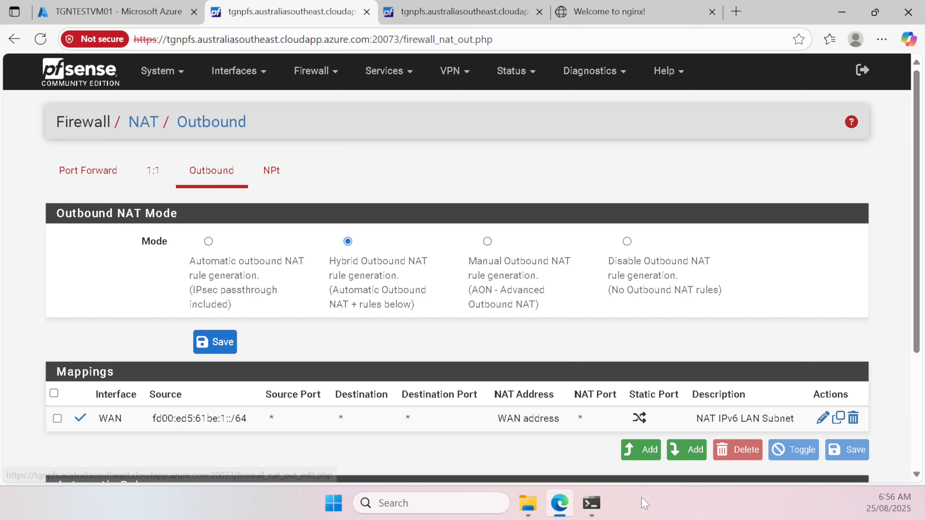
{"action": "left_click", "coordinate": [598, 515]}
{"action": "type", "text": "cur"}
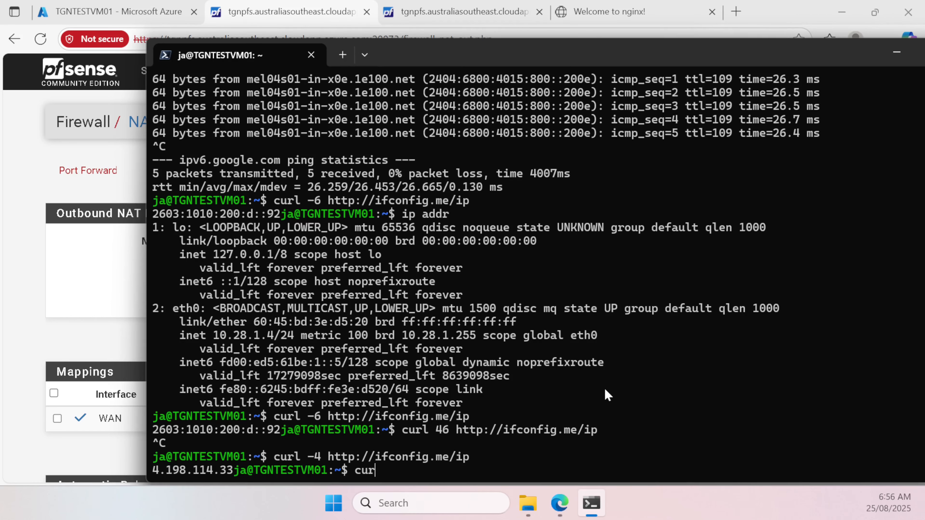
{"action": "type", "text": "l htt"}
{"action": "type", "text": "/toggen.com.au"}
{"action": "key", "text": "Return"}
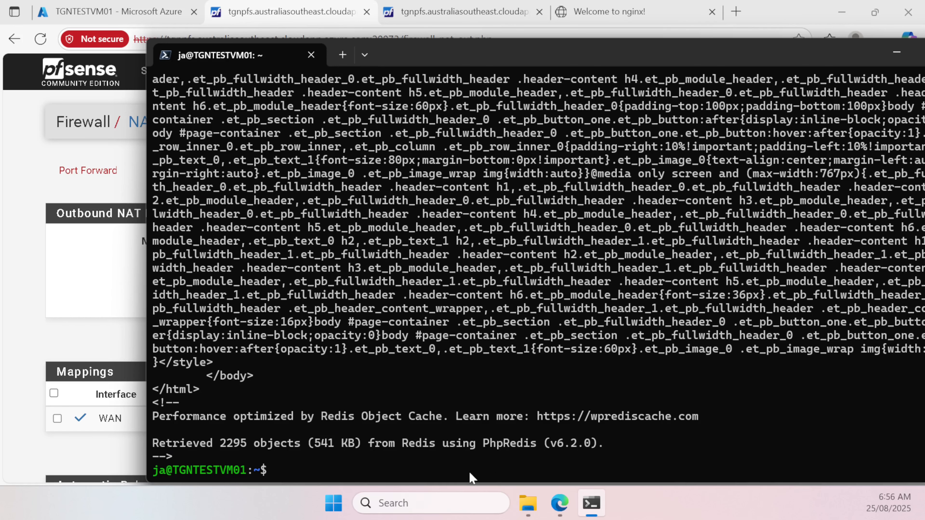
{"action": "left_click", "coordinate": [106, 339]}
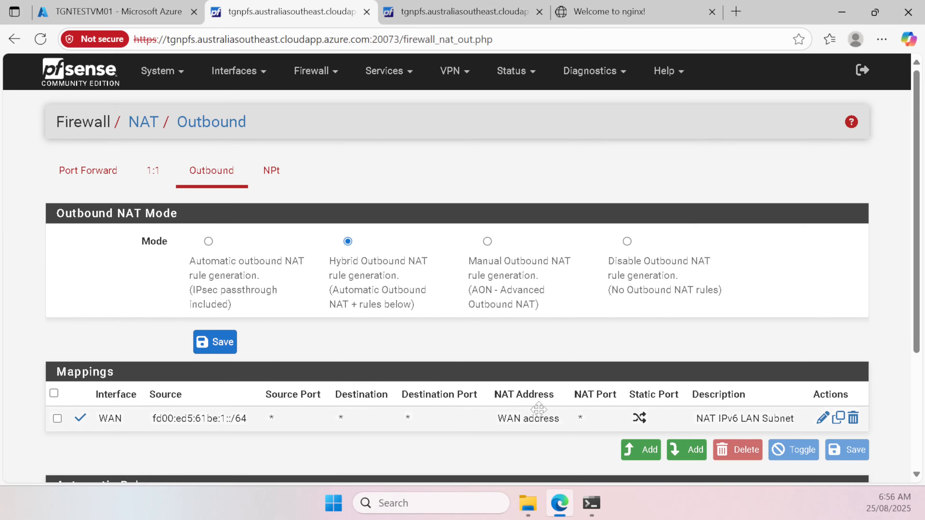
{"action": "left_click", "coordinate": [181, 73]}
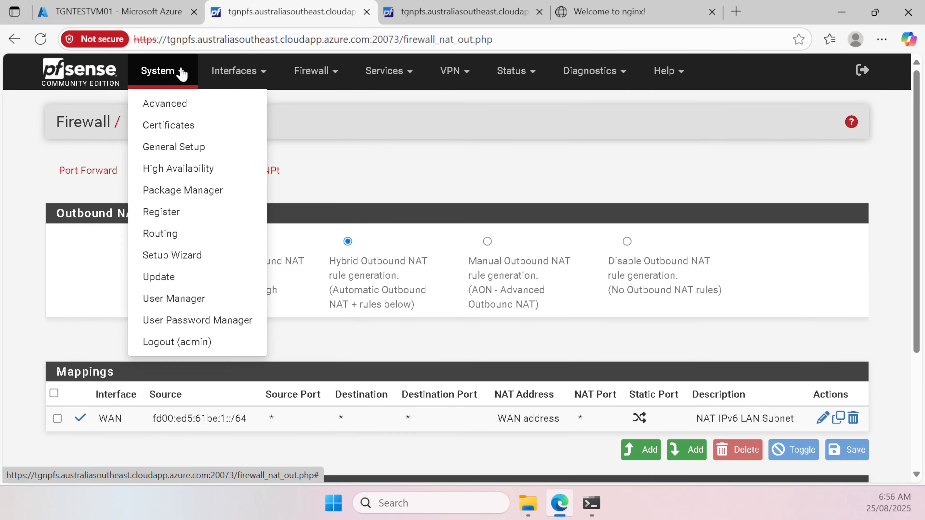
{"action": "left_click", "coordinate": [388, 132]}
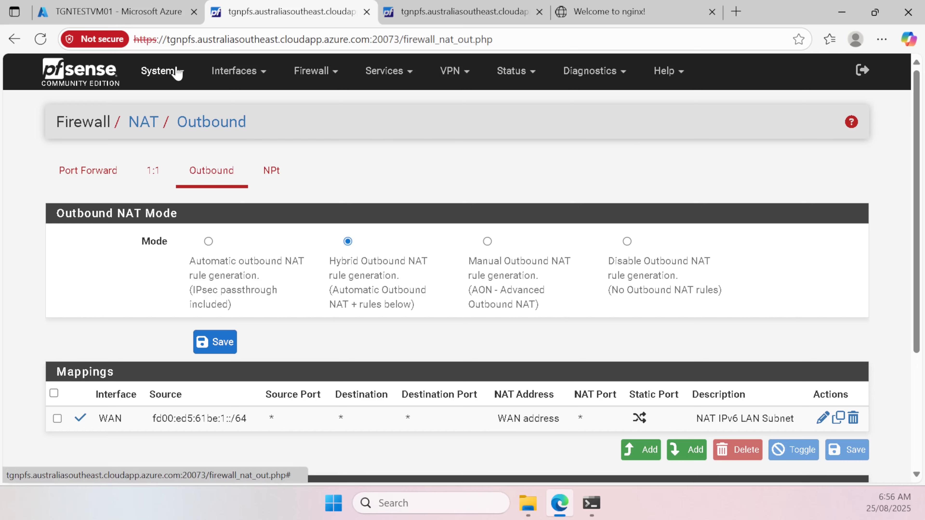